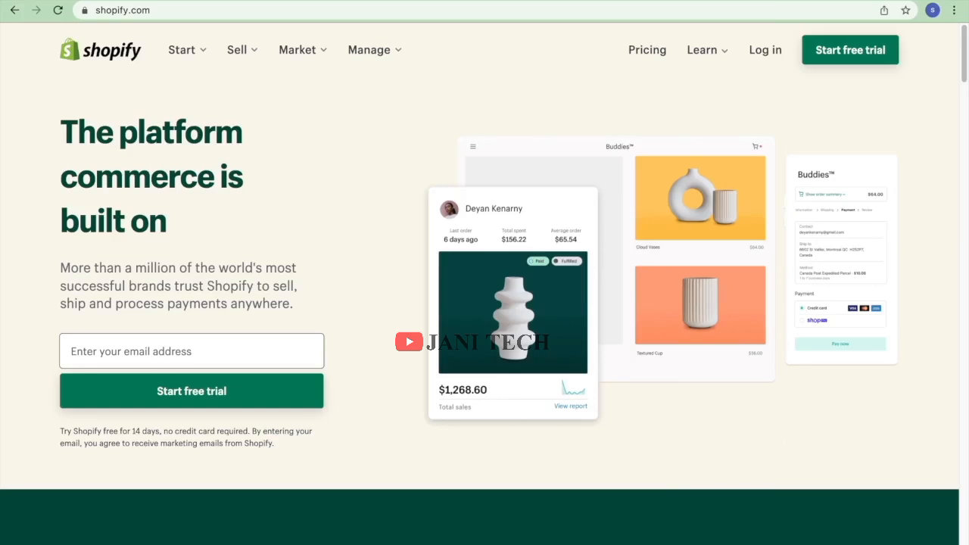
Sign up for a free trial with the account e-mail, a password and store name smilestore087.
{"action": "left_click", "coordinate": [823, 52]}
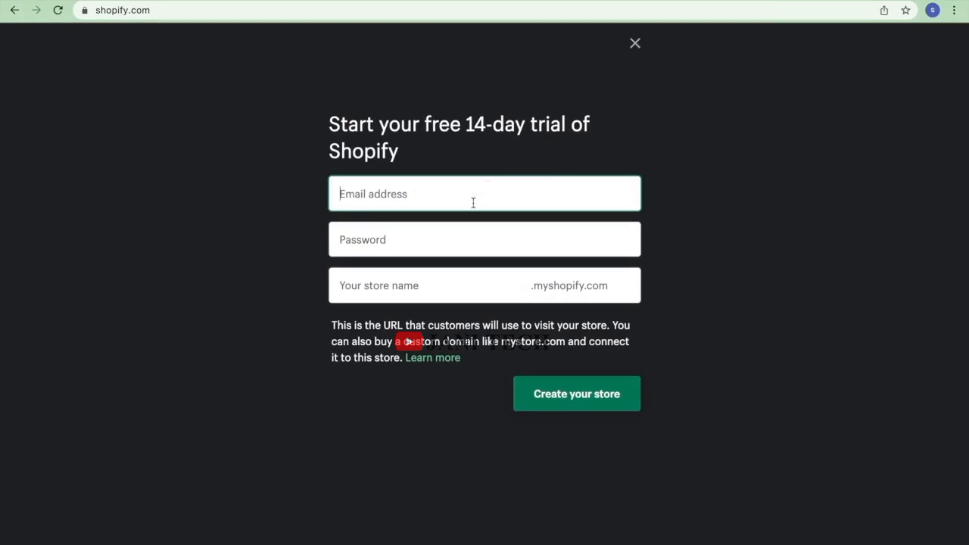
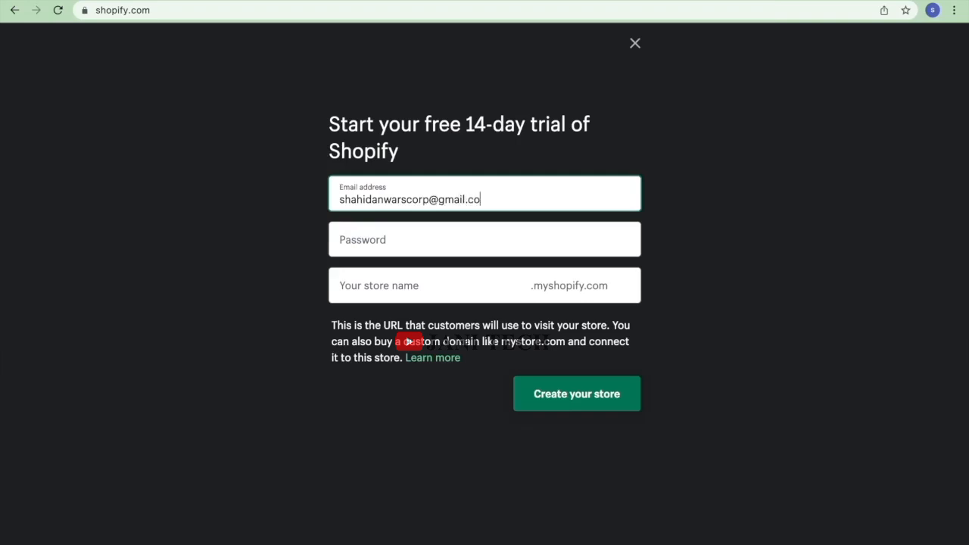
{"action": "left_click", "coordinate": [505, 244]}
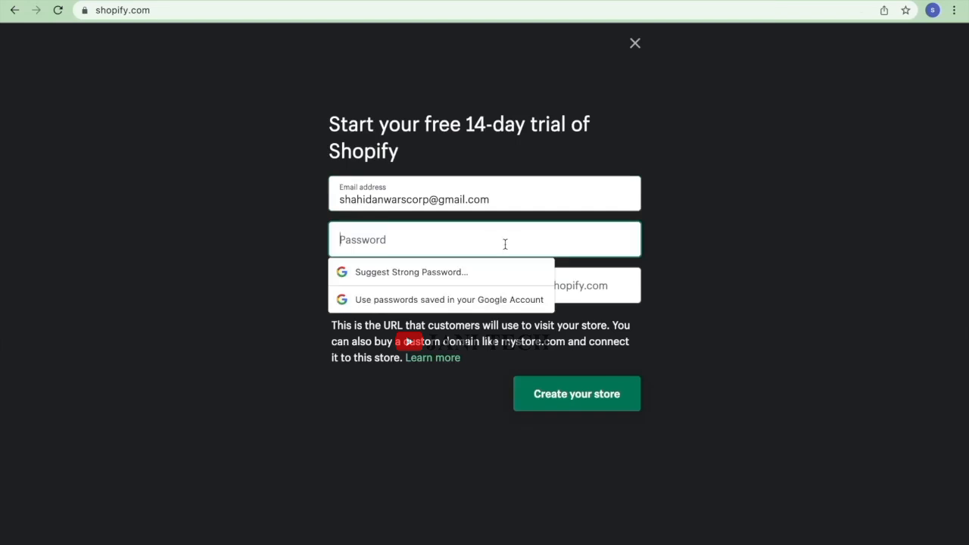
{"action": "type", "text": "••••••••"}
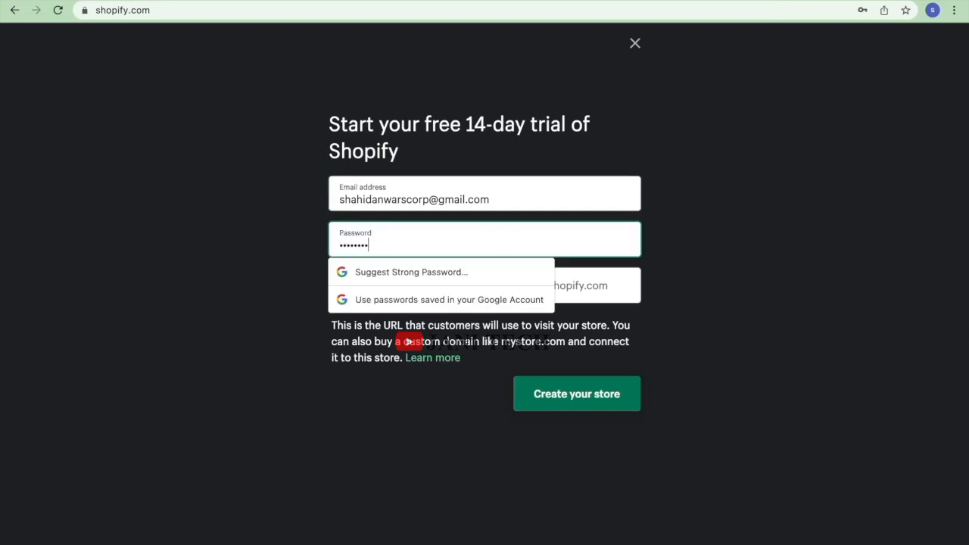
{"action": "type", "text": "•"}
{"action": "left_click", "coordinate": [843, 260]}
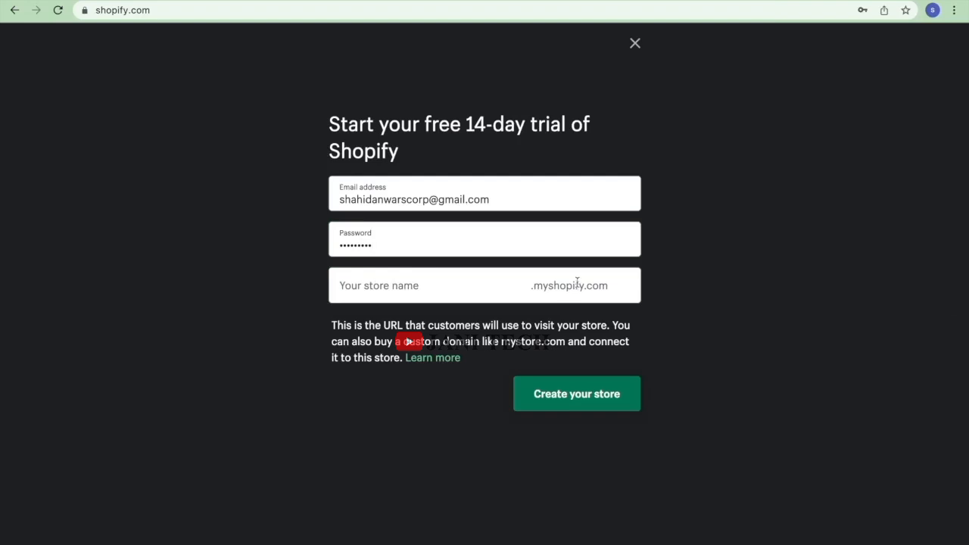
{"action": "left_click", "coordinate": [467, 288]}
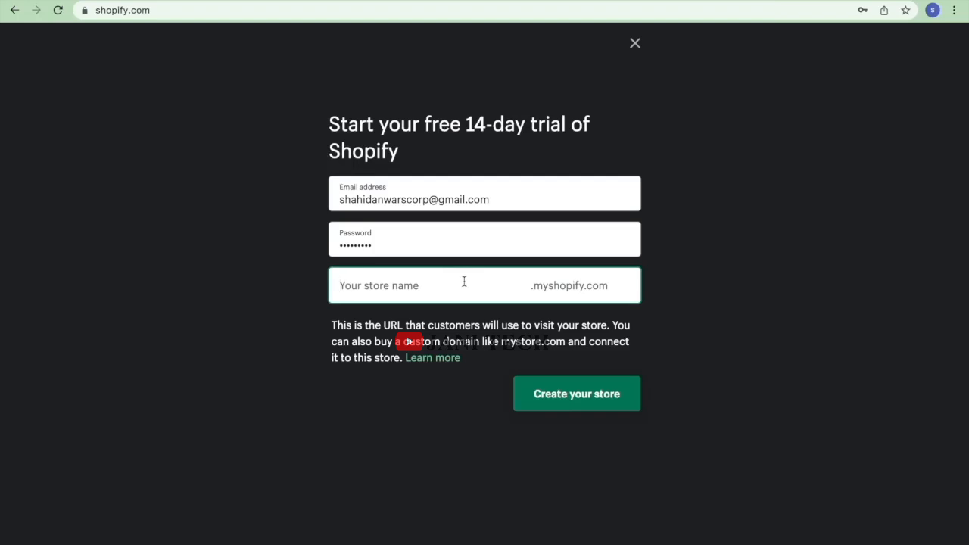
{"action": "type", "text": "sm"}
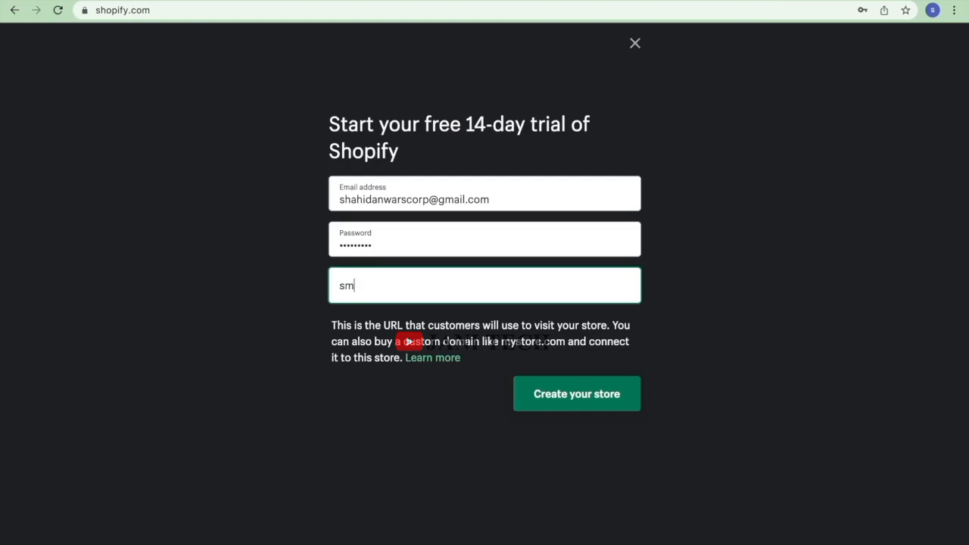
{"action": "type", "text": "ilestore"}
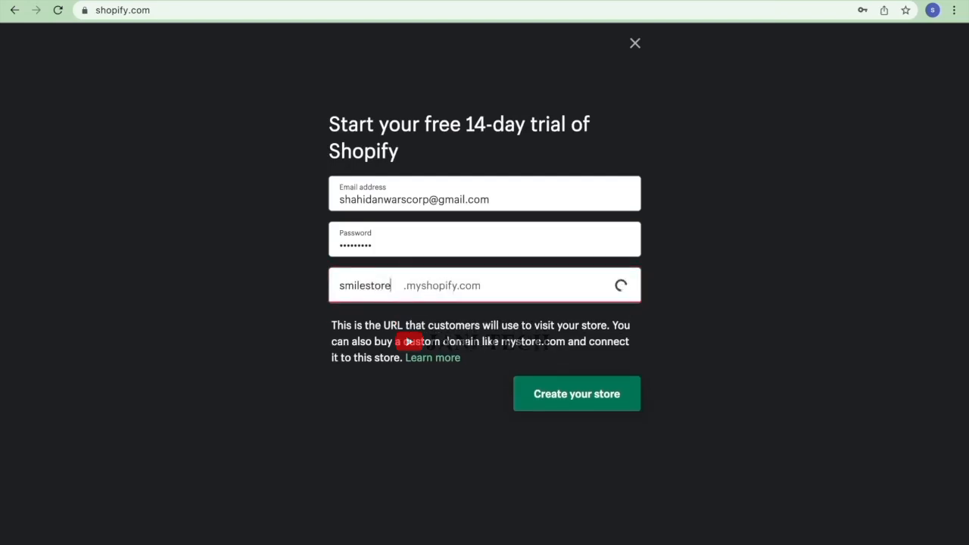
{"action": "type", "text": "087"}
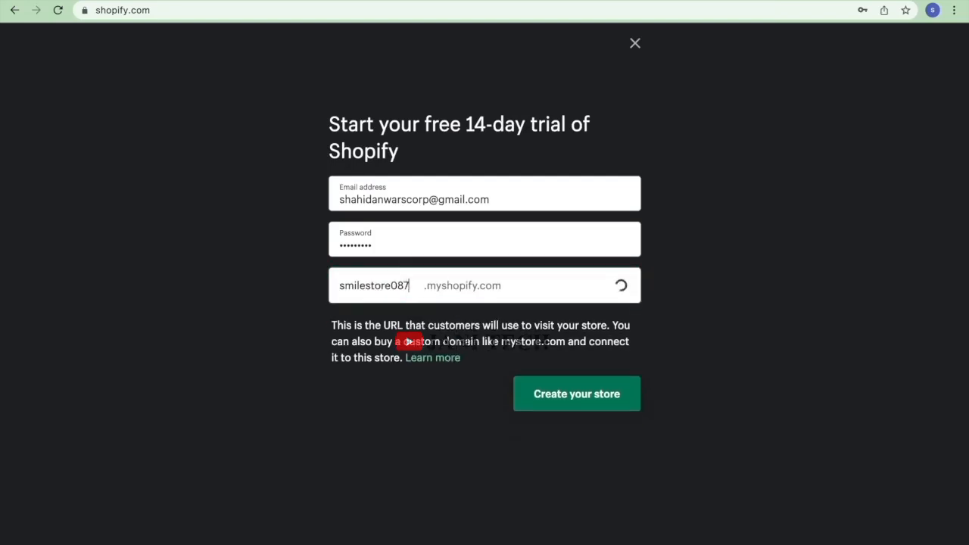
{"action": "left_click", "coordinate": [586, 391]}
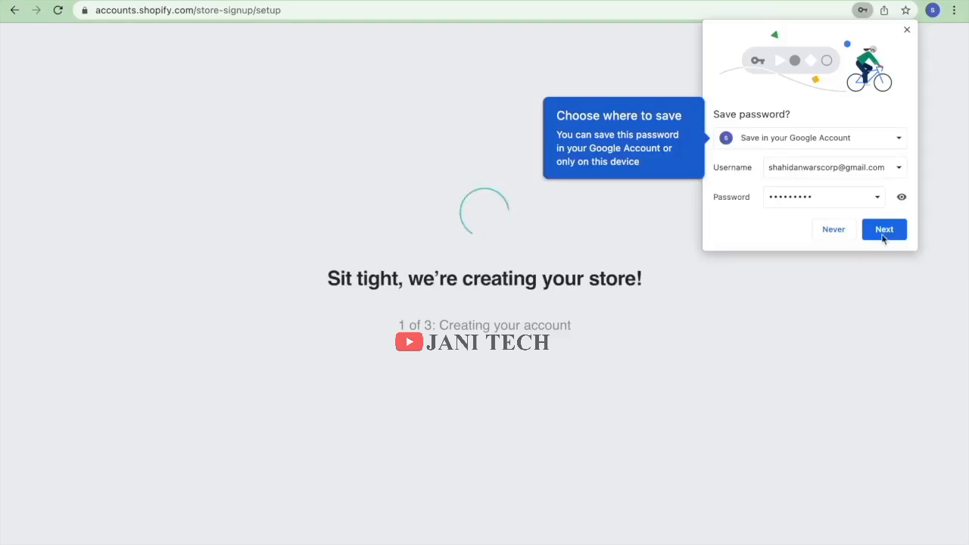
Save the new store password to the Google Account in Chrome.
{"action": "left_click", "coordinate": [883, 232]}
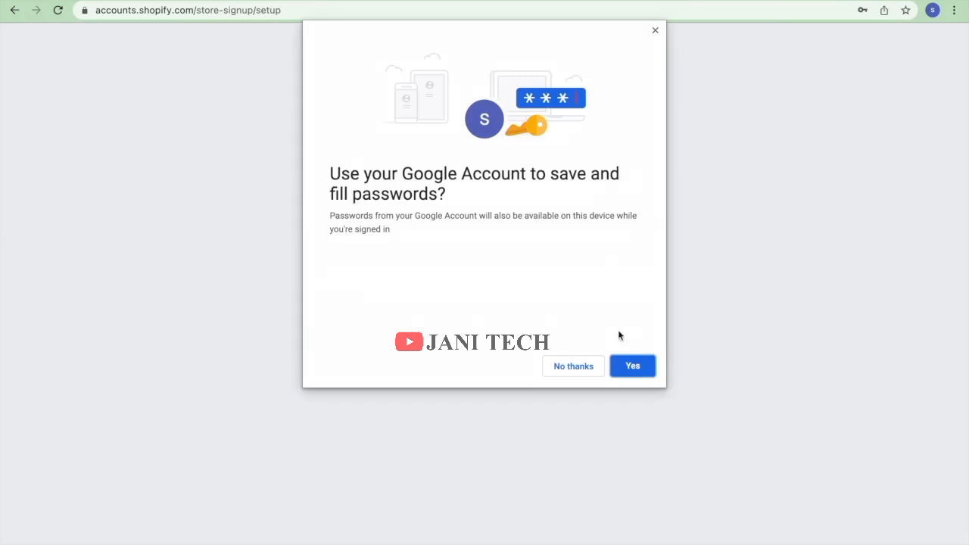
{"action": "left_click", "coordinate": [626, 369]}
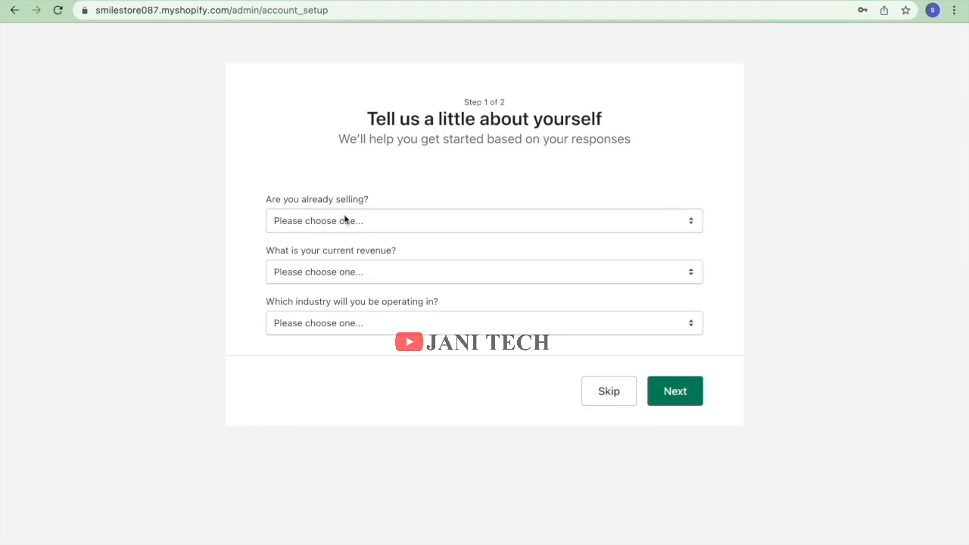
Answer just playing around, dropshipping Yes, $0 USD revenue and Beauty industry, then continue.
{"action": "left_click", "coordinate": [365, 230]}
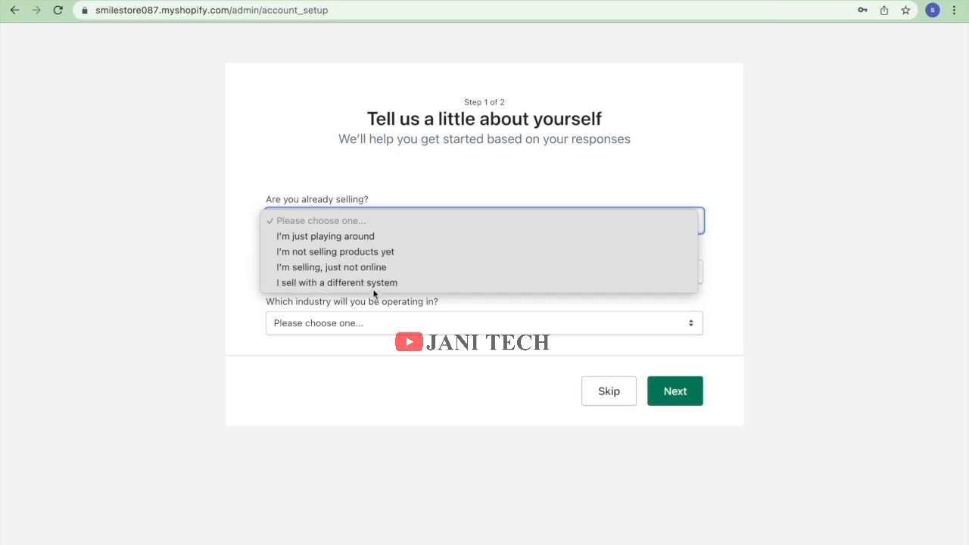
{"action": "left_click", "coordinate": [348, 235]}
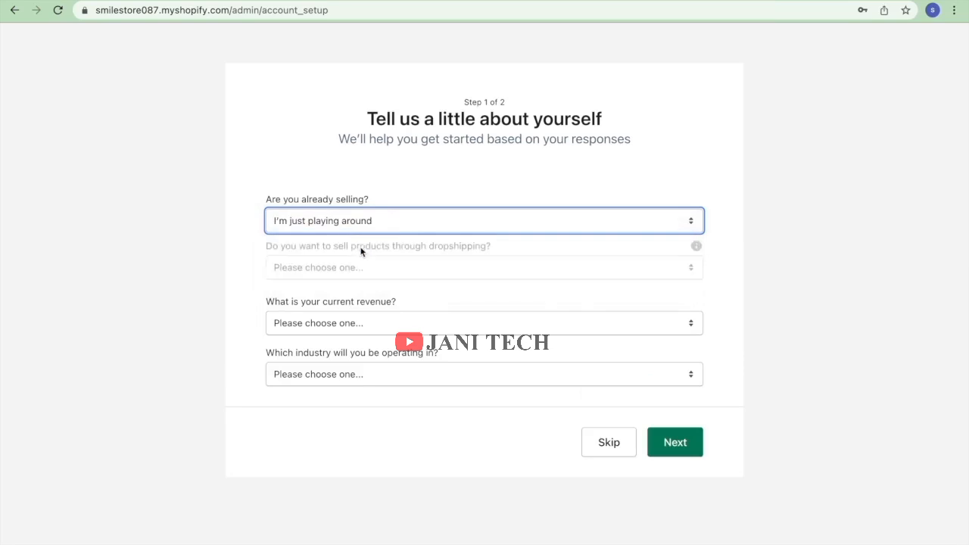
{"action": "left_click", "coordinate": [376, 270]}
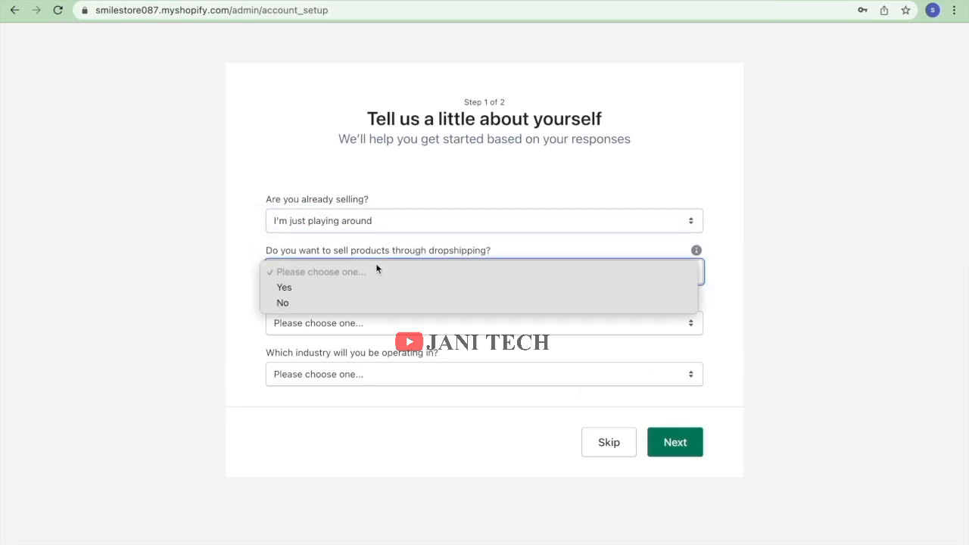
{"action": "left_click", "coordinate": [344, 285]}
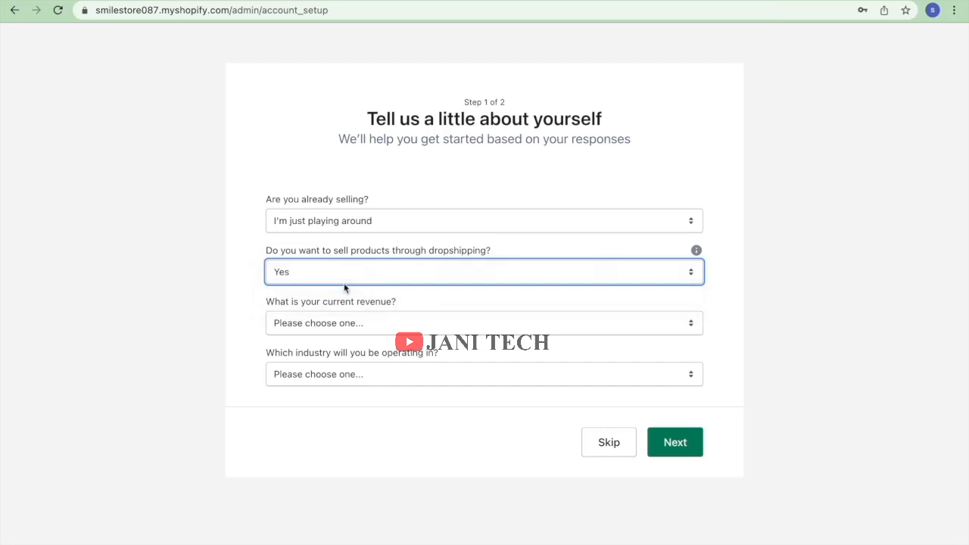
{"action": "left_click", "coordinate": [358, 324]}
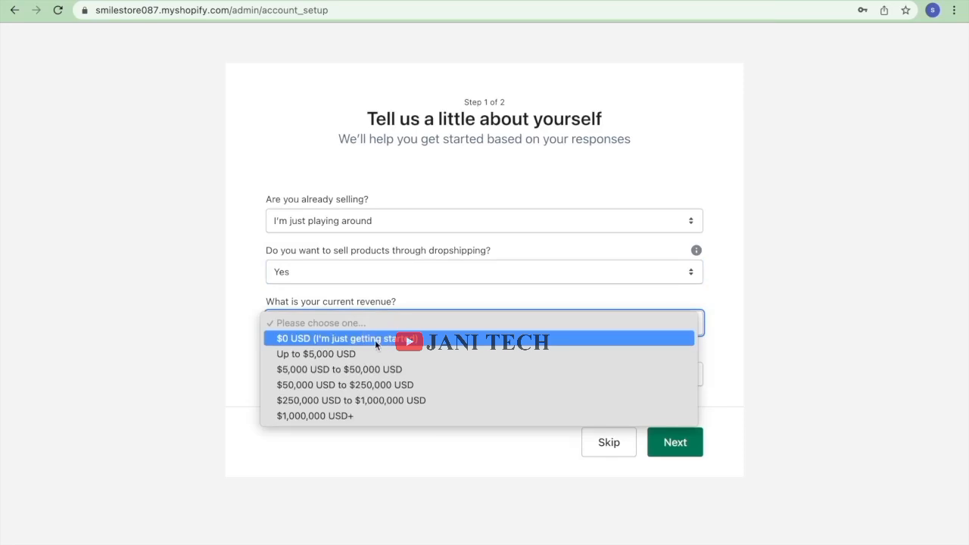
{"action": "left_click", "coordinate": [375, 340]}
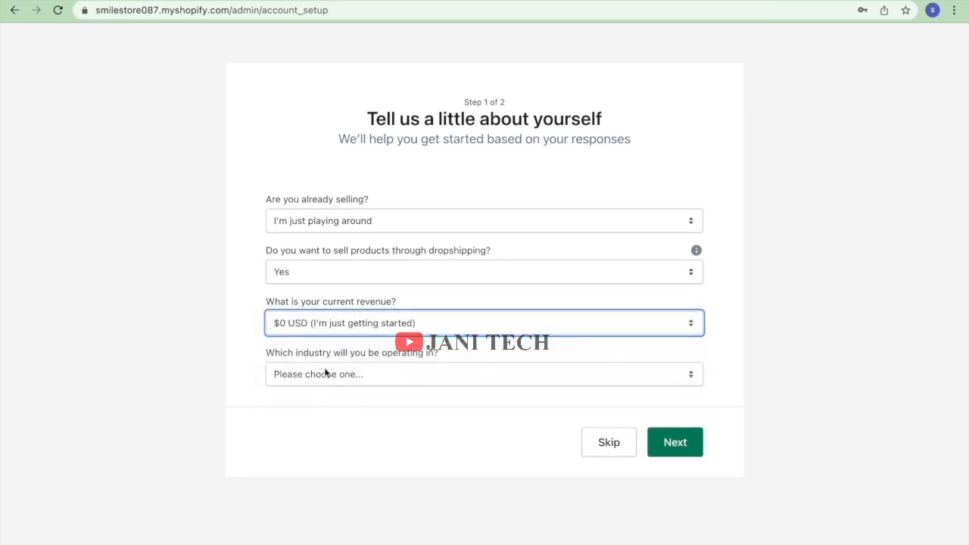
{"action": "left_click", "coordinate": [355, 379]}
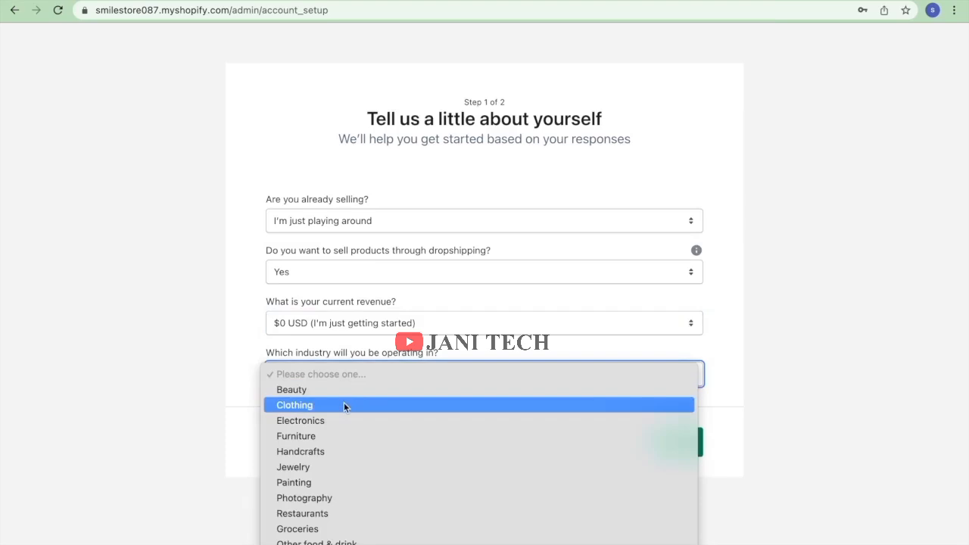
{"action": "left_click", "coordinate": [347, 390]}
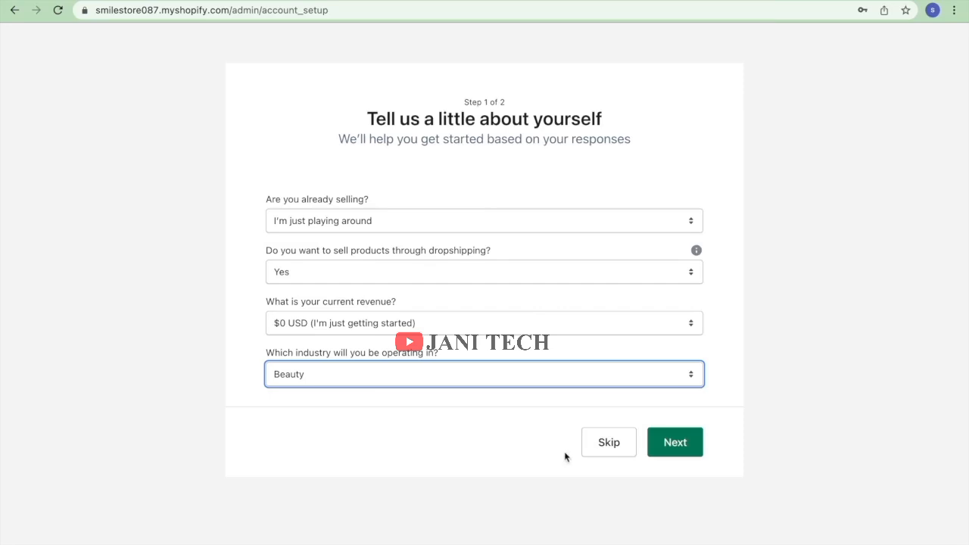
{"action": "left_click", "coordinate": [600, 448]}
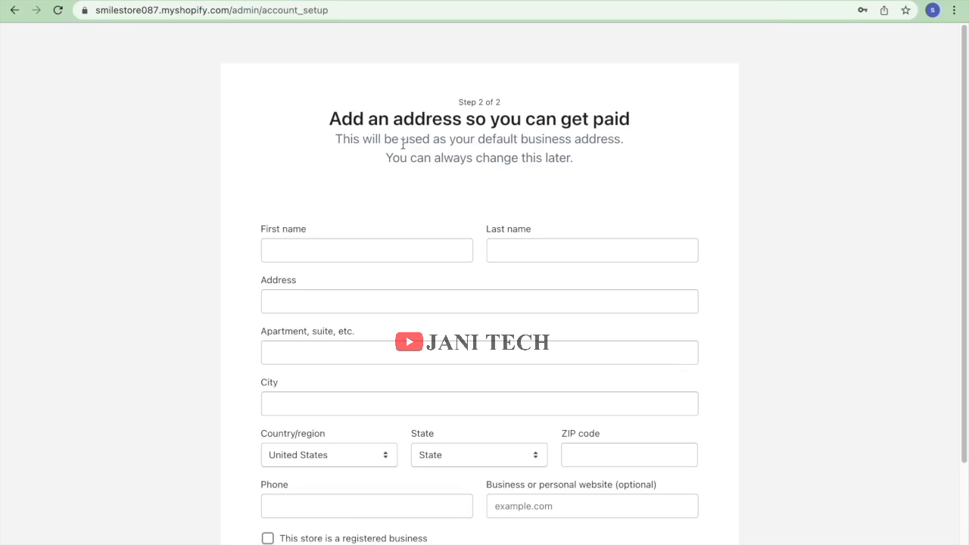
Enter the owner's first and last name and autofill the business address from a suggestion.
{"action": "left_click", "coordinate": [351, 251]}
{"action": "type", "text": "shahid"}
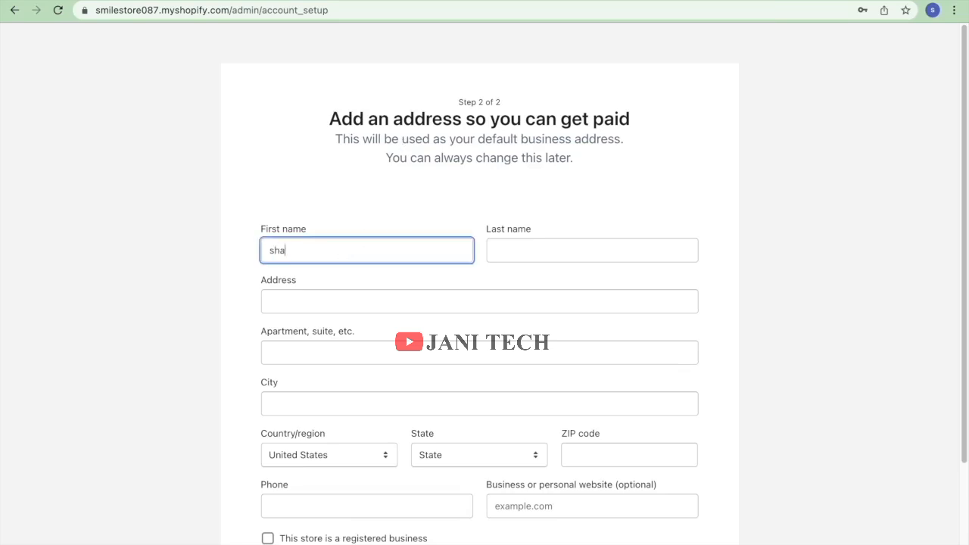
{"action": "left_click", "coordinate": [533, 248]}
{"action": "type", "text": "anwar"}
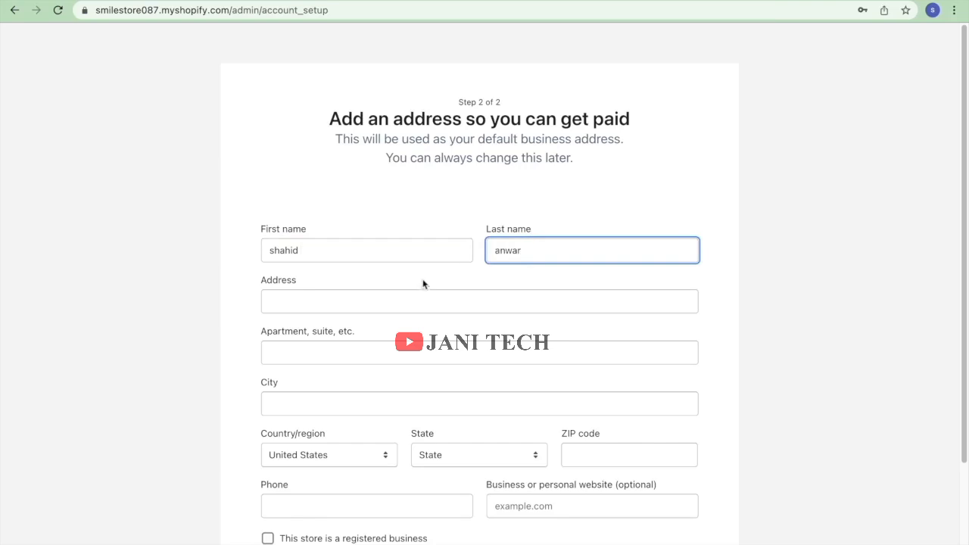
{"action": "left_click", "coordinate": [412, 295]}
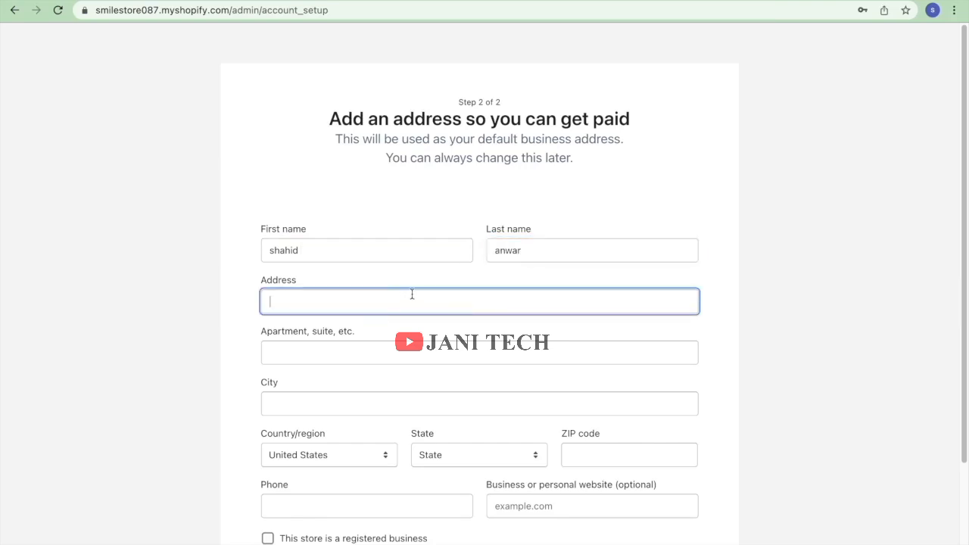
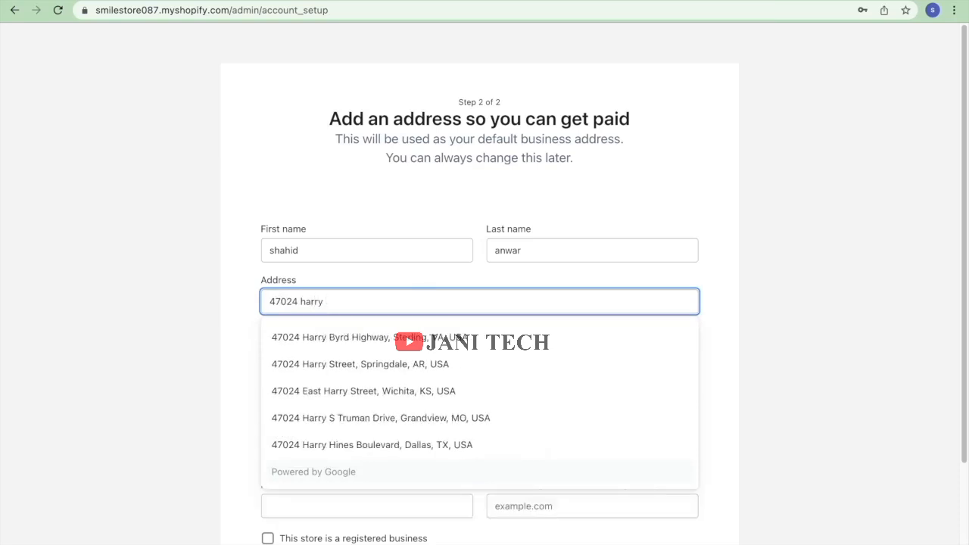
{"action": "left_click", "coordinate": [355, 334]}
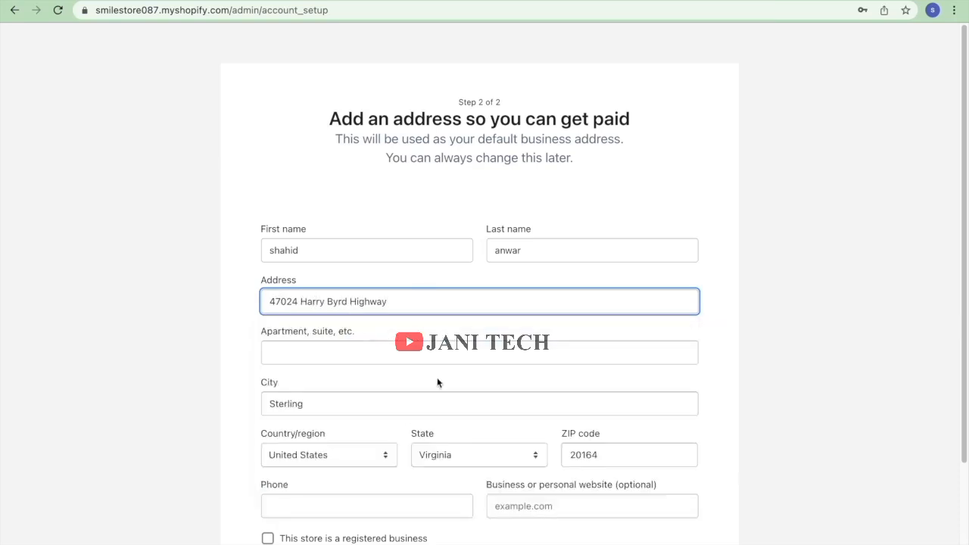
{"action": "scroll", "coordinate": [437, 382], "scroll_direction": "down", "scroll_amount": 4}
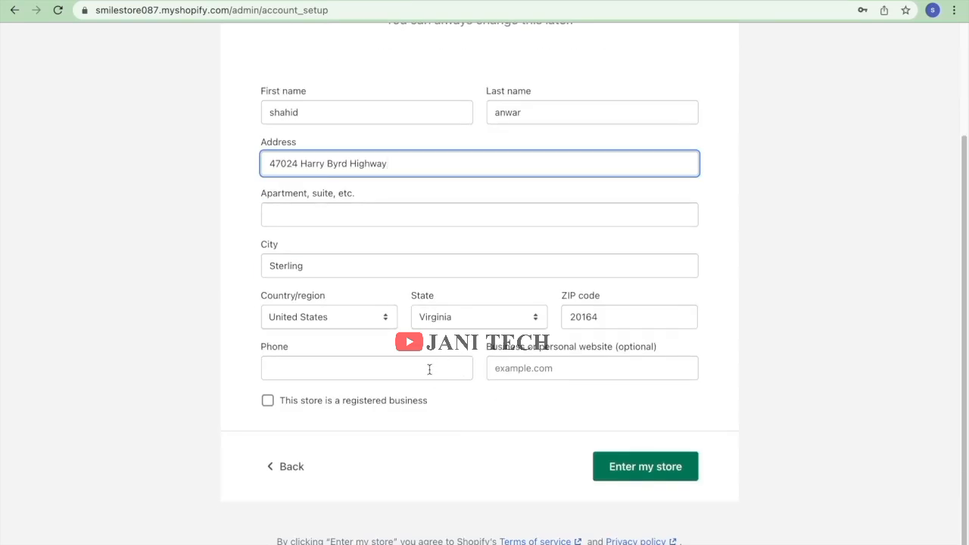
Add the required phone number and submit the details to enter the store admin.
{"action": "left_click", "coordinate": [437, 368]}
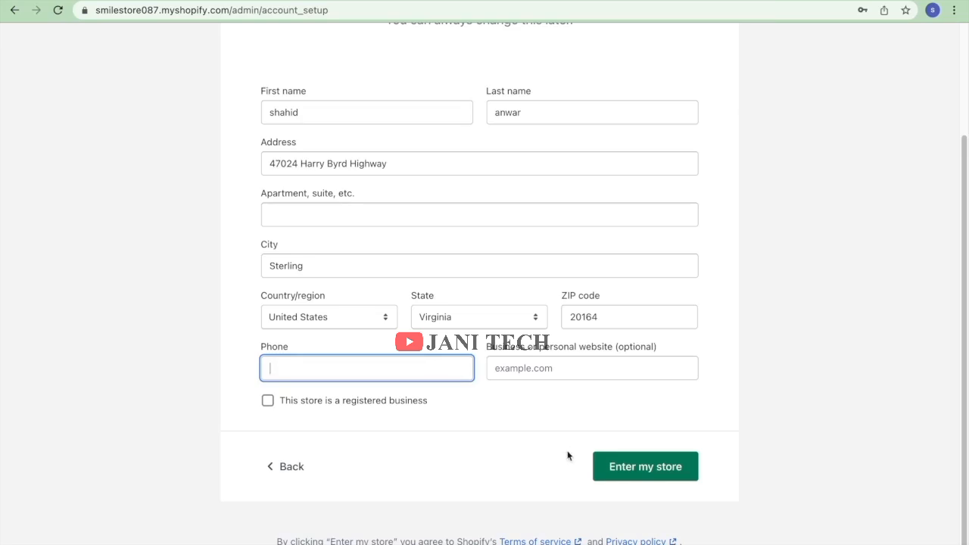
{"action": "left_click", "coordinate": [599, 468]}
{"action": "scroll", "coordinate": [457, 320], "scroll_direction": "down", "scroll_amount": 3}
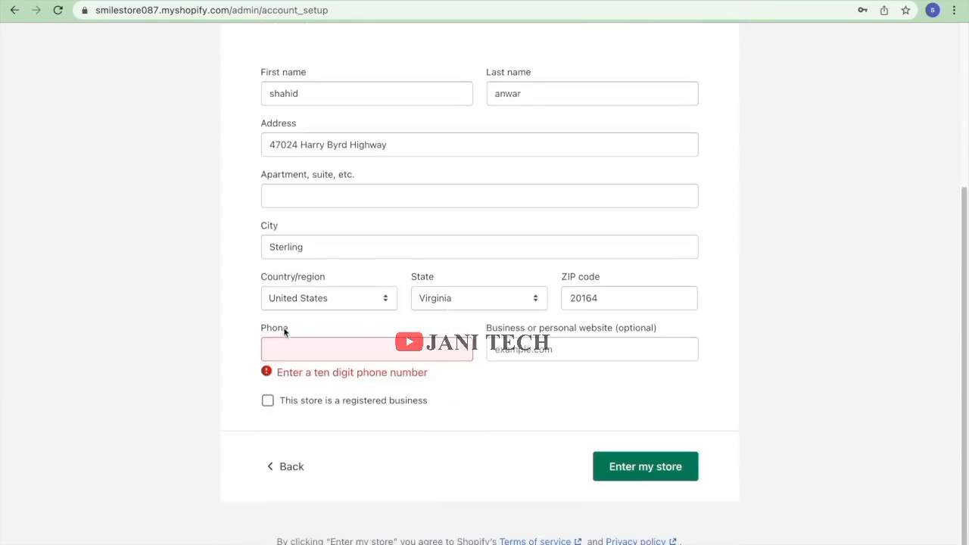
{"action": "left_click", "coordinate": [433, 355]}
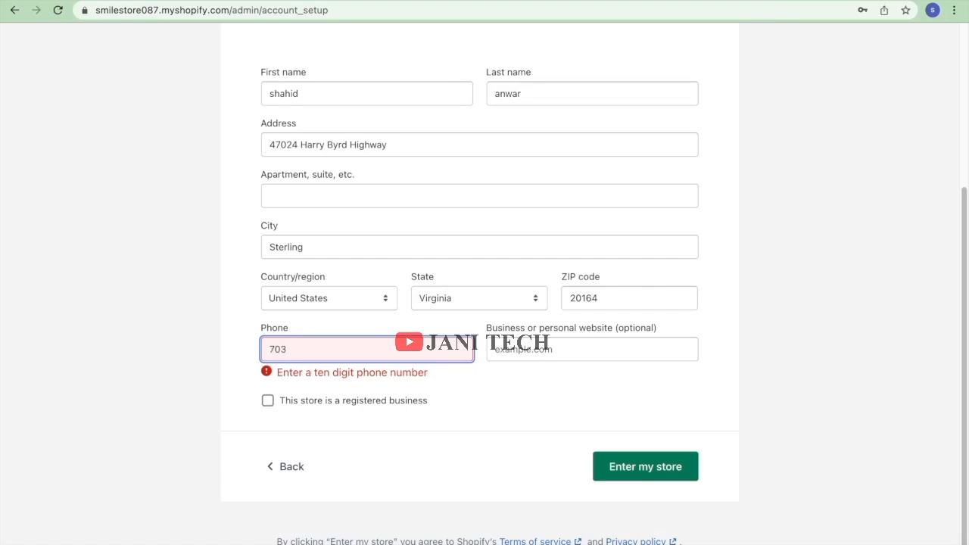
{"action": "left_click", "coordinate": [637, 465]}
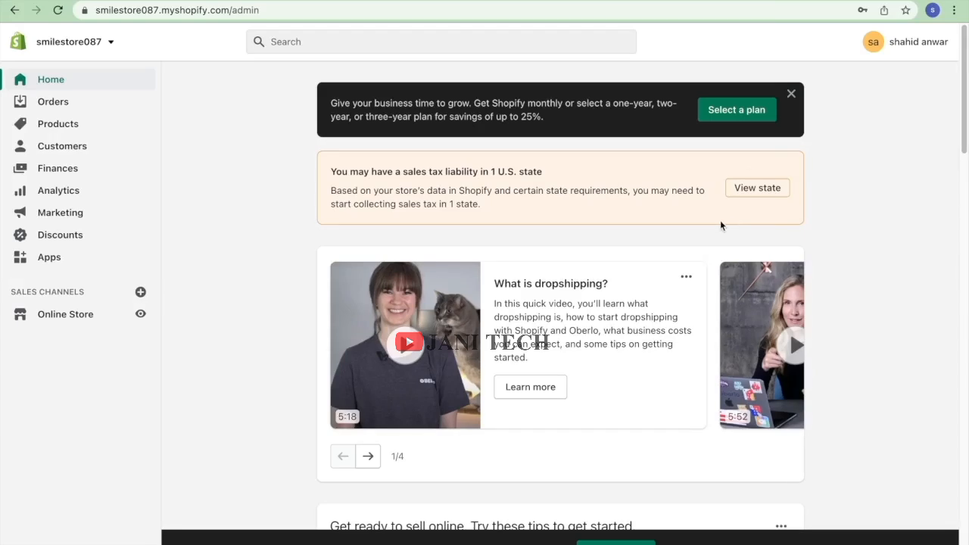
Choose the Basic Shopify plan billed monthly at $29.00 and begin adding a credit card.
{"action": "left_click", "coordinate": [743, 118]}
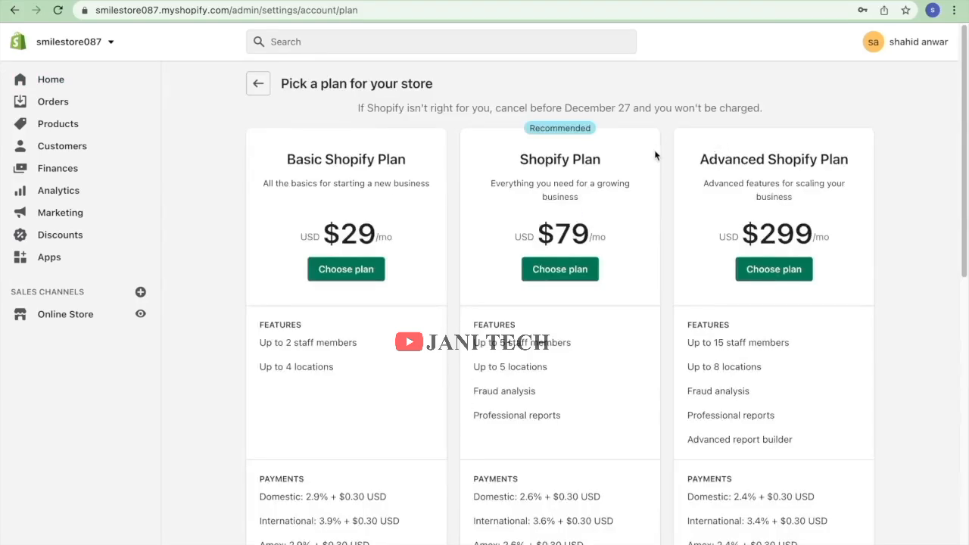
{"action": "left_click", "coordinate": [356, 263]}
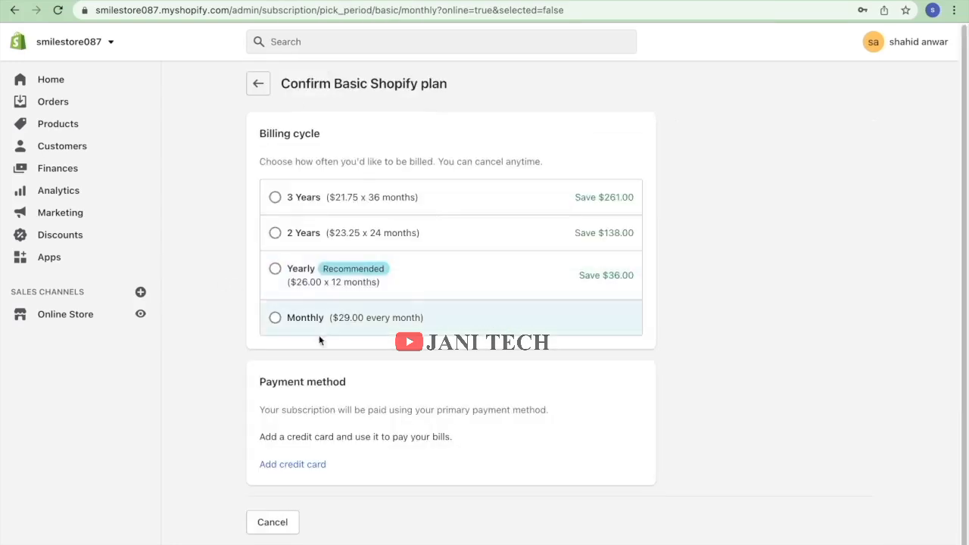
{"action": "left_click", "coordinate": [281, 326]}
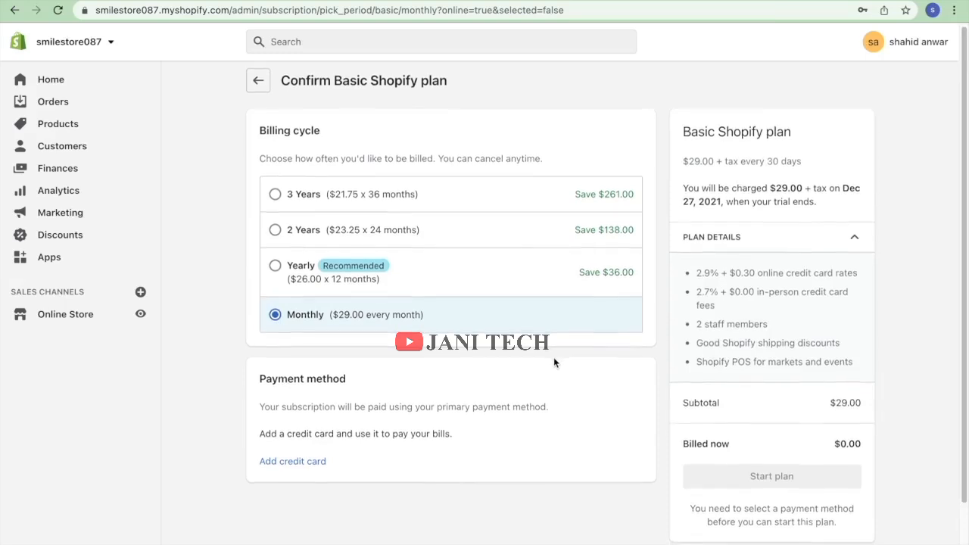
{"action": "scroll", "coordinate": [554, 359], "scroll_direction": "down", "scroll_amount": 1}
{"action": "scroll", "coordinate": [482, 366], "scroll_direction": "down", "scroll_amount": 1}
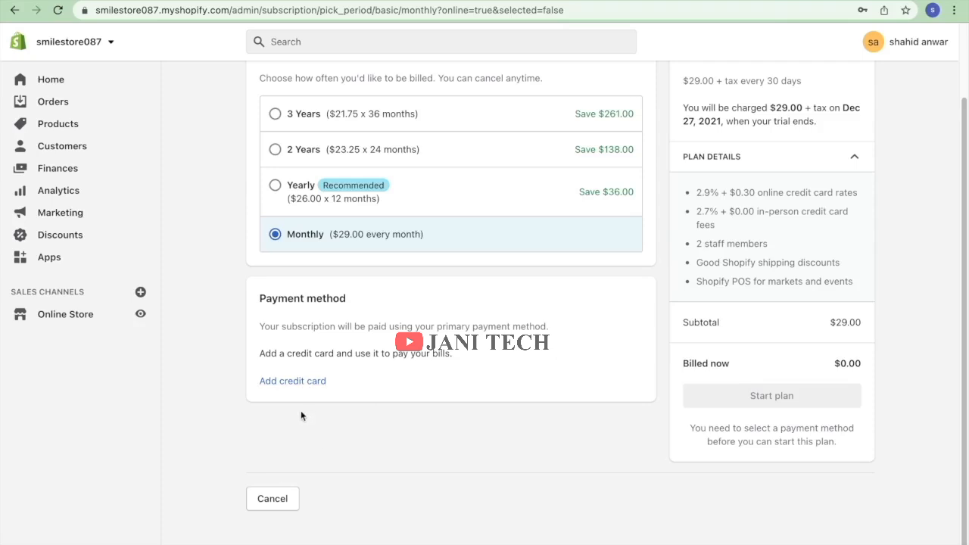
{"action": "left_click", "coordinate": [274, 382]}
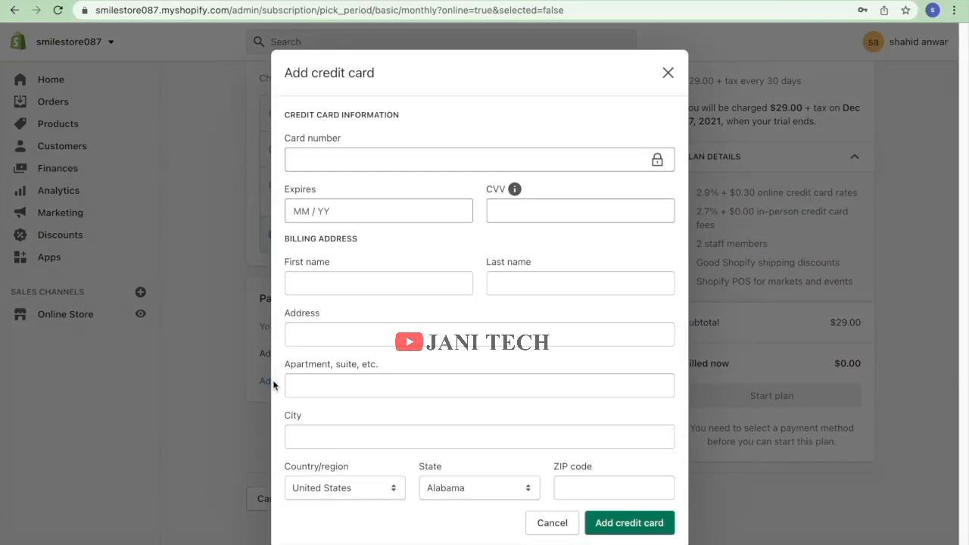
Save a Mastercard with its suggested billing address as the plan's payment method.
{"action": "left_click", "coordinate": [357, 165]}
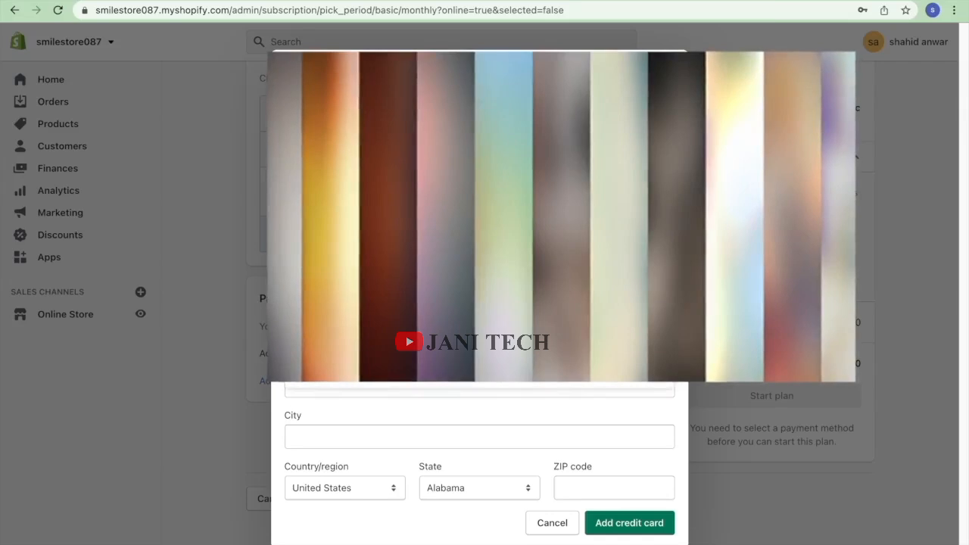
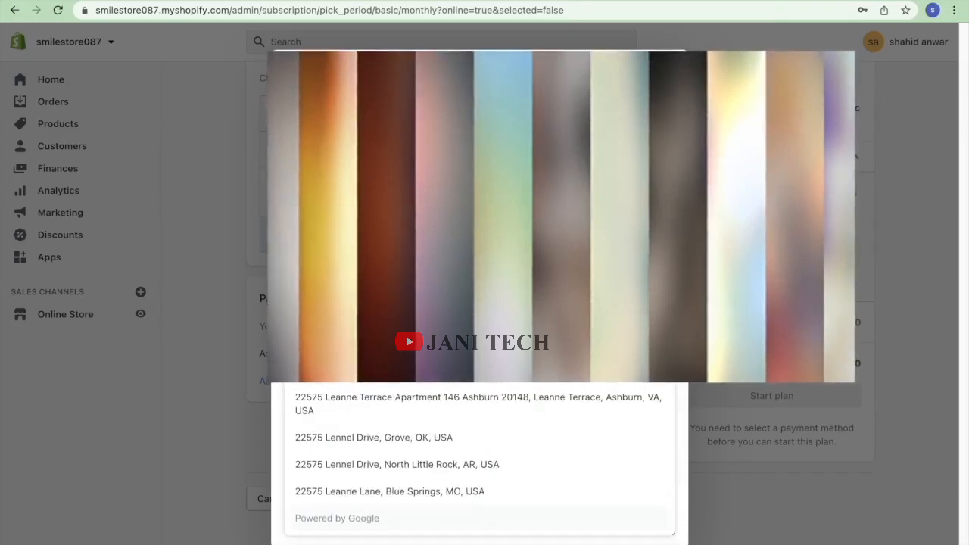
{"action": "left_click", "coordinate": [473, 399]}
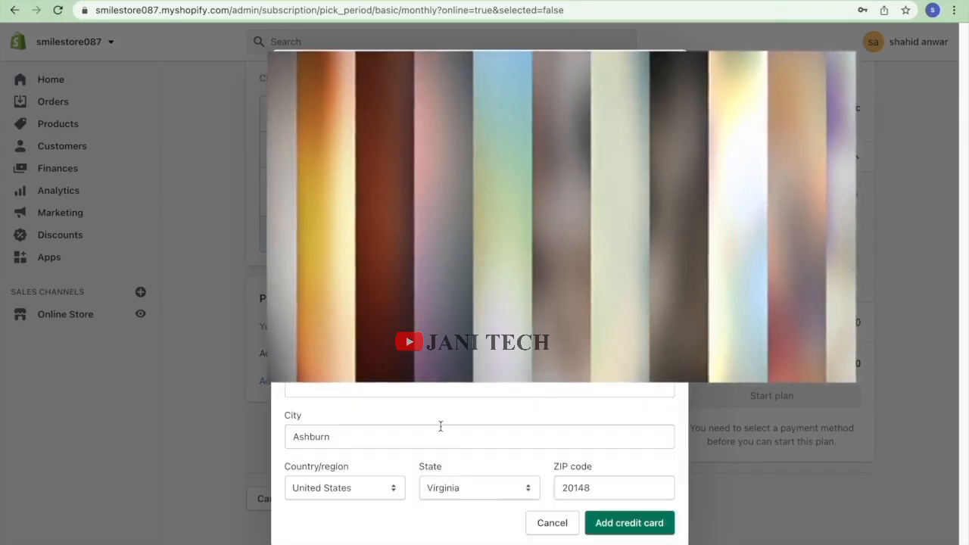
{"action": "left_click", "coordinate": [624, 531]}
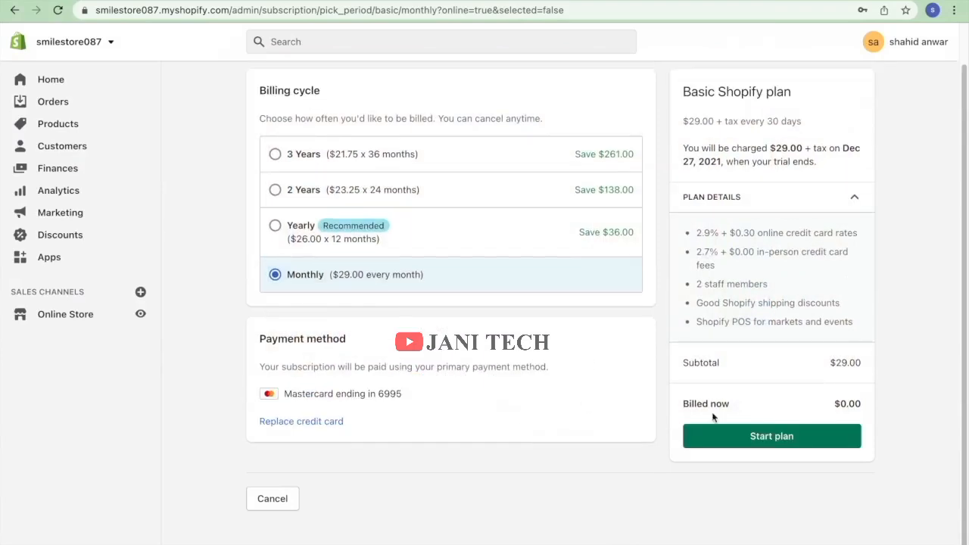
Start the monthly Basic Shopify plan and view the 'Get ready to sell online' tips.
{"action": "left_click", "coordinate": [752, 436]}
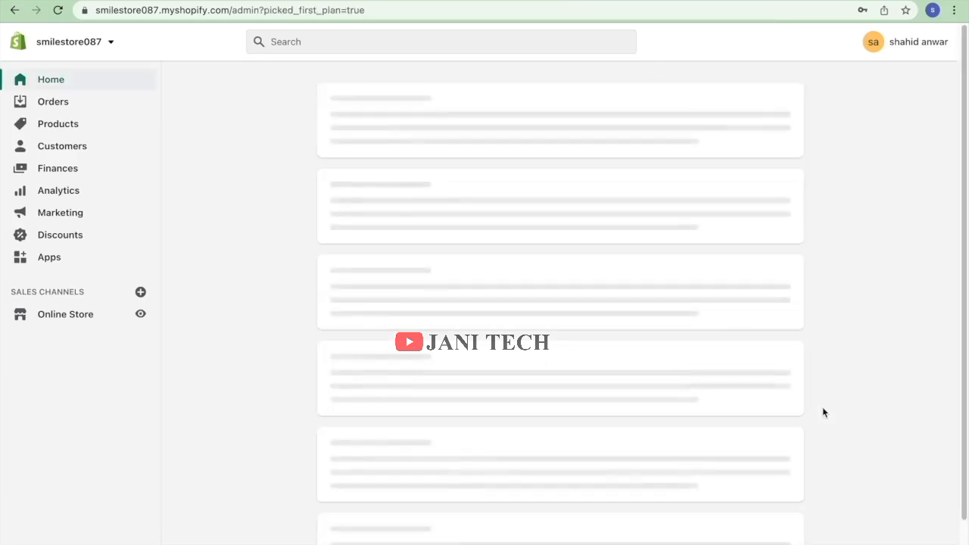
{"action": "scroll", "coordinate": [824, 413], "scroll_direction": "down", "scroll_amount": 3}
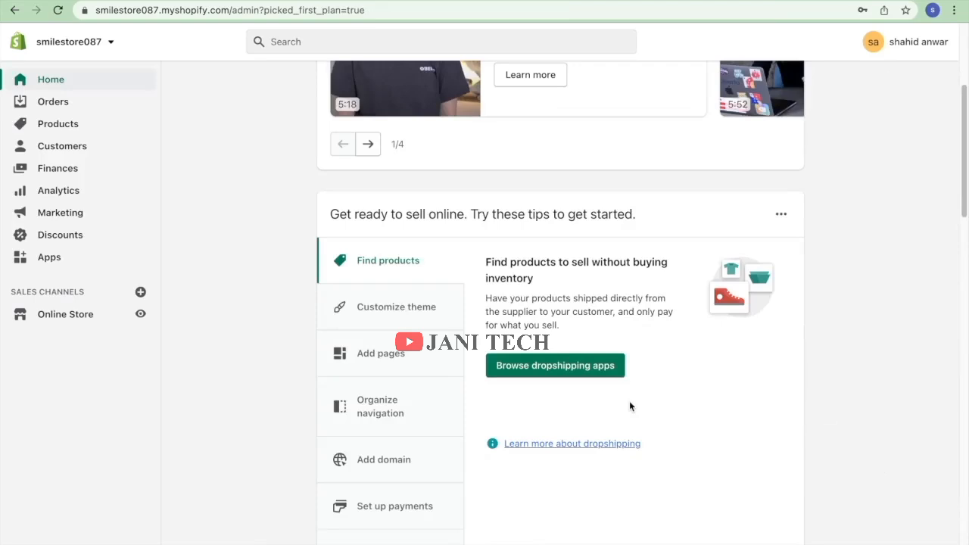
{"action": "scroll", "coordinate": [629, 401], "scroll_direction": "down", "scroll_amount": 10}
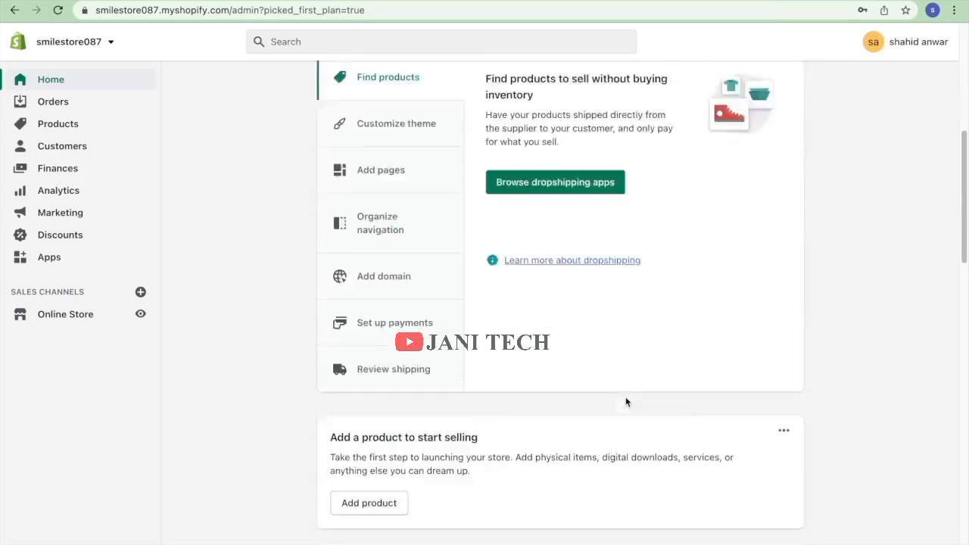
{"action": "scroll", "coordinate": [627, 399], "scroll_direction": "up", "scroll_amount": 15}
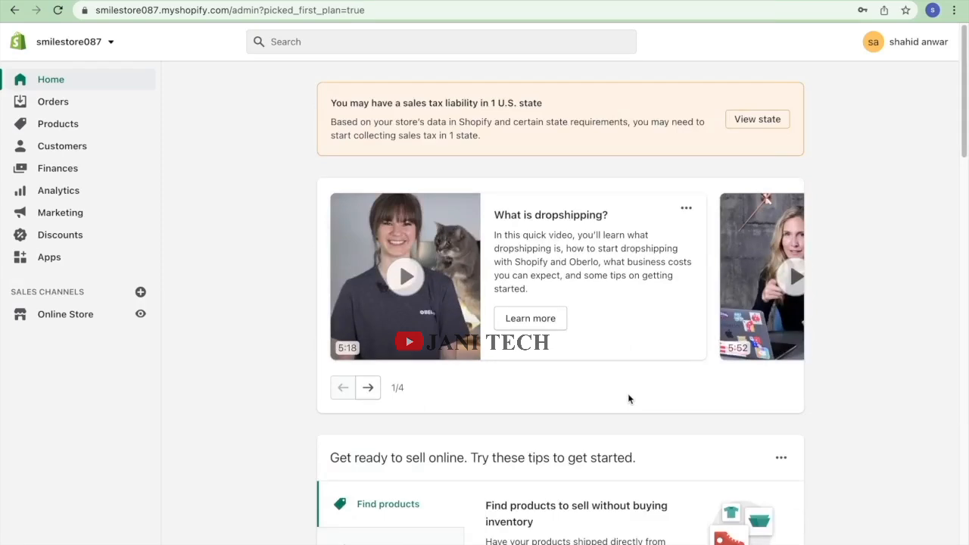
{"action": "scroll", "coordinate": [493, 368], "scroll_direction": "down", "scroll_amount": 10}
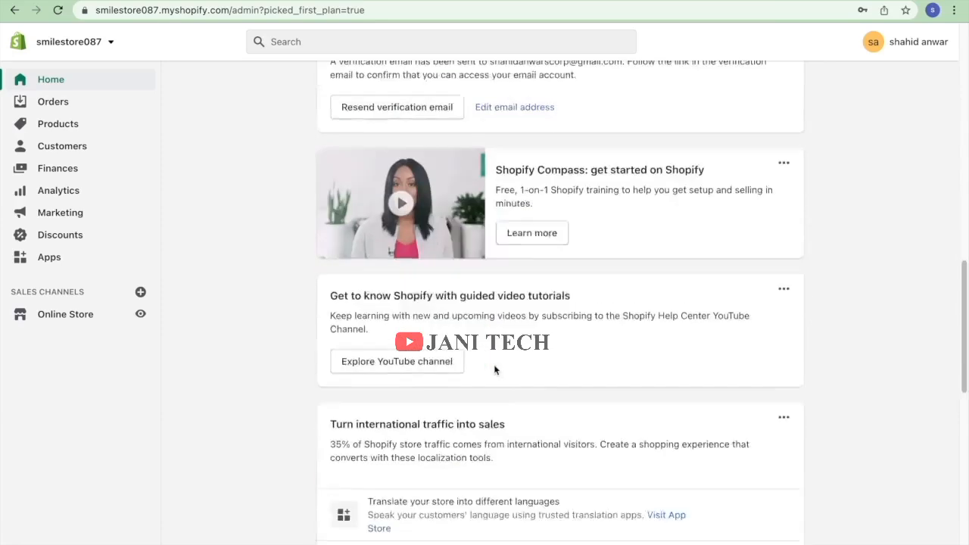
{"action": "scroll", "coordinate": [495, 370], "scroll_direction": "down", "scroll_amount": 2}
{"action": "scroll", "coordinate": [495, 369], "scroll_direction": "down", "scroll_amount": 5}
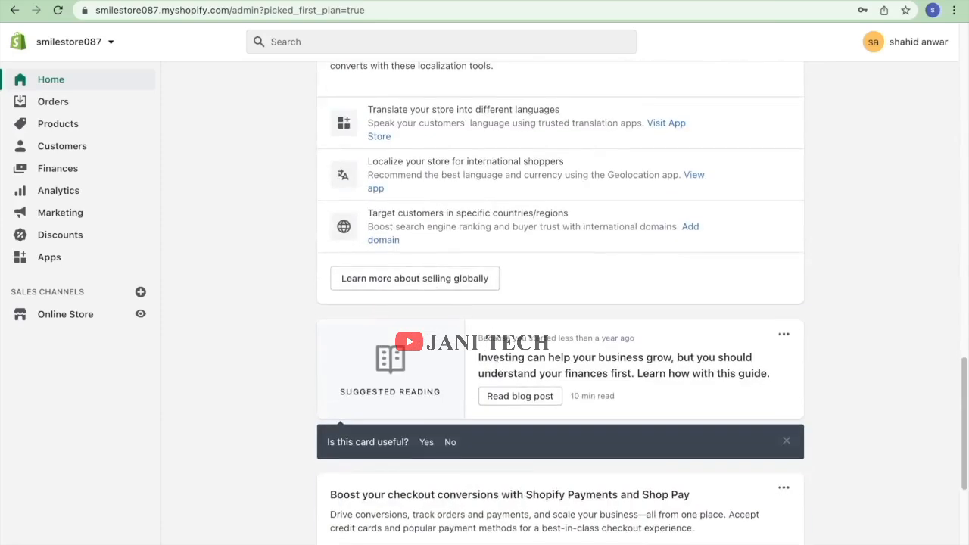
{"action": "scroll", "coordinate": [496, 365], "scroll_direction": "down", "scroll_amount": 6}
{"action": "scroll", "coordinate": [496, 363], "scroll_direction": "up", "scroll_amount": 20}
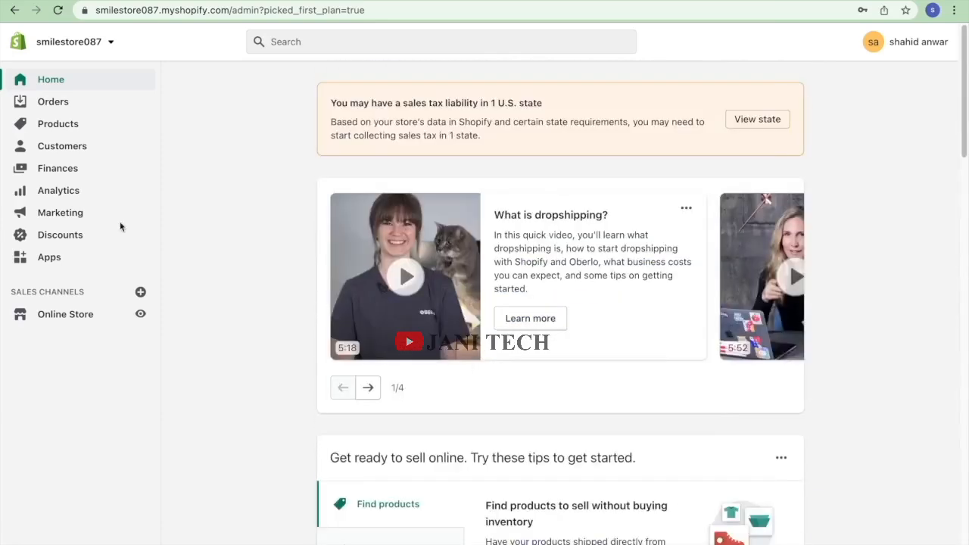
Uncheck Enable password in the theme preferences, save, and go back to Home.
{"action": "left_click", "coordinate": [64, 318]}
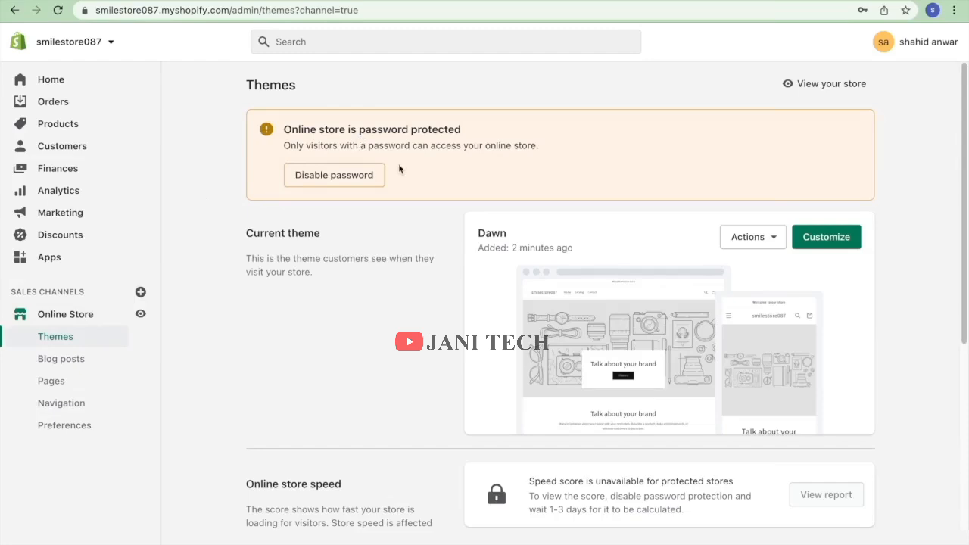
{"action": "left_click", "coordinate": [368, 177]}
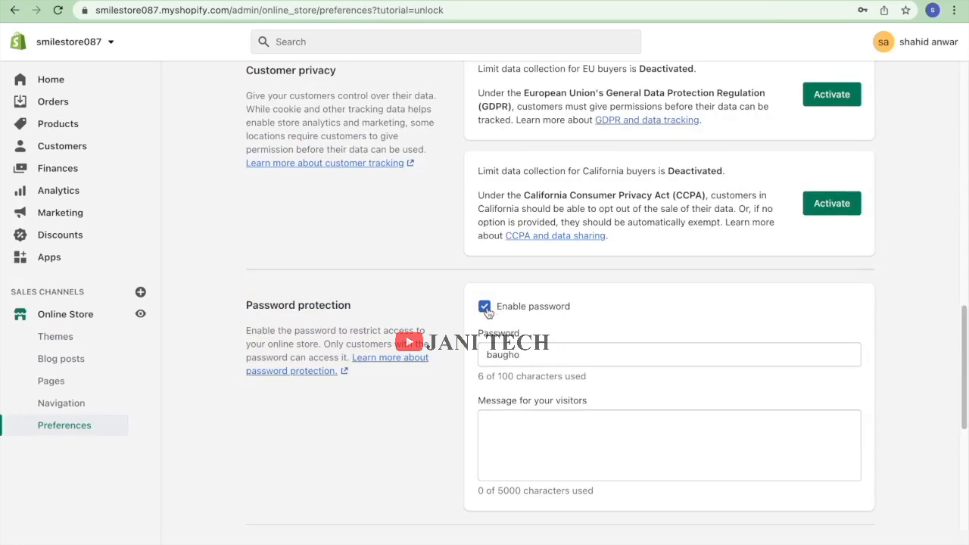
{"action": "left_click", "coordinate": [486, 308]}
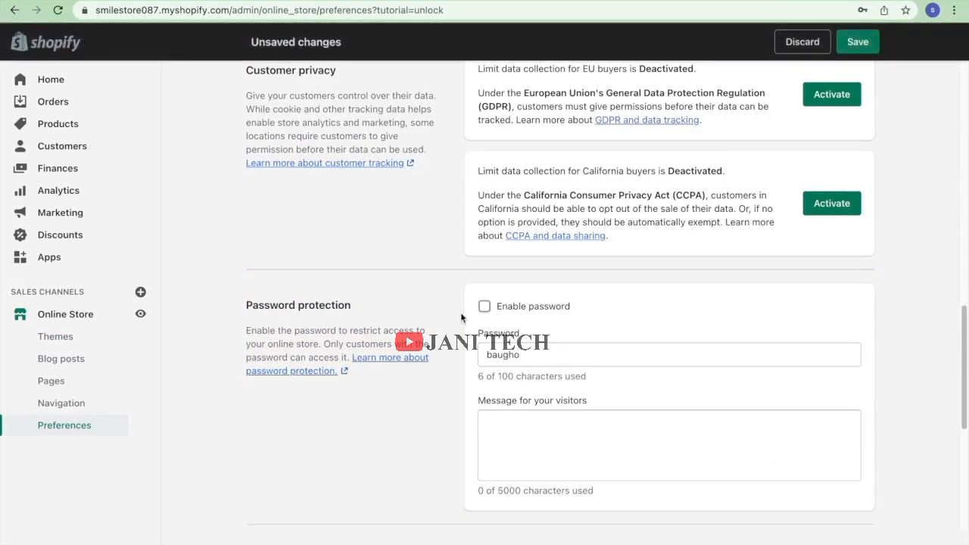
{"action": "left_click", "coordinate": [854, 47]}
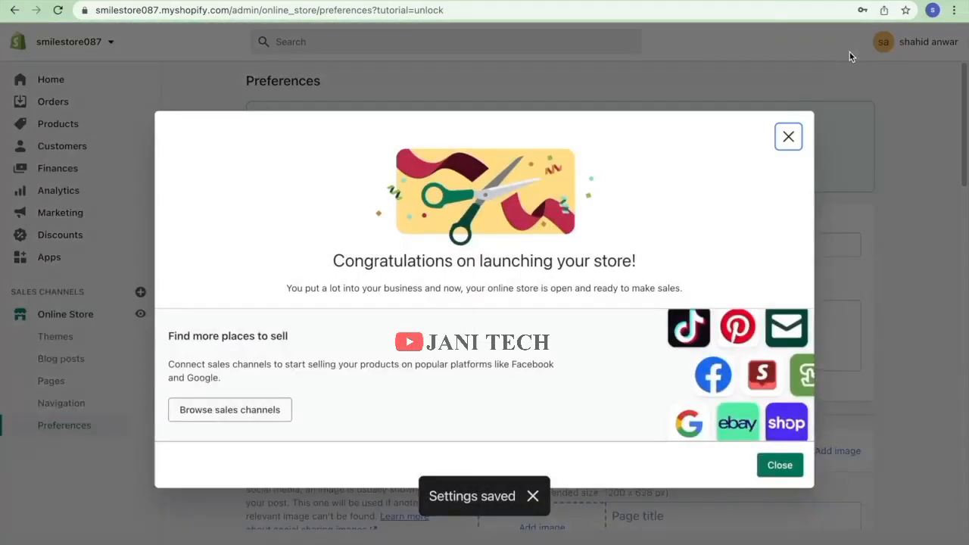
{"action": "left_click", "coordinate": [784, 147]}
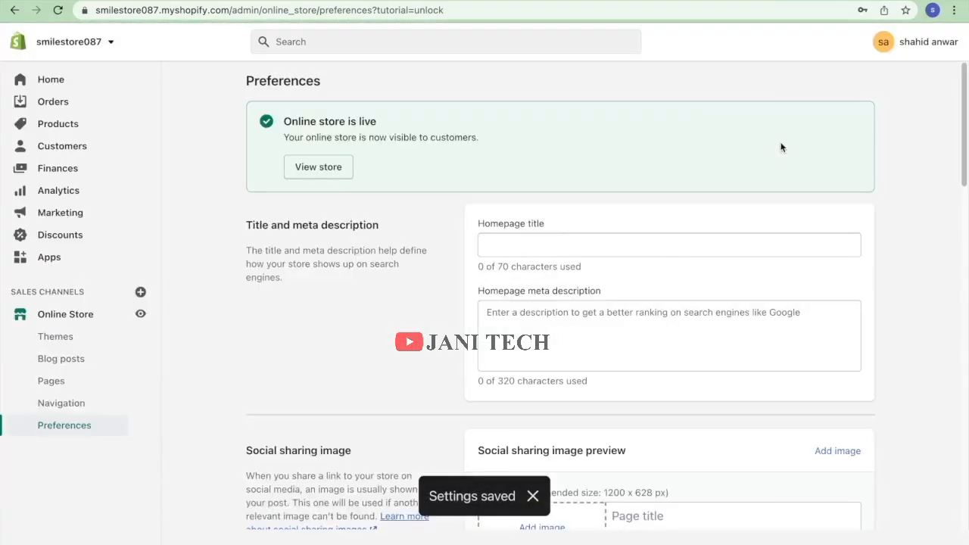
{"action": "left_click", "coordinate": [52, 79]}
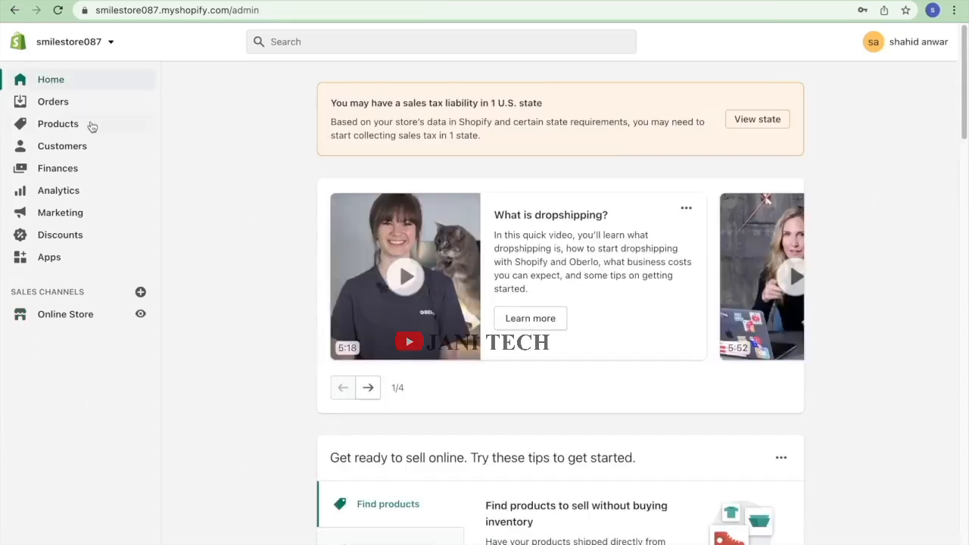
Review the Basic Shopify plan under Settings > Plan, then view Settings > Payments.
{"action": "left_click", "coordinate": [40, 543]}
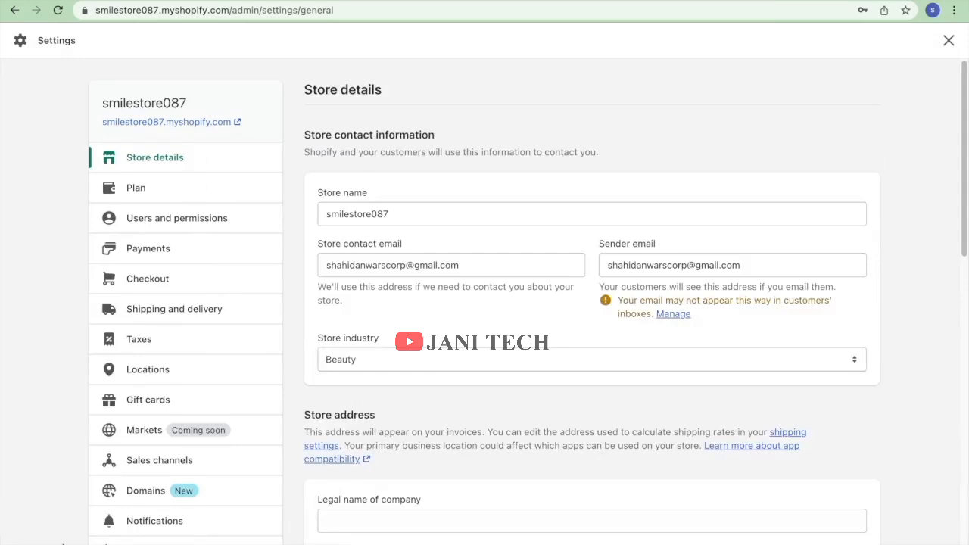
{"action": "left_click", "coordinate": [173, 195]}
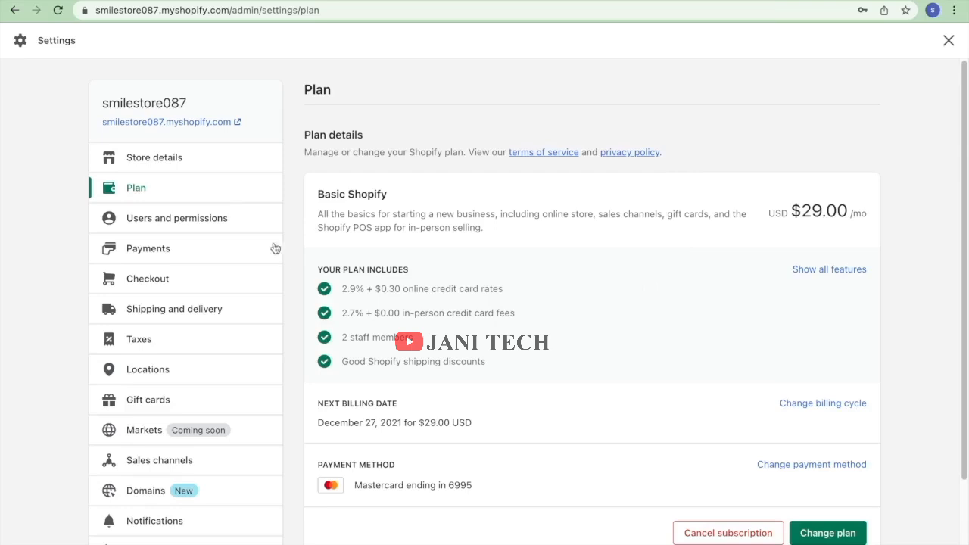
{"action": "left_click", "coordinate": [183, 250]}
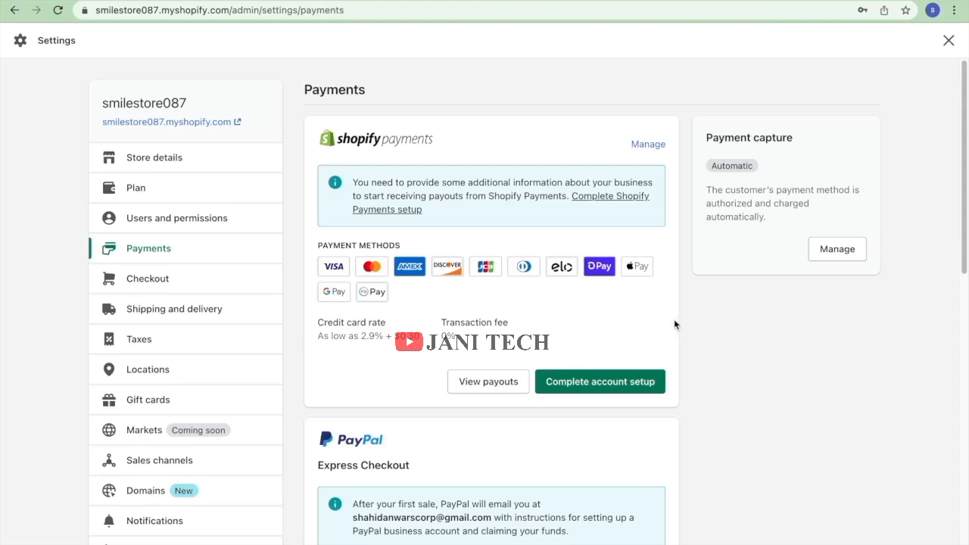
Begin Shopify Payments setup, setting business type to LLC and selecting the EIN field.
{"action": "left_click", "coordinate": [582, 388]}
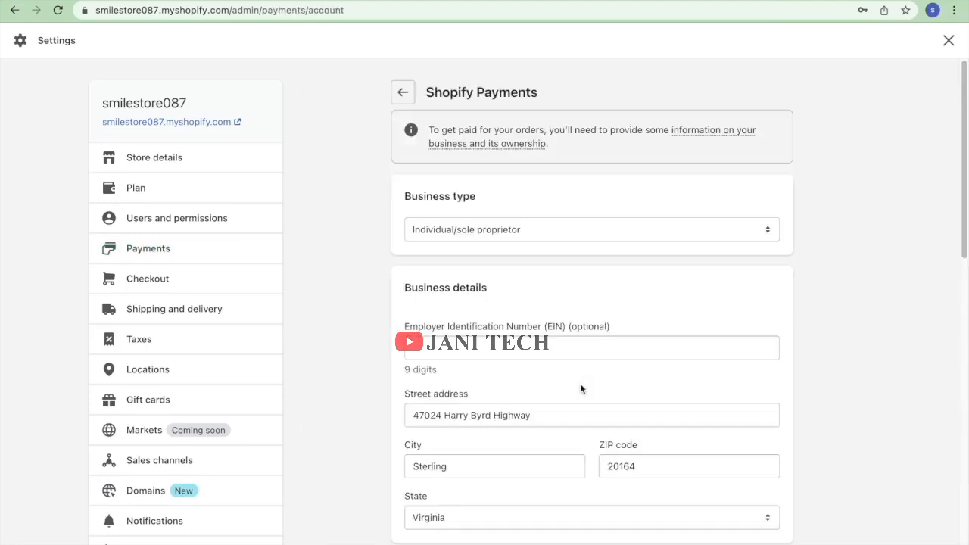
{"action": "scroll", "coordinate": [549, 378], "scroll_direction": "down", "scroll_amount": 1}
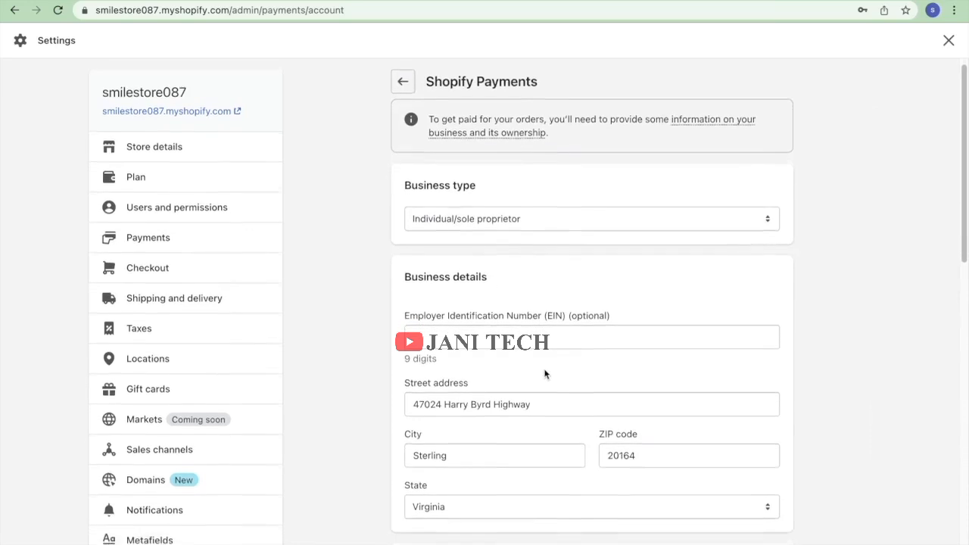
{"action": "left_click", "coordinate": [542, 203]}
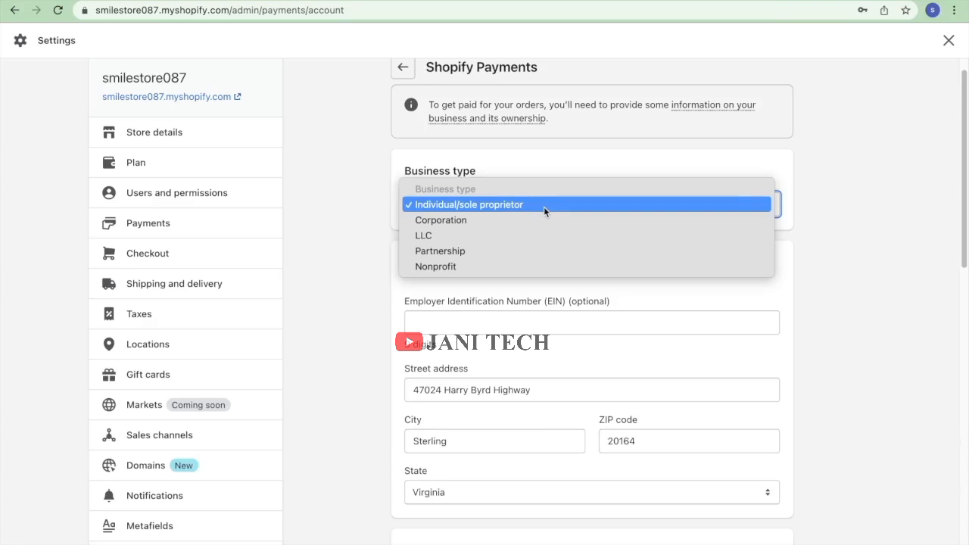
{"action": "left_click", "coordinate": [503, 236]}
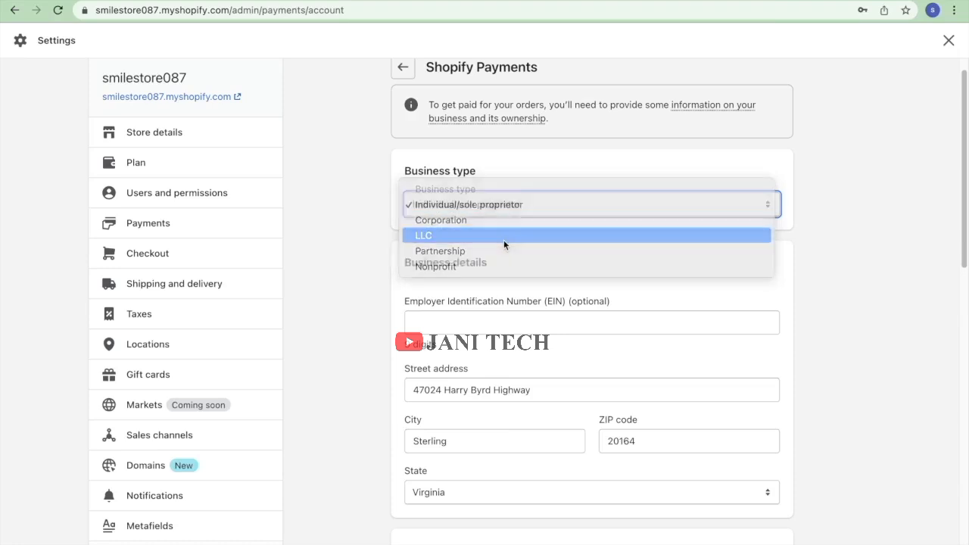
{"action": "scroll", "coordinate": [511, 270], "scroll_direction": "down", "scroll_amount": 3}
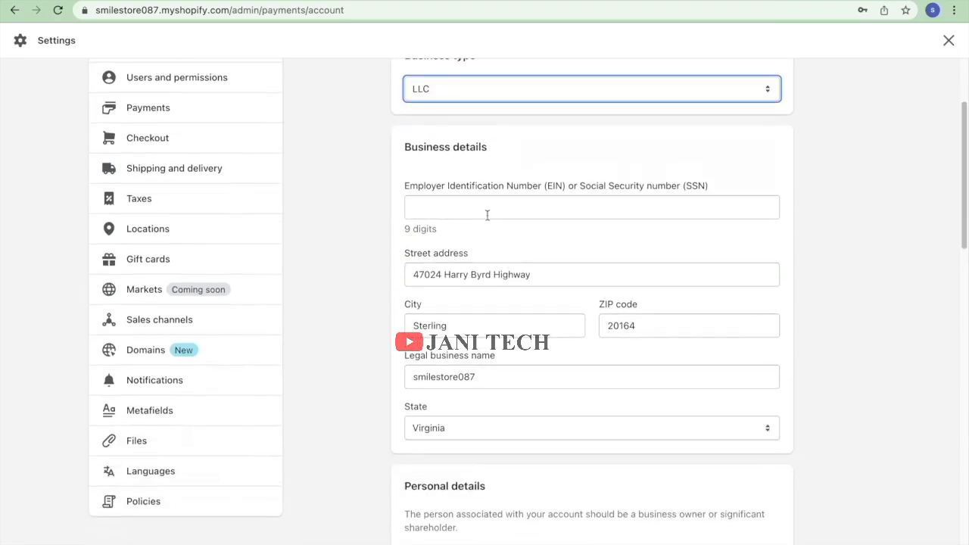
{"action": "left_click", "coordinate": [487, 205]}
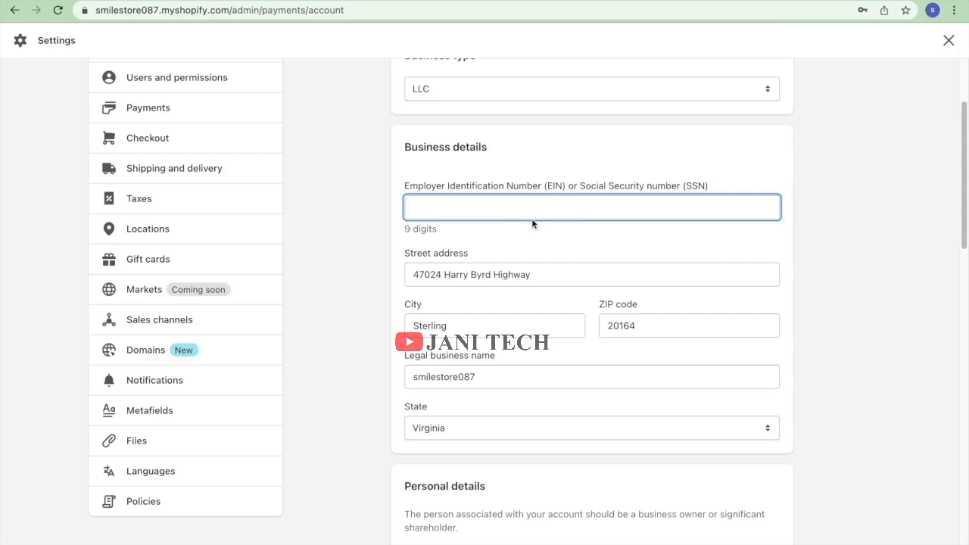
Attempt to continue the account setup, then abandon it for the Payments settings.
{"action": "scroll", "coordinate": [533, 221], "scroll_direction": "down", "scroll_amount": 12}
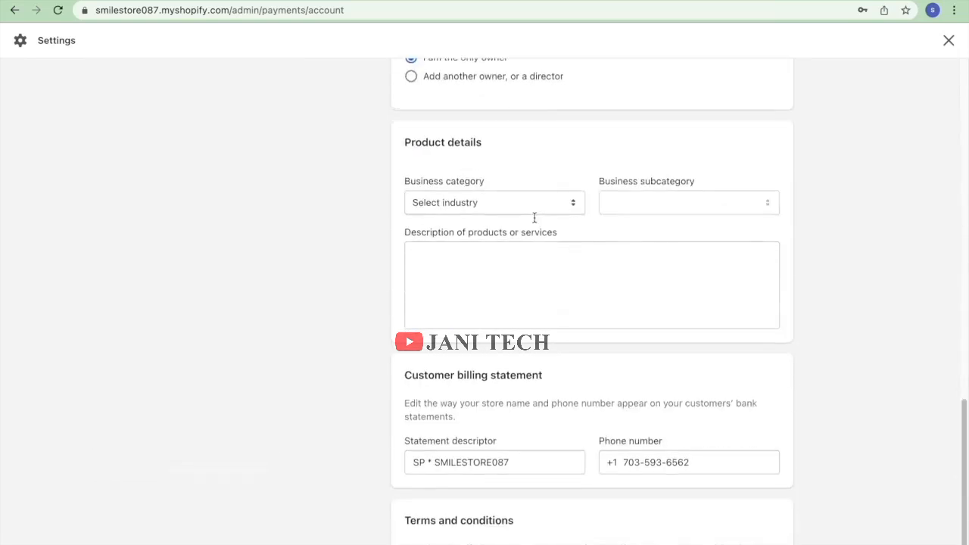
{"action": "scroll", "coordinate": [533, 218], "scroll_direction": "down", "scroll_amount": 3}
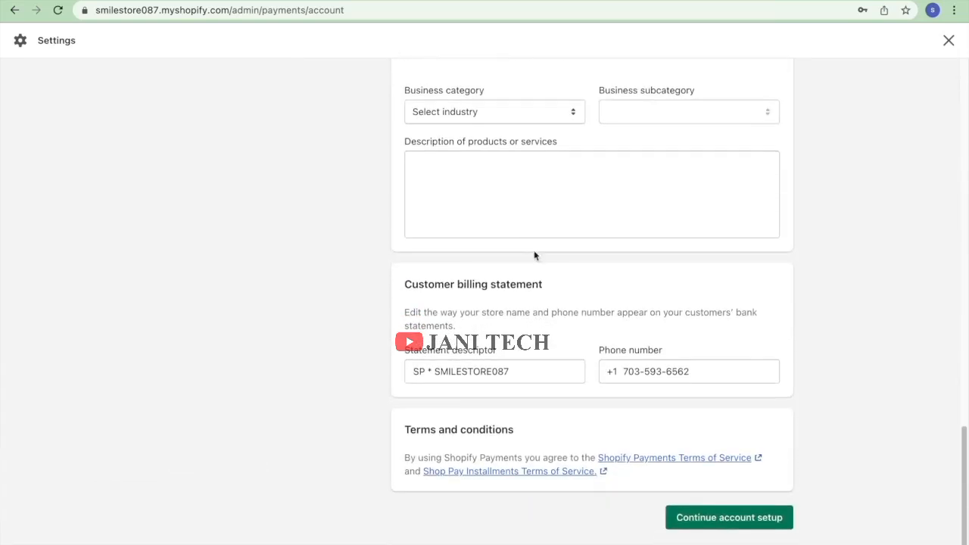
{"action": "scroll", "coordinate": [545, 304], "scroll_direction": "up", "scroll_amount": 4}
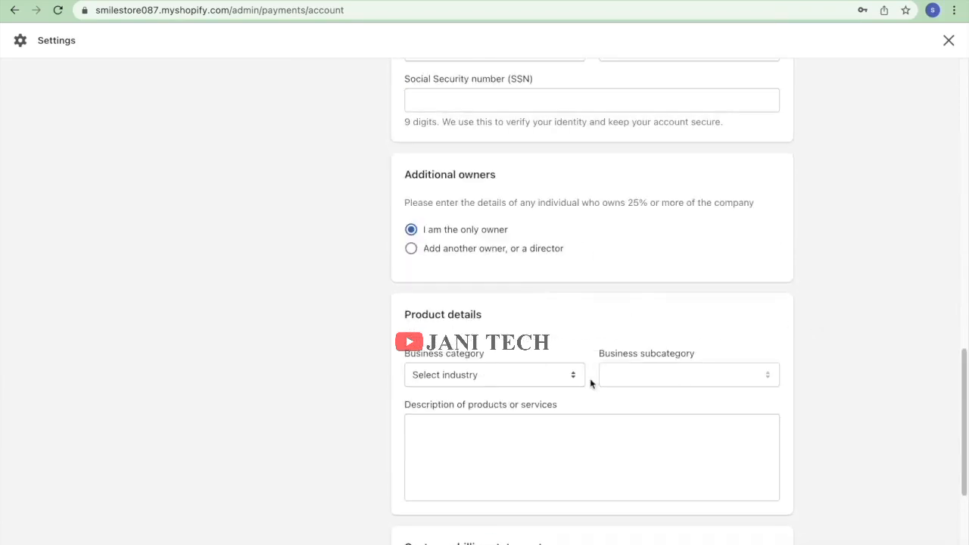
{"action": "scroll", "coordinate": [566, 377], "scroll_direction": "up", "scroll_amount": 2}
{"action": "scroll", "coordinate": [567, 378], "scroll_direction": "down", "scroll_amount": 5}
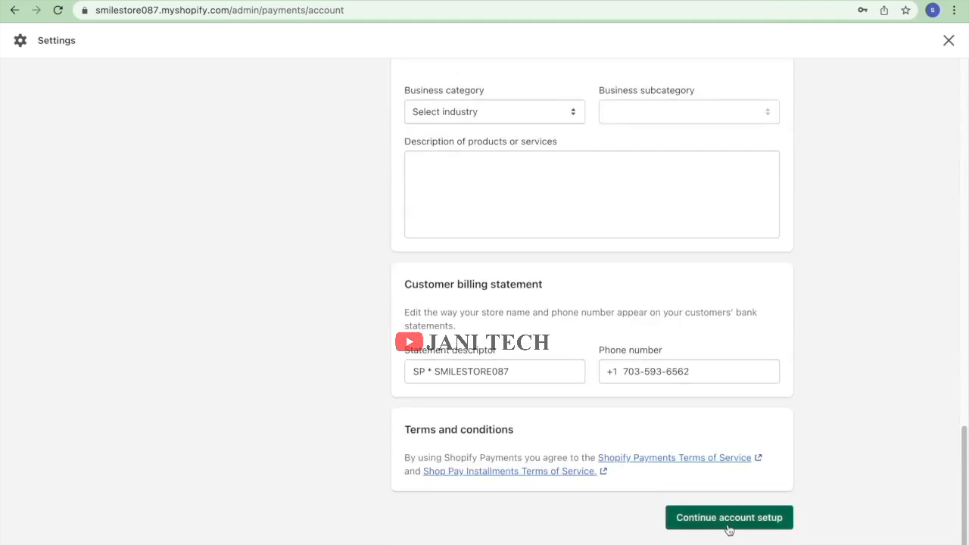
{"action": "left_click", "coordinate": [714, 519]}
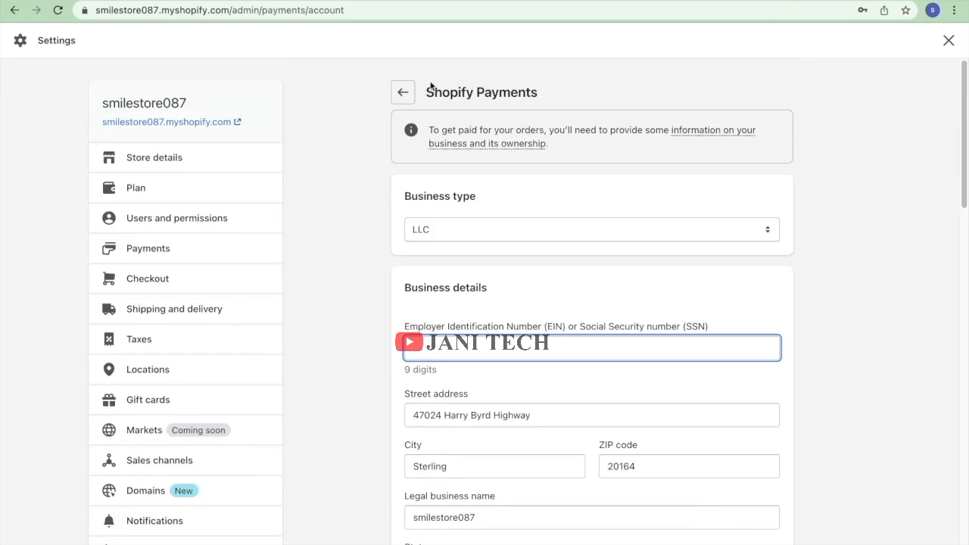
{"action": "left_click", "coordinate": [404, 92]}
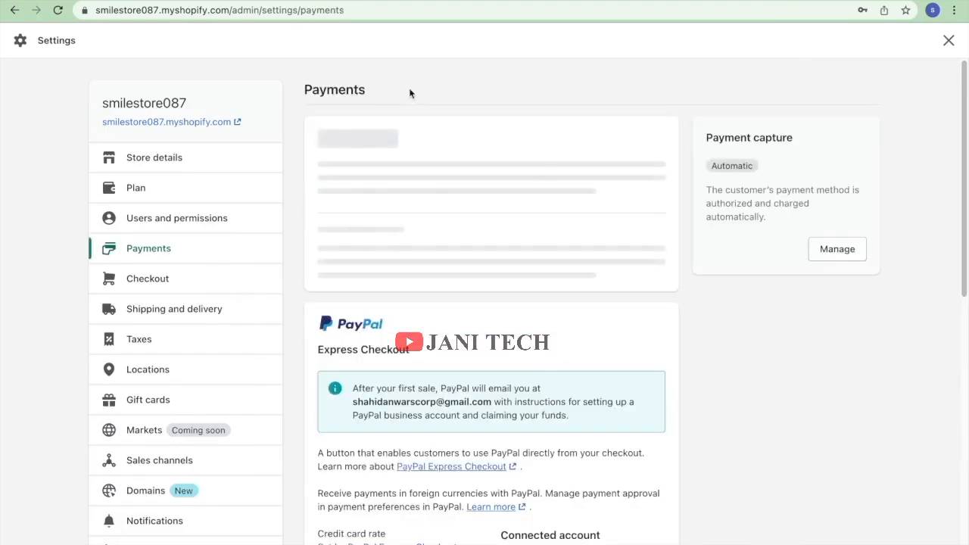
{"action": "left_click", "coordinate": [491, 383]}
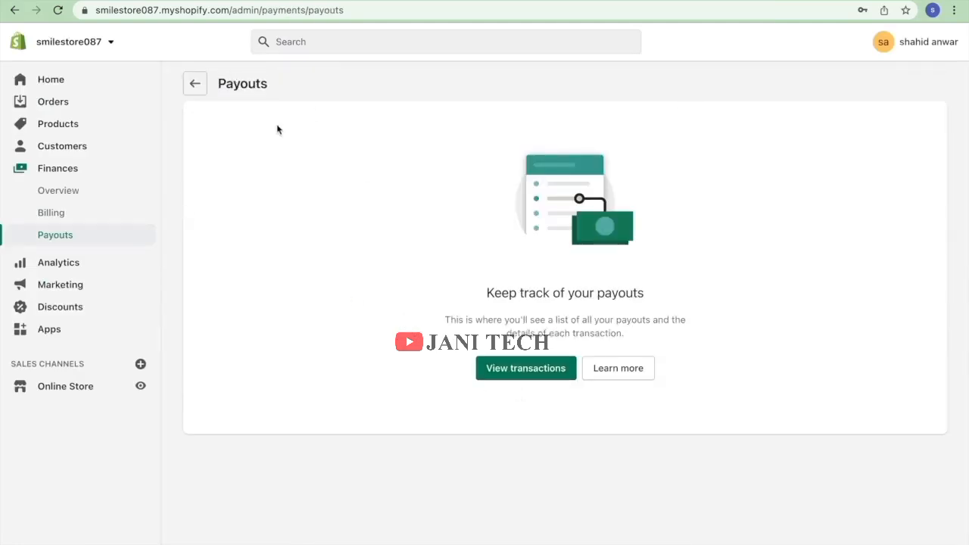
{"action": "left_click", "coordinate": [196, 91]}
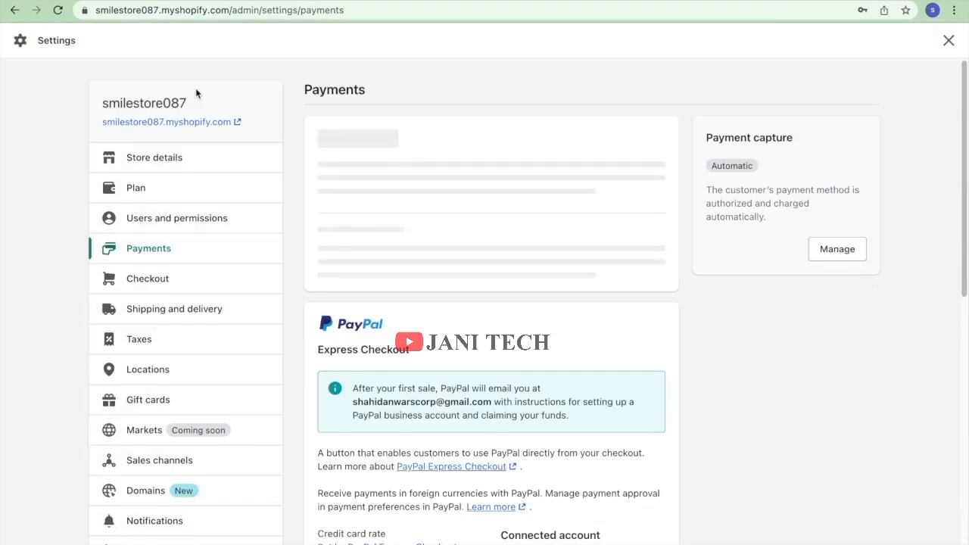
{"action": "scroll", "coordinate": [356, 409], "scroll_direction": "down", "scroll_amount": 3}
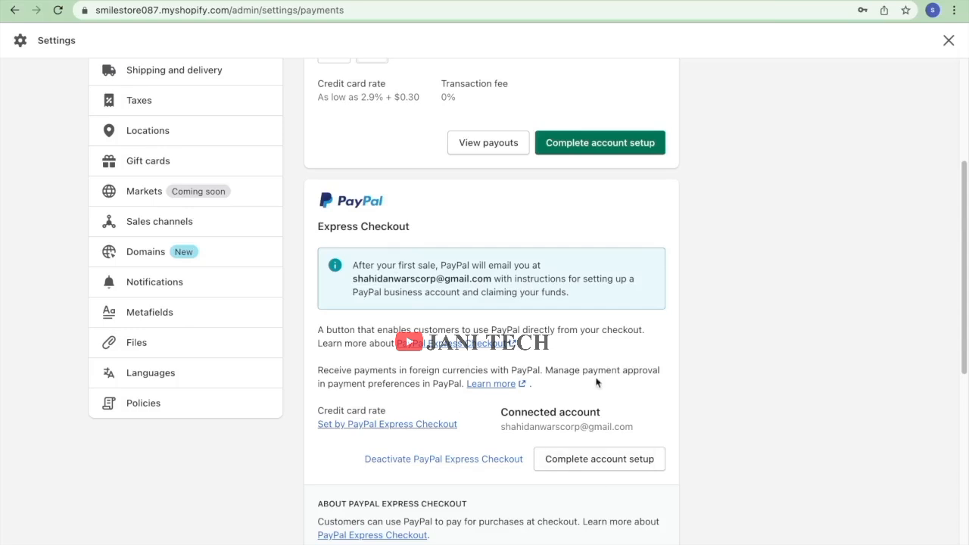
{"action": "left_click", "coordinate": [593, 466]}
{"action": "scroll", "coordinate": [492, 303], "scroll_direction": "down", "scroll_amount": 1}
{"action": "scroll", "coordinate": [340, 217], "scroll_direction": "up", "scroll_amount": 5}
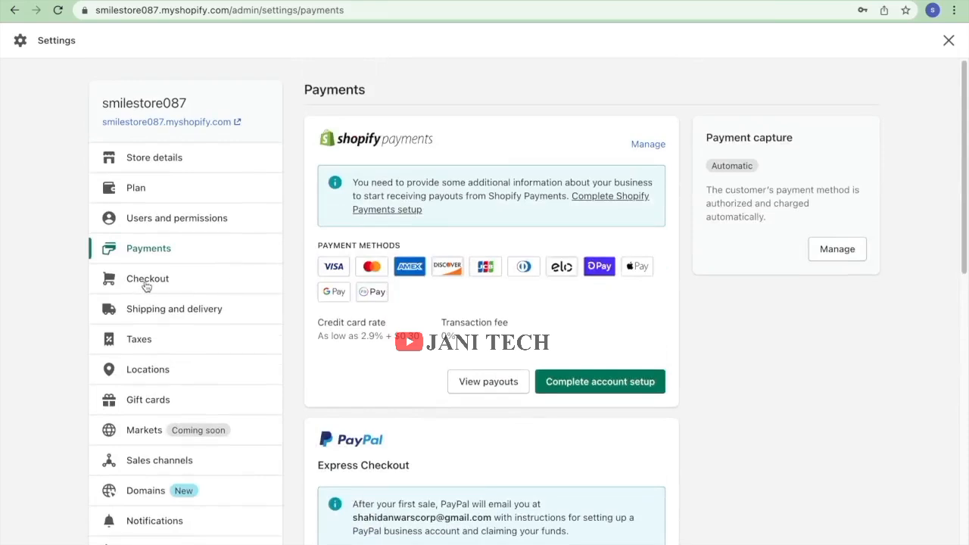
Open Checkout settings and review the disabled customer accounts and phone-or-email checkout options.
{"action": "left_click", "coordinate": [172, 287]}
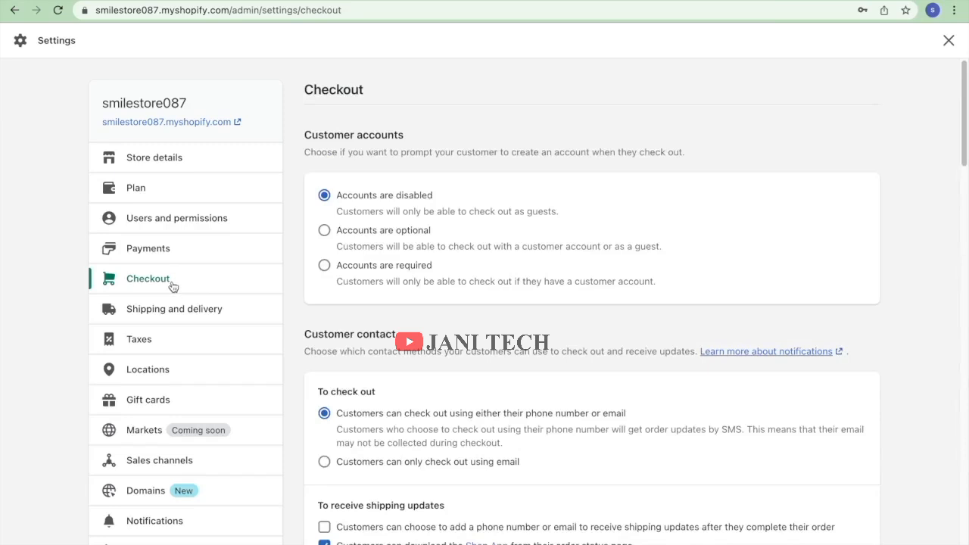
{"action": "scroll", "coordinate": [371, 309], "scroll_direction": "down", "scroll_amount": 5}
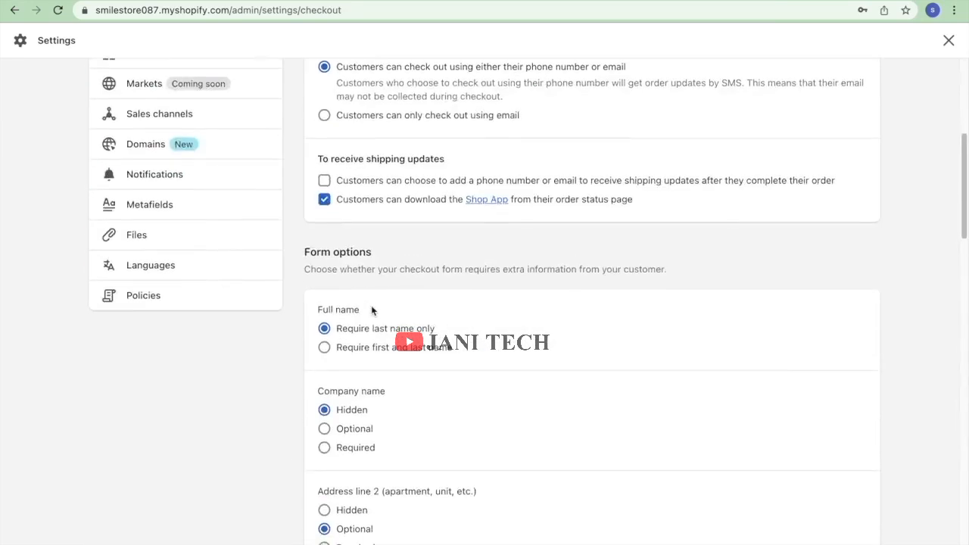
{"action": "scroll", "coordinate": [371, 311], "scroll_direction": "down", "scroll_amount": 15}
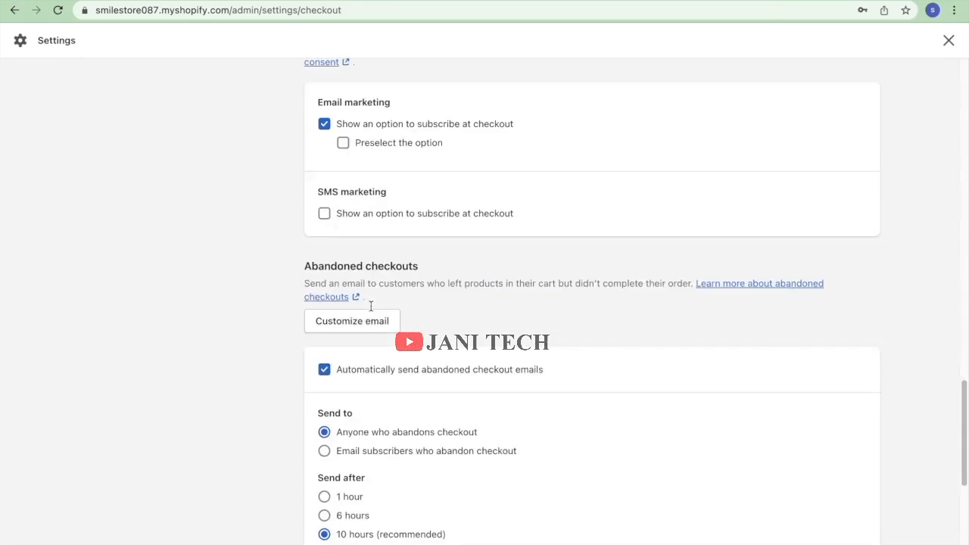
{"action": "scroll", "coordinate": [370, 307], "scroll_direction": "down", "scroll_amount": 5}
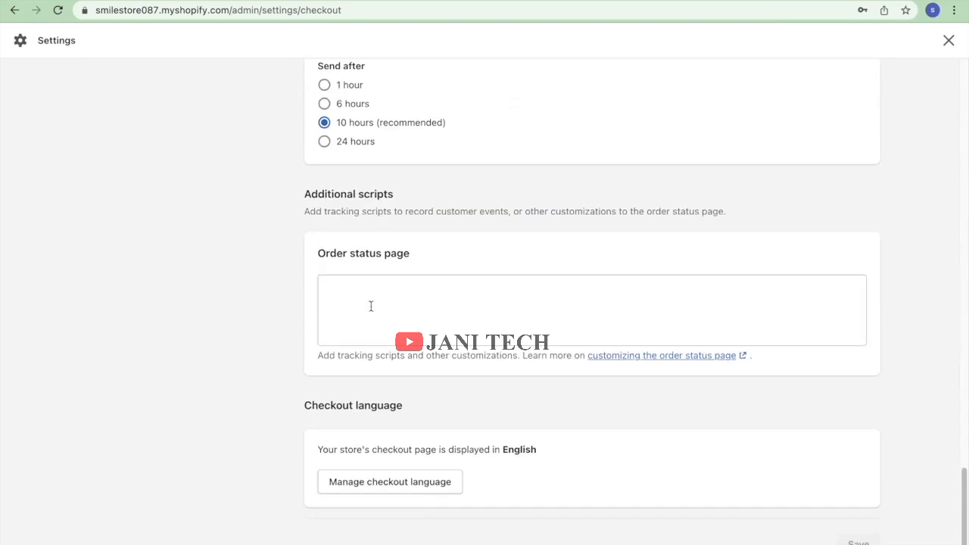
{"action": "scroll", "coordinate": [371, 306], "scroll_direction": "up", "scroll_amount": 20}
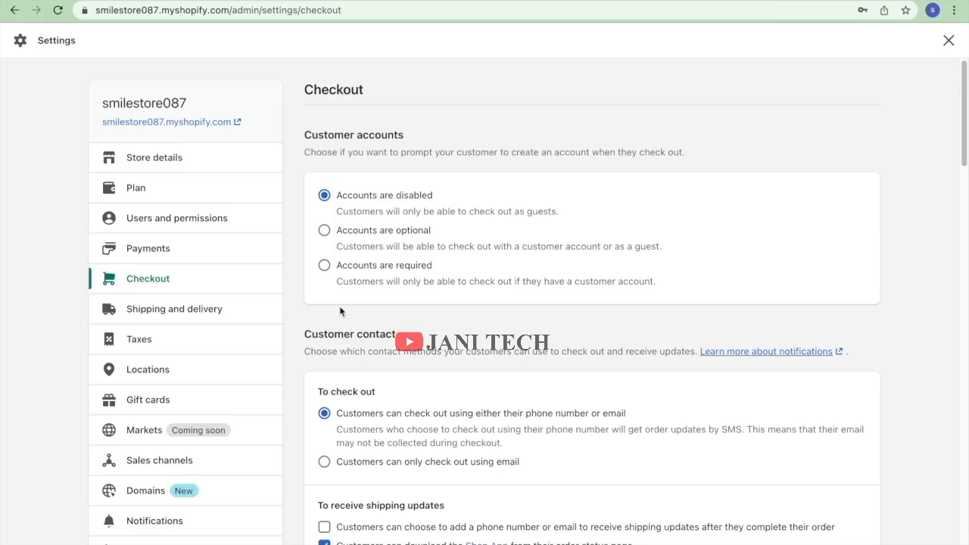
Review Shipping and delivery, then open Domains showing smilestore087.myshopify.com as primary domain.
{"action": "left_click", "coordinate": [169, 318]}
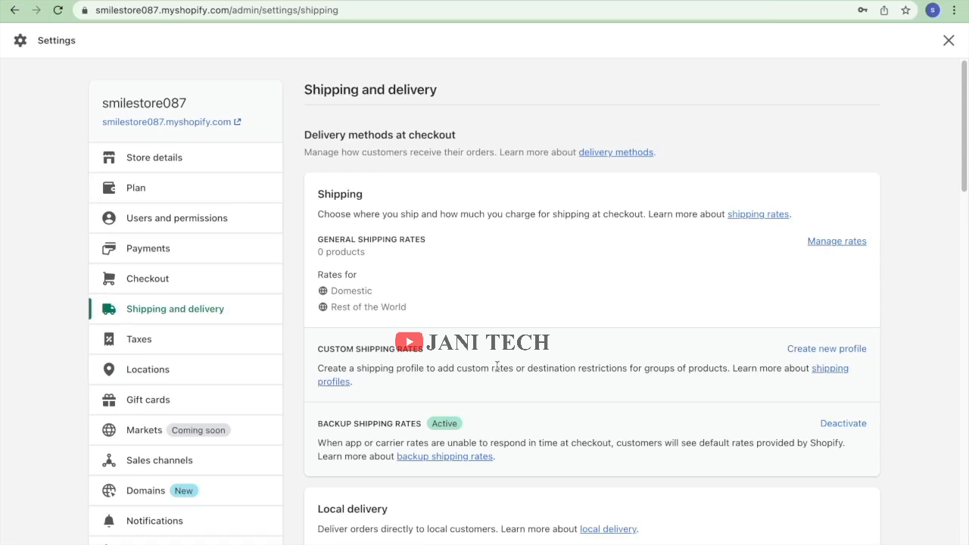
{"action": "scroll", "coordinate": [494, 367], "scroll_direction": "down", "scroll_amount": 10}
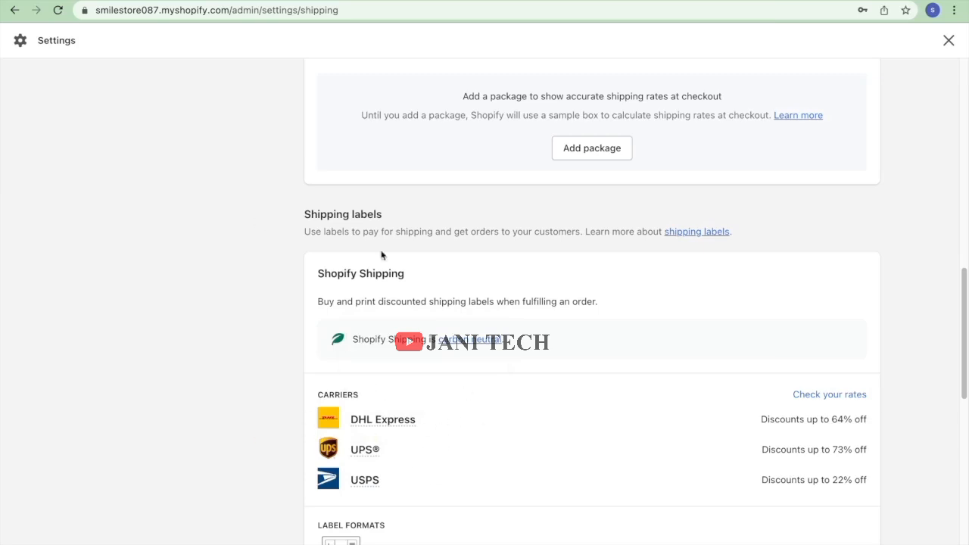
{"action": "scroll", "coordinate": [662, 401], "scroll_direction": "down", "scroll_amount": 1}
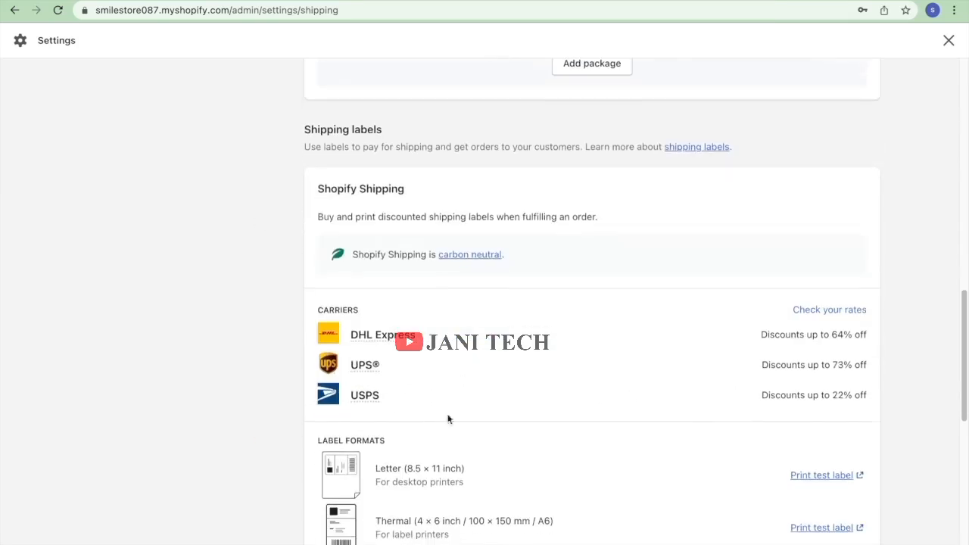
{"action": "scroll", "coordinate": [519, 417], "scroll_direction": "down", "scroll_amount": 2}
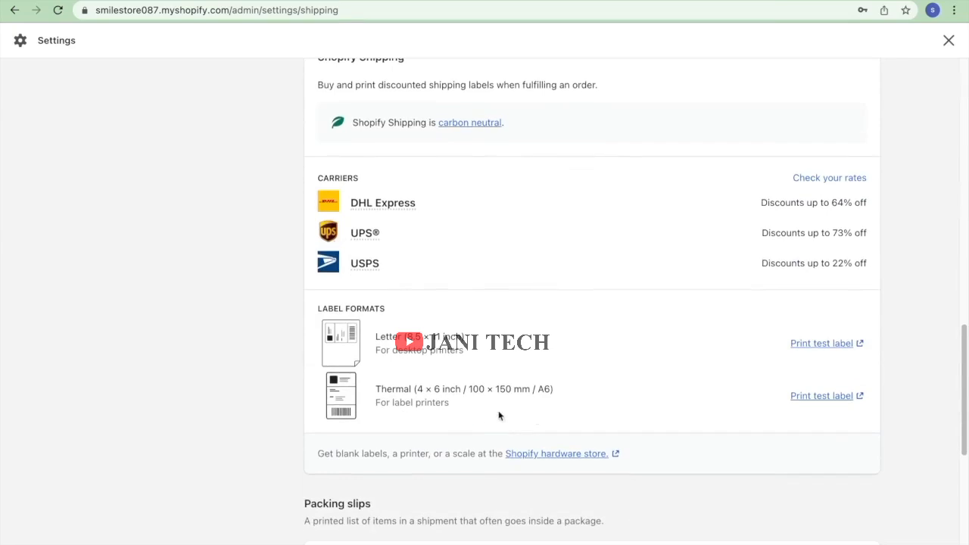
{"action": "scroll", "coordinate": [561, 375], "scroll_direction": "up", "scroll_amount": 1}
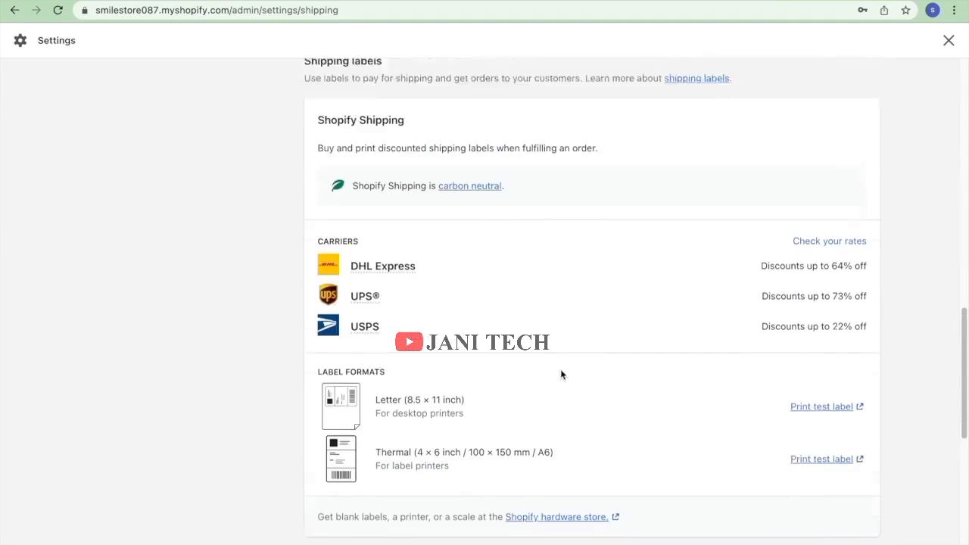
{"action": "scroll", "coordinate": [562, 375], "scroll_direction": "up", "scroll_amount": 1}
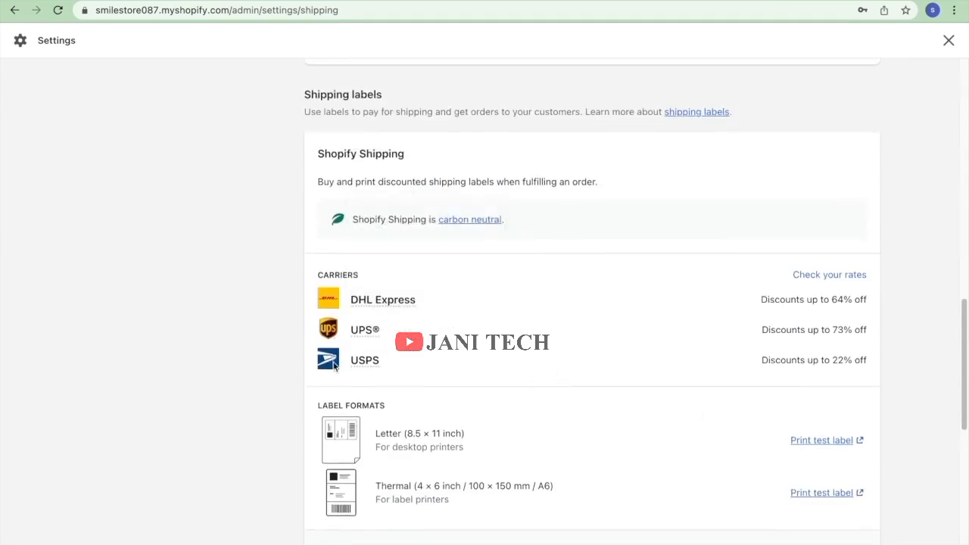
{"action": "scroll", "coordinate": [335, 370], "scroll_direction": "down", "scroll_amount": 8}
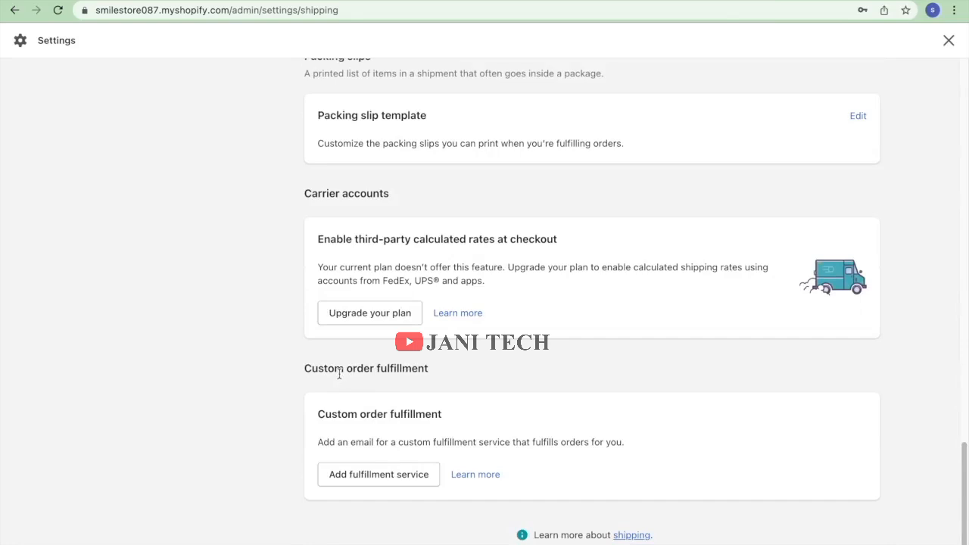
{"action": "scroll", "coordinate": [415, 435], "scroll_direction": "up", "scroll_amount": 15}
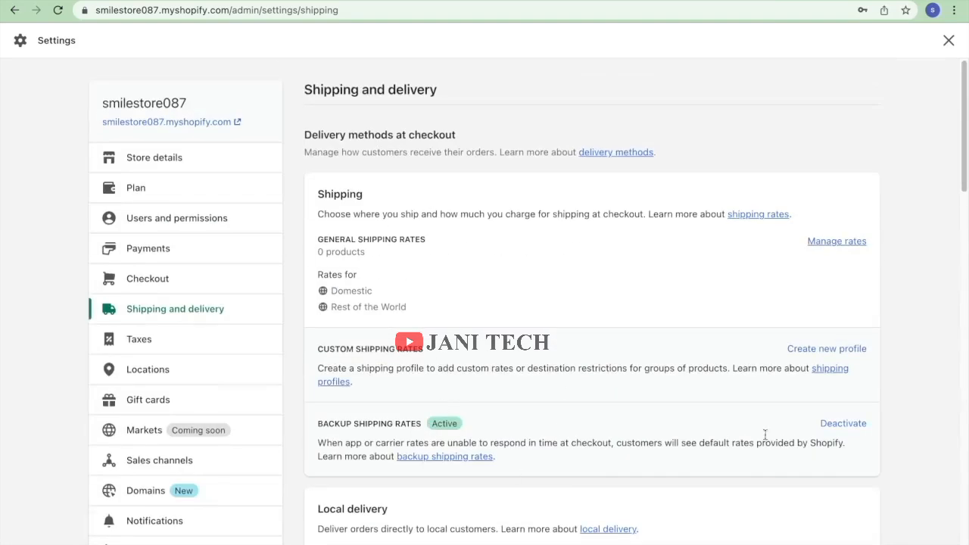
{"action": "scroll", "coordinate": [721, 430], "scroll_direction": "down", "scroll_amount": 1}
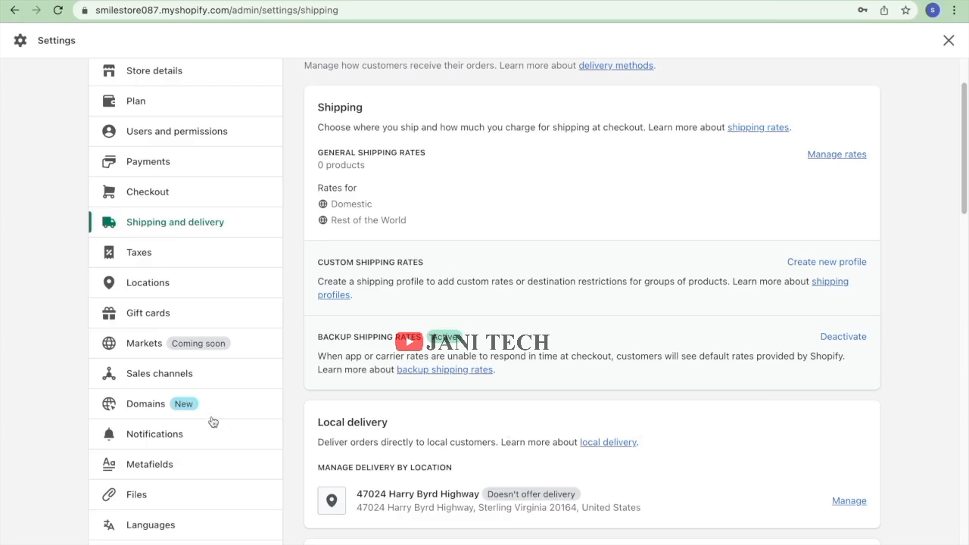
{"action": "scroll", "coordinate": [212, 422], "scroll_direction": "down", "scroll_amount": 1}
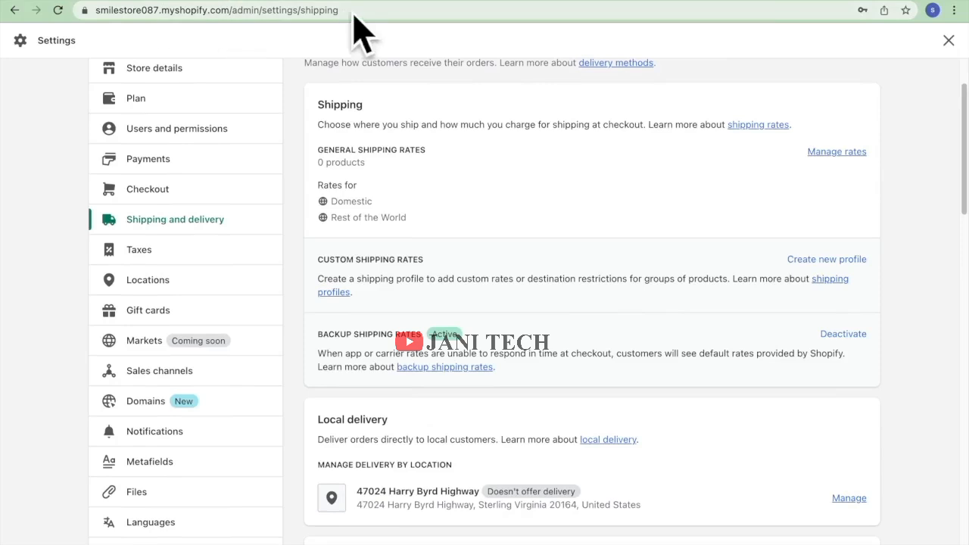
{"action": "left_click", "coordinate": [153, 400]}
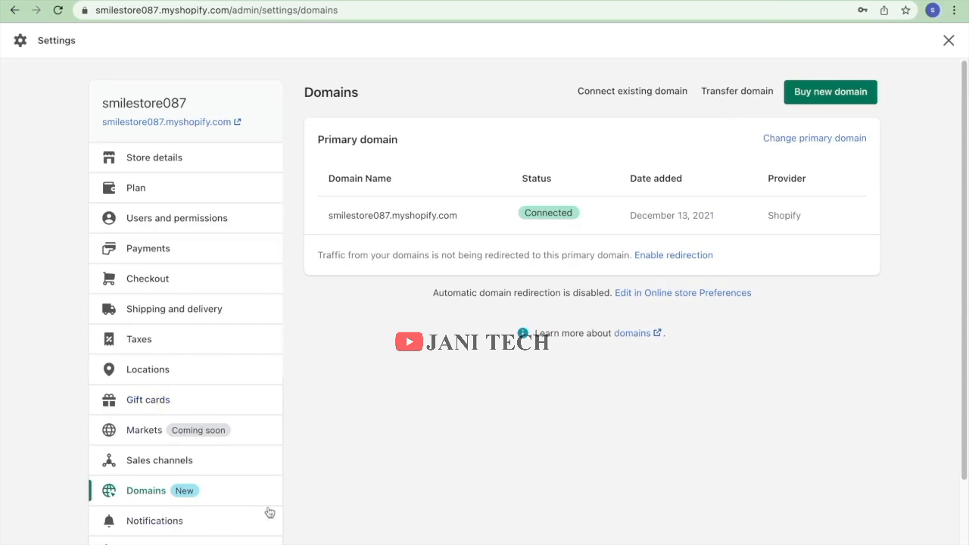
Switch to the Gift cards settings.
{"action": "scroll", "coordinate": [244, 448], "scroll_direction": "down", "scroll_amount": 3}
{"action": "scroll", "coordinate": [245, 448], "scroll_direction": "up", "scroll_amount": 3}
{"action": "left_click", "coordinate": [200, 402]}
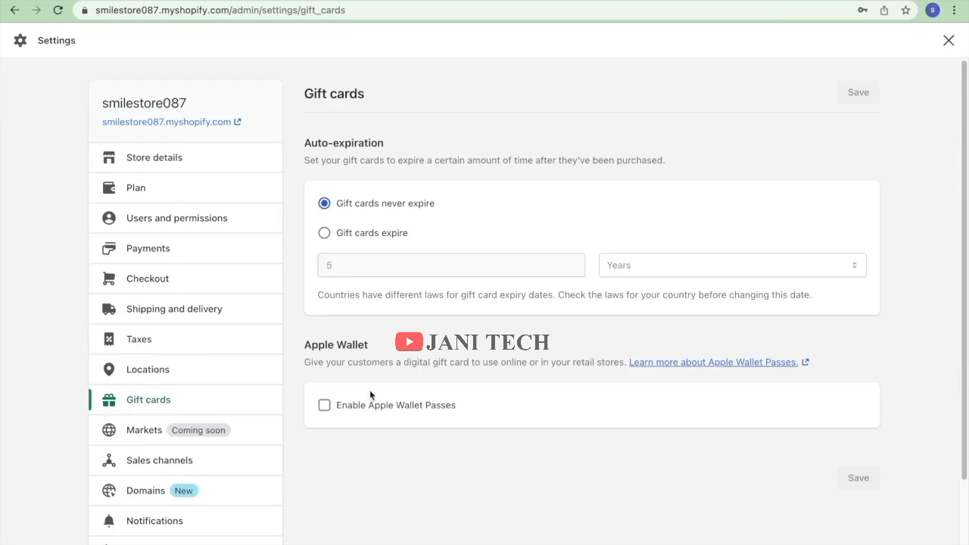
Enable Apple Wallet Passes, then disable it again, leaving gift cards never expiring.
{"action": "left_click", "coordinate": [324, 406]}
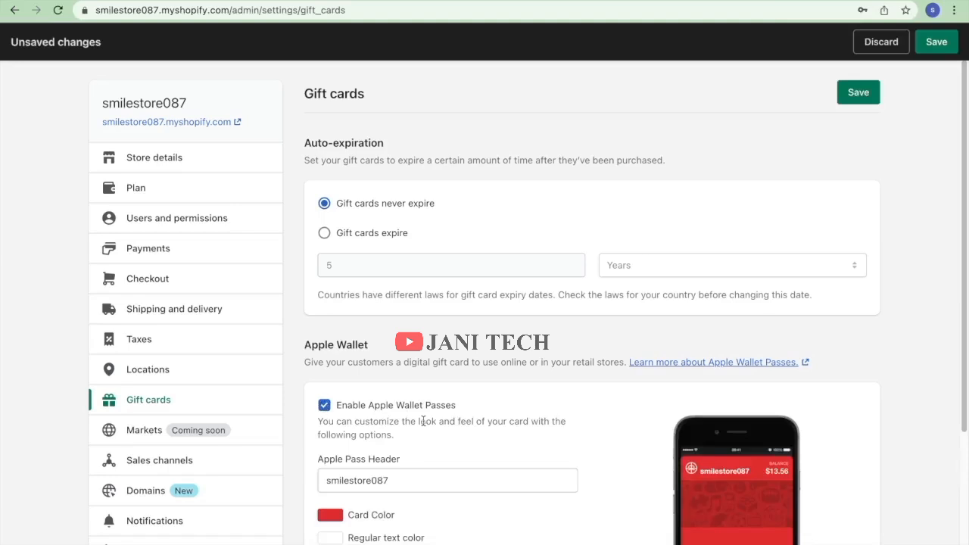
{"action": "scroll", "coordinate": [471, 464], "scroll_direction": "down", "scroll_amount": 1}
{"action": "scroll", "coordinate": [471, 464], "scroll_direction": "down", "scroll_amount": 3}
{"action": "scroll", "coordinate": [471, 463], "scroll_direction": "up", "scroll_amount": 4}
{"action": "left_click", "coordinate": [324, 406]}
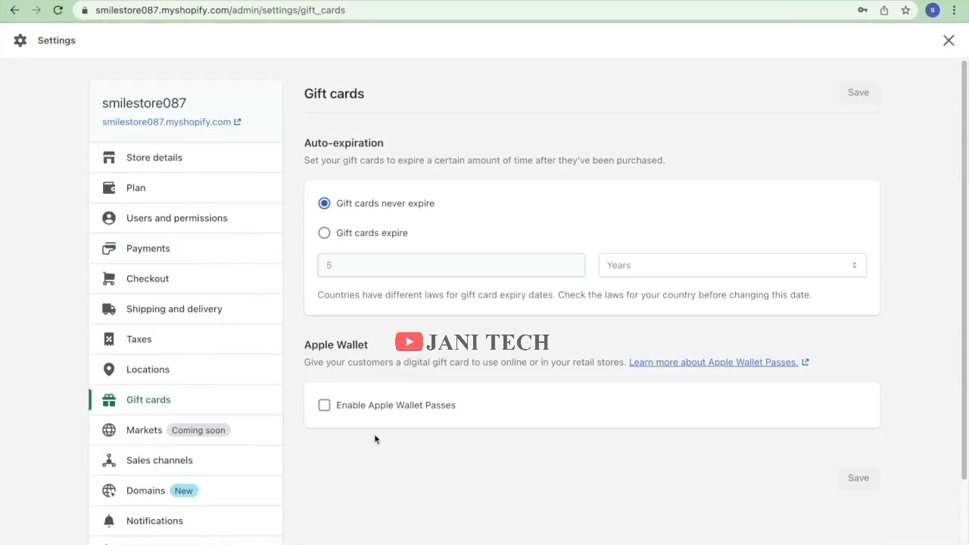
{"action": "scroll", "coordinate": [242, 335], "scroll_direction": "down", "scroll_amount": 2}
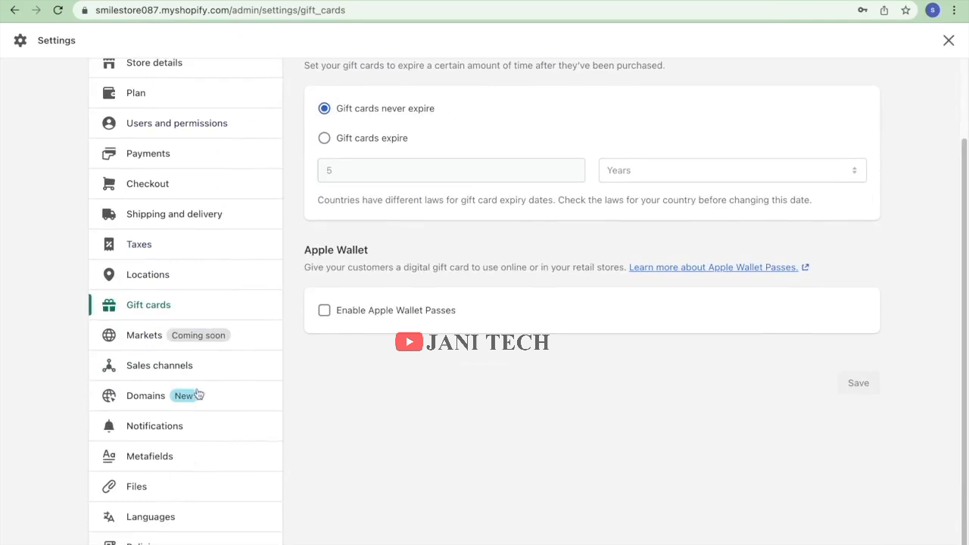
{"action": "scroll", "coordinate": [201, 381], "scroll_direction": "down", "scroll_amount": 1}
{"action": "scroll", "coordinate": [201, 381], "scroll_direction": "up", "scroll_amount": 3}
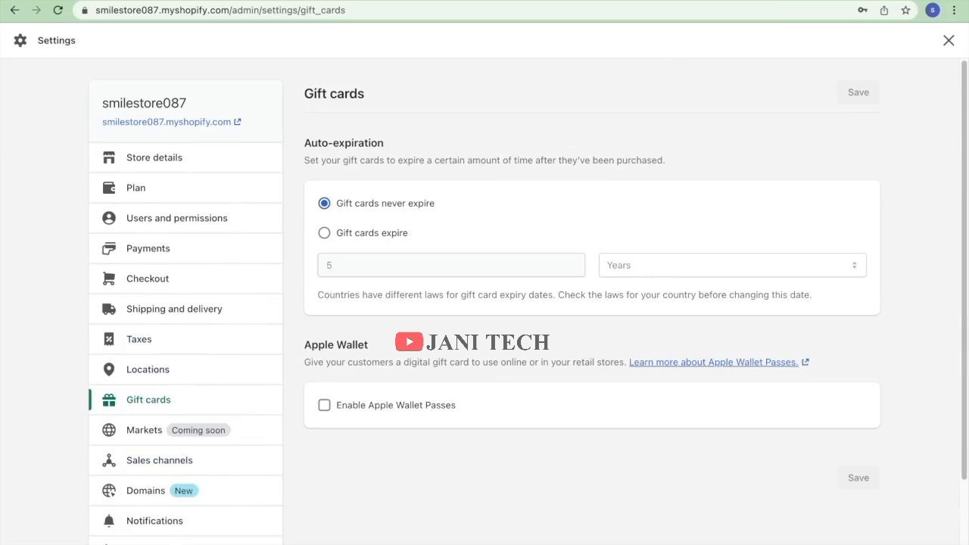
Go to shopify.com in a new browser window and log in.
{"action": "left_click", "coordinate": [129, 542]}
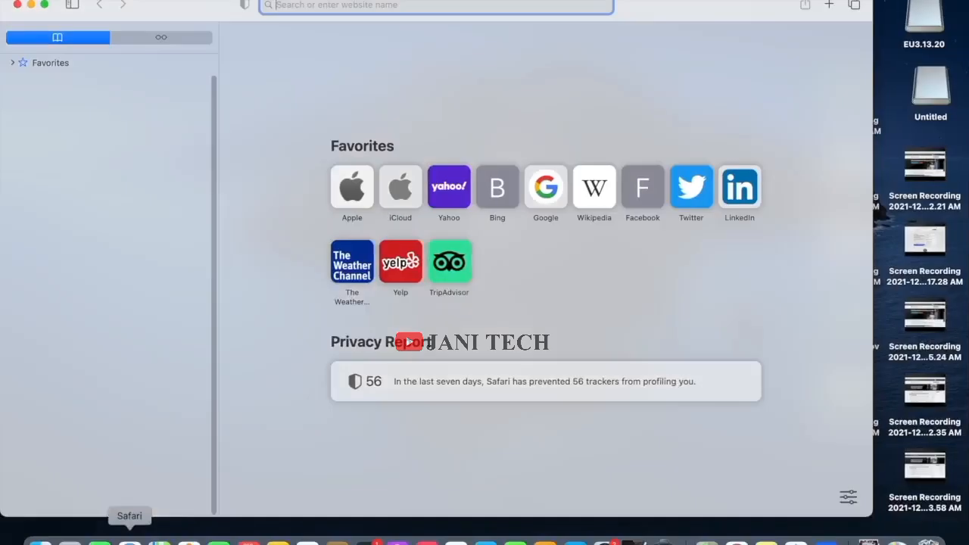
{"action": "type", "text": "shopify.com"}
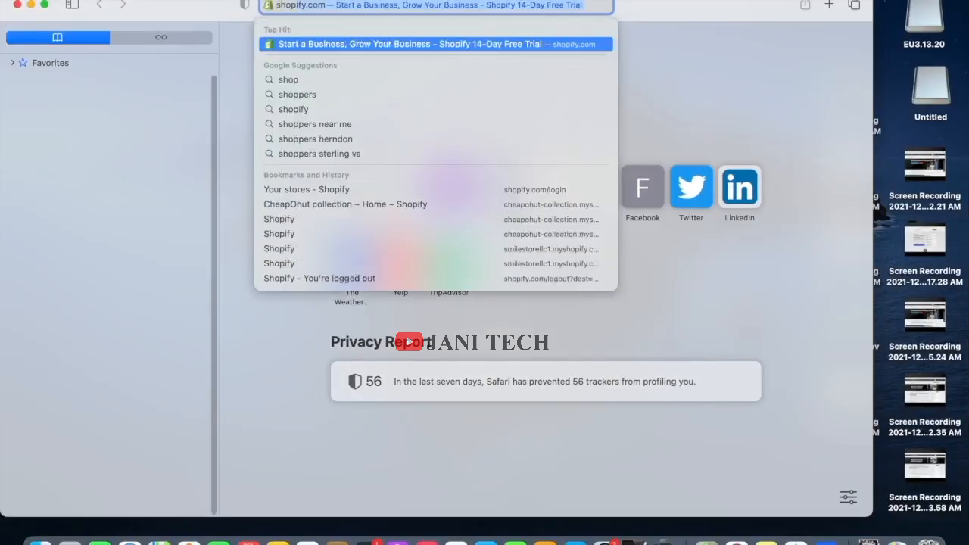
{"action": "key", "text": "Return"}
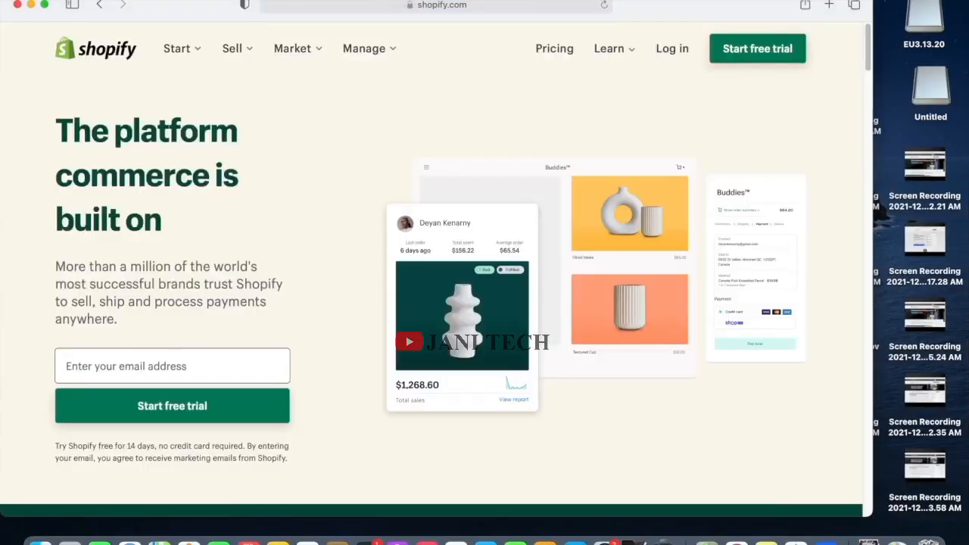
{"action": "left_click", "coordinate": [672, 48]}
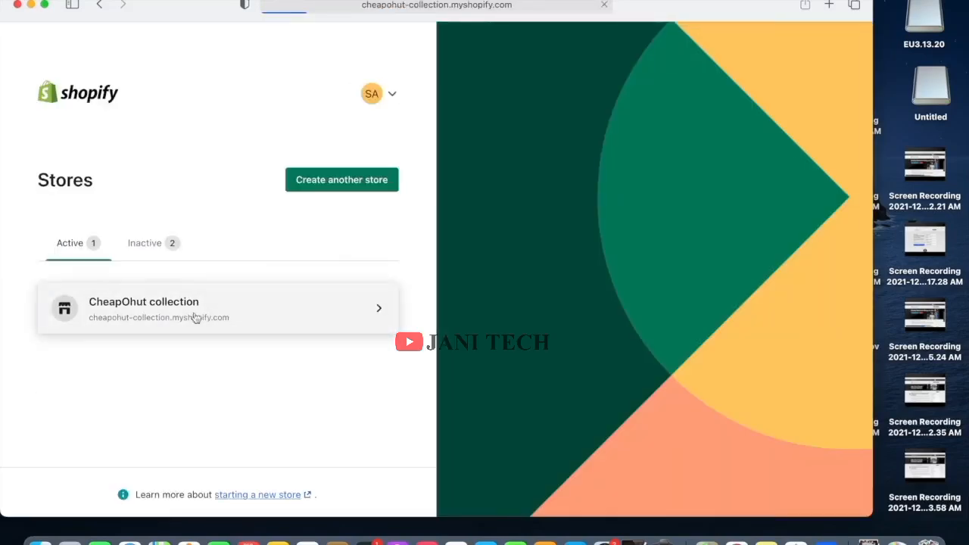
Open the CheapOhut collection store's Checkout settings.
{"action": "scroll", "coordinate": [110, 334], "scroll_direction": "down", "scroll_amount": 10}
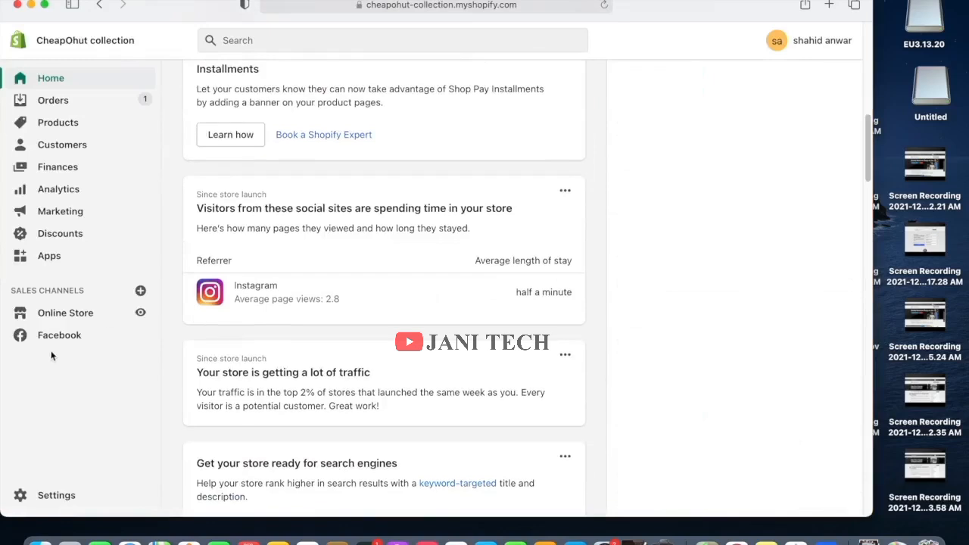
{"action": "left_click", "coordinate": [55, 495]}
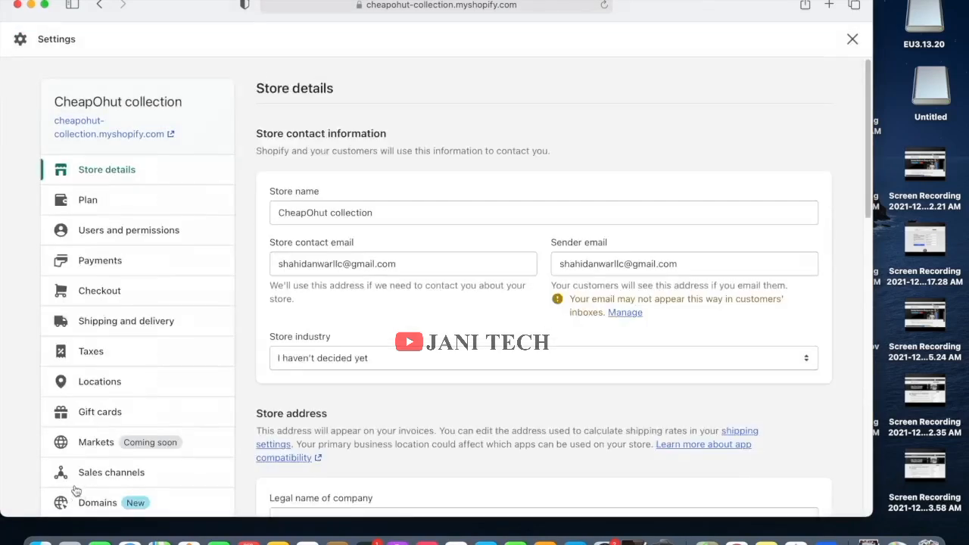
{"action": "left_click", "coordinate": [117, 288]}
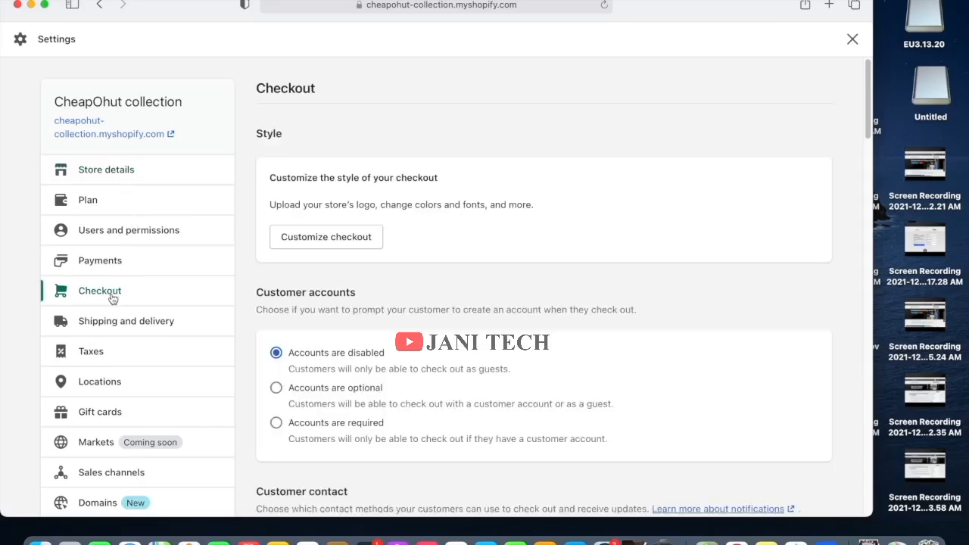
Preview the checkout customizer, then open the CheapOhut store's Payments settings.
{"action": "left_click", "coordinate": [345, 236]}
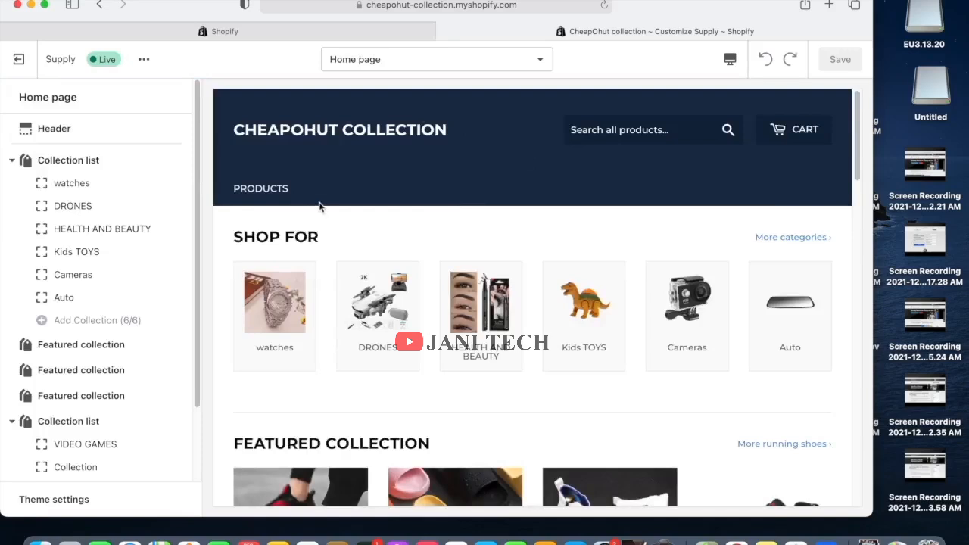
{"action": "scroll", "coordinate": [237, 134], "scroll_direction": "down", "scroll_amount": 5}
{"action": "left_click", "coordinate": [157, 31]}
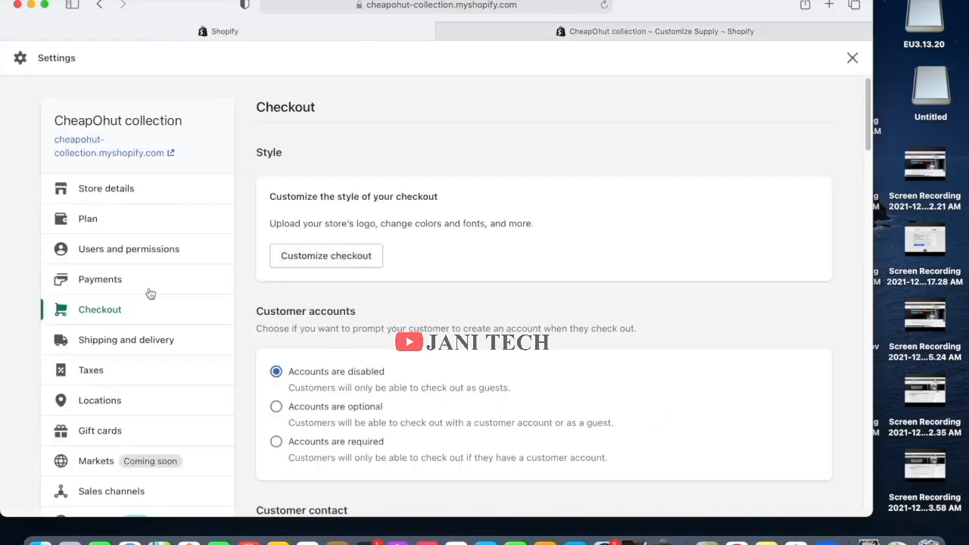
{"action": "left_click", "coordinate": [126, 307]}
{"action": "left_click", "coordinate": [123, 287]}
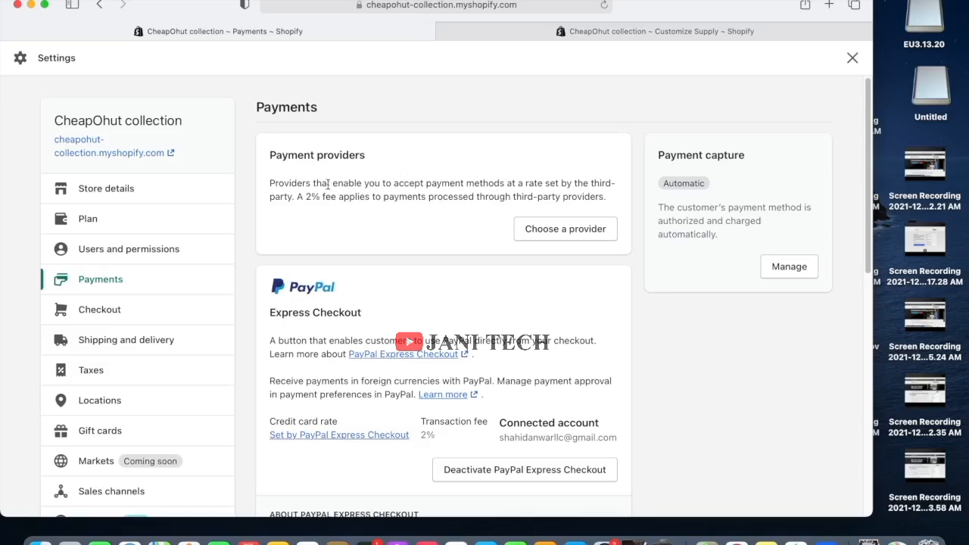
Browse the third-party payment providers list, from Bogus Gateway and 2Checkout through Windcave.
{"action": "left_click", "coordinate": [535, 235]}
{"action": "scroll", "coordinate": [409, 314], "scroll_direction": "down", "scroll_amount": 5}
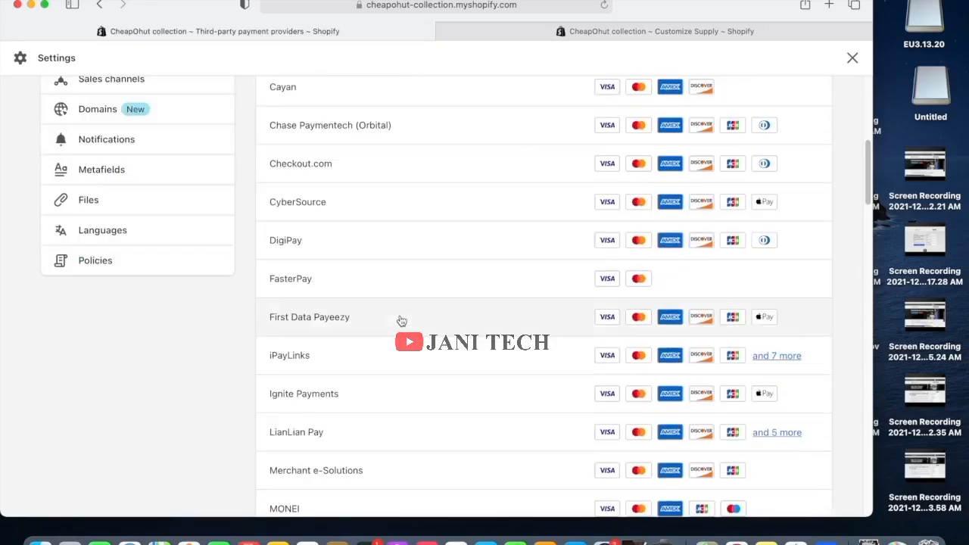
{"action": "scroll", "coordinate": [401, 321], "scroll_direction": "down", "scroll_amount": 20}
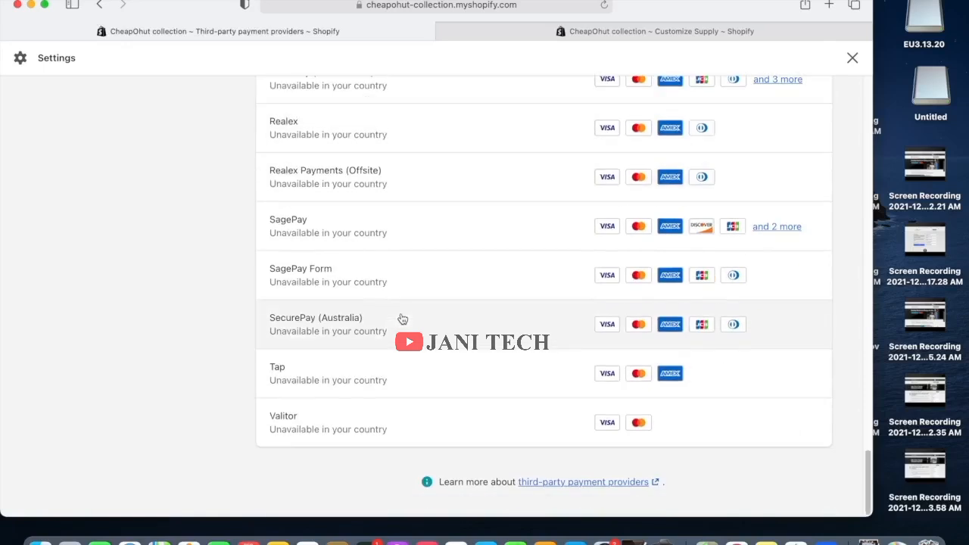
{"action": "scroll", "coordinate": [403, 319], "scroll_direction": "up", "scroll_amount": 20}
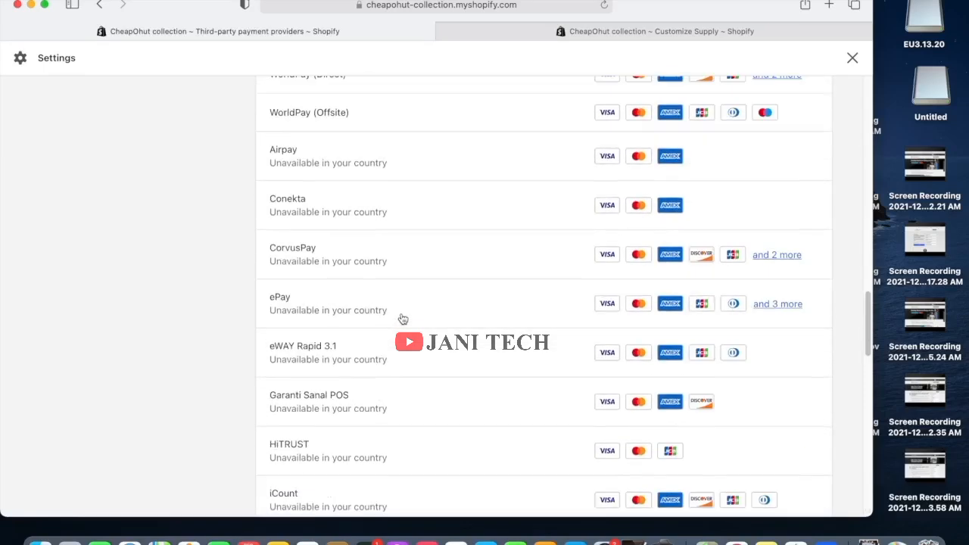
{"action": "scroll", "coordinate": [403, 319], "scroll_direction": "up", "scroll_amount": 3}
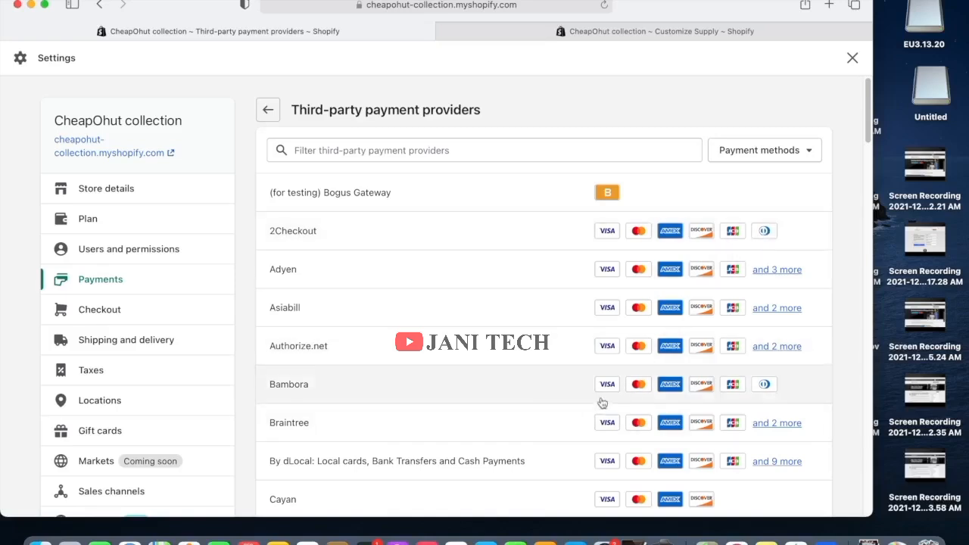
{"action": "scroll", "coordinate": [598, 403], "scroll_direction": "down", "scroll_amount": 5}
{"action": "scroll", "coordinate": [596, 403], "scroll_direction": "down", "scroll_amount": 10}
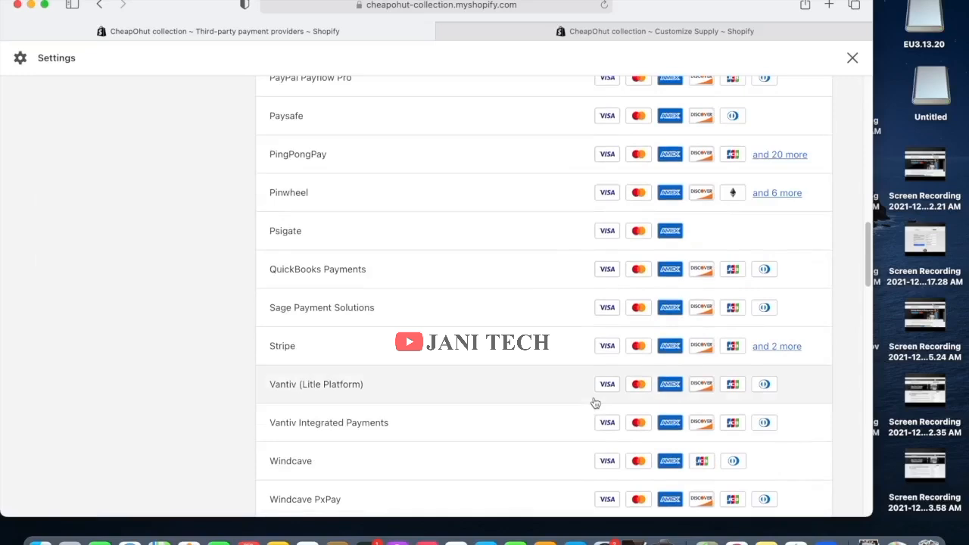
{"action": "scroll", "coordinate": [596, 403], "scroll_direction": "down", "scroll_amount": 10}
{"action": "scroll", "coordinate": [595, 404], "scroll_direction": "down", "scroll_amount": 10}
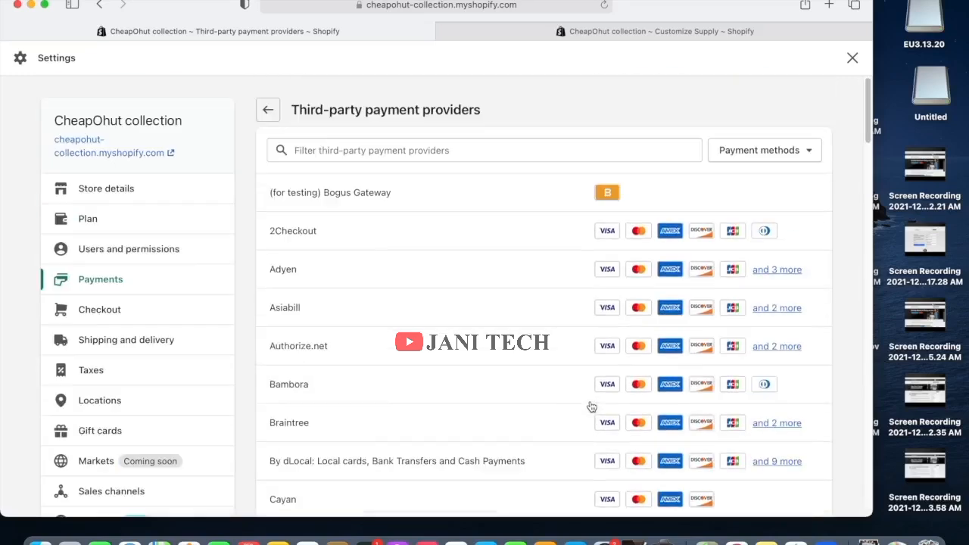
{"action": "scroll", "coordinate": [592, 407], "scroll_direction": "up", "scroll_amount": 20}
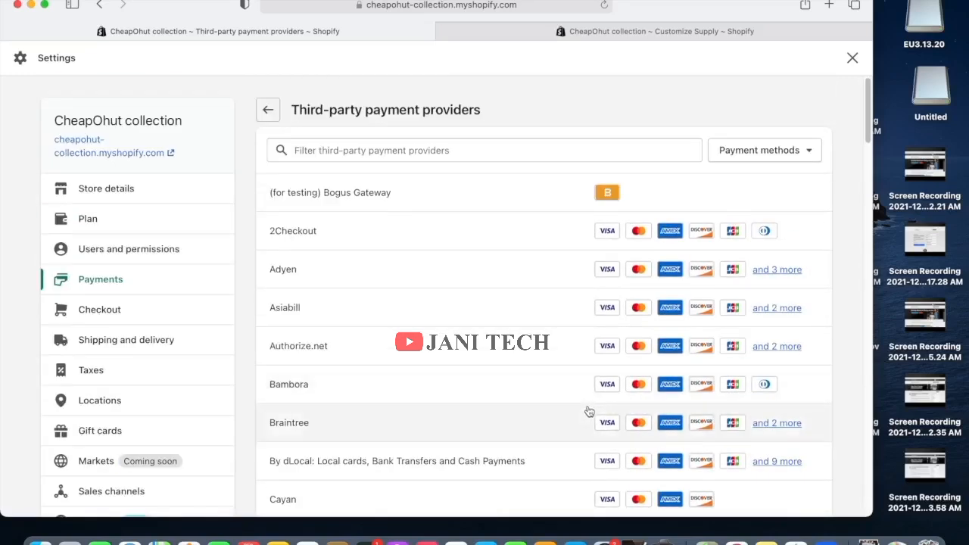
Open 2Checkout's provider page and review its 2% fee, Merchant code and Secret Word fields.
{"action": "left_click", "coordinate": [361, 244]}
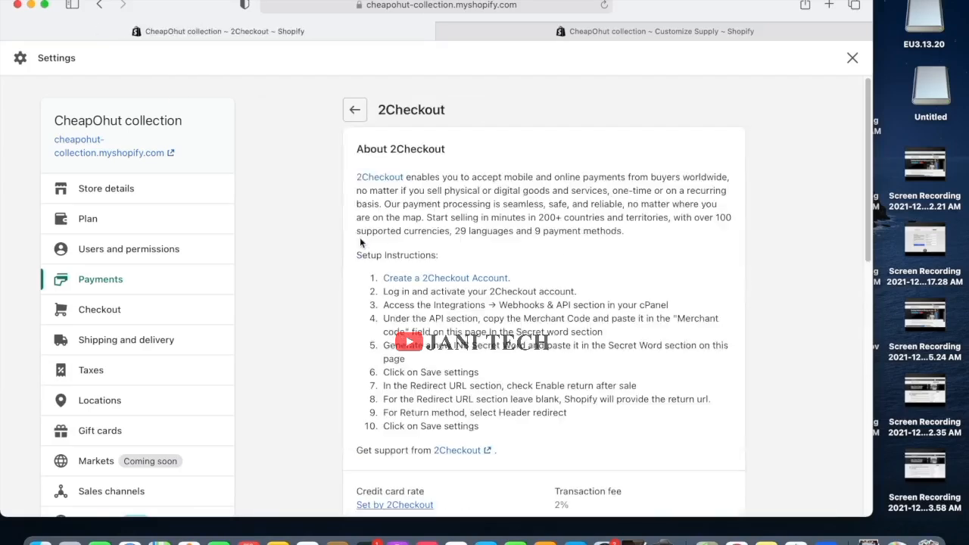
{"action": "scroll", "coordinate": [414, 250], "scroll_direction": "down", "scroll_amount": 1}
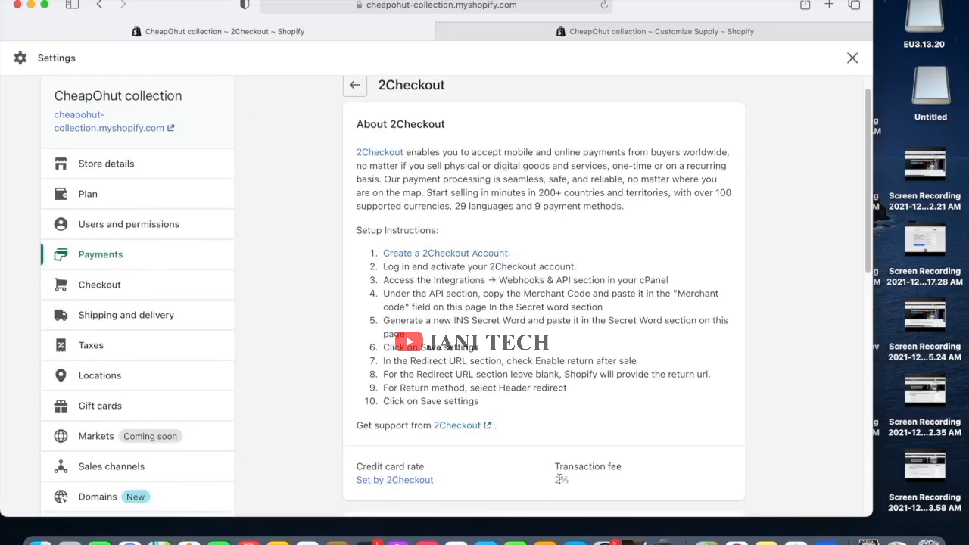
{"action": "scroll", "coordinate": [560, 479], "scroll_direction": "down", "scroll_amount": 8}
{"action": "scroll", "coordinate": [558, 480], "scroll_direction": "up", "scroll_amount": 2}
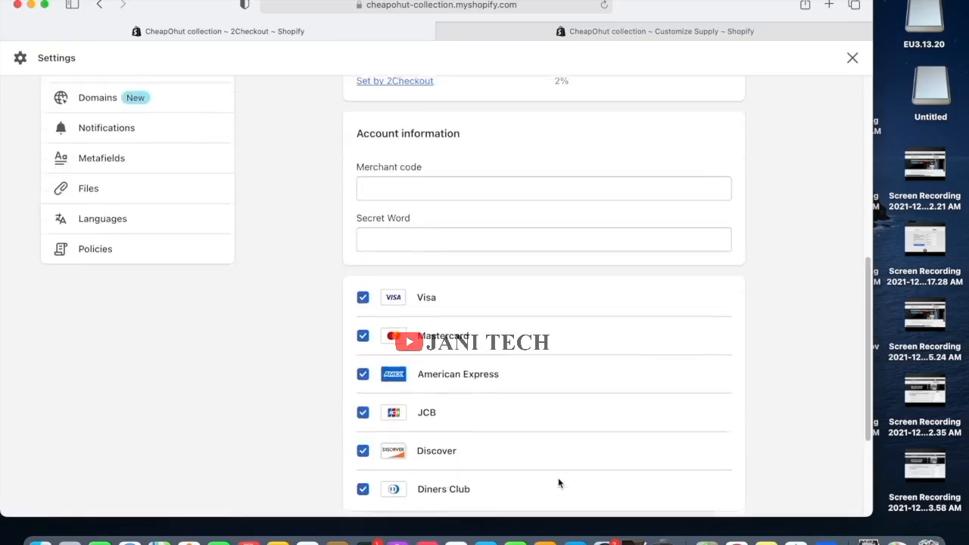
{"action": "scroll", "coordinate": [558, 480], "scroll_direction": "up", "scroll_amount": 2}
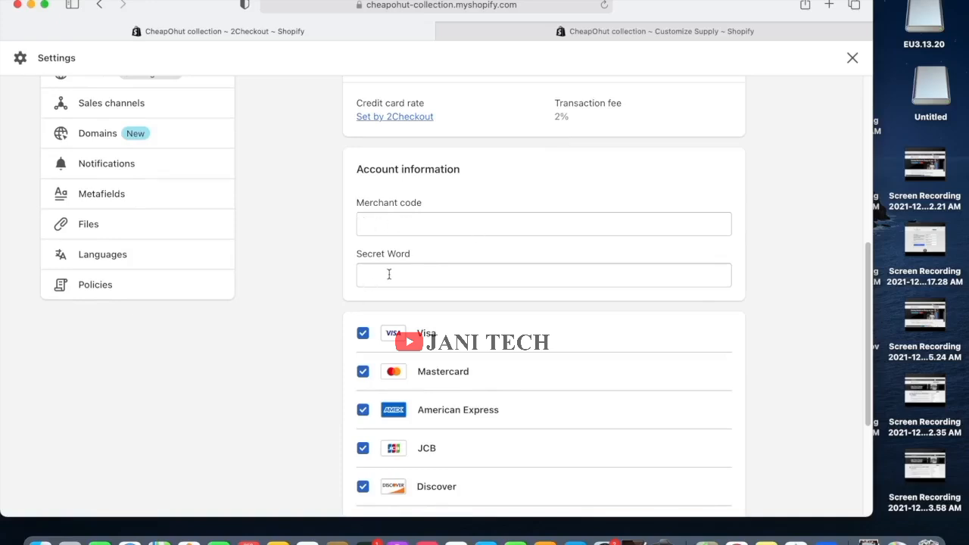
{"action": "scroll", "coordinate": [383, 303], "scroll_direction": "down", "scroll_amount": 5}
{"action": "scroll", "coordinate": [379, 334], "scroll_direction": "up", "scroll_amount": 5}
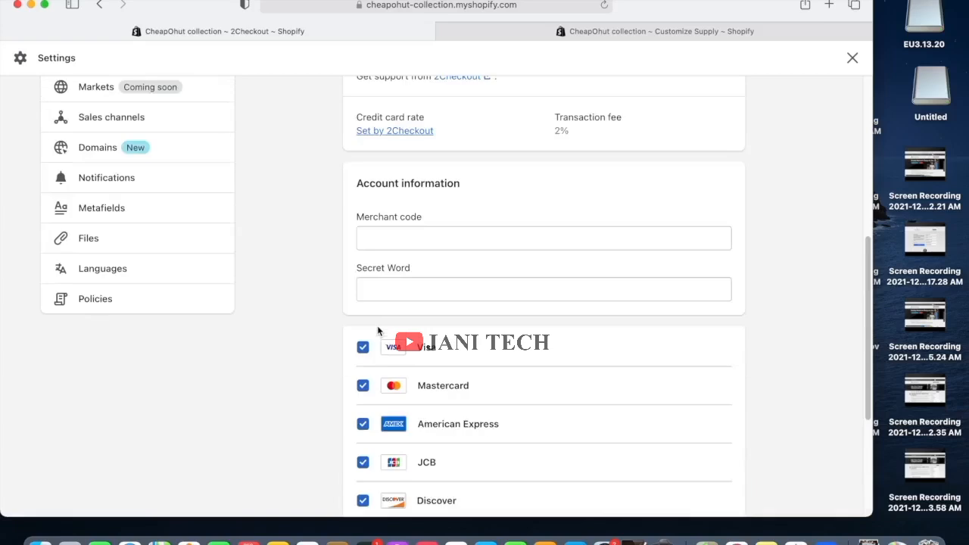
{"action": "scroll", "coordinate": [417, 299], "scroll_direction": "up", "scroll_amount": 5}
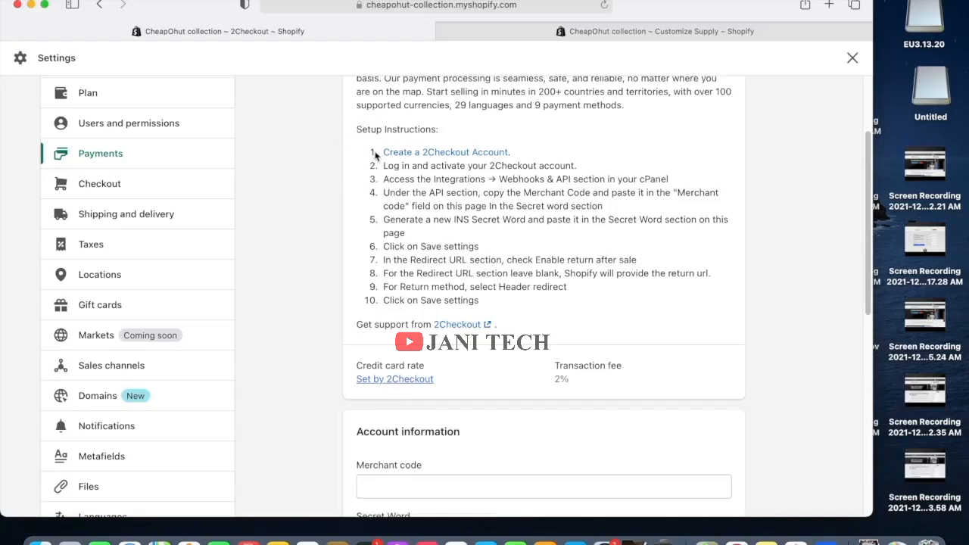
Open 2Checkout's free 2Sell sign-up form, then return to the Shopify settings in Chrome.
{"action": "left_click", "coordinate": [432, 155]}
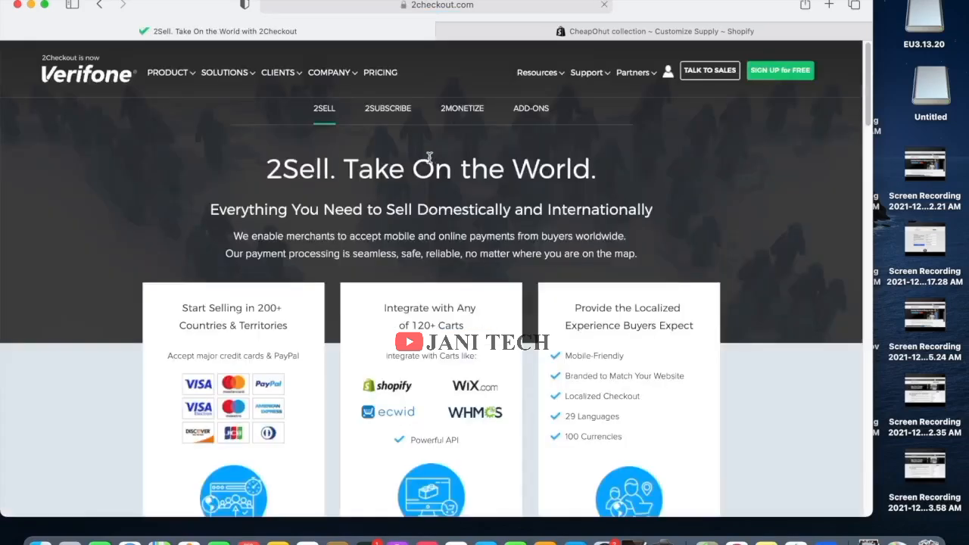
{"action": "left_click", "coordinate": [767, 73]}
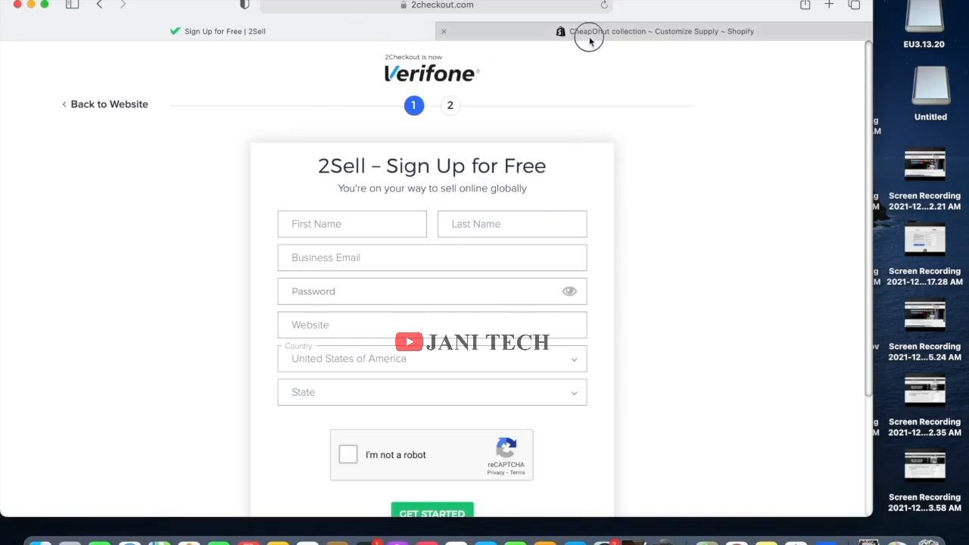
{"action": "left_click", "coordinate": [572, 31]}
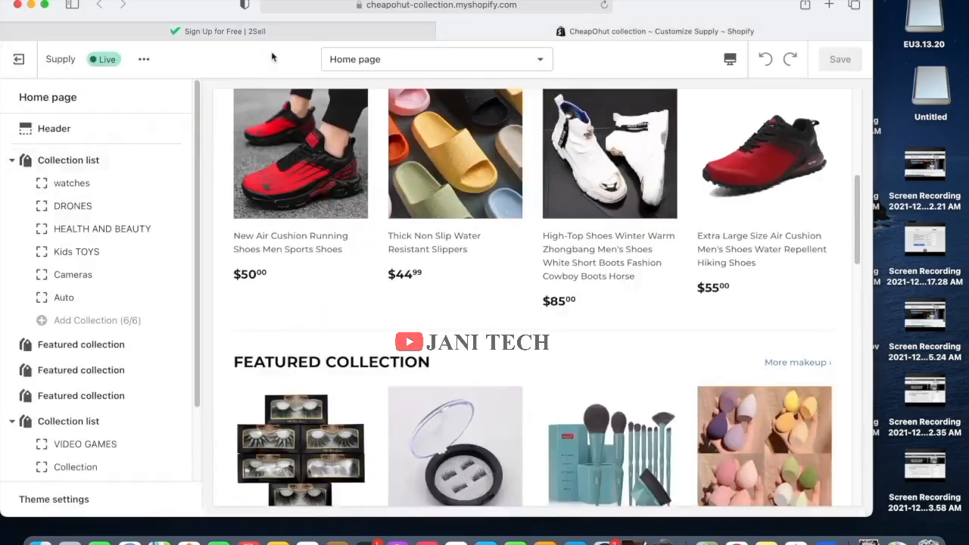
{"action": "left_click", "coordinate": [282, 31]}
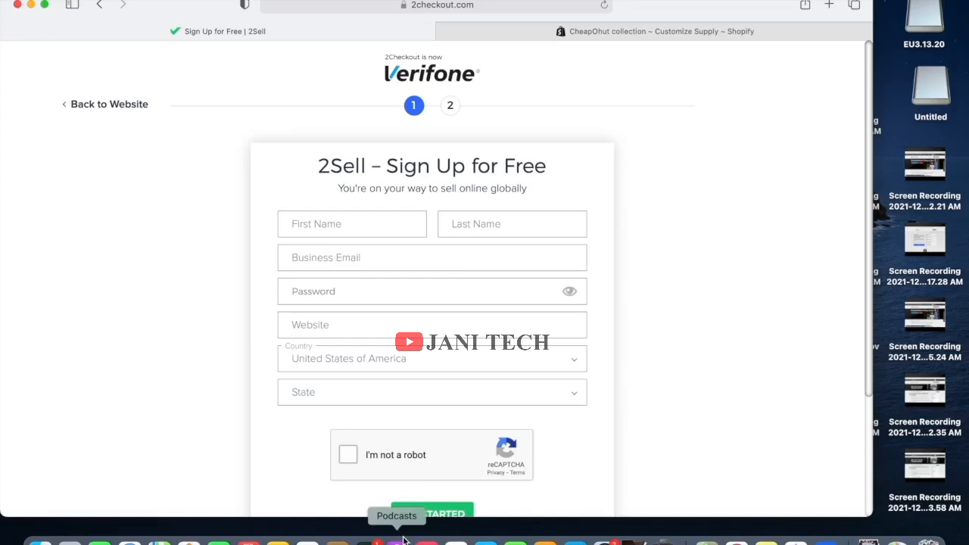
{"action": "left_click", "coordinate": [814, 540]}
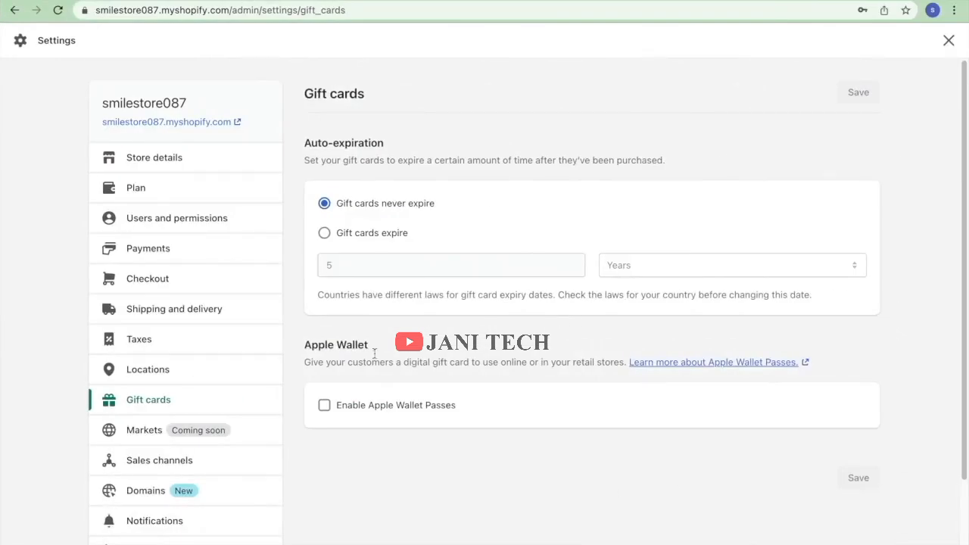
Close Settings, dismiss the Add sales channel prompt, and open Online Store themes with Dawn live.
{"action": "left_click", "coordinate": [948, 41]}
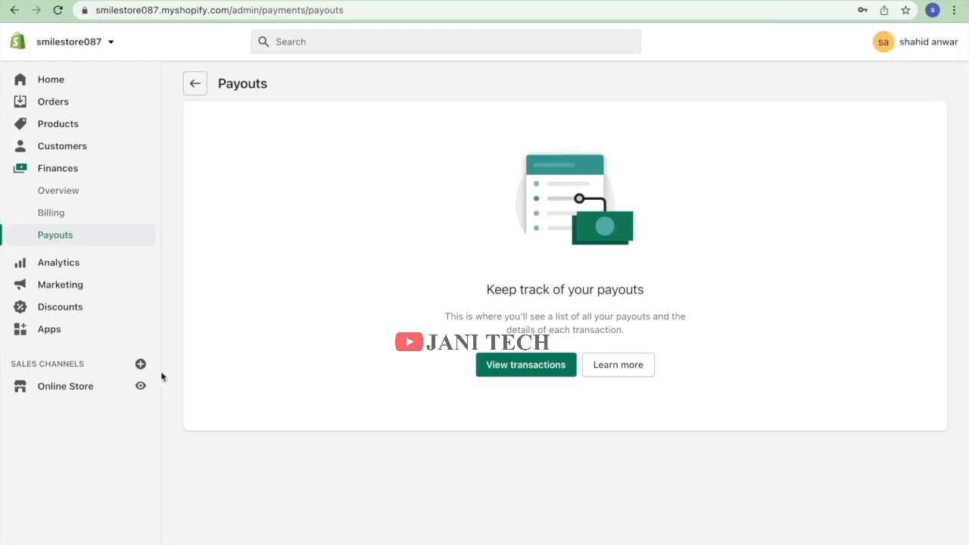
{"action": "left_click", "coordinate": [139, 365]}
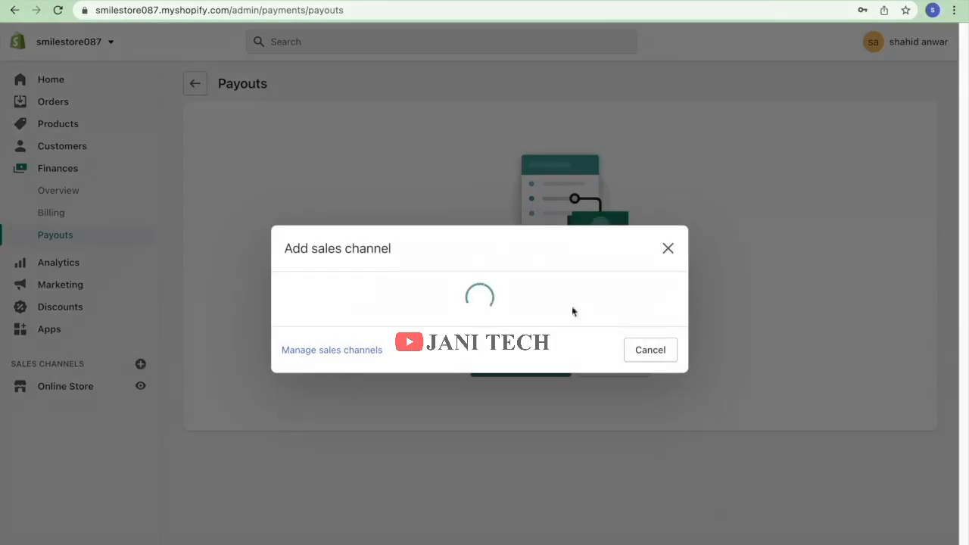
{"action": "left_click", "coordinate": [676, 123]}
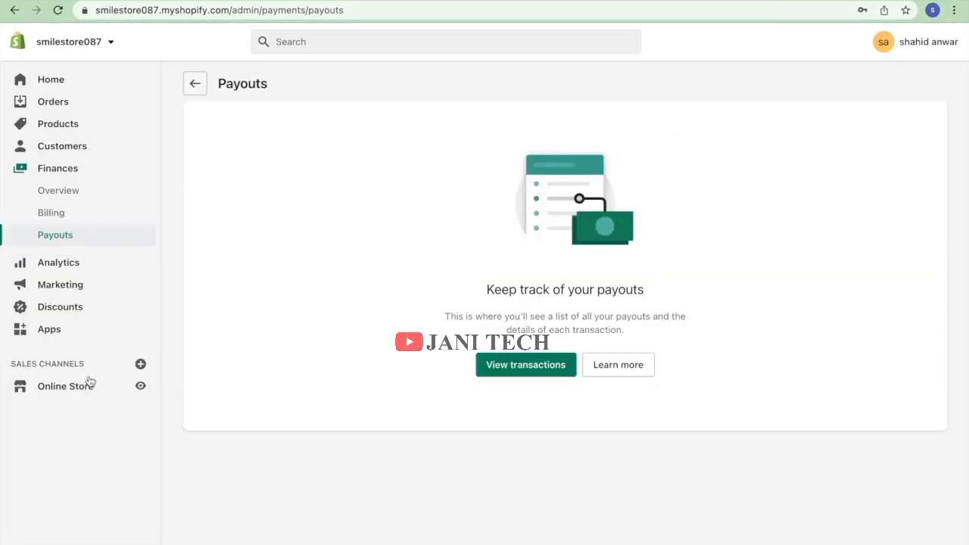
{"action": "left_click", "coordinate": [65, 389]}
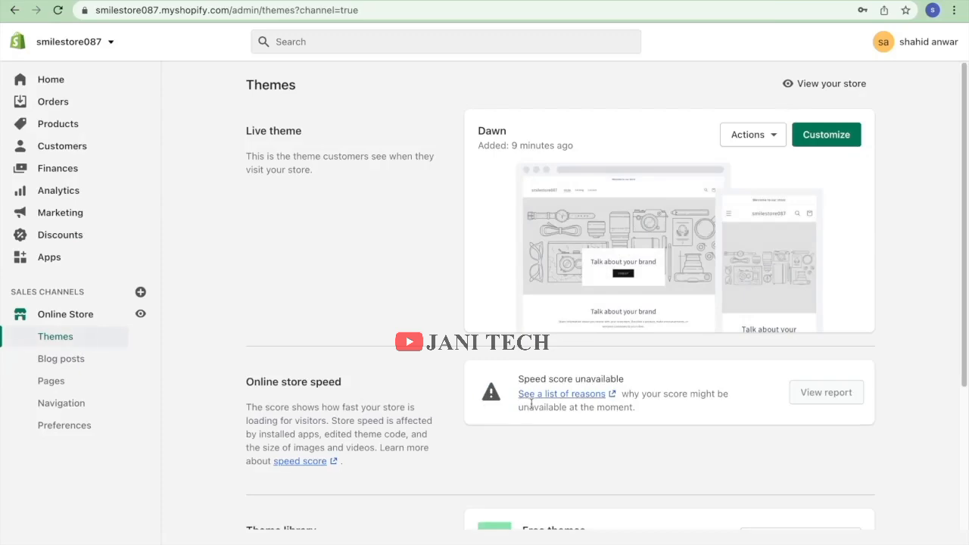
Scroll down to the Theme library's free themes and Shopify Theme Store options.
{"action": "scroll", "coordinate": [531, 405], "scroll_direction": "down", "scroll_amount": 3}
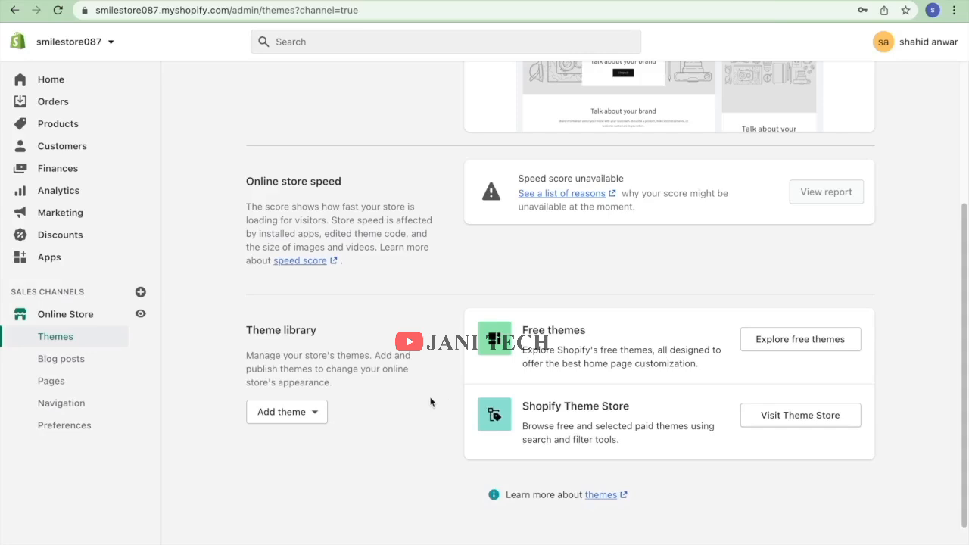
Open the free themes gallery and browse Dawn, Express, Minimal, Brooklyn, Supply and other themes.
{"action": "left_click", "coordinate": [766, 339]}
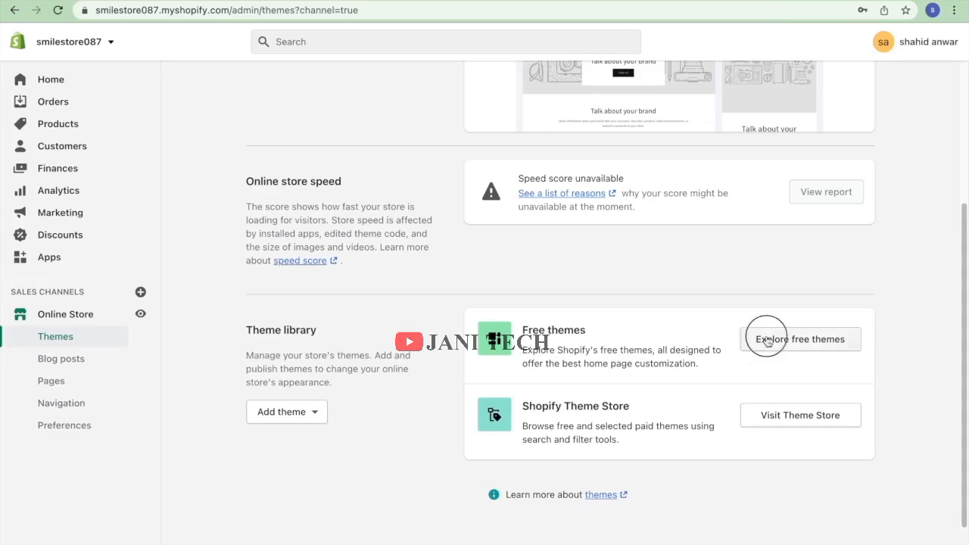
{"action": "scroll", "coordinate": [654, 347], "scroll_direction": "down", "scroll_amount": 10}
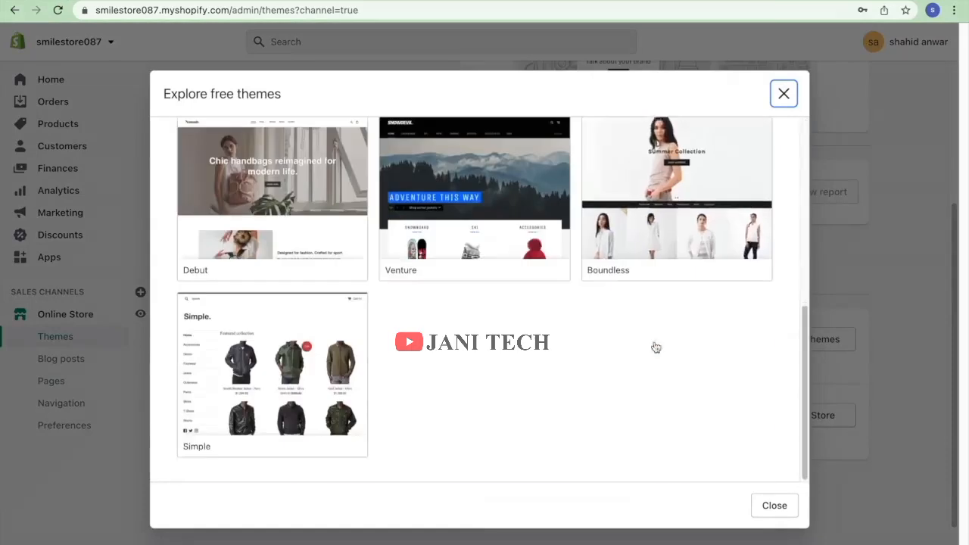
{"action": "scroll", "coordinate": [656, 346], "scroll_direction": "up", "scroll_amount": 10}
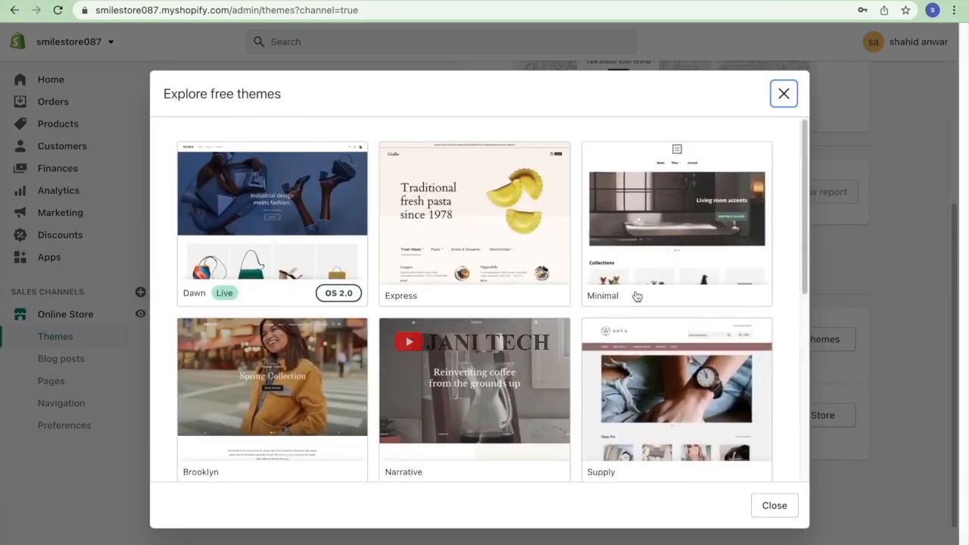
{"action": "scroll", "coordinate": [469, 295], "scroll_direction": "down", "scroll_amount": 5}
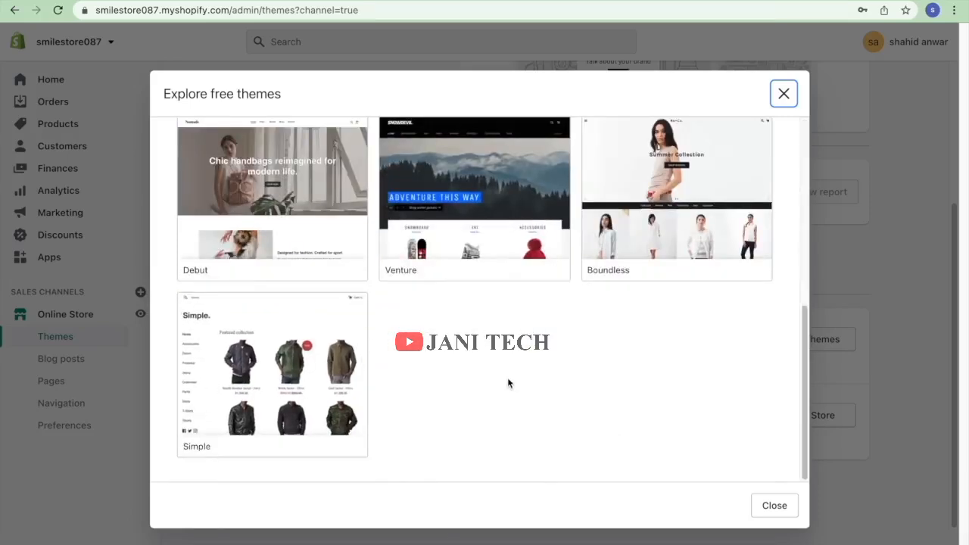
{"action": "scroll", "coordinate": [507, 381], "scroll_direction": "up", "scroll_amount": 5}
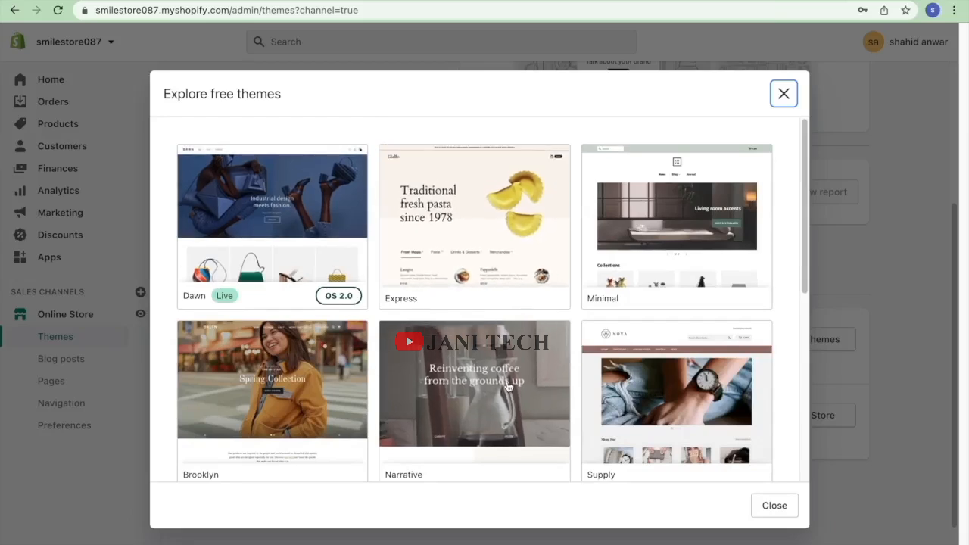
Compare Dawn's Craft and Default styles, then add Dawn in Default style to the library.
{"action": "left_click", "coordinate": [295, 220]}
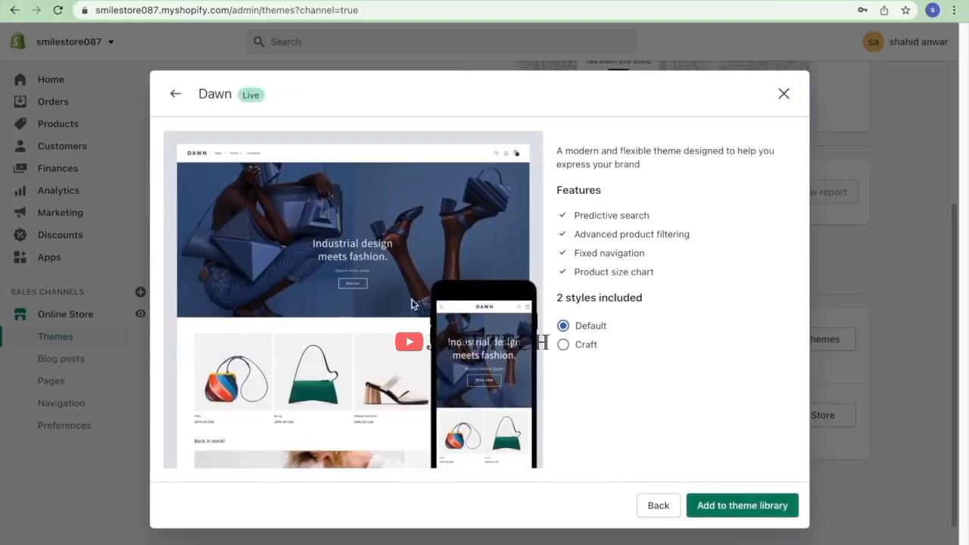
{"action": "left_click", "coordinate": [580, 347]}
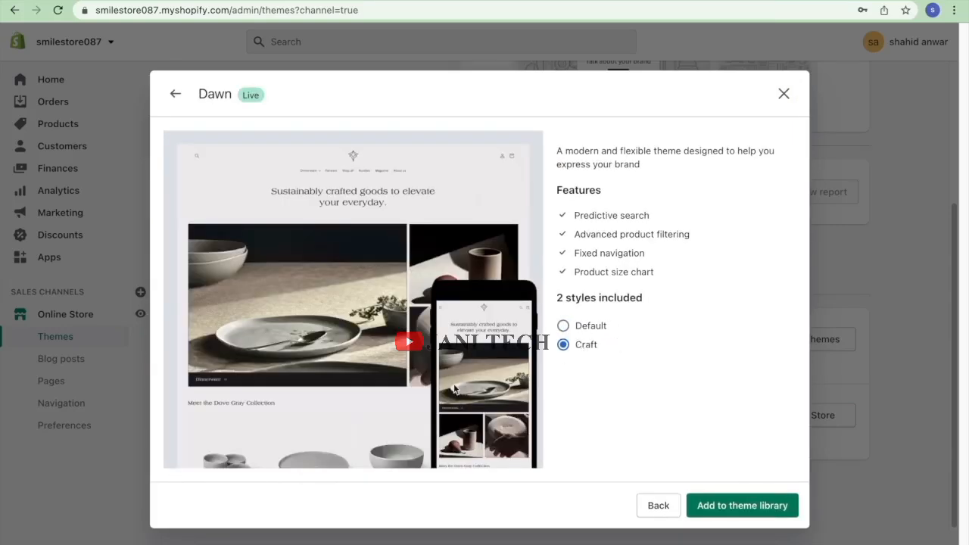
{"action": "left_click", "coordinate": [588, 327]}
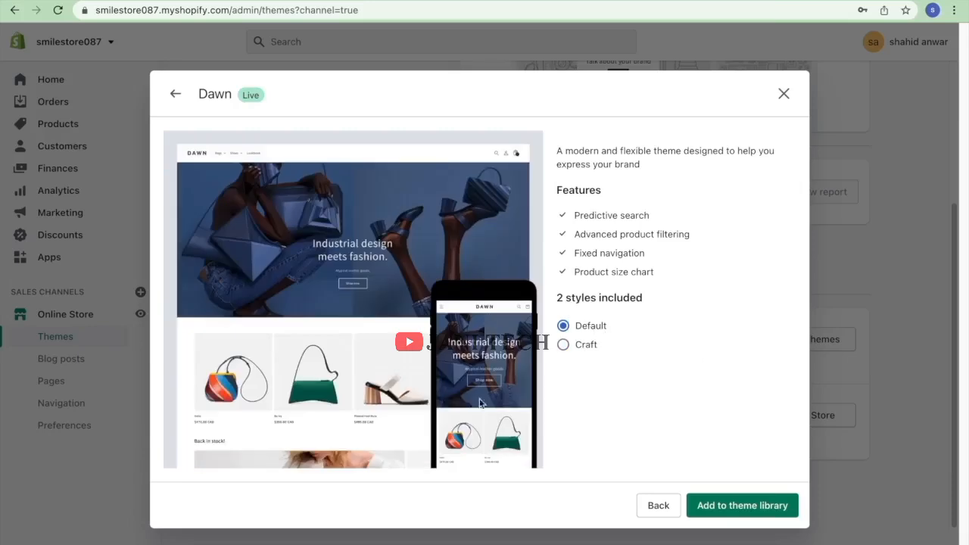
{"action": "left_click", "coordinate": [573, 342]}
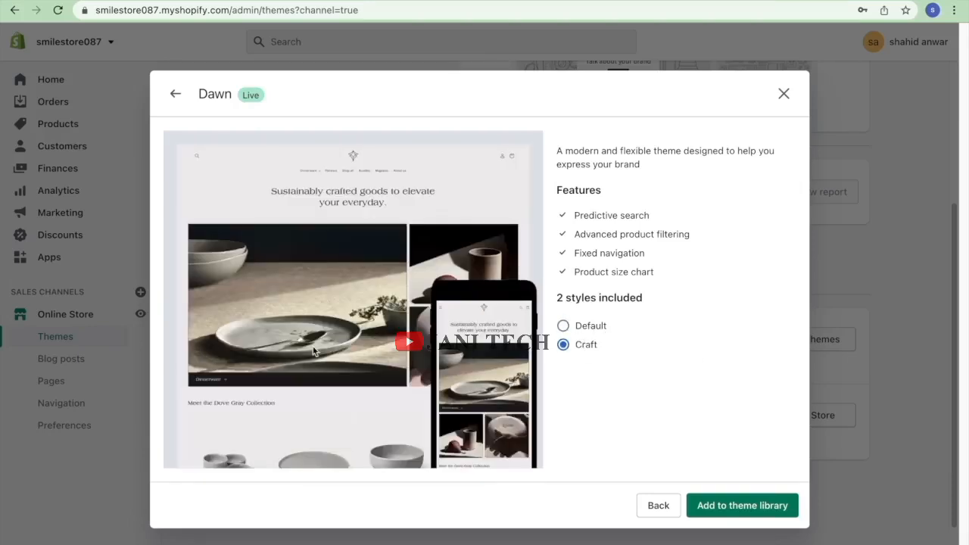
{"action": "left_click", "coordinate": [564, 325]}
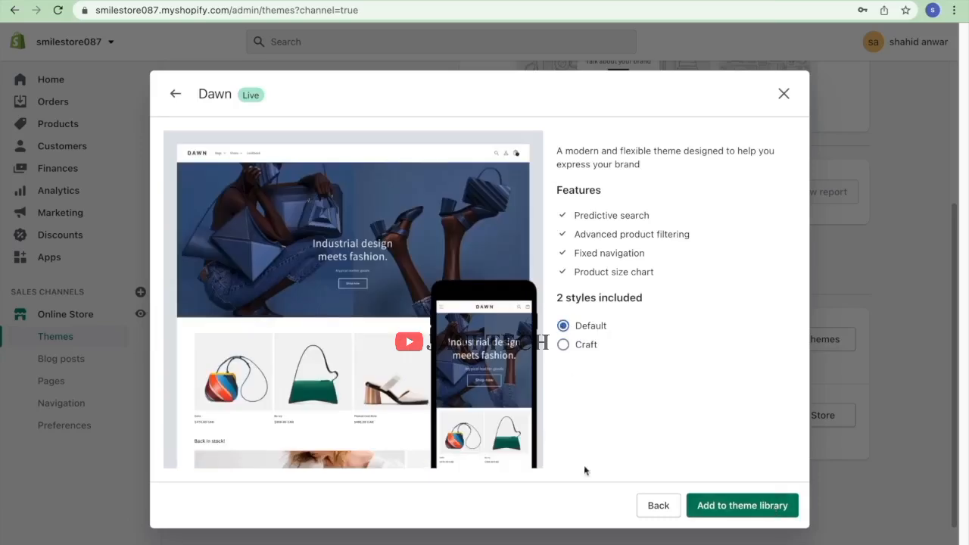
{"action": "left_click", "coordinate": [764, 506]}
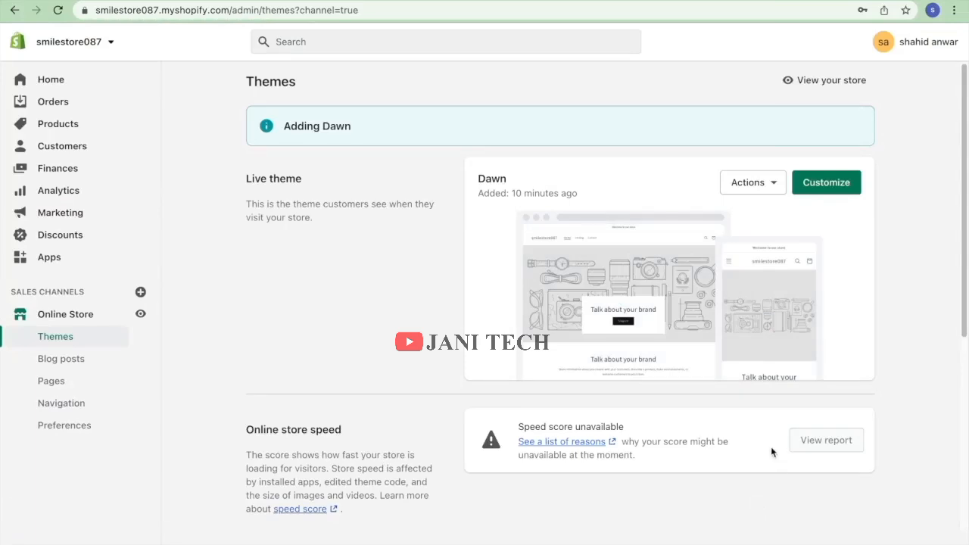
Check the live theme's Actions list, then open the live Dawn theme for customization.
{"action": "left_click", "coordinate": [762, 182]}
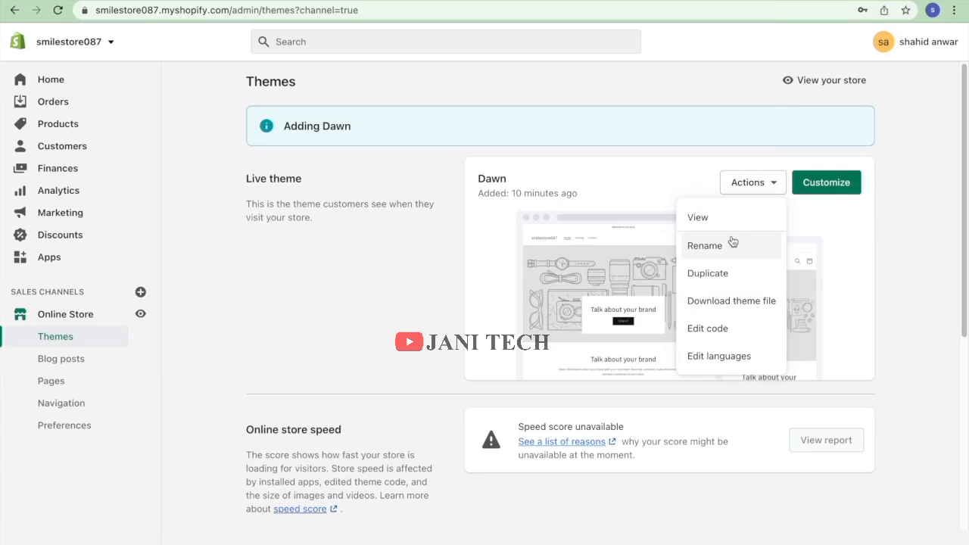
{"action": "left_click", "coordinate": [871, 259]}
{"action": "scroll", "coordinate": [855, 277], "scroll_direction": "down", "scroll_amount": 1}
{"action": "scroll", "coordinate": [850, 269], "scroll_direction": "up", "scroll_amount": 1}
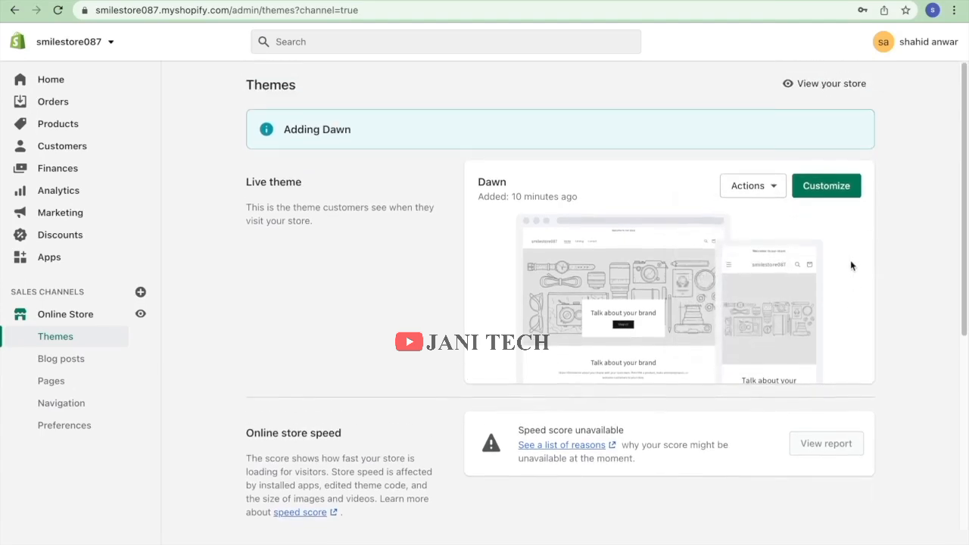
{"action": "left_click", "coordinate": [818, 195]}
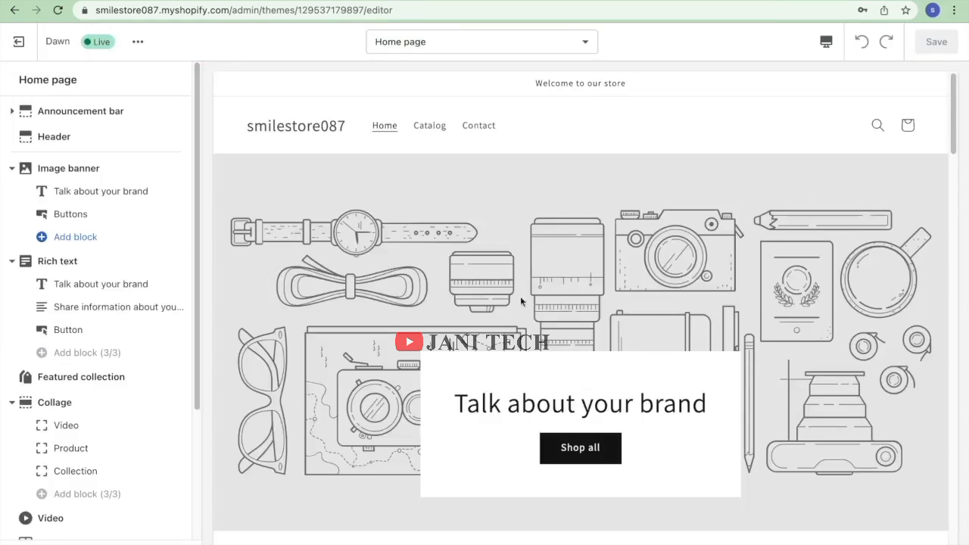
{"action": "scroll", "coordinate": [488, 349], "scroll_direction": "down", "scroll_amount": 15}
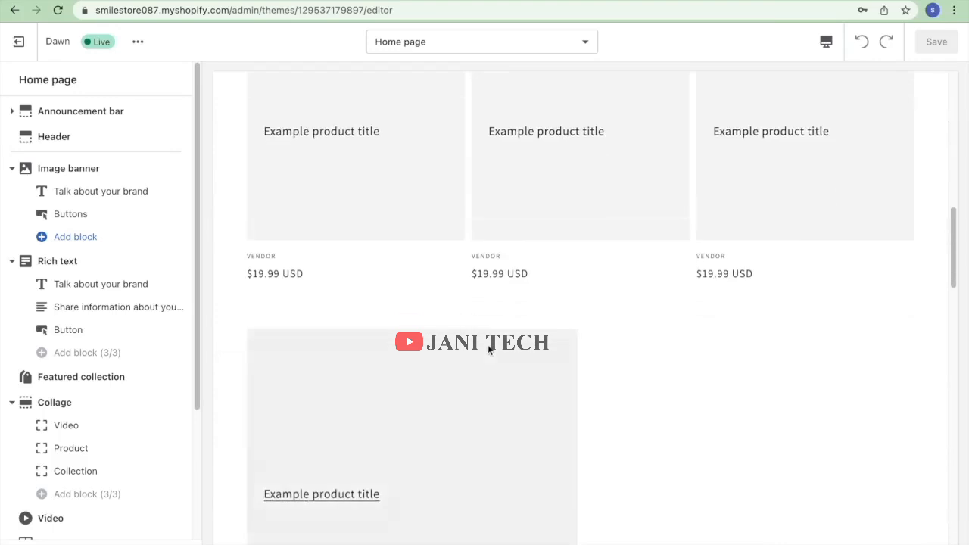
{"action": "scroll", "coordinate": [488, 348], "scroll_direction": "down", "scroll_amount": 12}
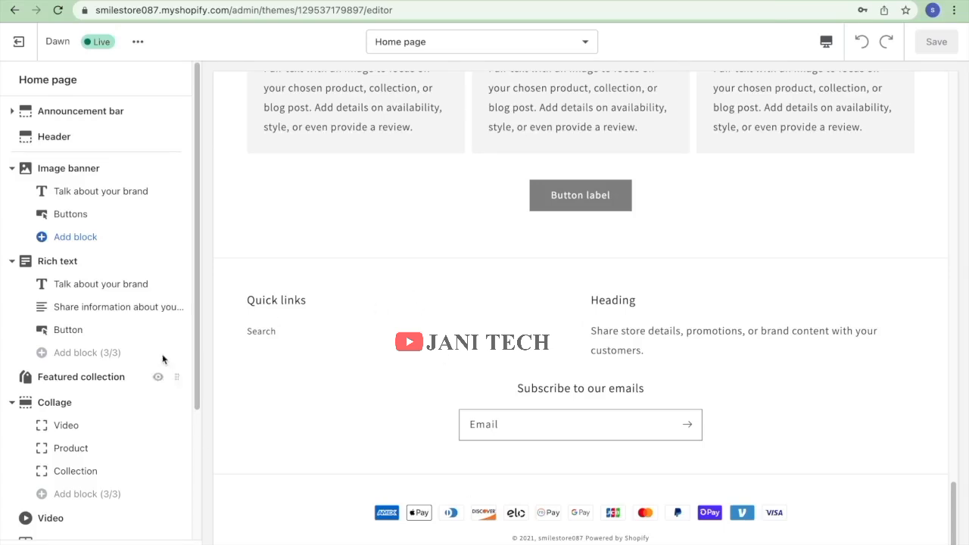
{"action": "scroll", "coordinate": [227, 307], "scroll_direction": "up", "scroll_amount": 20}
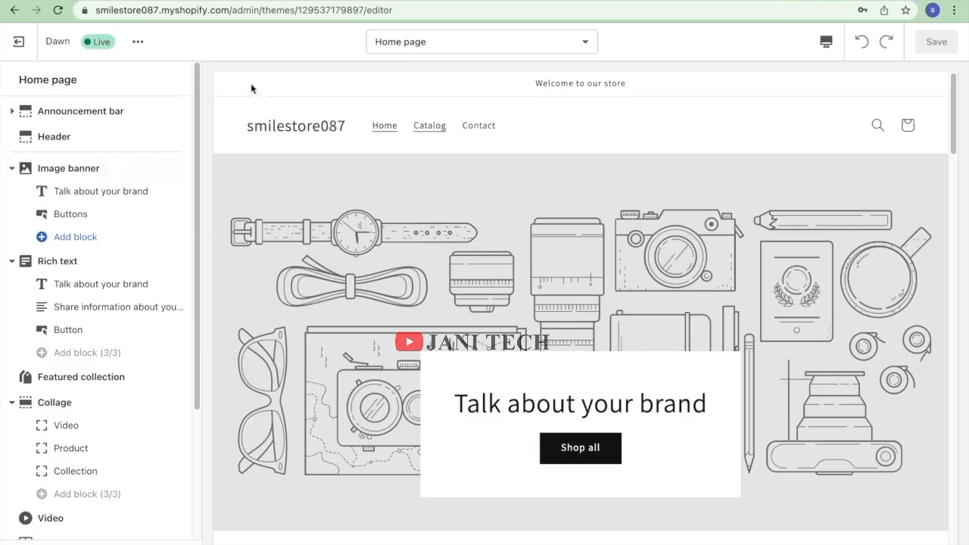
Add a second 'Welcome to our store' announcement to the announcement bar and open its settings.
{"action": "left_click", "coordinate": [68, 111]}
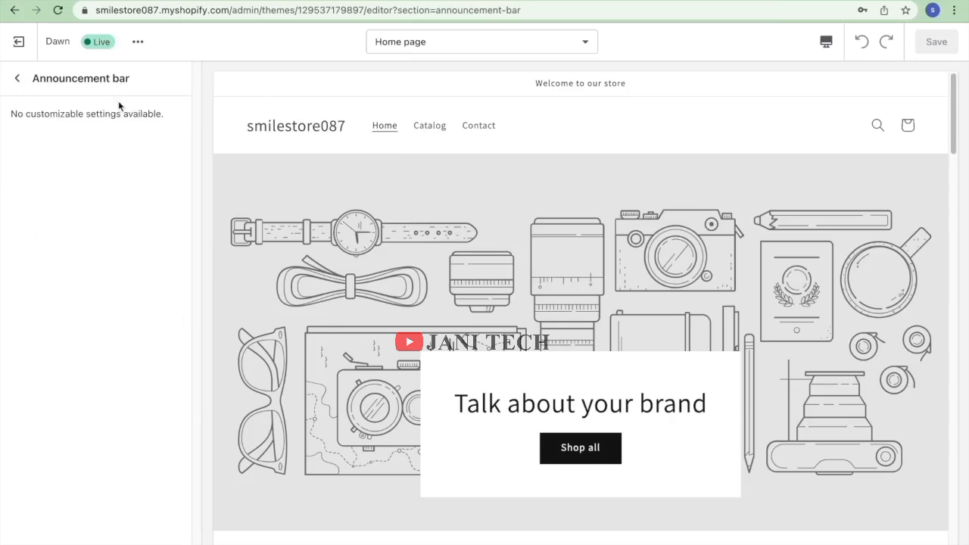
{"action": "left_click", "coordinate": [16, 79]}
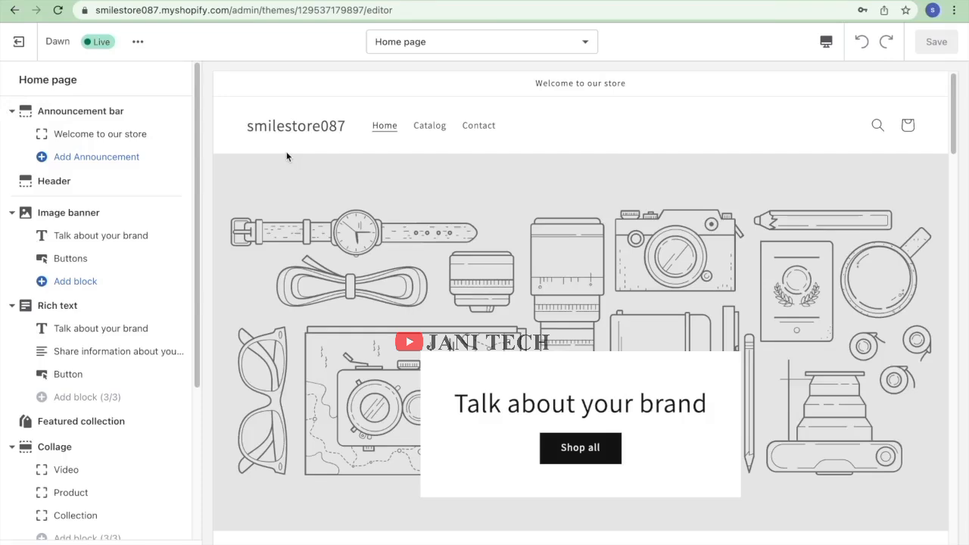
{"action": "left_click", "coordinate": [114, 166]}
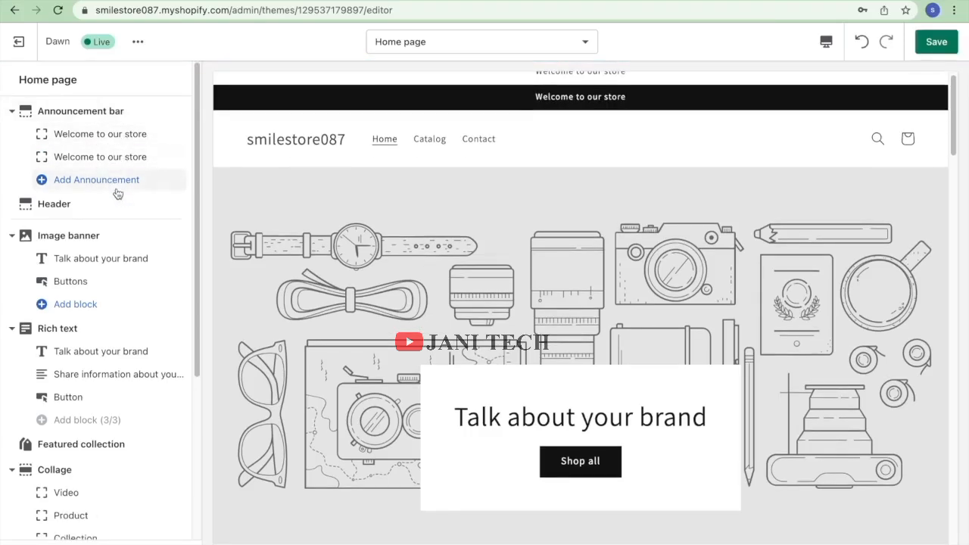
{"action": "left_click", "coordinate": [113, 159]}
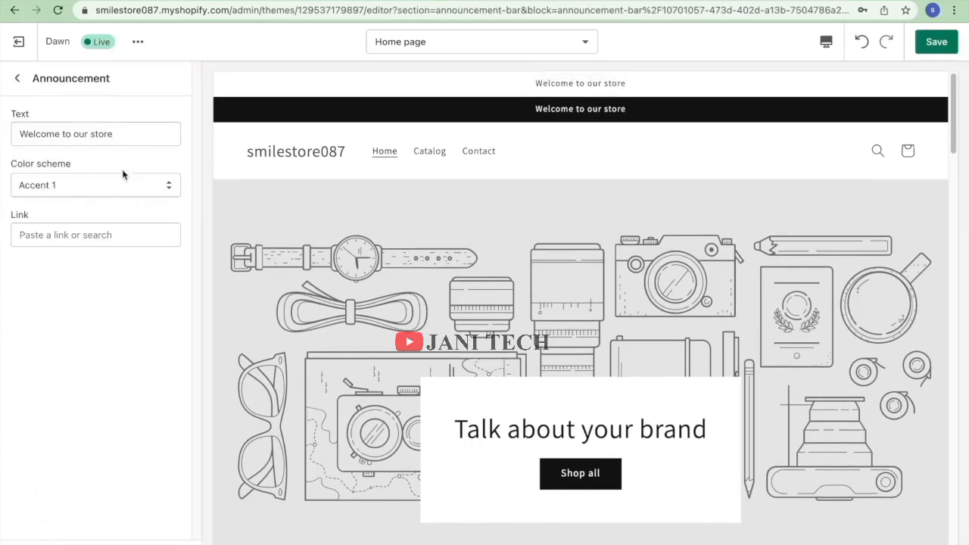
Link the new announcement to Collections > All collections.
{"action": "left_click", "coordinate": [124, 236]}
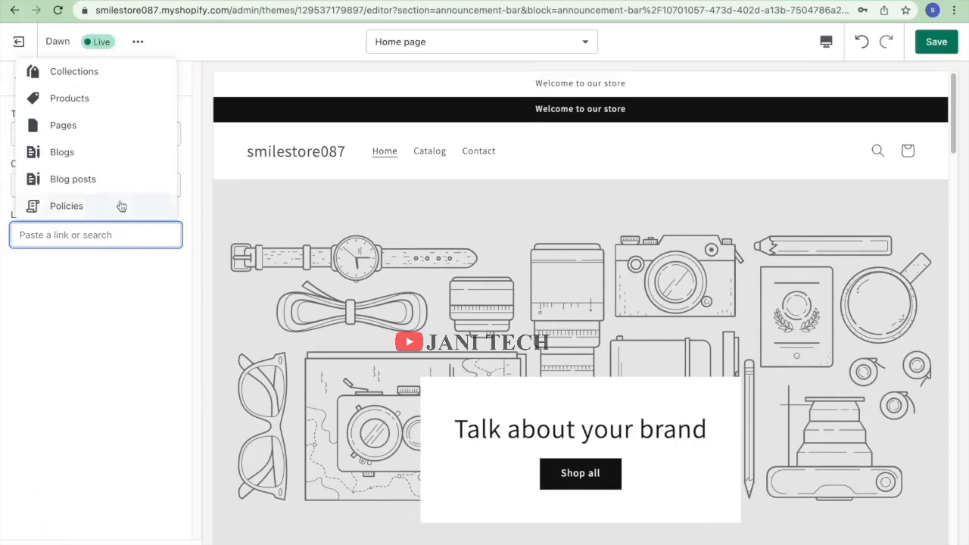
{"action": "left_click", "coordinate": [116, 69]}
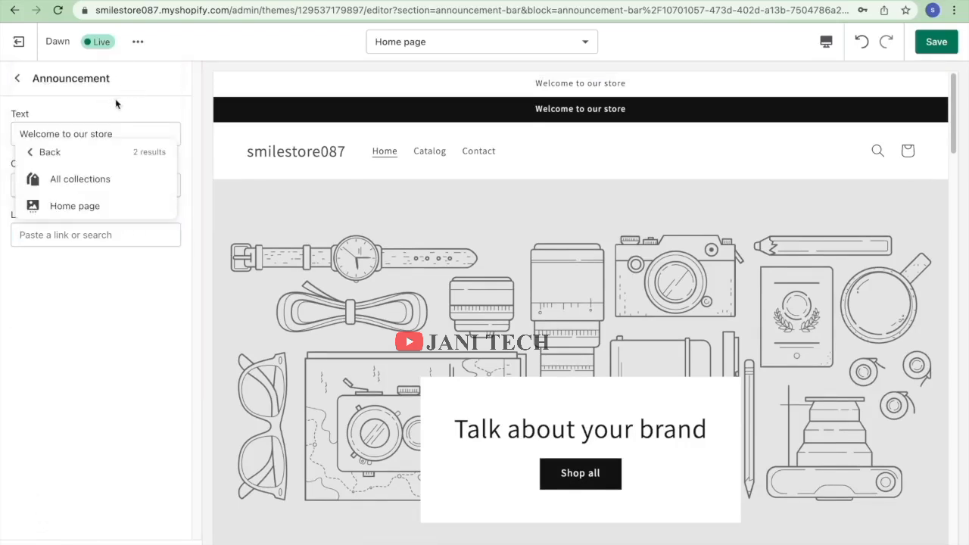
{"action": "left_click", "coordinate": [97, 180]}
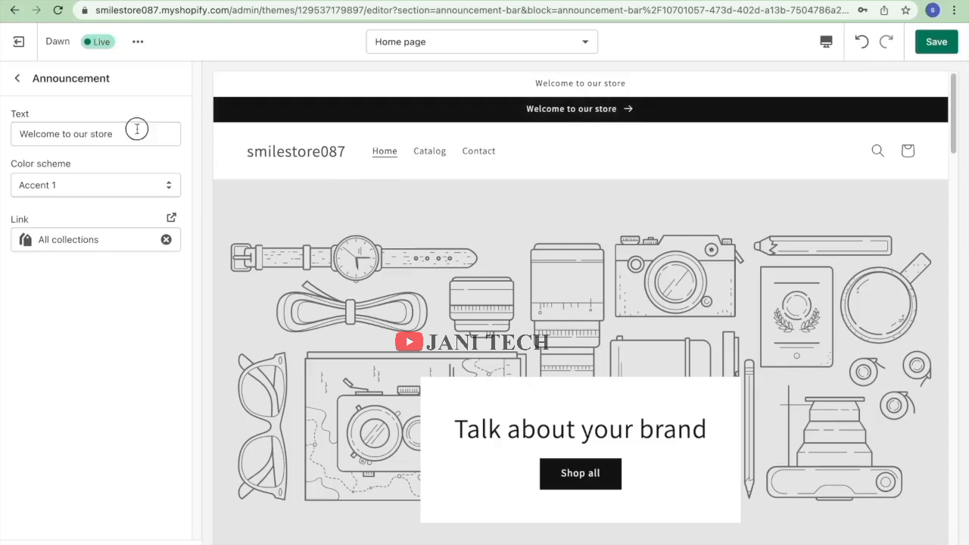
{"action": "left_click_drag", "start_coordinate": [136, 130], "coordinate": [1, 112]}
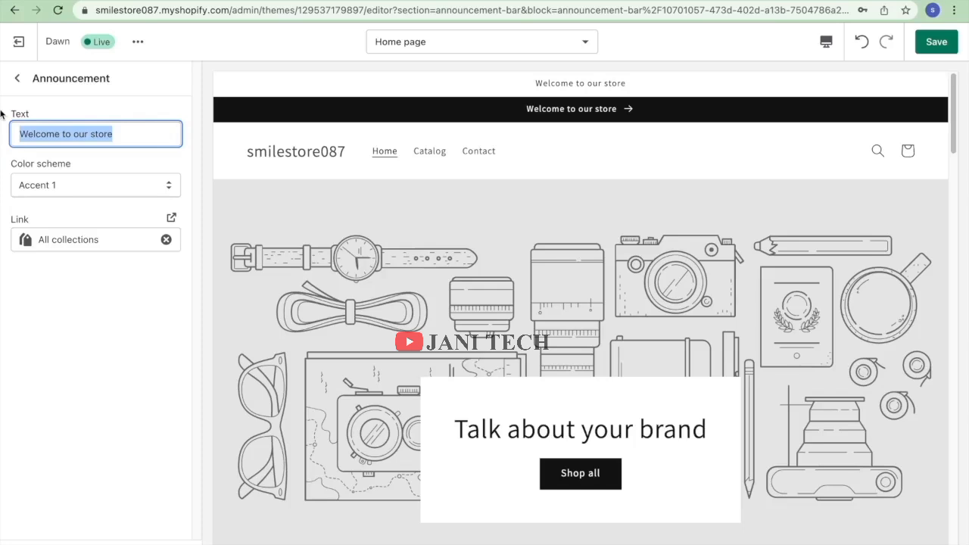
Set the announcement's colour scheme to Inverse, trying Accent 2 first, and return to the sections list.
{"action": "left_click", "coordinate": [97, 185]}
{"action": "left_click", "coordinate": [83, 200]}
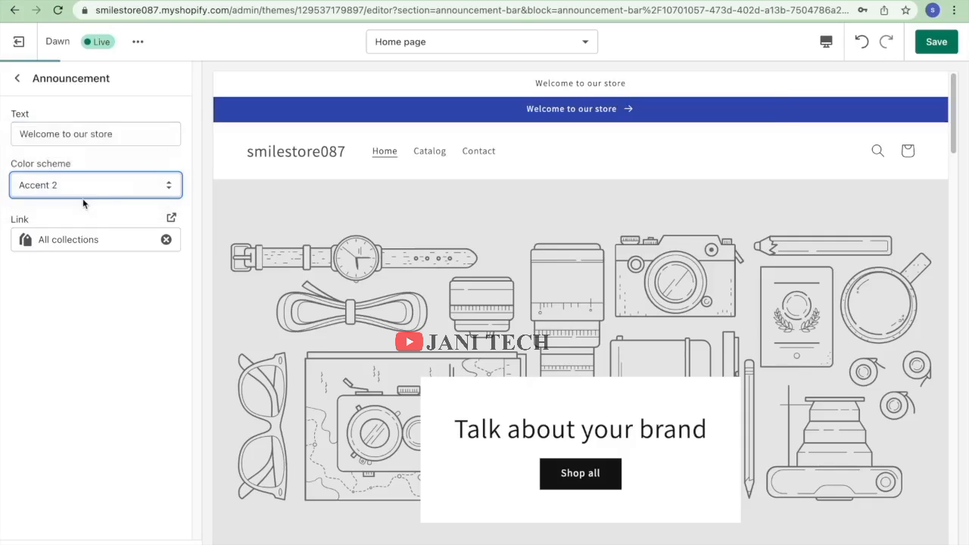
{"action": "left_click", "coordinate": [115, 181]}
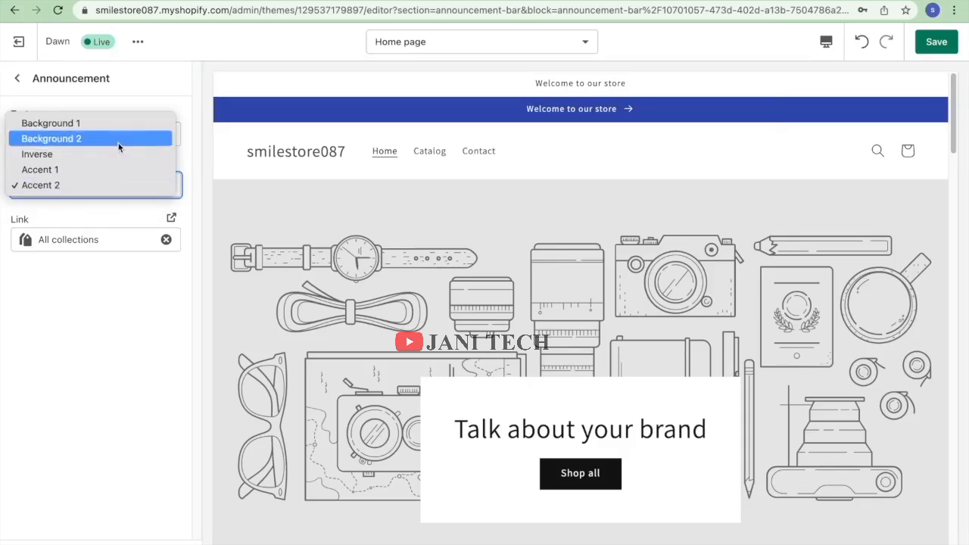
{"action": "left_click", "coordinate": [116, 156]}
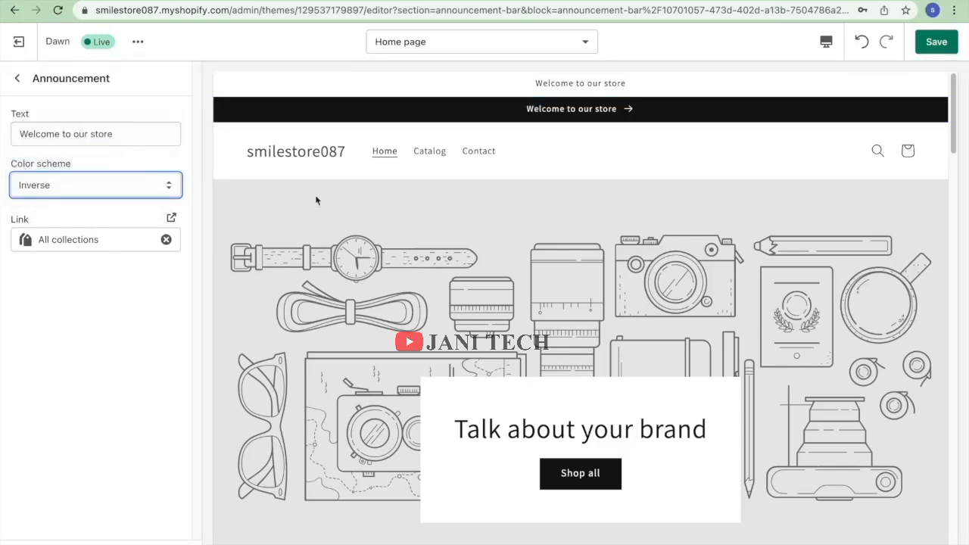
{"action": "left_click", "coordinate": [145, 239]}
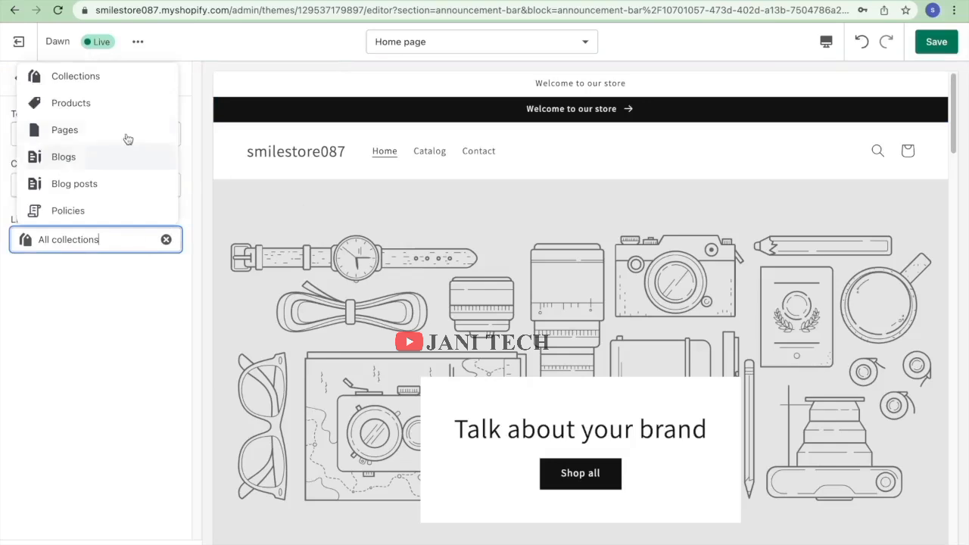
{"action": "left_click", "coordinate": [282, 96]}
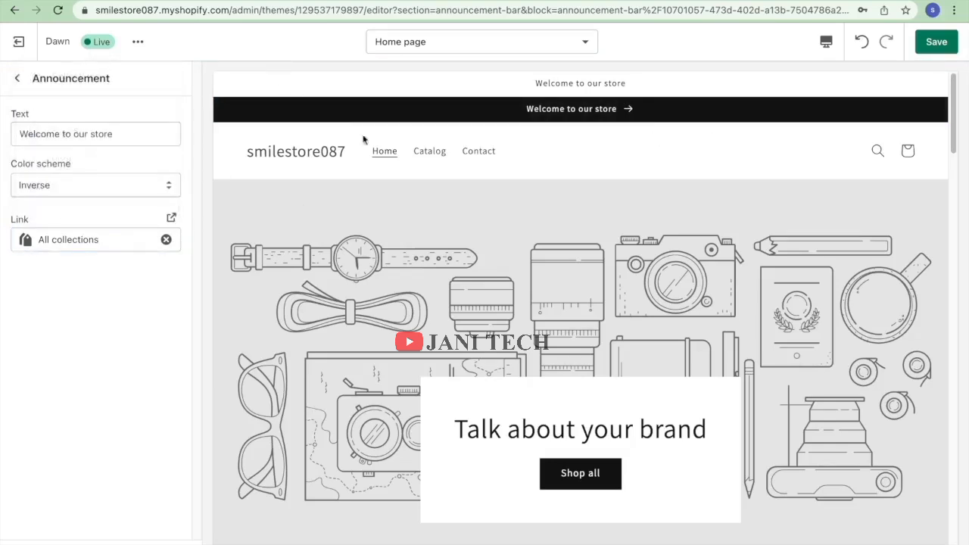
{"action": "left_click", "coordinate": [9, 81]}
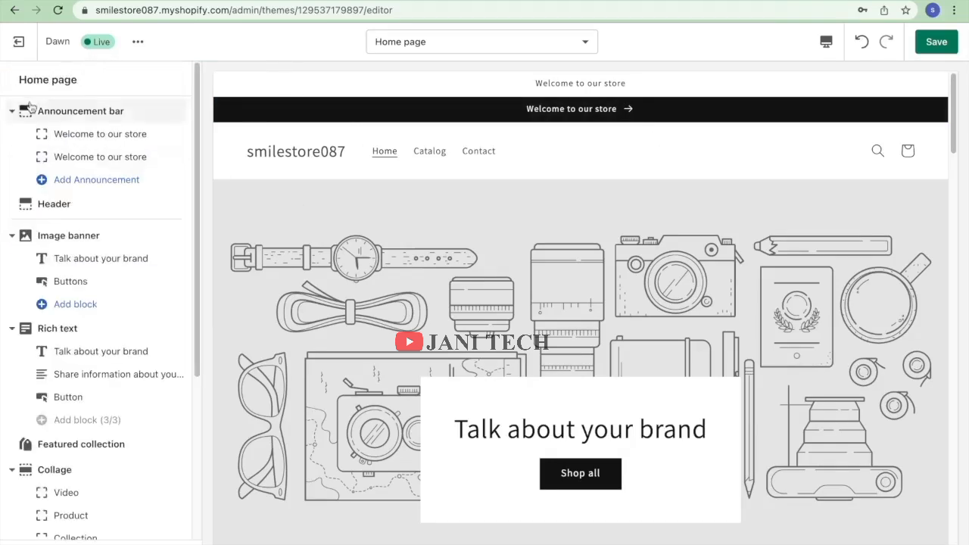
Open the Header's logo image picker and show the free stock image collections.
{"action": "left_click", "coordinate": [68, 207]}
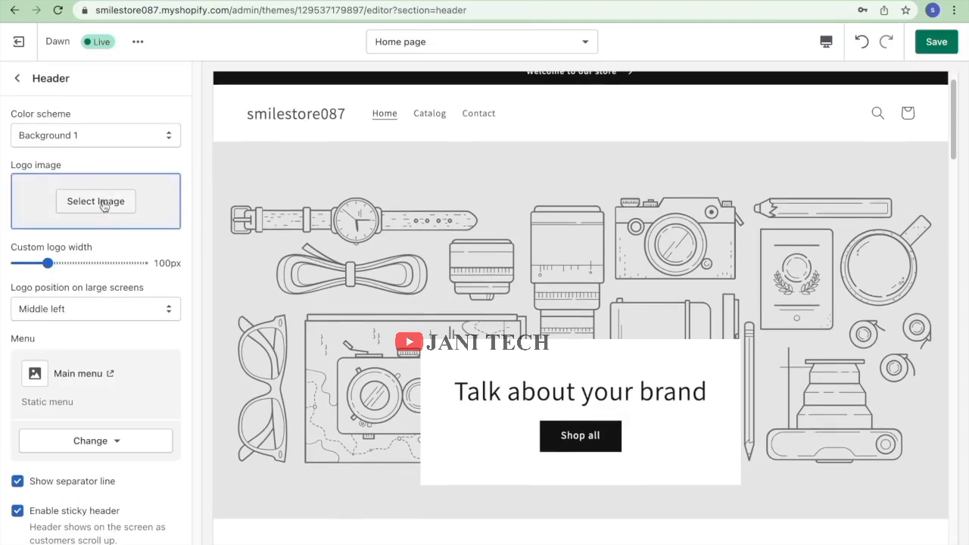
{"action": "left_click", "coordinate": [103, 205]}
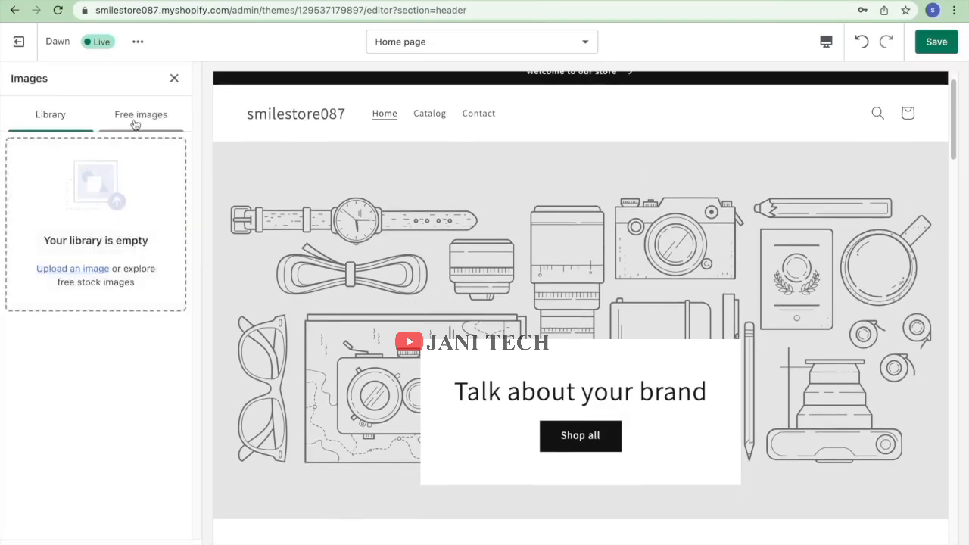
{"action": "left_click", "coordinate": [135, 121]}
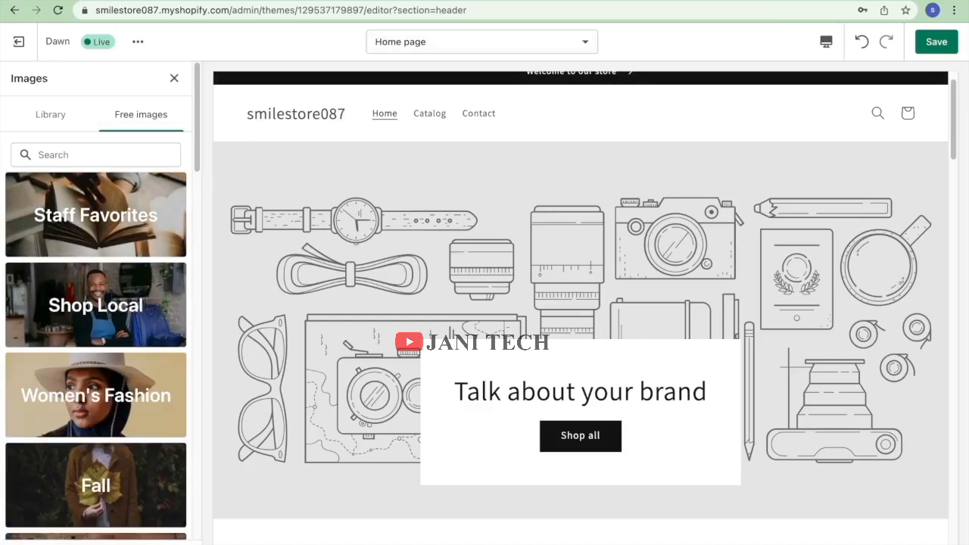
{"action": "key", "text": "ctrl+t"}
{"action": "left_click", "coordinate": [507, 9]}
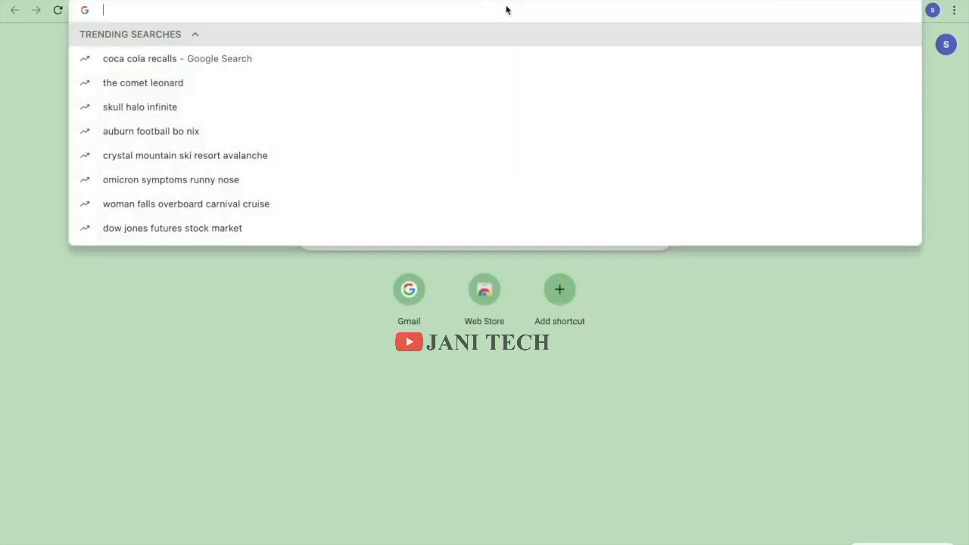
{"action": "type", "text": "cnva"}
{"action": "key", "text": "Return"}
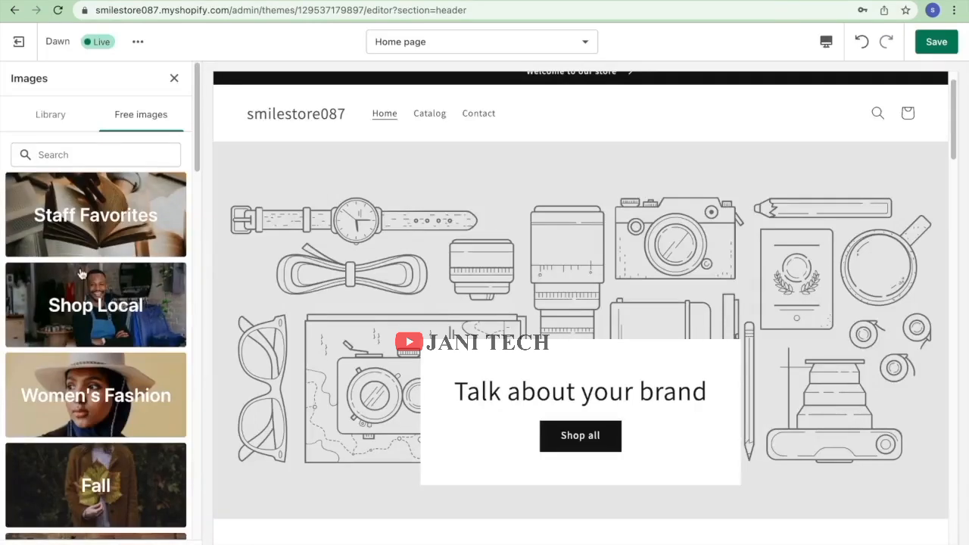
Use the clothes-rack photo from Women's Fashion free images as the header logo.
{"action": "scroll", "coordinate": [82, 274], "scroll_direction": "down", "scroll_amount": 3}
{"action": "scroll", "coordinate": [82, 274], "scroll_direction": "up", "scroll_amount": 3}
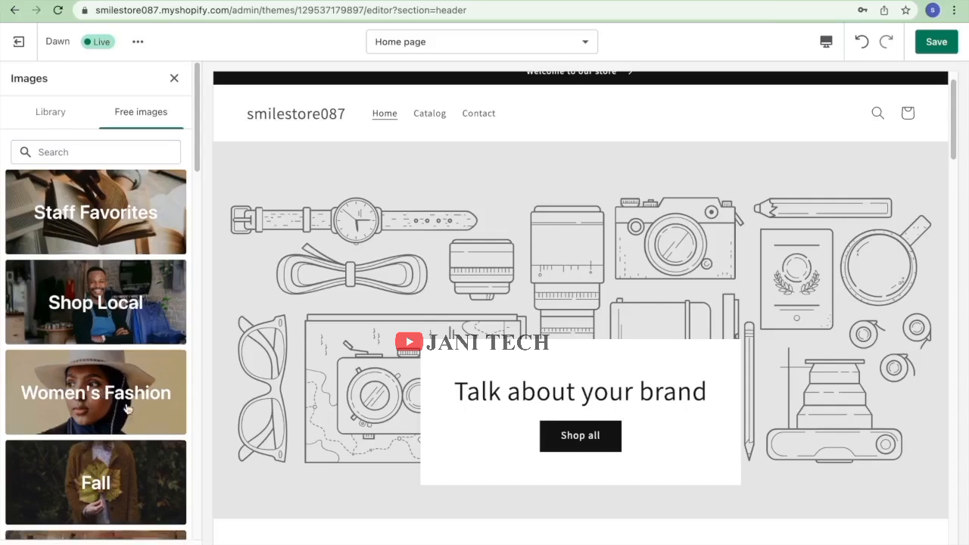
{"action": "left_click", "coordinate": [53, 396]}
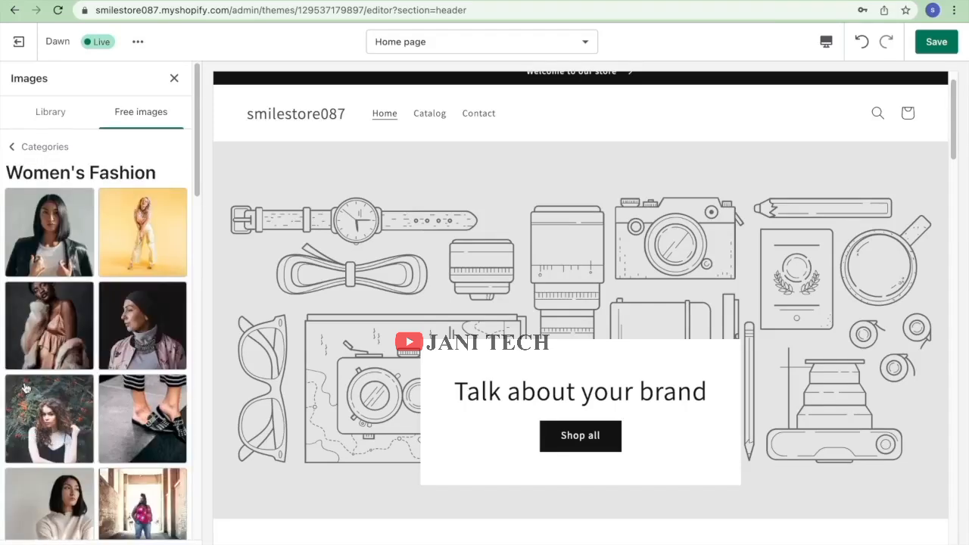
{"action": "scroll", "coordinate": [79, 369], "scroll_direction": "down", "scroll_amount": 12}
{"action": "scroll", "coordinate": [79, 368], "scroll_direction": "down", "scroll_amount": 5}
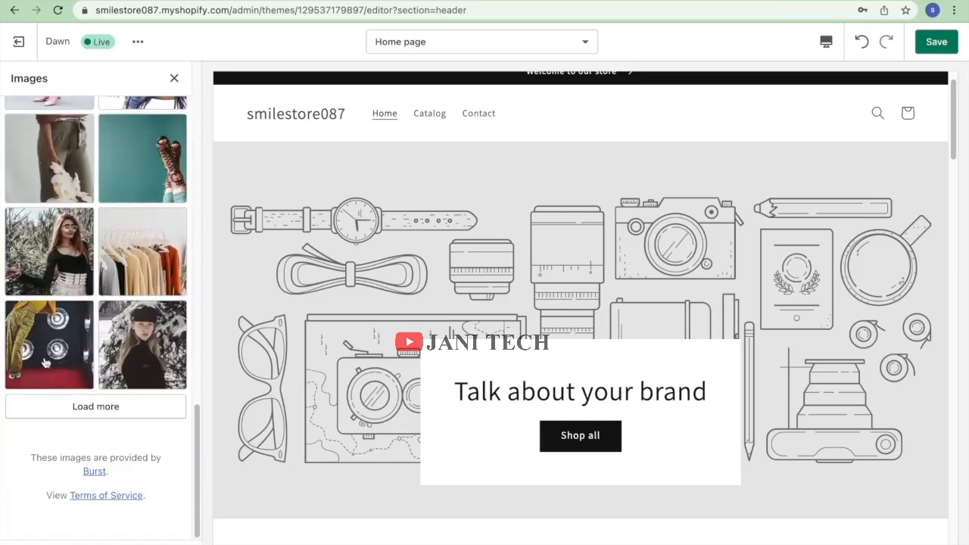
{"action": "left_click", "coordinate": [74, 407]}
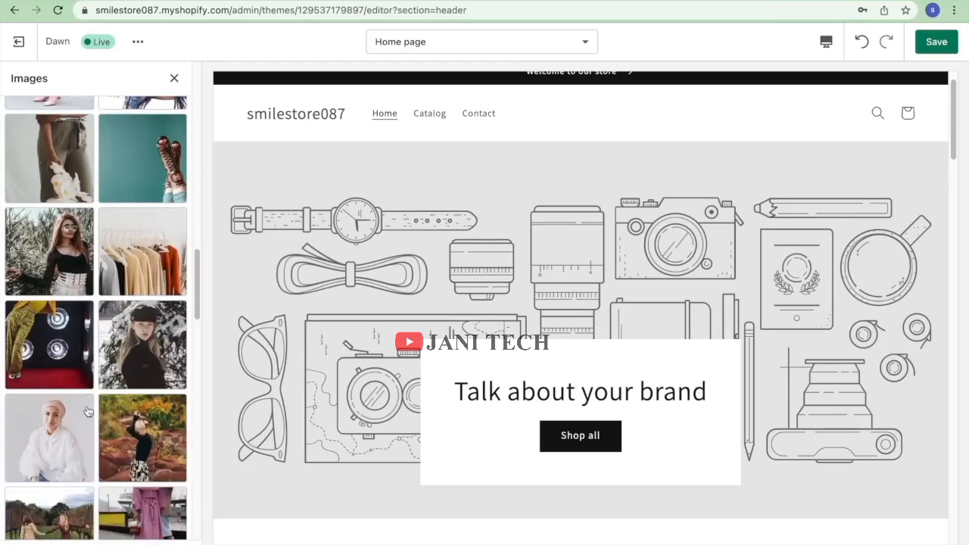
{"action": "scroll", "coordinate": [84, 409], "scroll_direction": "down", "scroll_amount": 5}
{"action": "scroll", "coordinate": [87, 405], "scroll_direction": "down", "scroll_amount": 10}
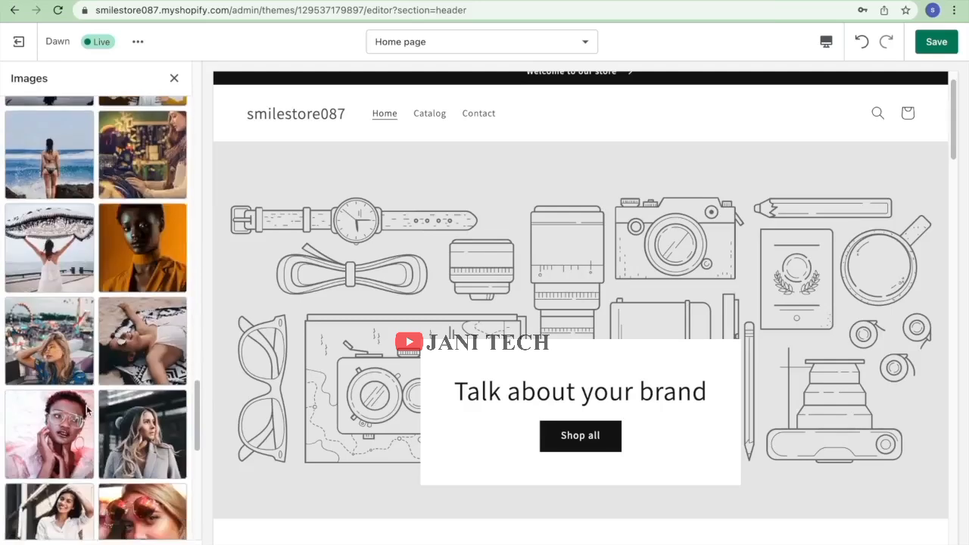
{"action": "left_click", "coordinate": [86, 409]}
{"action": "scroll", "coordinate": [87, 410], "scroll_direction": "up", "scroll_amount": 10}
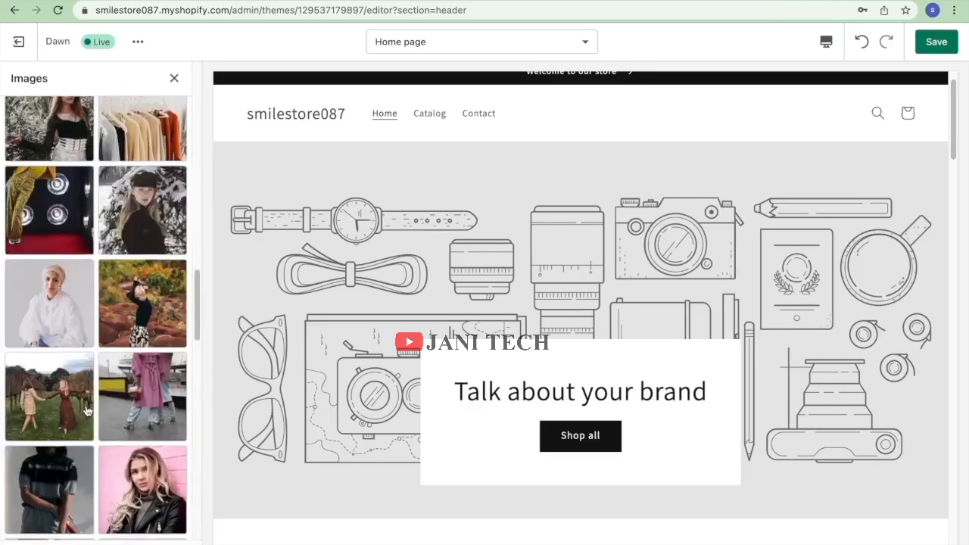
{"action": "scroll", "coordinate": [120, 357], "scroll_direction": "down", "scroll_amount": 3}
{"action": "scroll", "coordinate": [119, 357], "scroll_direction": "up", "scroll_amount": 7}
{"action": "scroll", "coordinate": [118, 356], "scroll_direction": "up", "scroll_amount": 15}
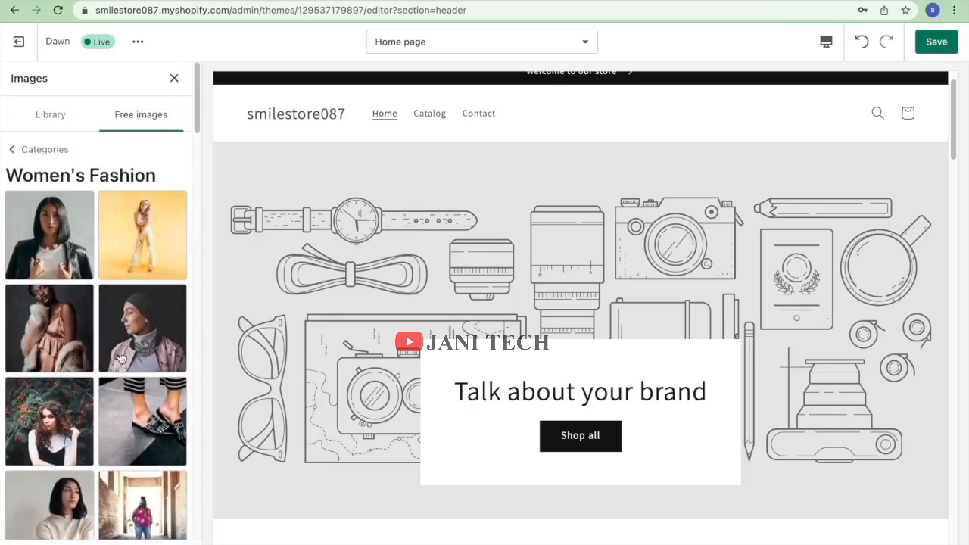
{"action": "scroll", "coordinate": [119, 357], "scroll_direction": "down", "scroll_amount": 10}
{"action": "left_click", "coordinate": [120, 357]}
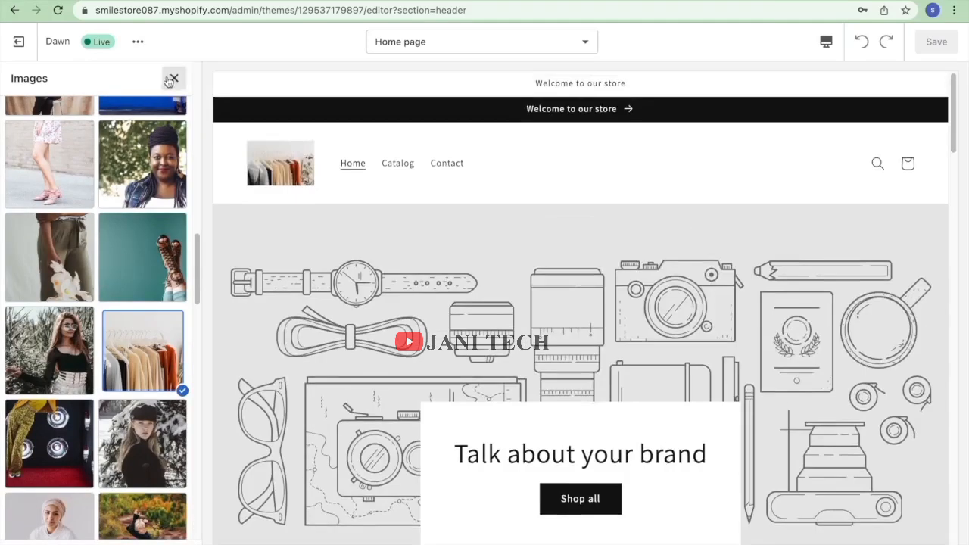
{"action": "left_click", "coordinate": [168, 80]}
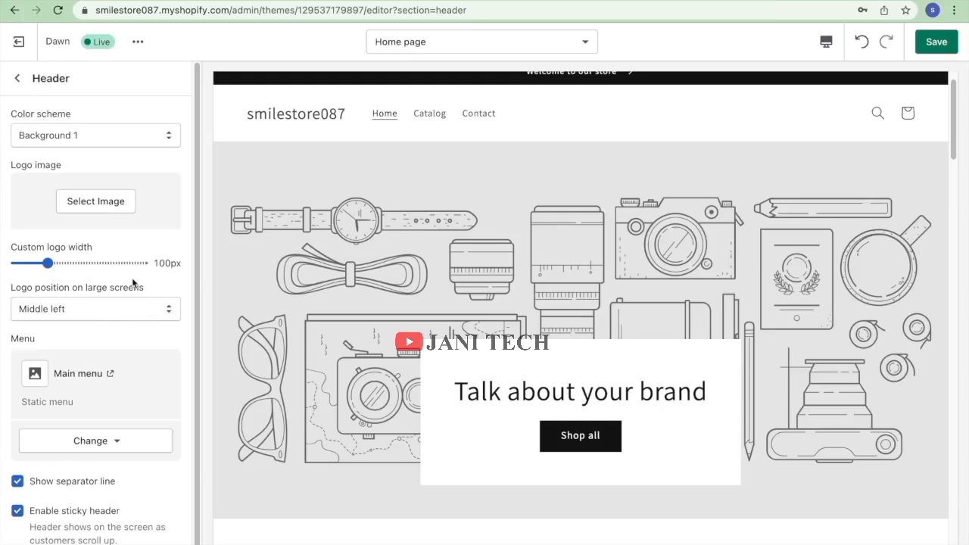
Replace it with the dark laptop desk photo from the Work From Home free images.
{"action": "left_click", "coordinate": [108, 206]}
{"action": "left_click", "coordinate": [138, 119]}
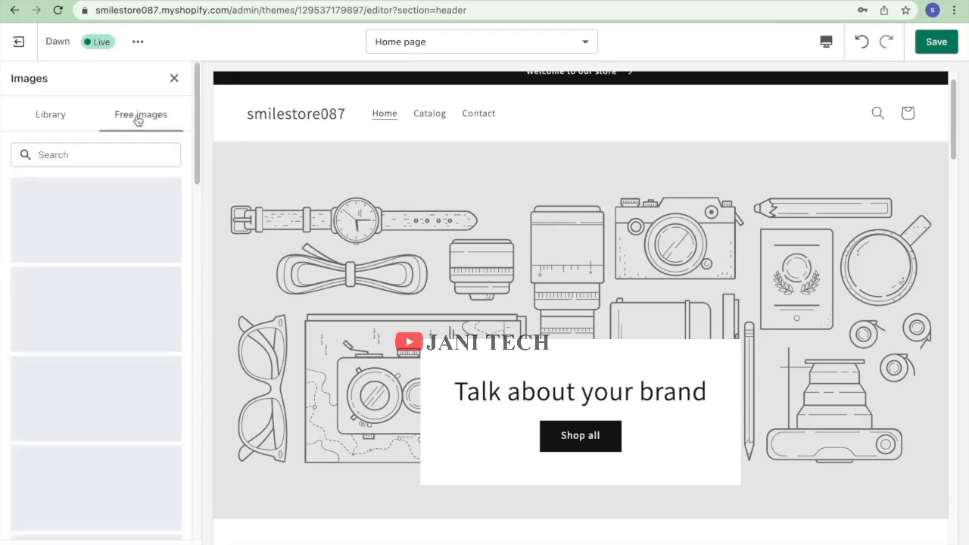
{"action": "scroll", "coordinate": [136, 274], "scroll_direction": "down", "scroll_amount": 5}
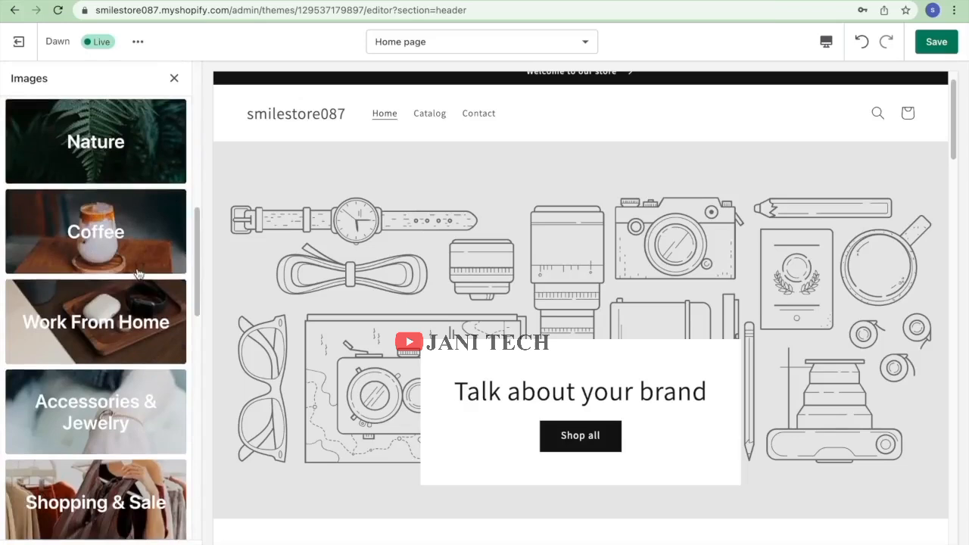
{"action": "left_click", "coordinate": [155, 324]}
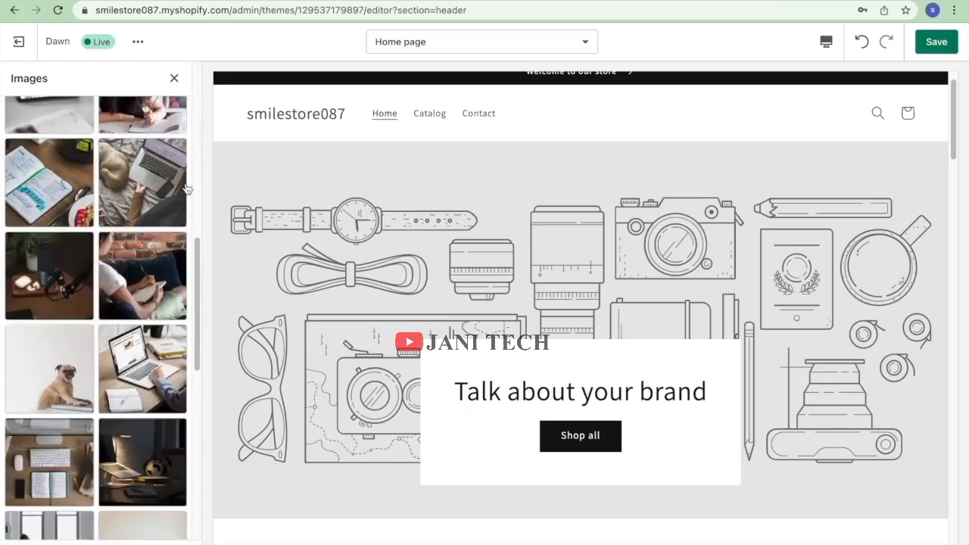
{"action": "scroll", "coordinate": [71, 329], "scroll_direction": "down", "scroll_amount": 6}
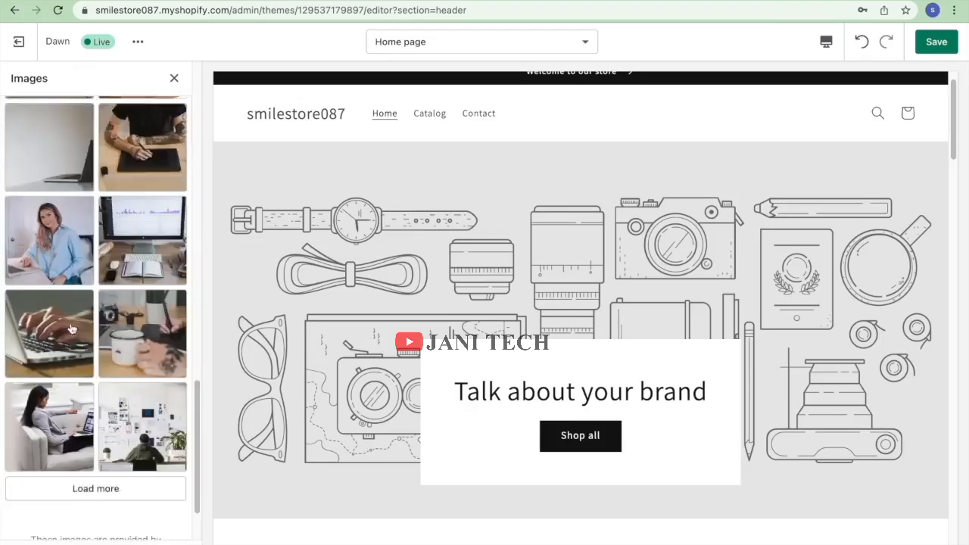
{"action": "scroll", "coordinate": [71, 329], "scroll_direction": "down", "scroll_amount": 2}
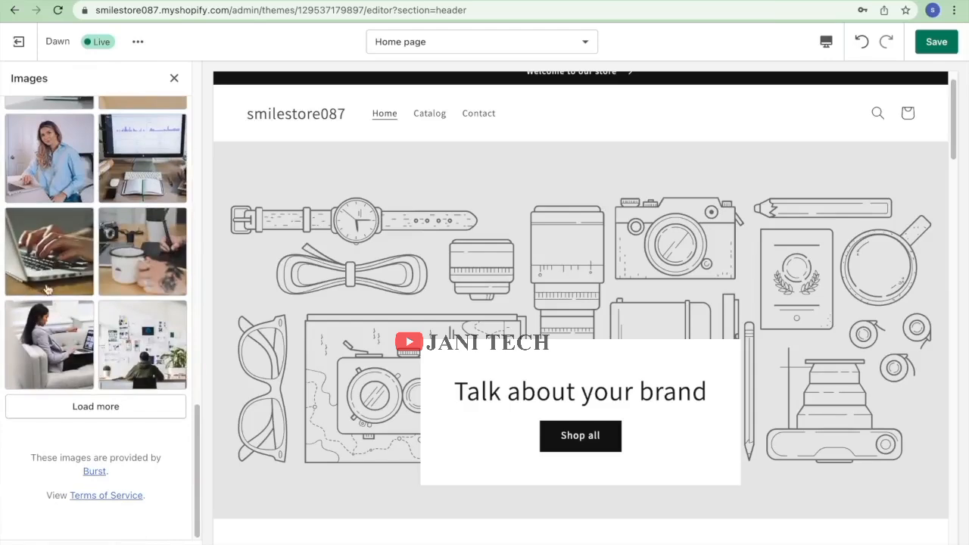
{"action": "scroll", "coordinate": [139, 275], "scroll_direction": "up", "scroll_amount": 4}
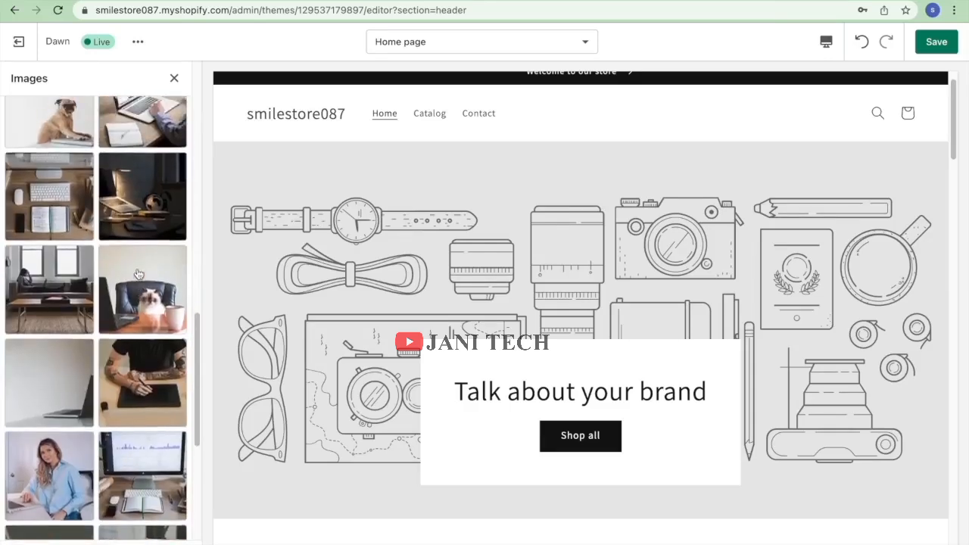
{"action": "scroll", "coordinate": [139, 274], "scroll_direction": "up", "scroll_amount": 2}
{"action": "left_click", "coordinate": [130, 354]}
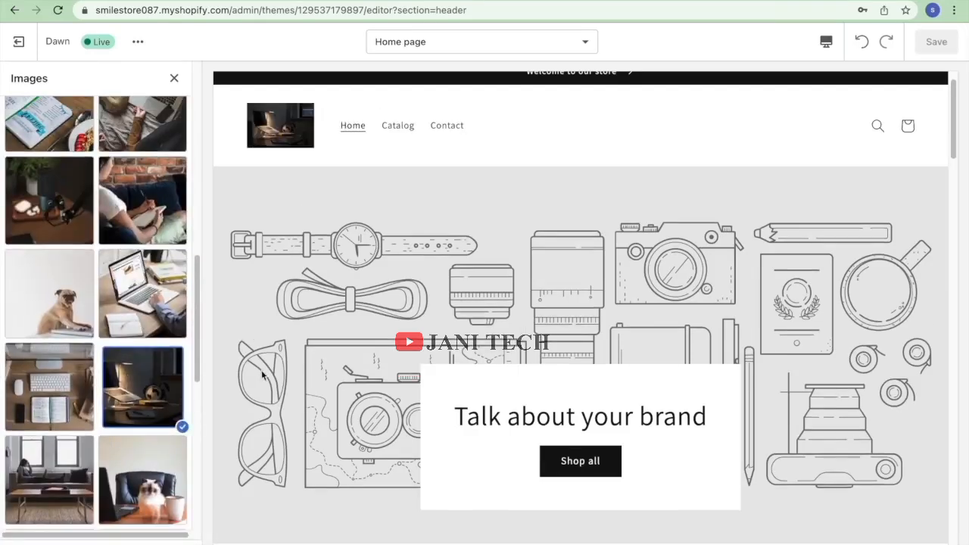
{"action": "left_click", "coordinate": [174, 78]}
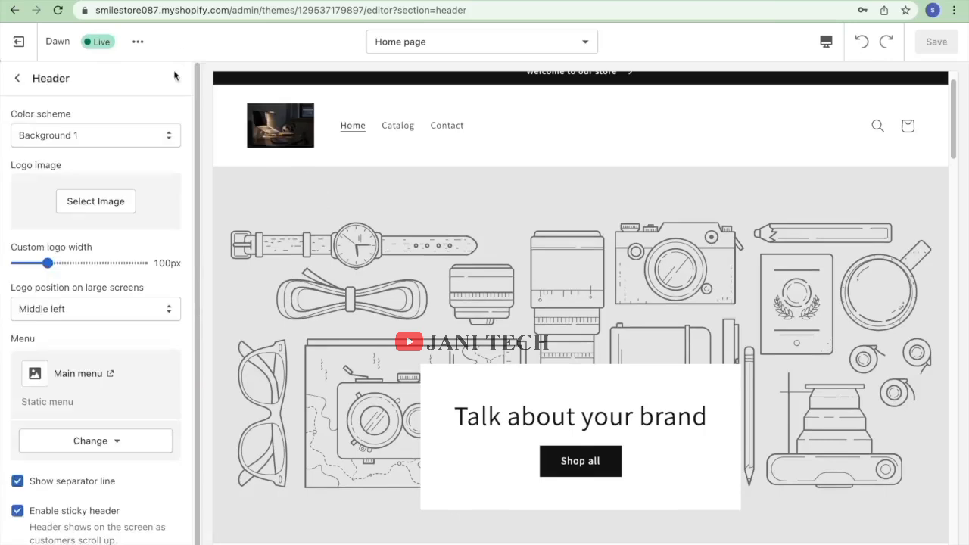
Start a new menu in a separate tab, then close the menu chooser, keeping Main menu.
{"action": "scroll", "coordinate": [132, 303], "scroll_direction": "down", "scroll_amount": 1}
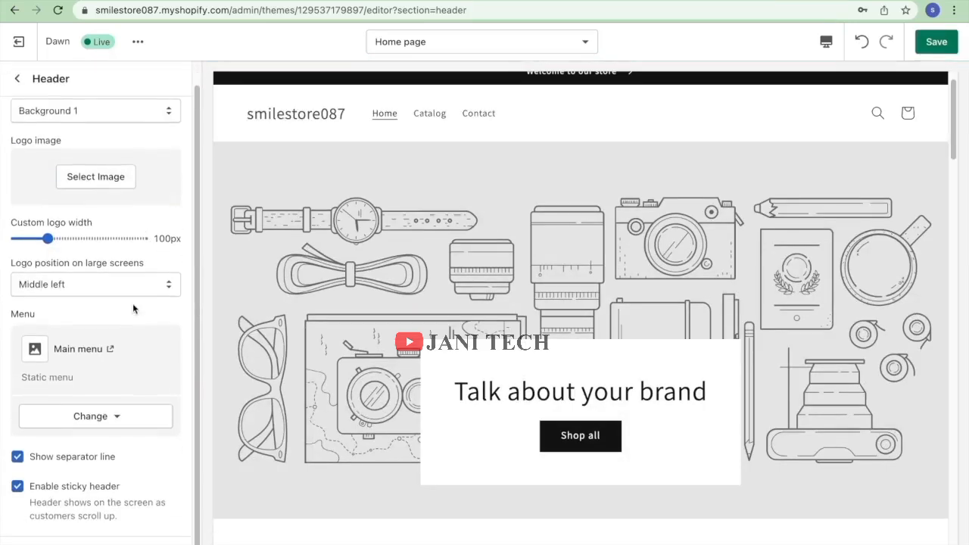
{"action": "left_click", "coordinate": [96, 418]}
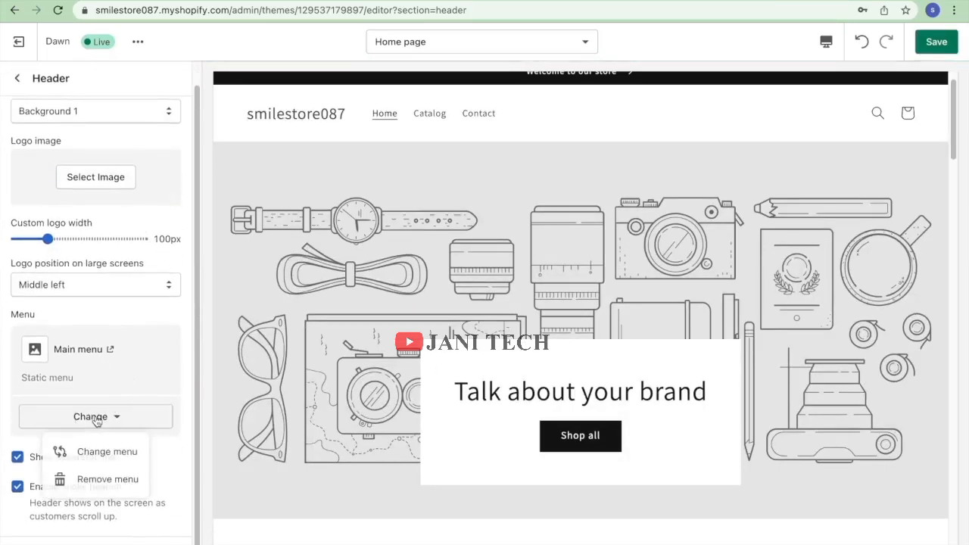
{"action": "left_click", "coordinate": [136, 451]}
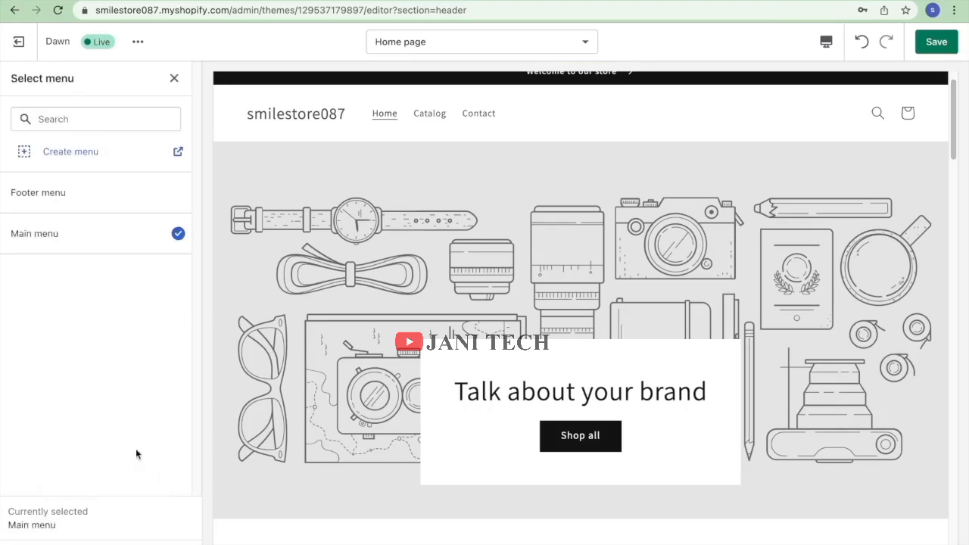
{"action": "left_click", "coordinate": [65, 158]}
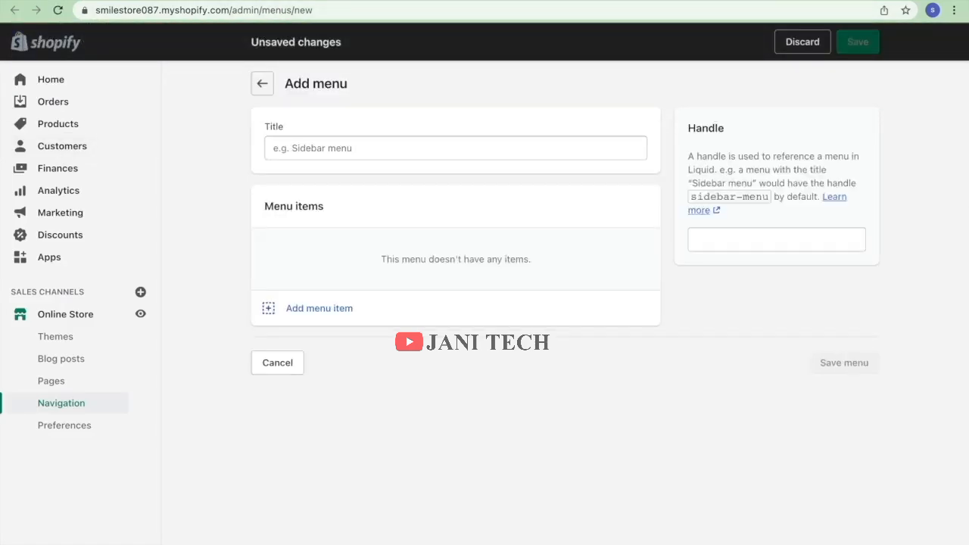
{"action": "key", "text": "ctrl+shift+Tab"}
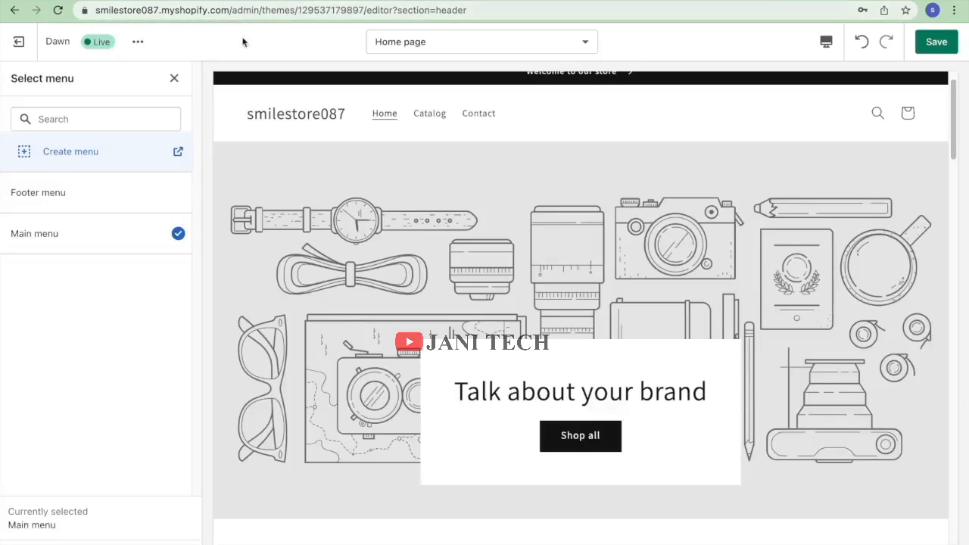
{"action": "left_click", "coordinate": [174, 79]}
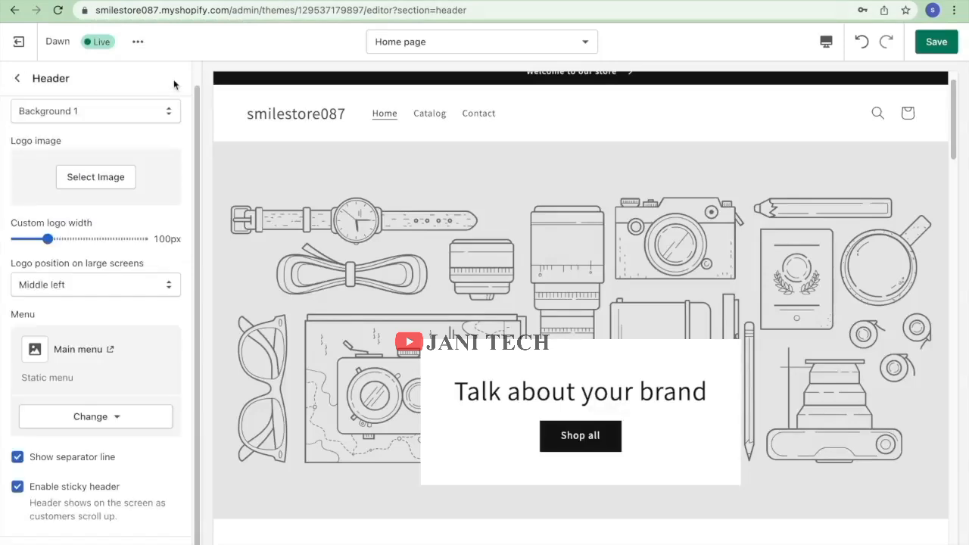
Point the Rich text section's Button link to Collections > All collections.
{"action": "left_click", "coordinate": [17, 78]}
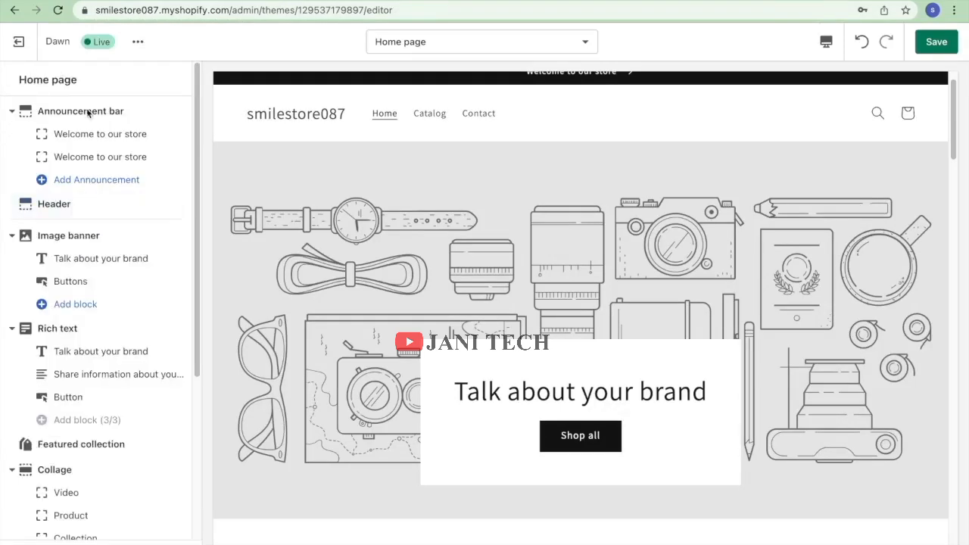
{"action": "scroll", "coordinate": [158, 327], "scroll_direction": "down", "scroll_amount": 1}
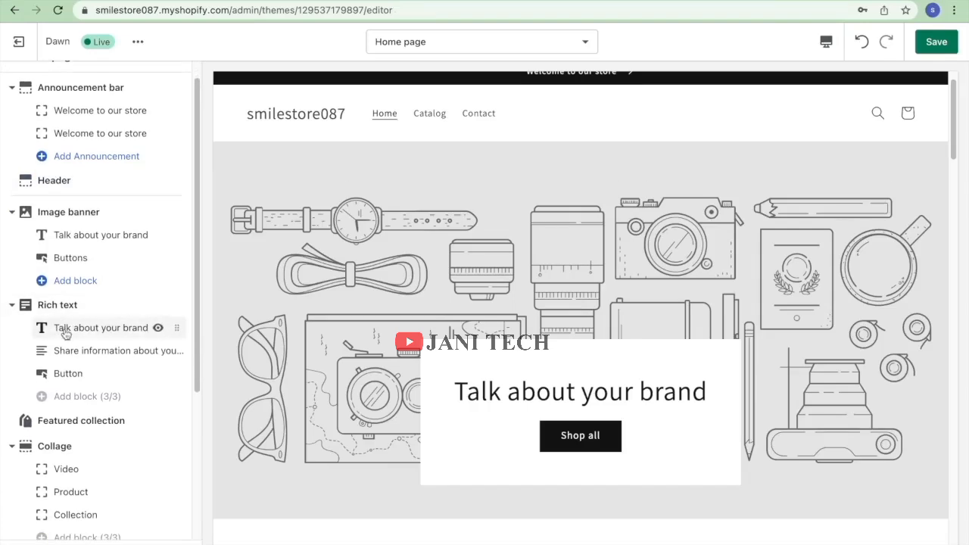
{"action": "left_click", "coordinate": [60, 371]}
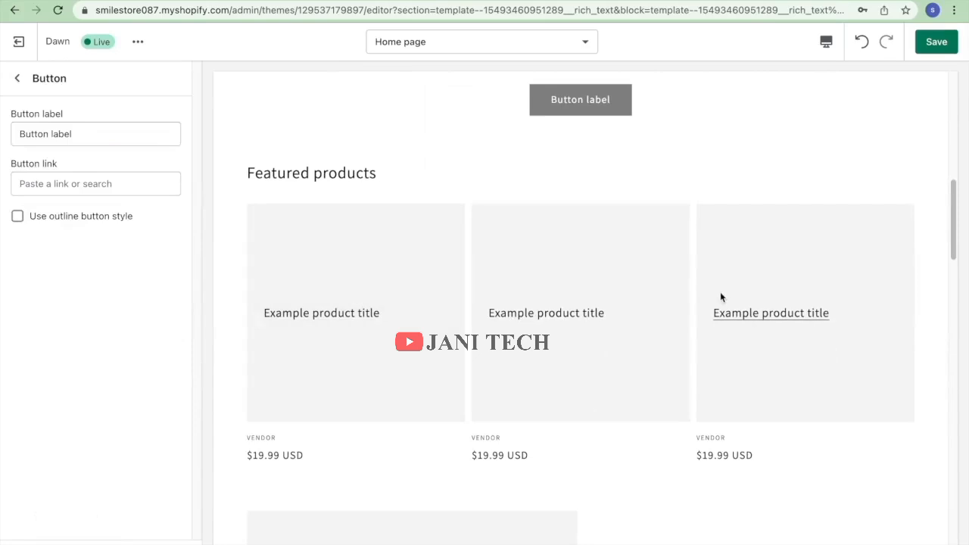
{"action": "left_click", "coordinate": [96, 182]}
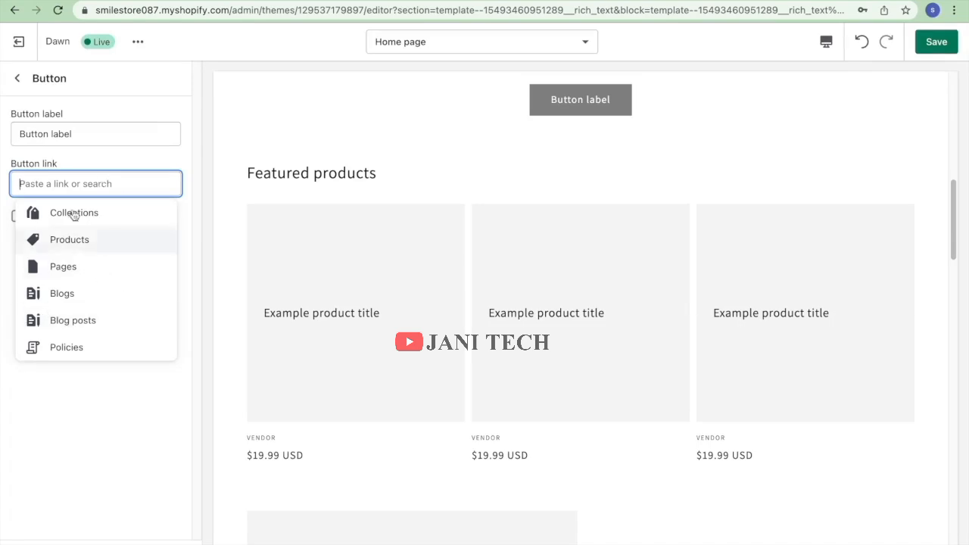
{"action": "left_click", "coordinate": [59, 228]}
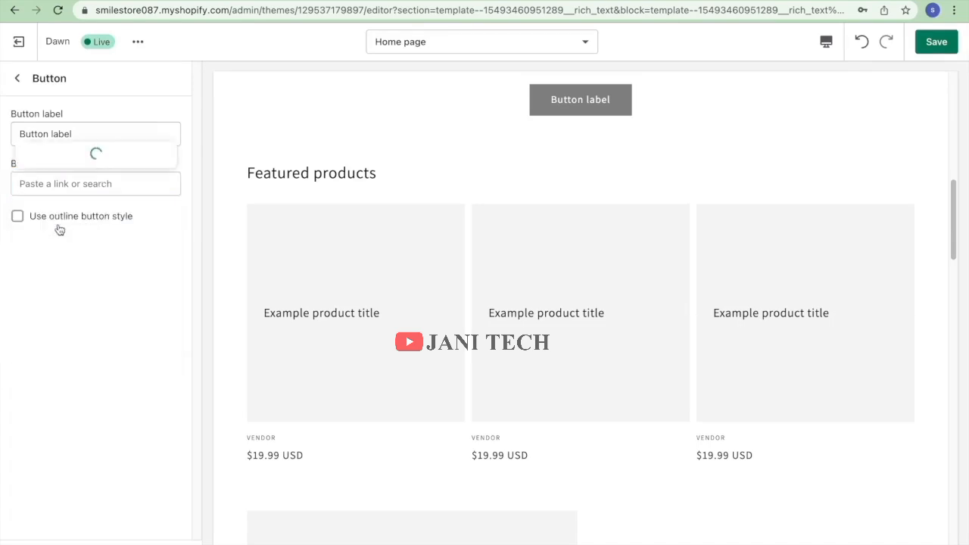
{"action": "left_click", "coordinate": [71, 134]}
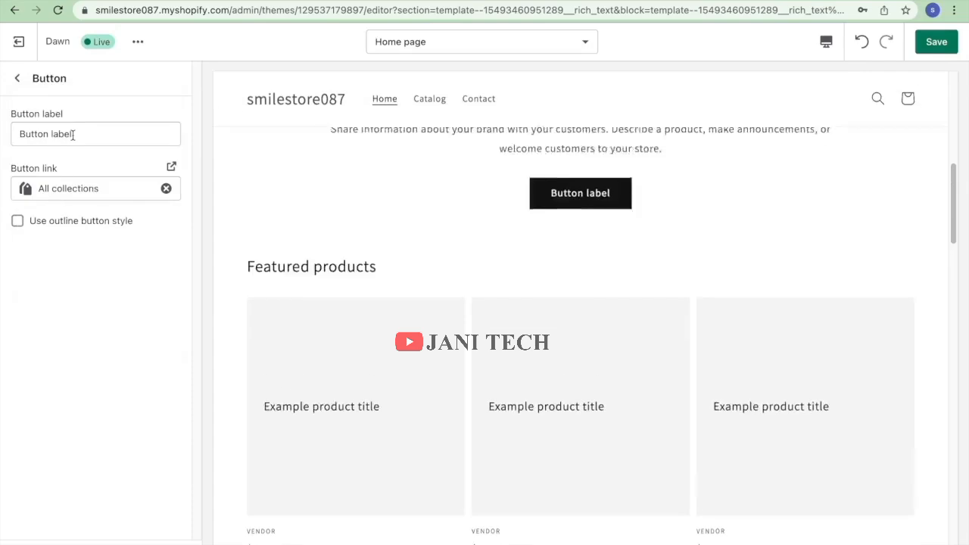
{"action": "scroll", "coordinate": [325, 369], "scroll_direction": "up", "scroll_amount": 7}
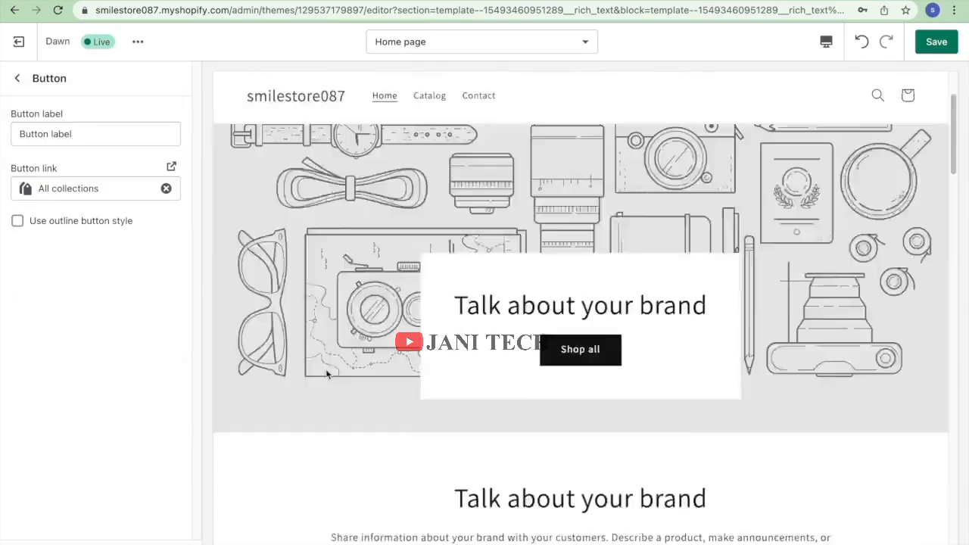
{"action": "left_click", "coordinate": [17, 81]}
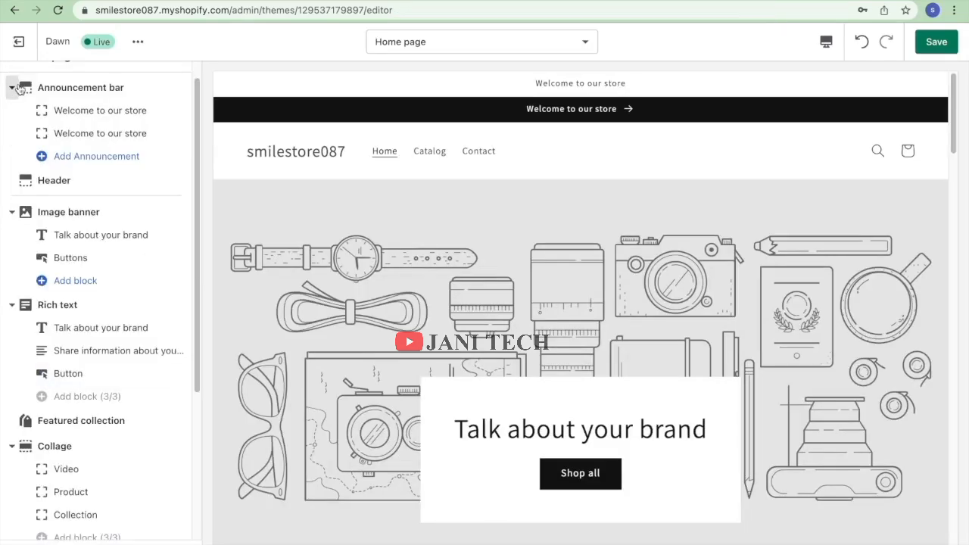
Look through the Footer section's settings, then go back to the section list.
{"action": "scroll", "coordinate": [149, 390], "scroll_direction": "down", "scroll_amount": 1}
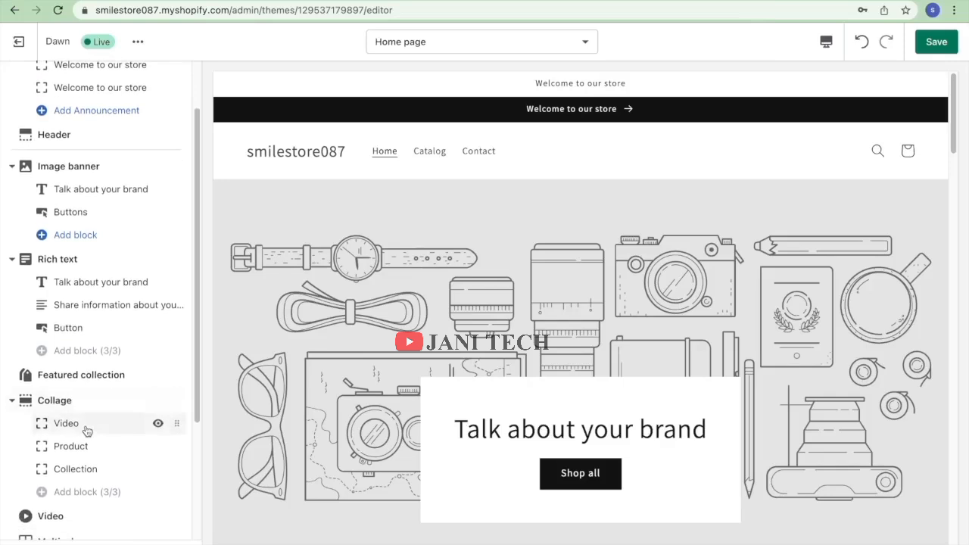
{"action": "scroll", "coordinate": [86, 431], "scroll_direction": "down", "scroll_amount": 3}
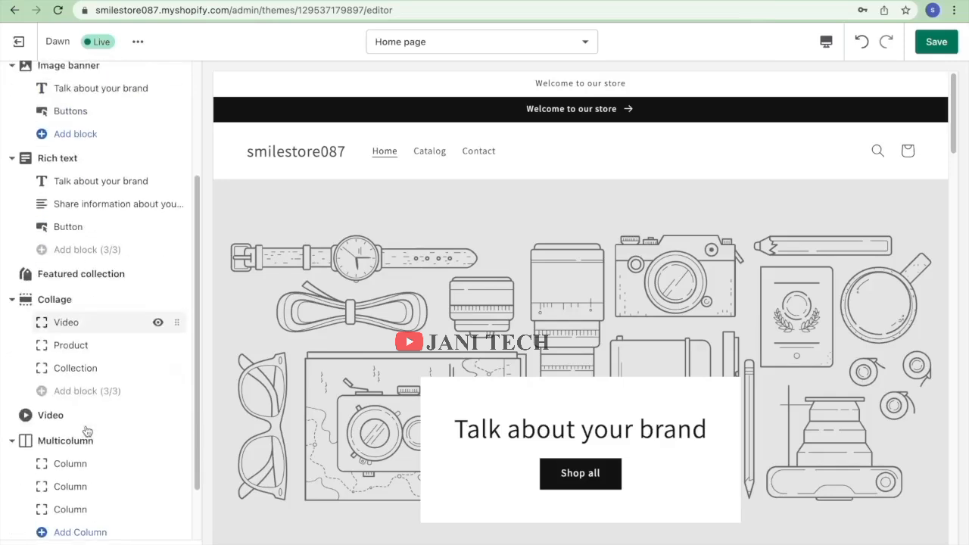
{"action": "scroll", "coordinate": [86, 430], "scroll_direction": "down", "scroll_amount": 1}
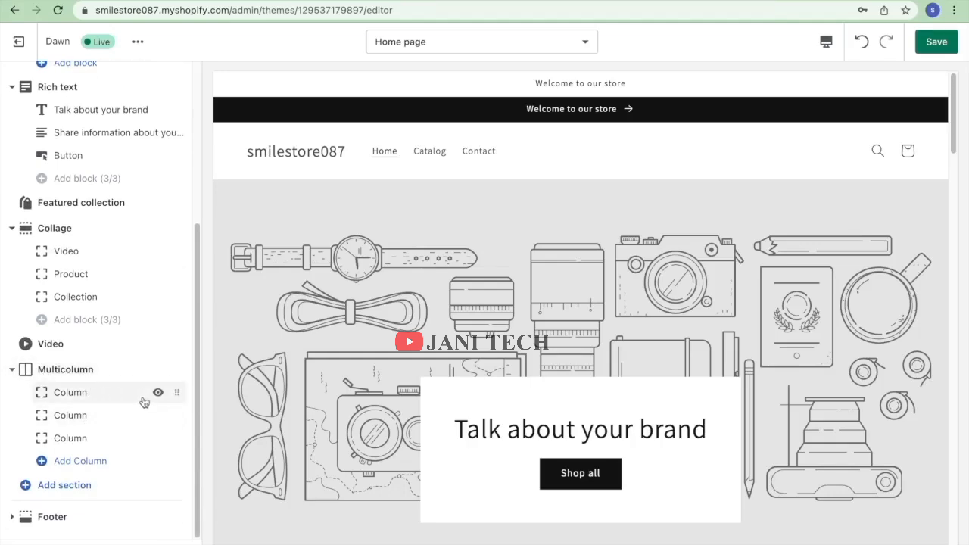
{"action": "left_click", "coordinate": [50, 517]}
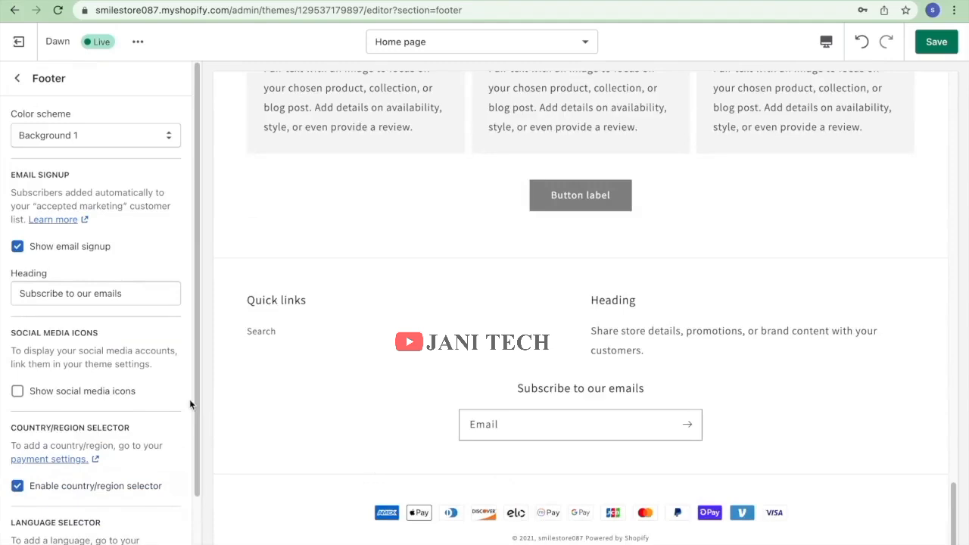
{"action": "left_click_drag", "start_coordinate": [193, 400], "coordinate": [210, 327]}
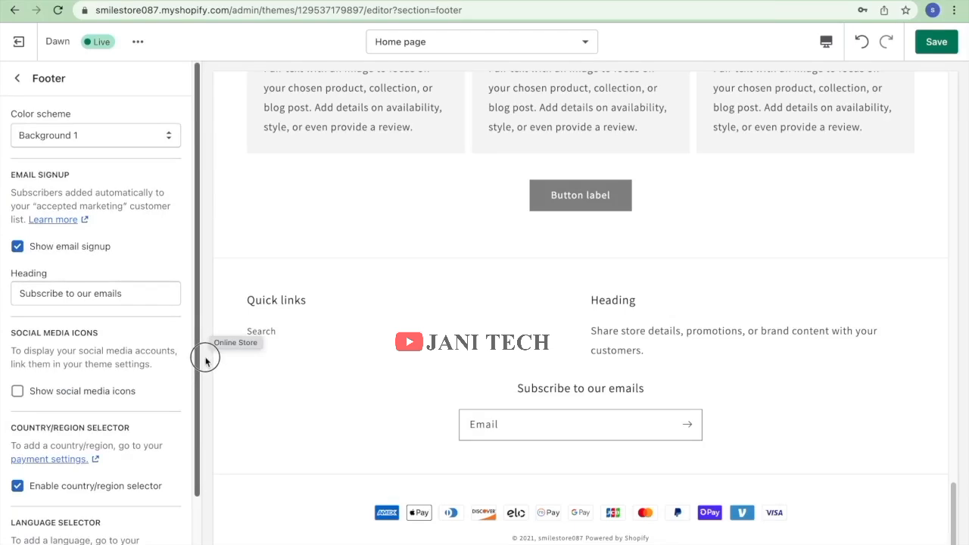
{"action": "left_click_drag", "start_coordinate": [201, 370], "coordinate": [209, 428]}
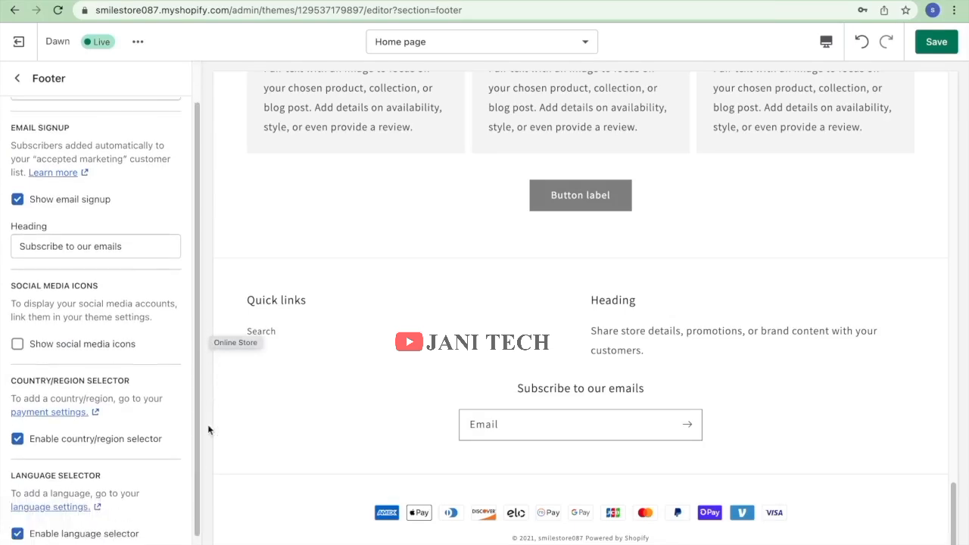
{"action": "left_click", "coordinate": [14, 79]}
Leave the theme editor without saving and scroll to the Theme library on the Themes page.
{"action": "left_click", "coordinate": [19, 41]}
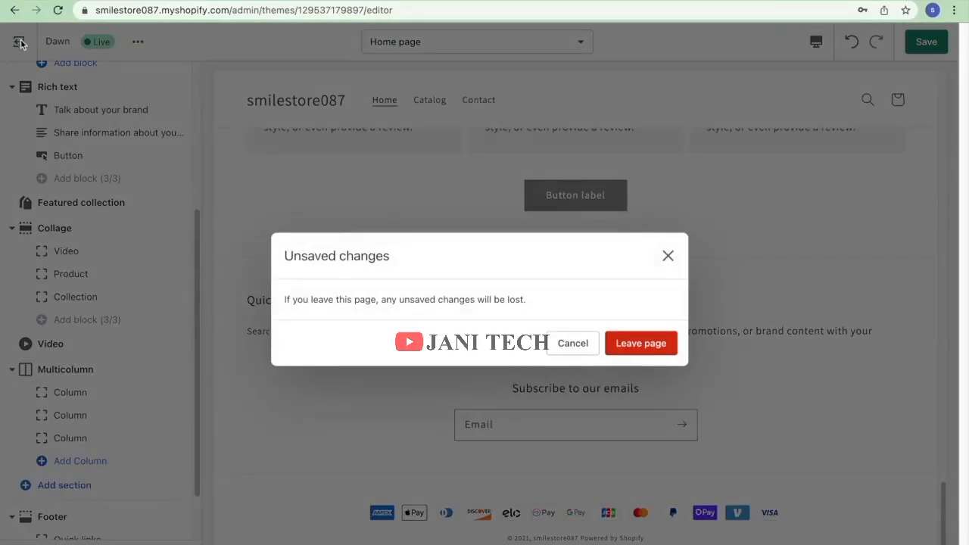
{"action": "left_click", "coordinate": [629, 343]}
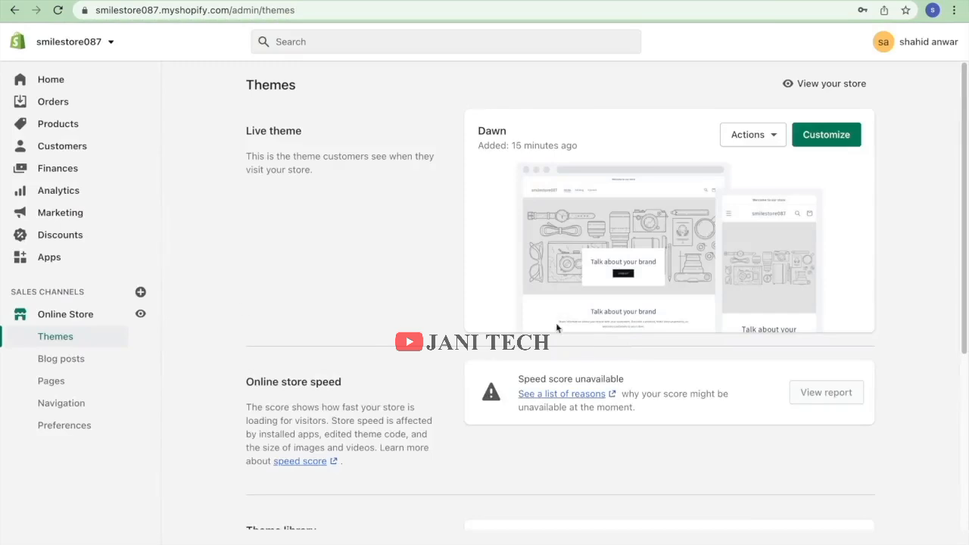
{"action": "scroll", "coordinate": [802, 156], "scroll_direction": "down", "scroll_amount": 1}
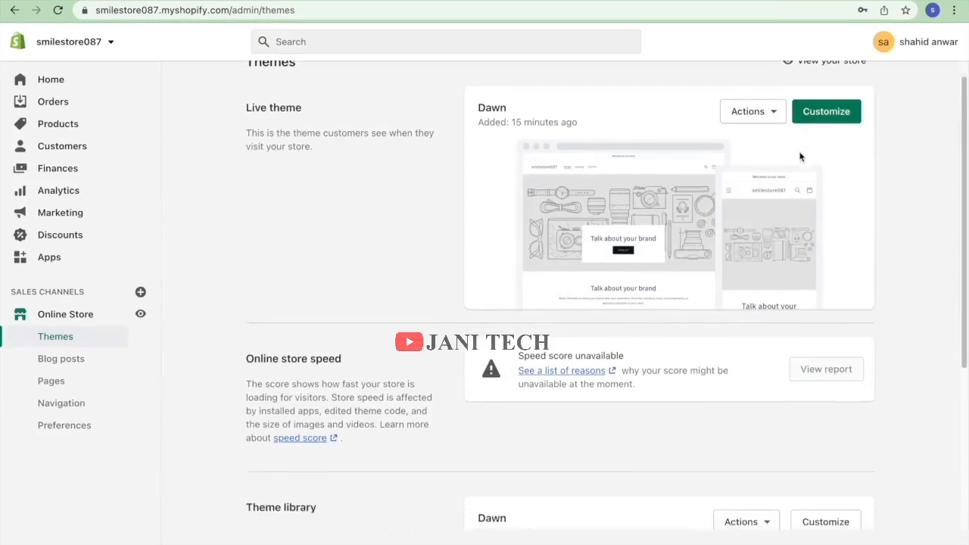
{"action": "scroll", "coordinate": [801, 156], "scroll_direction": "up", "scroll_amount": 1}
{"action": "scroll", "coordinate": [765, 153], "scroll_direction": "down", "scroll_amount": 4}
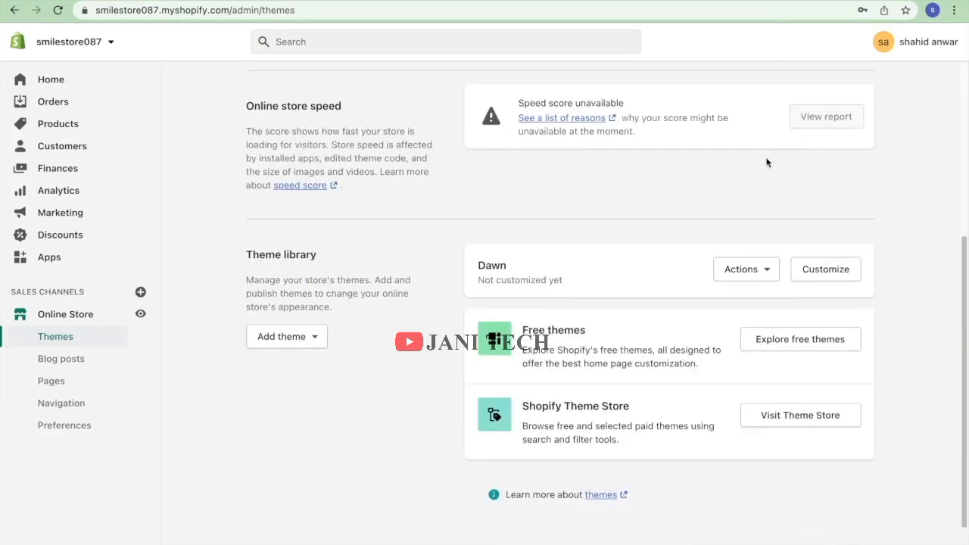
Add the free Supply theme to the theme library from the free themes gallery.
{"action": "left_click", "coordinate": [840, 342]}
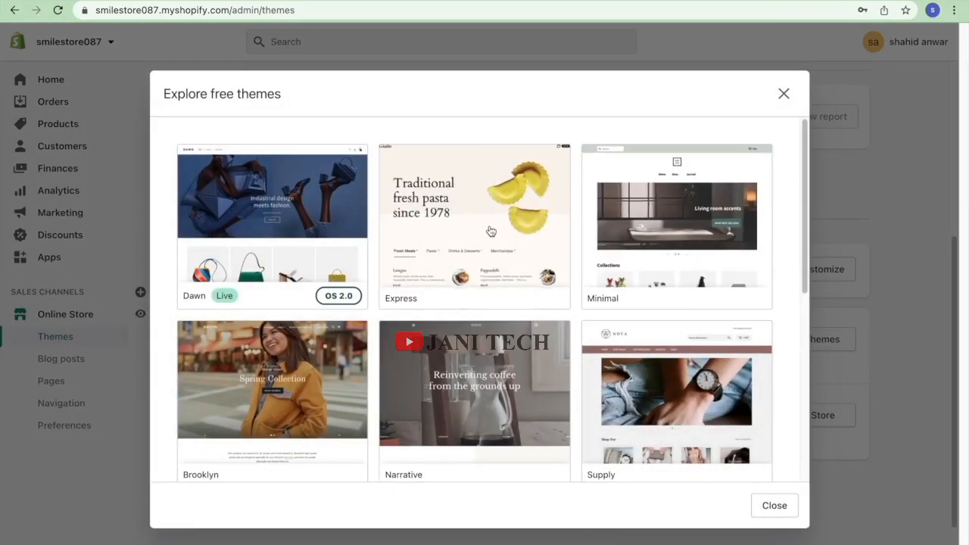
{"action": "scroll", "coordinate": [490, 231], "scroll_direction": "down", "scroll_amount": 3}
{"action": "left_click", "coordinate": [662, 171]}
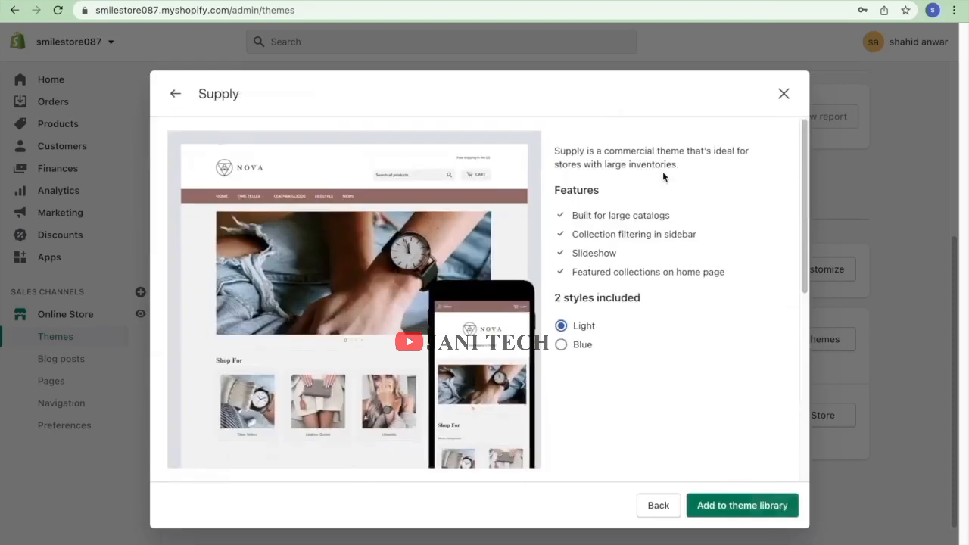
{"action": "left_click", "coordinate": [732, 500]}
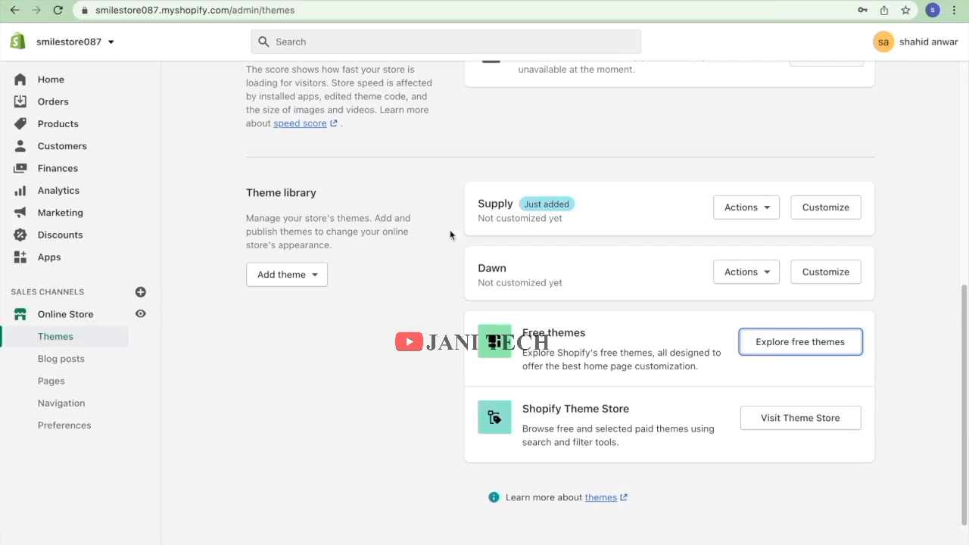
Publish the Supply theme from its Actions menu and confirm it as the live theme.
{"action": "left_click", "coordinate": [743, 208]}
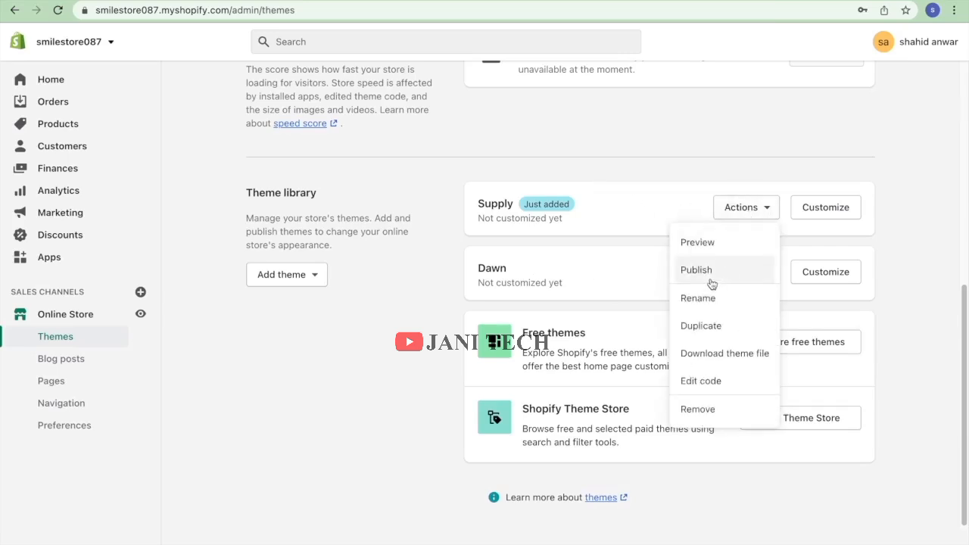
{"action": "left_click", "coordinate": [710, 279]}
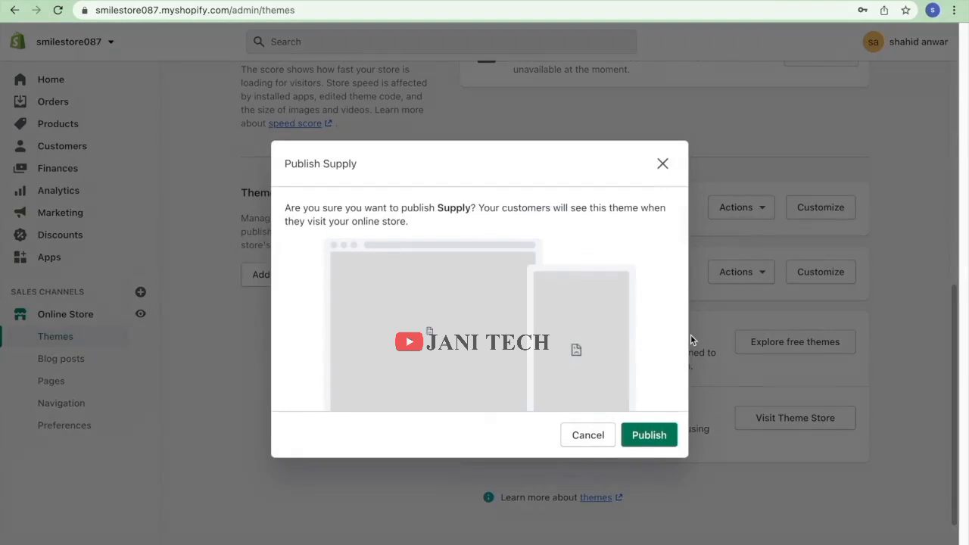
{"action": "left_click", "coordinate": [649, 437]}
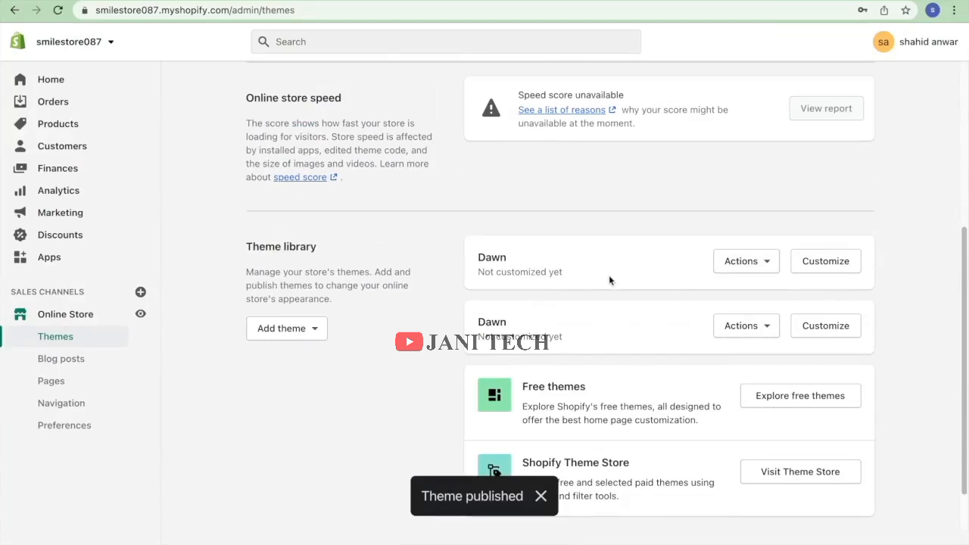
{"action": "left_click", "coordinate": [742, 261]}
{"action": "left_click", "coordinate": [833, 220]}
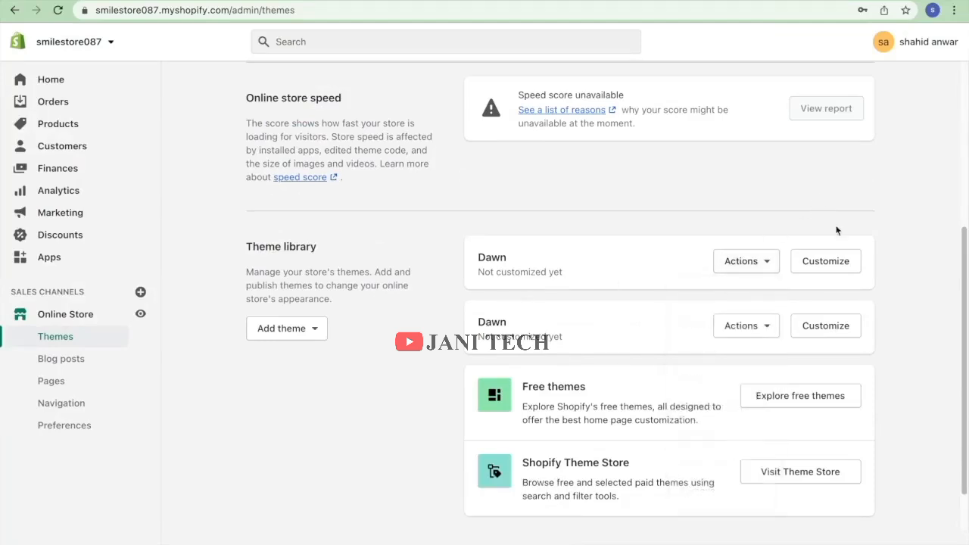
{"action": "left_click", "coordinate": [826, 261]}
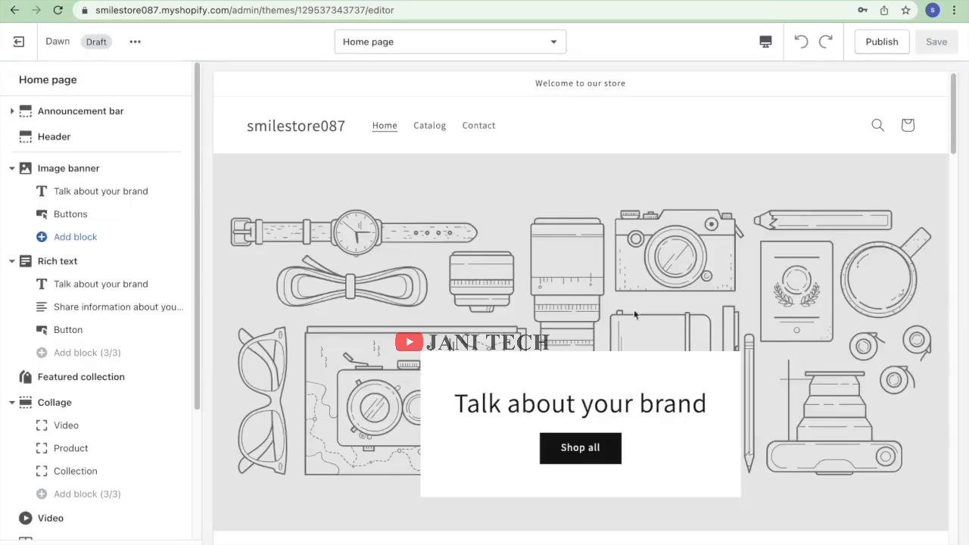
{"action": "scroll", "coordinate": [548, 263], "scroll_direction": "down", "scroll_amount": 8}
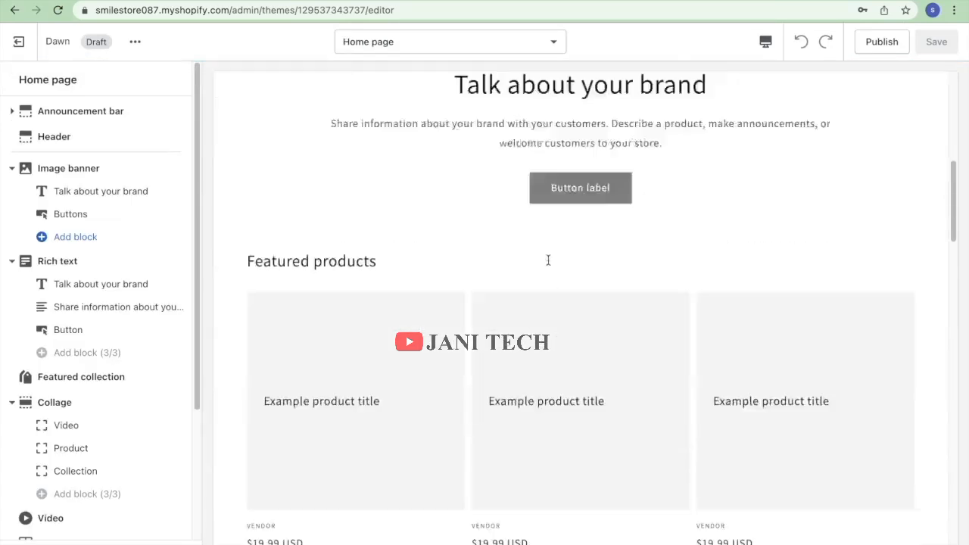
{"action": "scroll", "coordinate": [175, 339], "scroll_direction": "down", "scroll_amount": 3}
{"action": "scroll", "coordinate": [178, 335], "scroll_direction": "up", "scroll_amount": 3}
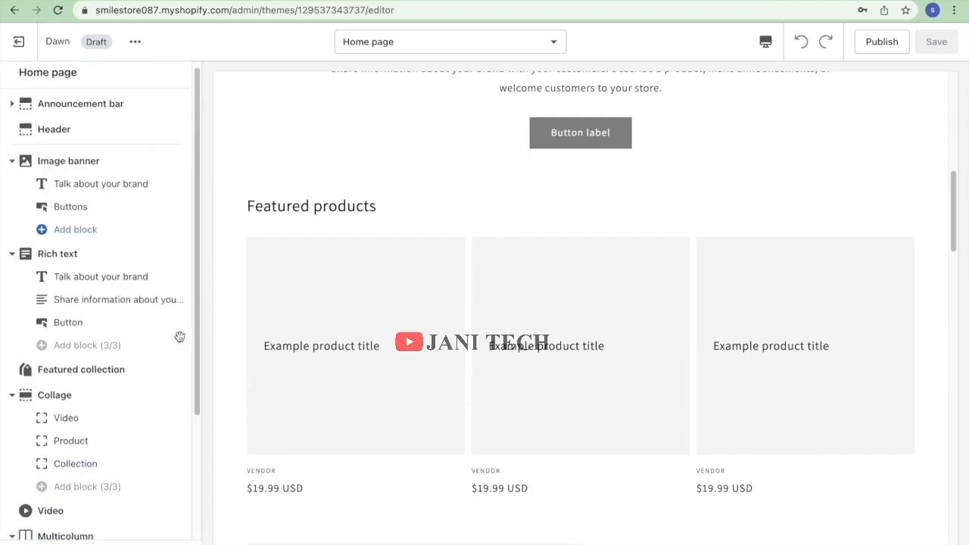
{"action": "left_click", "coordinate": [19, 42]}
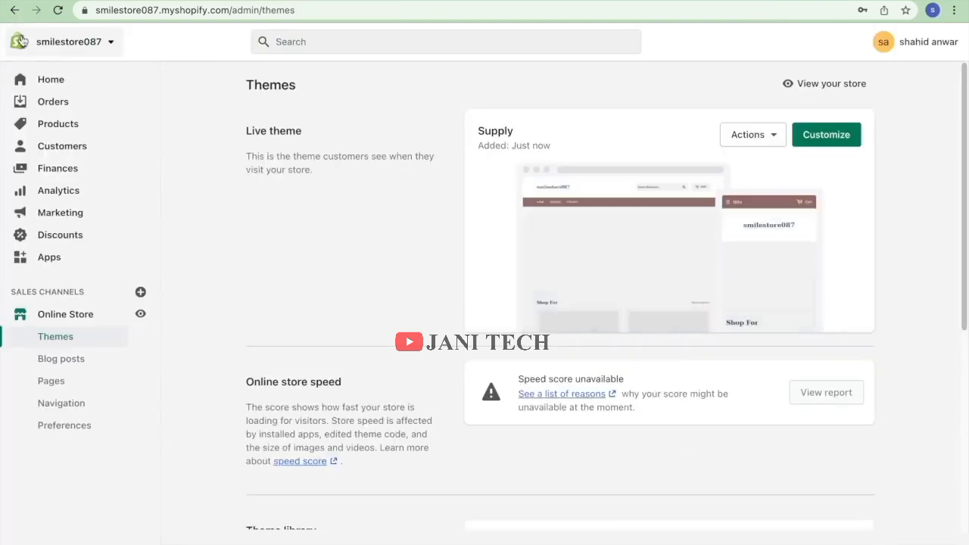
Launch the theme editor for the live Supply theme.
{"action": "scroll", "coordinate": [647, 303], "scroll_direction": "down", "scroll_amount": 1}
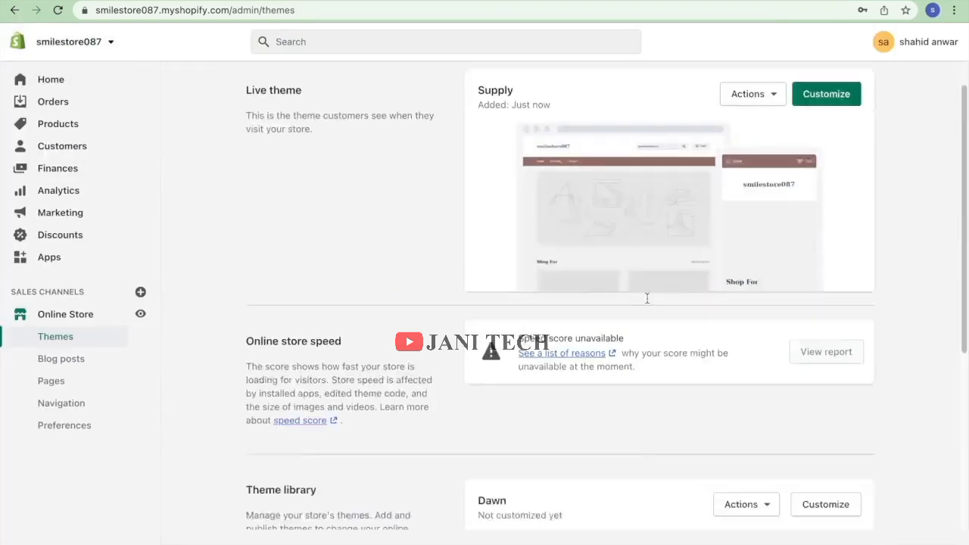
{"action": "scroll", "coordinate": [647, 304], "scroll_direction": "up", "scroll_amount": 1}
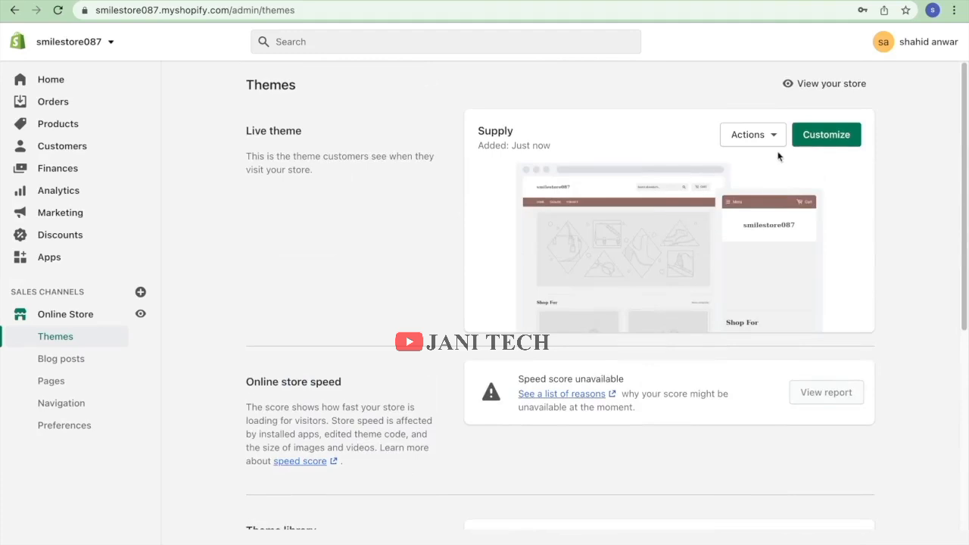
{"action": "left_click", "coordinate": [846, 144]}
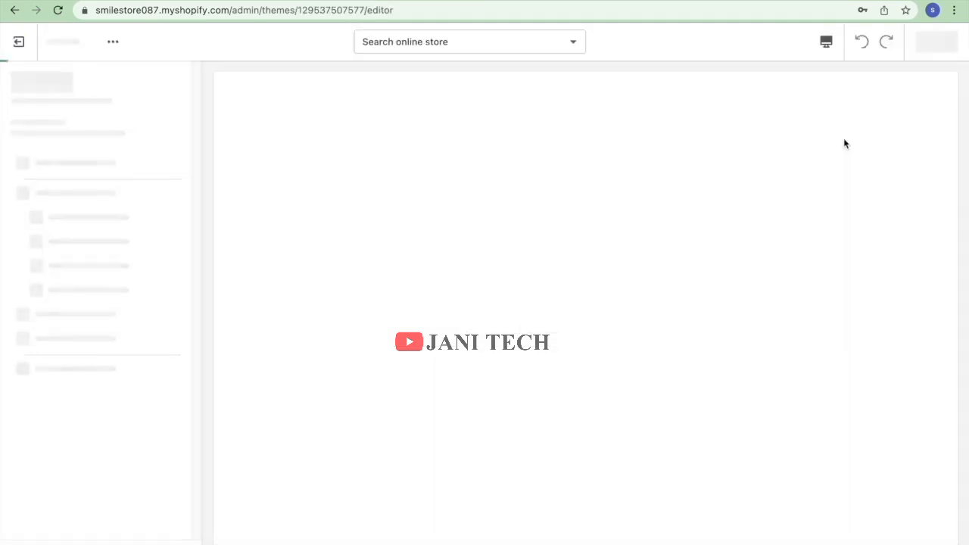
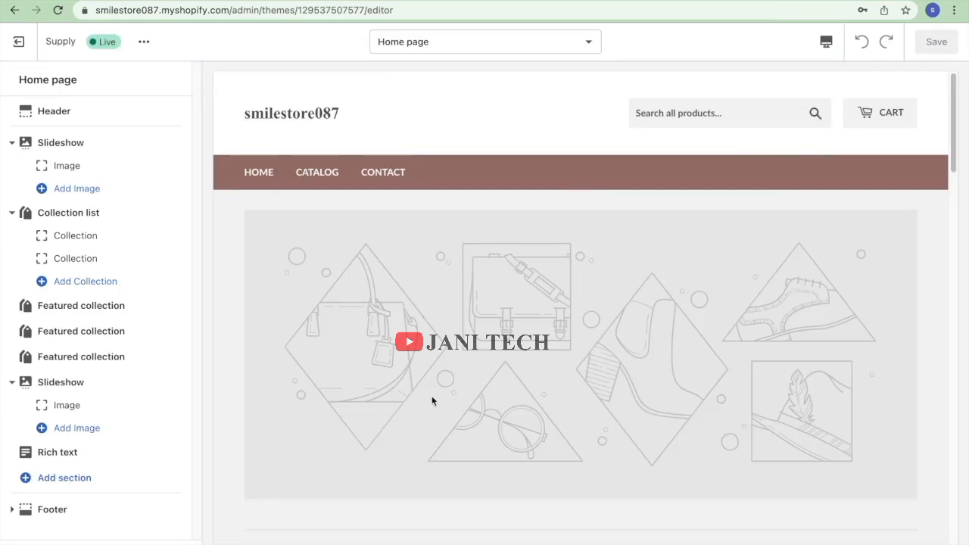
Open the Header settings, leave the header menu unchanged, and bring up the custom logo image library.
{"action": "scroll", "coordinate": [431, 401], "scroll_direction": "down", "scroll_amount": 15}
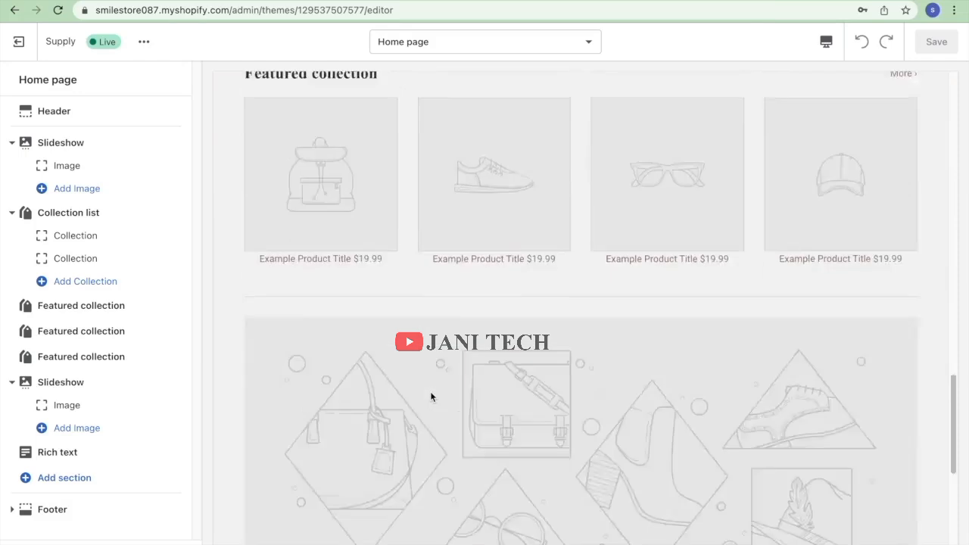
{"action": "scroll", "coordinate": [430, 394], "scroll_direction": "down", "scroll_amount": 5}
{"action": "scroll", "coordinate": [431, 391], "scroll_direction": "up", "scroll_amount": 20}
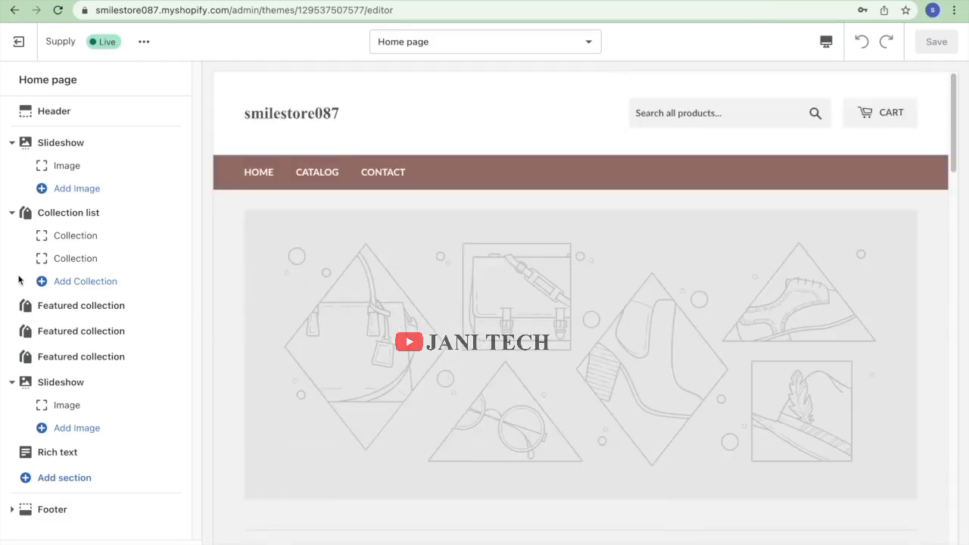
{"action": "left_click", "coordinate": [31, 110]}
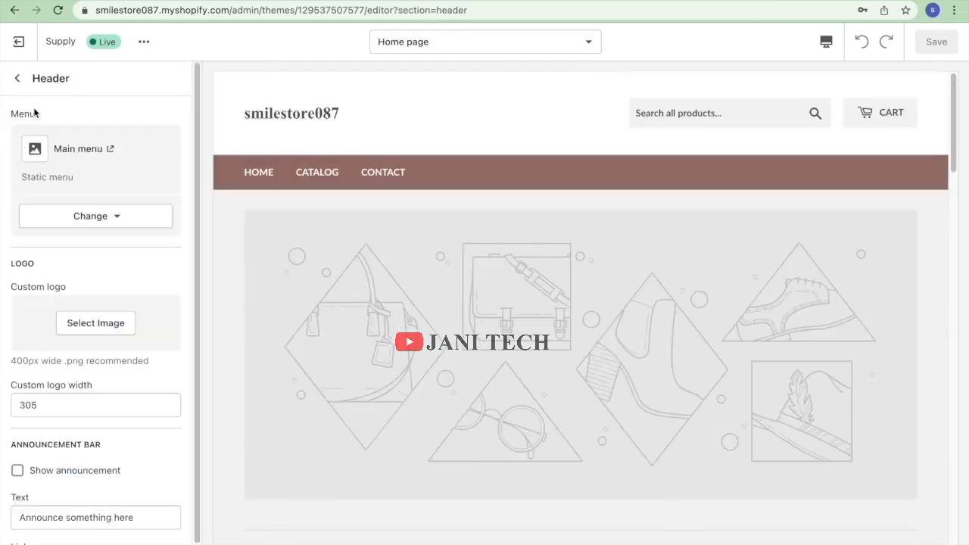
{"action": "left_click", "coordinate": [95, 221]}
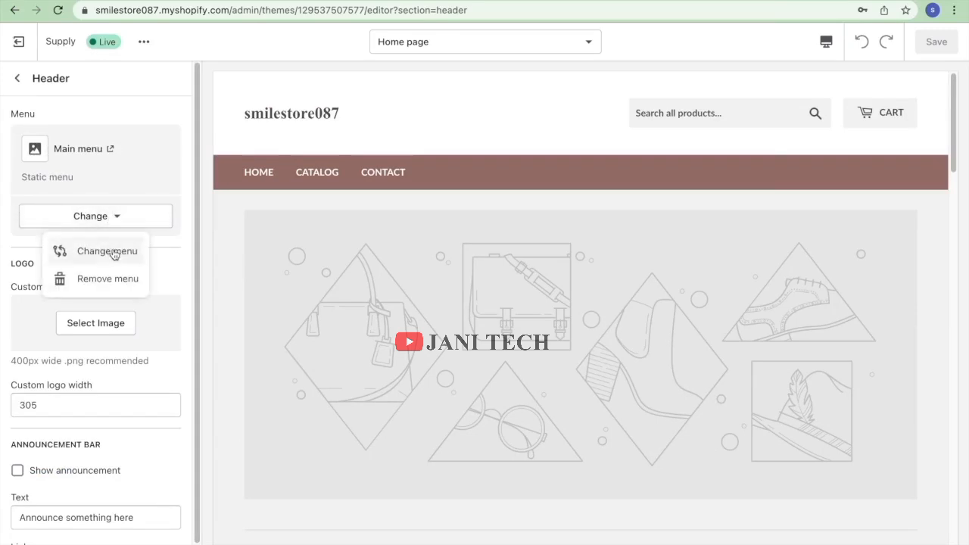
{"action": "left_click", "coordinate": [110, 251]}
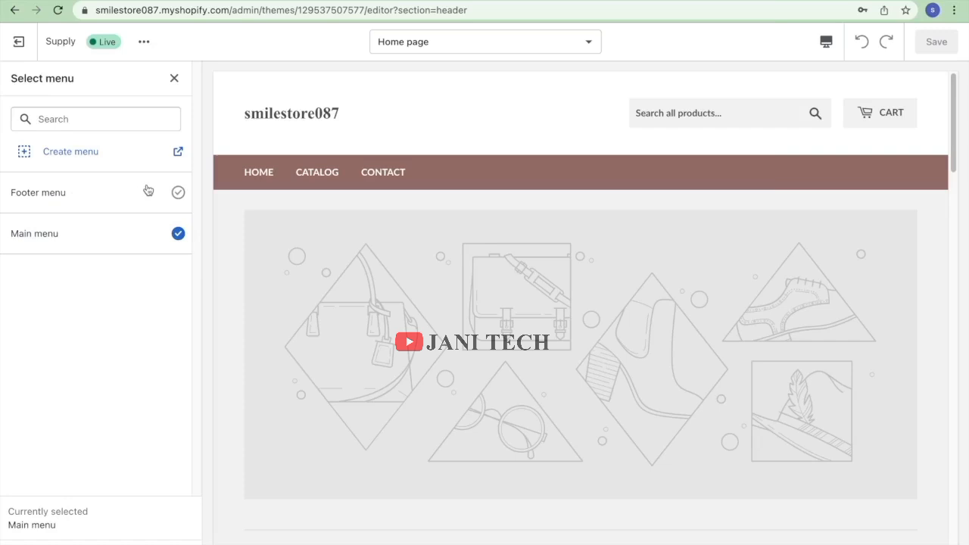
{"action": "left_click", "coordinate": [174, 78]}
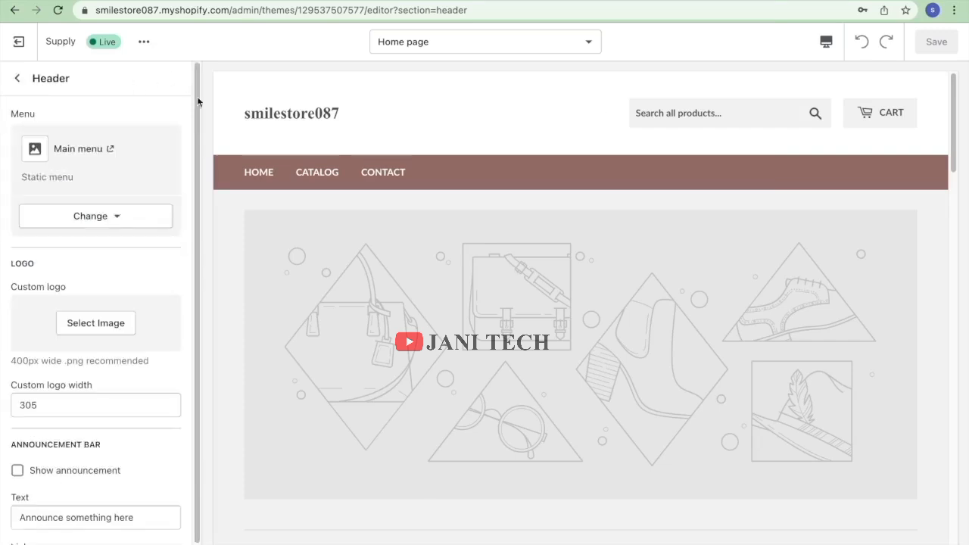
{"action": "scroll", "coordinate": [239, 226], "scroll_direction": "down", "scroll_amount": 2}
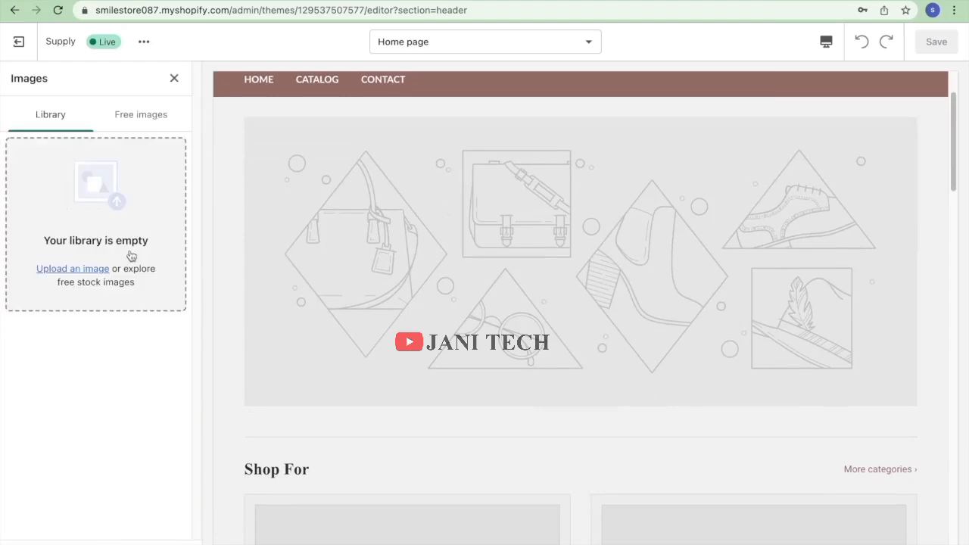
Choose the jade face roller photo from Free images > Staff Favorites as the header logo.
{"action": "left_click", "coordinate": [148, 119]}
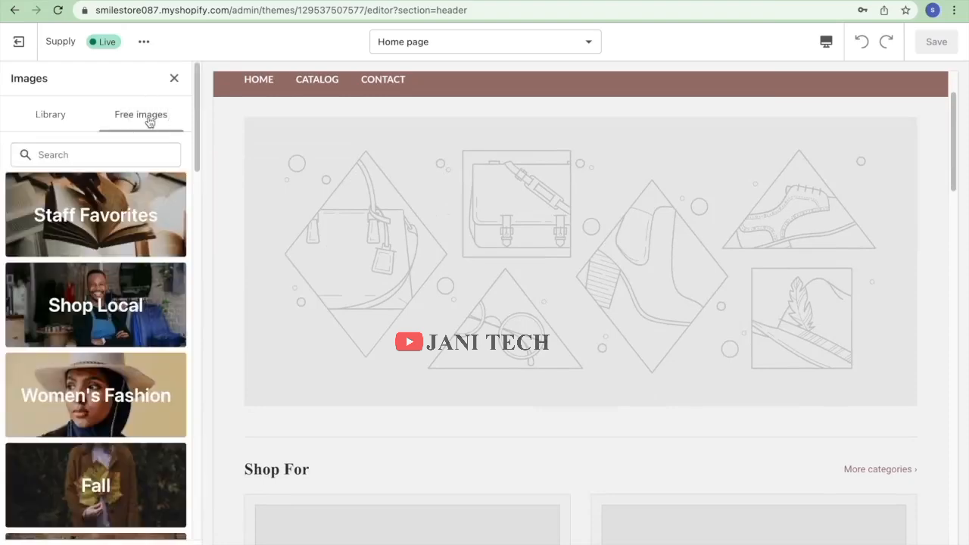
{"action": "left_click", "coordinate": [116, 221]}
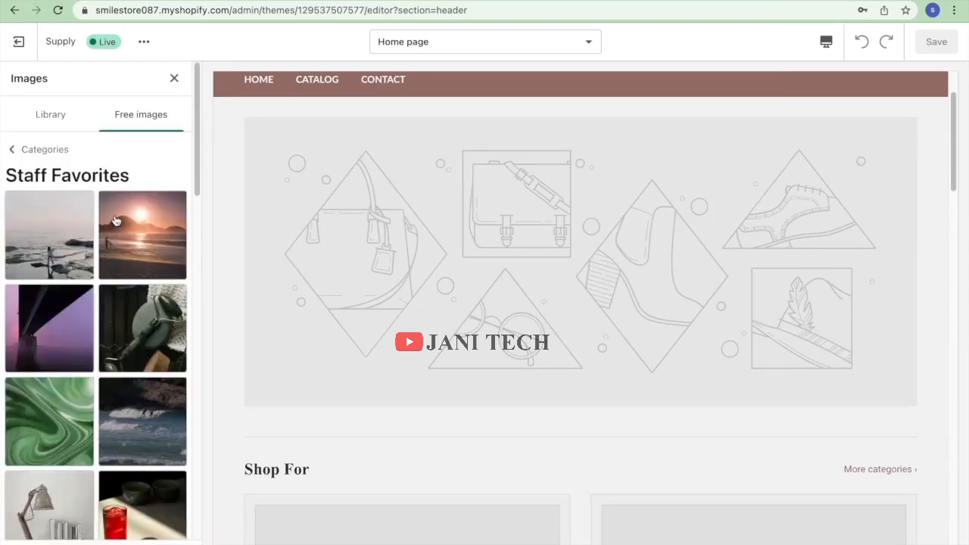
{"action": "scroll", "coordinate": [102, 239], "scroll_direction": "down", "scroll_amount": 5}
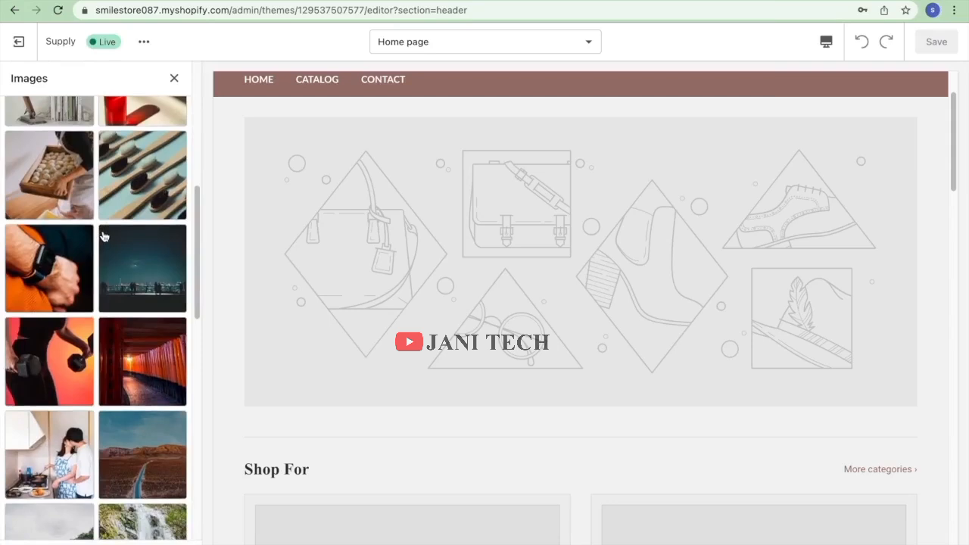
{"action": "scroll", "coordinate": [104, 237], "scroll_direction": "down", "scroll_amount": 4}
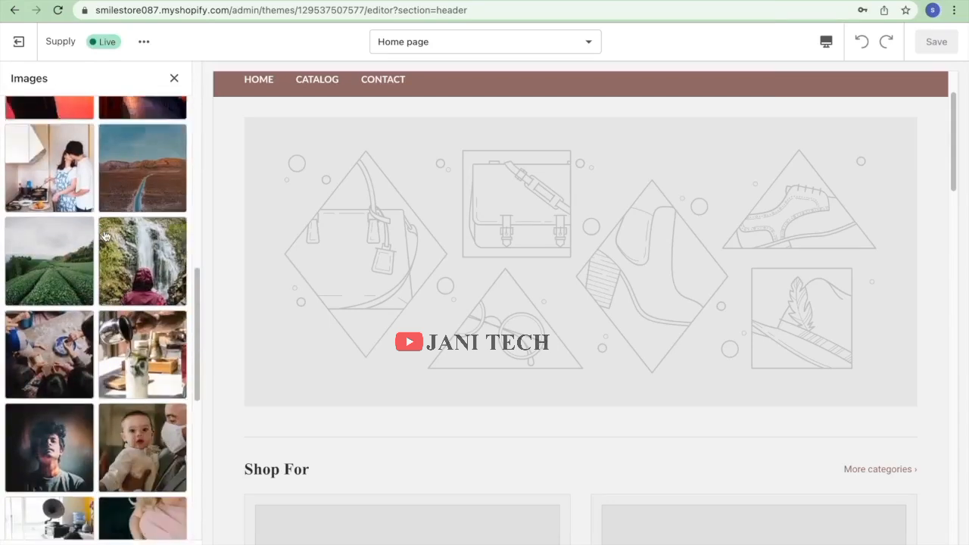
{"action": "scroll", "coordinate": [104, 236], "scroll_direction": "down", "scroll_amount": 4}
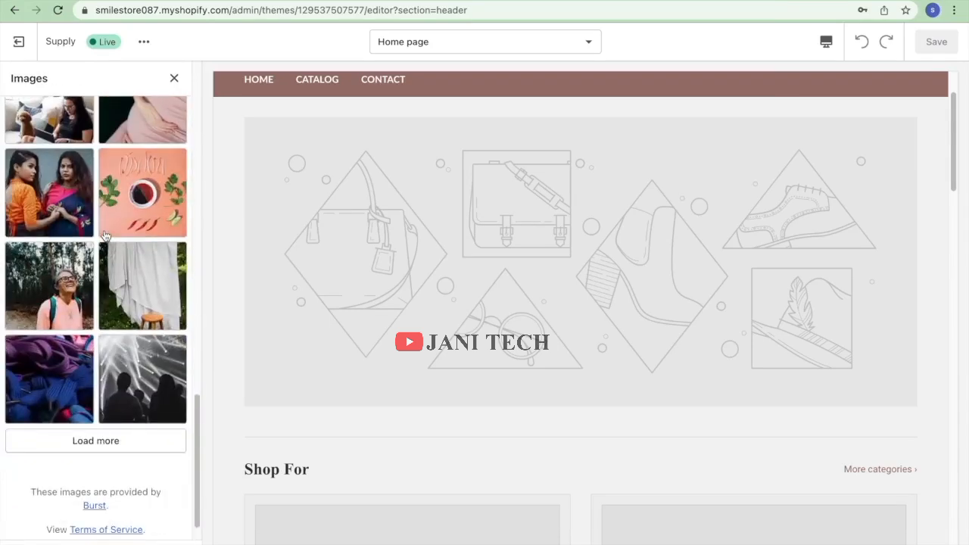
{"action": "scroll", "coordinate": [140, 216], "scroll_direction": "up", "scroll_amount": 12}
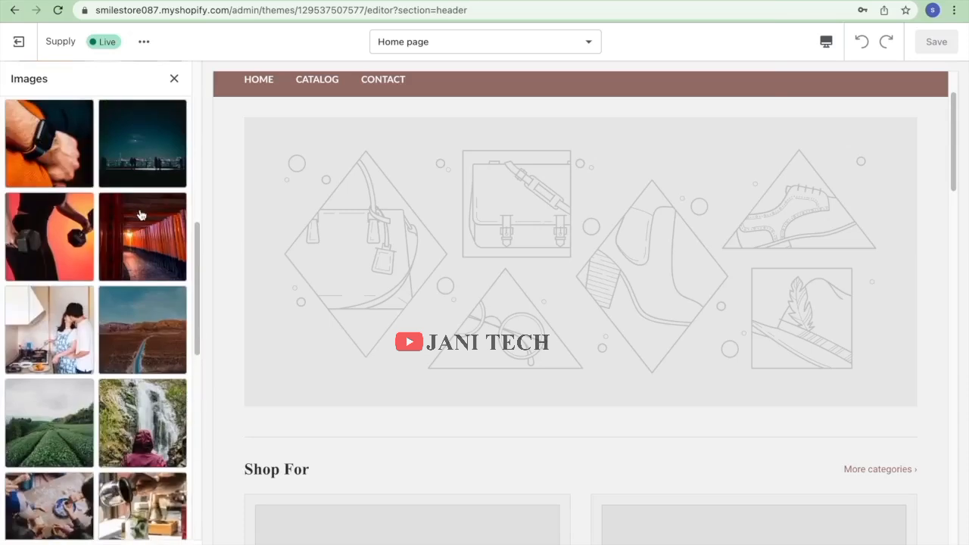
{"action": "left_click", "coordinate": [138, 329]}
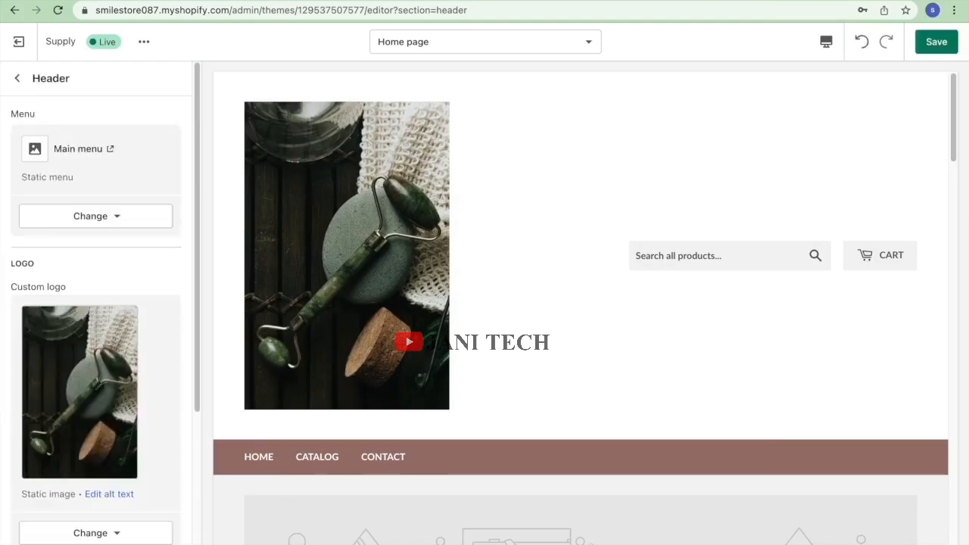
Set the custom logo width to 100 px.
{"action": "scroll", "coordinate": [273, 433], "scroll_direction": "down", "scroll_amount": 4}
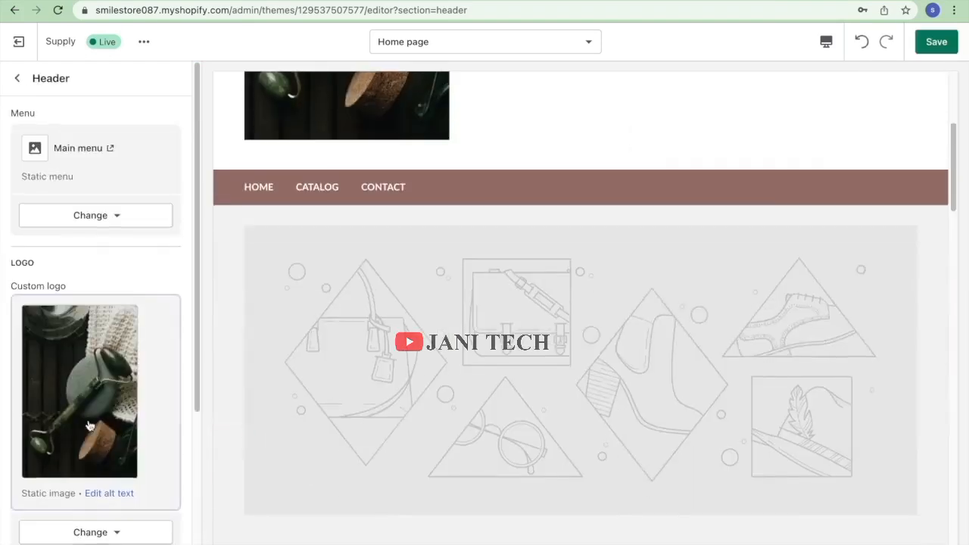
{"action": "scroll", "coordinate": [86, 426], "scroll_direction": "down", "scroll_amount": 3}
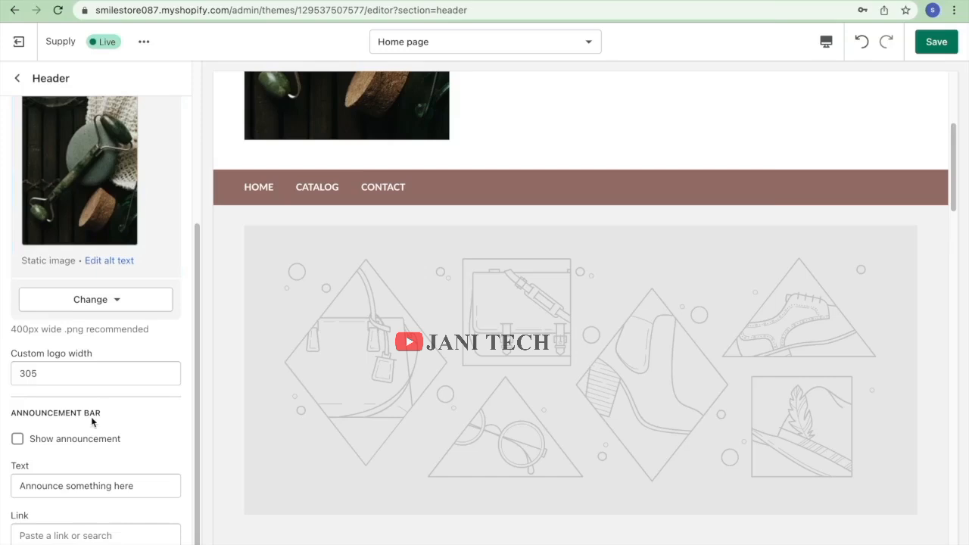
{"action": "left_click_drag", "start_coordinate": [51, 377], "coordinate": [1, 376]}
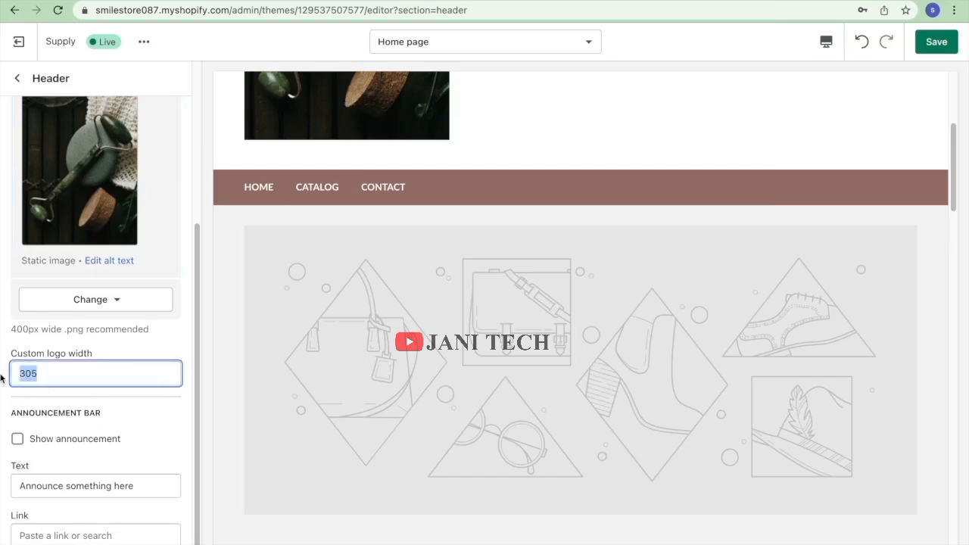
{"action": "type", "text": "200"}
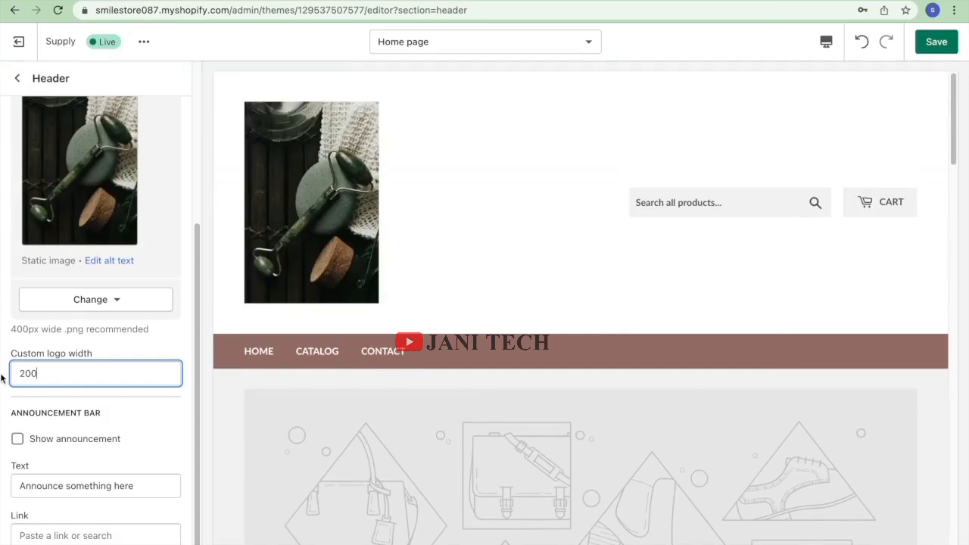
{"action": "left_click_drag", "start_coordinate": [42, 379], "coordinate": [2, 365]}
{"action": "type", "text": "1"}
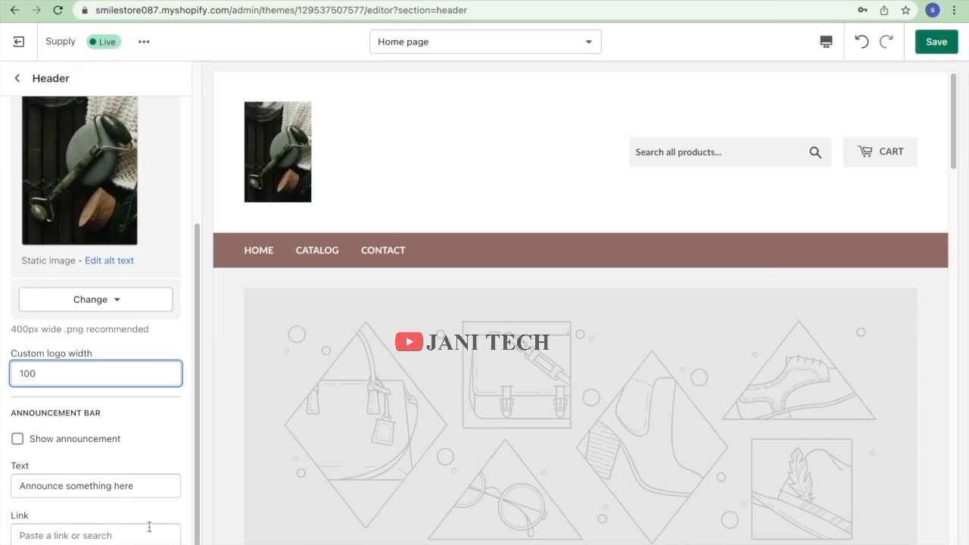
Set the announcement text to 'welcome to our store', save, and return to the section list.
{"action": "left_click", "coordinate": [96, 486]}
{"action": "type", "text": "welcome to our store"}
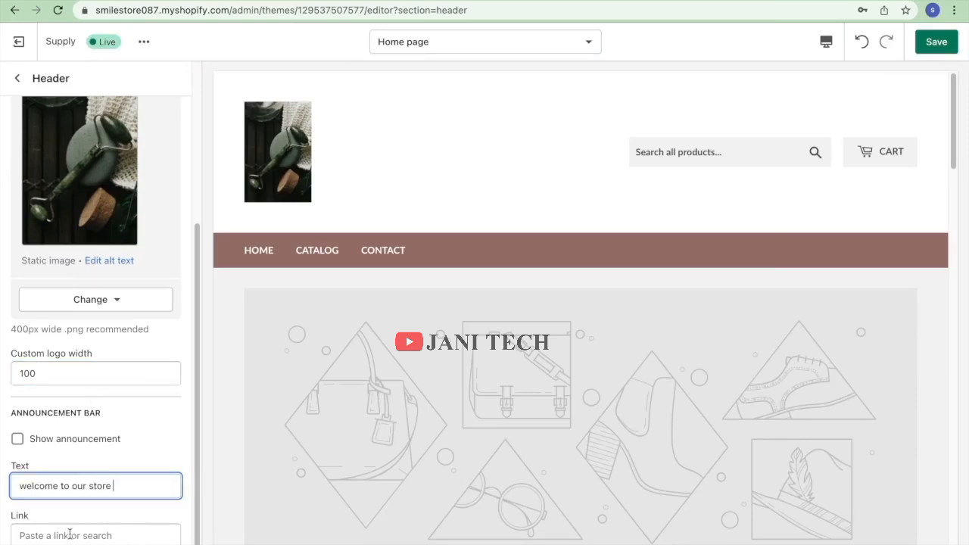
{"action": "left_click", "coordinate": [958, 40]}
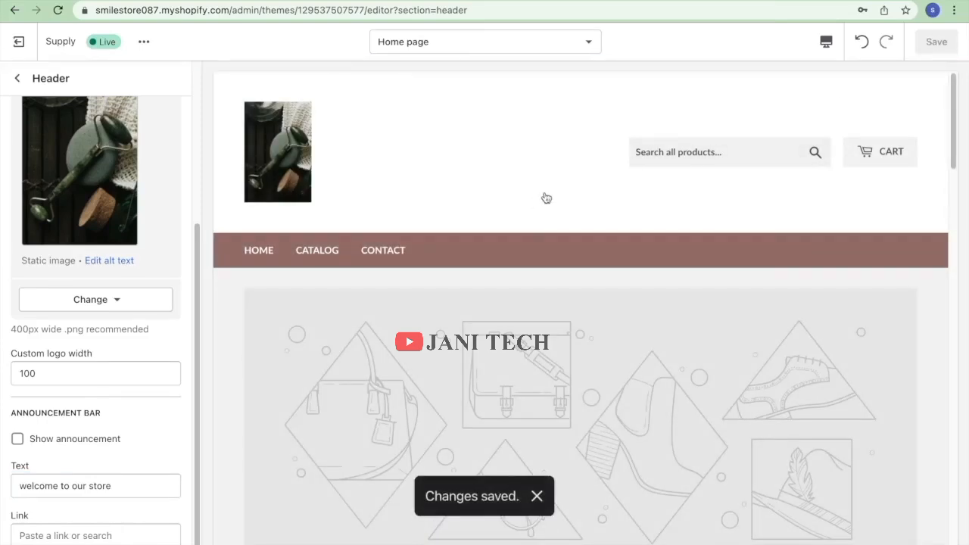
{"action": "left_click", "coordinate": [17, 79]}
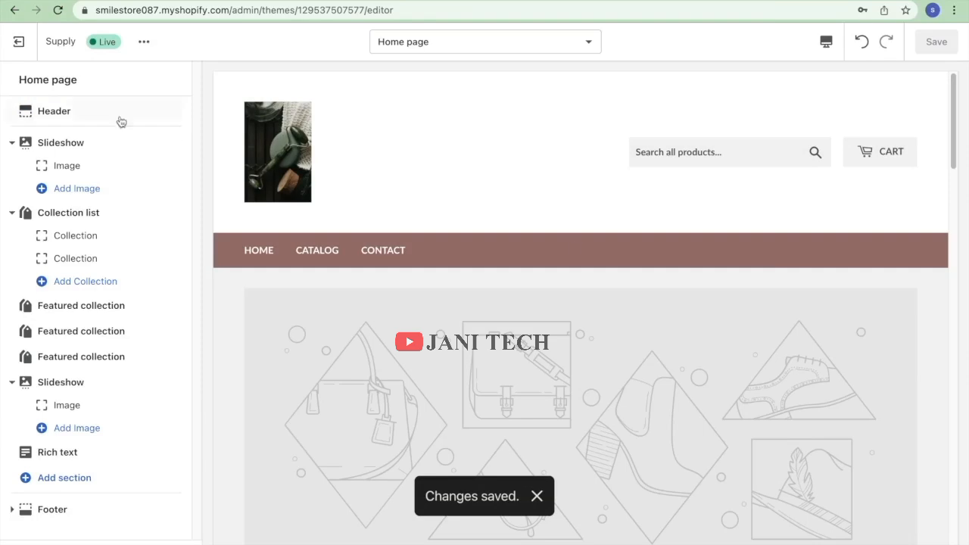
Set the slideshow transition time to 15 seconds and open the first slide's Image block.
{"action": "left_click", "coordinate": [87, 142]}
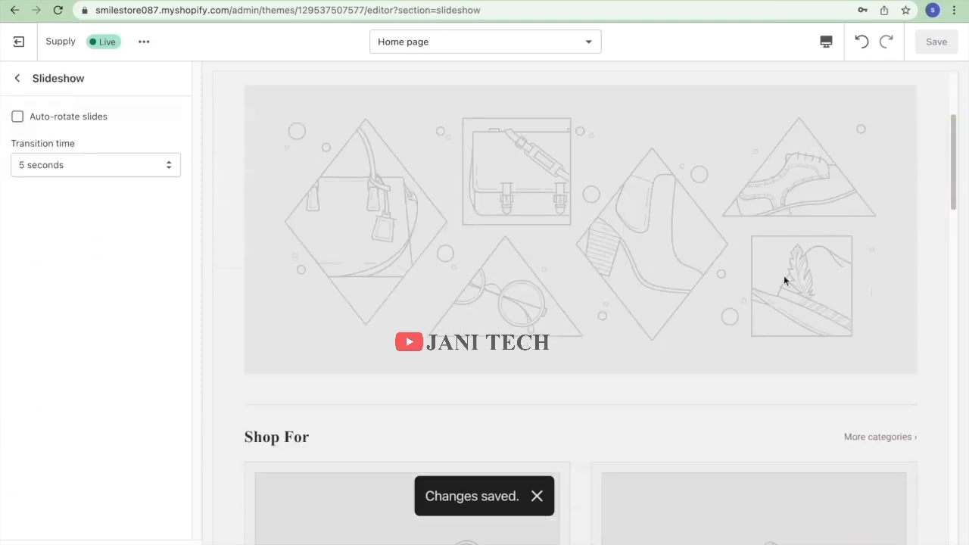
{"action": "left_click", "coordinate": [151, 164]}
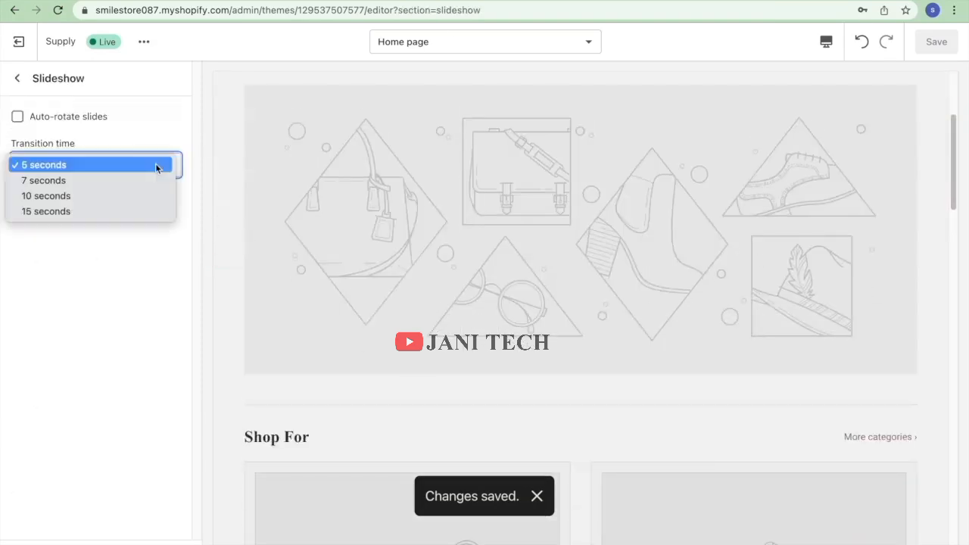
{"action": "left_click", "coordinate": [106, 210]}
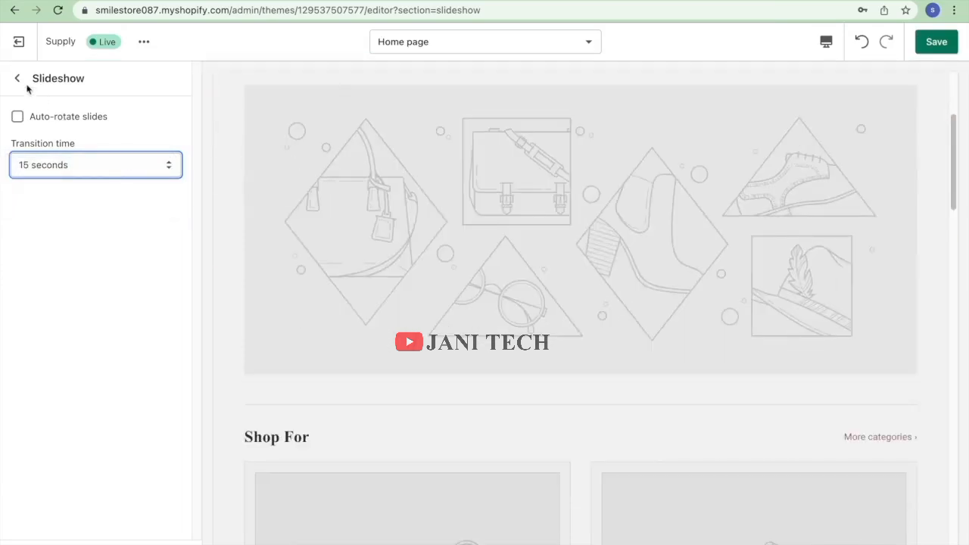
{"action": "left_click", "coordinate": [14, 80]}
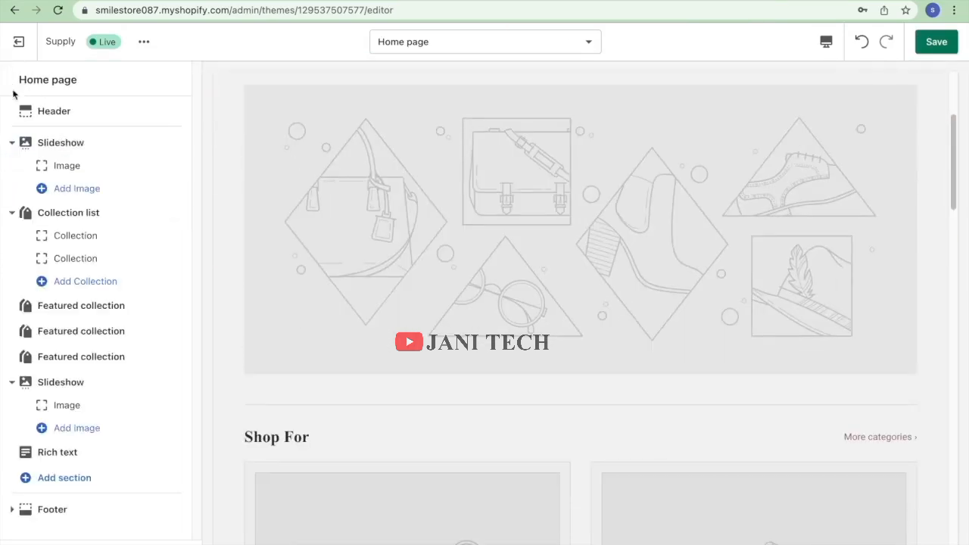
{"action": "left_click", "coordinate": [94, 166]}
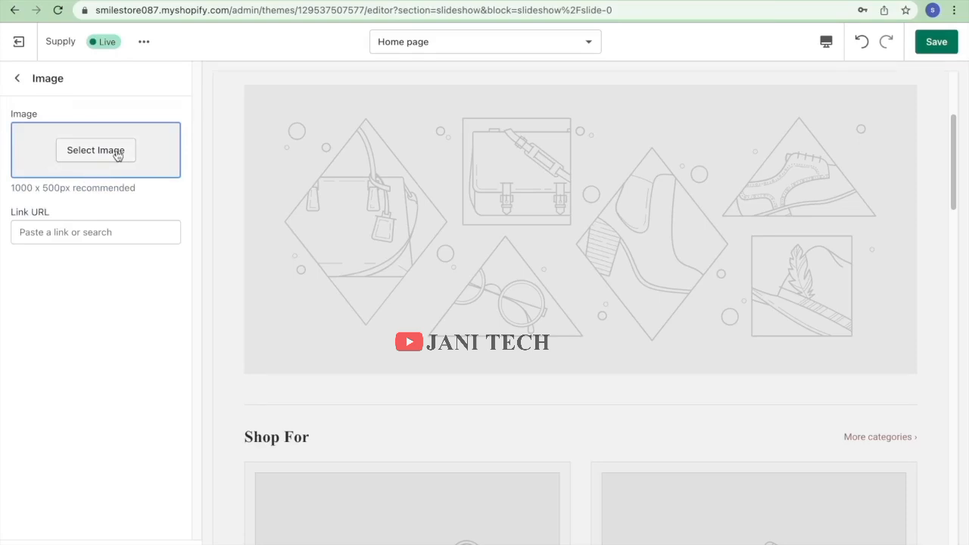
Pick the clothing-store photo from the free Shopping & Sale images for the first slide.
{"action": "left_click", "coordinate": [117, 153]}
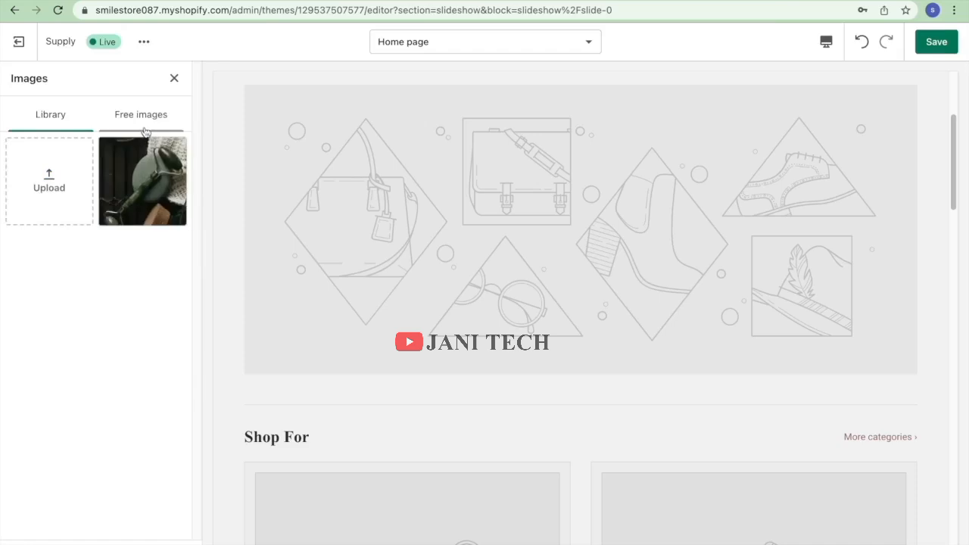
{"action": "left_click", "coordinate": [142, 134]}
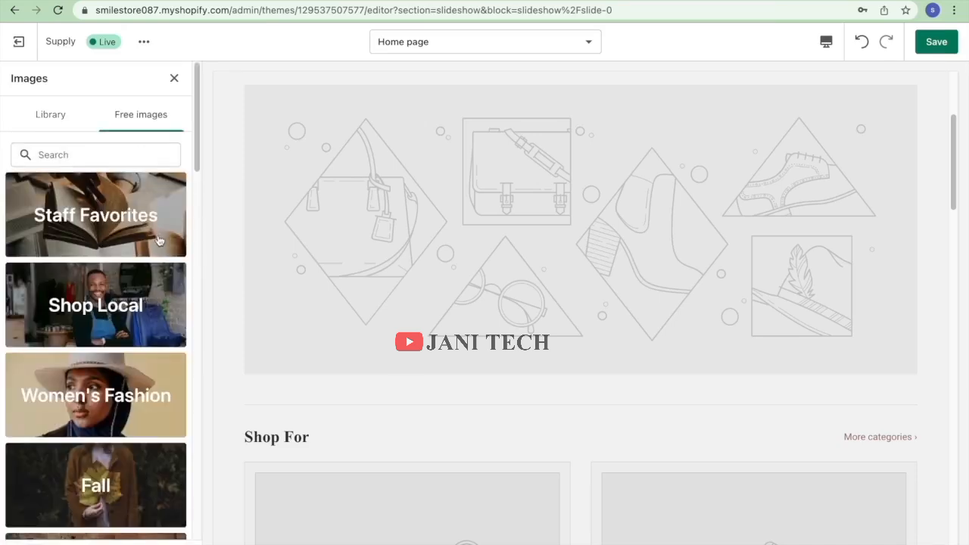
{"action": "scroll", "coordinate": [132, 345], "scroll_direction": "down", "scroll_amount": 10}
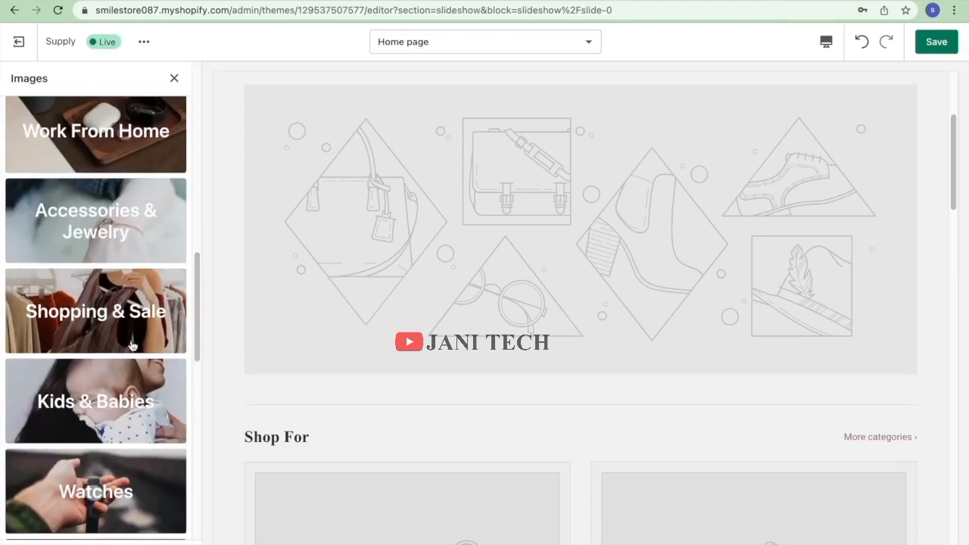
{"action": "scroll", "coordinate": [113, 356], "scroll_direction": "down", "scroll_amount": 2}
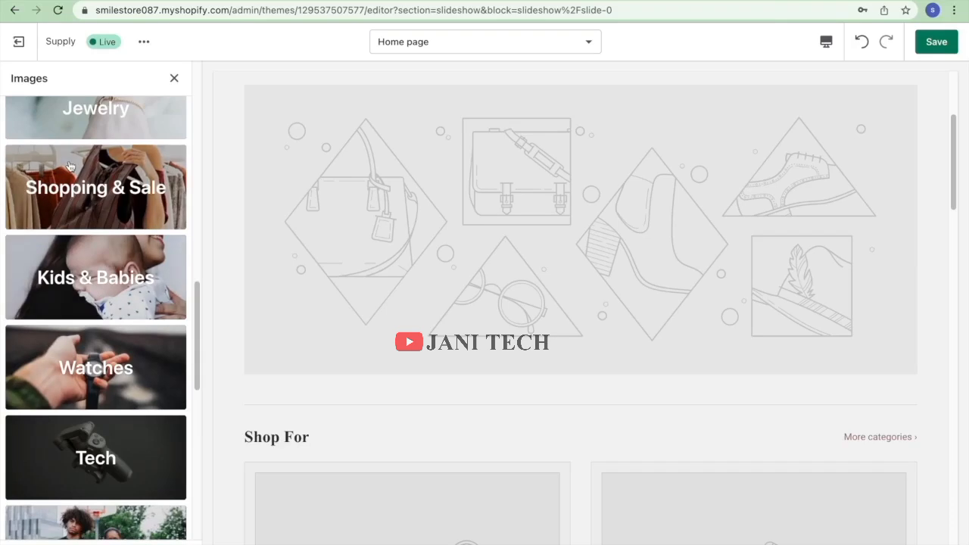
{"action": "left_click", "coordinate": [84, 187]}
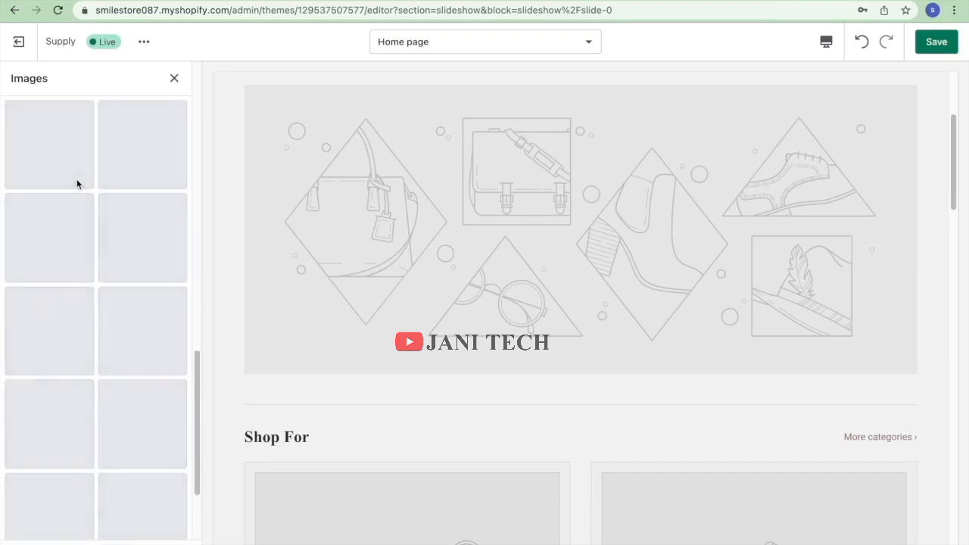
{"action": "scroll", "coordinate": [65, 212], "scroll_direction": "down", "scroll_amount": 3}
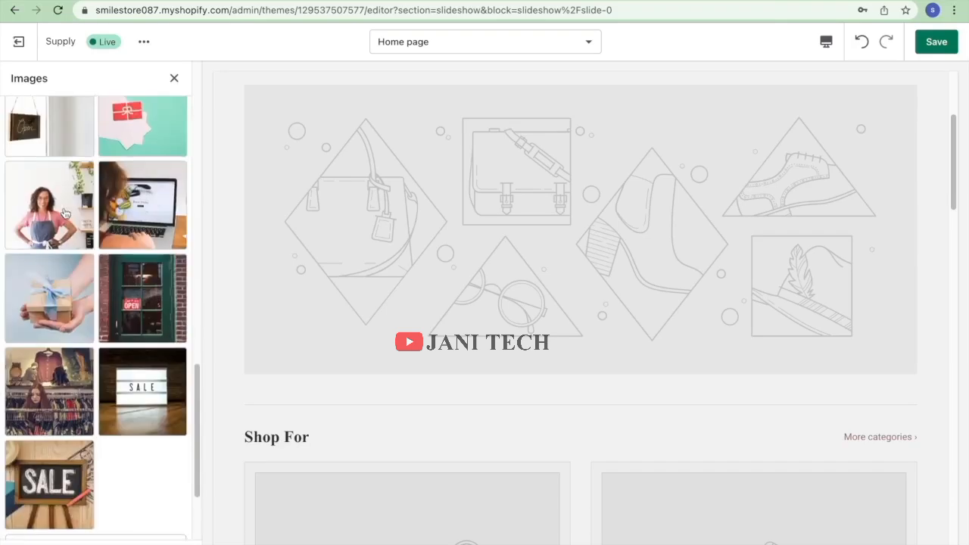
{"action": "left_click", "coordinate": [43, 328]}
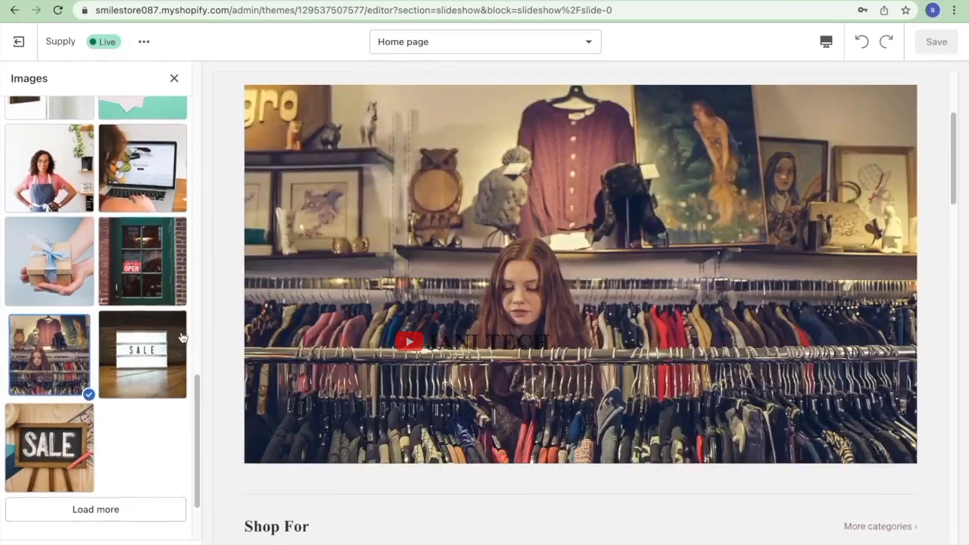
Confirm the clothing-store photo as the slide image and save the theme.
{"action": "scroll", "coordinate": [182, 338], "scroll_direction": "up", "scroll_amount": 5}
{"action": "scroll", "coordinate": [182, 338], "scroll_direction": "up", "scroll_amount": 5}
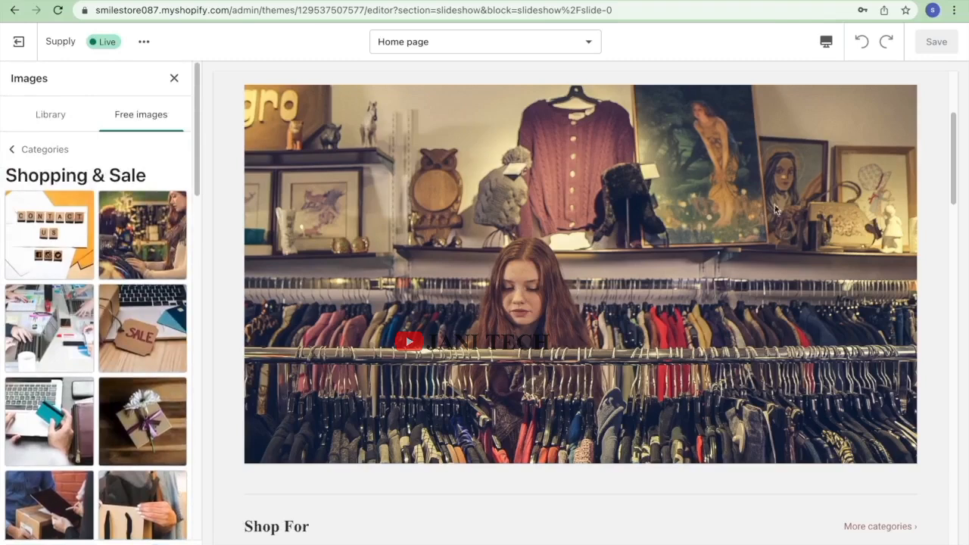
{"action": "scroll", "coordinate": [505, 259], "scroll_direction": "up", "scroll_amount": 3}
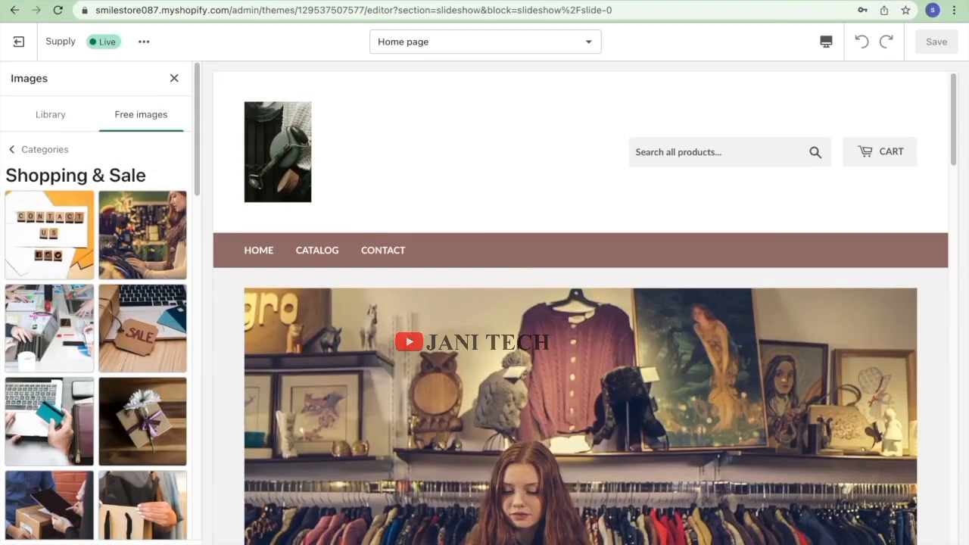
{"action": "scroll", "coordinate": [161, 397], "scroll_direction": "down", "scroll_amount": 10}
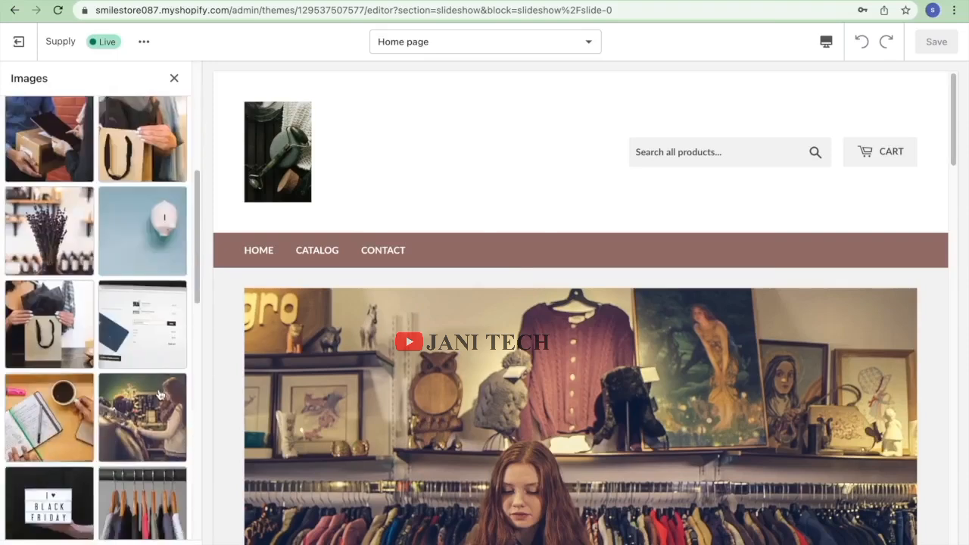
{"action": "left_click", "coordinate": [160, 397]}
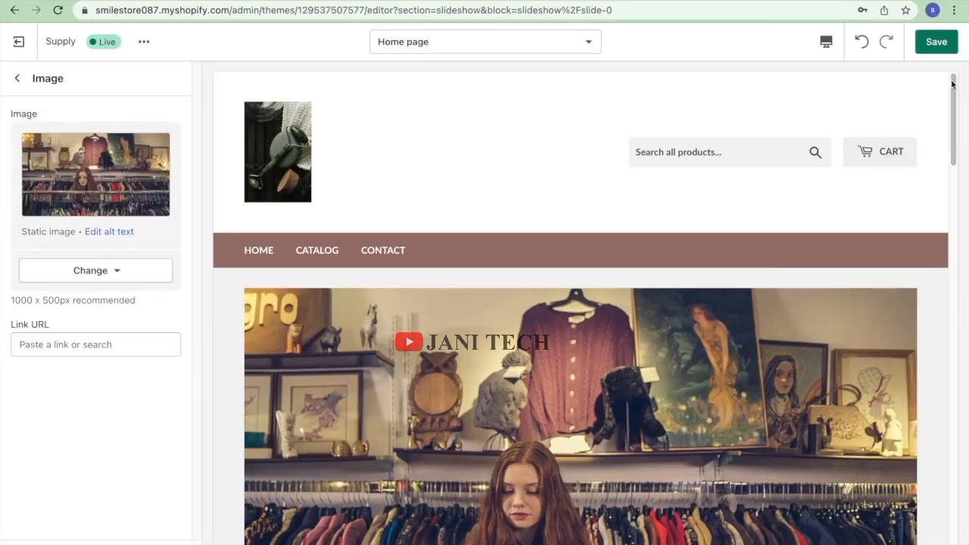
{"action": "left_click", "coordinate": [944, 44]}
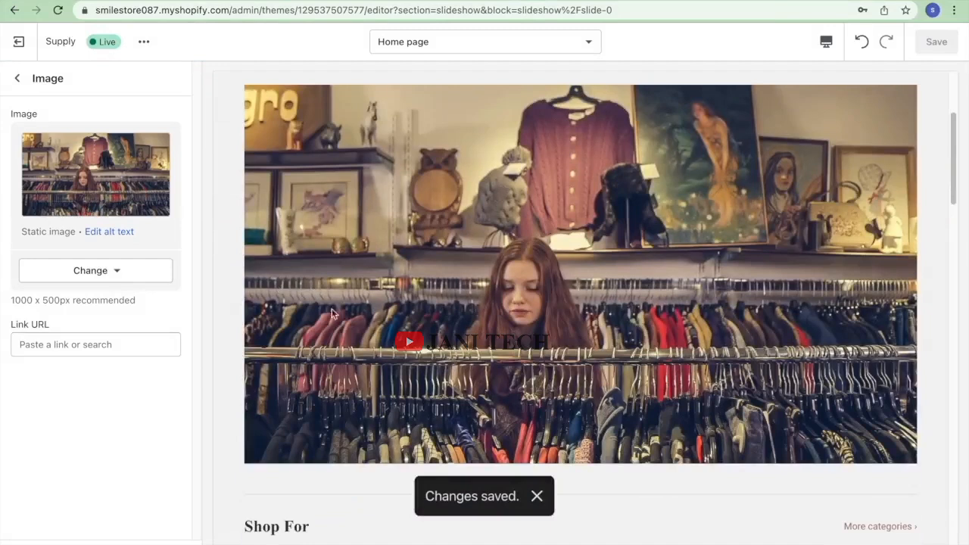
Add a third Collection block to the homepage Shop For collection list.
{"action": "left_click", "coordinate": [18, 80]}
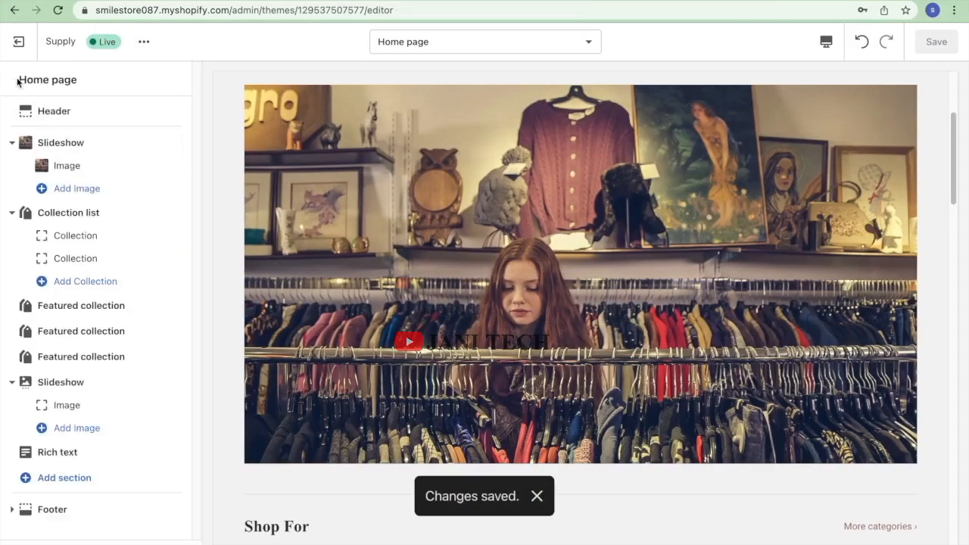
{"action": "scroll", "coordinate": [446, 416], "scroll_direction": "down", "scroll_amount": 10}
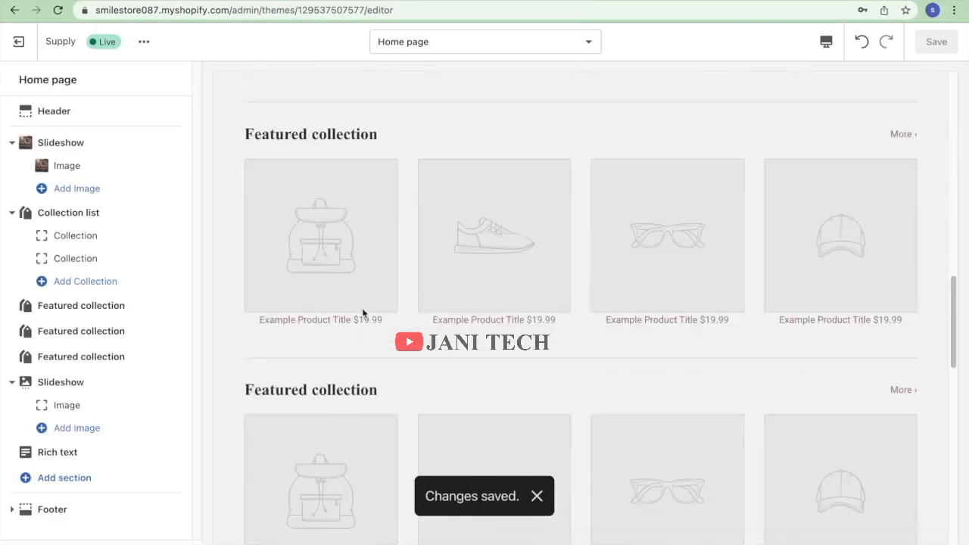
{"action": "scroll", "coordinate": [472, 305], "scroll_direction": "up", "scroll_amount": 7}
{"action": "scroll", "coordinate": [394, 316], "scroll_direction": "up", "scroll_amount": 6}
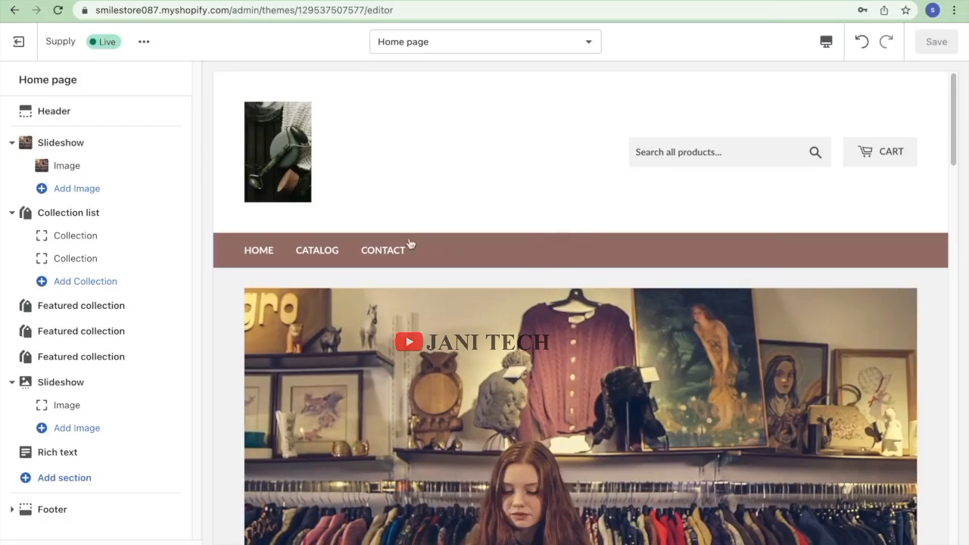
{"action": "left_click", "coordinate": [112, 282]}
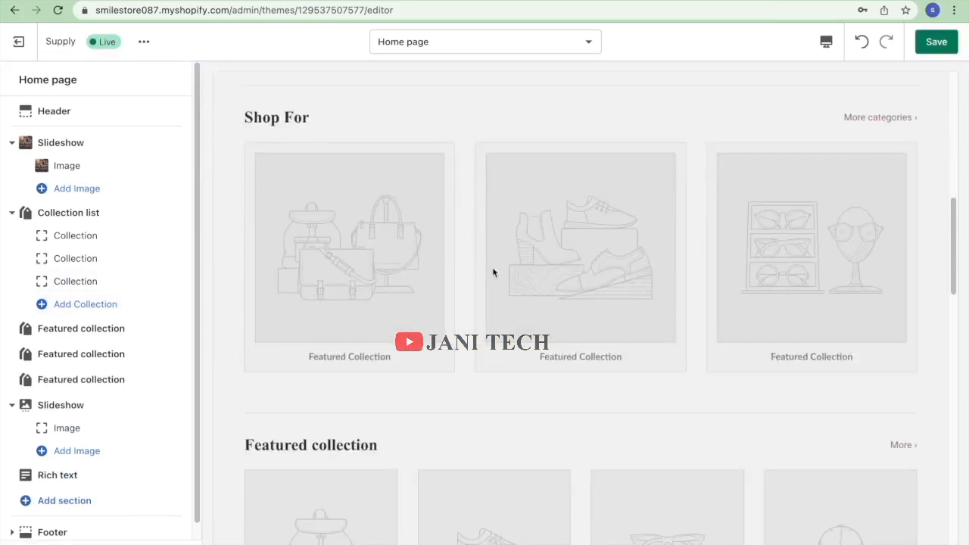
{"action": "scroll", "coordinate": [467, 356], "scroll_direction": "down", "scroll_amount": 5}
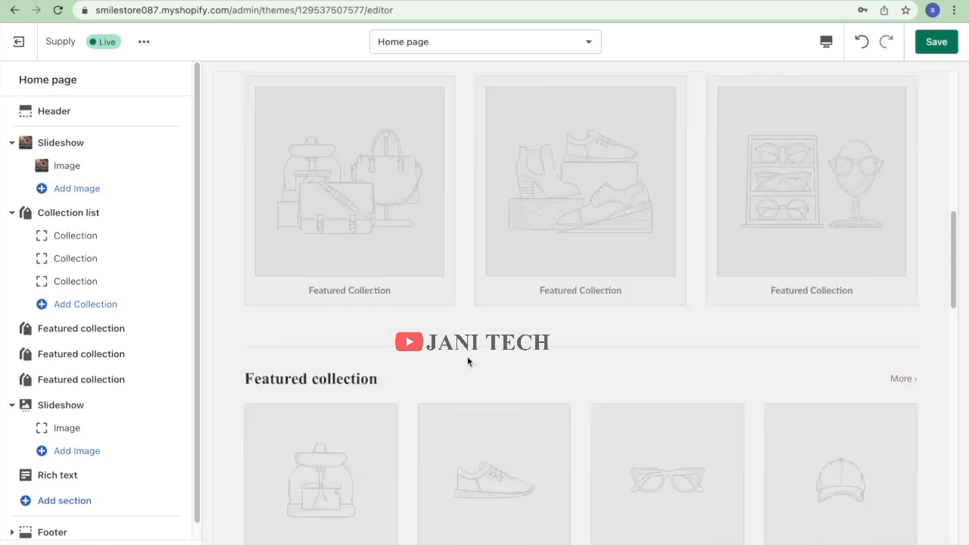
{"action": "scroll", "coordinate": [504, 352], "scroll_direction": "down", "scroll_amount": 10}
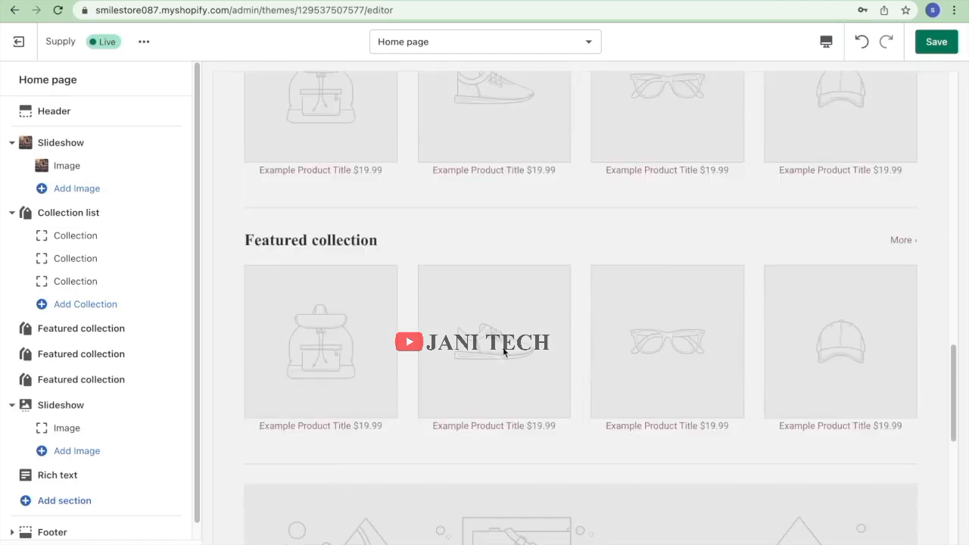
{"action": "scroll", "coordinate": [503, 351], "scroll_direction": "up", "scroll_amount": 6}
{"action": "scroll", "coordinate": [439, 318], "scroll_direction": "down", "scroll_amount": 2}
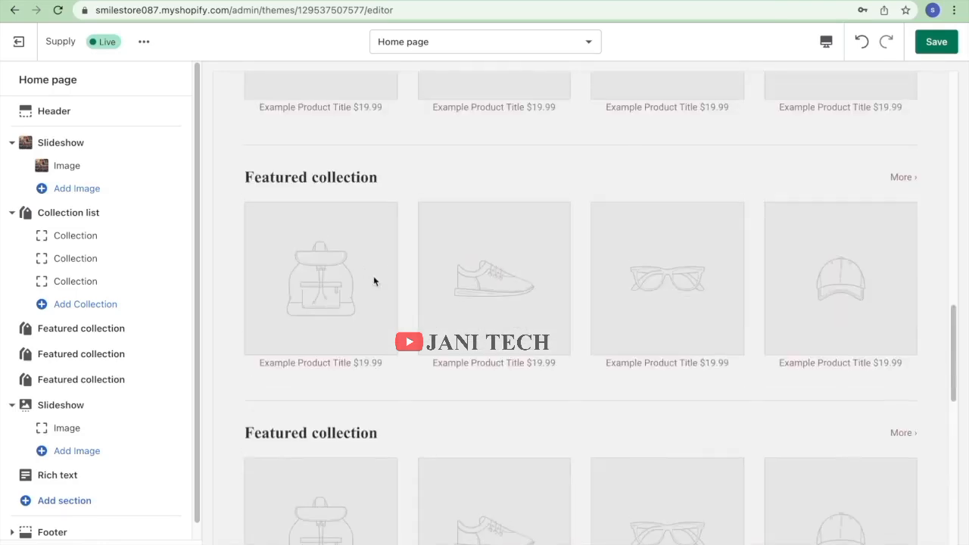
Open the first Collection block's collection picker and start a new collection in a separate tab.
{"action": "left_click", "coordinate": [76, 236]}
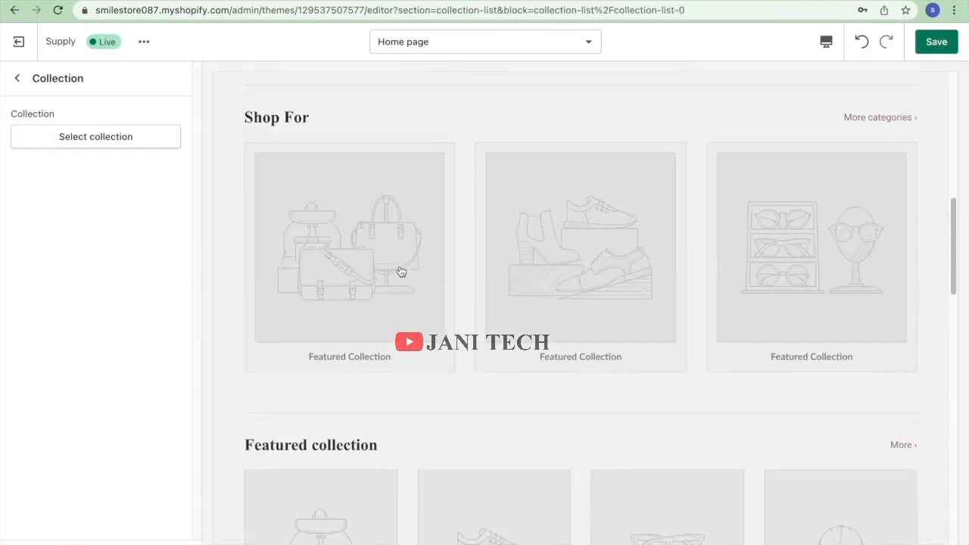
{"action": "left_click", "coordinate": [72, 141]}
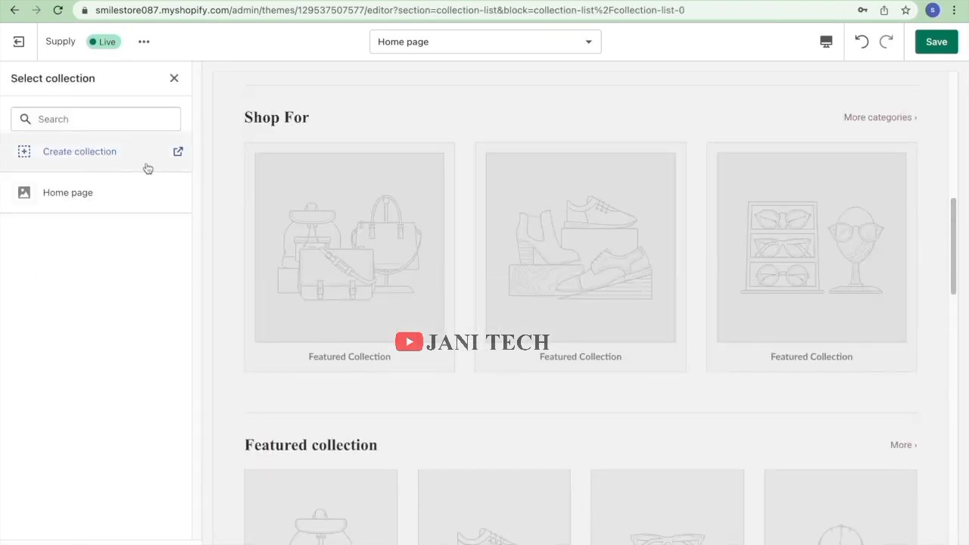
{"action": "left_click", "coordinate": [79, 151]}
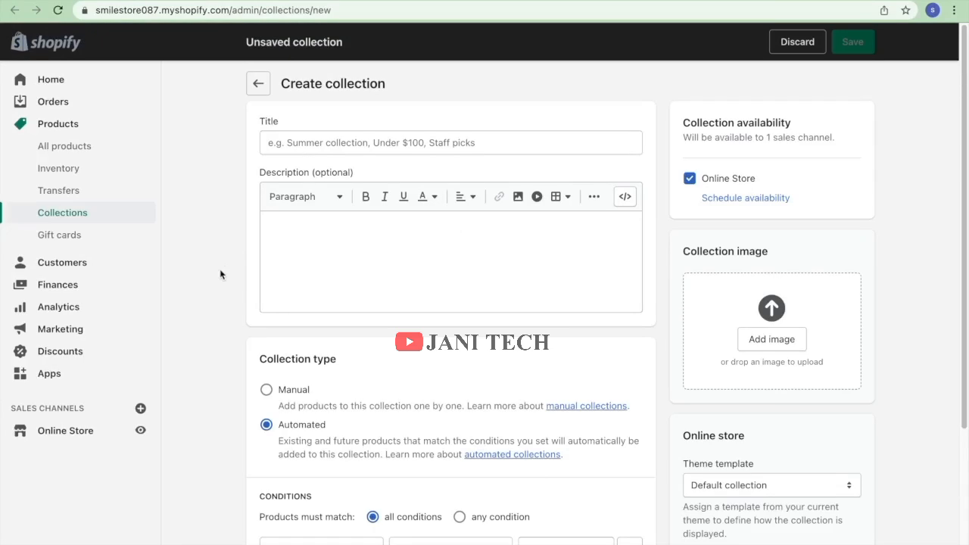
{"action": "scroll", "coordinate": [421, 384], "scroll_direction": "down", "scroll_amount": 5}
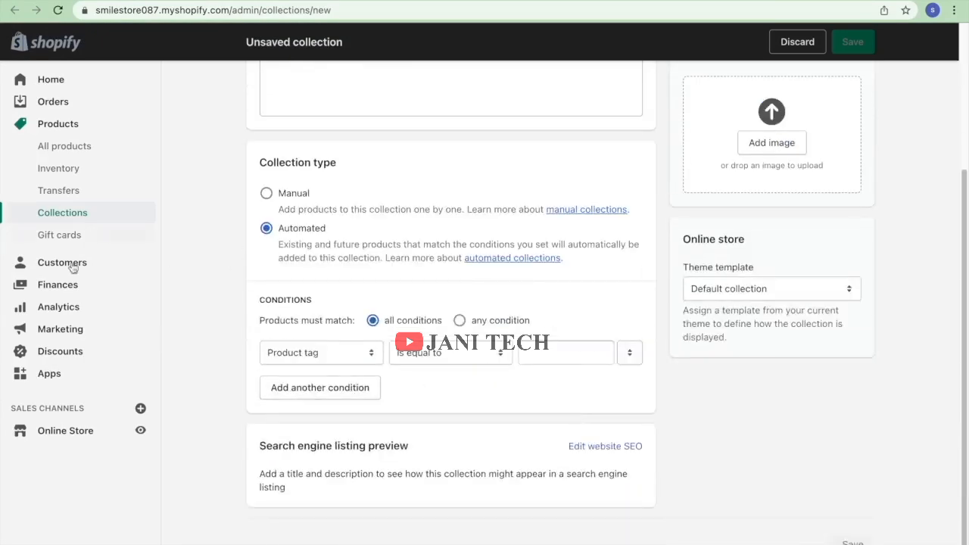
{"action": "key", "text": "ctrl+shift+Tab"}
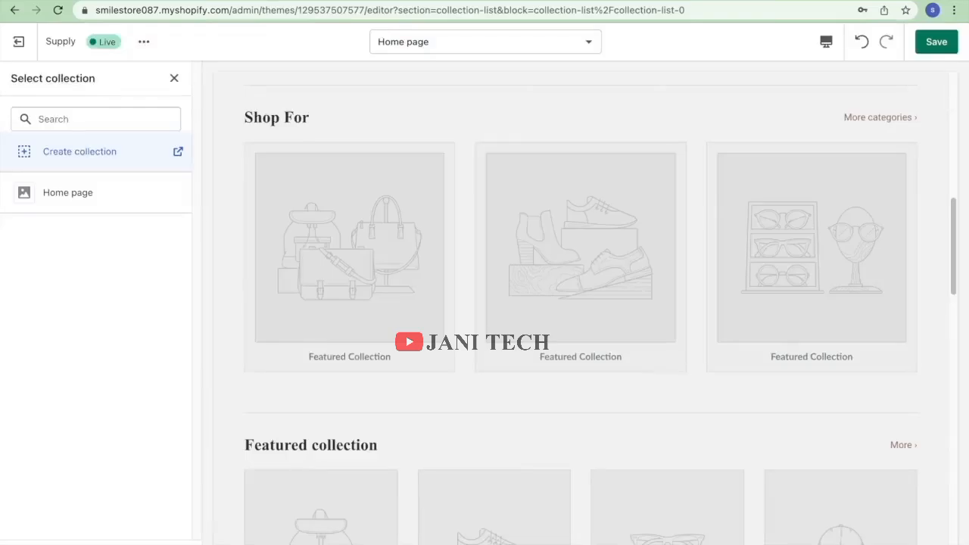
Look through the collection picker, which lists only Home page, and close it without choosing.
{"action": "scroll", "coordinate": [306, 218], "scroll_direction": "down", "scroll_amount": 3}
{"action": "scroll", "coordinate": [306, 219], "scroll_direction": "up", "scroll_amount": 10}
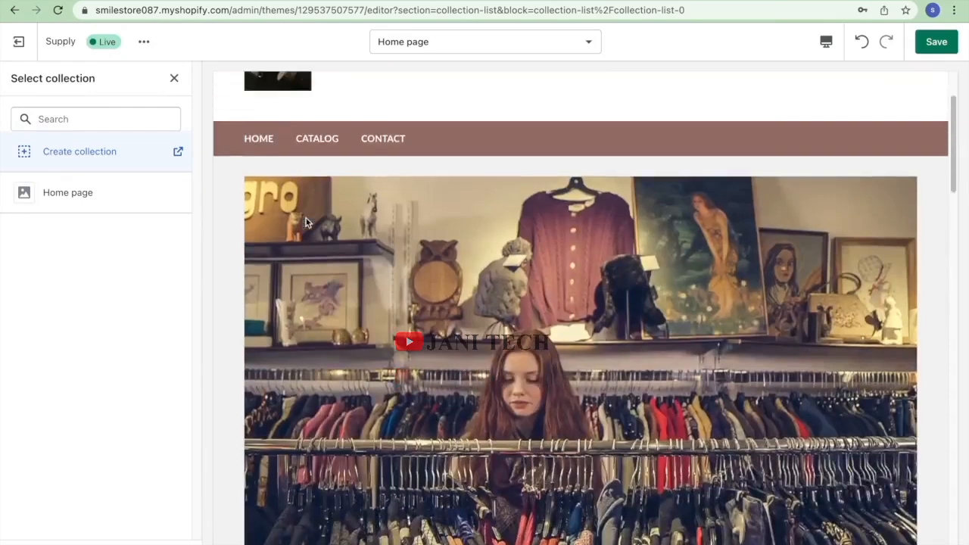
{"action": "scroll", "coordinate": [306, 218], "scroll_direction": "down", "scroll_amount": 3}
{"action": "scroll", "coordinate": [306, 219], "scroll_direction": "up", "scroll_amount": 3}
{"action": "scroll", "coordinate": [306, 219], "scroll_direction": "down", "scroll_amount": 8}
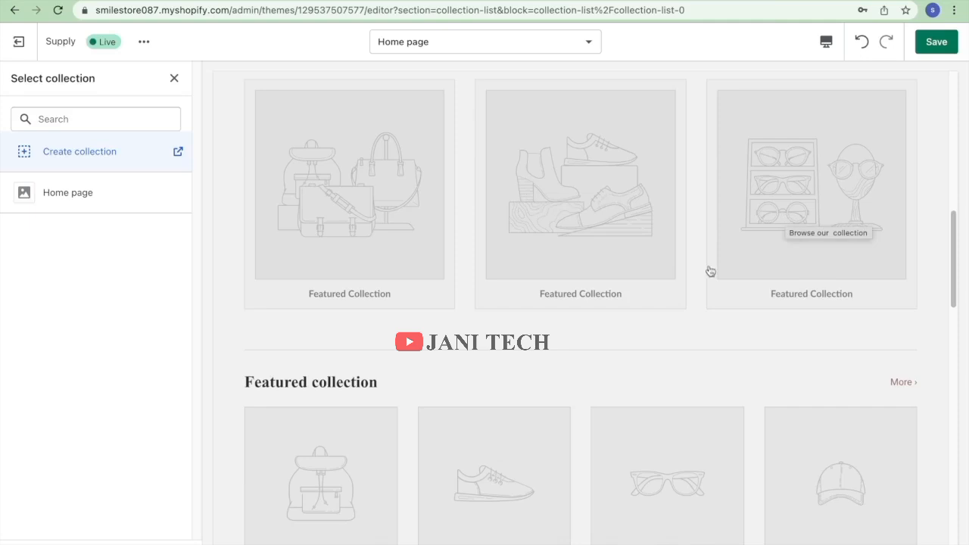
{"action": "scroll", "coordinate": [484, 345], "scroll_direction": "down", "scroll_amount": 1}
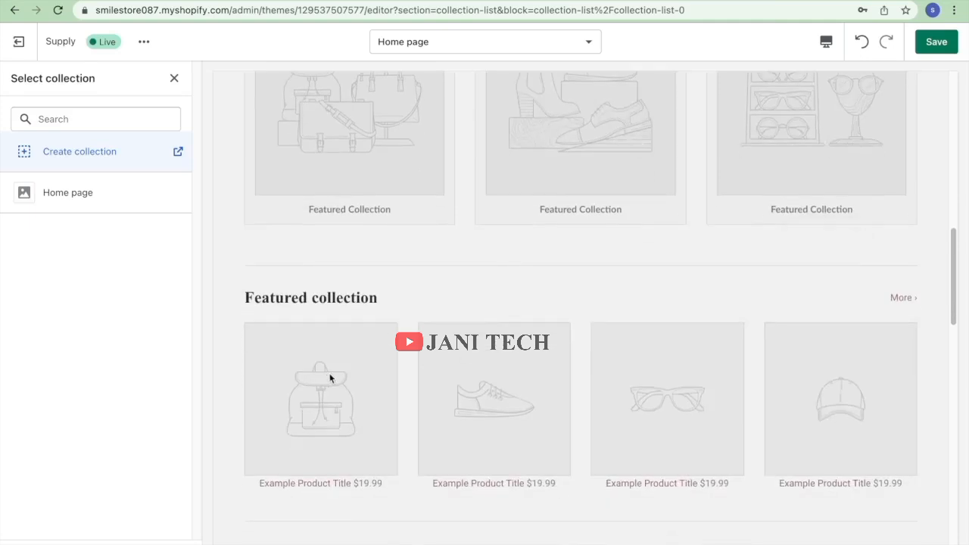
{"action": "scroll", "coordinate": [804, 438], "scroll_direction": "down", "scroll_amount": 4}
{"action": "scroll", "coordinate": [806, 444], "scroll_direction": "down", "scroll_amount": 6}
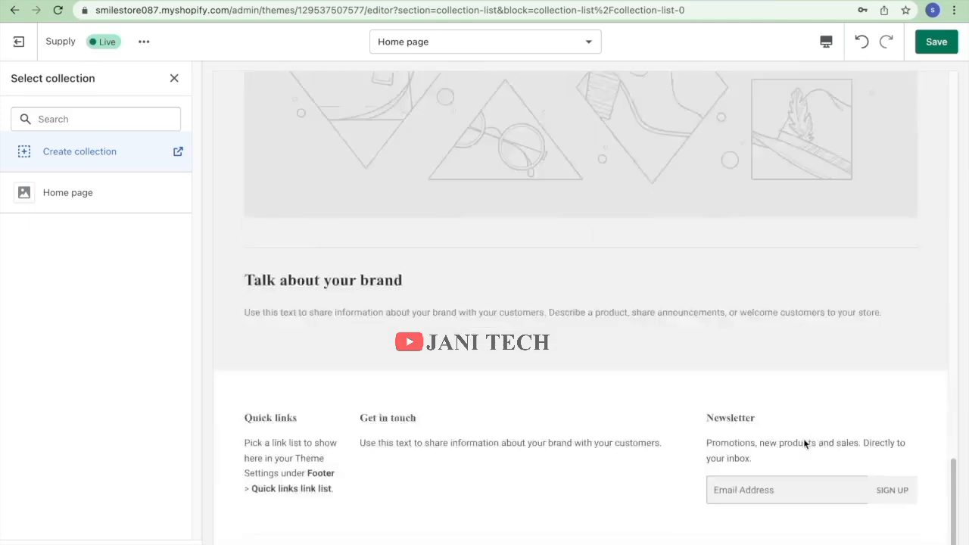
{"action": "scroll", "coordinate": [805, 444], "scroll_direction": "up", "scroll_amount": 20}
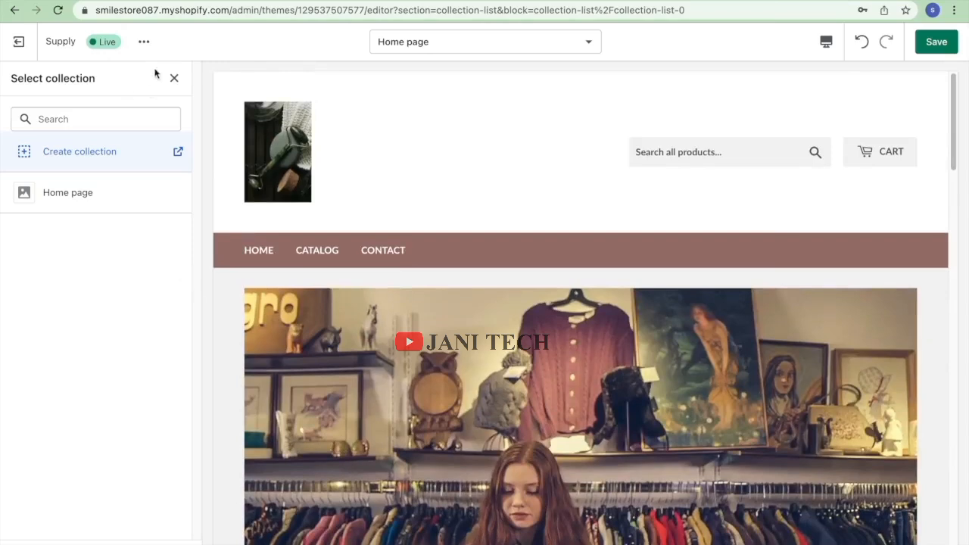
{"action": "left_click", "coordinate": [169, 80]}
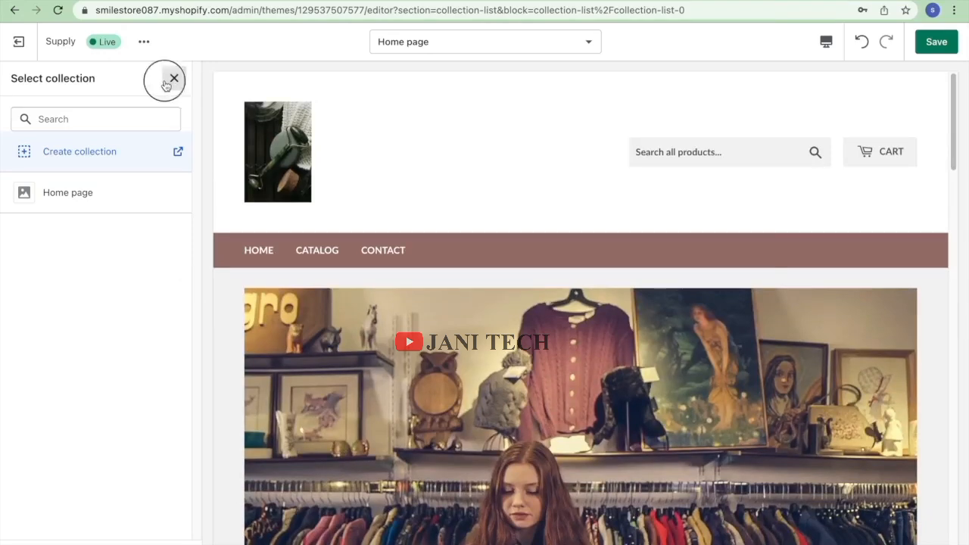
Add fourth and fifth Collection blocks to the Shop For collection list.
{"action": "left_click", "coordinate": [17, 79]}
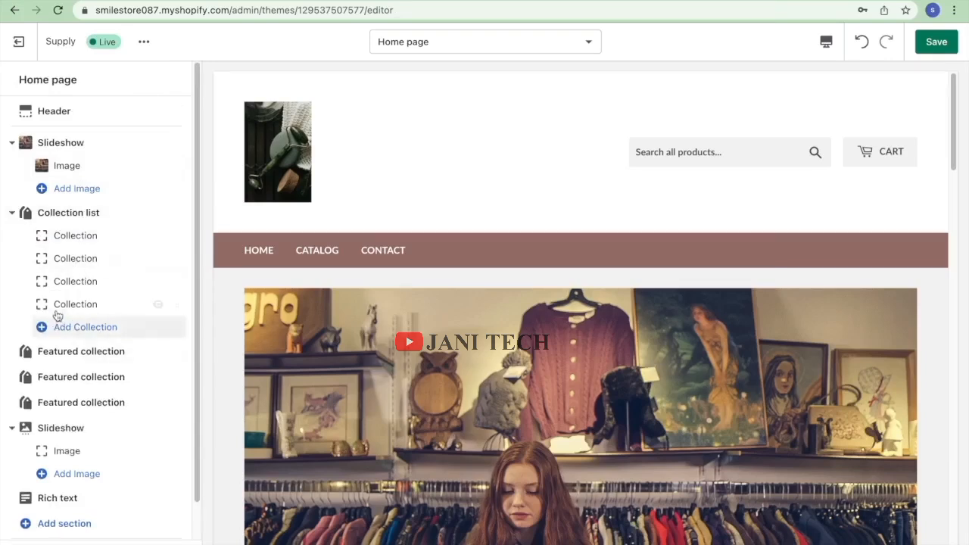
{"action": "left_click", "coordinate": [61, 305]}
{"action": "left_click", "coordinate": [61, 327]}
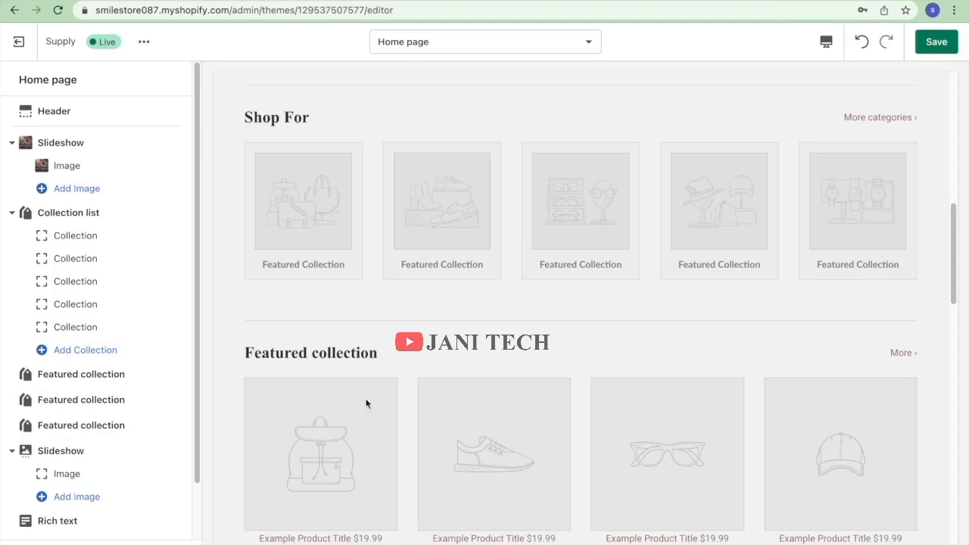
{"action": "scroll", "coordinate": [163, 297], "scroll_direction": "down", "scroll_amount": 1}
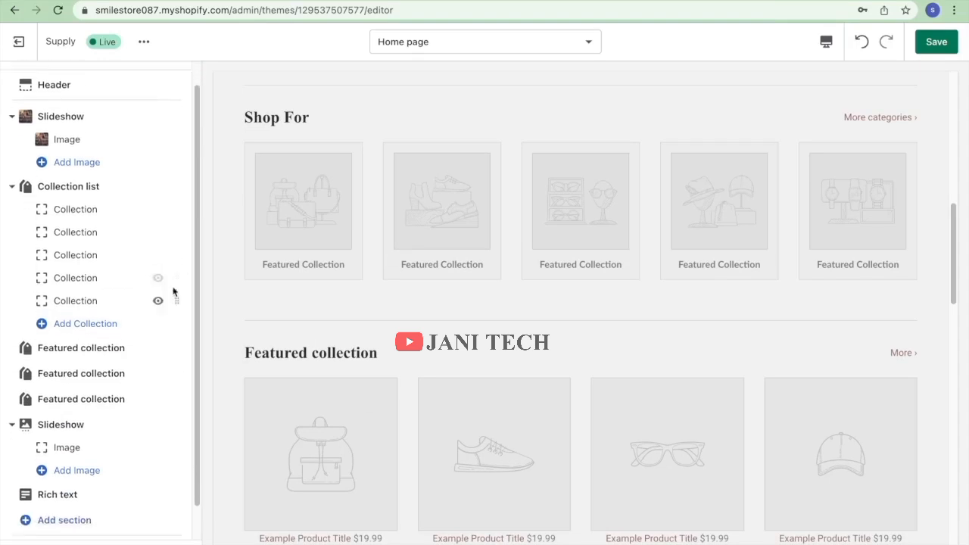
{"action": "scroll", "coordinate": [142, 325], "scroll_direction": "down", "scroll_amount": 1}
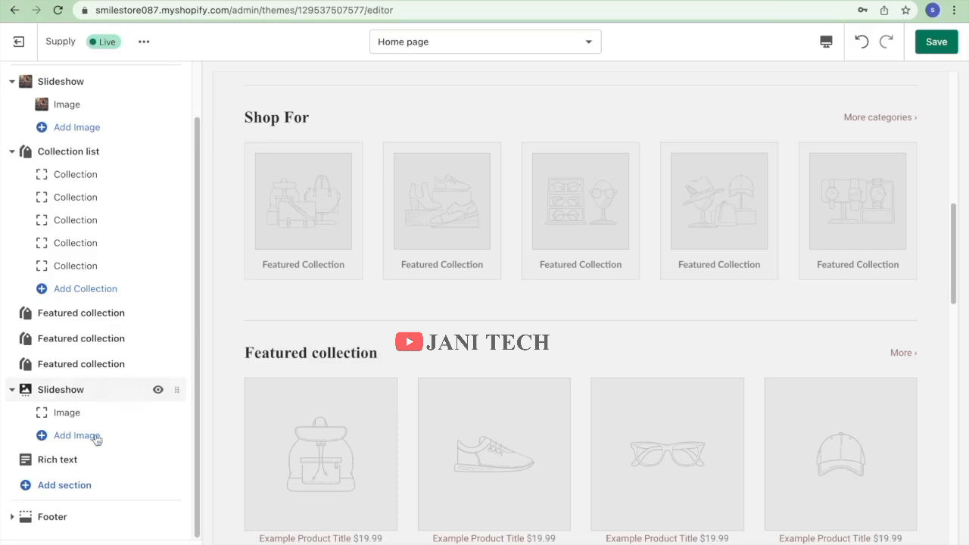
Open the Footer settings, turn on social media icons, and open the legal menu picker.
{"action": "left_click", "coordinate": [67, 515]}
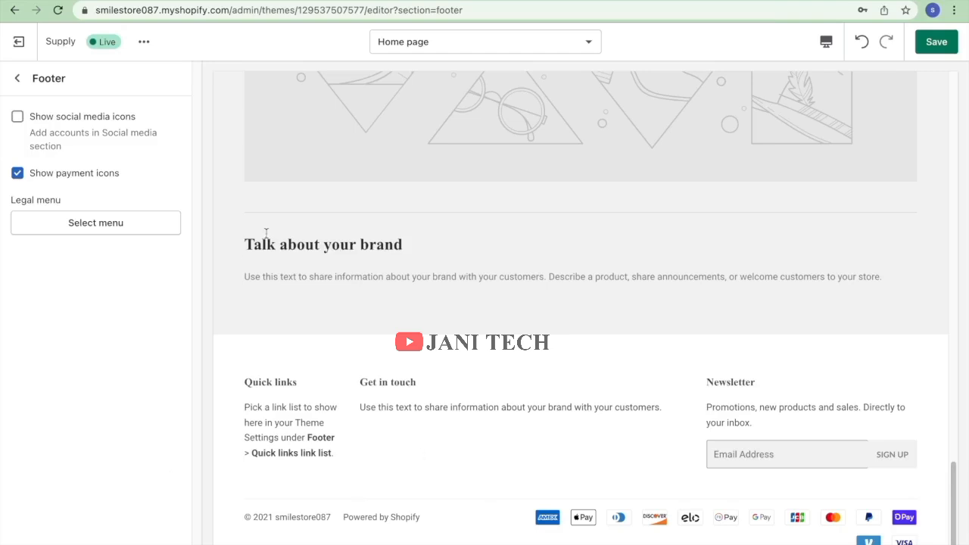
{"action": "left_click", "coordinate": [17, 117]}
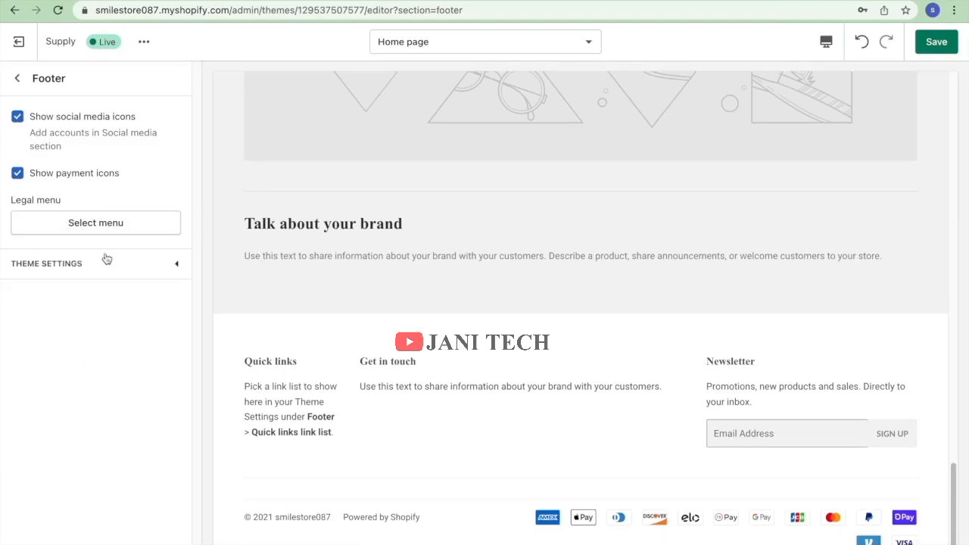
{"action": "left_click", "coordinate": [100, 224]}
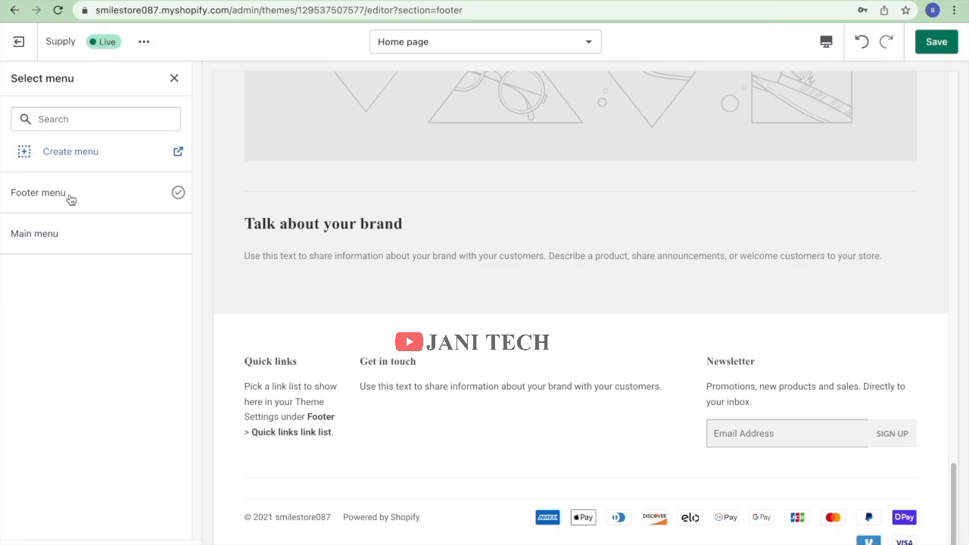
{"action": "left_click", "coordinate": [80, 156]}
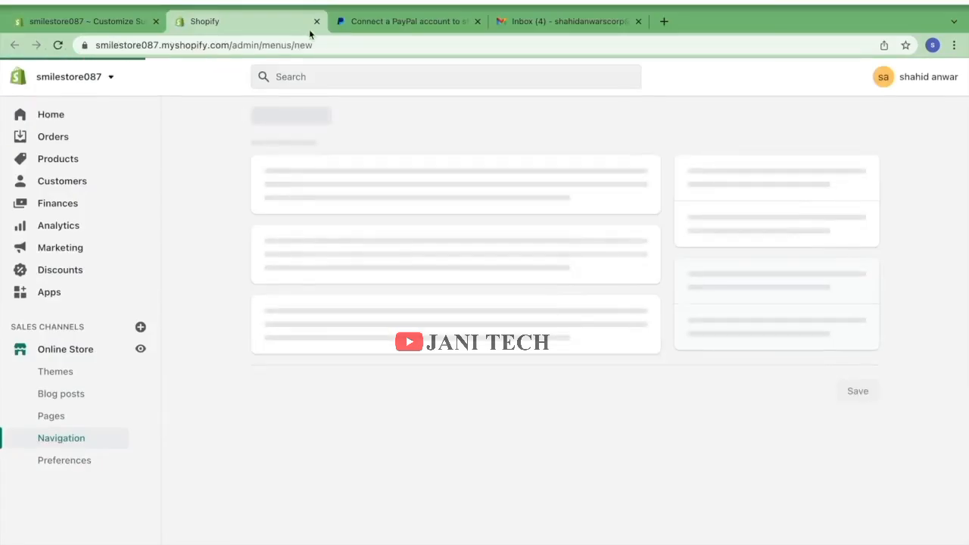
{"action": "left_click", "coordinate": [317, 22]}
Try Footer menu, Main menu, then Footer menu as legal menu, and close the picker unset.
{"action": "left_click", "coordinate": [95, 199]}
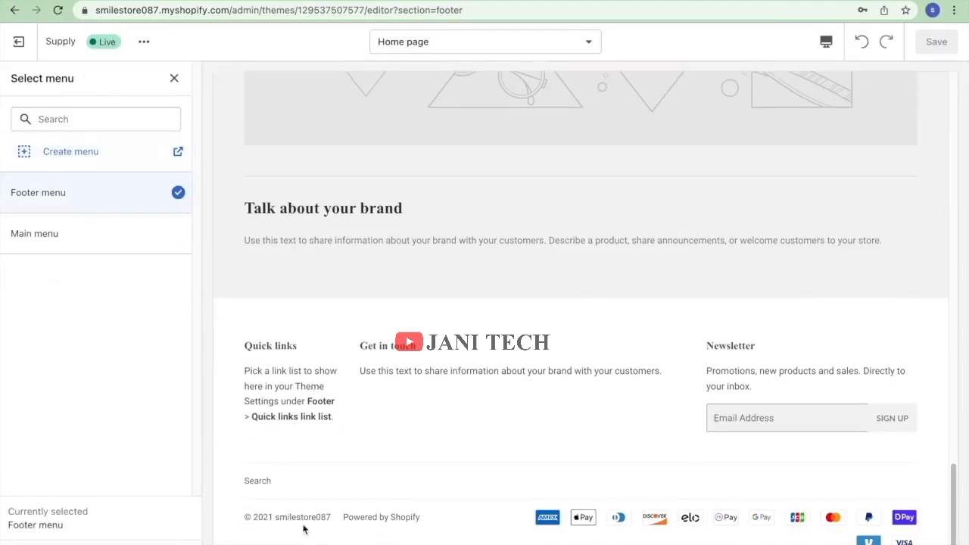
{"action": "left_click", "coordinate": [93, 244]}
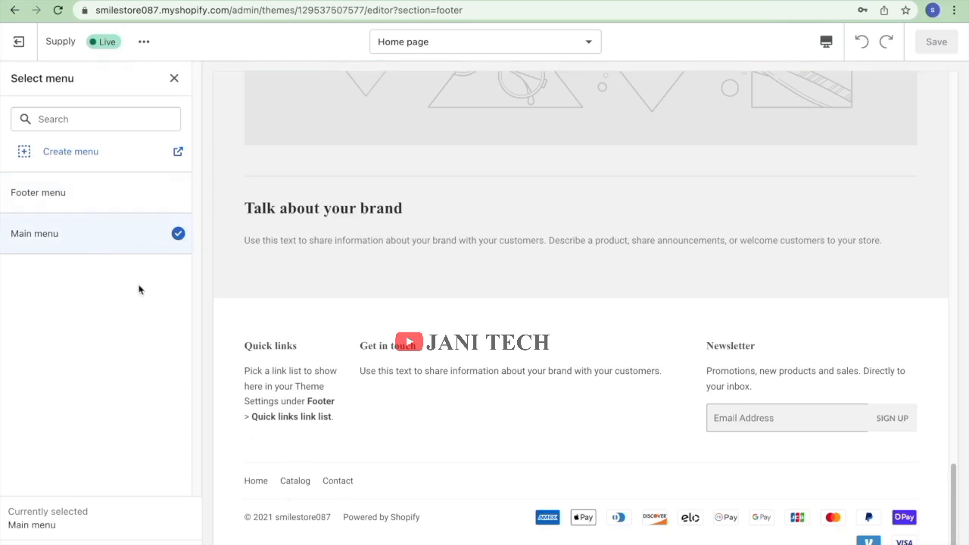
{"action": "left_click", "coordinate": [152, 208]}
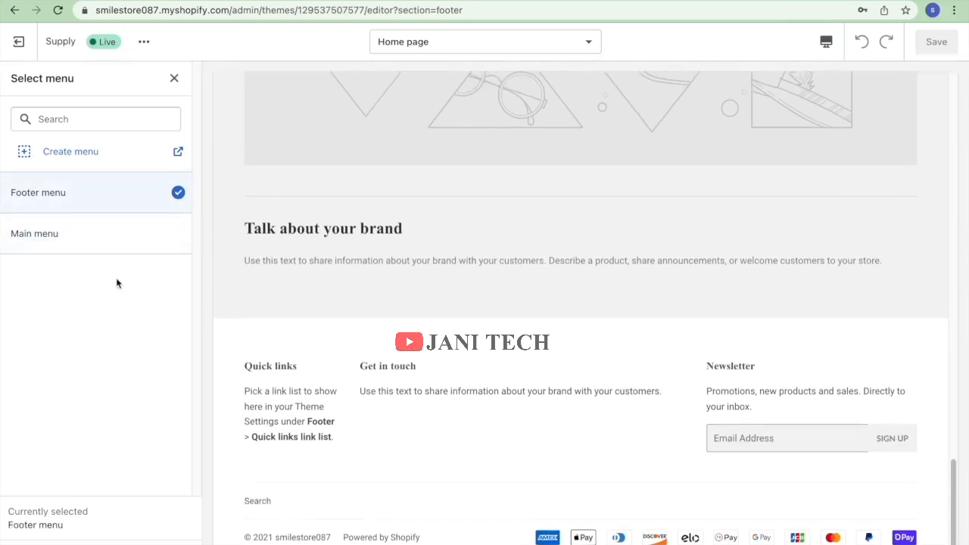
{"action": "left_click", "coordinate": [74, 153]}
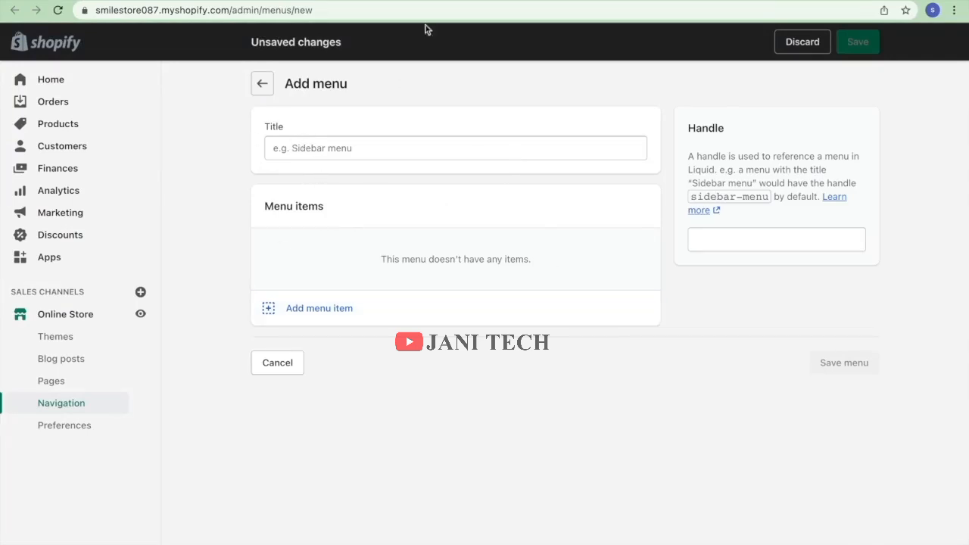
{"action": "left_click", "coordinate": [319, 1]}
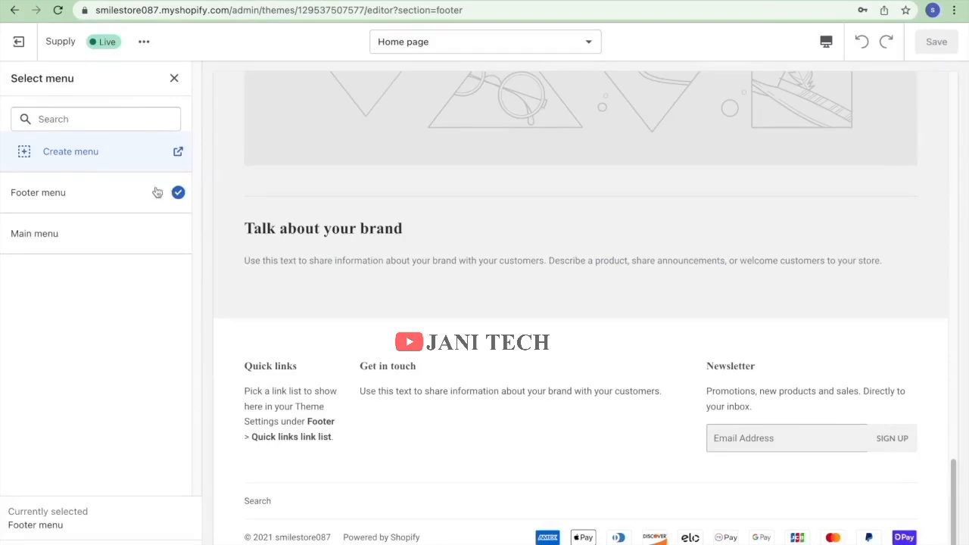
{"action": "left_click", "coordinate": [19, 42]}
{"action": "left_click", "coordinate": [577, 346]}
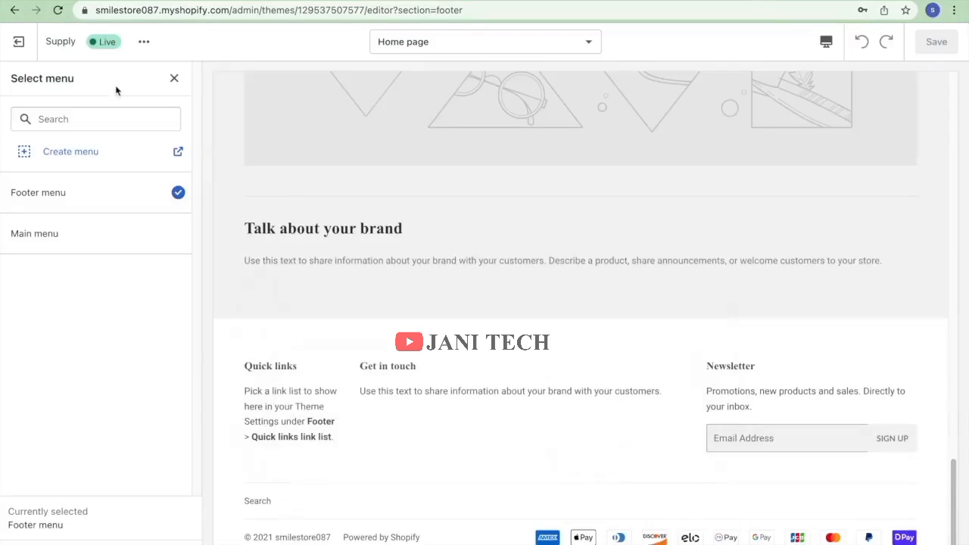
{"action": "left_click", "coordinate": [174, 79]}
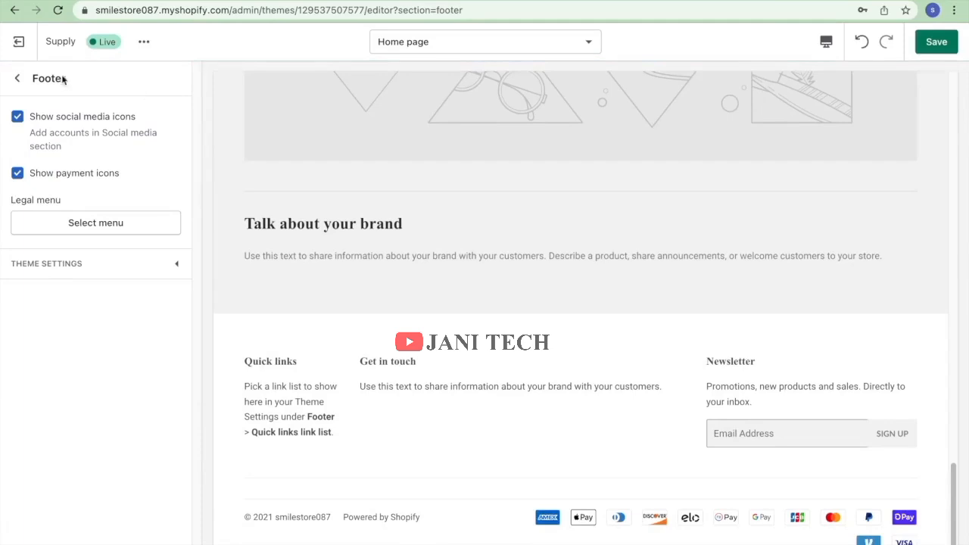
Add a second Rich text (Get in touch) block to the footer.
{"action": "left_click", "coordinate": [15, 79]}
{"action": "scroll", "coordinate": [46, 326], "scroll_direction": "down", "scroll_amount": 2}
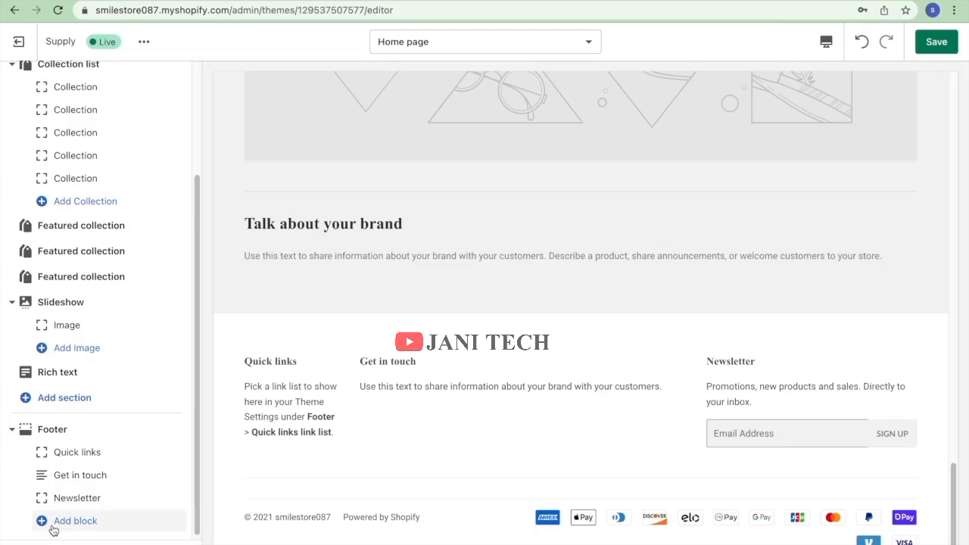
{"action": "left_click", "coordinate": [53, 528]}
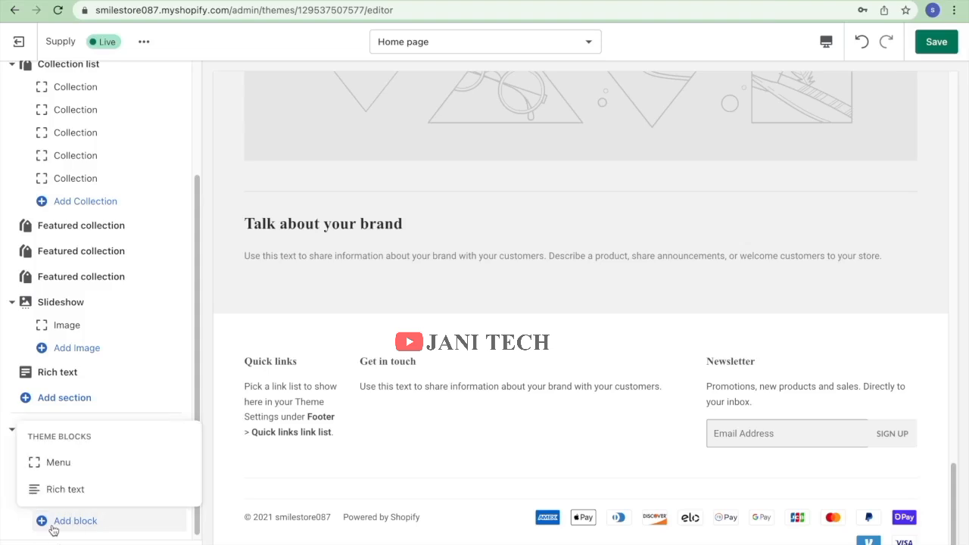
{"action": "left_click", "coordinate": [65, 489]}
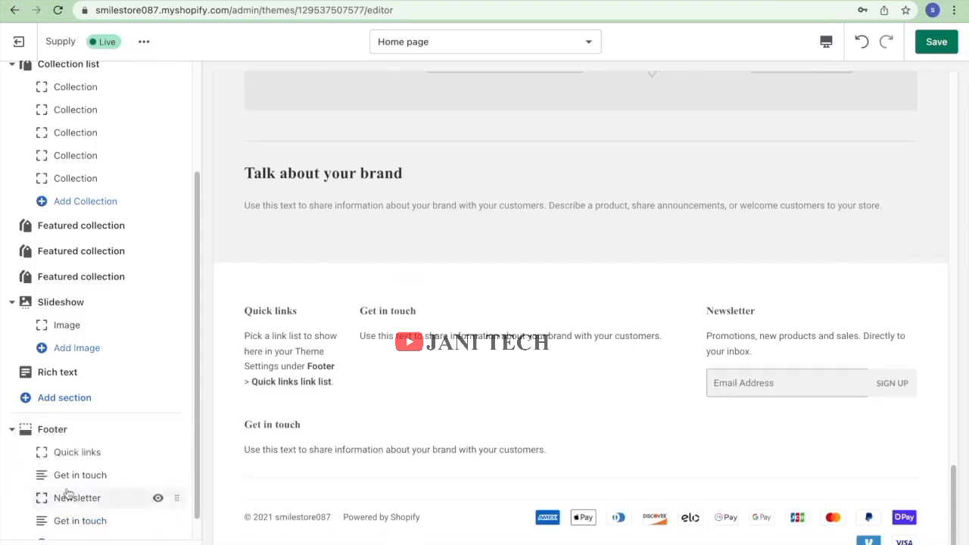
Add a second Menu (Quick links) block to the footer and review the Get in touch block.
{"action": "scroll", "coordinate": [65, 493], "scroll_direction": "down", "scroll_amount": 1}
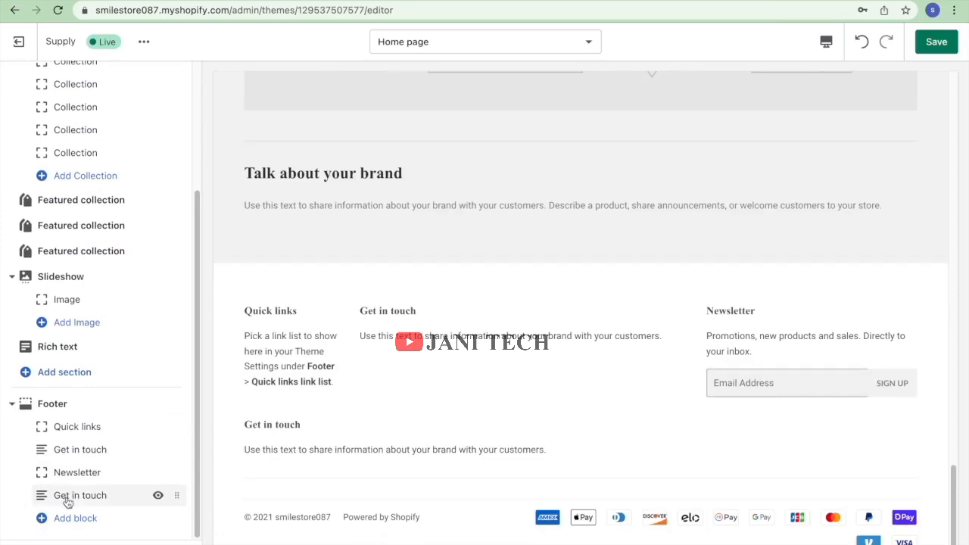
{"action": "left_click", "coordinate": [96, 521]}
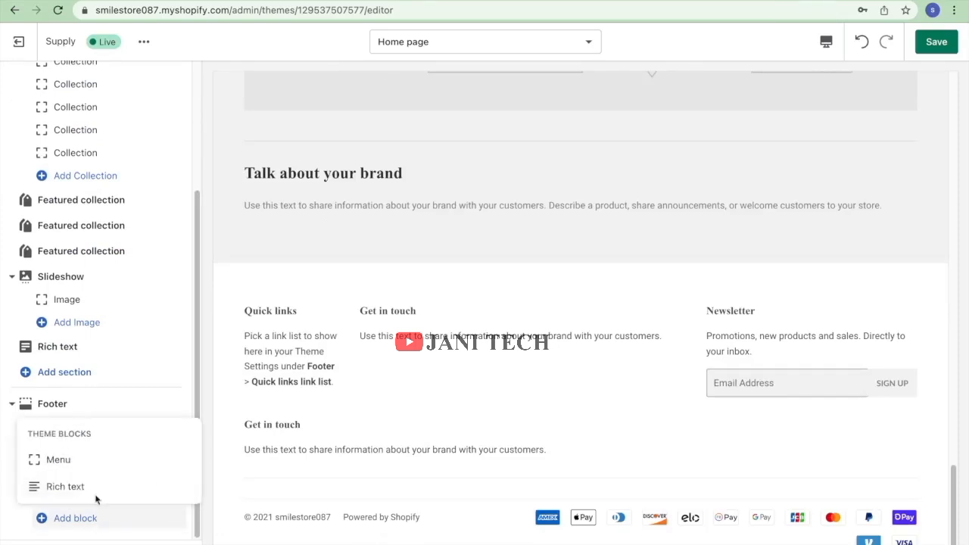
{"action": "left_click", "coordinate": [76, 460]}
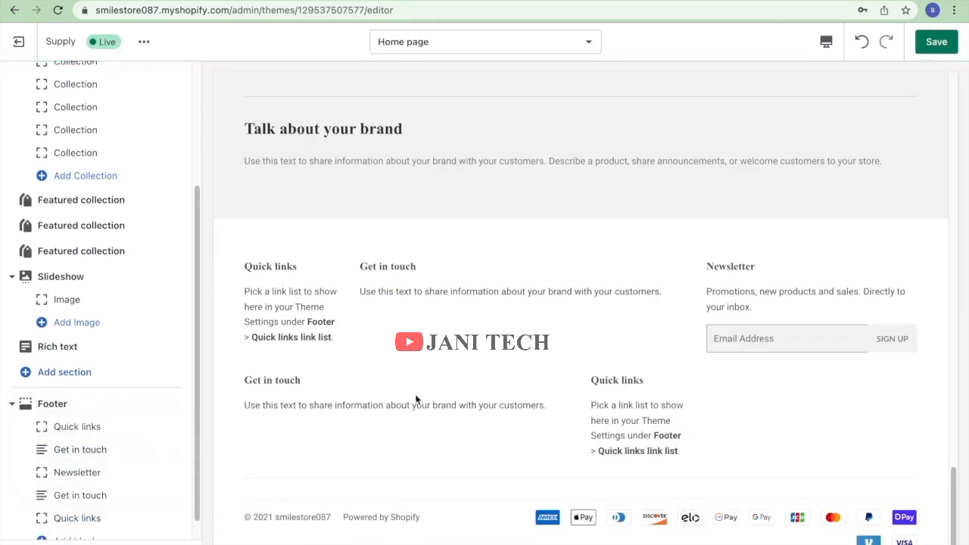
{"action": "scroll", "coordinate": [121, 427], "scroll_direction": "down", "scroll_amount": 1}
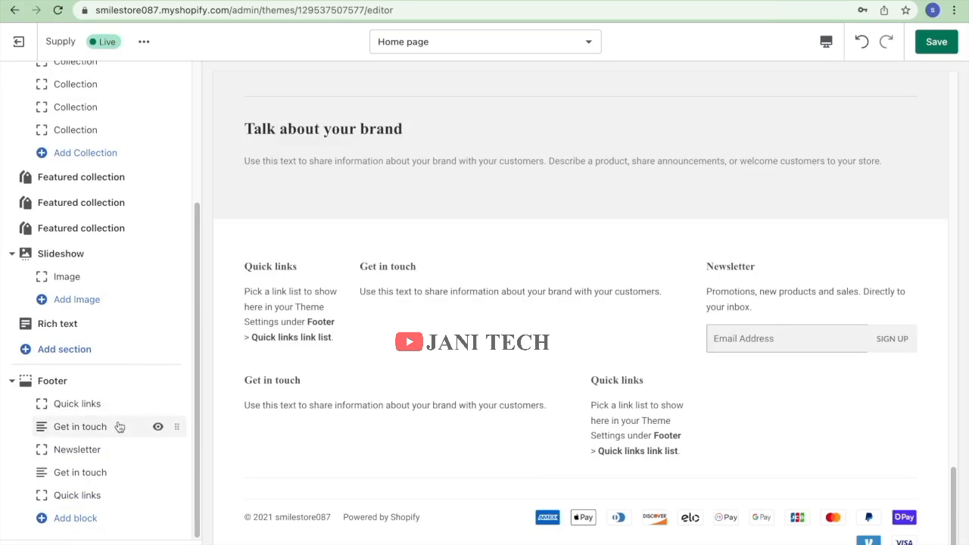
{"action": "left_click", "coordinate": [136, 465]}
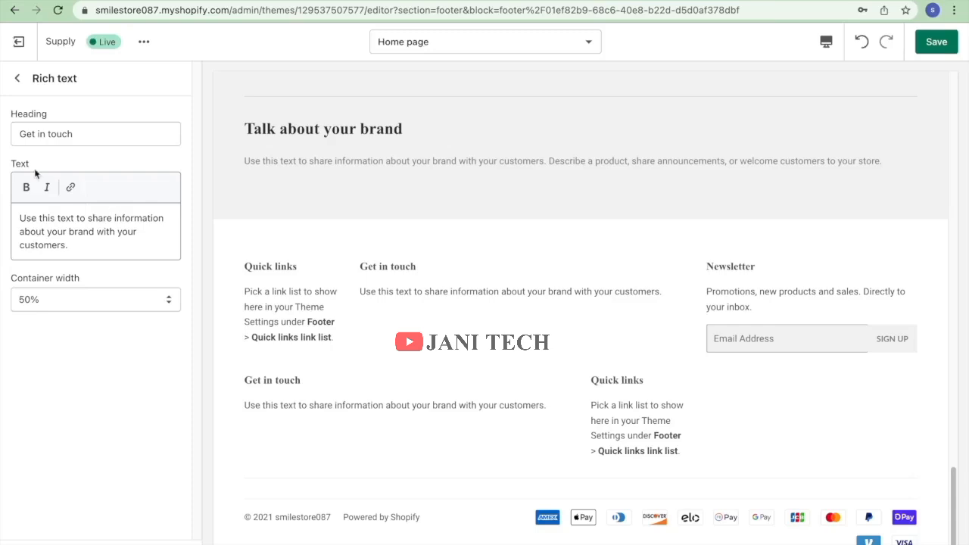
{"action": "left_click", "coordinate": [18, 78]}
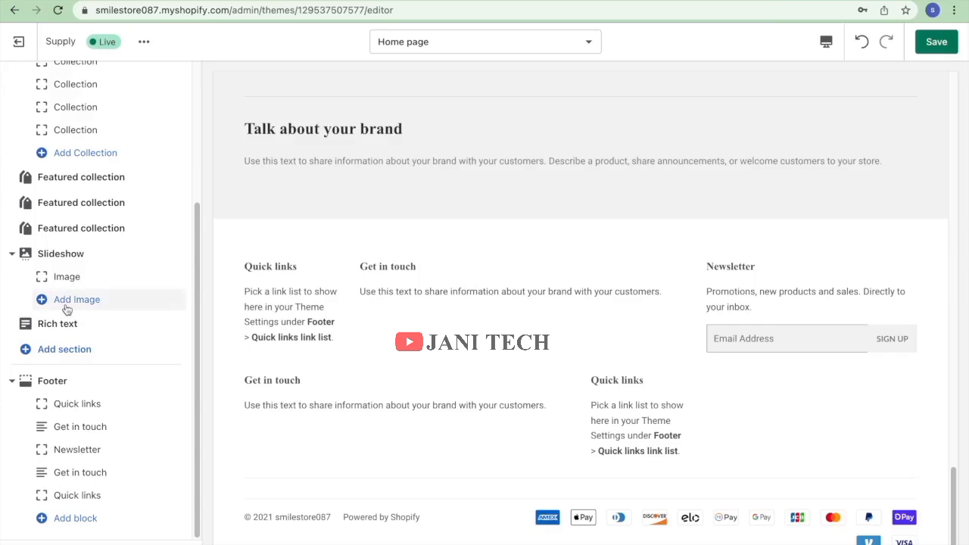
{"action": "scroll", "coordinate": [67, 306], "scroll_direction": "up", "scroll_amount": 3}
{"action": "scroll", "coordinate": [66, 307], "scroll_direction": "down", "scroll_amount": 3}
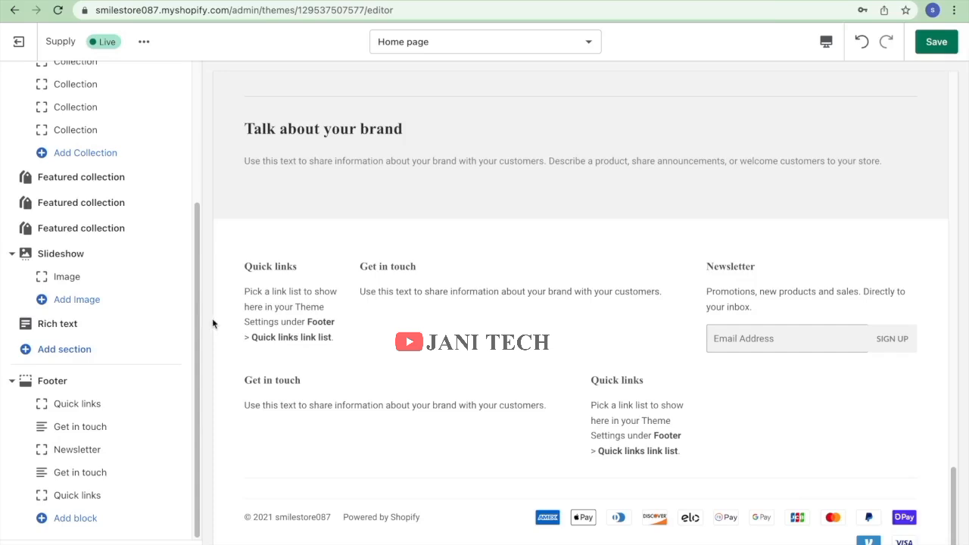
Look through the theme actions menu and the Add section list without adding any section.
{"action": "left_click", "coordinate": [144, 42]}
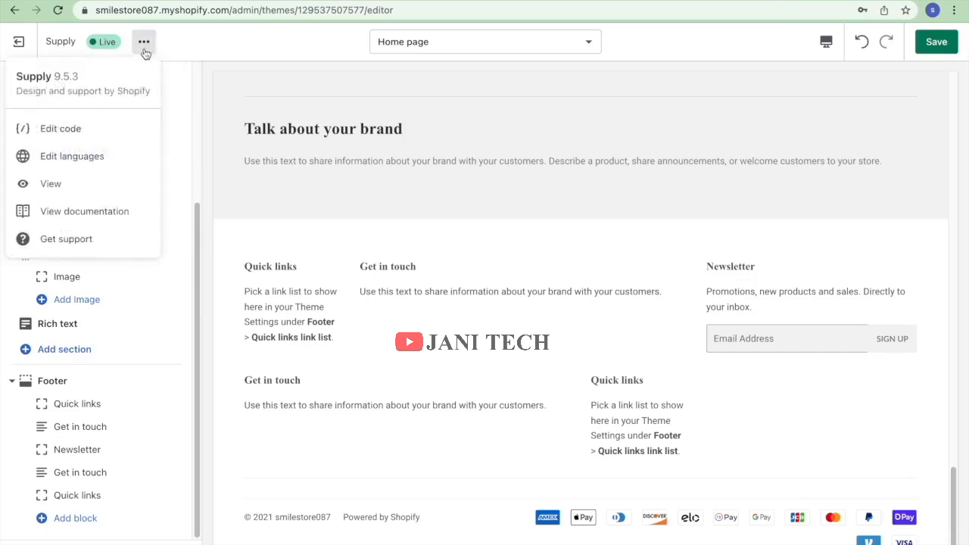
{"action": "left_click", "coordinate": [225, 212]}
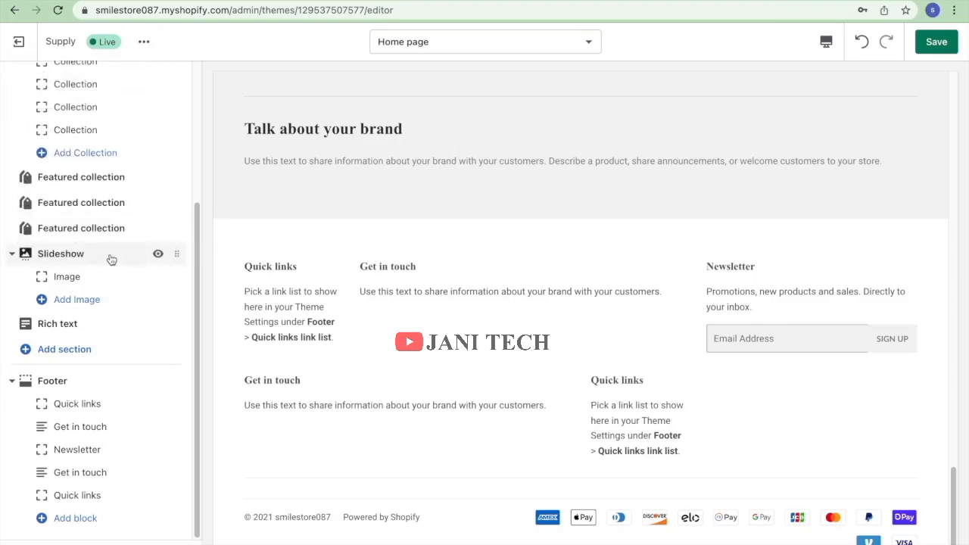
{"action": "left_click", "coordinate": [80, 350]}
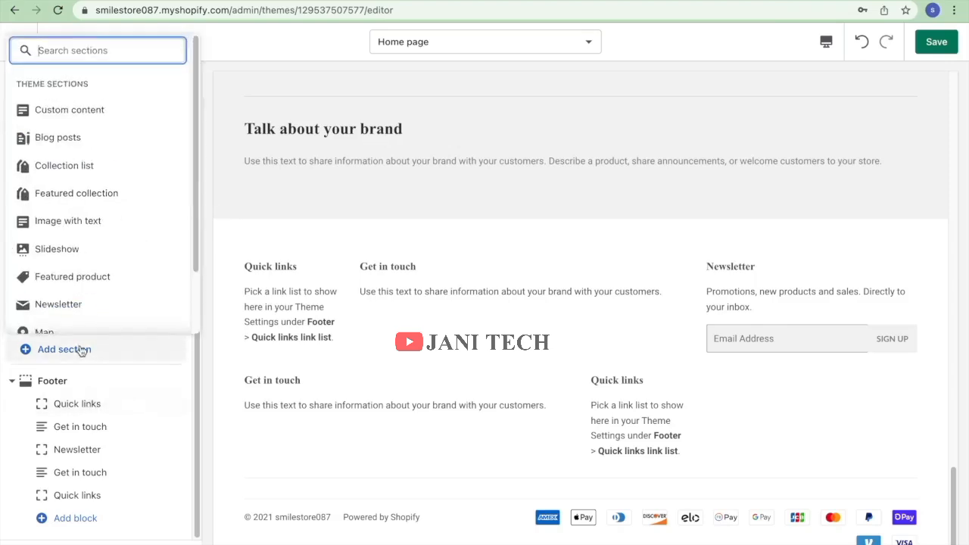
{"action": "scroll", "coordinate": [78, 318], "scroll_direction": "down", "scroll_amount": 1}
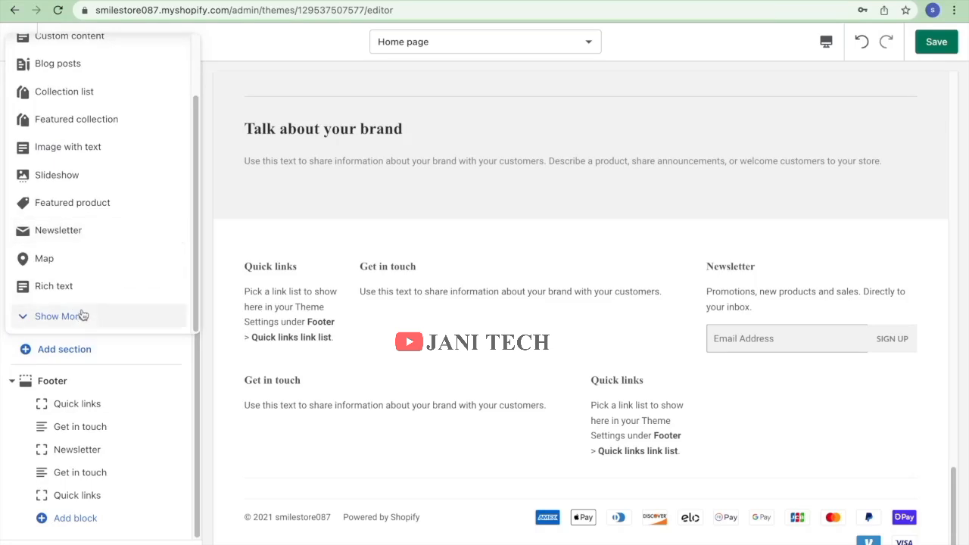
{"action": "scroll", "coordinate": [83, 315], "scroll_direction": "up", "scroll_amount": 1}
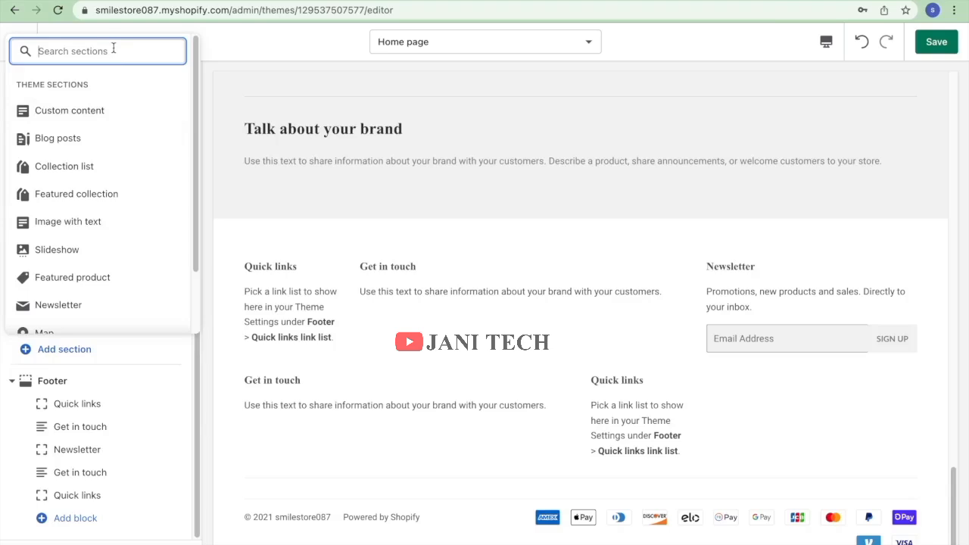
{"action": "type", "text": "im"}
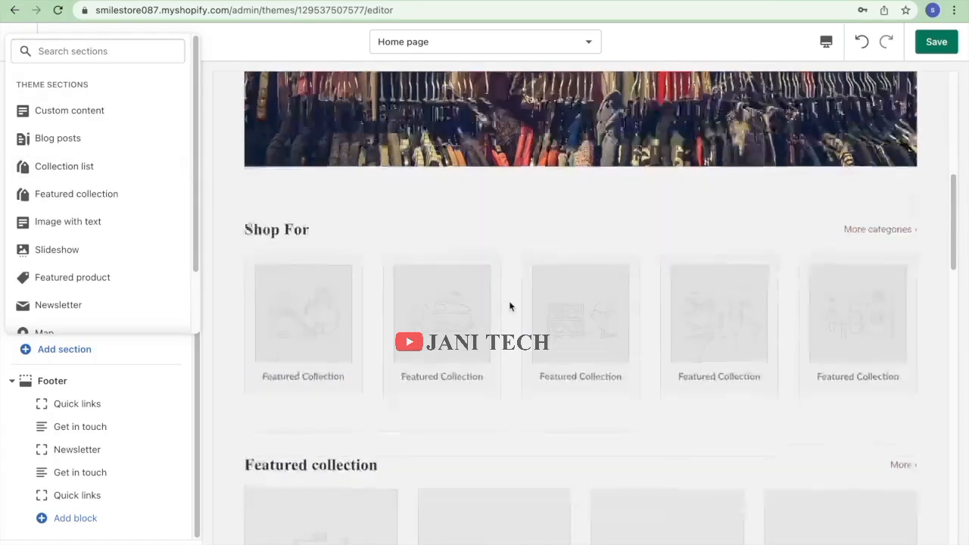
{"action": "scroll", "coordinate": [509, 301], "scroll_direction": "down", "scroll_amount": 5}
{"action": "scroll", "coordinate": [259, 354], "scroll_direction": "down", "scroll_amount": 5}
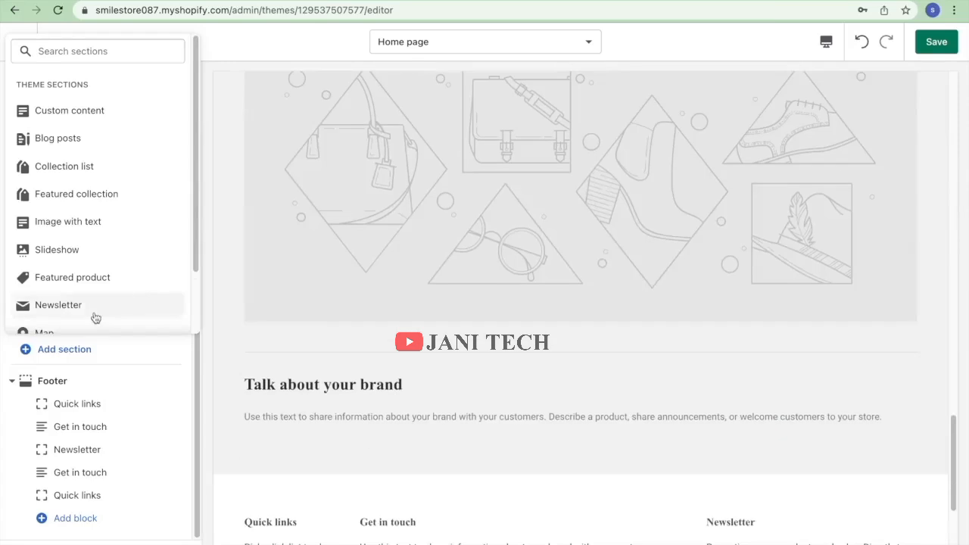
{"action": "scroll", "coordinate": [101, 321], "scroll_direction": "down", "scroll_amount": 2}
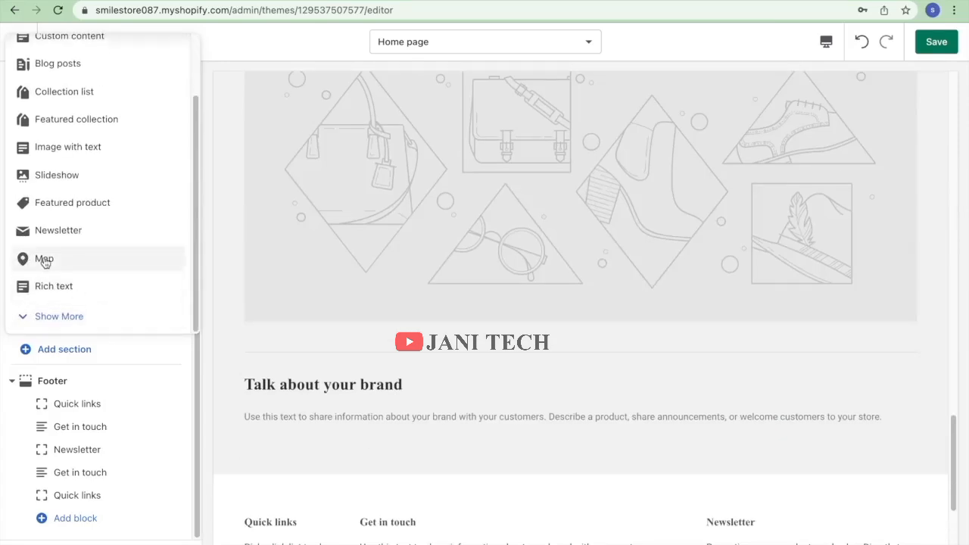
{"action": "left_click", "coordinate": [212, 398]}
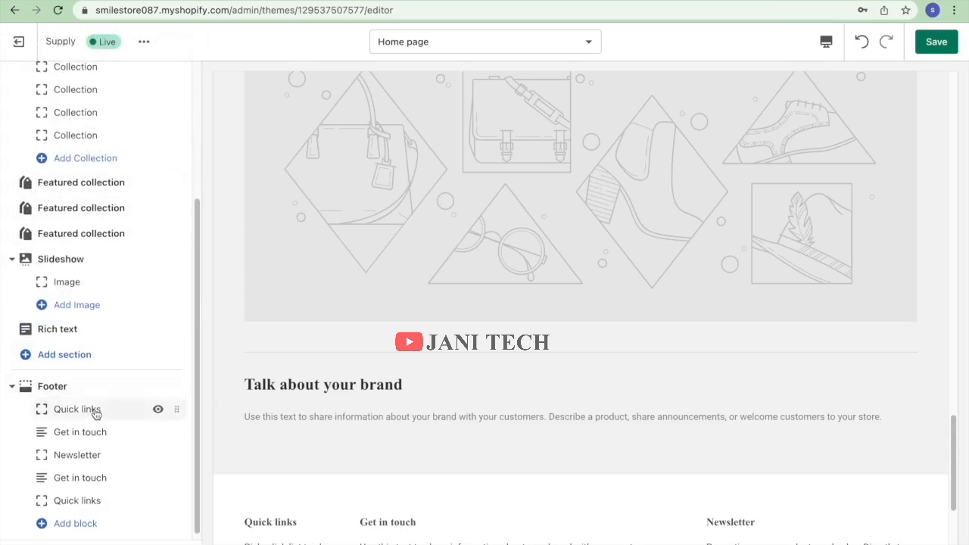
Save the footer changes and exit the theme editor to the Themes page.
{"action": "scroll", "coordinate": [96, 413], "scroll_direction": "up", "scroll_amount": 3}
{"action": "scroll", "coordinate": [96, 412], "scroll_direction": "up", "scroll_amount": 1}
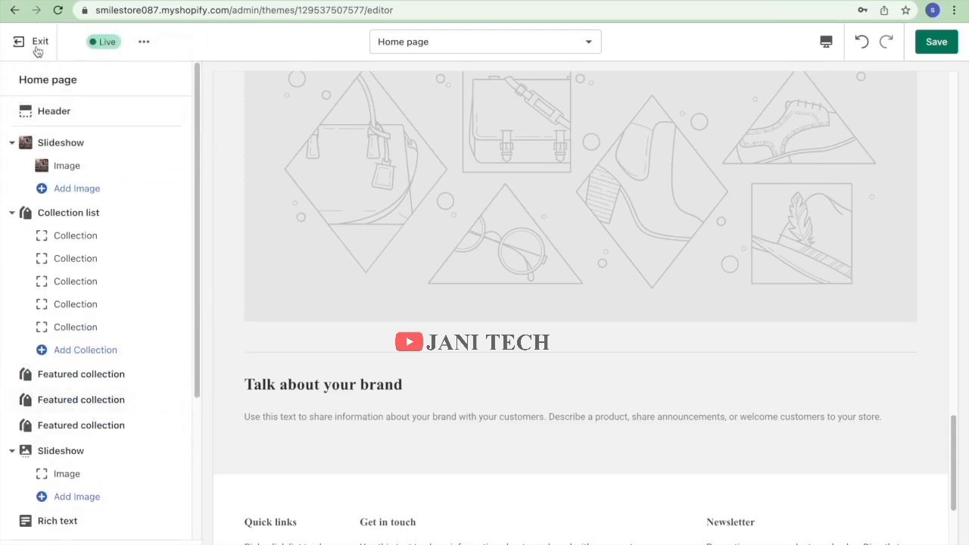
{"action": "left_click", "coordinate": [932, 42]}
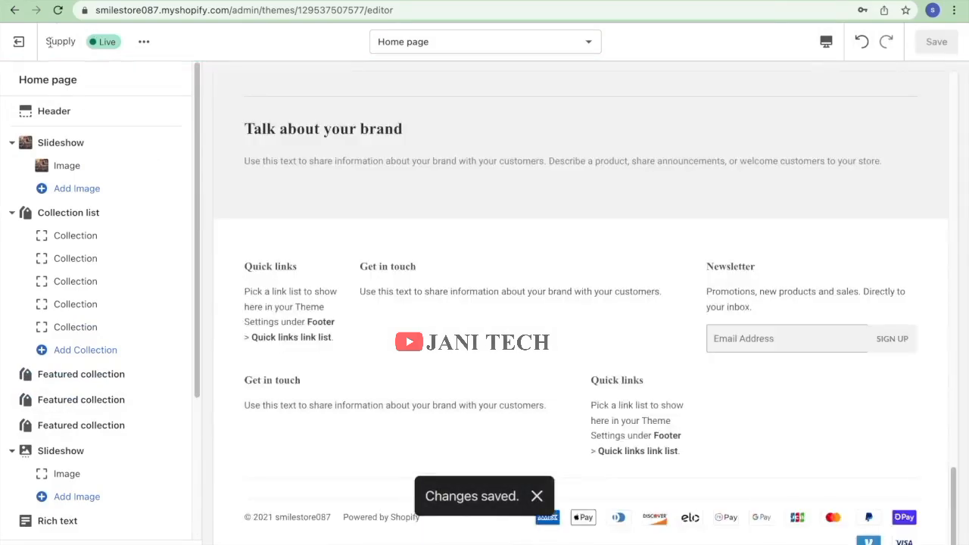
{"action": "left_click", "coordinate": [19, 43]}
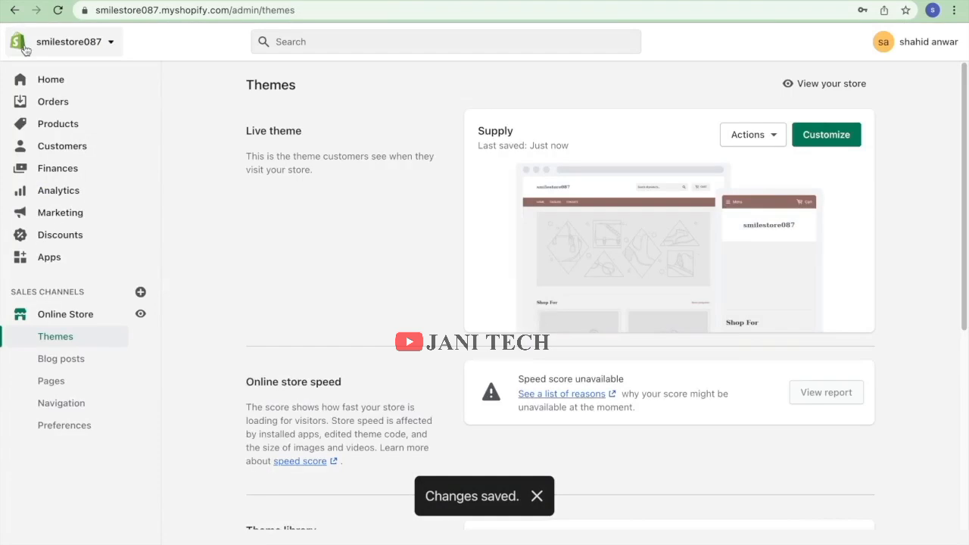
{"action": "scroll", "coordinate": [279, 237], "scroll_direction": "down", "scroll_amount": 5}
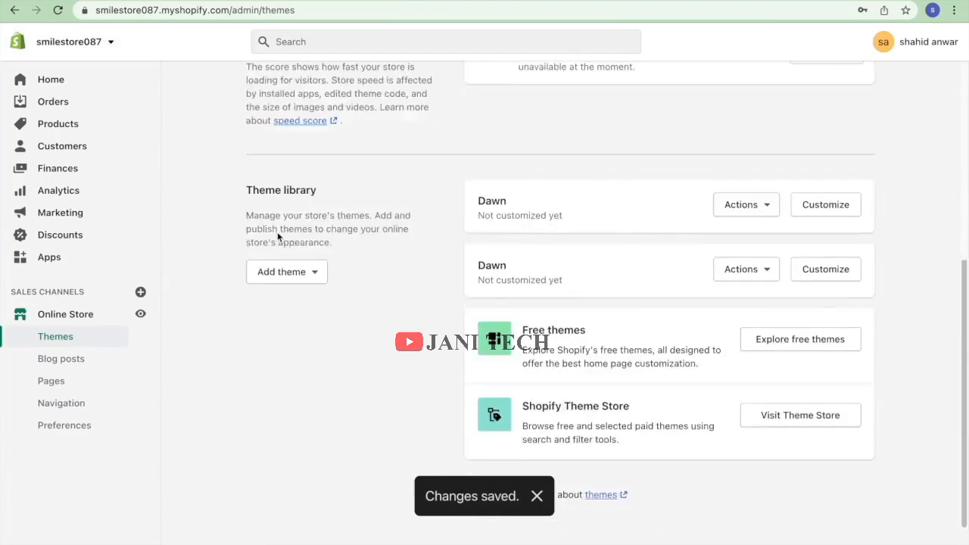
{"action": "scroll", "coordinate": [280, 237], "scroll_direction": "up", "scroll_amount": 5}
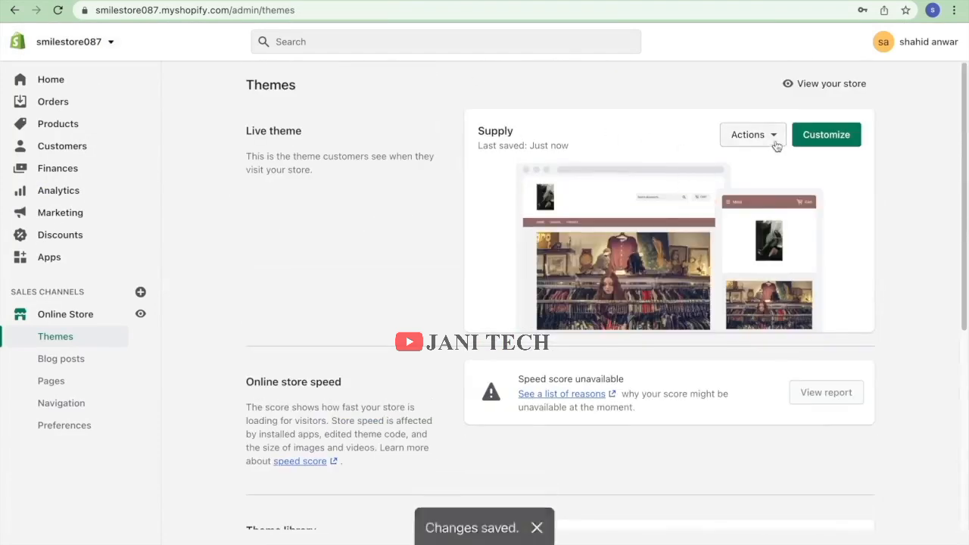
{"action": "left_click", "coordinate": [805, 84]}
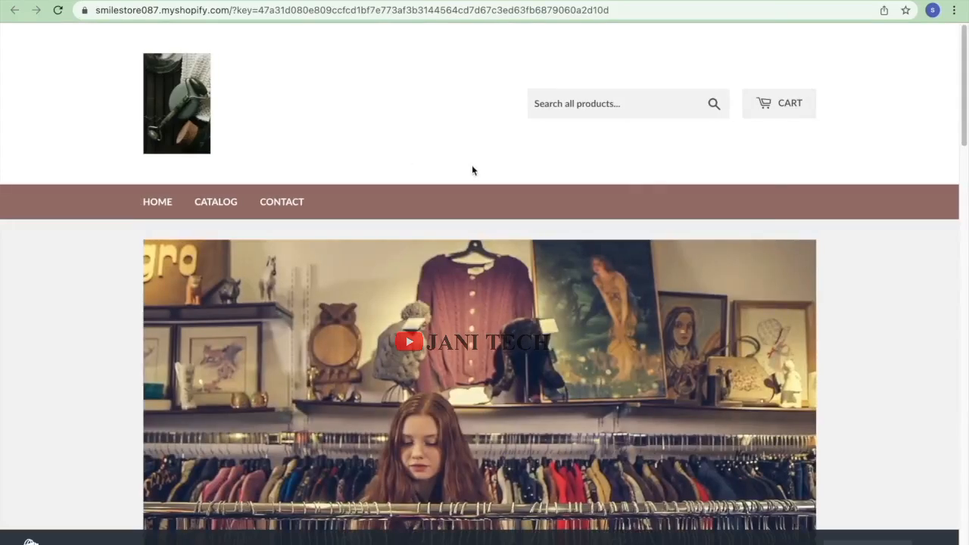
{"action": "scroll", "coordinate": [472, 166], "scroll_direction": "down", "scroll_amount": 20}
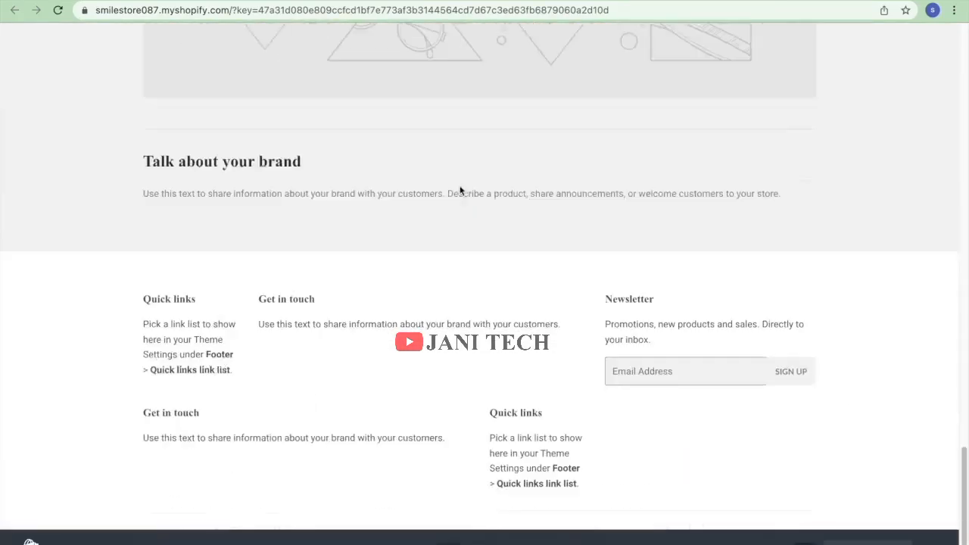
{"action": "scroll", "coordinate": [458, 201], "scroll_direction": "down", "scroll_amount": 1}
{"action": "scroll", "coordinate": [432, 210], "scroll_direction": "up", "scroll_amount": 20}
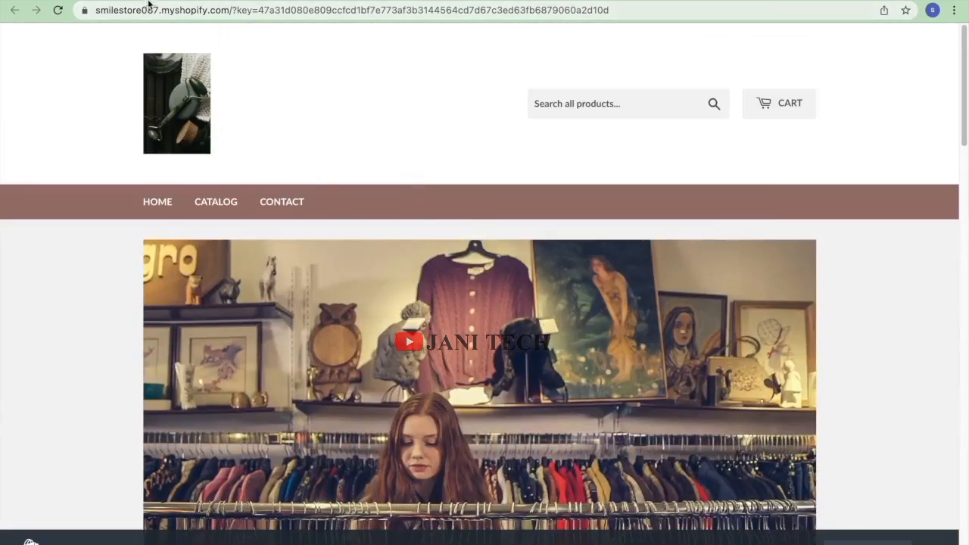
{"action": "left_click", "coordinate": [172, 1]}
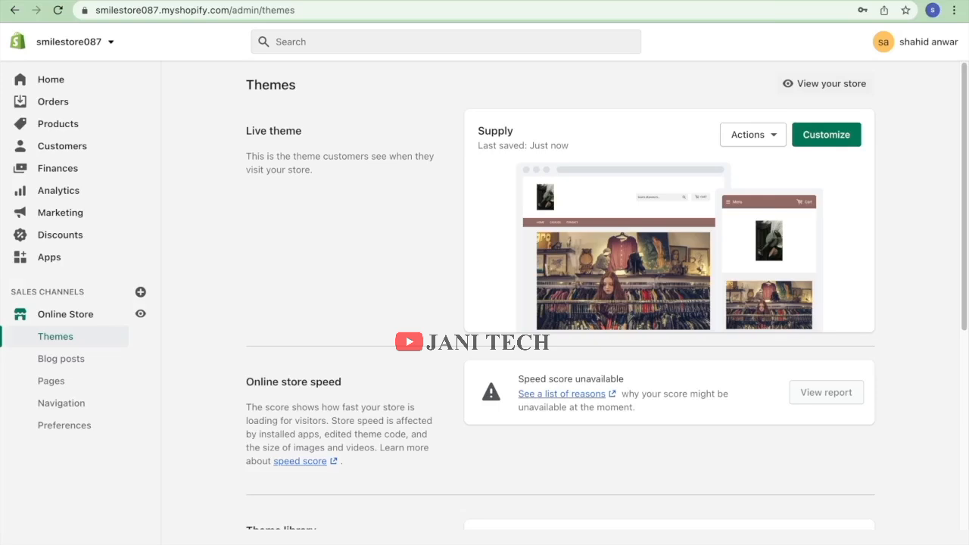
From Apps, search the App Store for 'cj dropship' and open the CJDropshipping listing.
{"action": "left_click", "coordinate": [79, 261]}
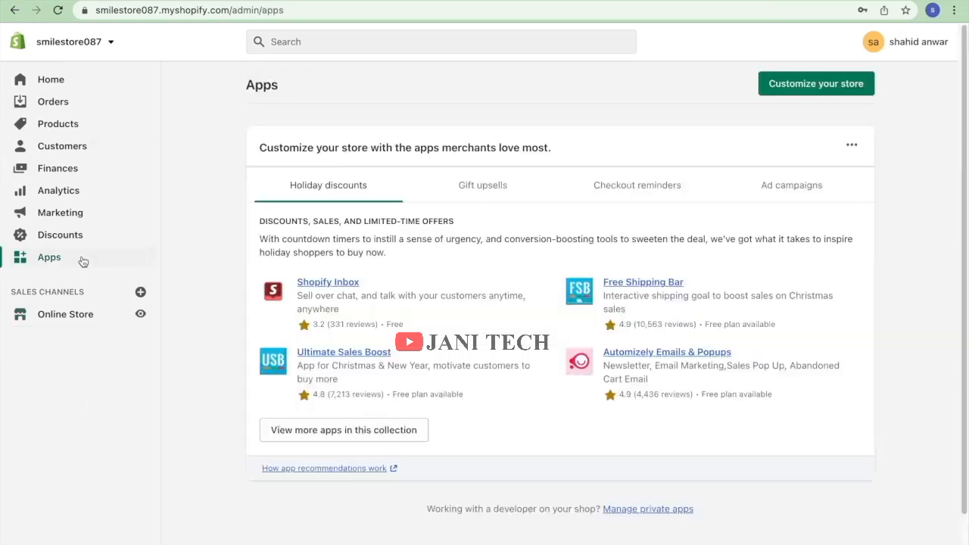
{"action": "left_click", "coordinate": [375, 435]}
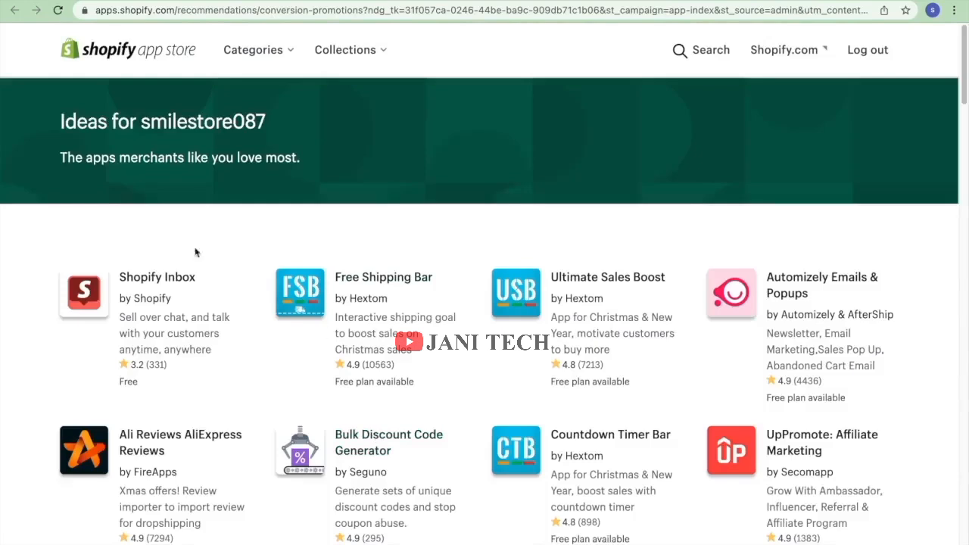
{"action": "left_click", "coordinate": [688, 49]}
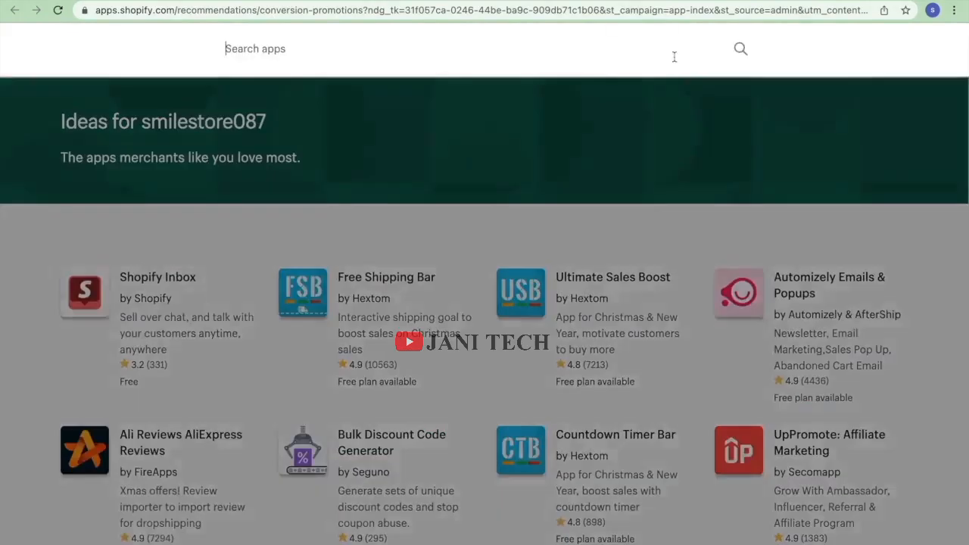
{"action": "type", "text": "cj"}
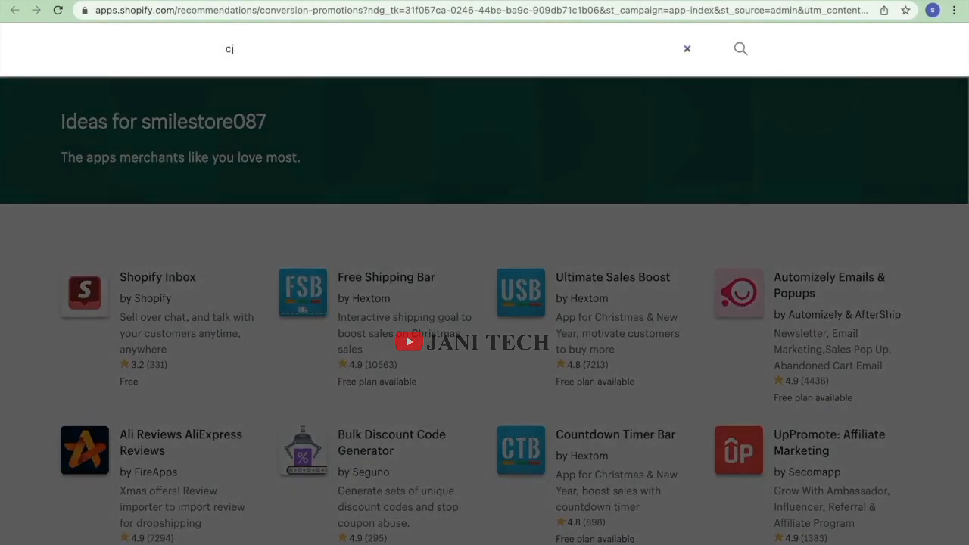
{"action": "type", "text": " dropshipping"}
{"action": "key", "text": "Return"}
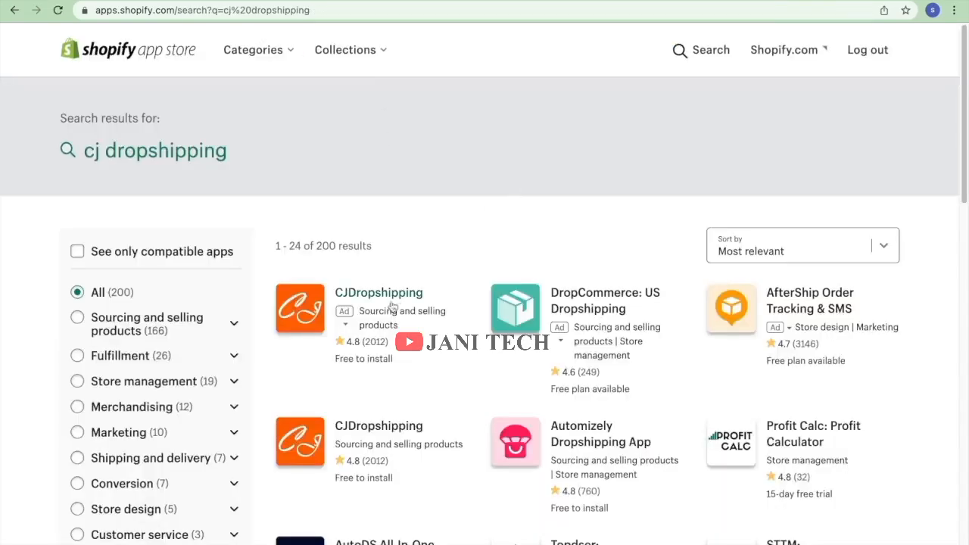
{"action": "left_click", "coordinate": [384, 303]}
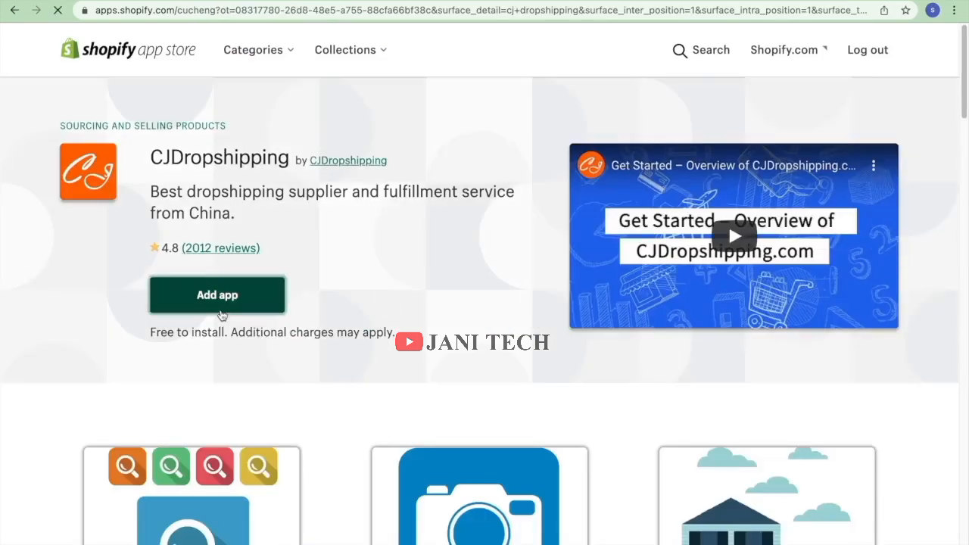
Add the CJDropshipping app and approve its installation permissions on the store.
{"action": "left_click", "coordinate": [222, 312]}
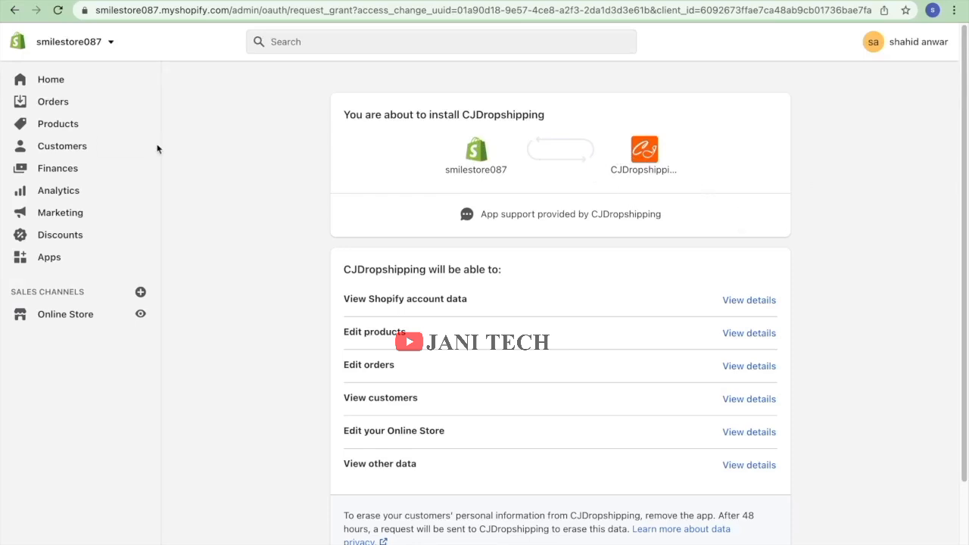
{"action": "scroll", "coordinate": [500, 322], "scroll_direction": "down", "scroll_amount": 3}
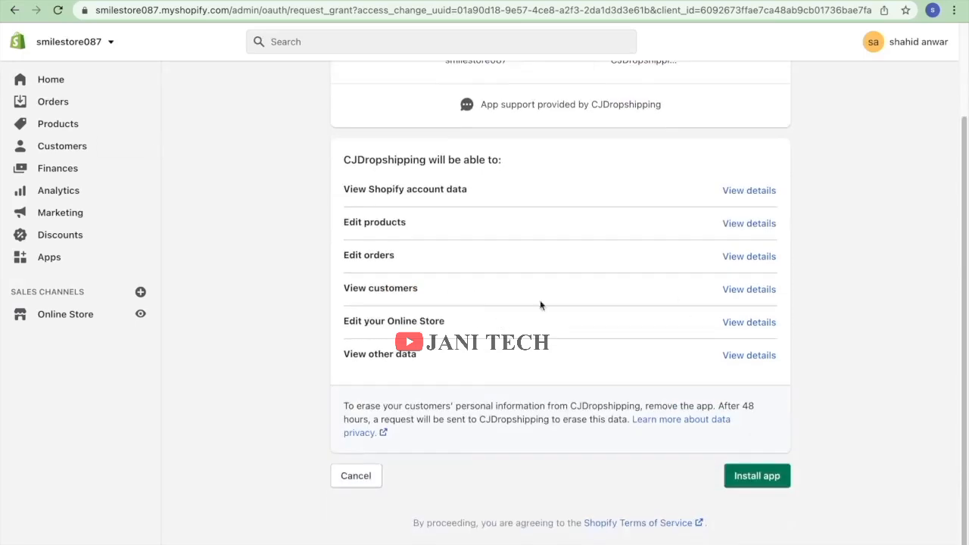
{"action": "left_click", "coordinate": [773, 480]}
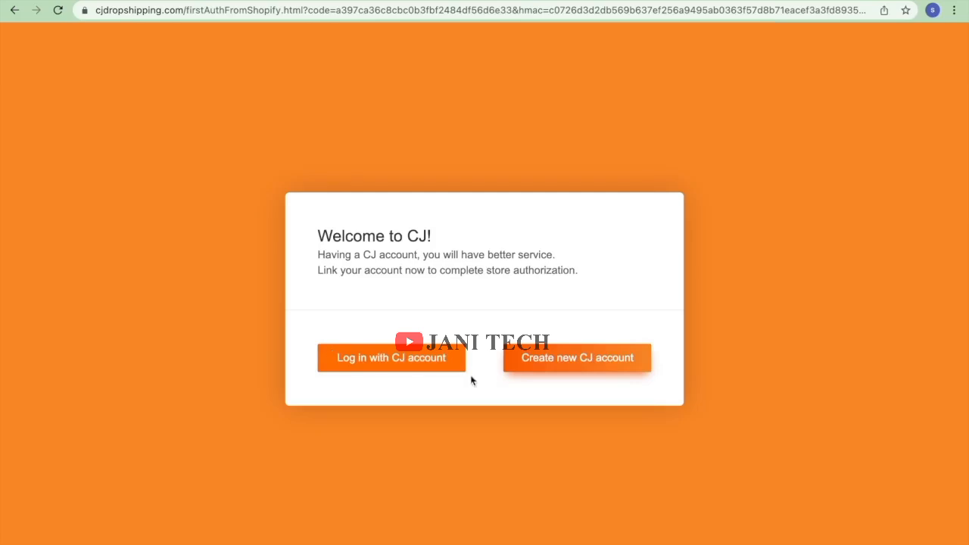
Start a new CJ account, entering the Gmail e-mail address and a password.
{"action": "left_click", "coordinate": [520, 366]}
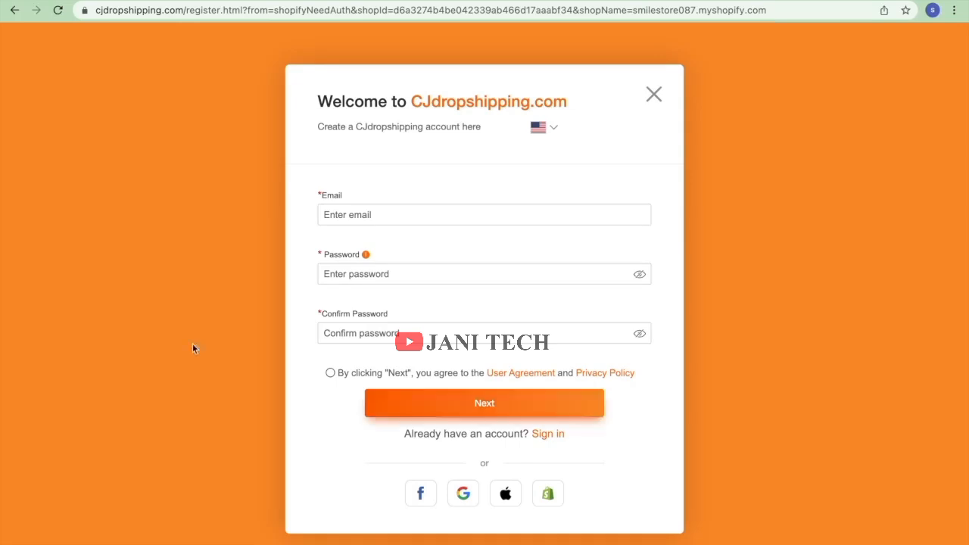
{"action": "left_click", "coordinate": [360, 222]}
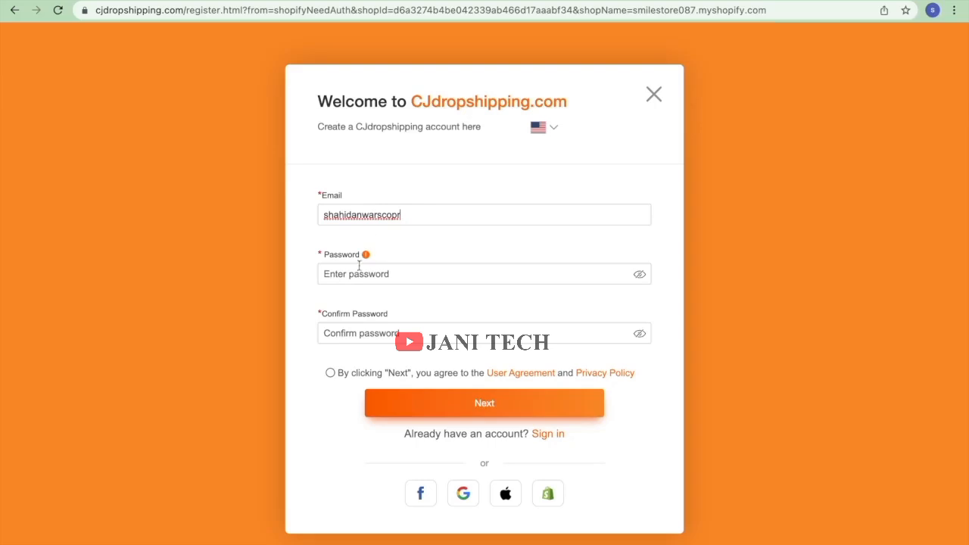
{"action": "left_click", "coordinate": [465, 278]}
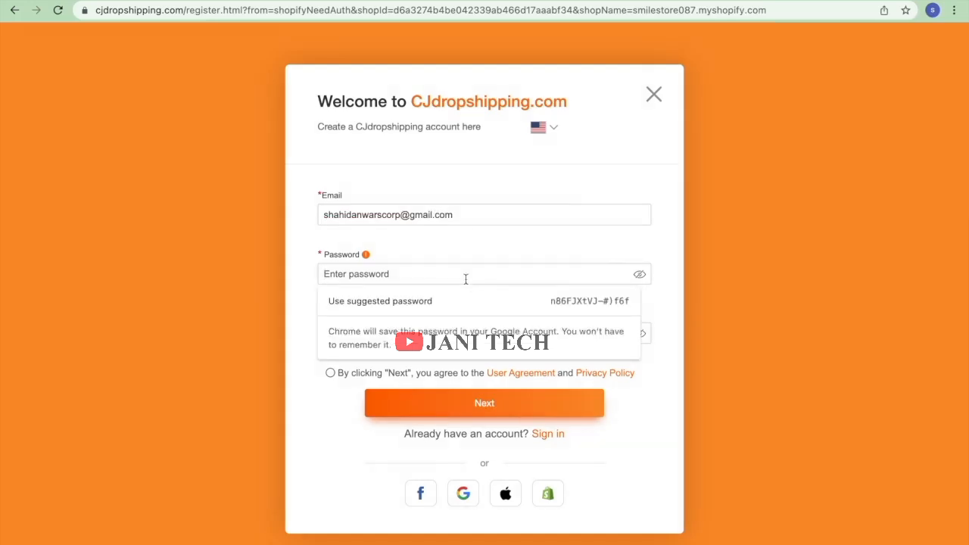
{"action": "type", "text": "••••"}
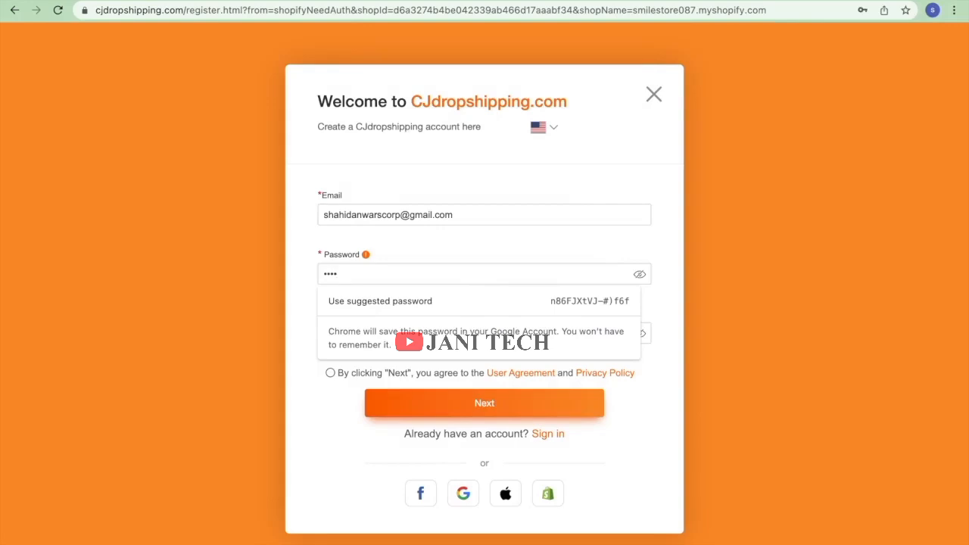
{"action": "type", "text": "••"}
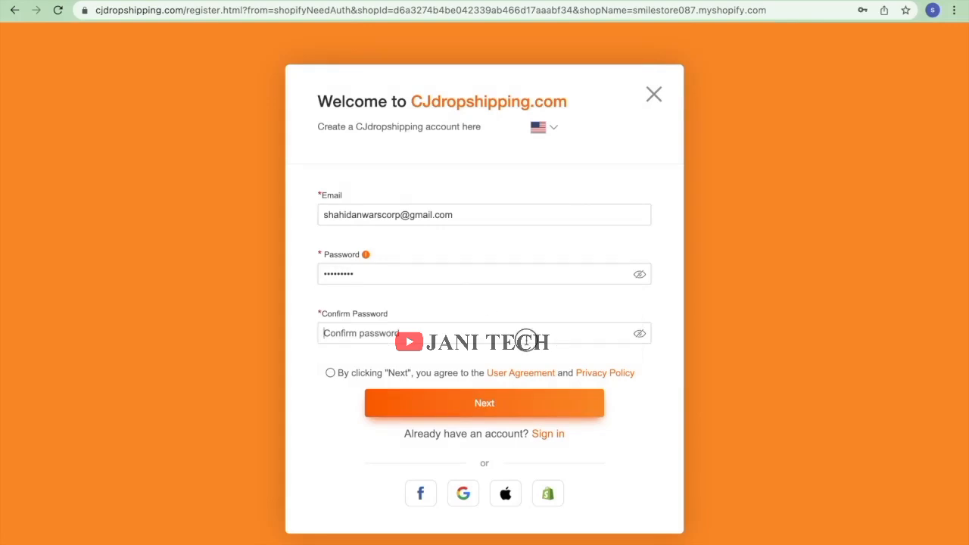
Confirm the password, accept the user agreement, fix the mismatch and submit.
{"action": "left_click", "coordinate": [528, 342]}
{"action": "type", "text": "••"}
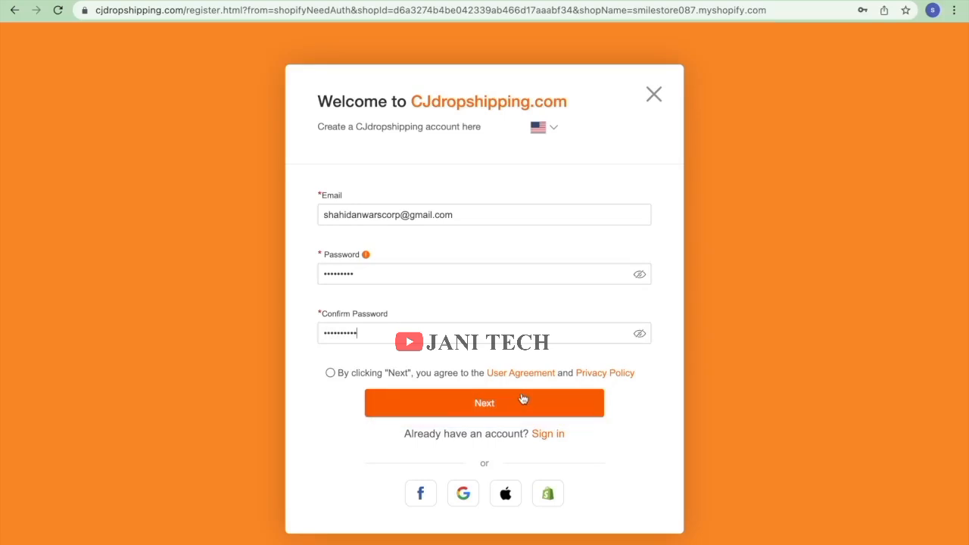
{"action": "left_click", "coordinate": [341, 377]}
{"action": "left_click", "coordinate": [427, 403]}
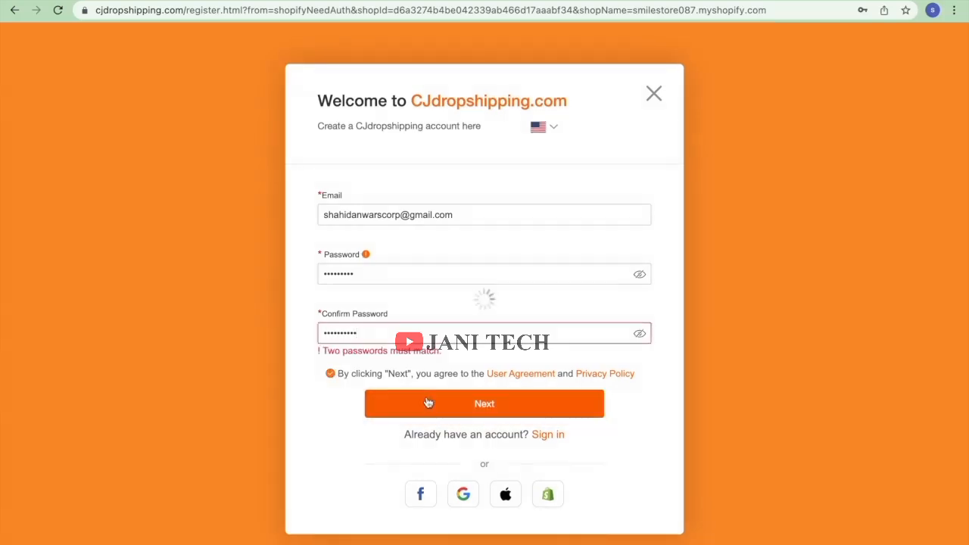
{"action": "left_click_drag", "start_coordinate": [395, 332], "coordinate": [306, 328]}
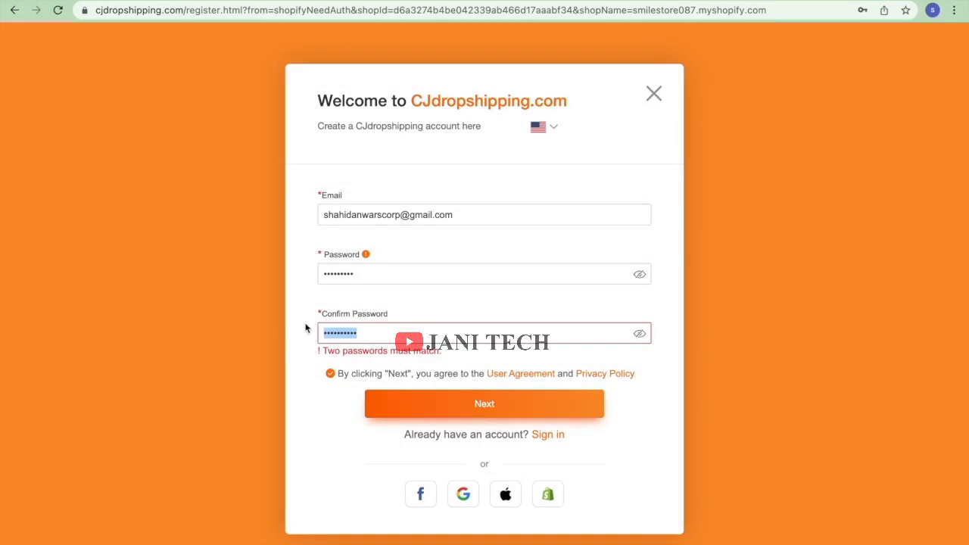
{"action": "type", "text": "S"}
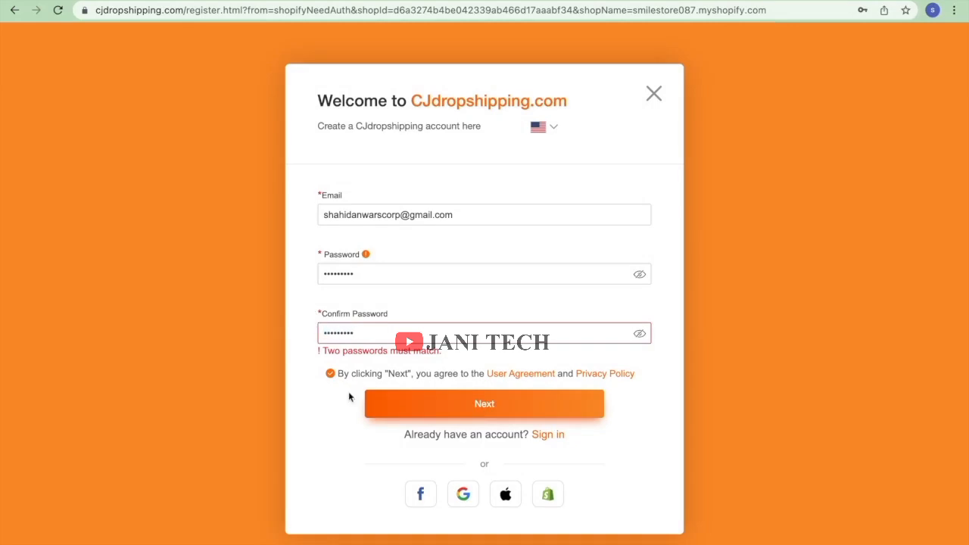
{"action": "left_click", "coordinate": [396, 401]}
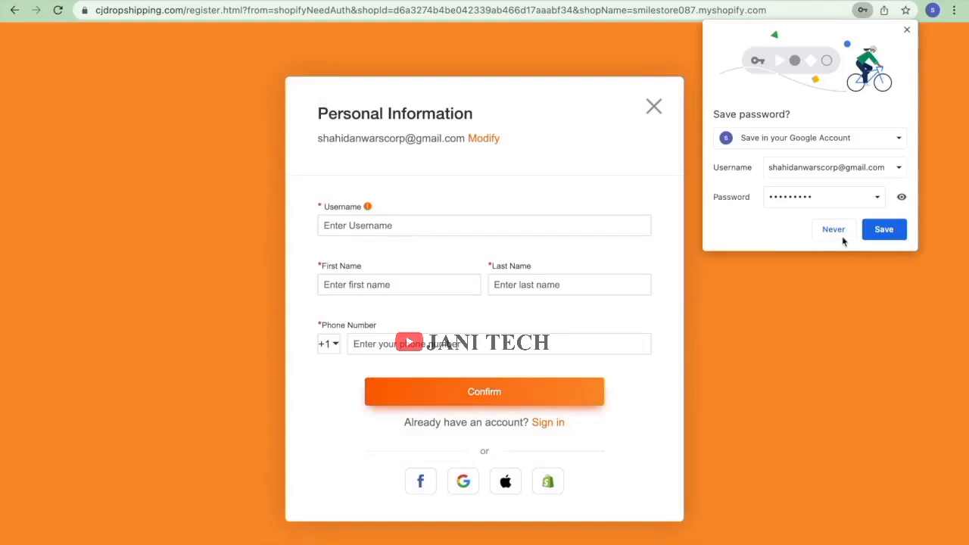
Dismiss the save-password prompt, then enter a username and the first name.
{"action": "left_click", "coordinate": [903, 227]}
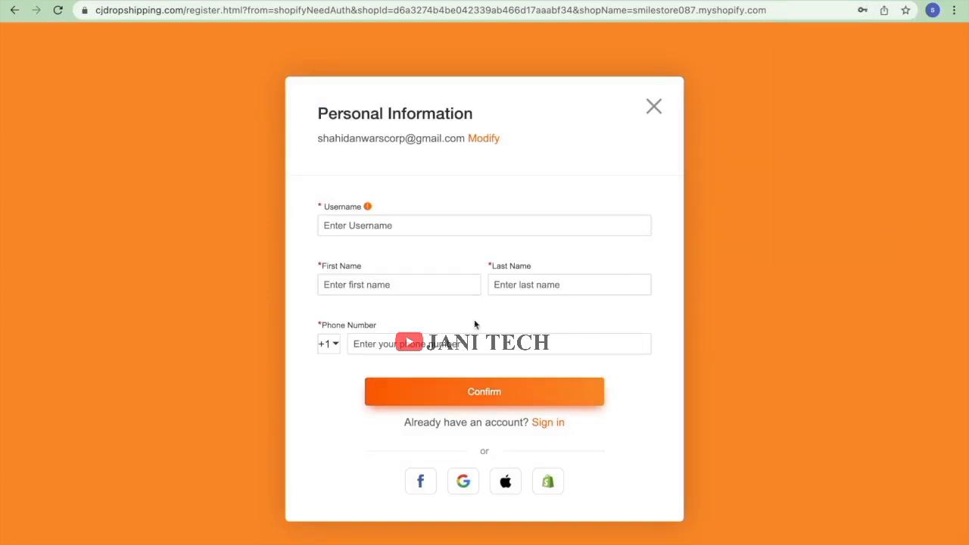
{"action": "left_click", "coordinate": [406, 232]}
{"action": "type", "text": "smilestore12"}
{"action": "left_click", "coordinate": [391, 285]}
{"action": "type", "text": "shajid"}
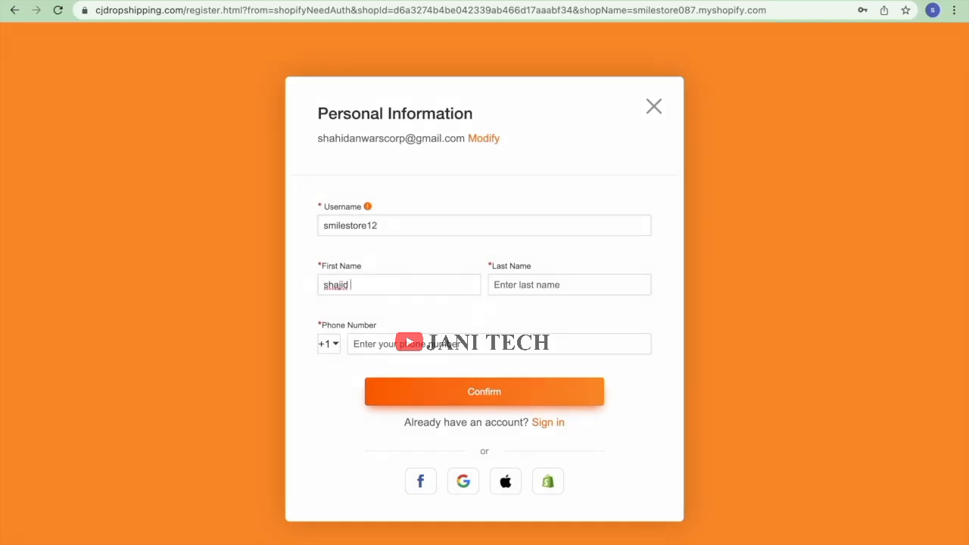
{"action": "key", "text": "BackSpace"}
{"action": "key", "text": "BackSpace"}
{"action": "type", "text": "hid"}
Enter the last name and phone number, then confirm the personal information.
{"action": "left_click", "coordinate": [533, 290]}
{"action": "type", "text": "anwar"}
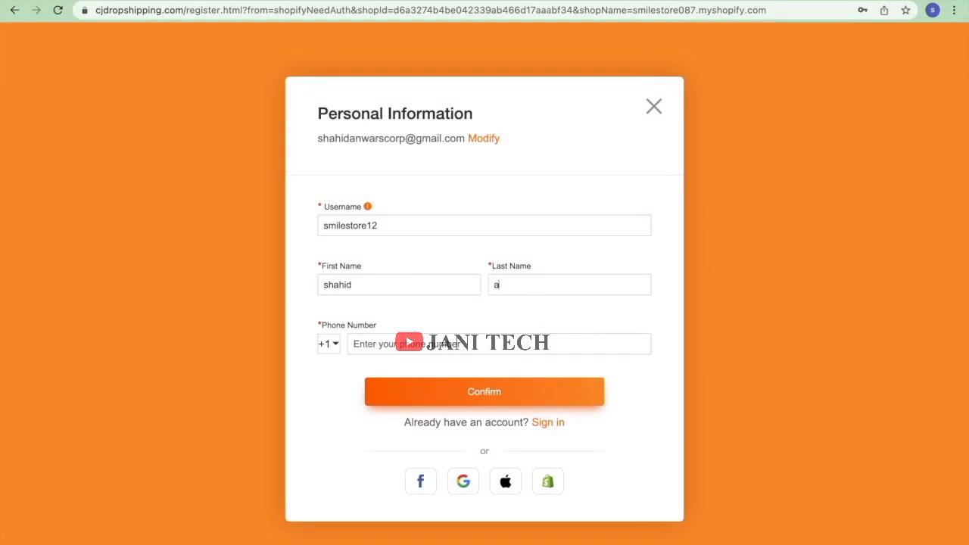
{"action": "left_click", "coordinate": [454, 391]}
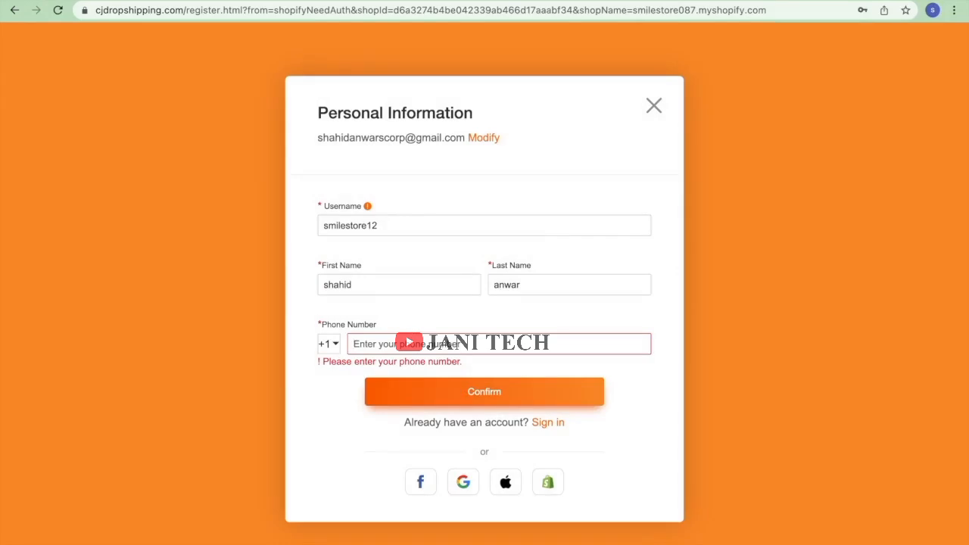
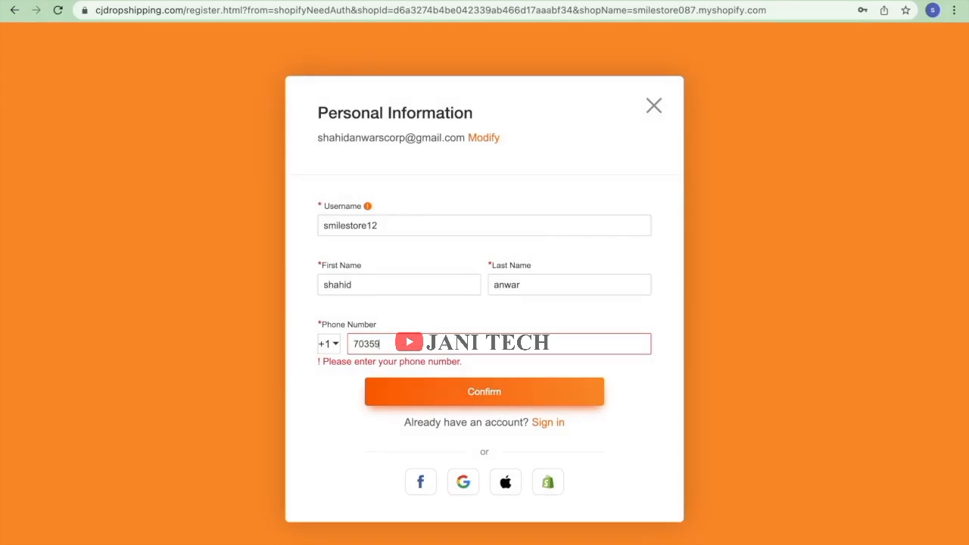
{"action": "left_click", "coordinate": [557, 394]}
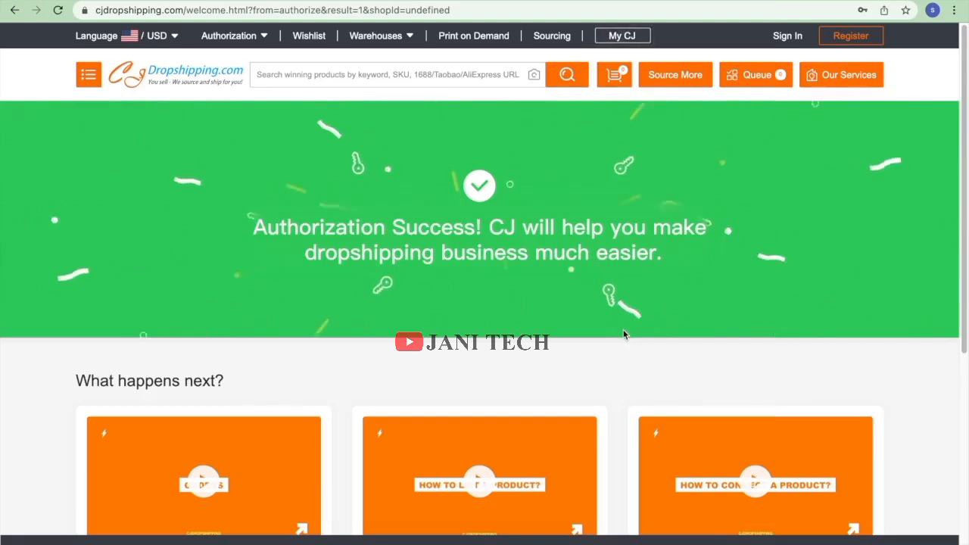
Authorize the Shopify store in CJ, sign in, and decline the Alex welcome prompt.
{"action": "left_click", "coordinate": [258, 39]}
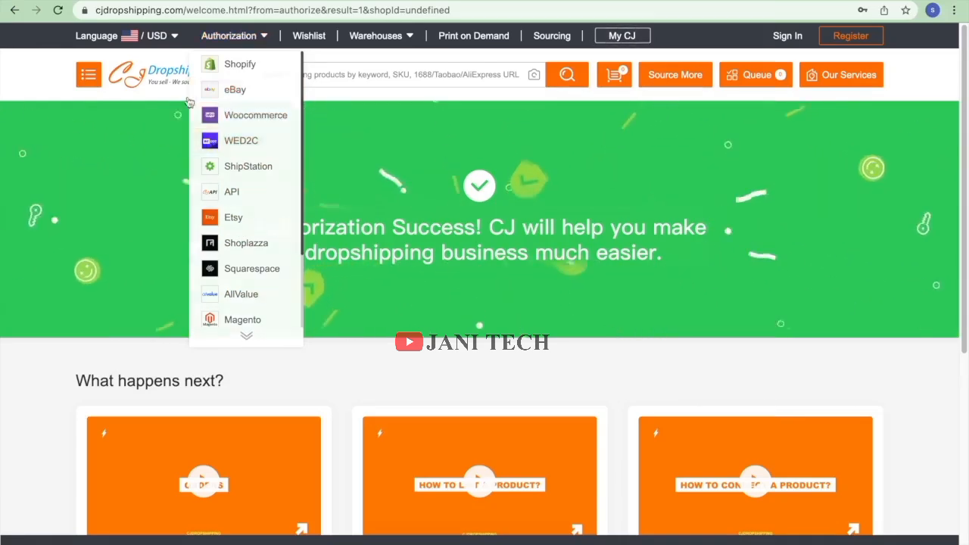
{"action": "left_click", "coordinate": [239, 65]}
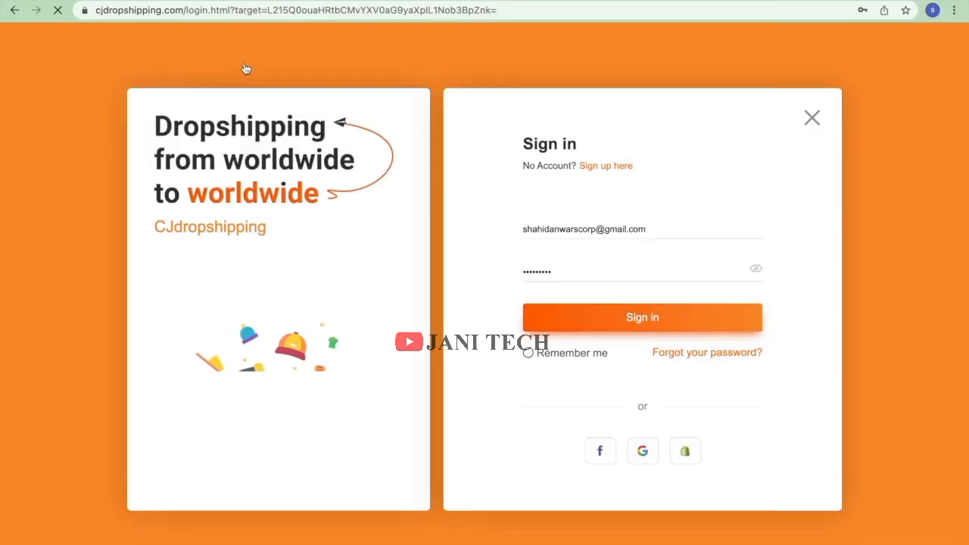
{"action": "left_click", "coordinate": [606, 329]}
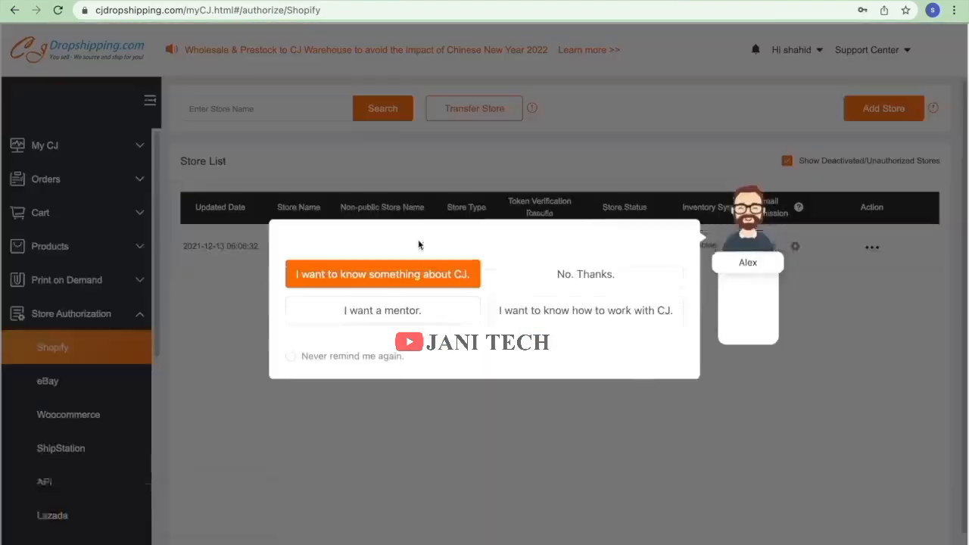
{"action": "left_click", "coordinate": [551, 282]}
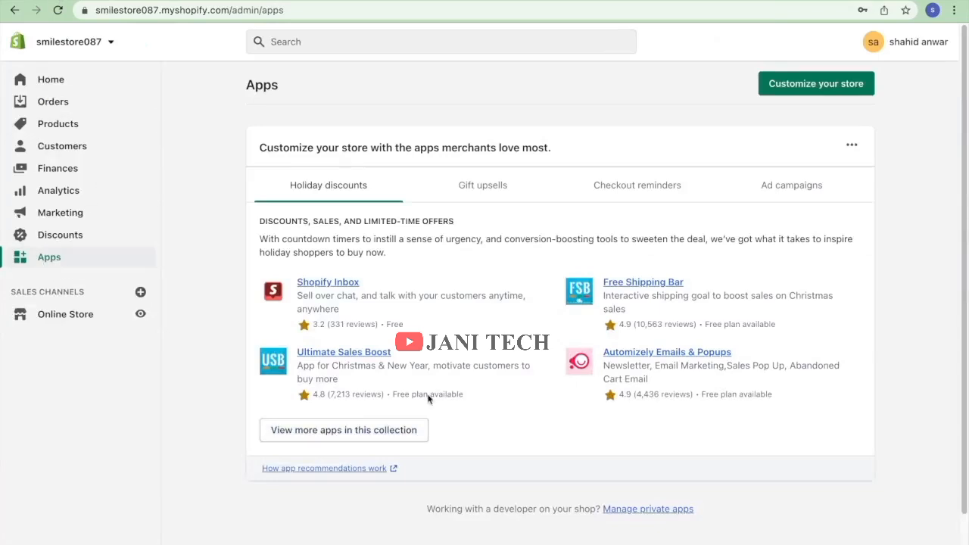
Go from the Apps page to the Shopify admin Home page.
{"action": "scroll", "coordinate": [429, 397], "scroll_direction": "down", "scroll_amount": 2}
{"action": "scroll", "coordinate": [429, 396], "scroll_direction": "up", "scroll_amount": 2}
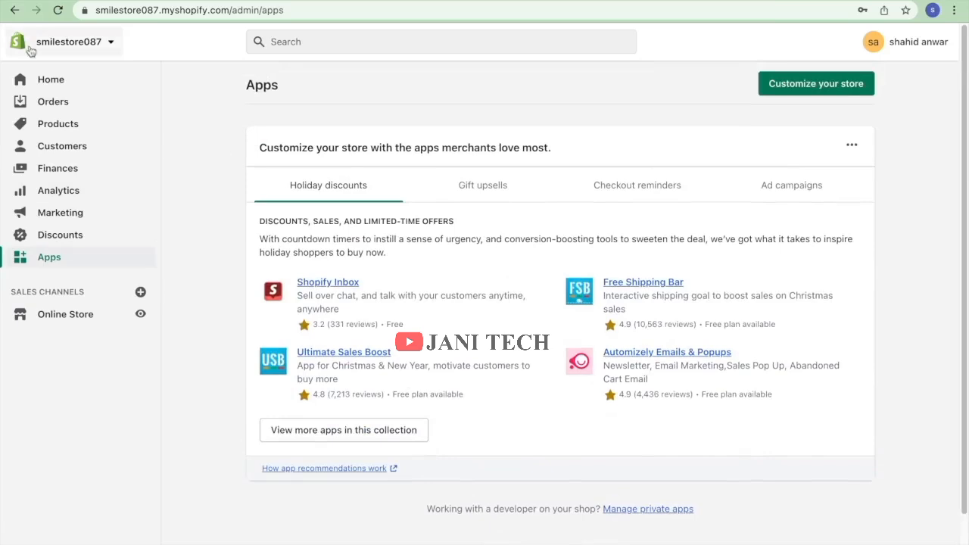
{"action": "left_click", "coordinate": [49, 80]}
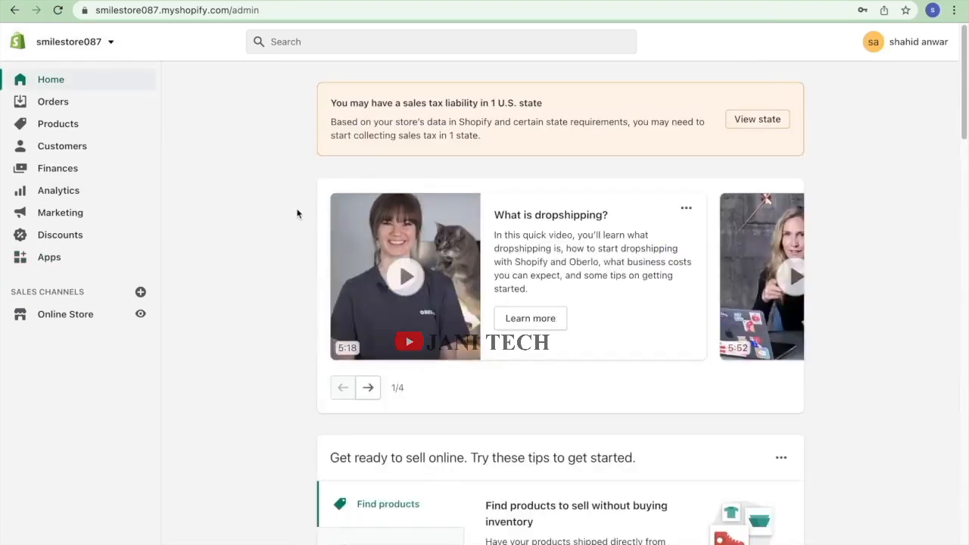
{"action": "scroll", "coordinate": [299, 212], "scroll_direction": "down", "scroll_amount": 15}
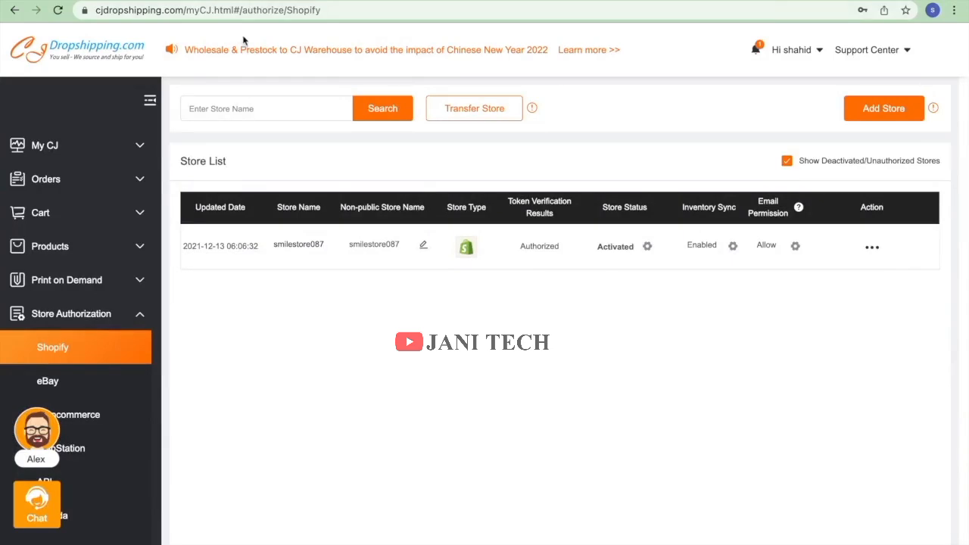
From the My CJ Dashboard, start Security Verification of the e-mail, then switch to Gmail.
{"action": "left_click", "coordinate": [52, 156]}
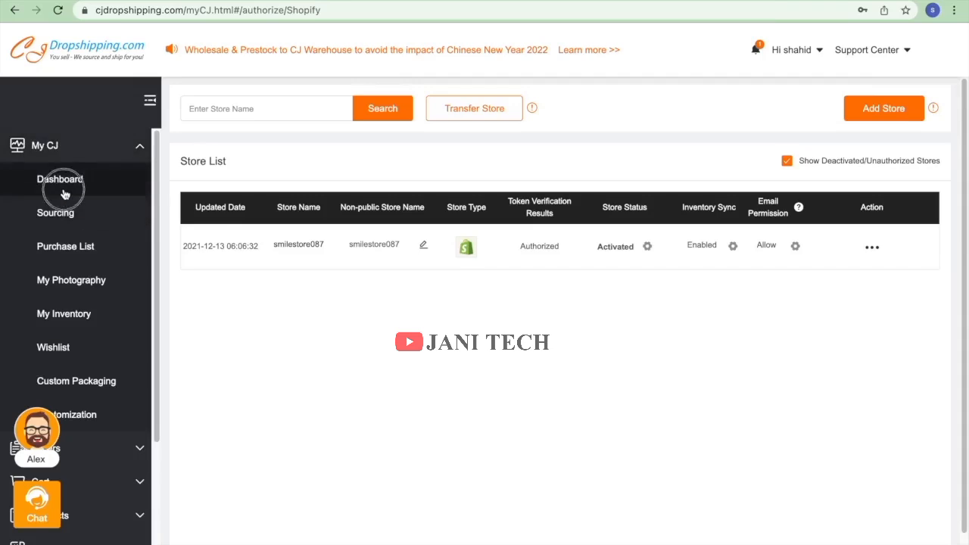
{"action": "left_click", "coordinate": [63, 191]}
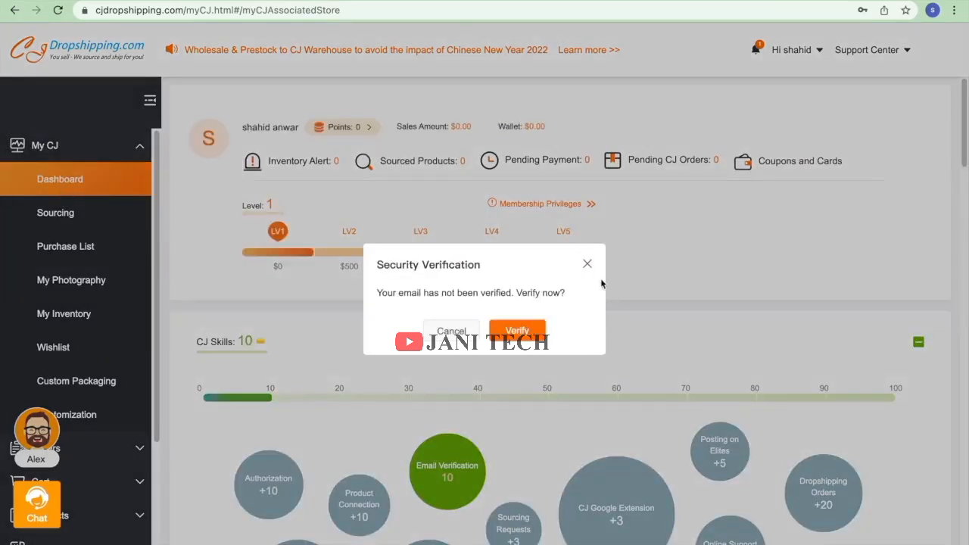
{"action": "left_click", "coordinate": [518, 333]}
{"action": "left_click", "coordinate": [487, 329]}
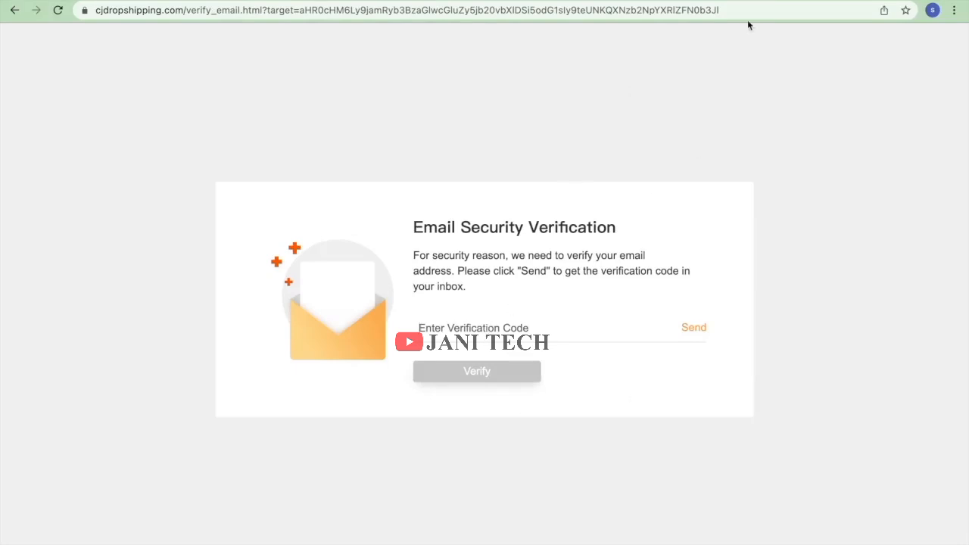
{"action": "left_click", "coordinate": [716, 16]}
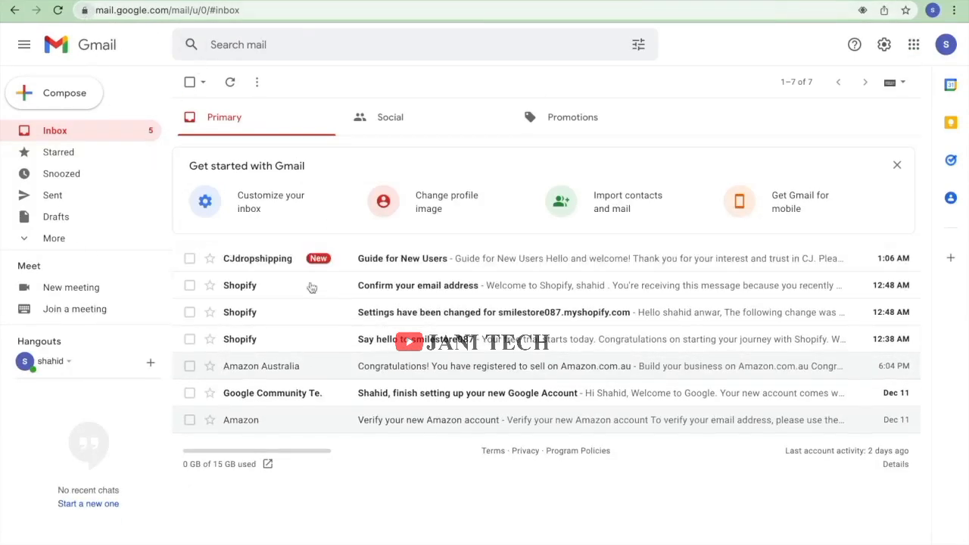
Read the CJ 'Guide for New Users' email, then return to the inbox.
{"action": "left_click", "coordinate": [382, 258]}
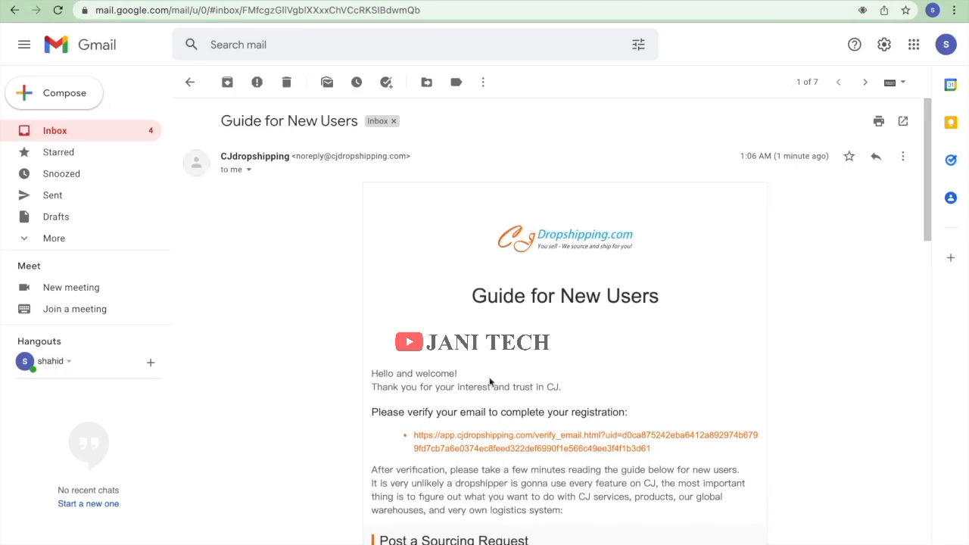
{"action": "scroll", "coordinate": [490, 381], "scroll_direction": "down", "scroll_amount": 3}
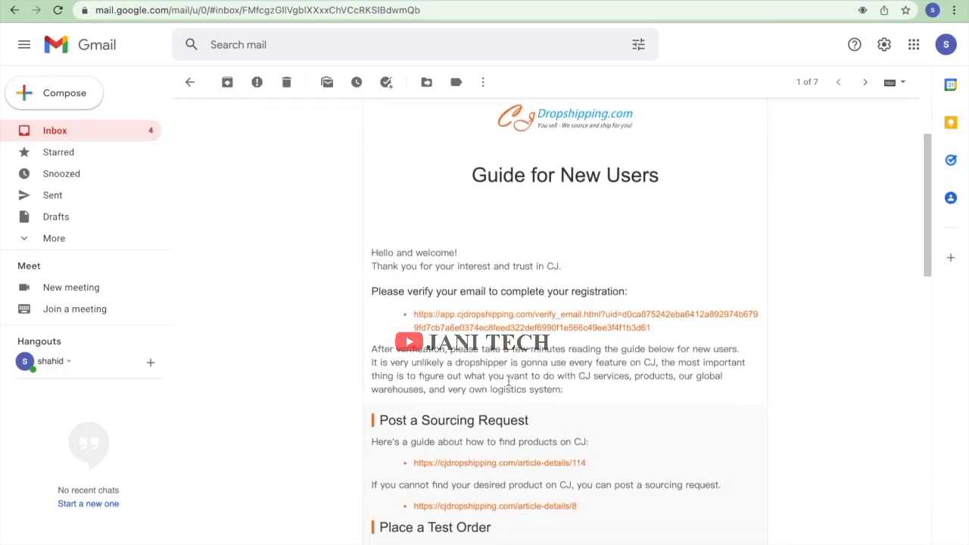
{"action": "scroll", "coordinate": [508, 381], "scroll_direction": "down", "scroll_amount": 10}
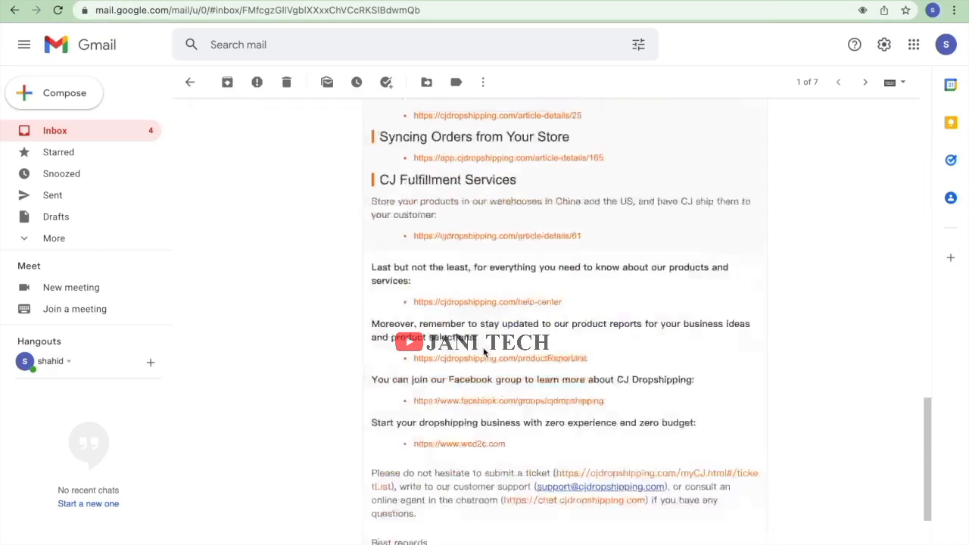
{"action": "scroll", "coordinate": [484, 351], "scroll_direction": "down", "scroll_amount": 5}
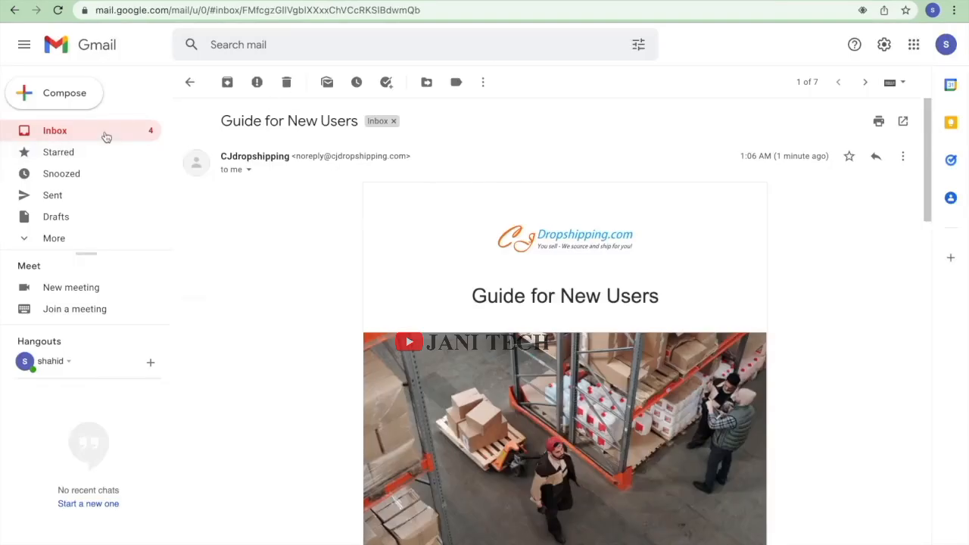
{"action": "left_click", "coordinate": [106, 135]}
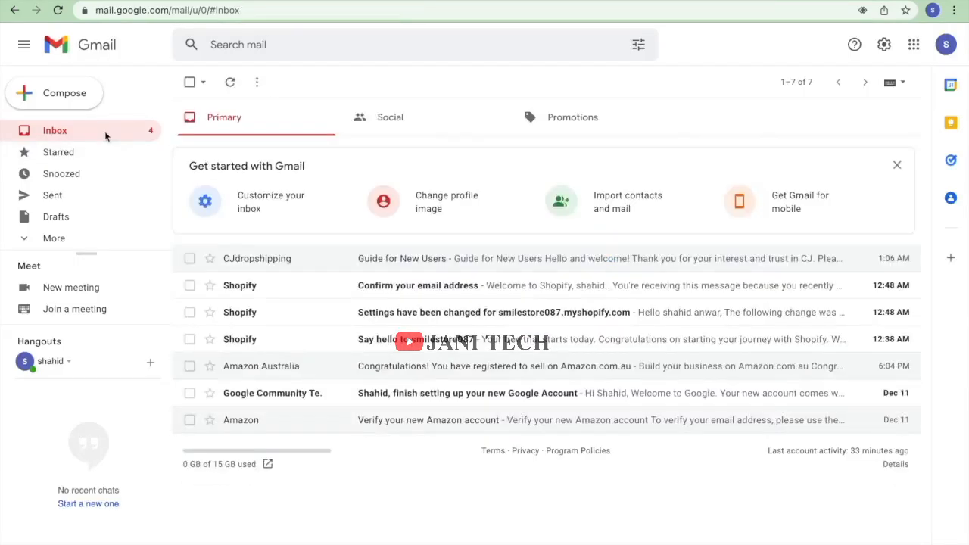
Reload Gmail, open the CJ Dropshipping verification email and copy its code.
{"action": "left_click", "coordinate": [58, 10]}
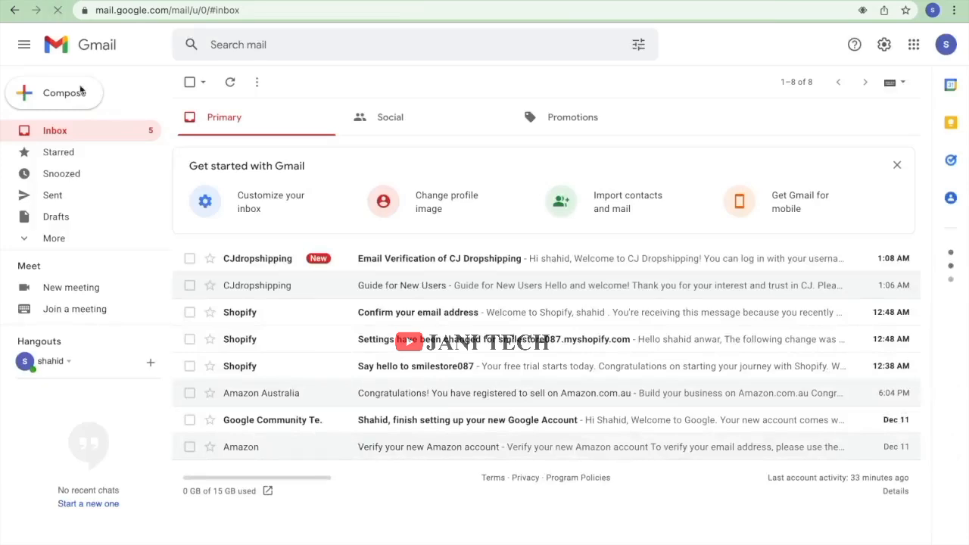
{"action": "left_click", "coordinate": [426, 271]}
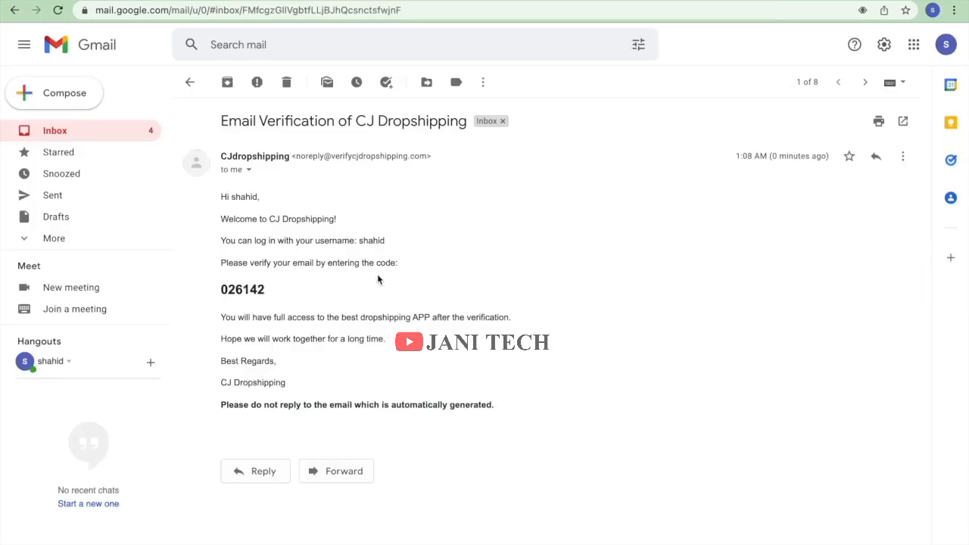
{"action": "left_click_drag", "start_coordinate": [267, 300], "coordinate": [220, 290]}
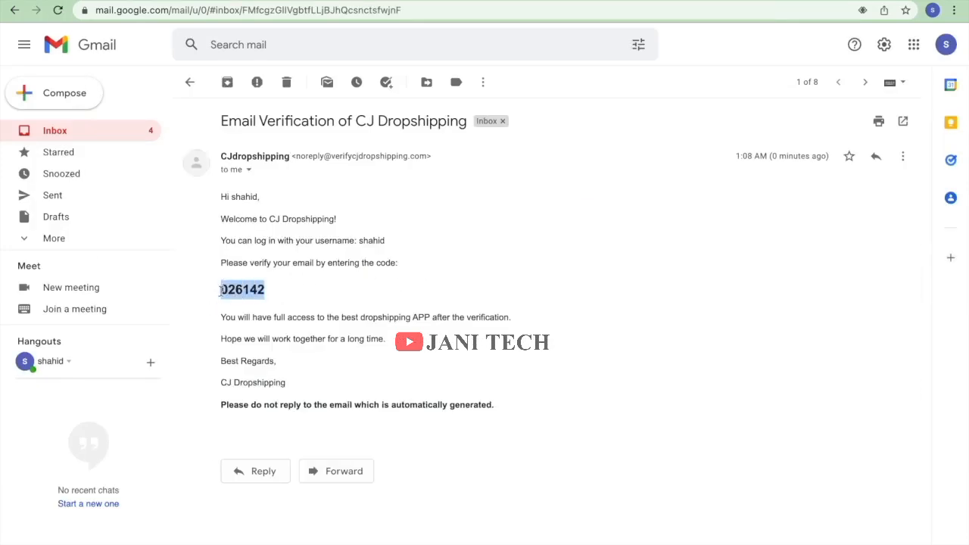
{"action": "right_click", "coordinate": [228, 286]}
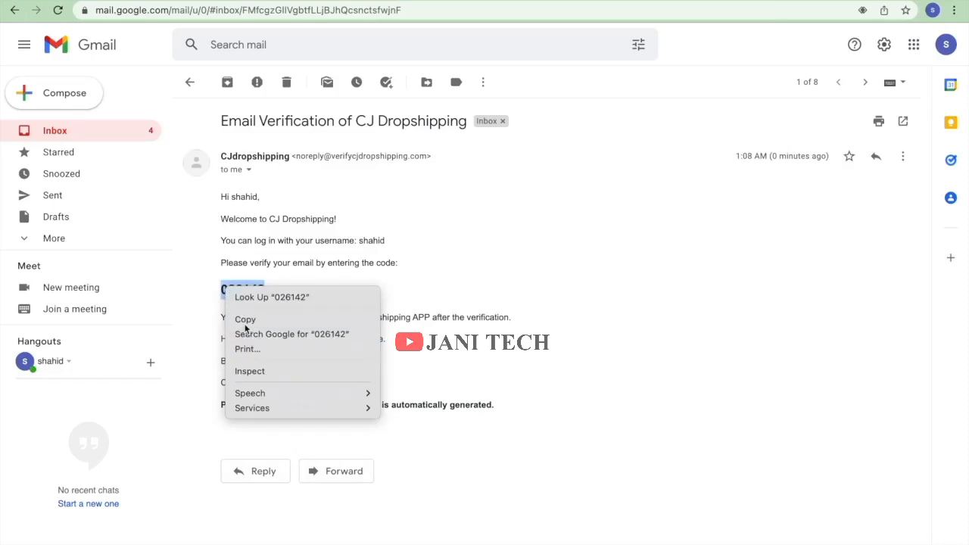
{"action": "left_click", "coordinate": [245, 320]}
Paste the code on CJ's verification page, verify and confirm, then go to CJ's home page.
{"action": "left_click", "coordinate": [89, 1]}
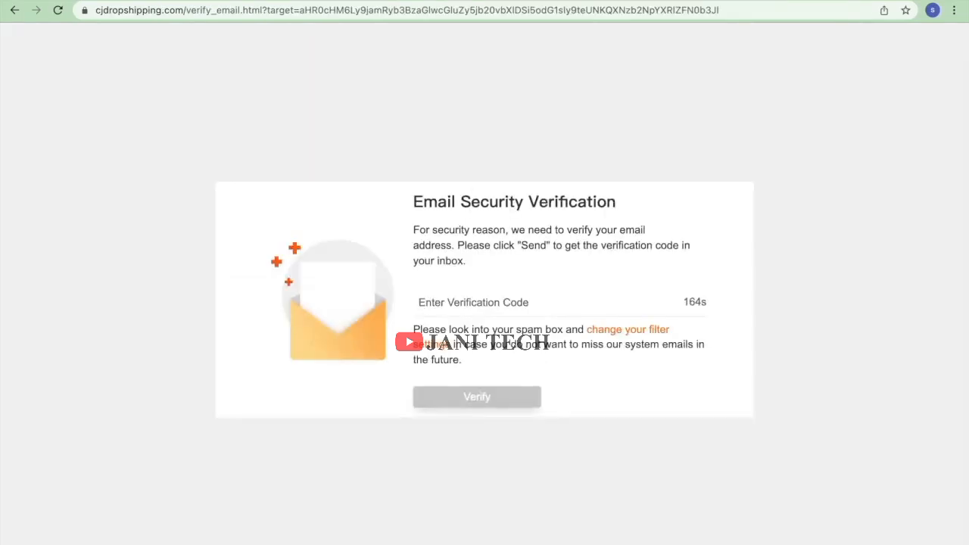
{"action": "right_click", "coordinate": [432, 300]}
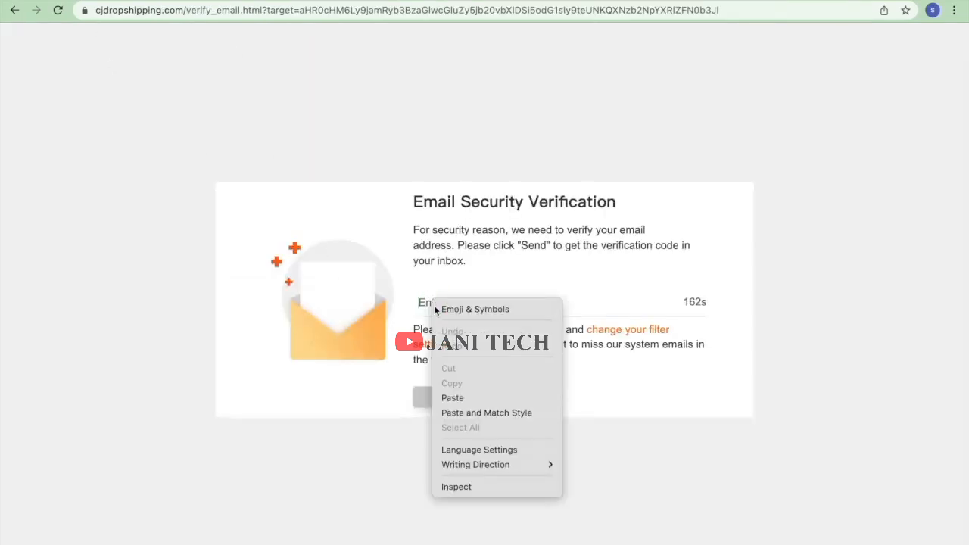
{"action": "left_click", "coordinate": [467, 399]}
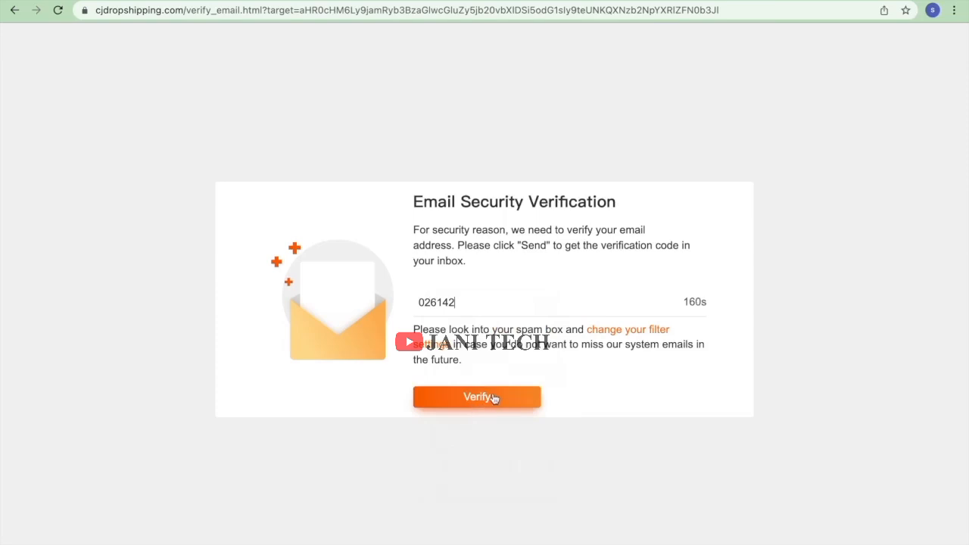
{"action": "left_click", "coordinate": [493, 399]}
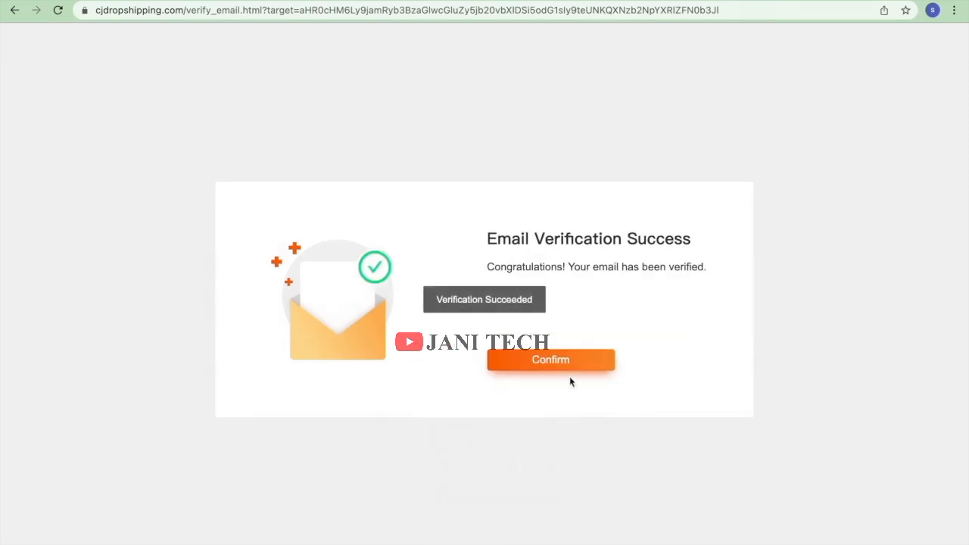
{"action": "left_click", "coordinate": [551, 359]}
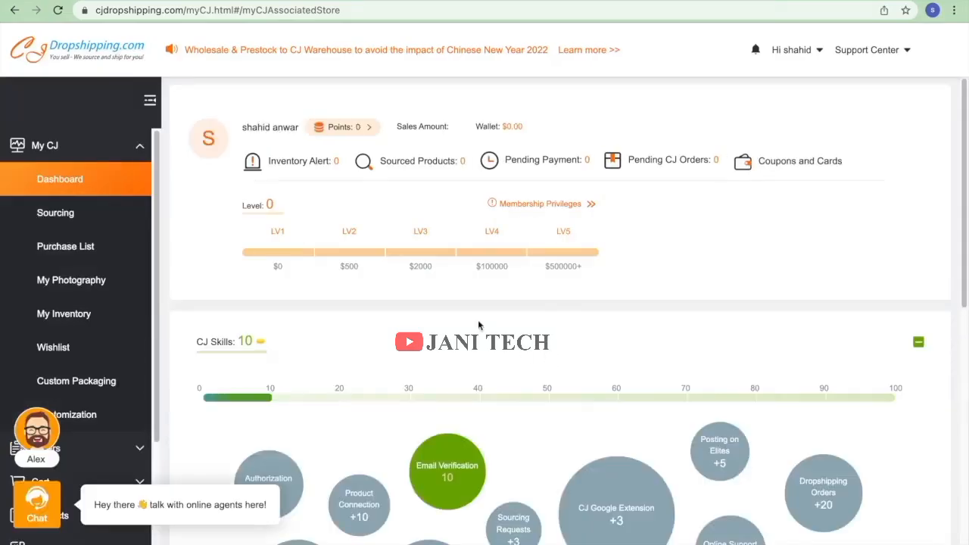
{"action": "left_click", "coordinate": [81, 48]}
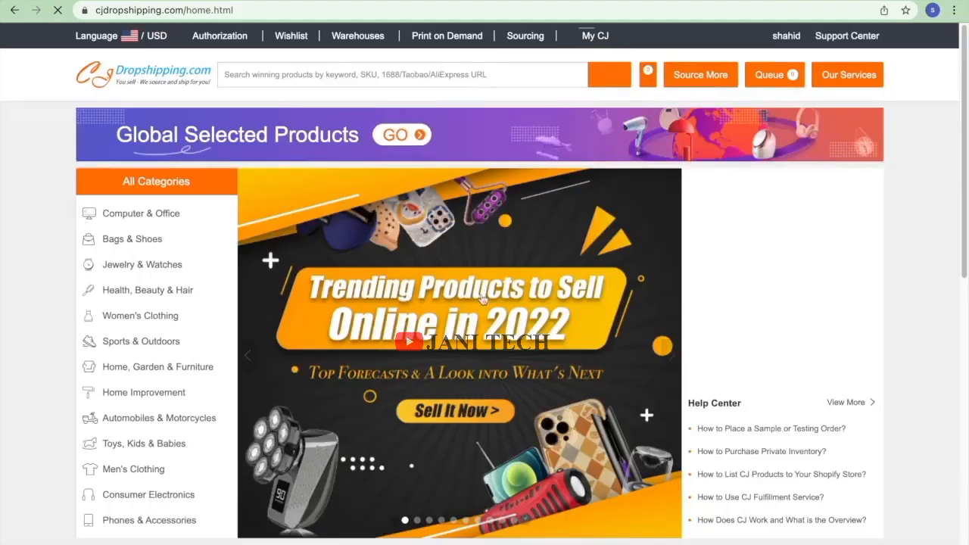
Dismiss the notification request and assistant popup, then return to the CJdropshipping home page.
{"action": "scroll", "coordinate": [459, 306], "scroll_direction": "down", "scroll_amount": 3}
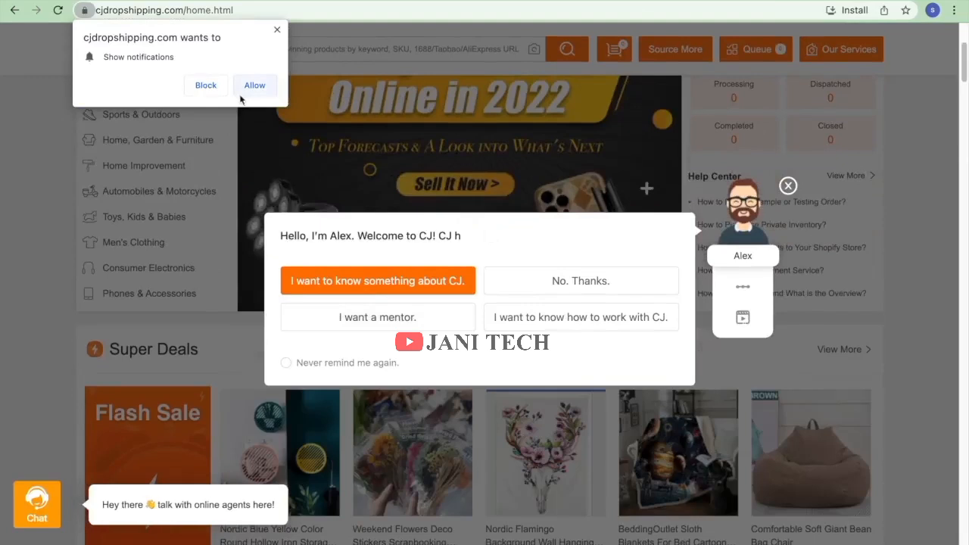
{"action": "left_click", "coordinate": [277, 31]}
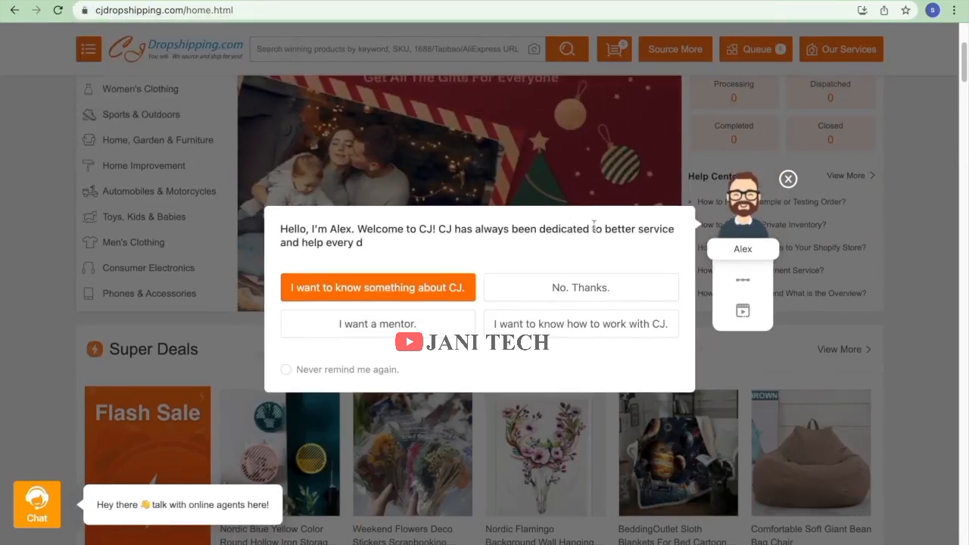
{"action": "left_click", "coordinate": [788, 179]}
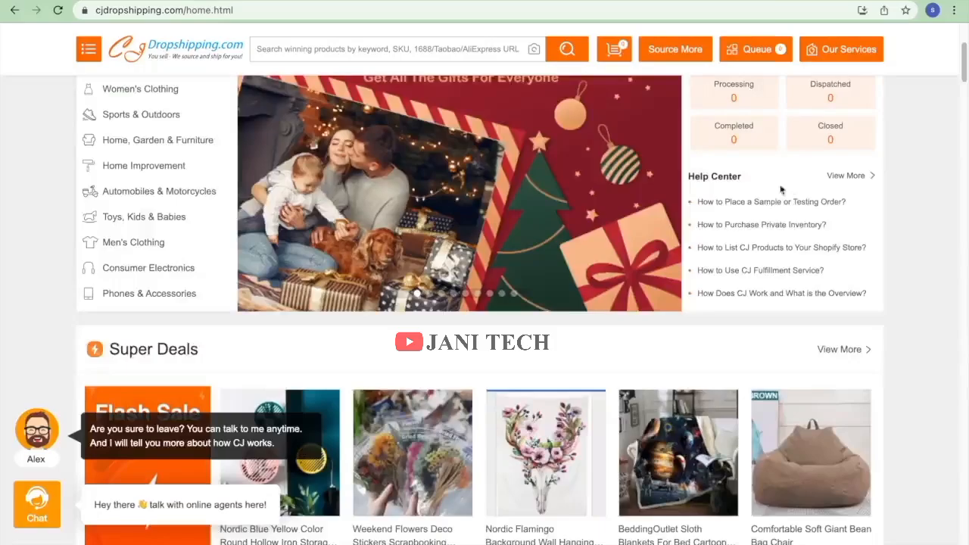
{"action": "scroll", "coordinate": [477, 260], "scroll_direction": "down", "scroll_amount": 8}
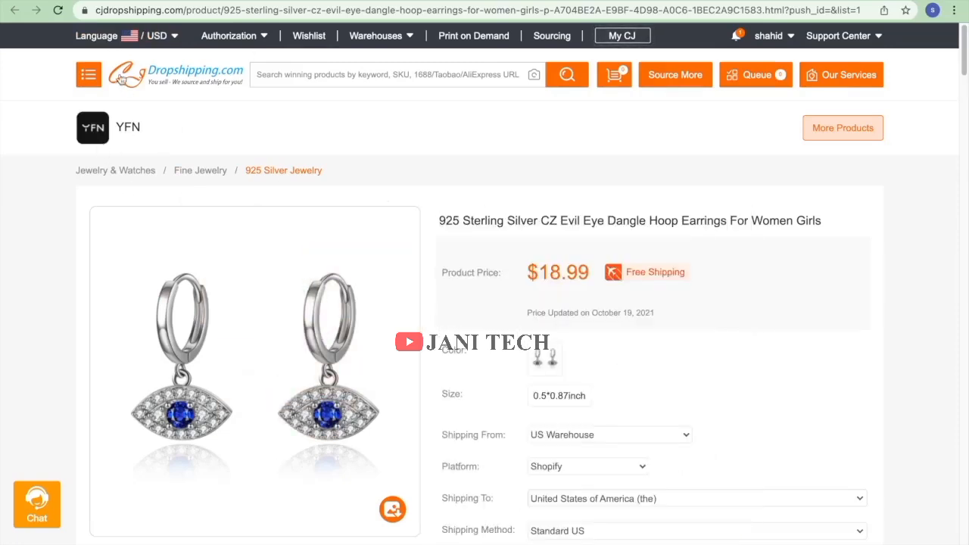
{"action": "left_click", "coordinate": [171, 74]}
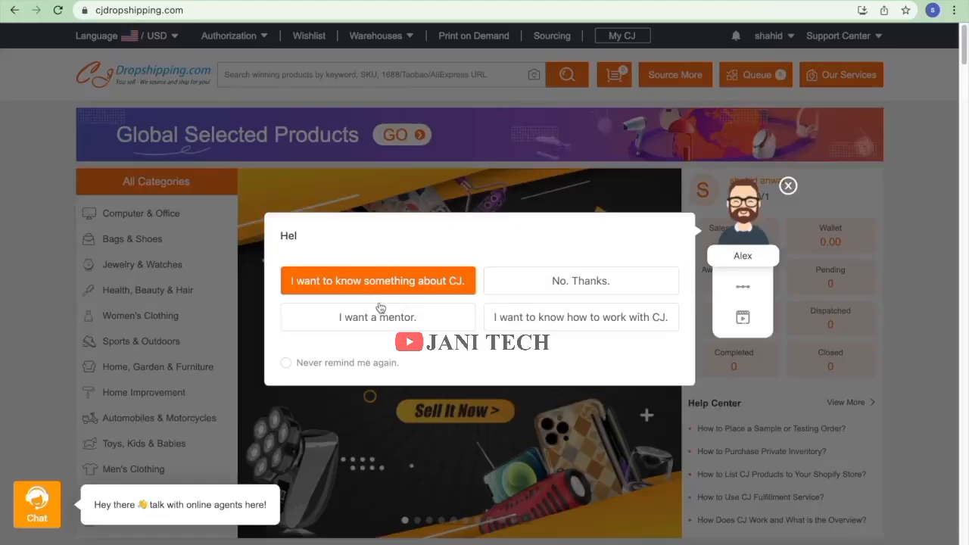
Close the chat-bot popup and scroll down to the Print on Demand row with the bracelet bangles.
{"action": "scroll", "coordinate": [871, 303], "scroll_direction": "down", "scroll_amount": 5}
{"action": "left_click", "coordinate": [788, 187]}
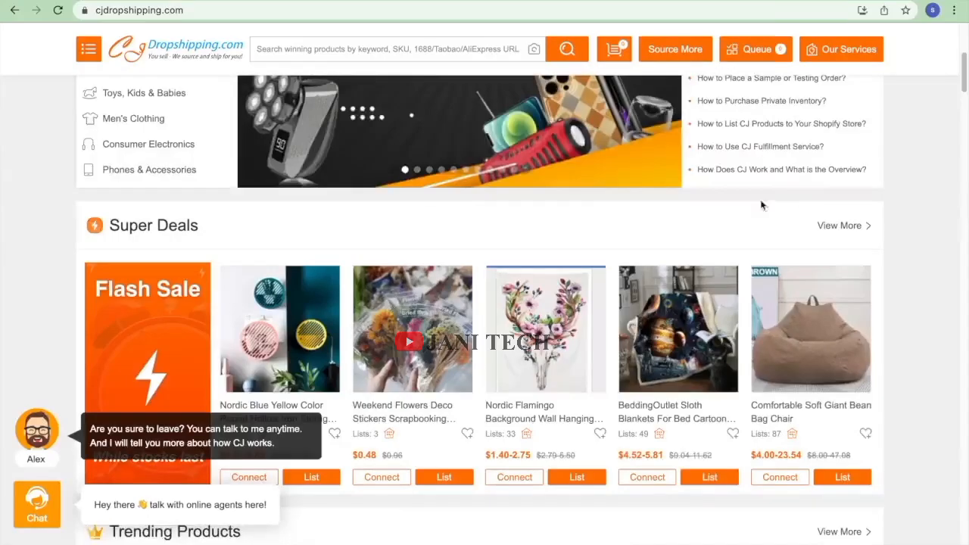
{"action": "scroll", "coordinate": [704, 310], "scroll_direction": "down", "scroll_amount": 6}
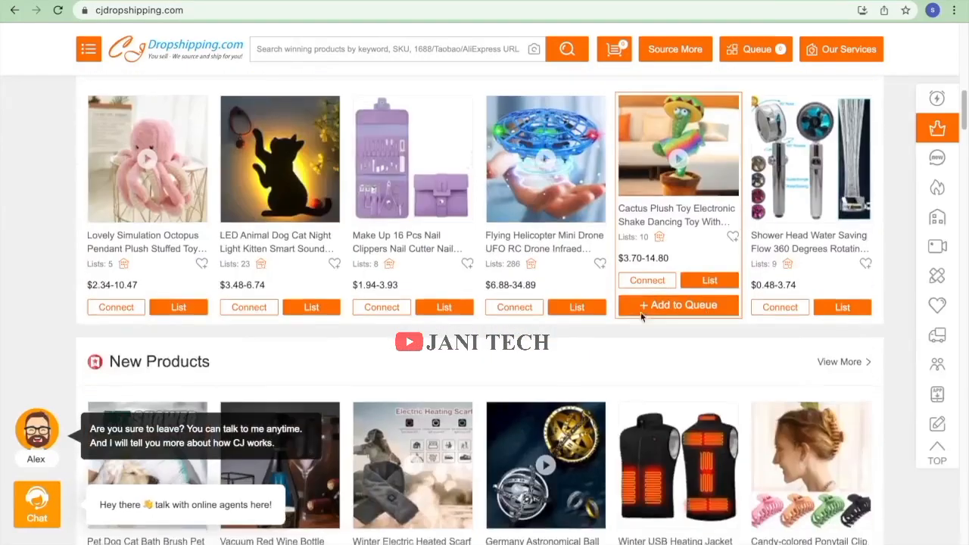
{"action": "scroll", "coordinate": [615, 312], "scroll_direction": "down", "scroll_amount": 6}
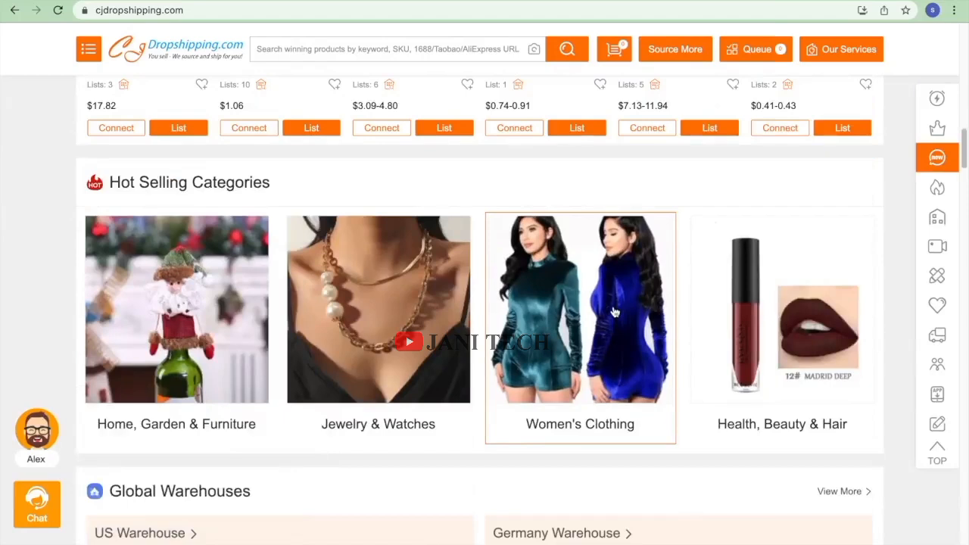
{"action": "scroll", "coordinate": [612, 291], "scroll_direction": "down", "scroll_amount": 3}
{"action": "scroll", "coordinate": [603, 281], "scroll_direction": "down", "scroll_amount": 5}
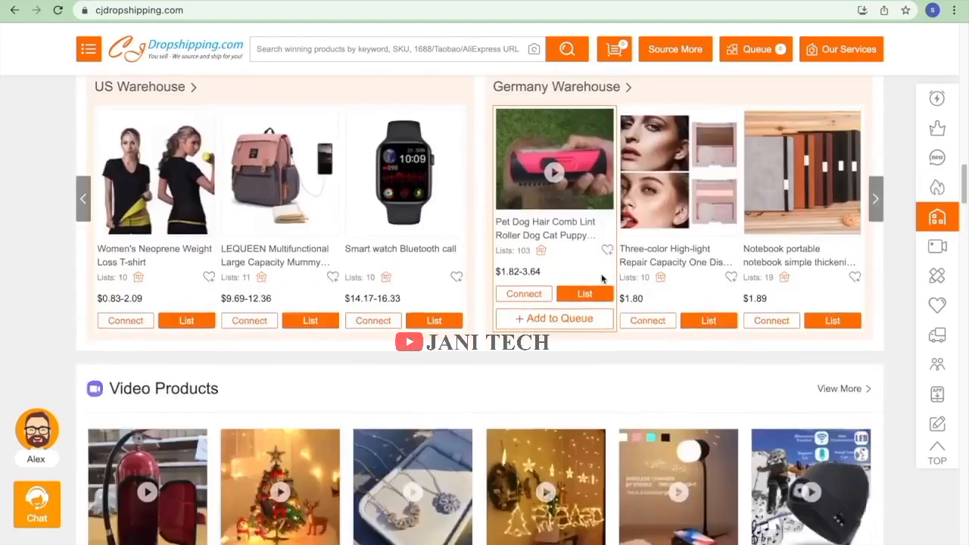
{"action": "scroll", "coordinate": [600, 280], "scroll_direction": "down", "scroll_amount": 5}
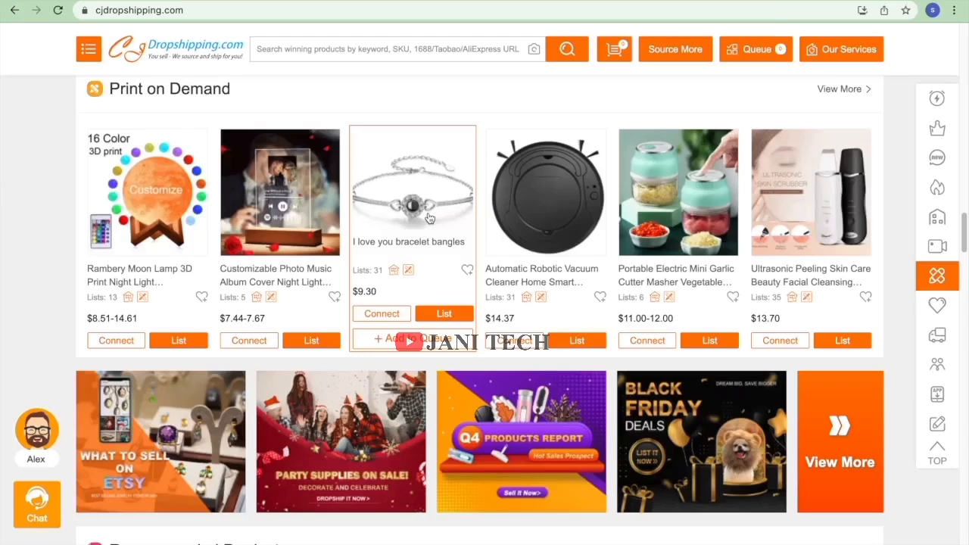
Open the I love you bracelet bangles listing form and ship it from China Warehouse.
{"action": "left_click", "coordinate": [445, 314]}
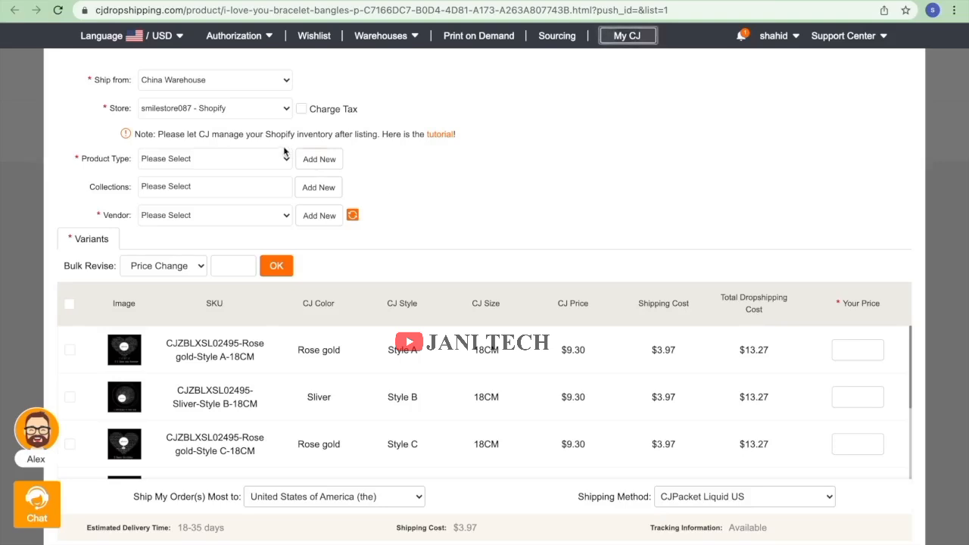
{"action": "left_click", "coordinate": [185, 85]}
{"action": "left_click", "coordinate": [185, 82]}
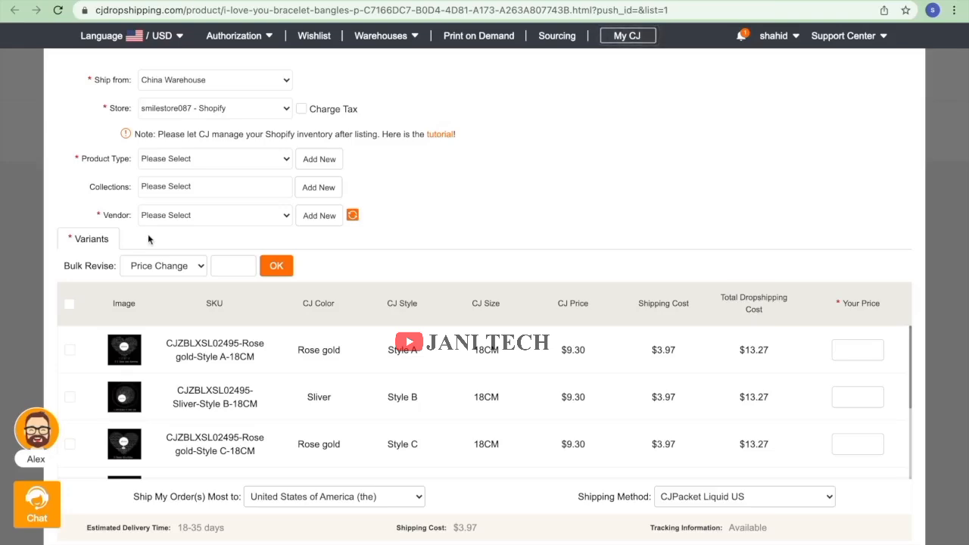
Create and apply a new product type 'jewerly' for the bracelet.
{"action": "left_click", "coordinate": [181, 163]}
{"action": "left_click", "coordinate": [437, 188]}
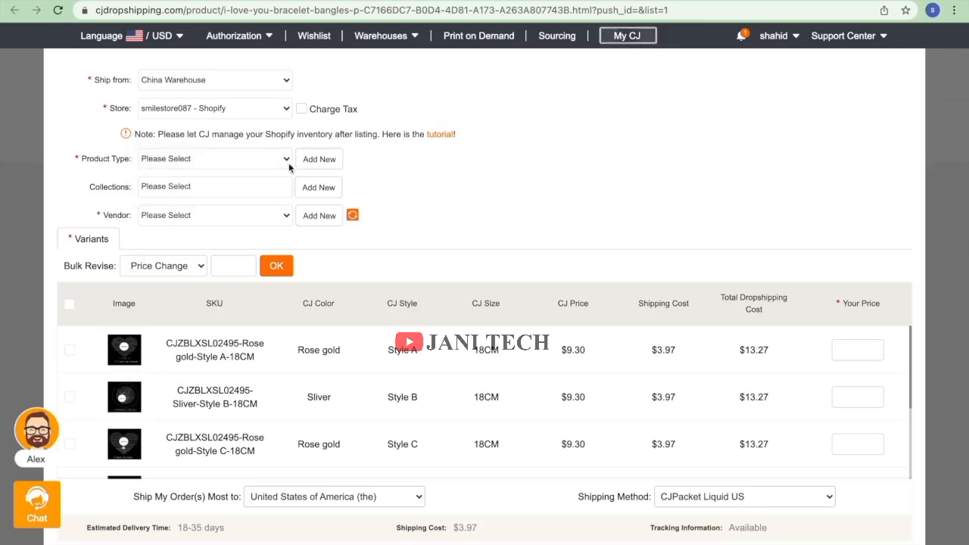
{"action": "left_click", "coordinate": [309, 163]}
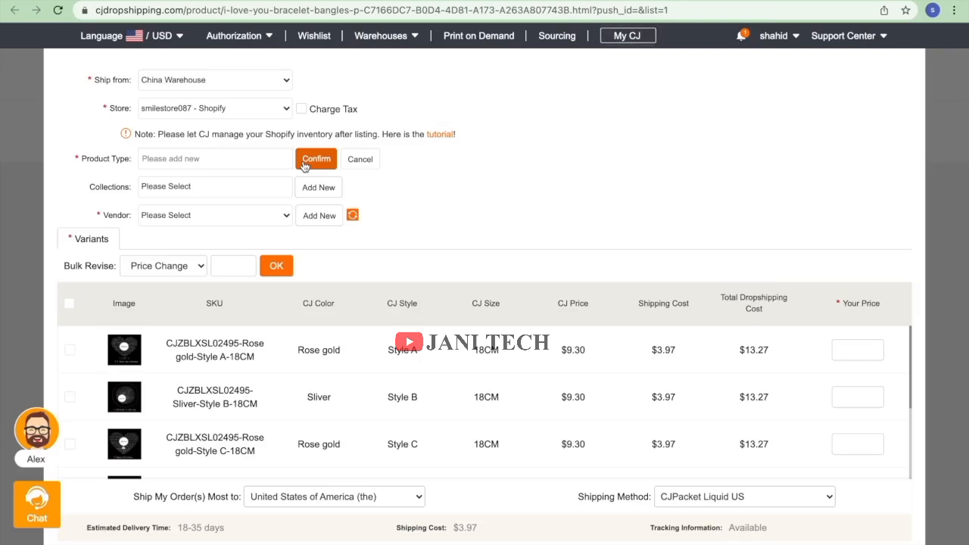
{"action": "left_click", "coordinate": [274, 159]}
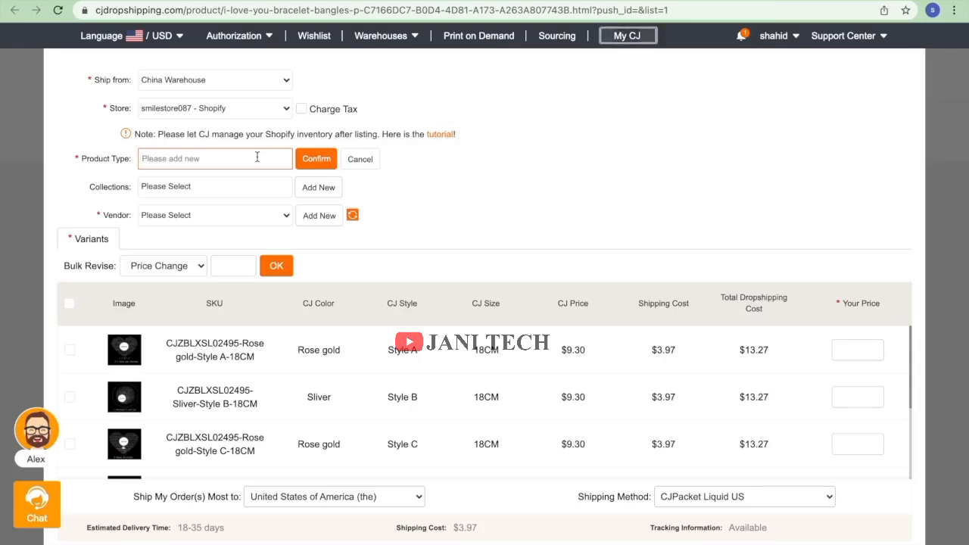
{"action": "type", "text": "je"}
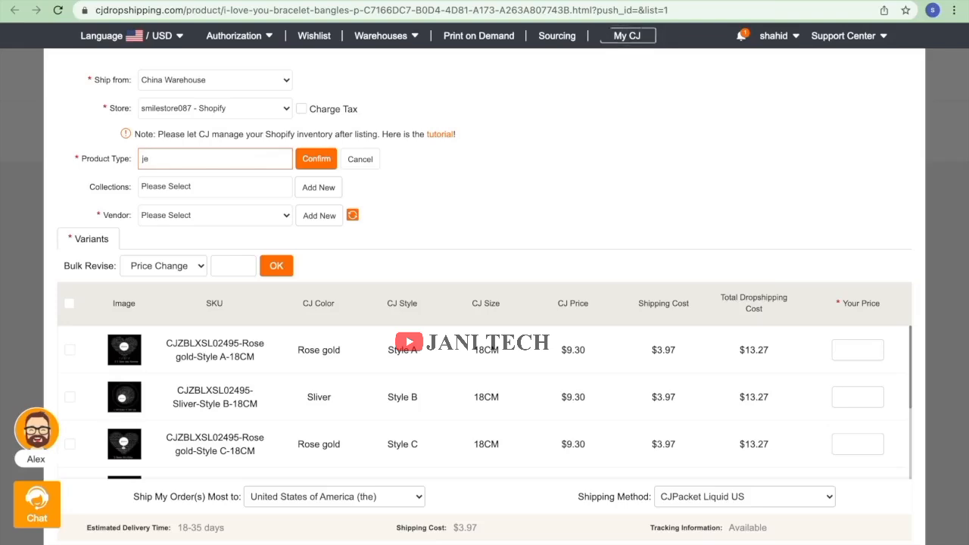
{"action": "type", "text": "werly"}
{"action": "left_click", "coordinate": [316, 165]}
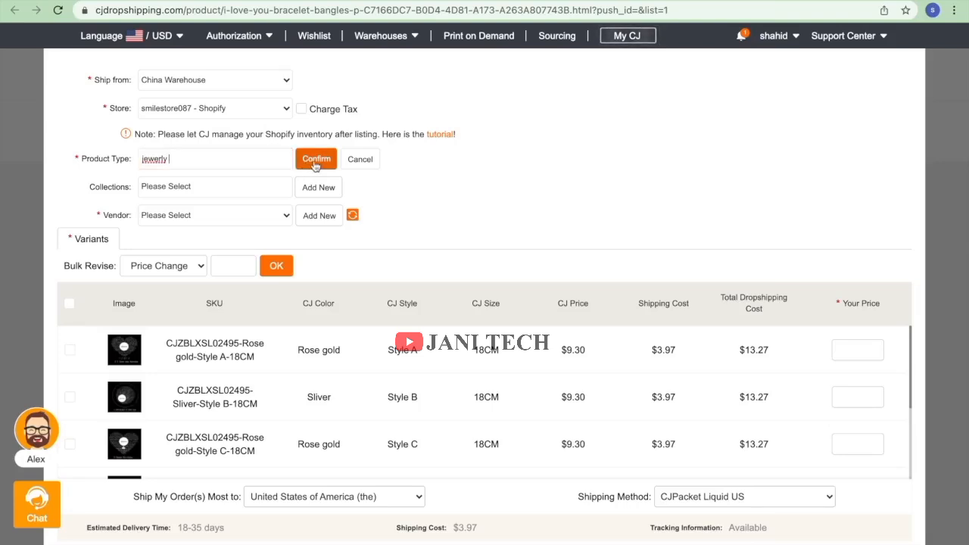
Create a new 'jewelry' collection and set the store owner as vendor.
{"action": "left_click", "coordinate": [273, 186]}
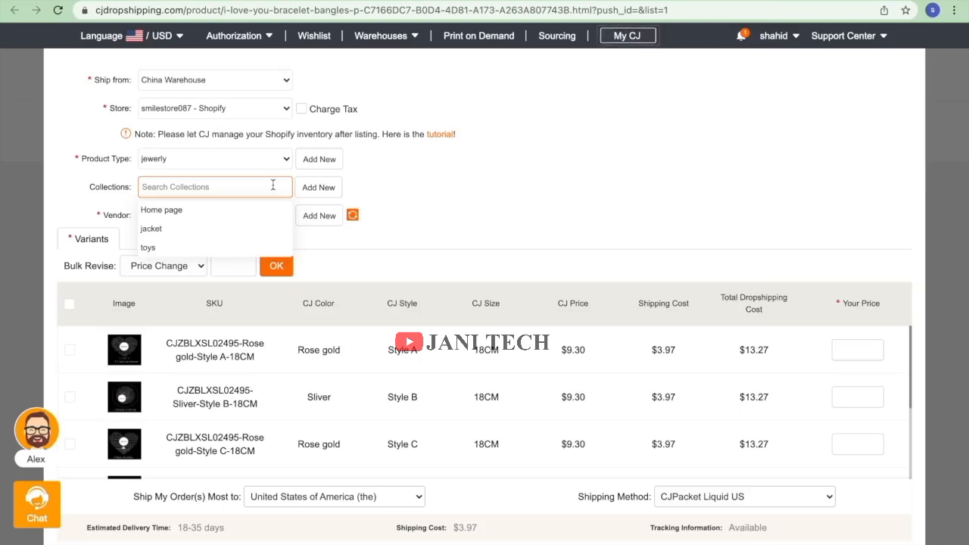
{"action": "left_click", "coordinate": [324, 190]}
{"action": "left_click", "coordinate": [259, 186]}
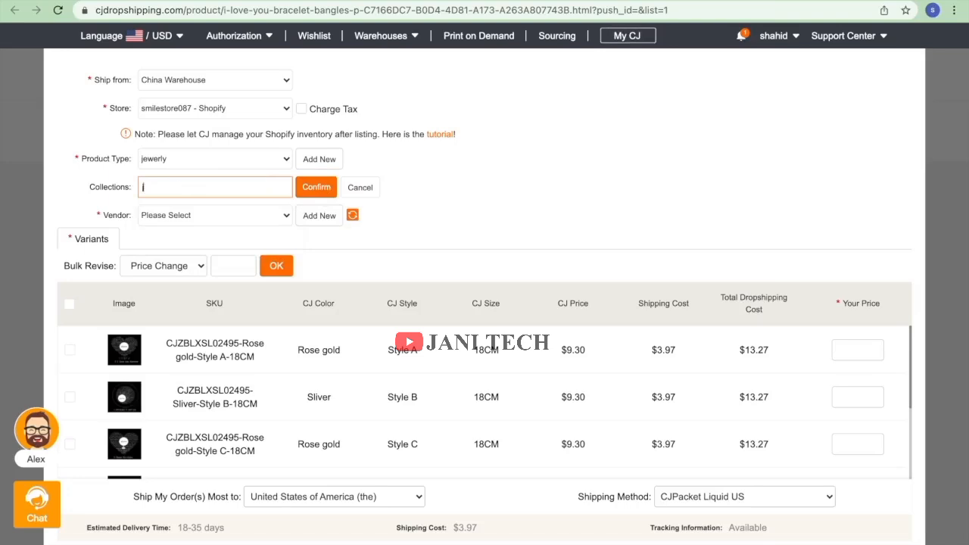
{"action": "type", "text": "jewelry"}
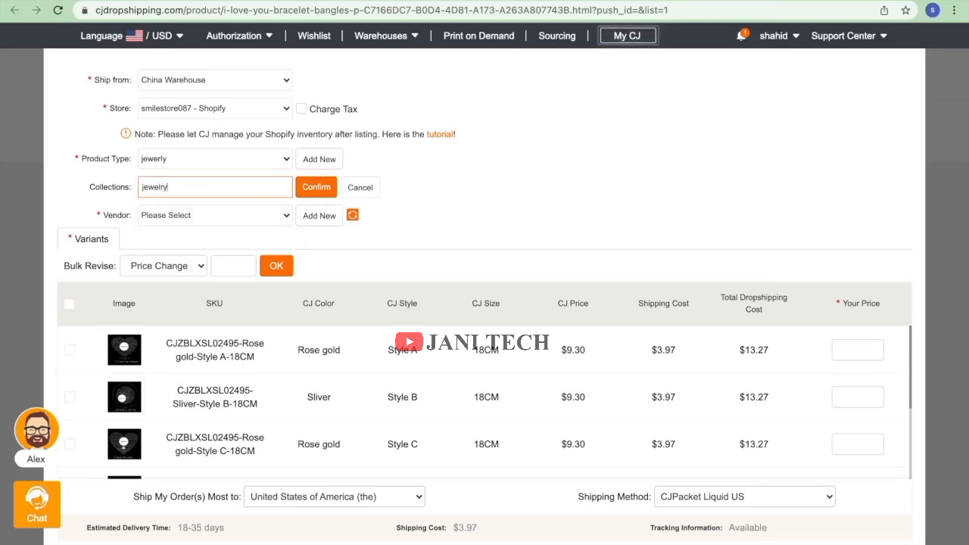
{"action": "left_click", "coordinate": [322, 187]}
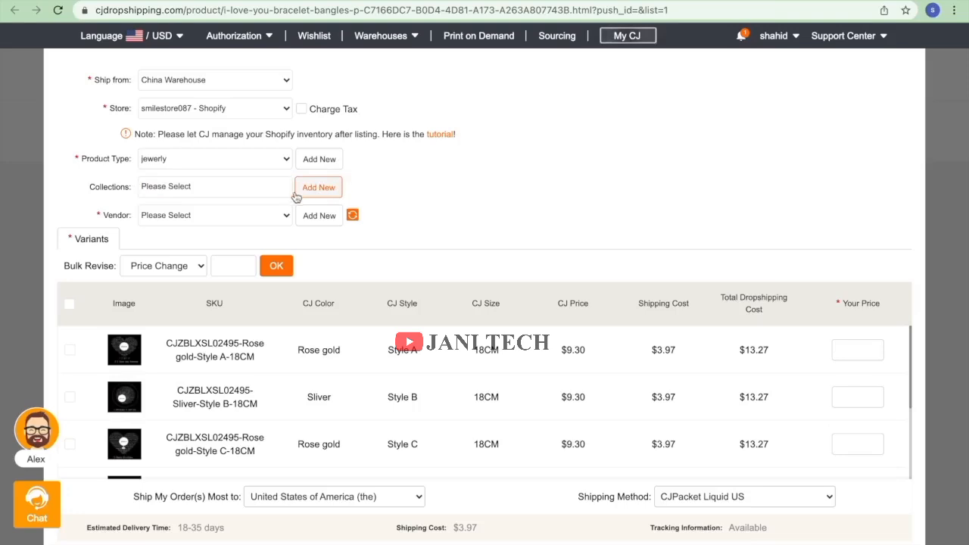
{"action": "left_click", "coordinate": [247, 215]}
{"action": "left_click", "coordinate": [236, 230]}
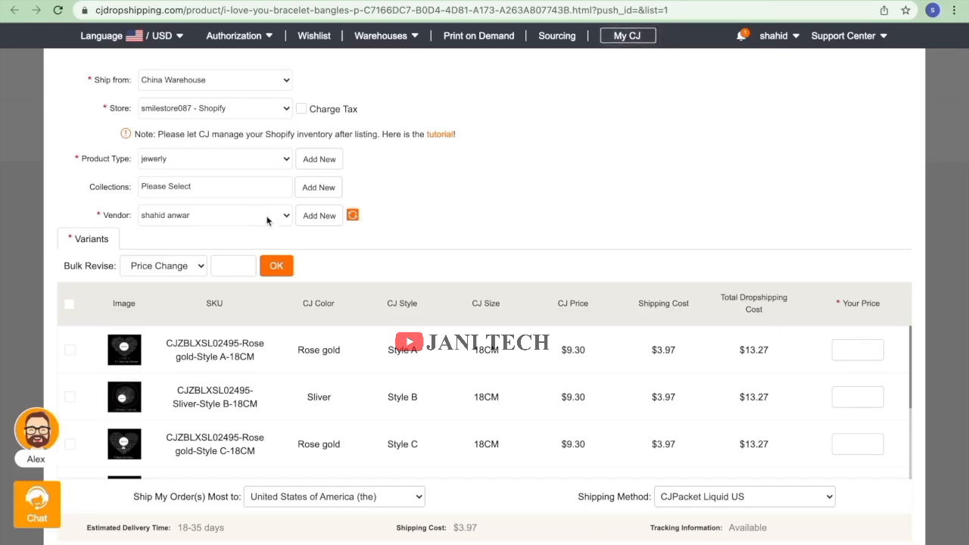
Re-confirm the jewelry collection and assign the bracelet to it.
{"action": "left_click", "coordinate": [241, 191]}
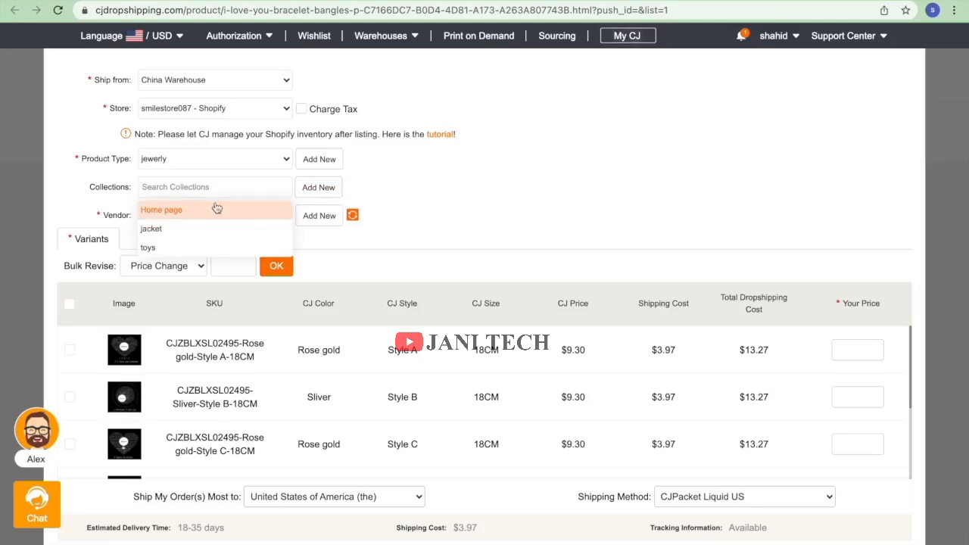
{"action": "left_click", "coordinate": [326, 194]}
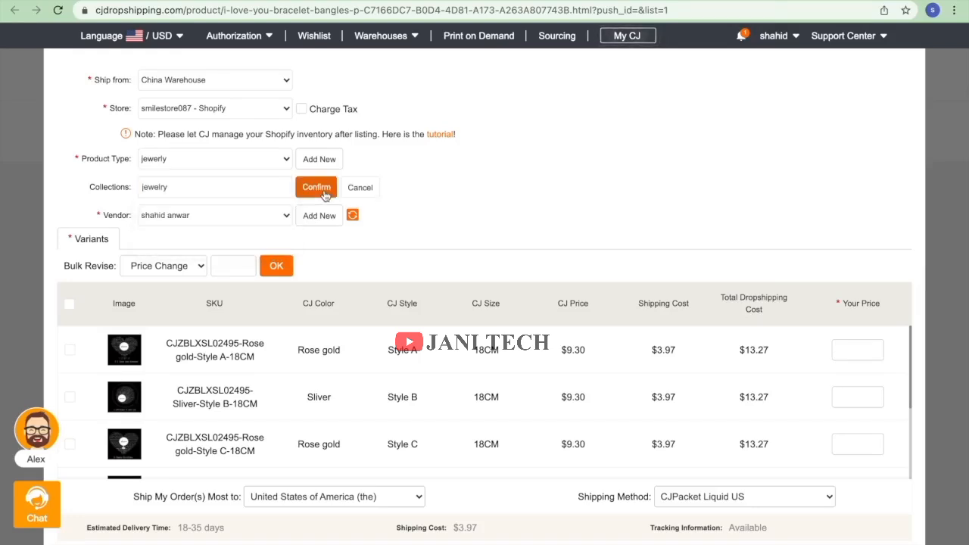
{"action": "left_click", "coordinate": [257, 189]}
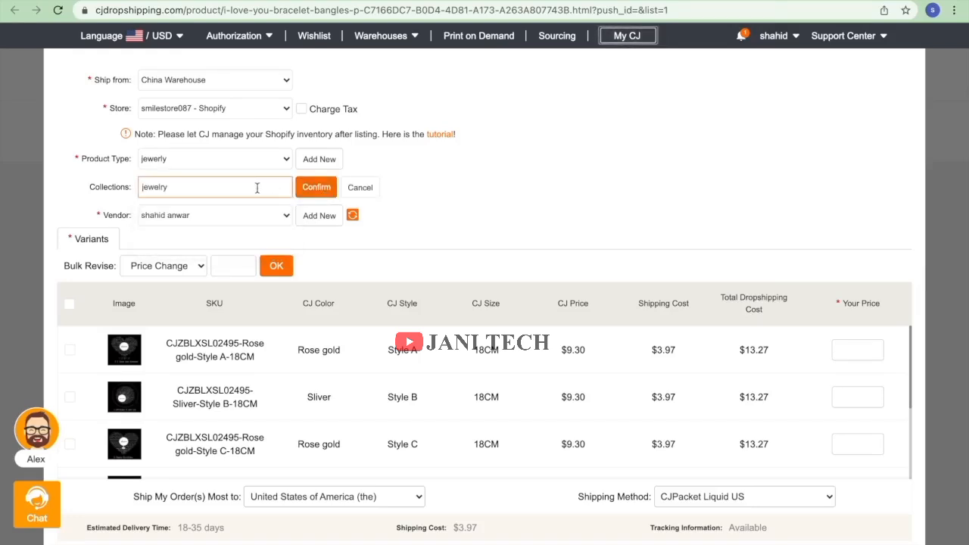
{"action": "left_click", "coordinate": [314, 189]}
{"action": "left_click", "coordinate": [249, 187]}
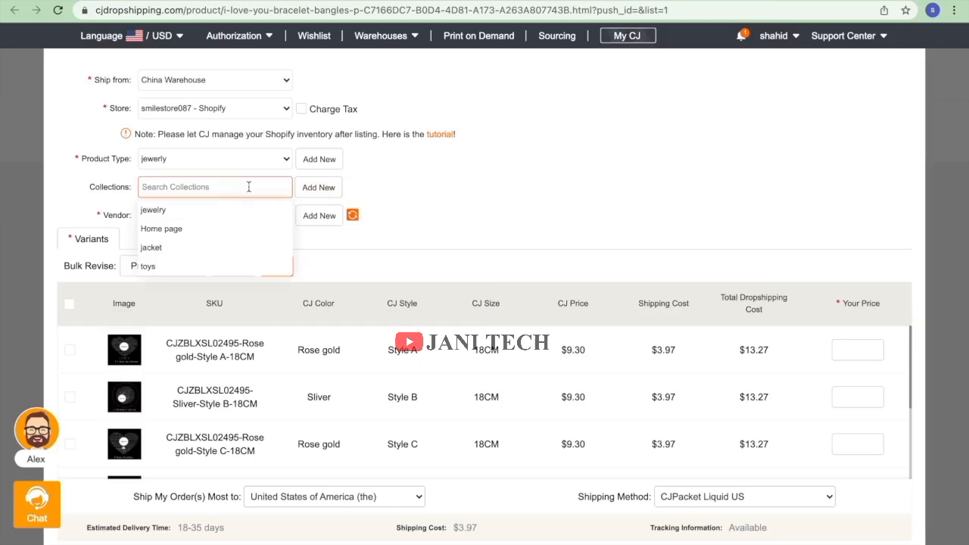
{"action": "left_click", "coordinate": [199, 211]}
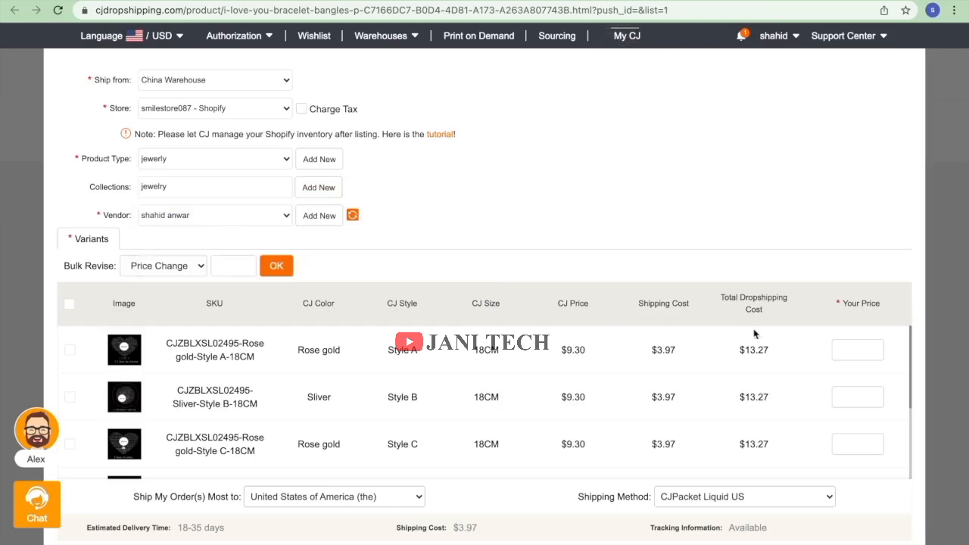
Select all bracelet variants and bulk-revise their price to 30.
{"action": "scroll", "coordinate": [786, 400], "scroll_direction": "down", "scroll_amount": 5}
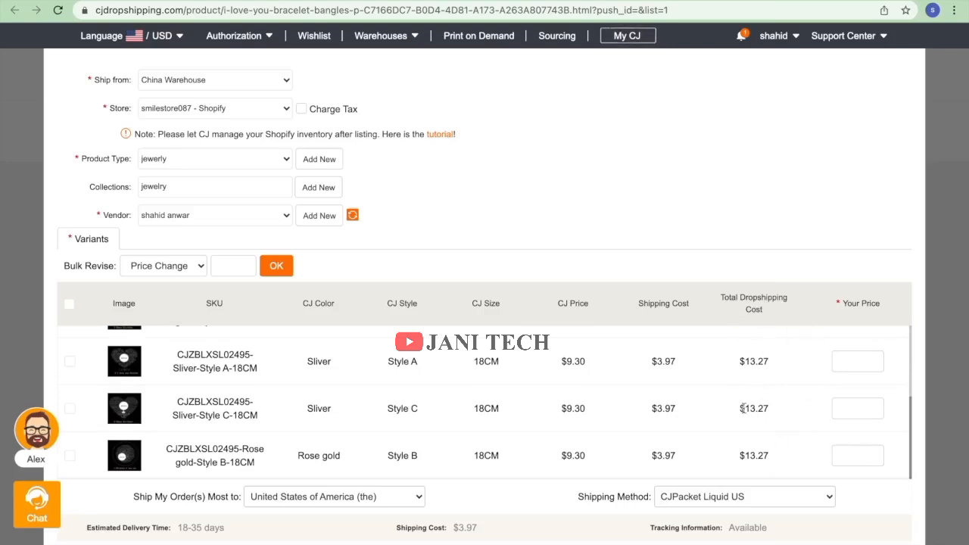
{"action": "scroll", "coordinate": [753, 376], "scroll_direction": "up", "scroll_amount": 5}
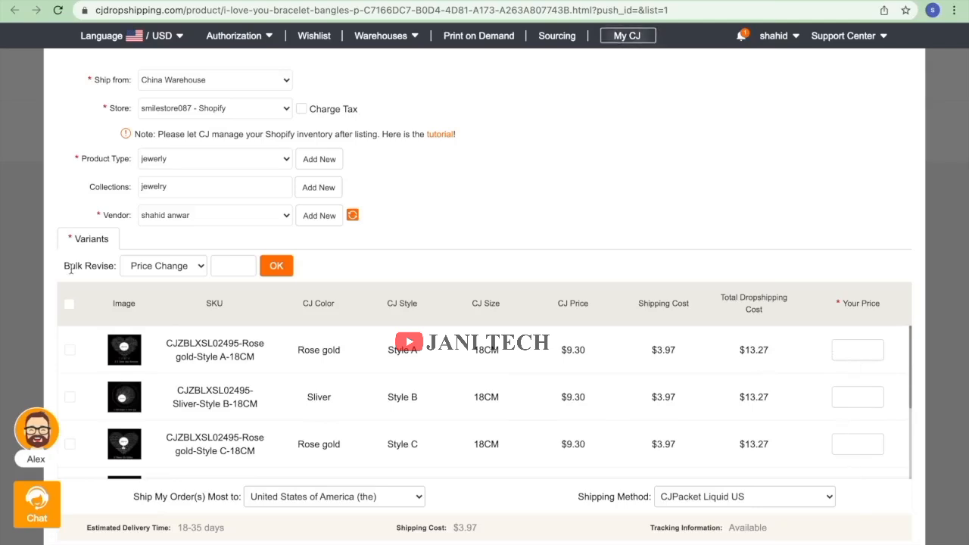
{"action": "left_click", "coordinate": [69, 310]}
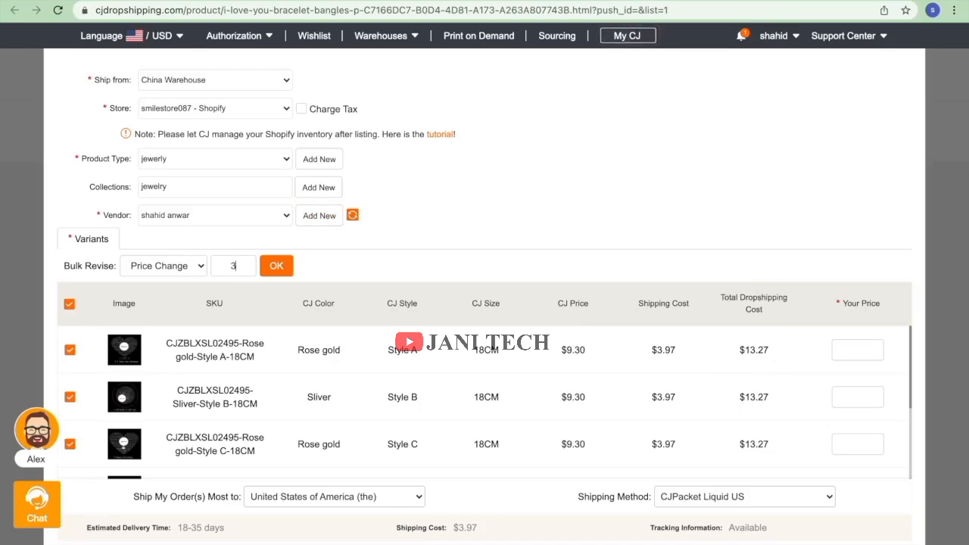
{"action": "left_click", "coordinate": [276, 270]}
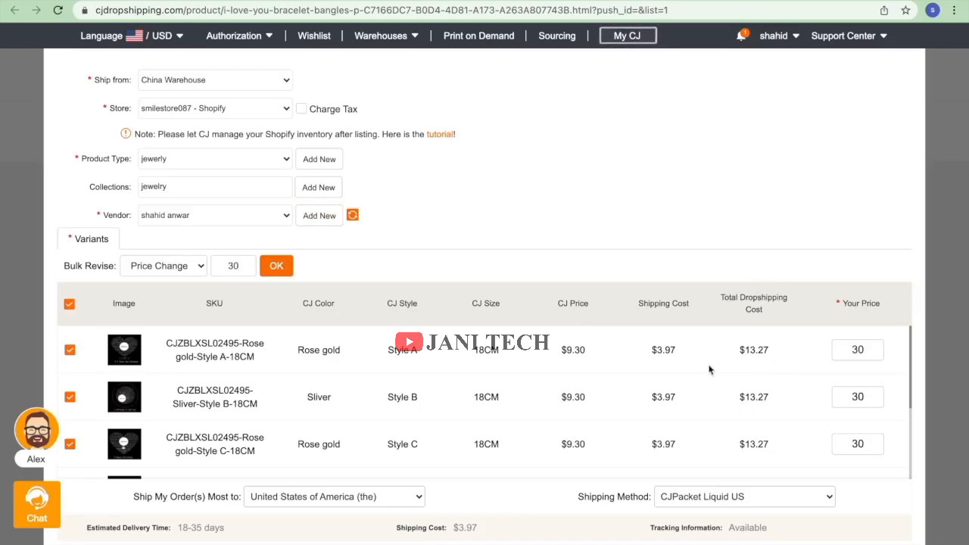
Change the shipping method to CJPacket YW Sensitive.
{"action": "scroll", "coordinate": [837, 409], "scroll_direction": "down", "scroll_amount": 3}
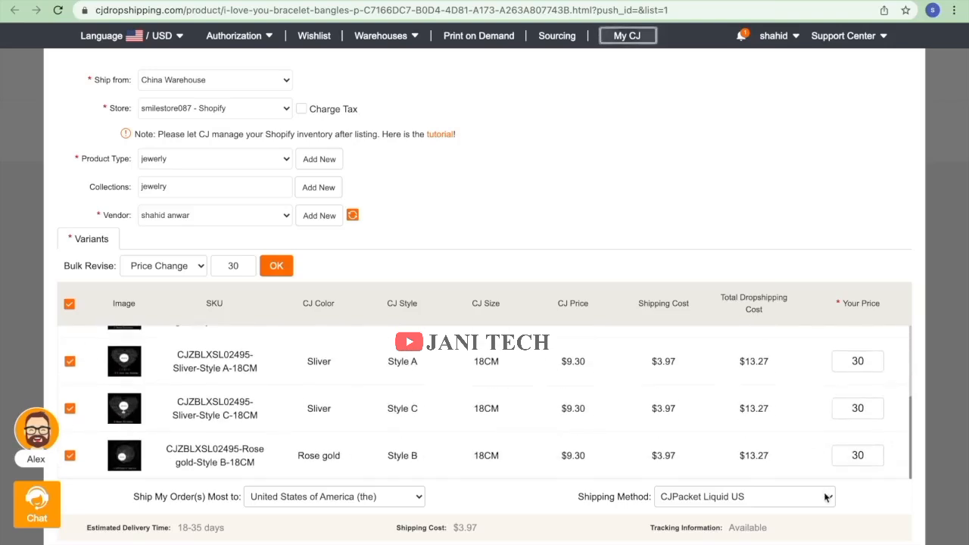
{"action": "left_click", "coordinate": [827, 497]}
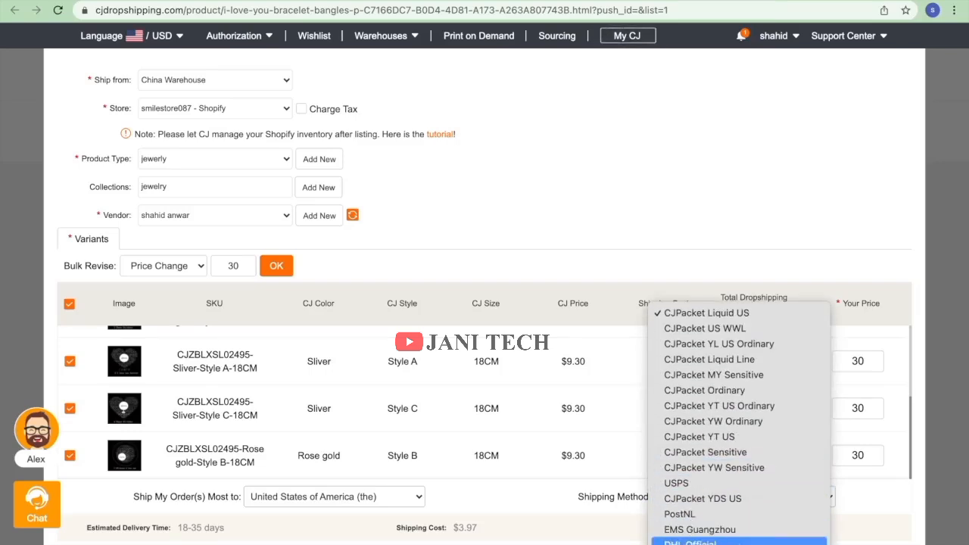
{"action": "left_click", "coordinate": [761, 540]}
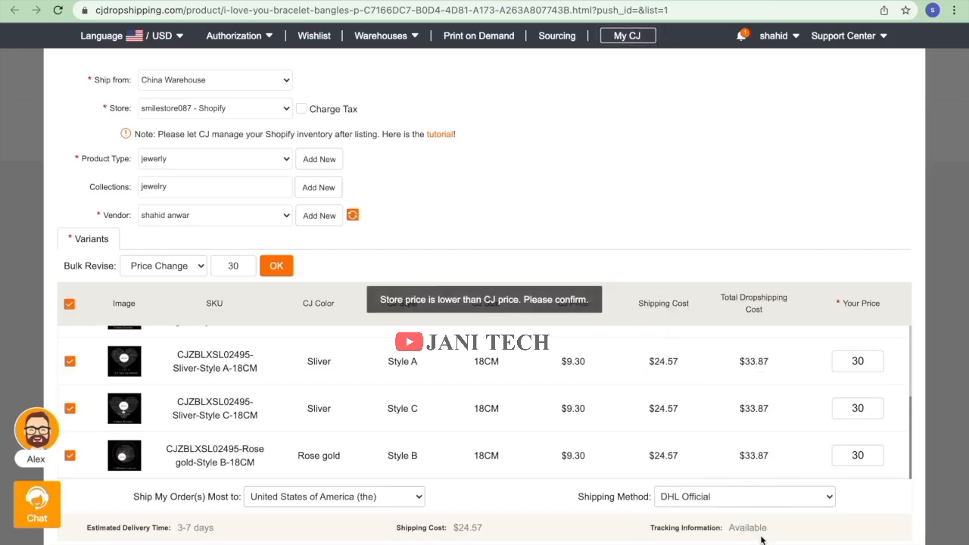
{"action": "left_click", "coordinate": [741, 499]}
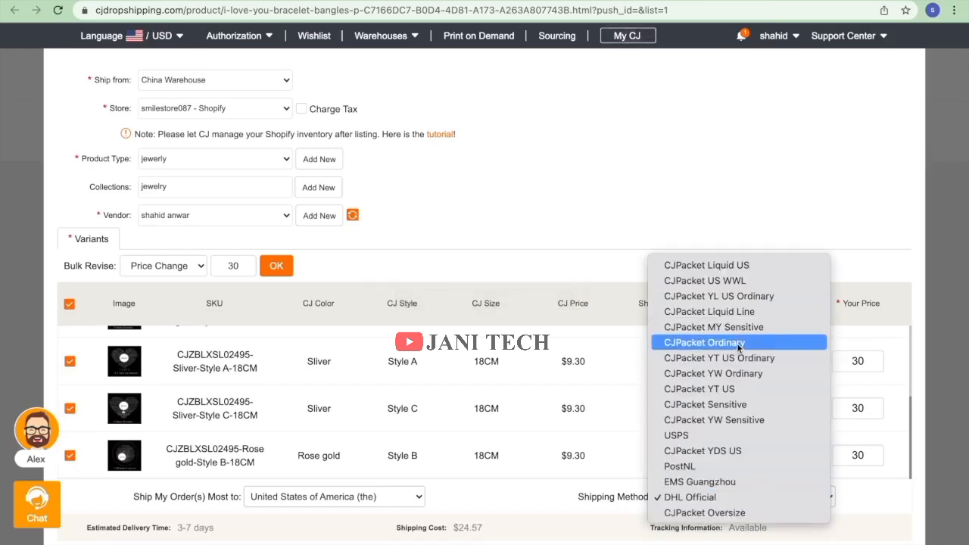
{"action": "left_click", "coordinate": [720, 419]}
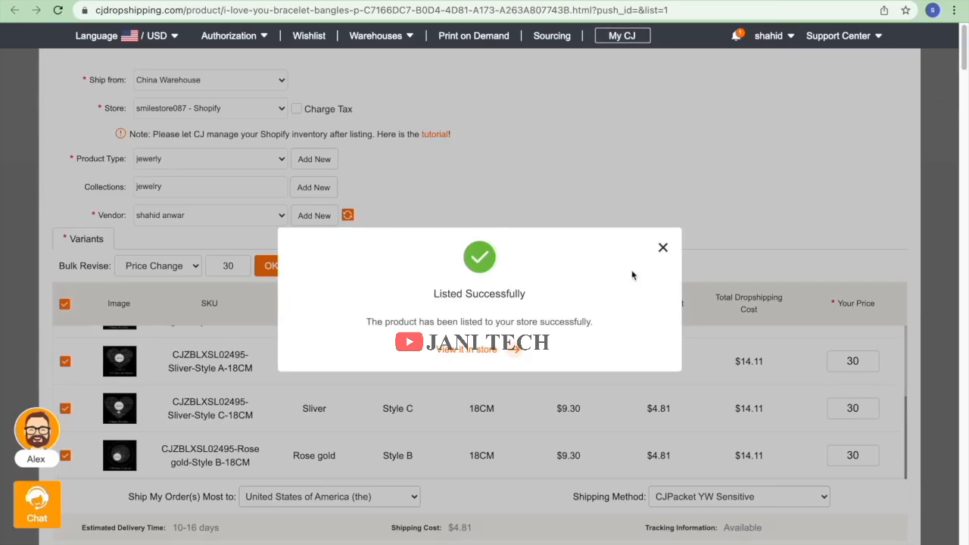
Dismiss the bracelet's Listed Successfully confirmation message.
{"action": "left_click", "coordinate": [663, 248]}
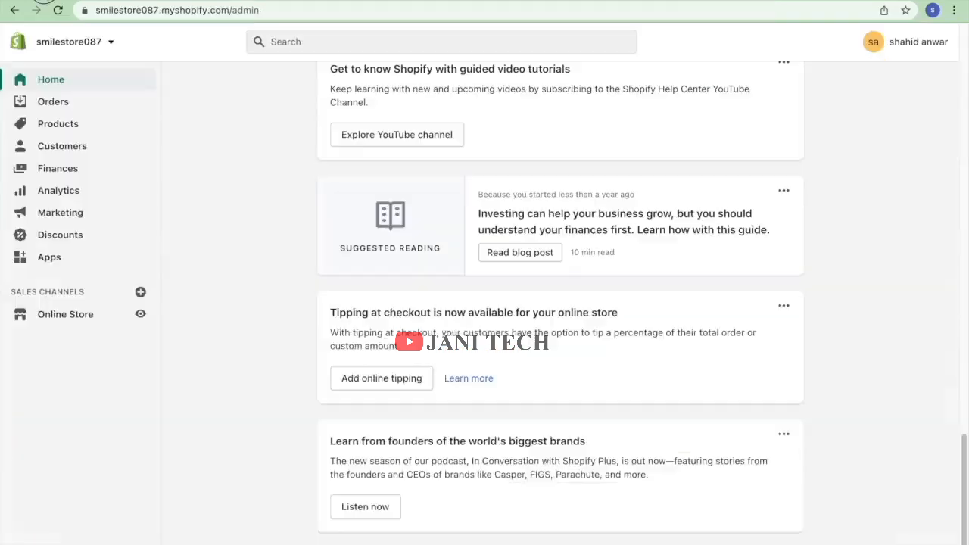
Go to Online Store to view the Themes page with the live Supply theme.
{"action": "left_click", "coordinate": [85, 316]}
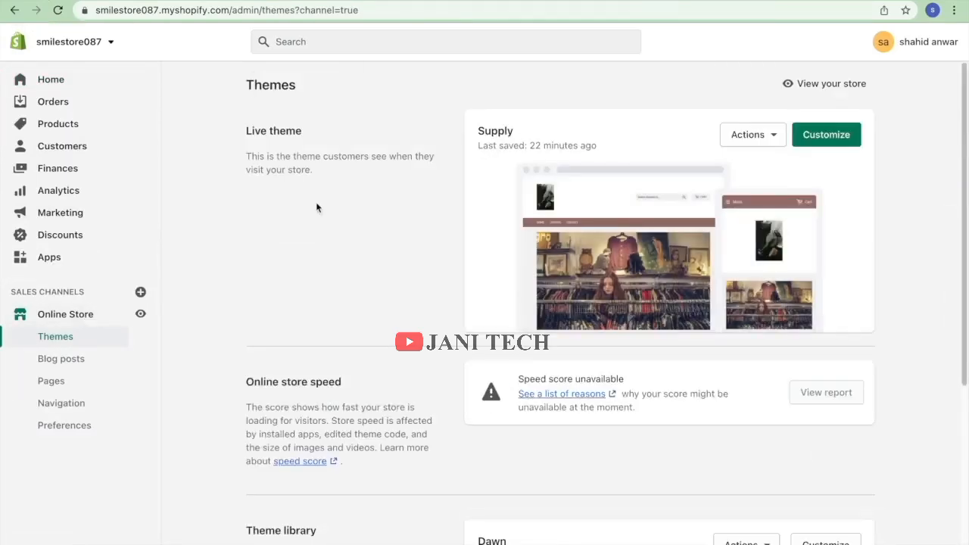
{"action": "scroll", "coordinate": [399, 244], "scroll_direction": "down", "scroll_amount": 4}
Preview the live storefront and browse the catalog showing the $30 bracelet among three products.
{"action": "scroll", "coordinate": [400, 248], "scroll_direction": "up", "scroll_amount": 4}
{"action": "left_click", "coordinate": [837, 89]}
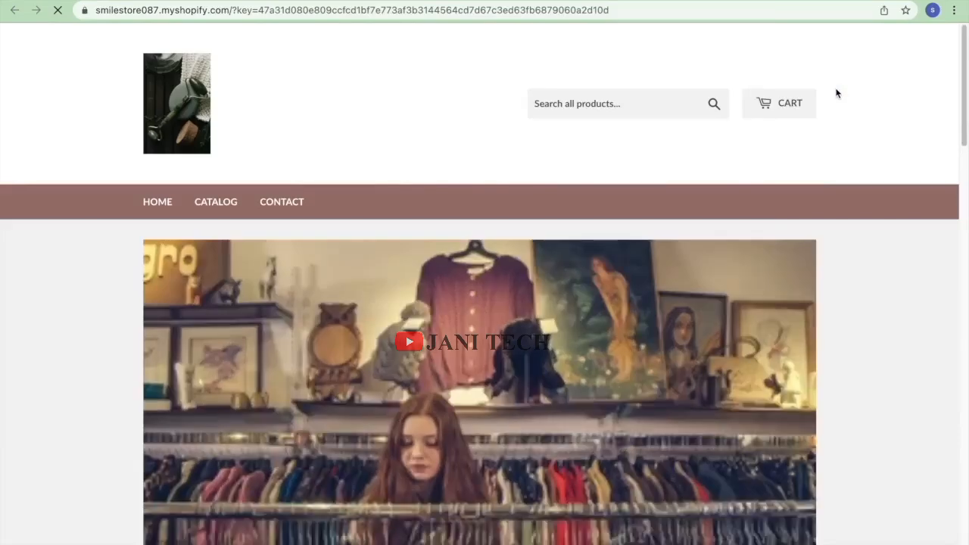
{"action": "scroll", "coordinate": [544, 196], "scroll_direction": "down", "scroll_amount": 10}
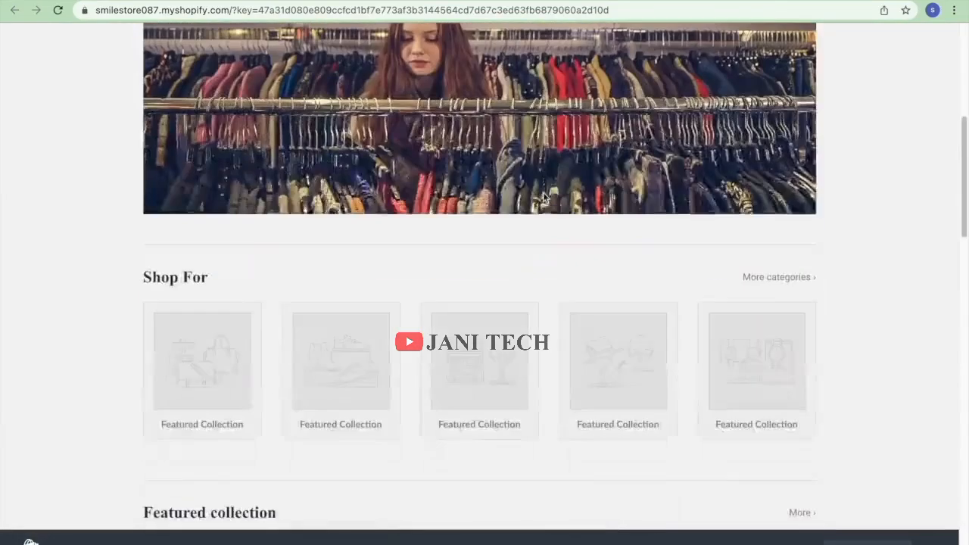
{"action": "scroll", "coordinate": [543, 197], "scroll_direction": "up", "scroll_amount": 10}
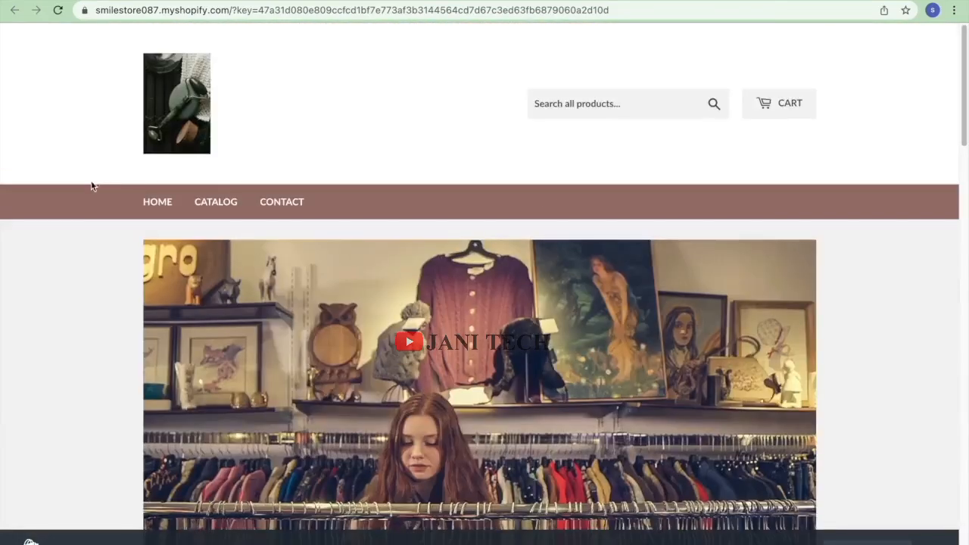
{"action": "left_click", "coordinate": [215, 208]}
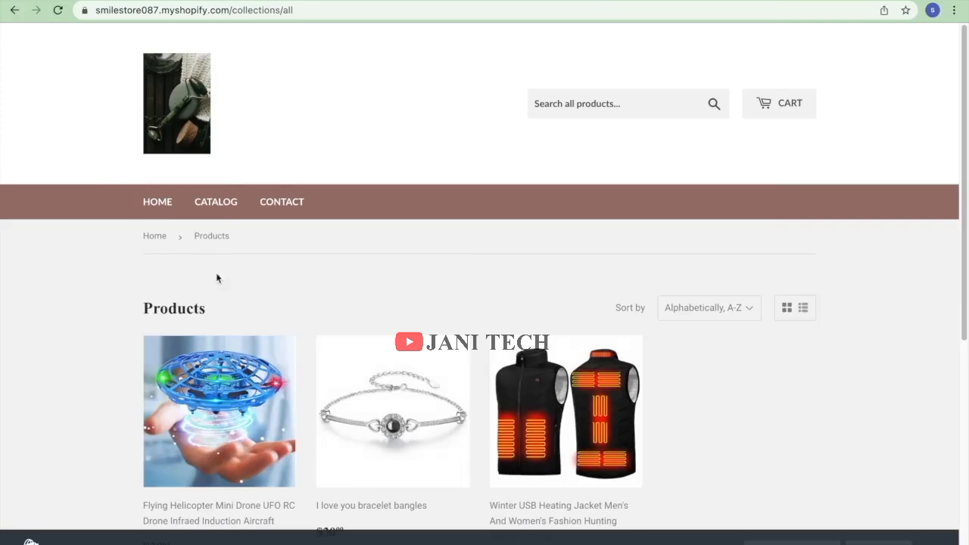
{"action": "scroll", "coordinate": [200, 243], "scroll_direction": "down", "scroll_amount": 5}
{"action": "scroll", "coordinate": [196, 221], "scroll_direction": "up", "scroll_amount": 5}
{"action": "scroll", "coordinate": [205, 265], "scroll_direction": "down", "scroll_amount": 3}
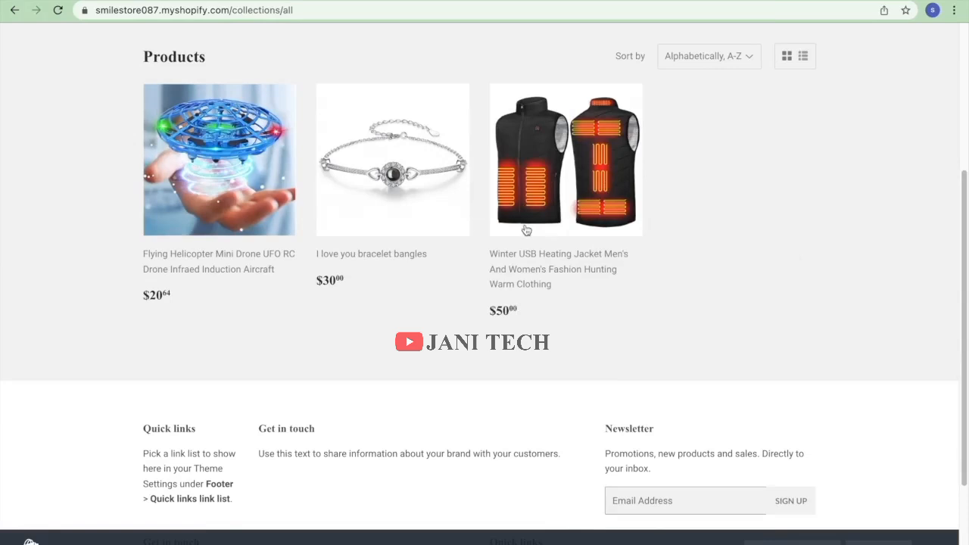
{"action": "scroll", "coordinate": [524, 227], "scroll_direction": "up", "scroll_amount": 3}
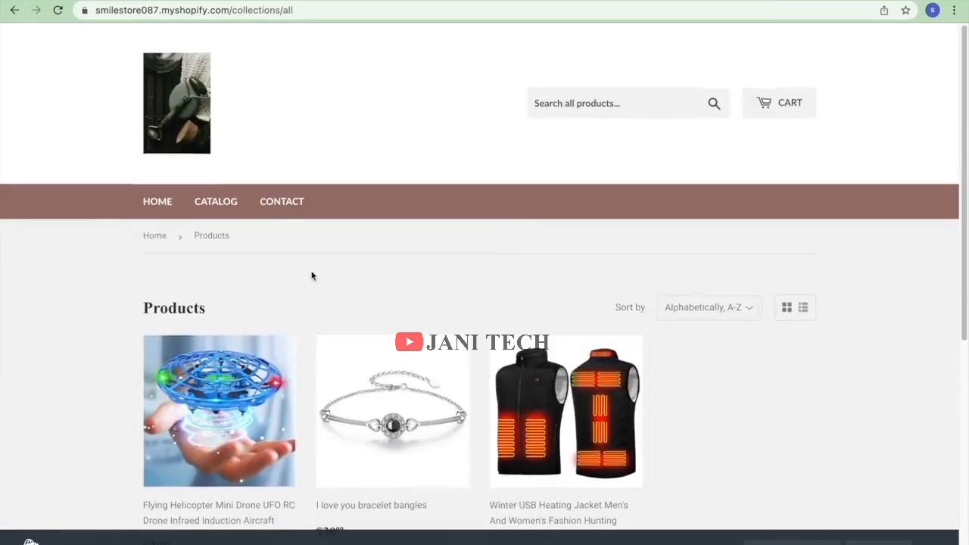
{"action": "scroll", "coordinate": [310, 277], "scroll_direction": "down", "scroll_amount": 2}
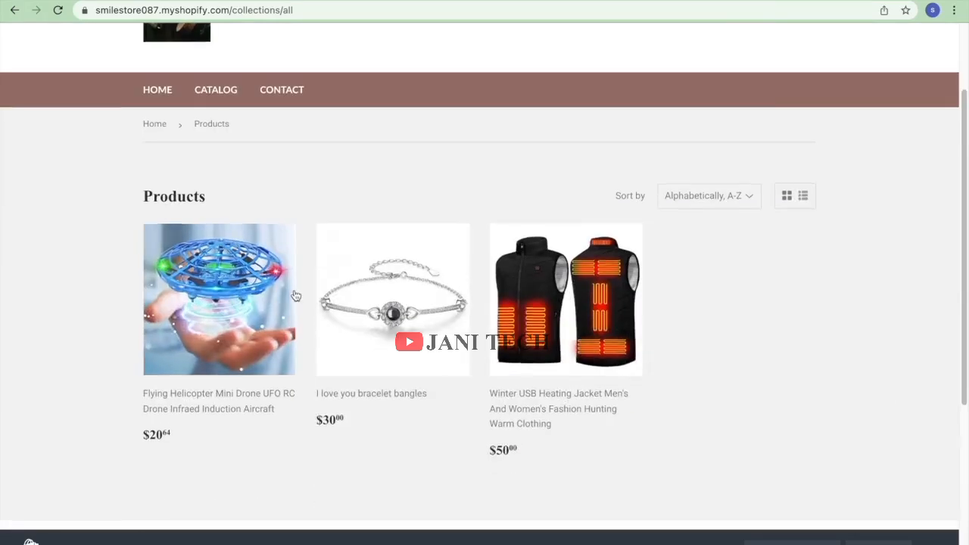
{"action": "scroll", "coordinate": [296, 297], "scroll_direction": "down", "scroll_amount": 2}
{"action": "scroll", "coordinate": [174, 259], "scroll_direction": "up", "scroll_amount": 3}
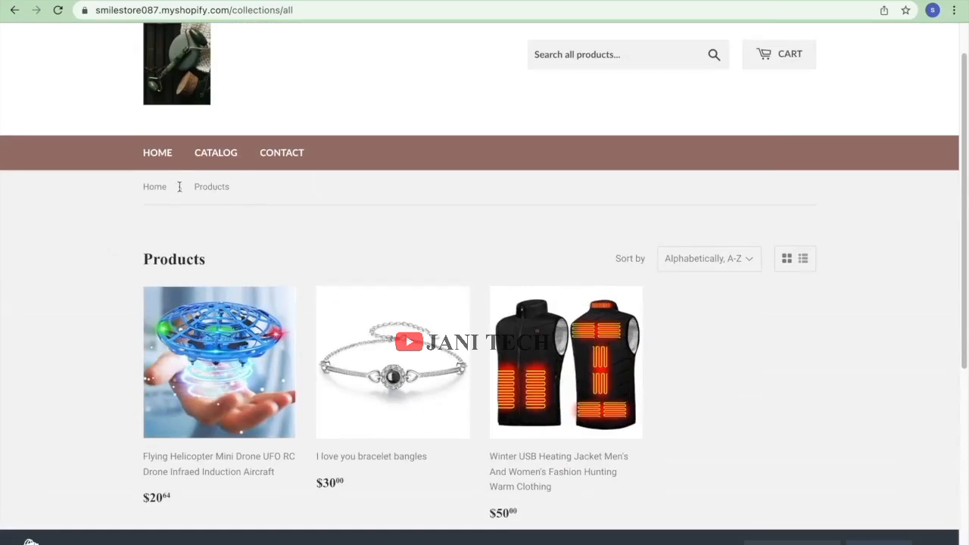
Check the storefront home page, then go back to the admin Themes page.
{"action": "left_click", "coordinate": [155, 187]}
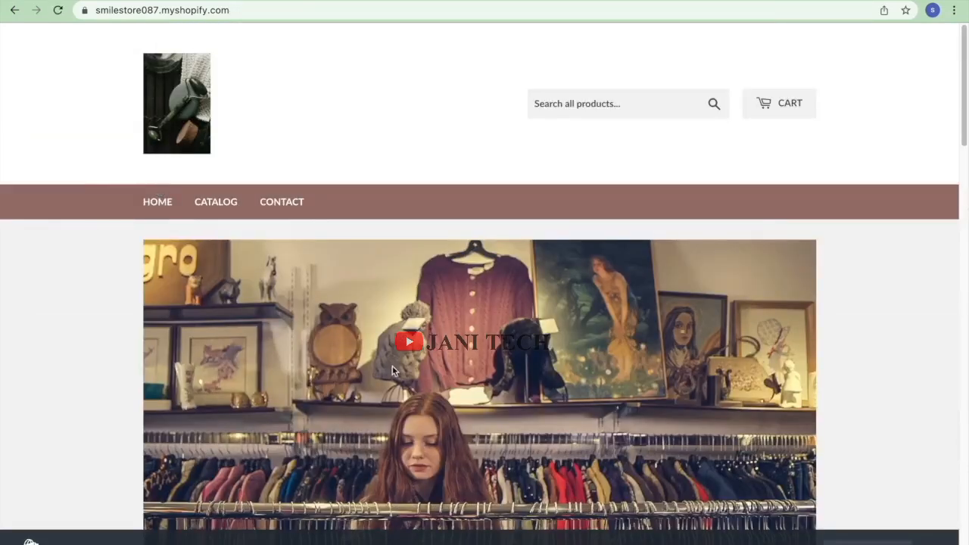
{"action": "scroll", "coordinate": [393, 371], "scroll_direction": "down", "scroll_amount": 12}
{"action": "scroll", "coordinate": [371, 366], "scroll_direction": "up", "scroll_amount": 1}
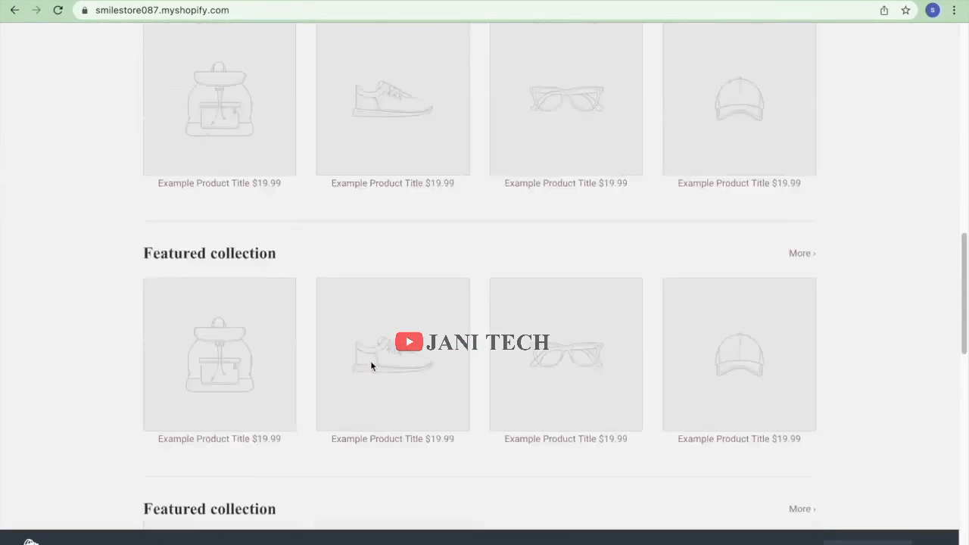
{"action": "scroll", "coordinate": [372, 367], "scroll_direction": "up", "scroll_amount": 11}
{"action": "left_click", "coordinate": [17, 11]}
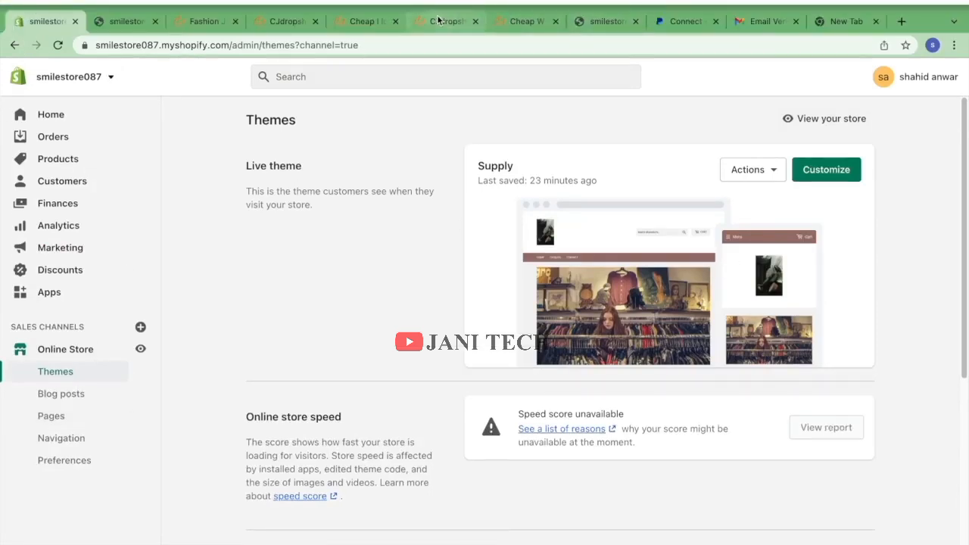
Back on CJdropshipping, clear the popups and open the Portable Electric Mini Garlic Cutter listing form.
{"action": "left_click", "coordinate": [438, 21]}
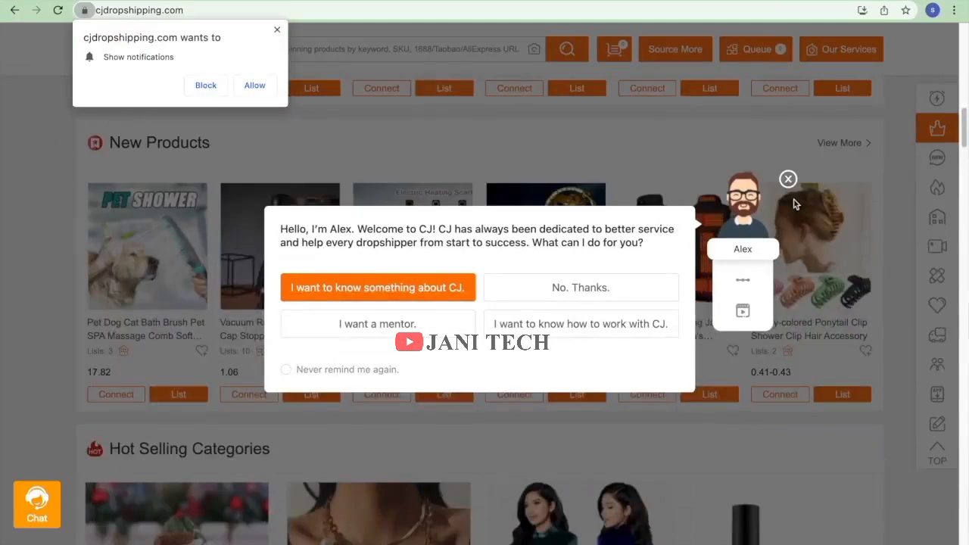
{"action": "left_click", "coordinate": [788, 179]}
{"action": "scroll", "coordinate": [549, 292], "scroll_direction": "down", "scroll_amount": 5}
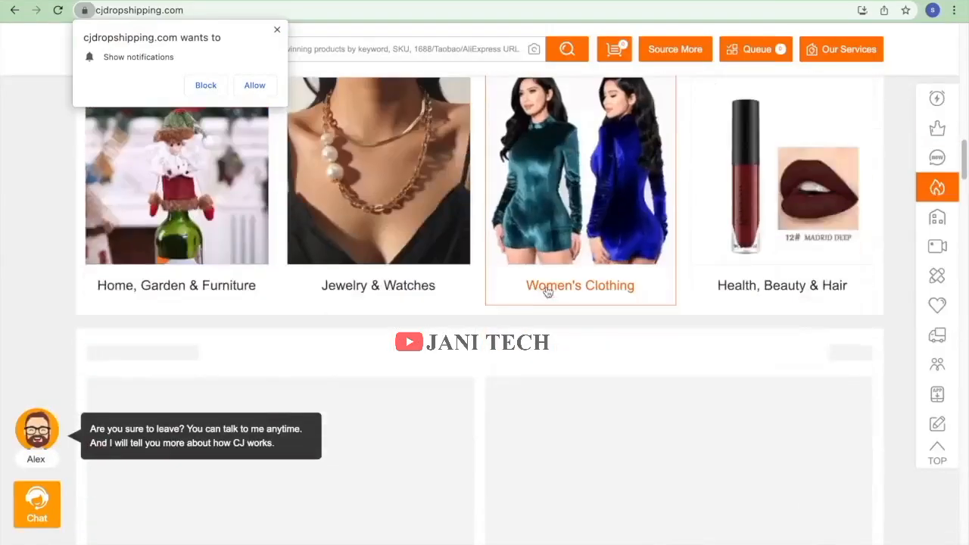
{"action": "left_click", "coordinate": [278, 29]}
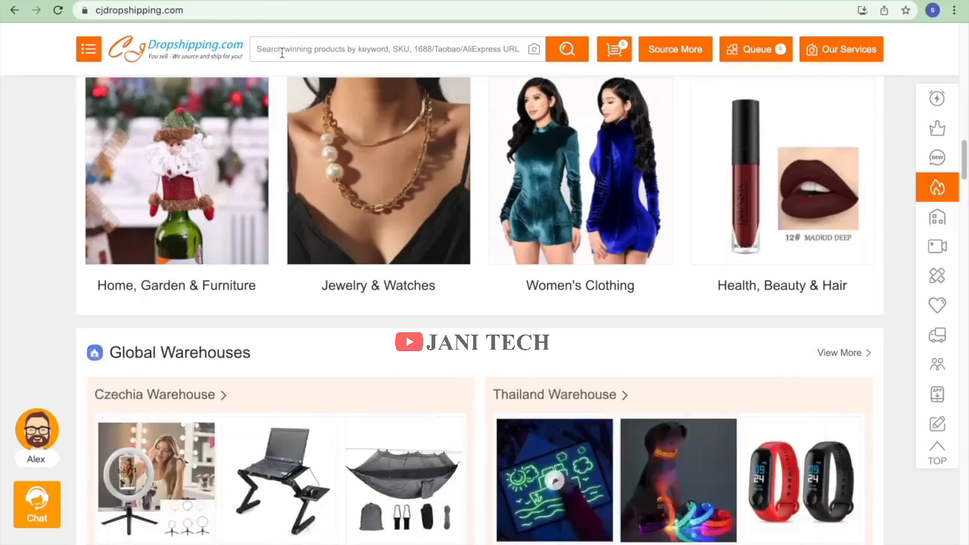
{"action": "scroll", "coordinate": [460, 201], "scroll_direction": "down", "scroll_amount": 3}
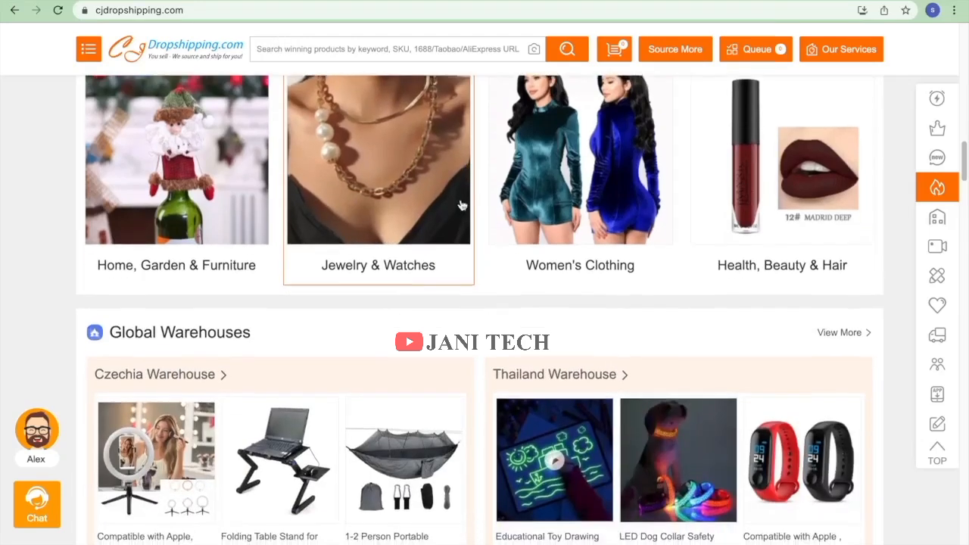
{"action": "scroll", "coordinate": [457, 201], "scroll_direction": "down", "scroll_amount": 5}
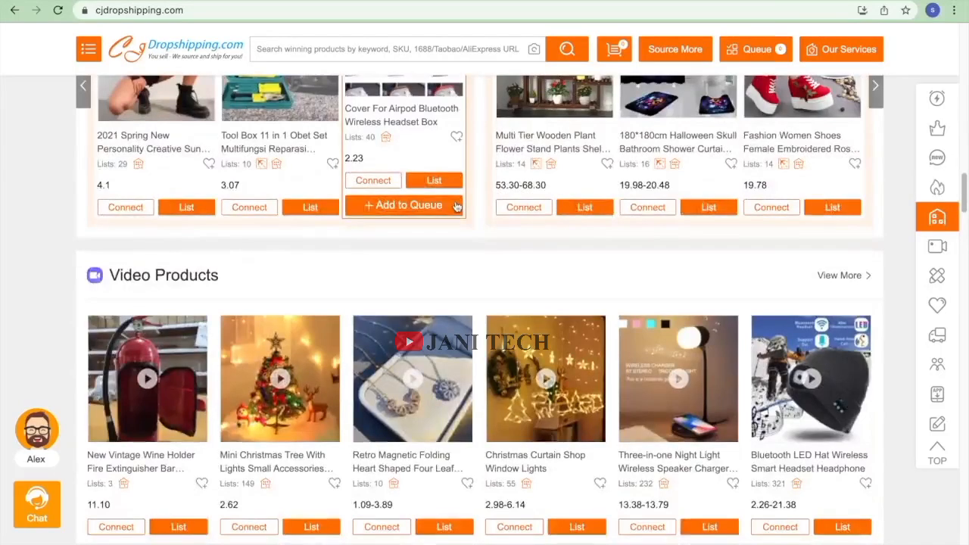
{"action": "scroll", "coordinate": [457, 204], "scroll_direction": "down", "scroll_amount": 6}
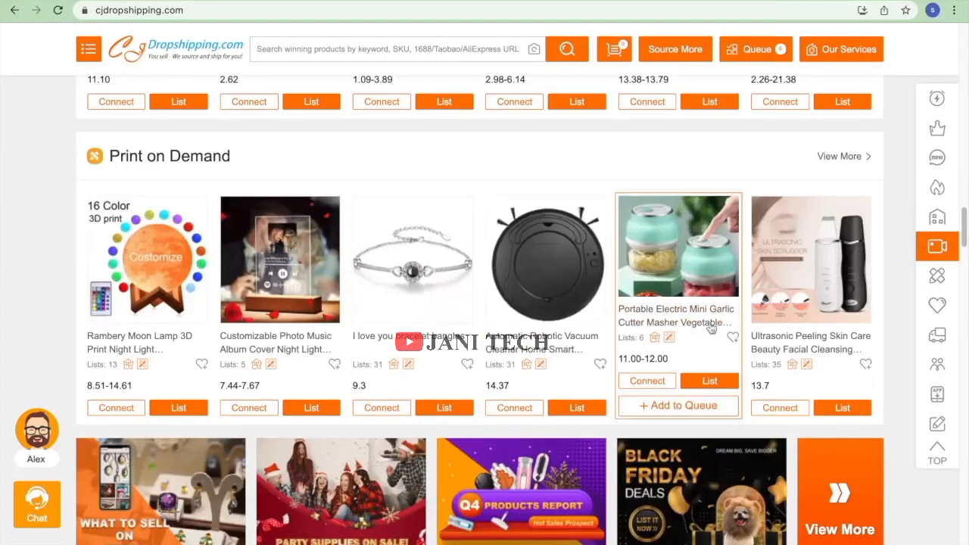
{"action": "left_click", "coordinate": [721, 390]}
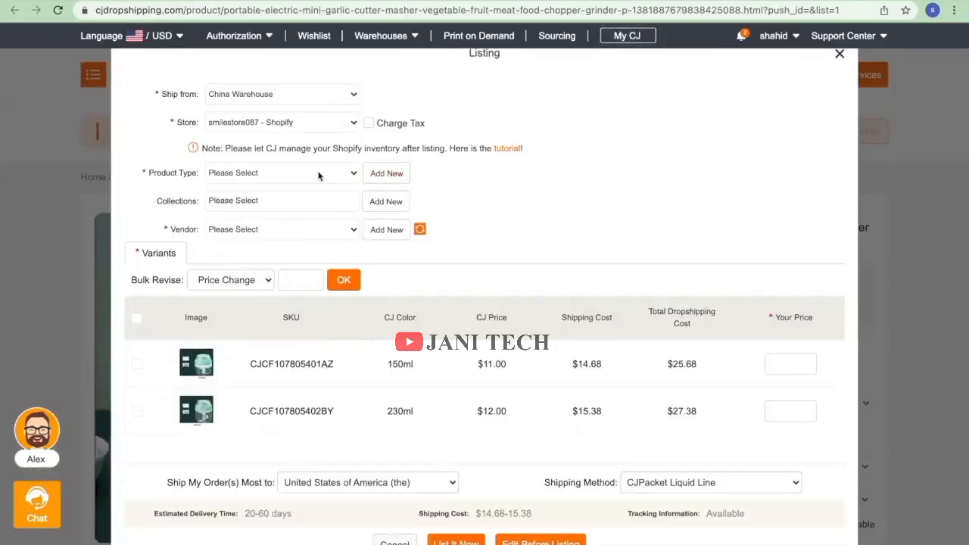
Add a new product type 'masher' for the garlic cutter.
{"action": "left_click", "coordinate": [385, 172]}
{"action": "type", "text": "ma"}
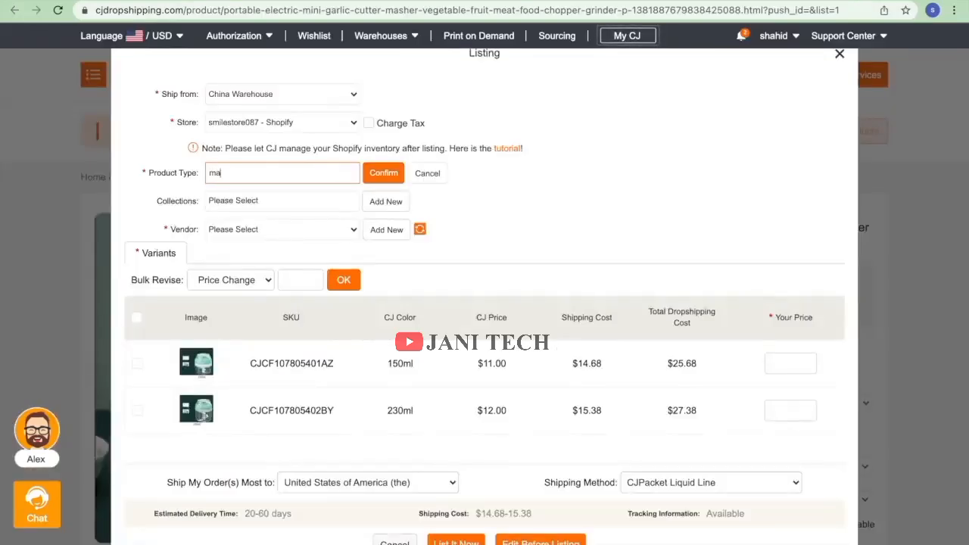
{"action": "key", "text": "BackSpace"}
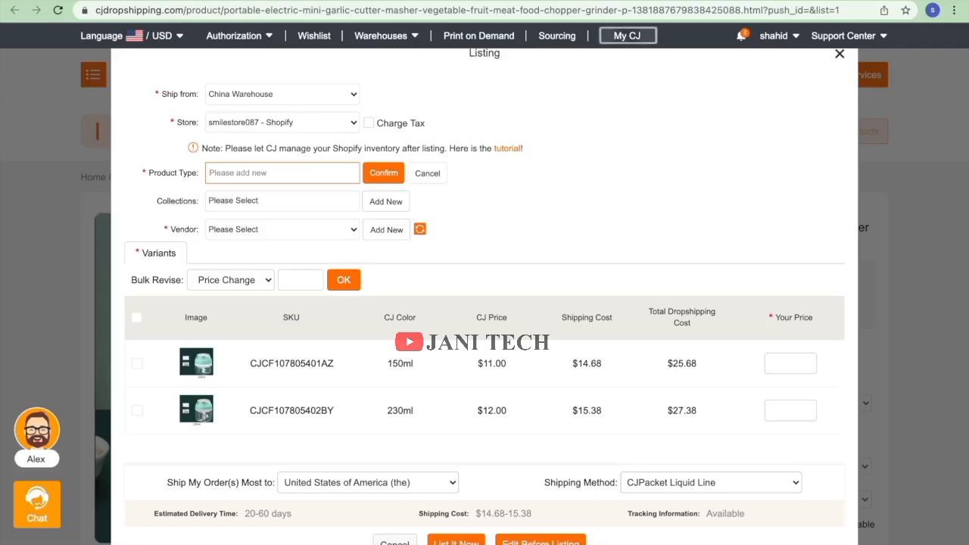
{"action": "type", "text": "ma"}
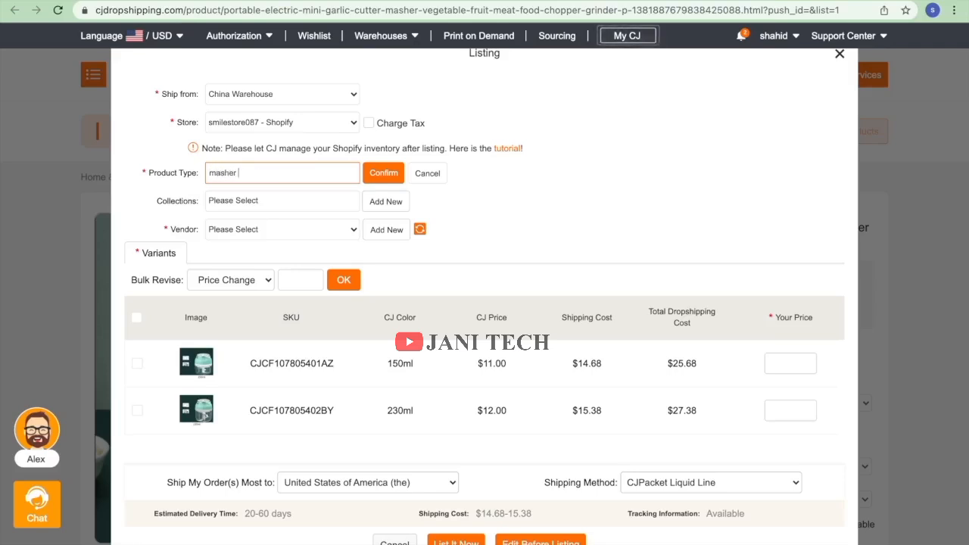
{"action": "type", "text": "sher"}
{"action": "left_click", "coordinate": [384, 173]}
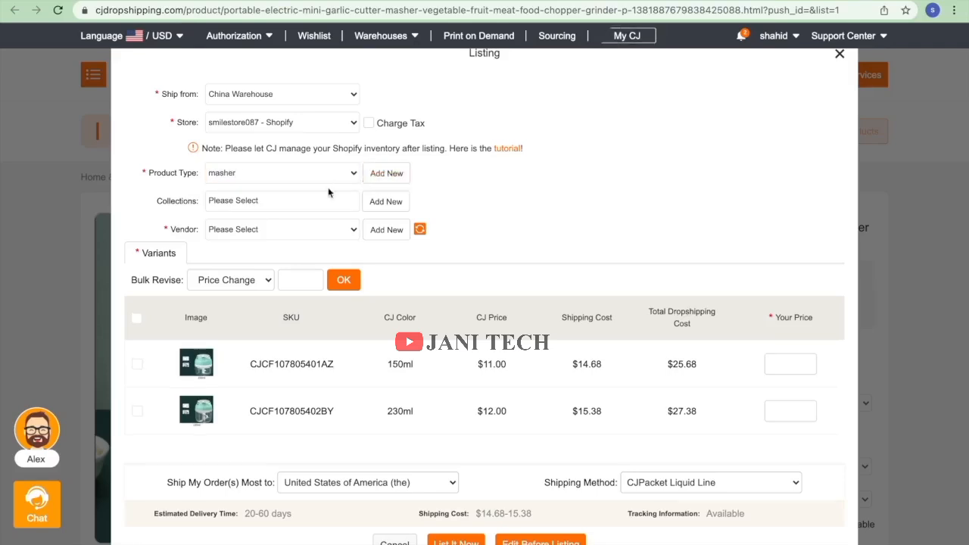
Create an 'electronics' collection, assign the product to it, and set the store owner as vendor.
{"action": "left_click", "coordinate": [309, 200]}
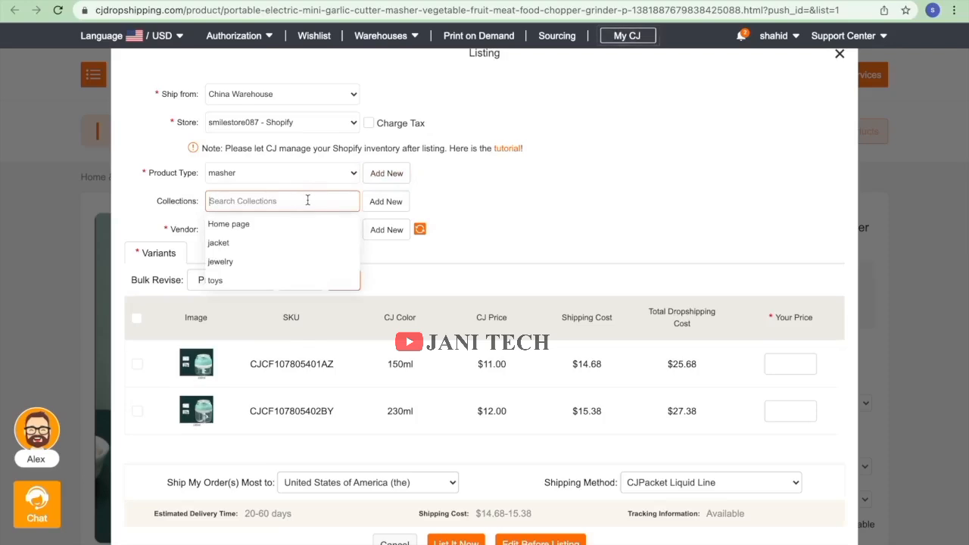
{"action": "type", "text": "electronics"}
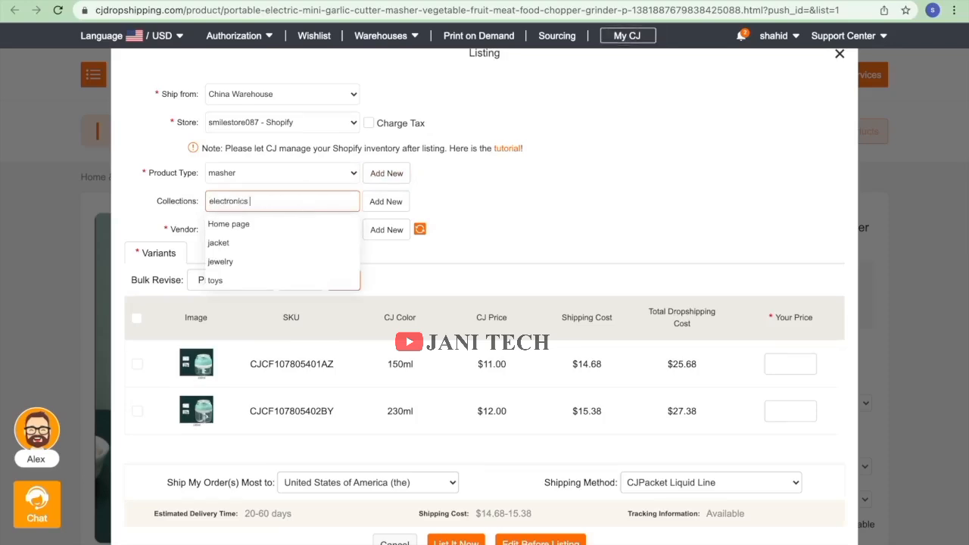
{"action": "left_click", "coordinate": [388, 203]}
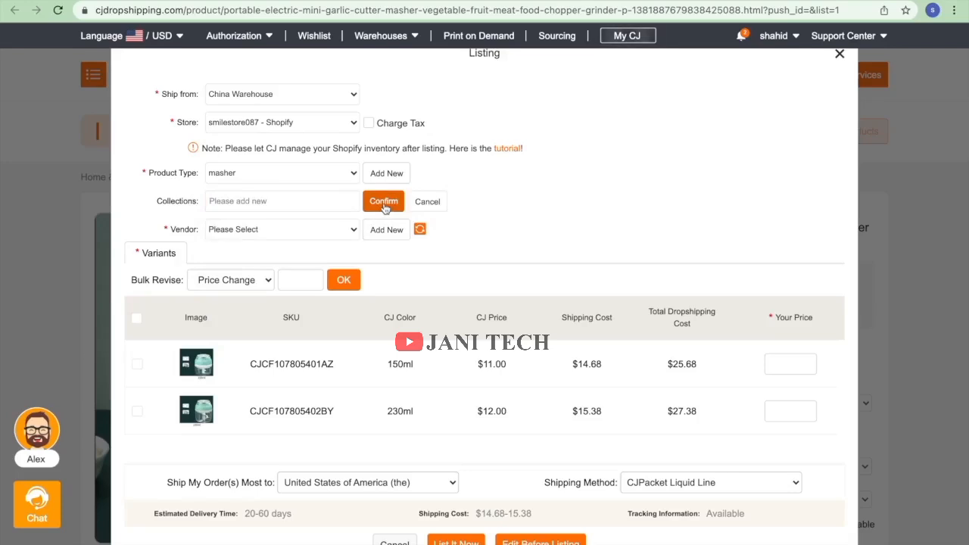
{"action": "left_click", "coordinate": [312, 193]}
{"action": "type", "text": "ele"}
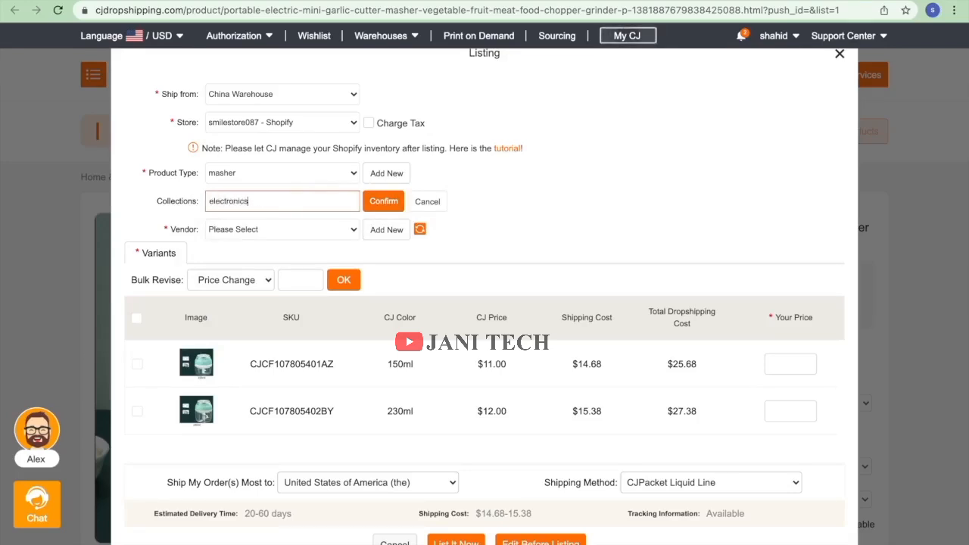
{"action": "type", "text": "ctronics"}
{"action": "left_click", "coordinate": [378, 201]}
{"action": "left_click", "coordinate": [311, 229]}
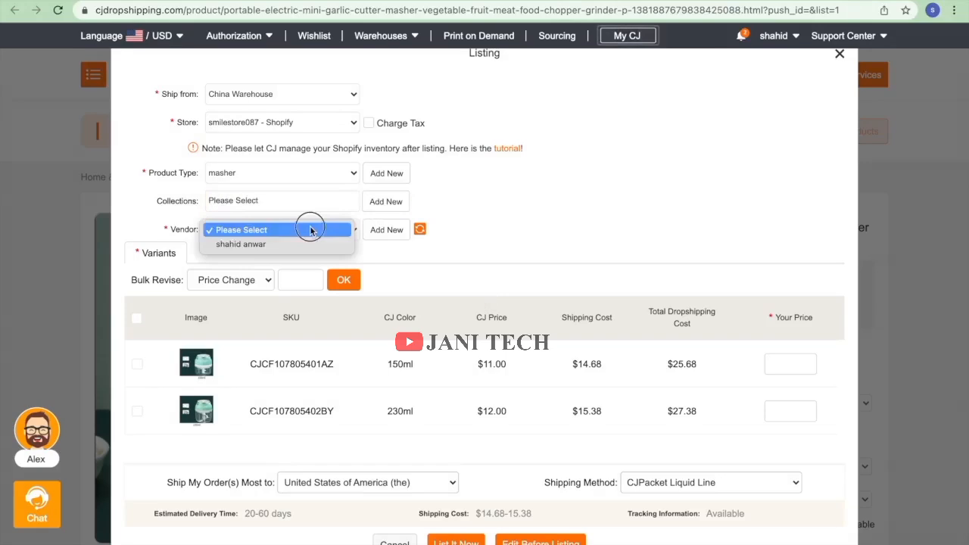
{"action": "left_click", "coordinate": [301, 244]}
{"action": "left_click", "coordinate": [288, 202]}
{"action": "left_click", "coordinate": [281, 225]}
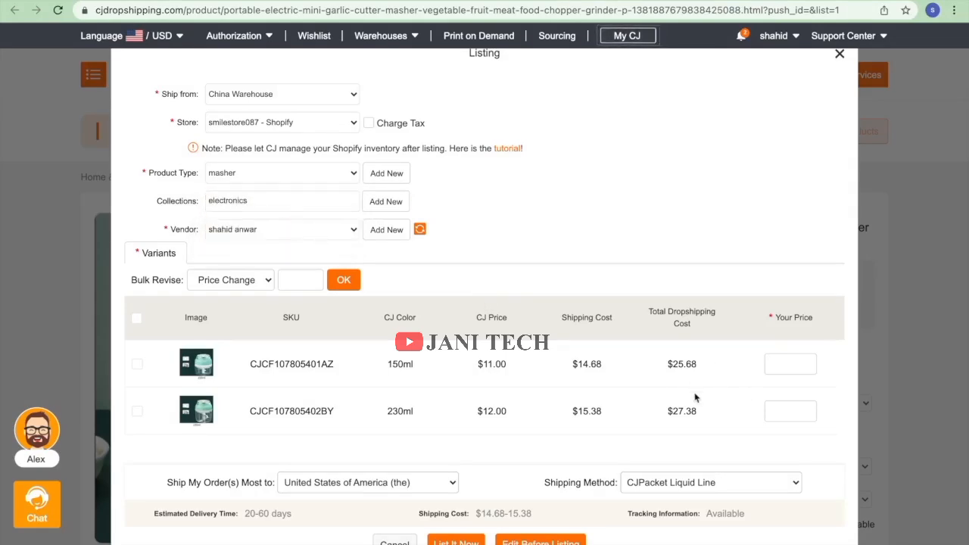
Price both variants at 49.99 and list the garlic cutter to the Shopify store.
{"action": "left_click", "coordinate": [137, 318]}
{"action": "left_click", "coordinate": [299, 279]}
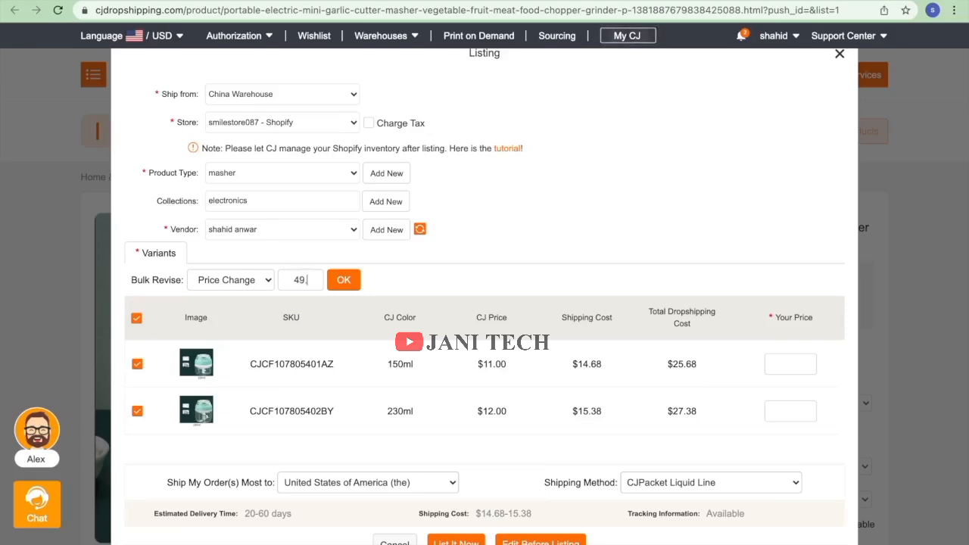
{"action": "type", "text": ".99"}
{"action": "left_click", "coordinate": [345, 287]}
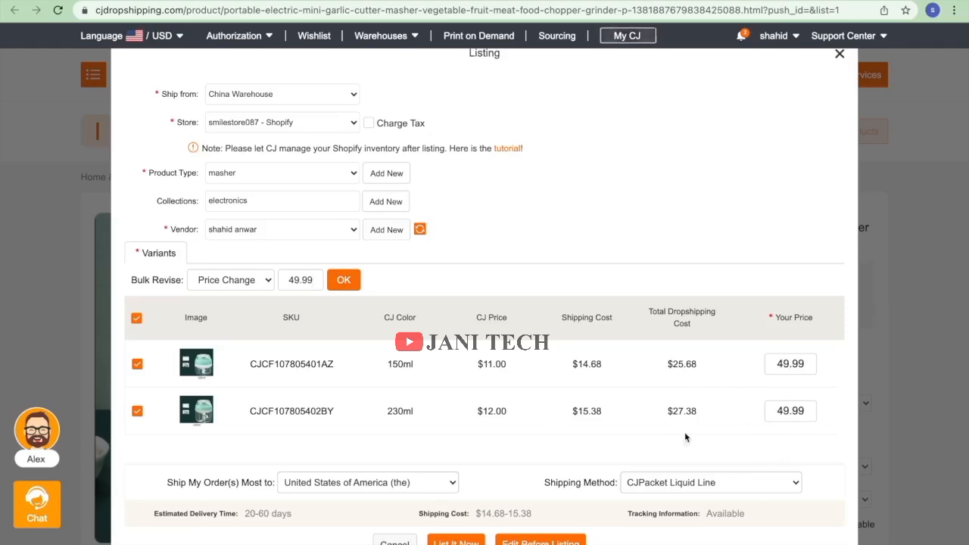
{"action": "left_click", "coordinate": [452, 542]}
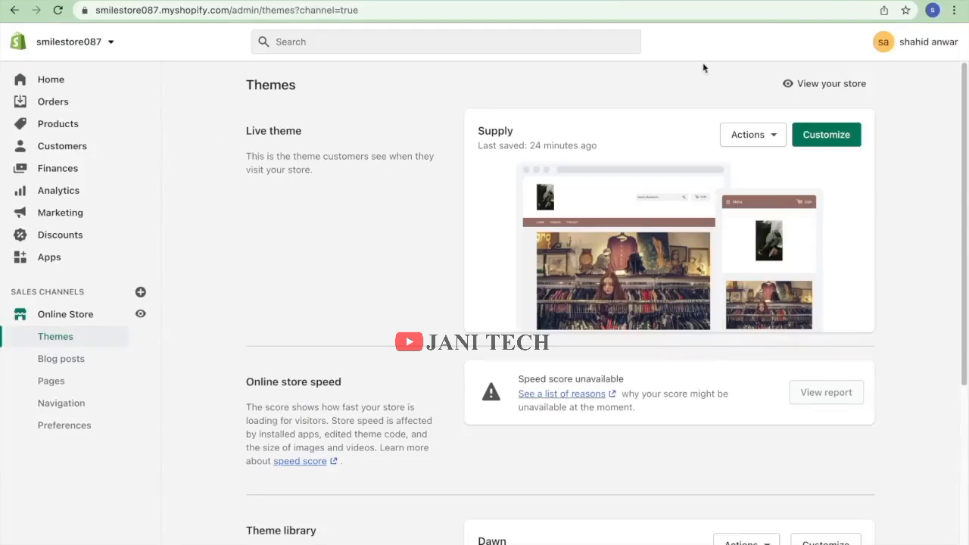
{"action": "left_click", "coordinate": [816, 83]}
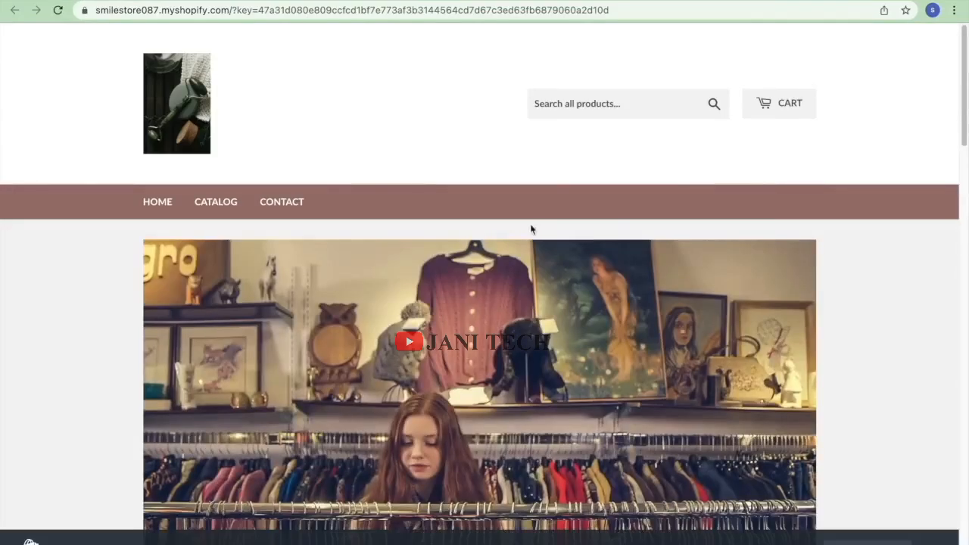
{"action": "scroll", "coordinate": [530, 225], "scroll_direction": "down", "scroll_amount": 10}
{"action": "scroll", "coordinate": [530, 223], "scroll_direction": "up", "scroll_amount": 10}
{"action": "left_click", "coordinate": [210, 206]}
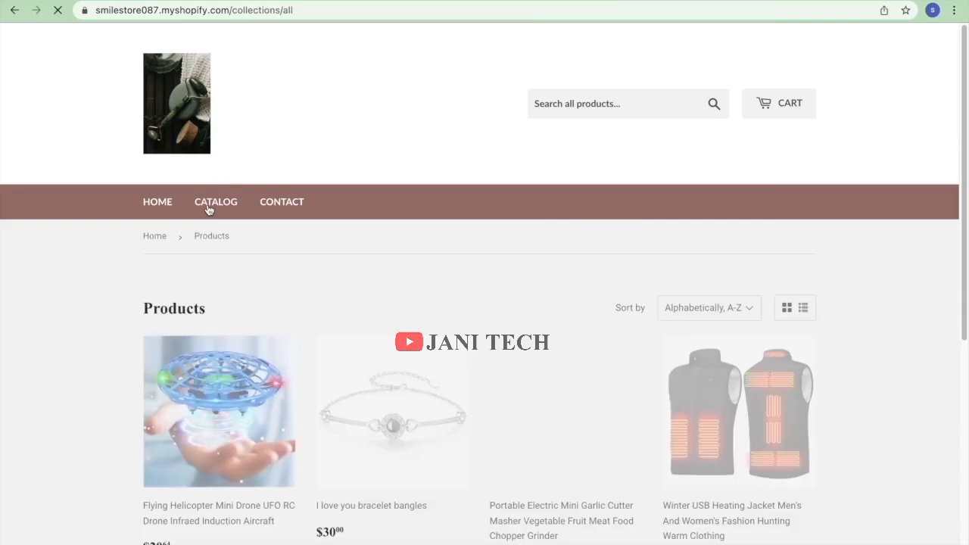
{"action": "scroll", "coordinate": [473, 303], "scroll_direction": "down", "scroll_amount": 3}
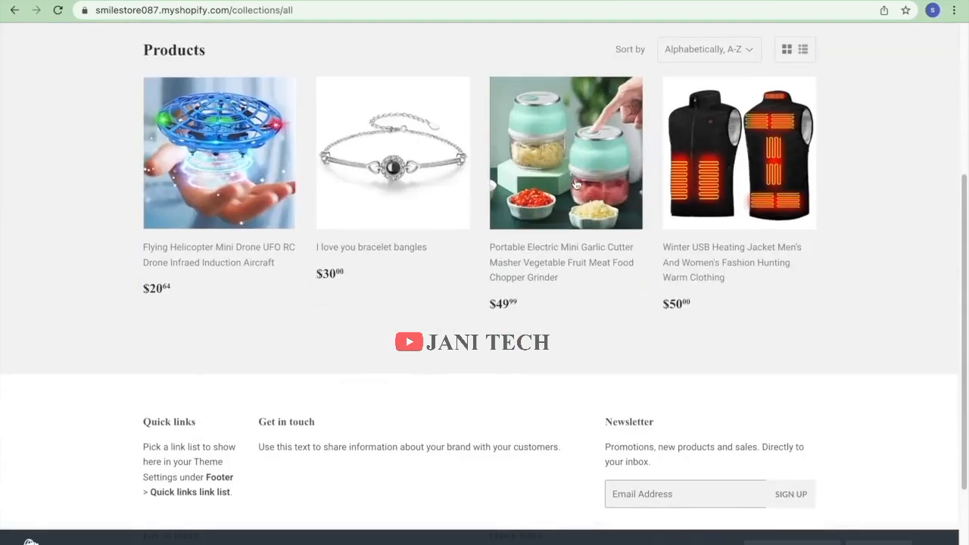
{"action": "scroll", "coordinate": [574, 185], "scroll_direction": "up", "scroll_amount": 3}
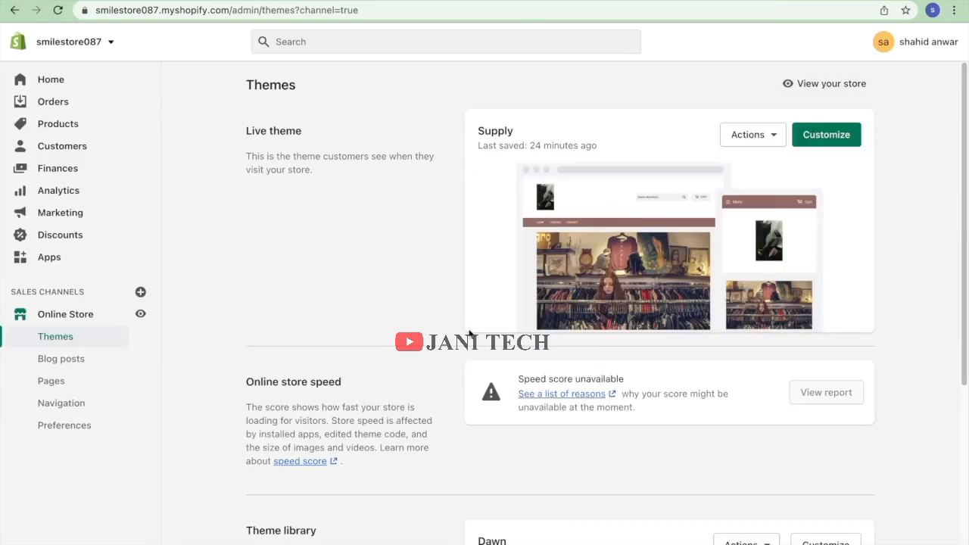
In the live theme editor, open the collection picker for the first homepage collection block.
{"action": "left_click", "coordinate": [831, 139]}
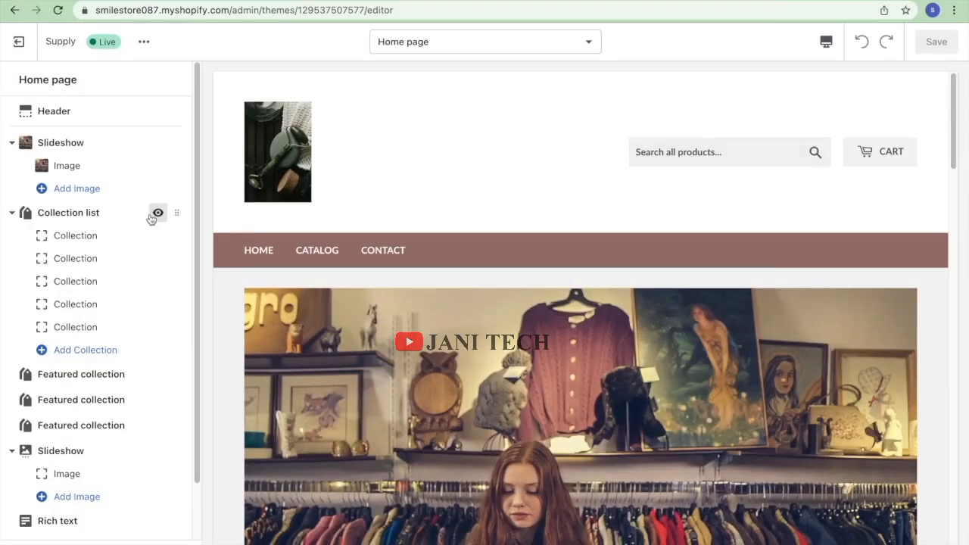
{"action": "left_click", "coordinate": [96, 240]}
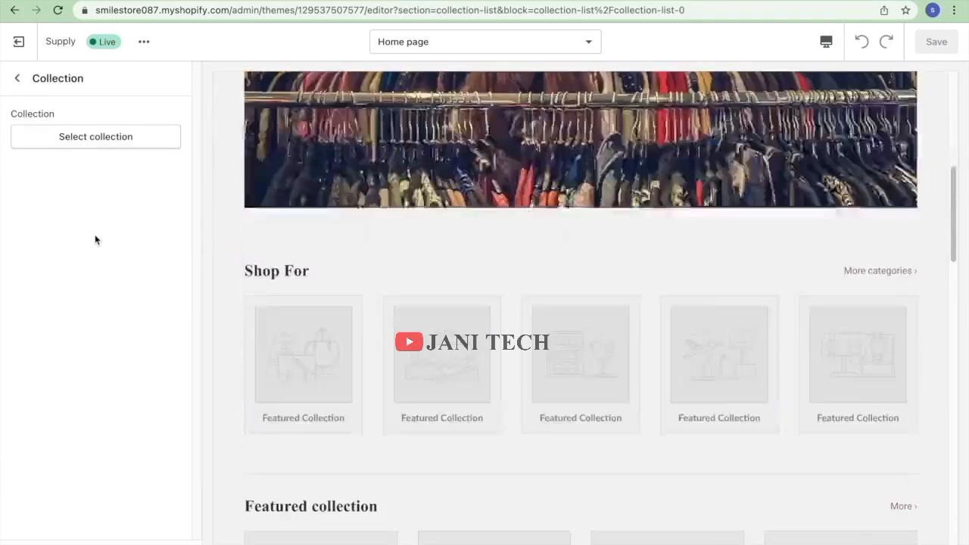
{"action": "left_click", "coordinate": [84, 143]}
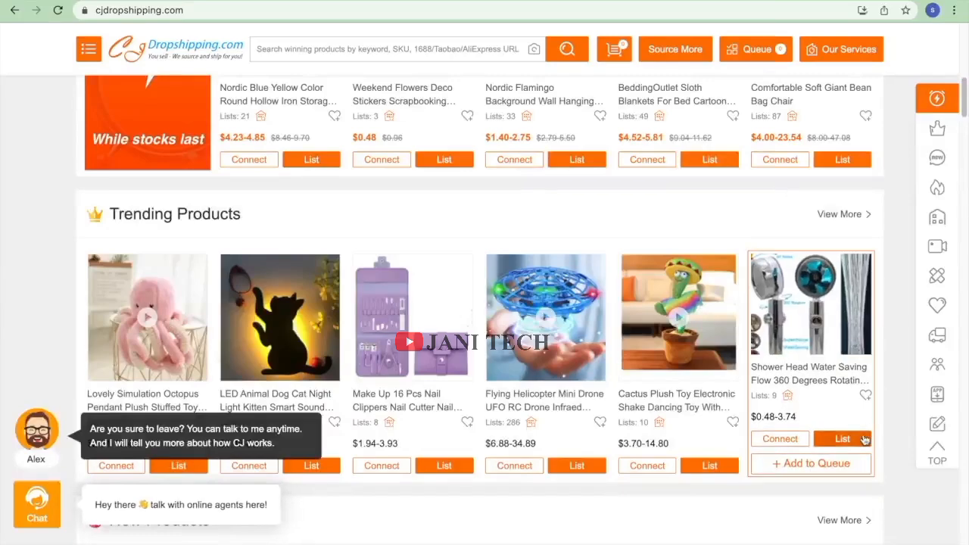
{"action": "left_click", "coordinate": [864, 439]}
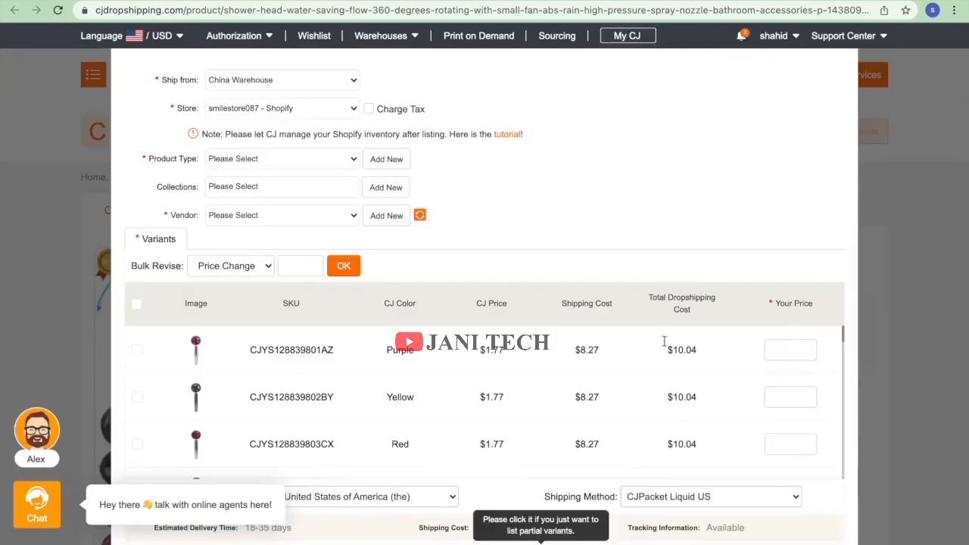
{"action": "left_click", "coordinate": [316, 159]}
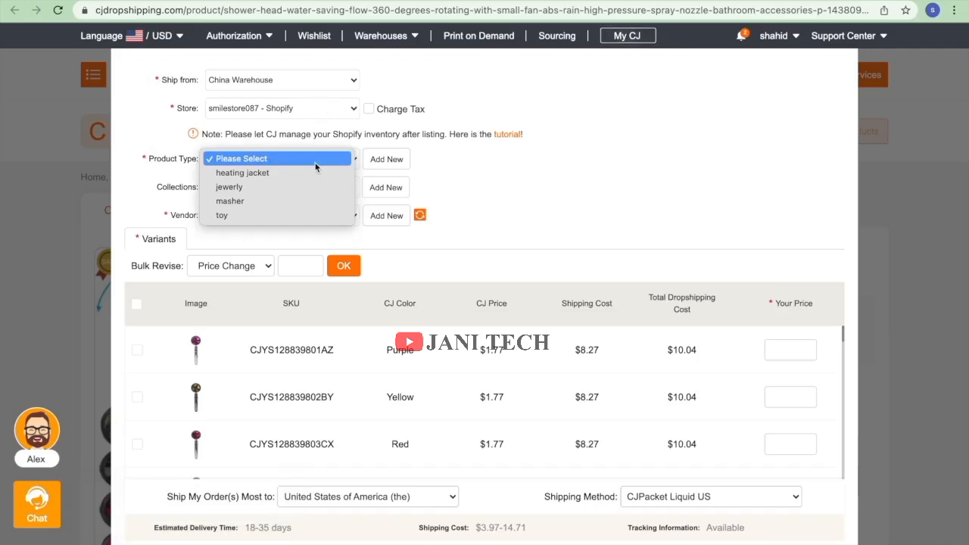
{"action": "left_click", "coordinate": [500, 172]}
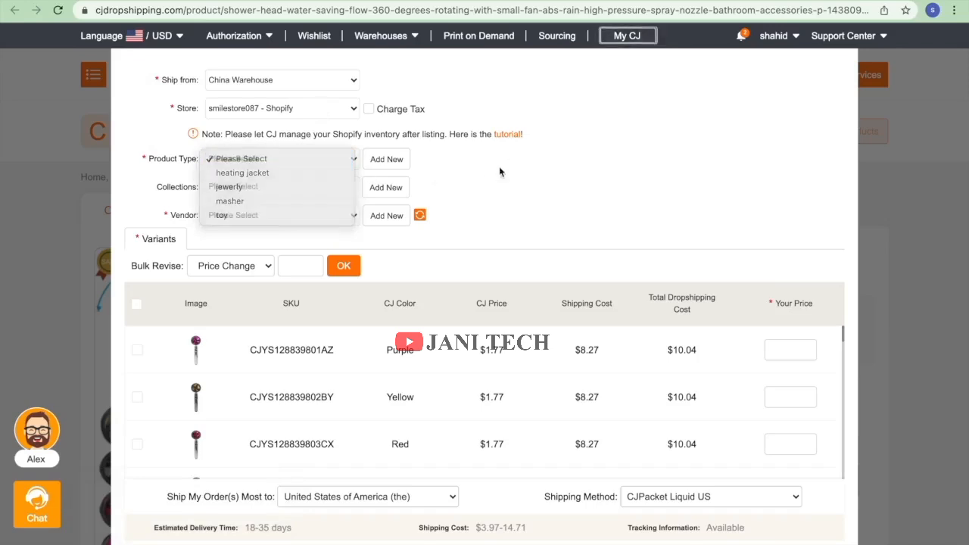
{"action": "left_click", "coordinate": [387, 160]}
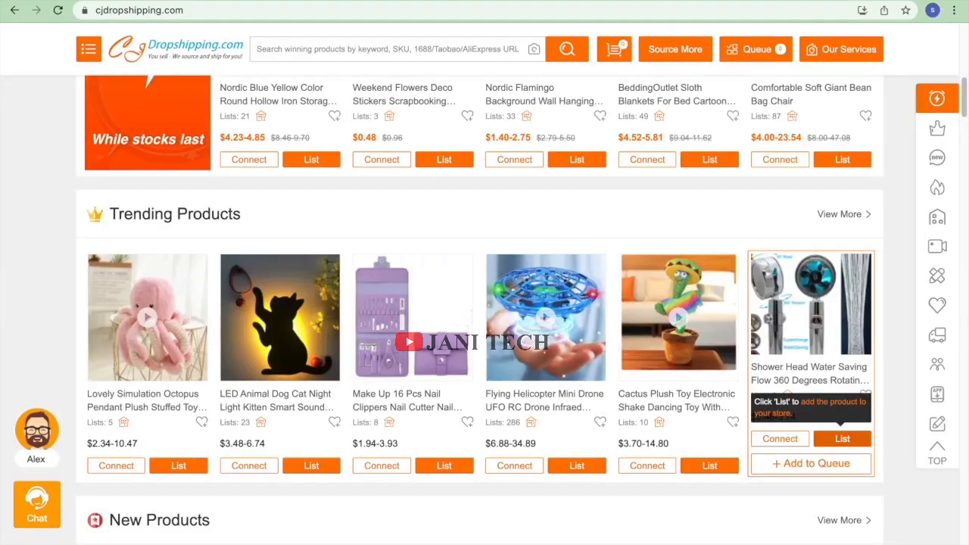
Find the Three-in-one Night Light under Video Products and start its CJ store listing.
{"action": "scroll", "coordinate": [537, 173], "scroll_direction": "down", "scroll_amount": 3}
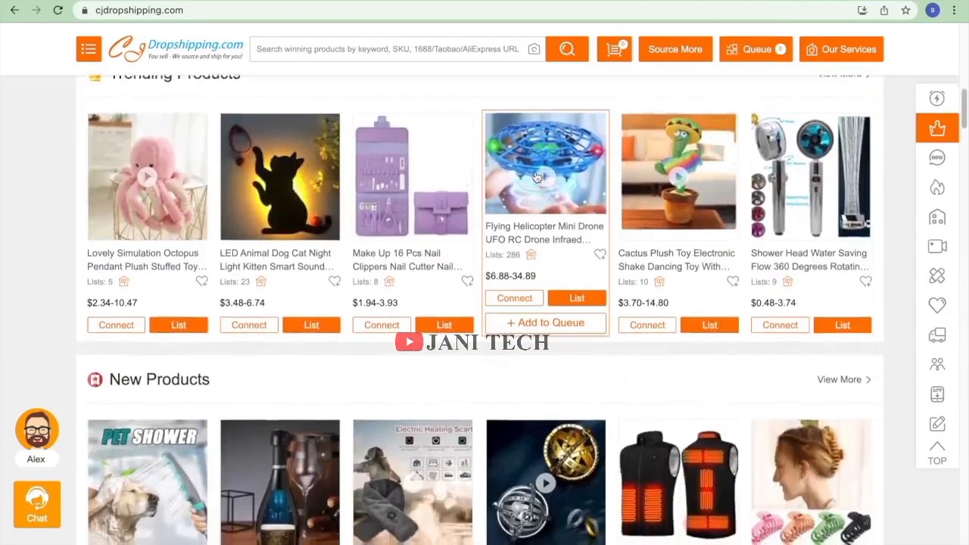
{"action": "scroll", "coordinate": [535, 177], "scroll_direction": "down", "scroll_amount": 15}
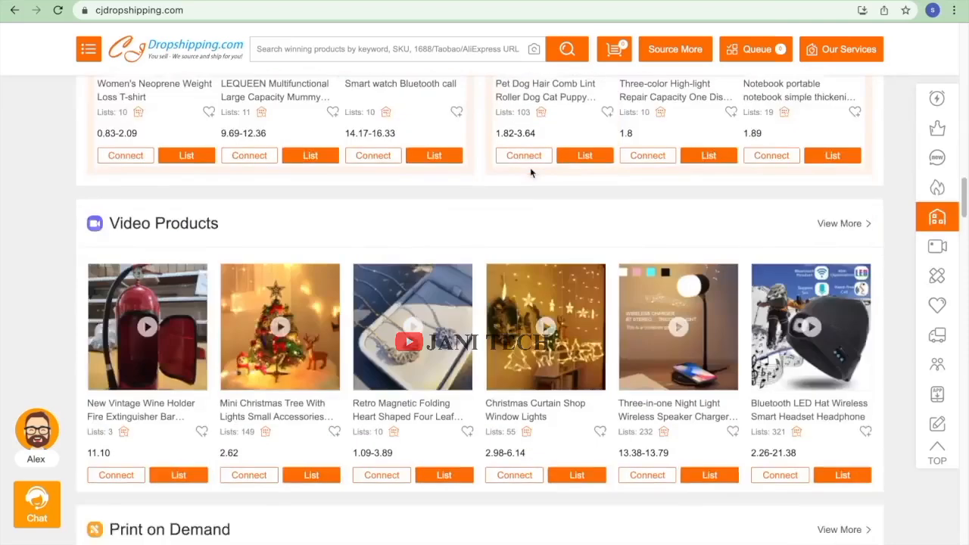
{"action": "scroll", "coordinate": [530, 168], "scroll_direction": "up", "scroll_amount": 5}
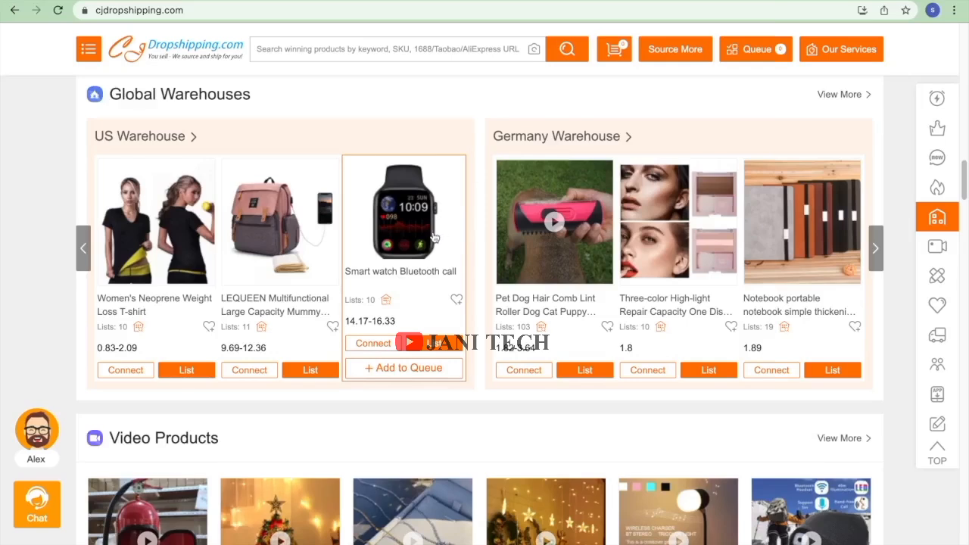
{"action": "scroll", "coordinate": [434, 237], "scroll_direction": "down", "scroll_amount": 3}
{"action": "scroll", "coordinate": [433, 238], "scroll_direction": "down", "scroll_amount": 5}
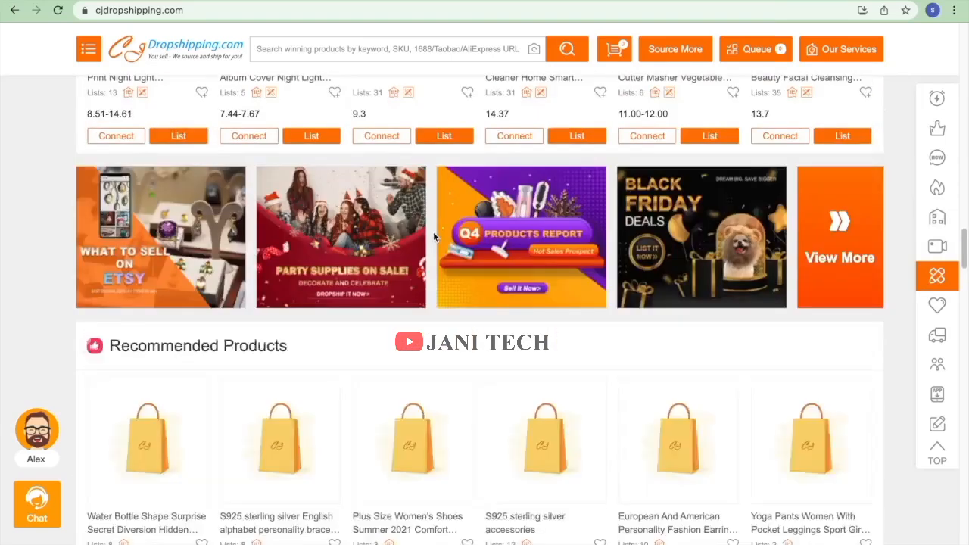
{"action": "scroll", "coordinate": [433, 235], "scroll_direction": "down", "scroll_amount": 5}
{"action": "scroll", "coordinate": [433, 236], "scroll_direction": "down", "scroll_amount": 5}
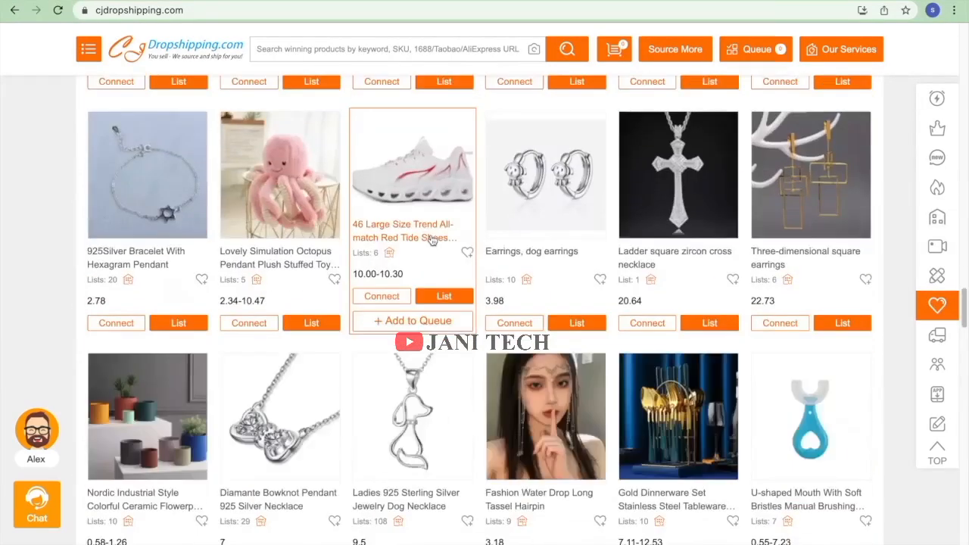
{"action": "scroll", "coordinate": [431, 240], "scroll_direction": "down", "scroll_amount": 8}
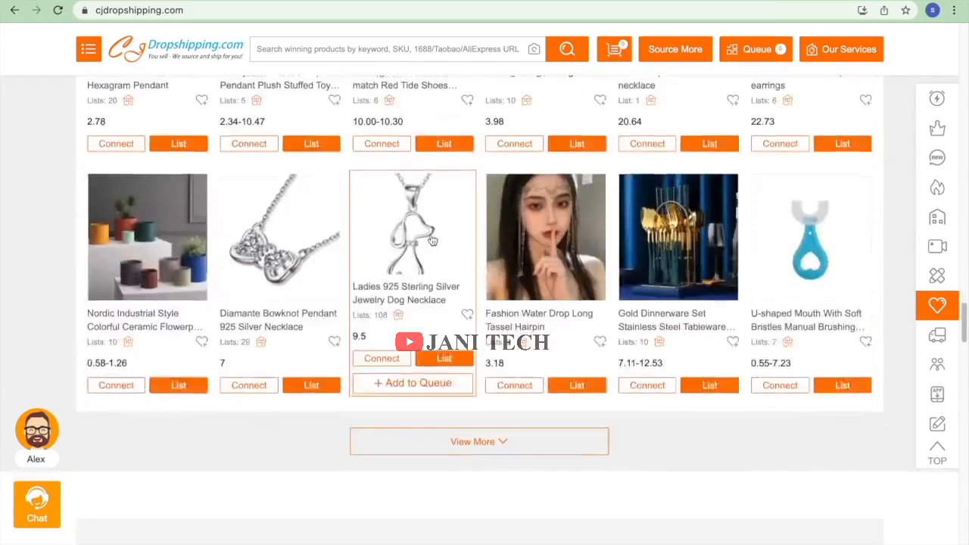
{"action": "scroll", "coordinate": [431, 240], "scroll_direction": "up", "scroll_amount": 9}
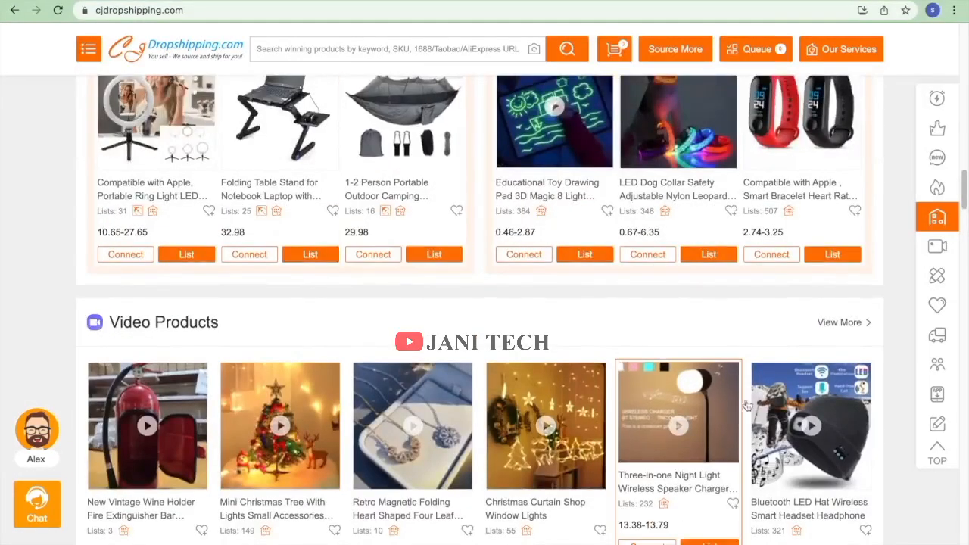
{"action": "scroll", "coordinate": [732, 498], "scroll_direction": "down", "scroll_amount": 1}
{"action": "left_click", "coordinate": [712, 522]}
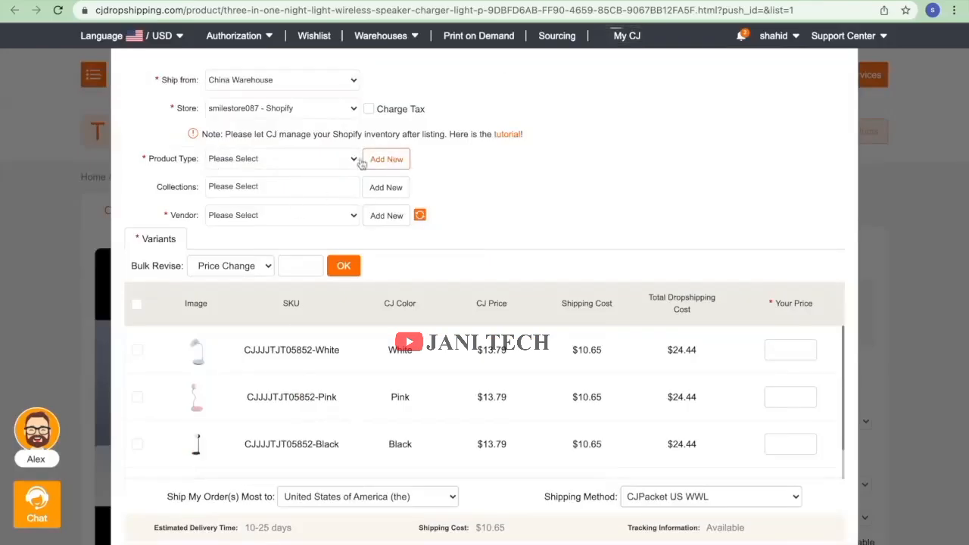
Create and confirm a new product type 'night light'.
{"action": "left_click", "coordinate": [345, 159]}
{"action": "left_click", "coordinate": [388, 159]}
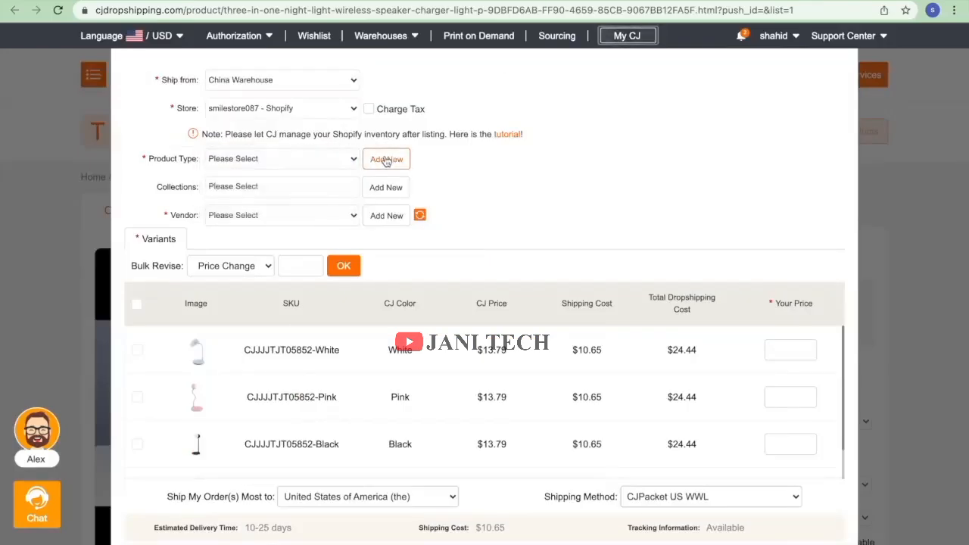
{"action": "left_click", "coordinate": [386, 159]}
{"action": "left_click", "coordinate": [313, 162]}
{"action": "type", "text": "night light"}
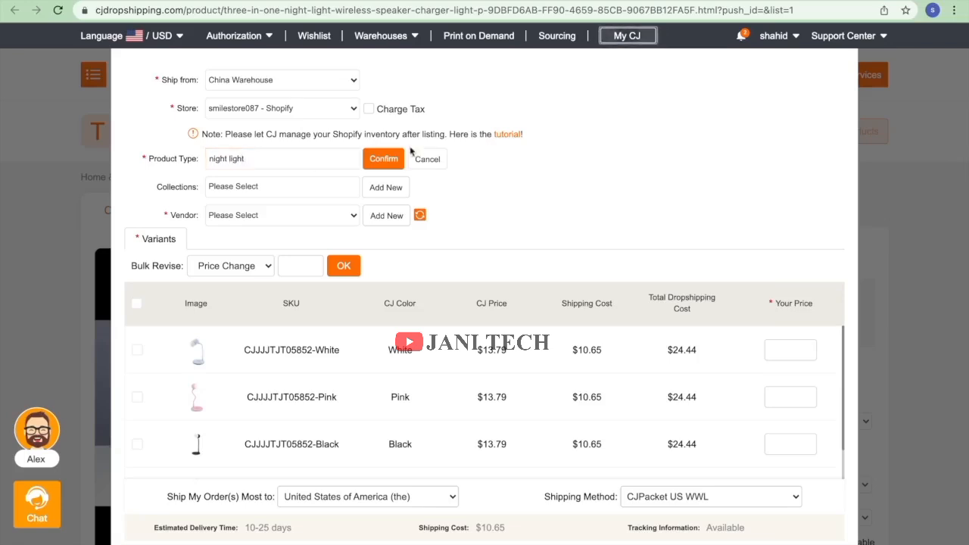
{"action": "left_click", "coordinate": [384, 159]}
Assign the product to the electronics collection and choose its vendor.
{"action": "left_click", "coordinate": [317, 187]}
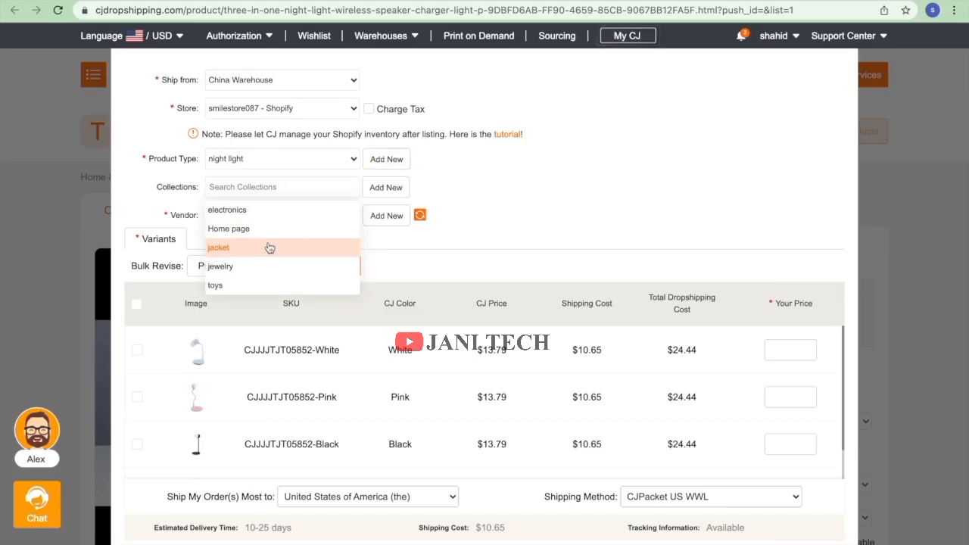
{"action": "left_click", "coordinate": [261, 210]}
{"action": "left_click", "coordinate": [262, 216]}
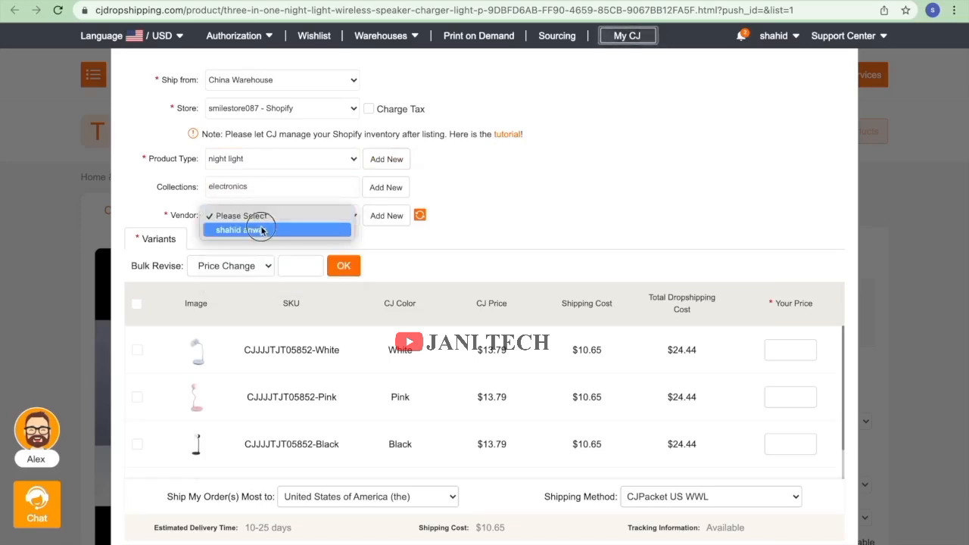
{"action": "left_click", "coordinate": [261, 230]}
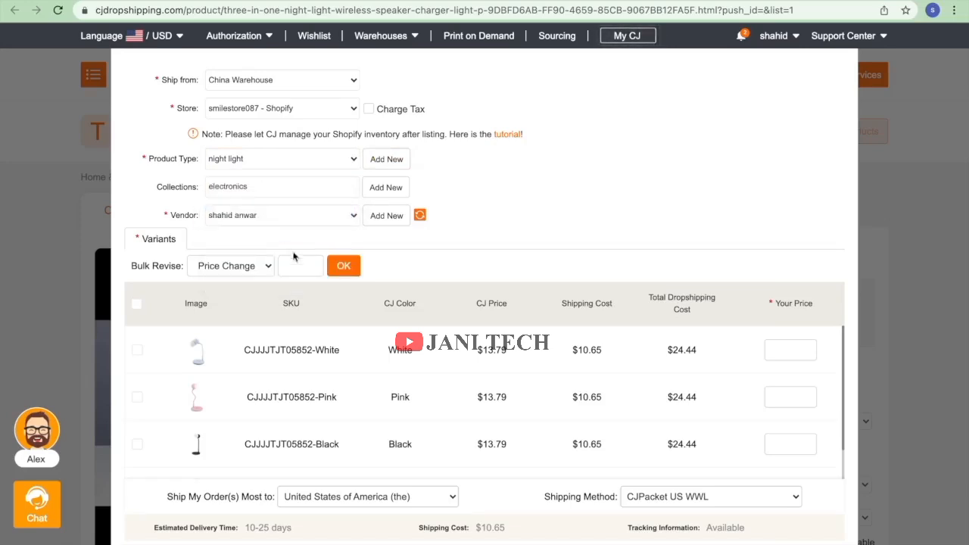
Price all variants at 50, keeping CJPacket US WWL shipping from China Warehouse.
{"action": "left_click", "coordinate": [136, 304]}
{"action": "scroll", "coordinate": [710, 394], "scroll_direction": "down", "scroll_amount": 1}
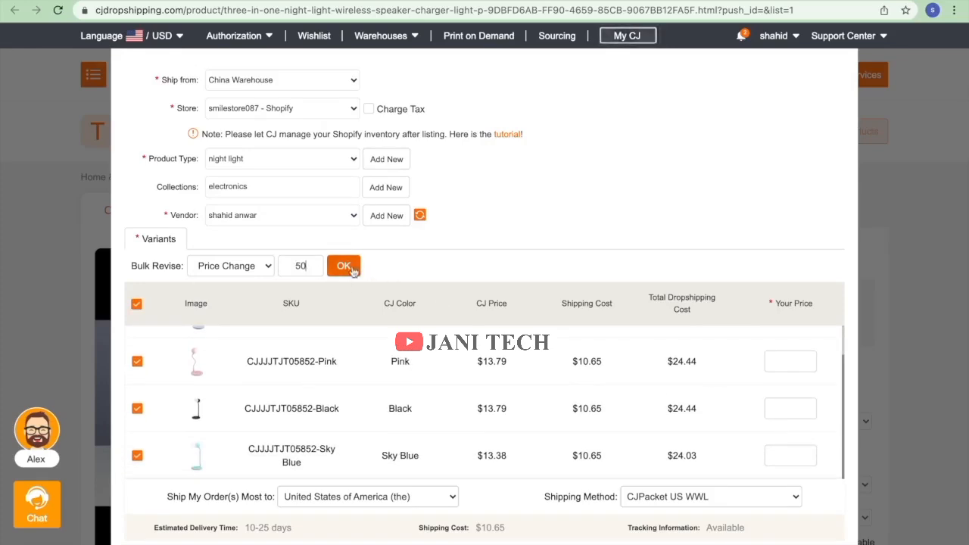
{"action": "left_click", "coordinate": [343, 266]}
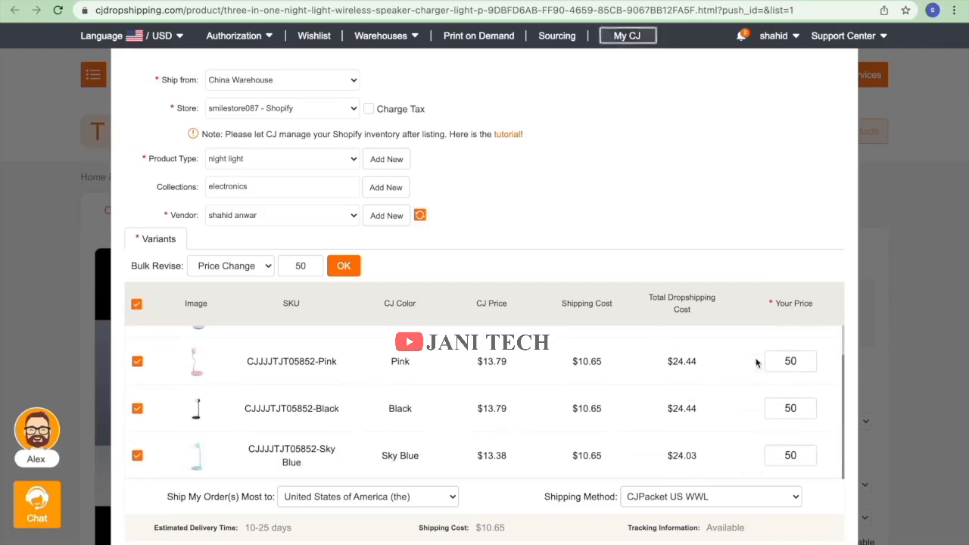
{"action": "left_click", "coordinate": [681, 499]}
{"action": "left_click", "coordinate": [680, 500]}
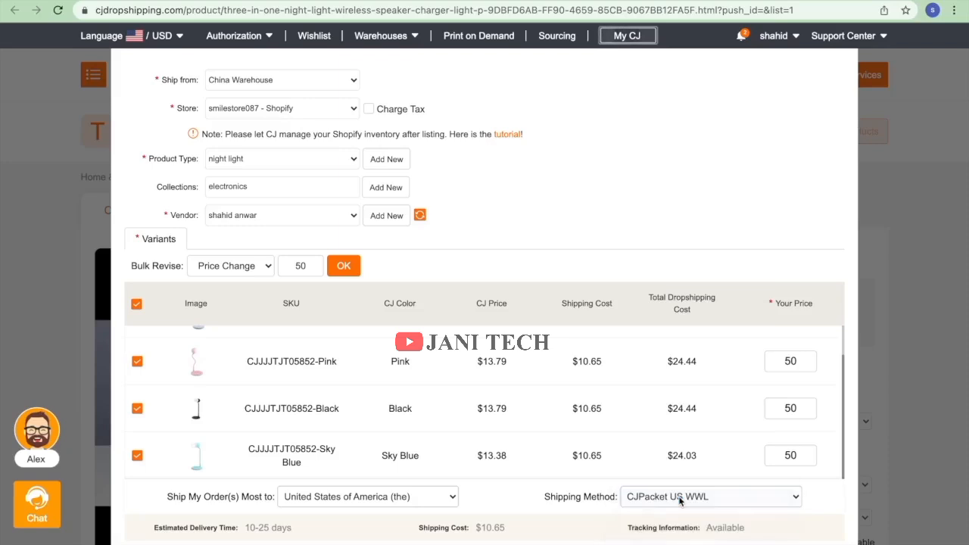
{"action": "left_click", "coordinate": [326, 79]}
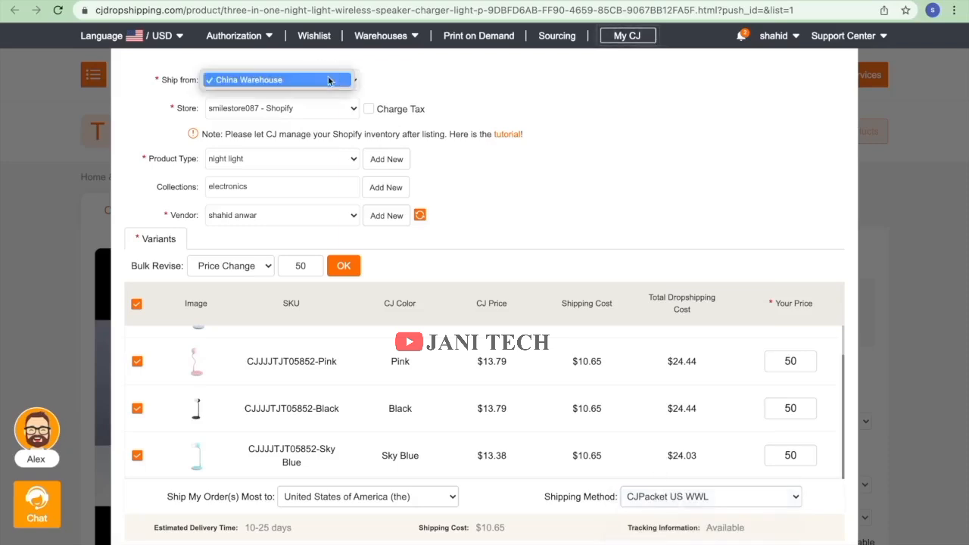
{"action": "left_click", "coordinate": [331, 81]}
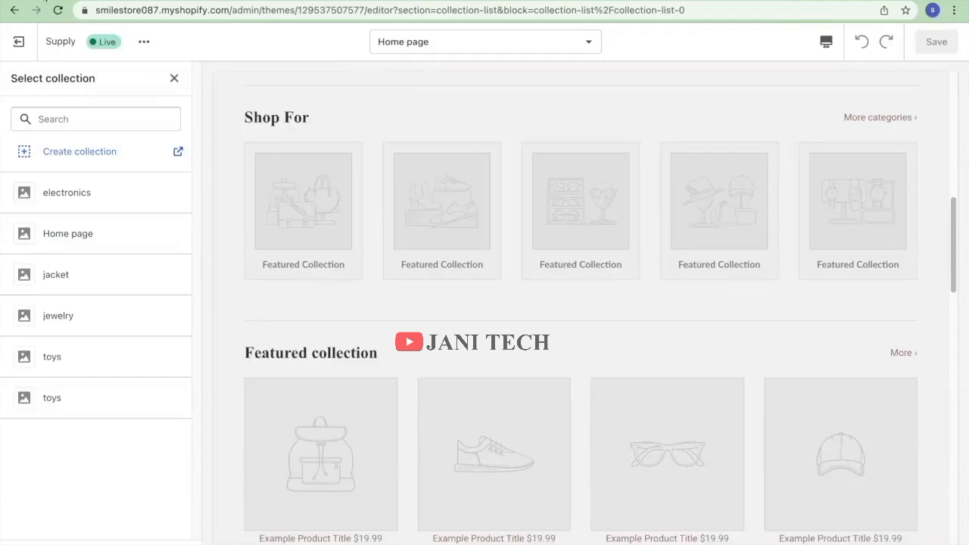
Set the first collection list block to electronics and save.
{"action": "left_click", "coordinate": [79, 196]}
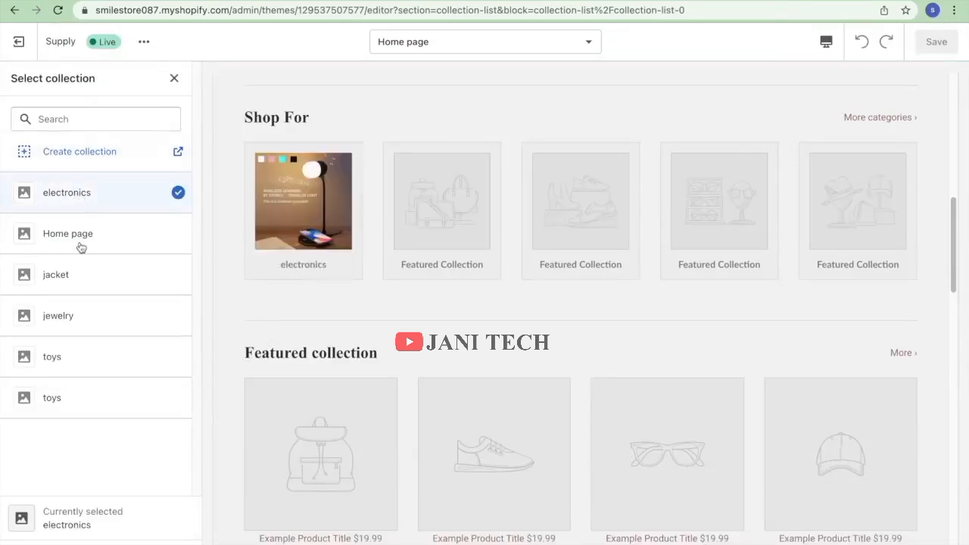
{"action": "left_click", "coordinate": [177, 540]}
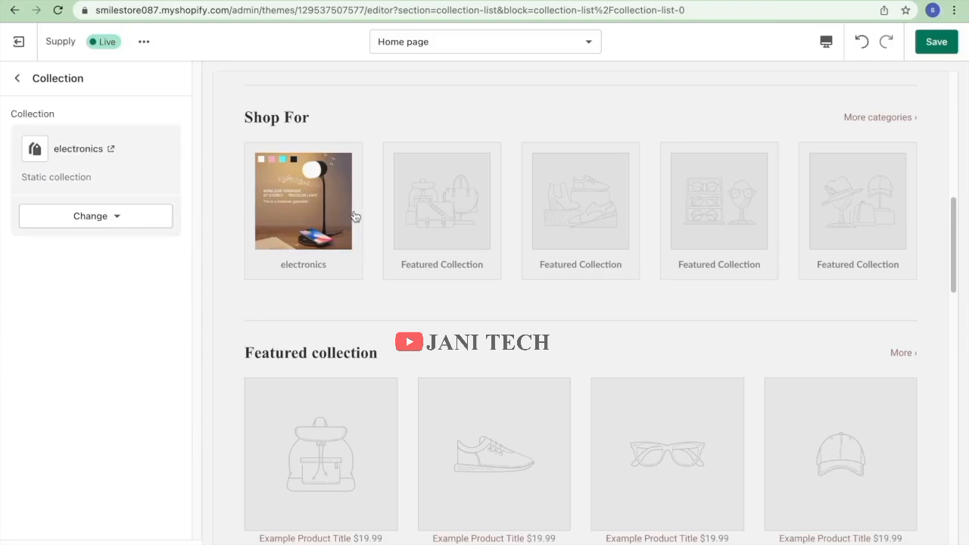
{"action": "left_click", "coordinate": [930, 42]}
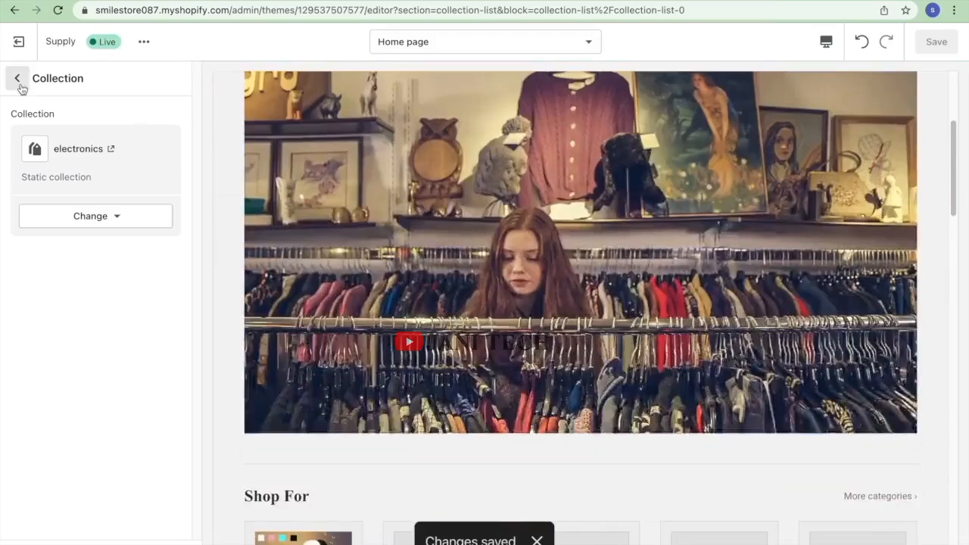
{"action": "left_click", "coordinate": [18, 79]}
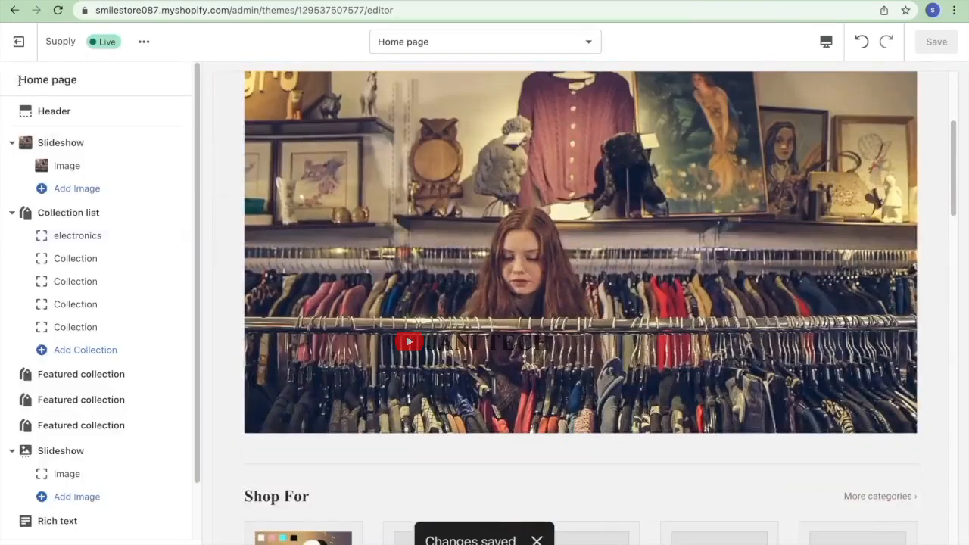
Set the second collection list block to jewelry and save.
{"action": "left_click", "coordinate": [86, 258]}
{"action": "left_click", "coordinate": [86, 145]}
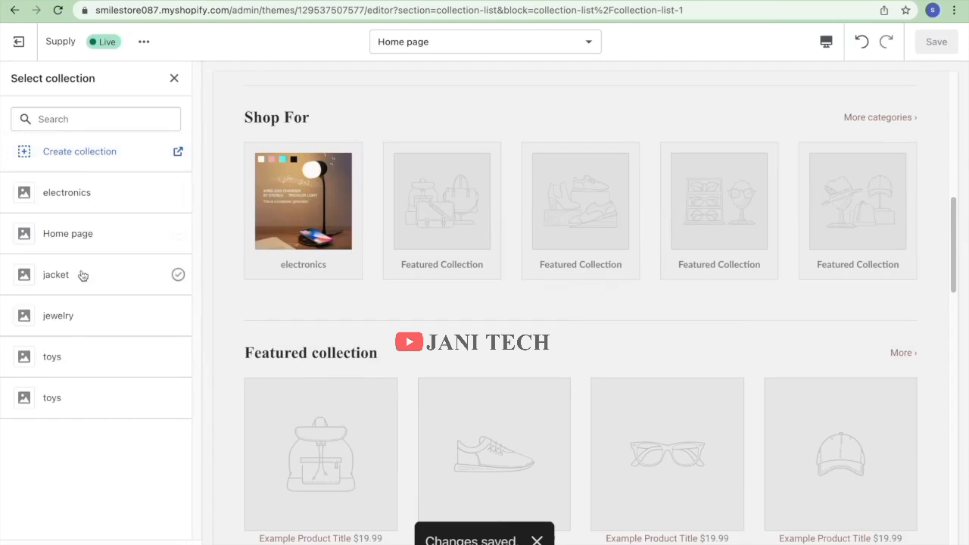
{"action": "left_click", "coordinate": [77, 320]}
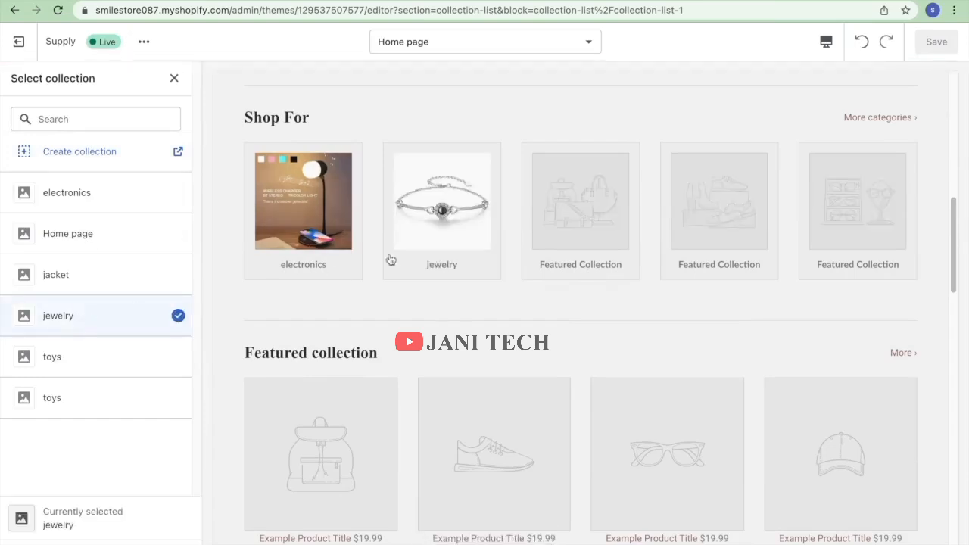
{"action": "left_click", "coordinate": [158, 543]}
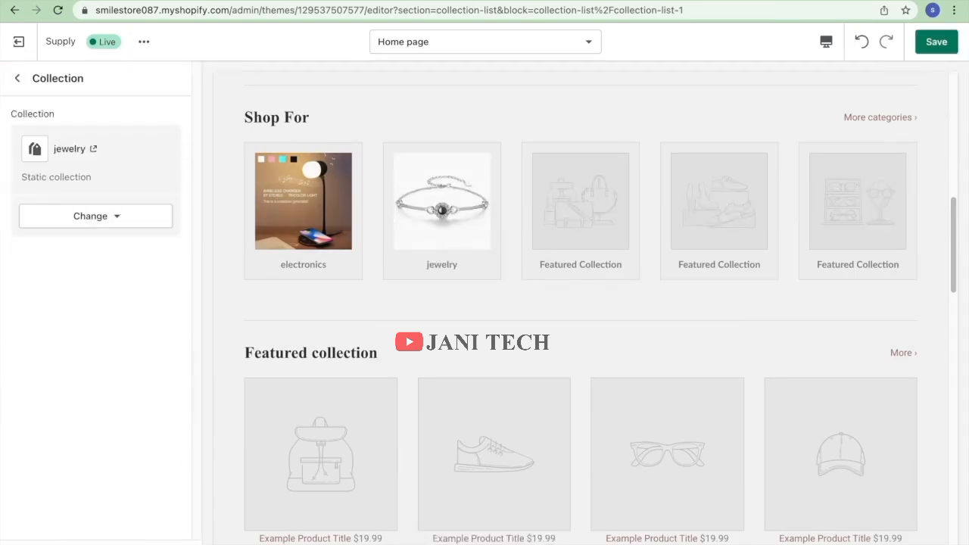
{"action": "left_click", "coordinate": [936, 47]}
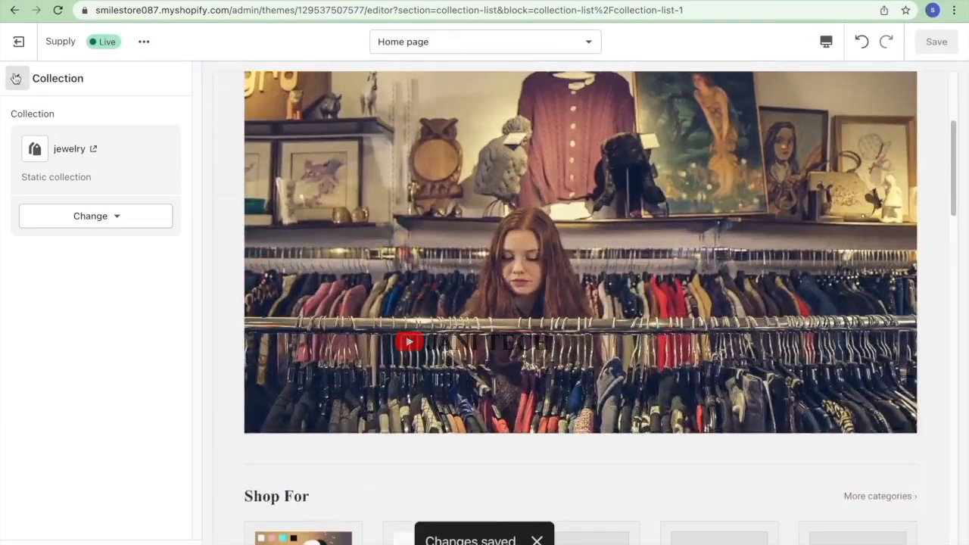
{"action": "left_click", "coordinate": [15, 79]}
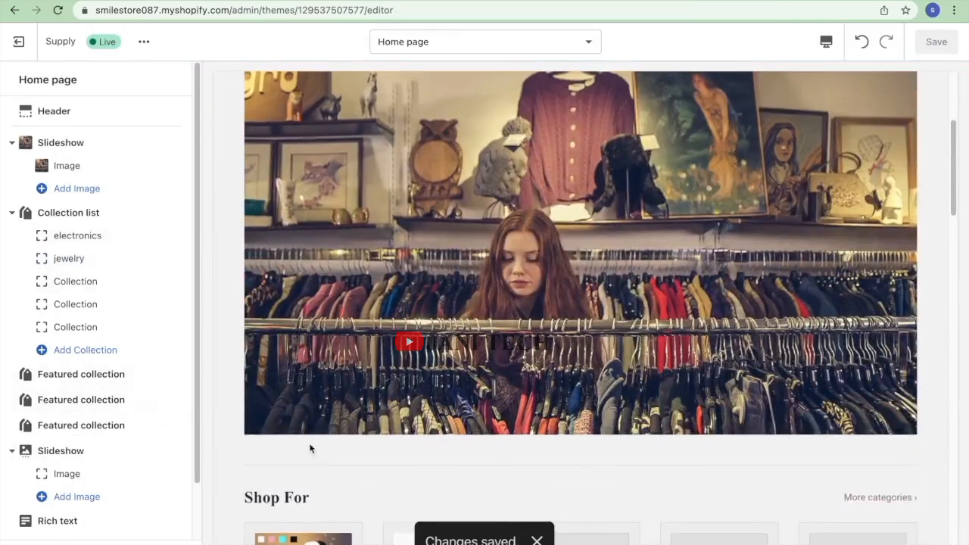
{"action": "scroll", "coordinate": [310, 448], "scroll_direction": "down", "scroll_amount": 5}
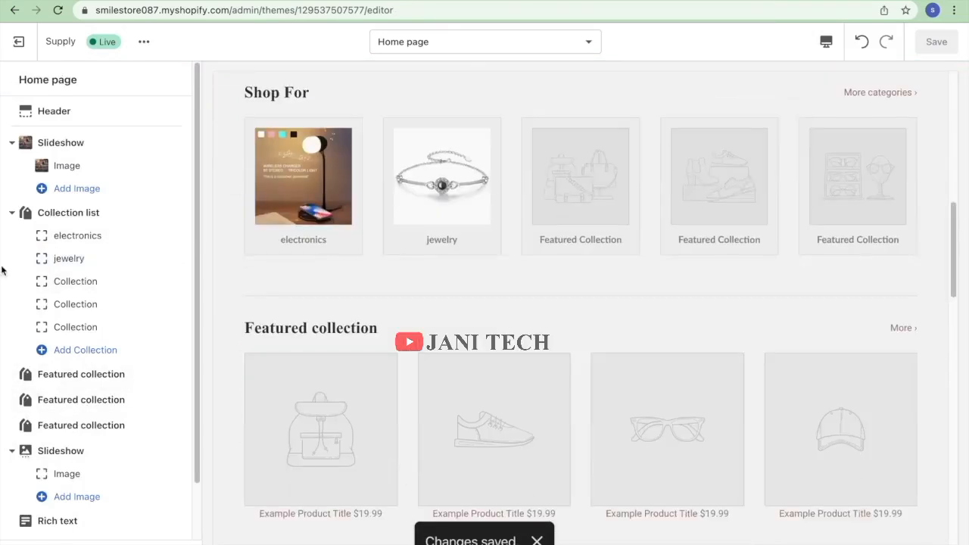
Set the third collection list block to toys and save.
{"action": "left_click", "coordinate": [91, 281]}
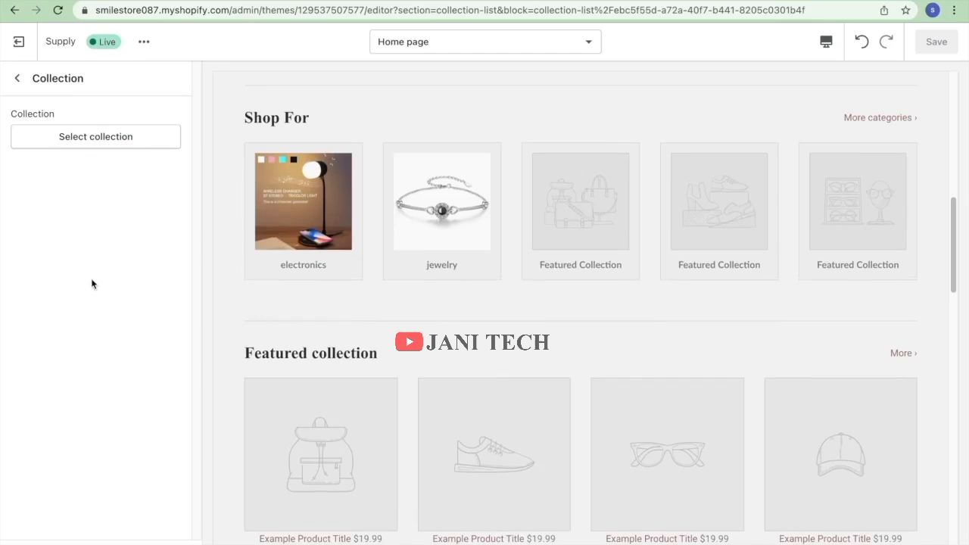
{"action": "left_click", "coordinate": [113, 142]}
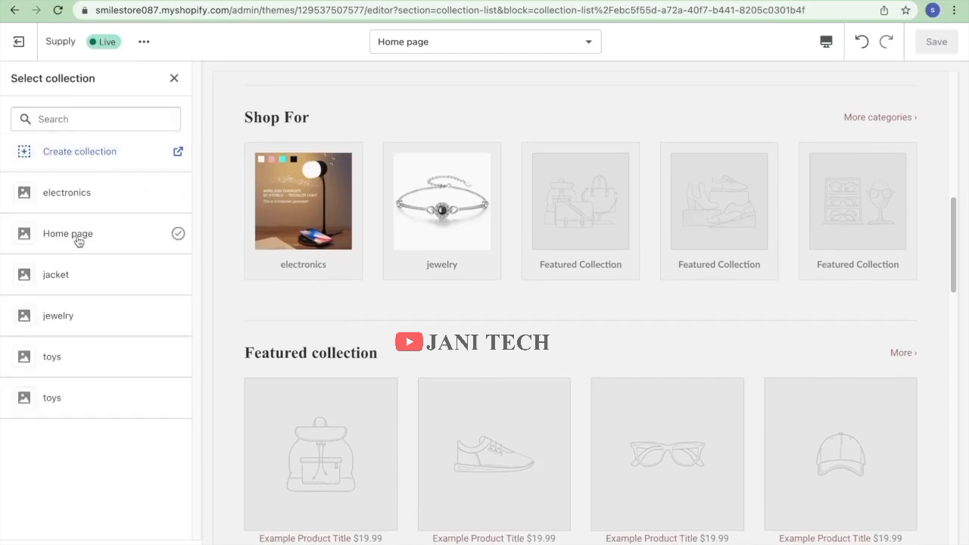
{"action": "left_click", "coordinate": [62, 362]}
{"action": "left_click", "coordinate": [165, 539]}
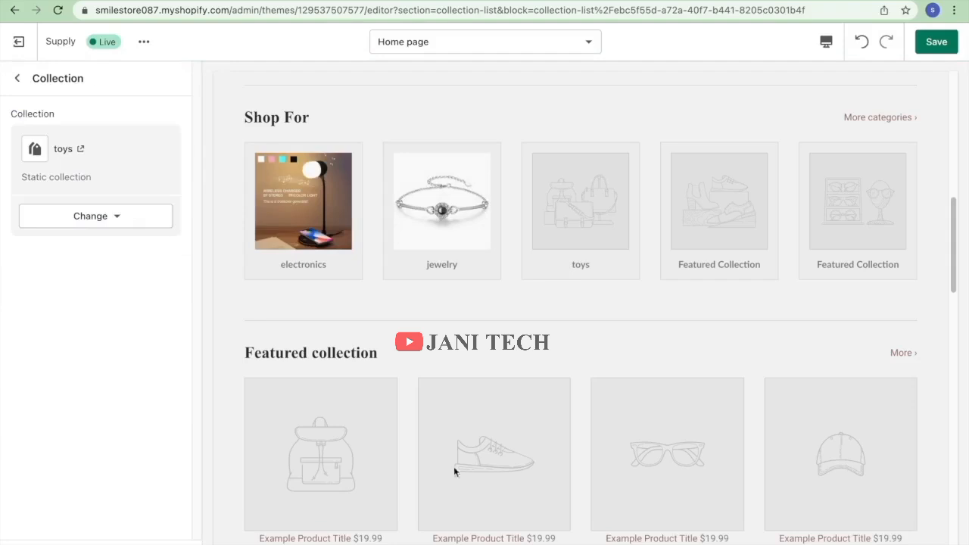
{"action": "left_click", "coordinate": [935, 41]}
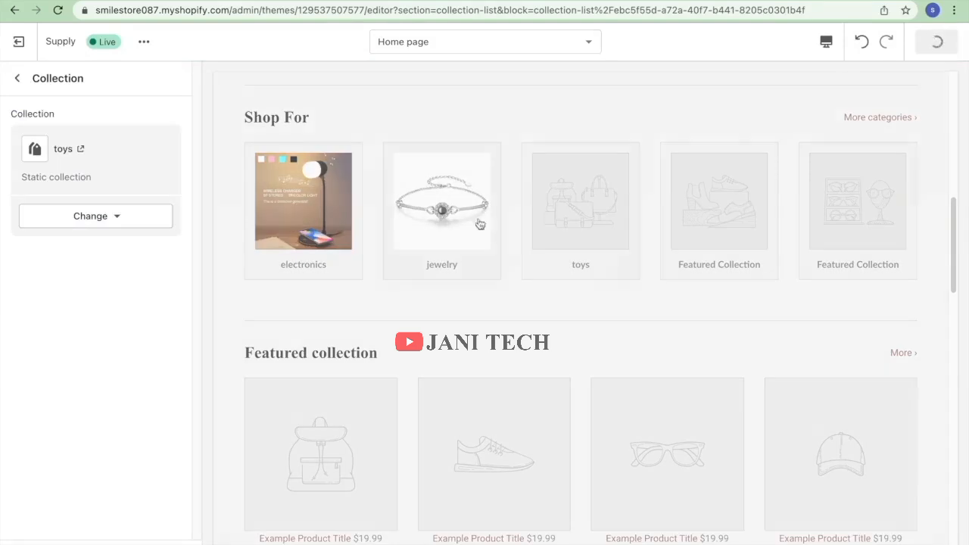
{"action": "scroll", "coordinate": [511, 302], "scroll_direction": "down", "scroll_amount": 2}
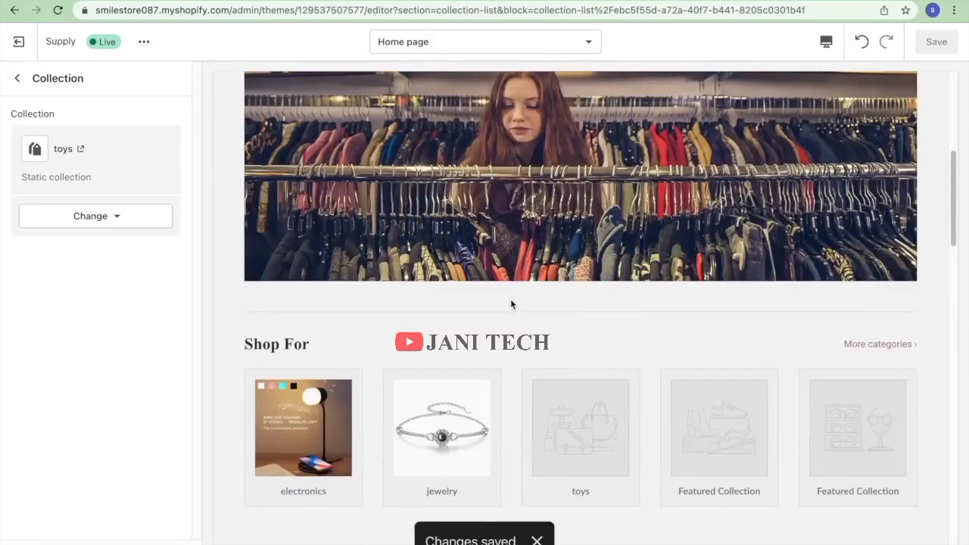
{"action": "left_click", "coordinate": [18, 78]}
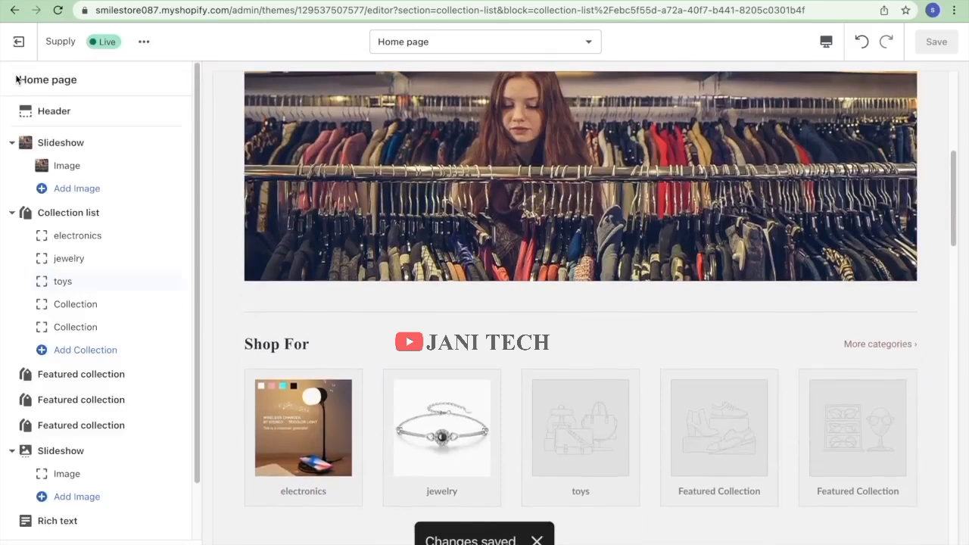
Set the fourth collection list block to jacket and save.
{"action": "left_click", "coordinate": [88, 324]}
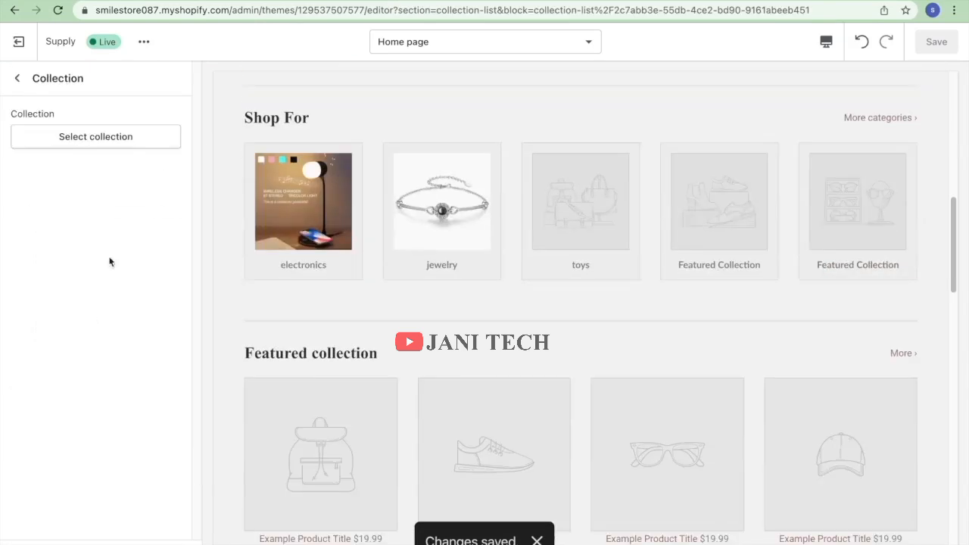
{"action": "left_click", "coordinate": [98, 138]}
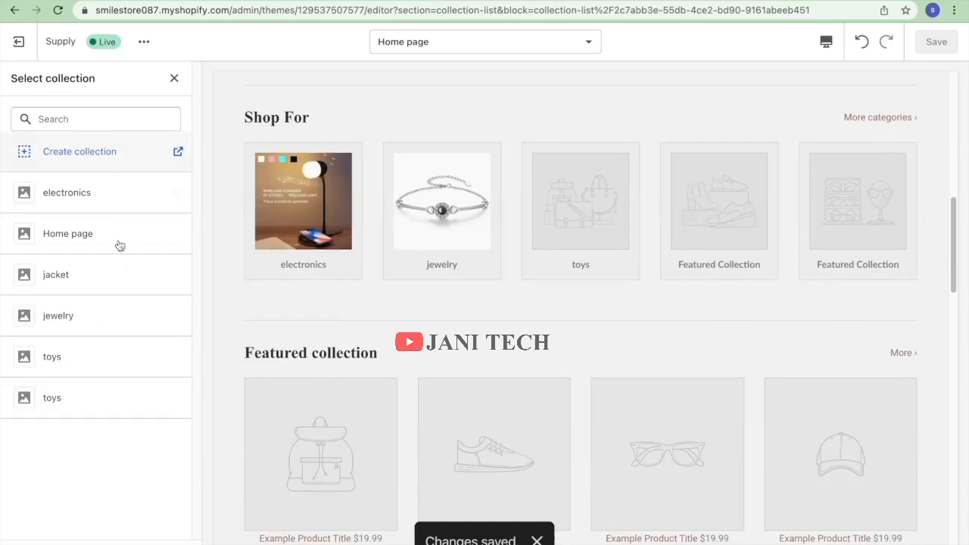
{"action": "left_click", "coordinate": [106, 278]}
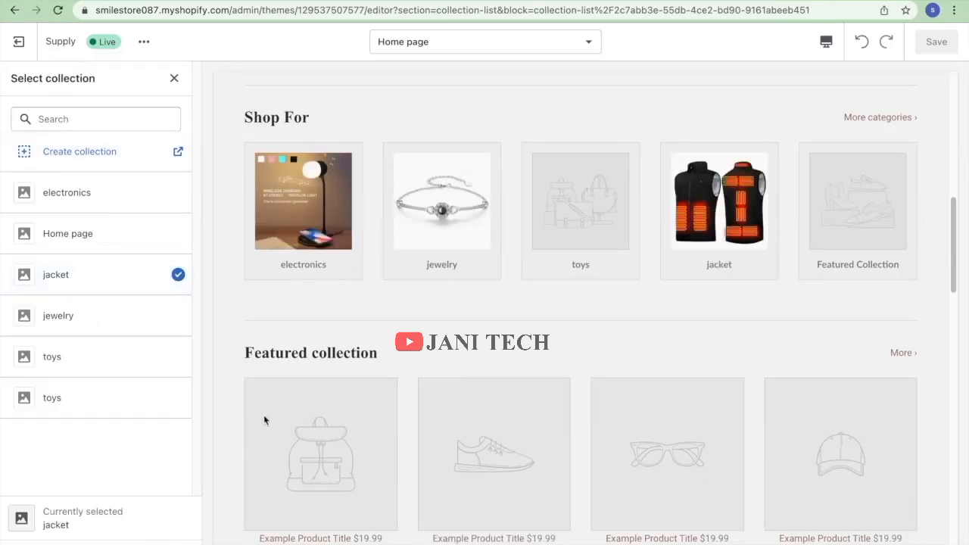
{"action": "left_click", "coordinate": [189, 530]}
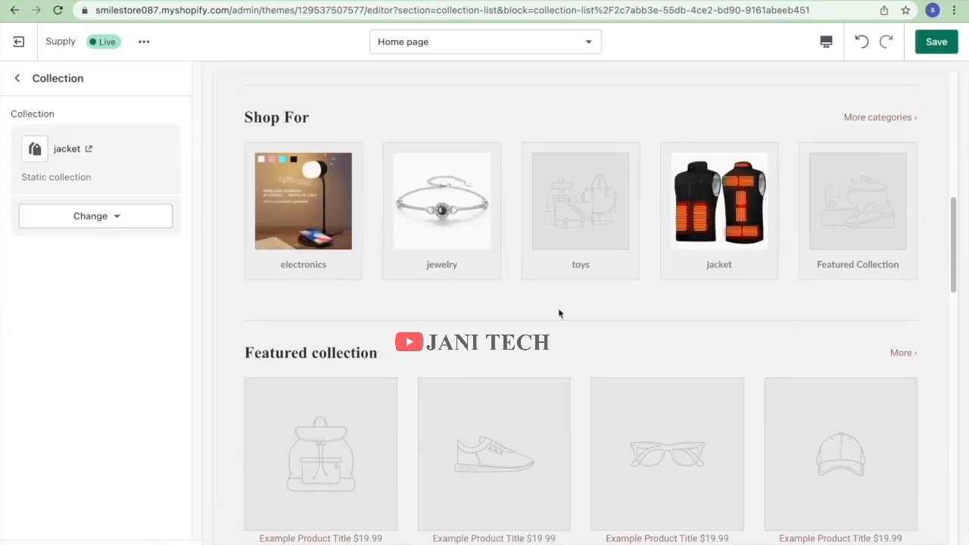
{"action": "left_click", "coordinate": [936, 41]}
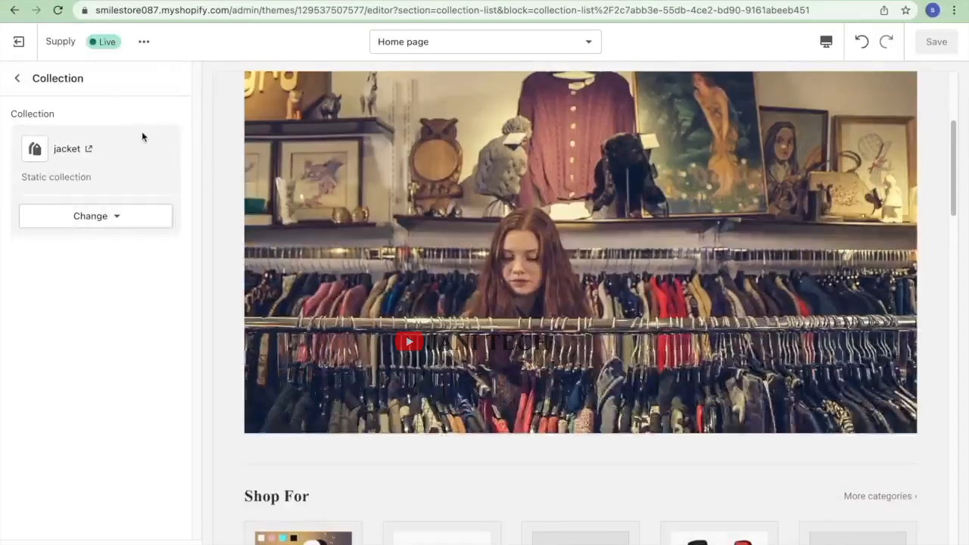
{"action": "left_click", "coordinate": [18, 78]}
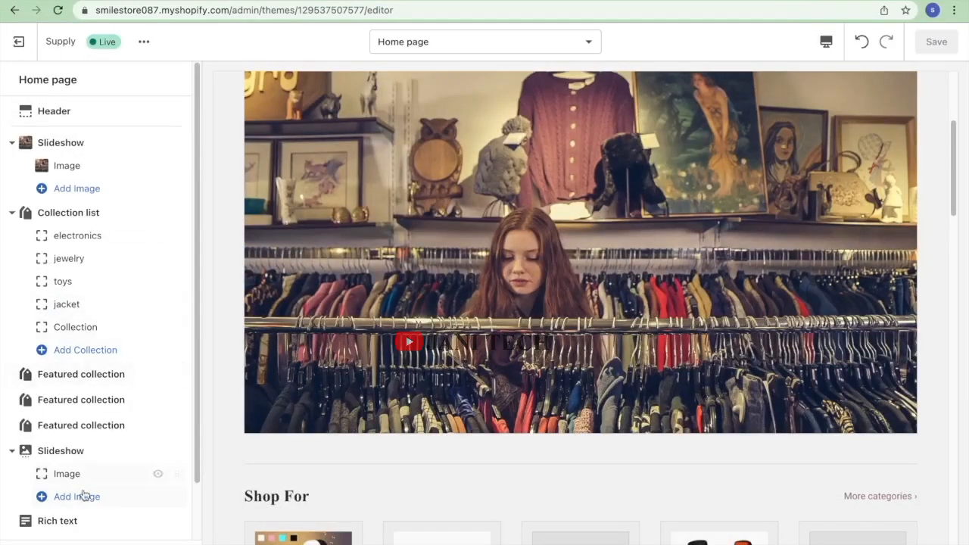
{"action": "scroll", "coordinate": [85, 496], "scroll_direction": "down", "scroll_amount": 2}
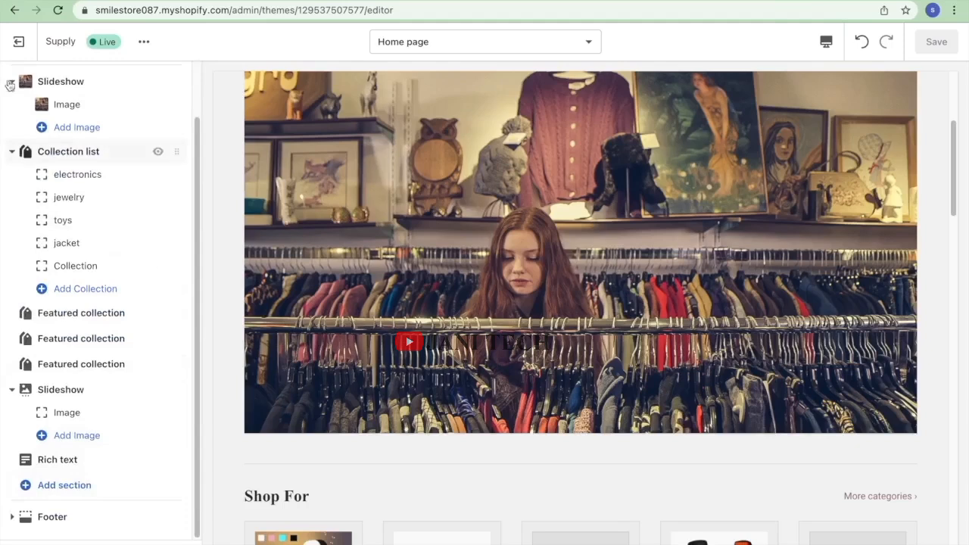
Leave the theme editor and open the live storefront.
{"action": "left_click", "coordinate": [30, 42]}
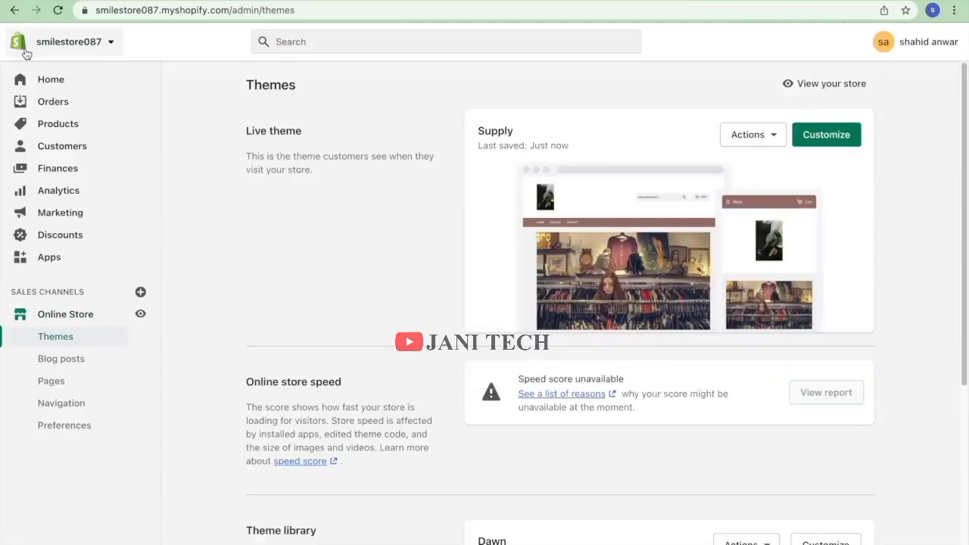
{"action": "left_click", "coordinate": [44, 83]}
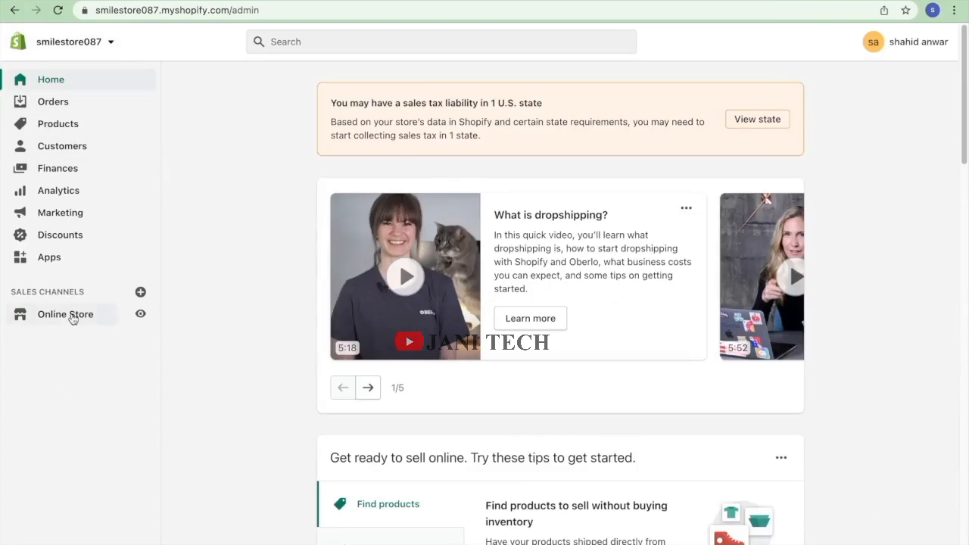
{"action": "left_click", "coordinate": [73, 318]}
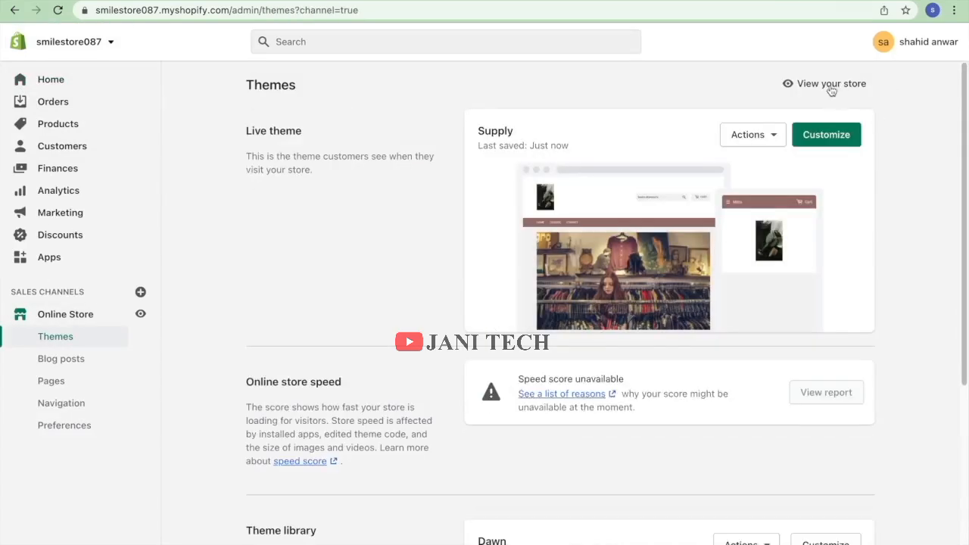
{"action": "left_click", "coordinate": [831, 85]}
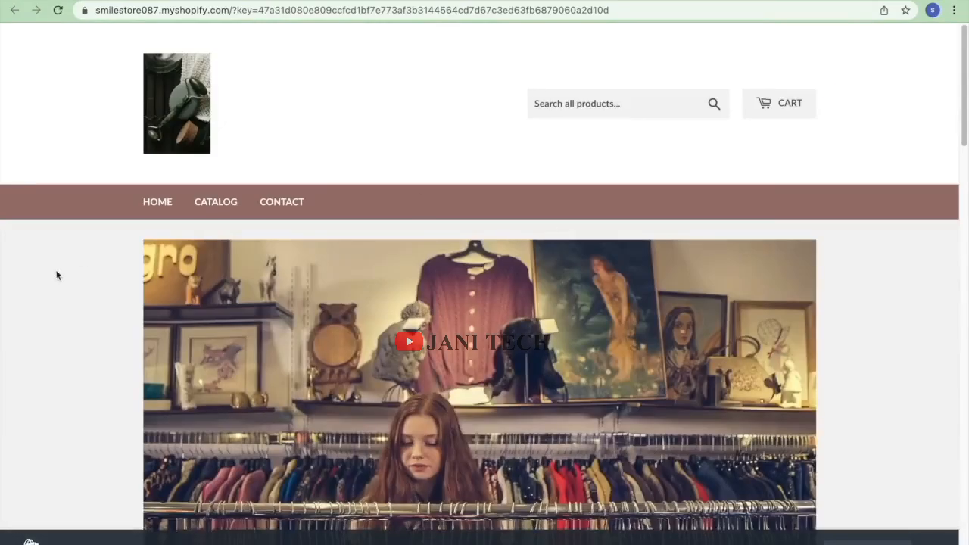
{"action": "scroll", "coordinate": [489, 275], "scroll_direction": "down", "scroll_amount": 8}
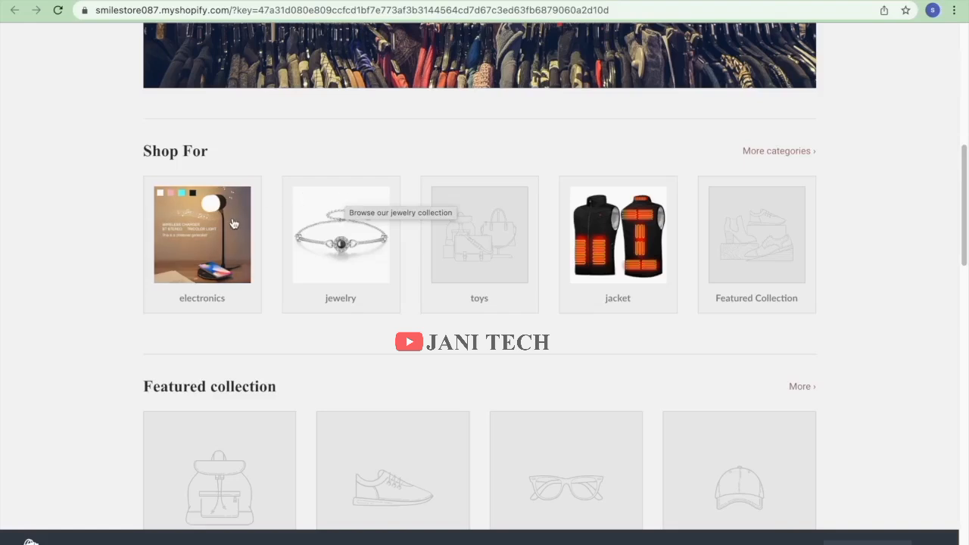
Open the Three-in-one Night Light from electronics and buy it now at $50.00.
{"action": "left_click", "coordinate": [214, 253]}
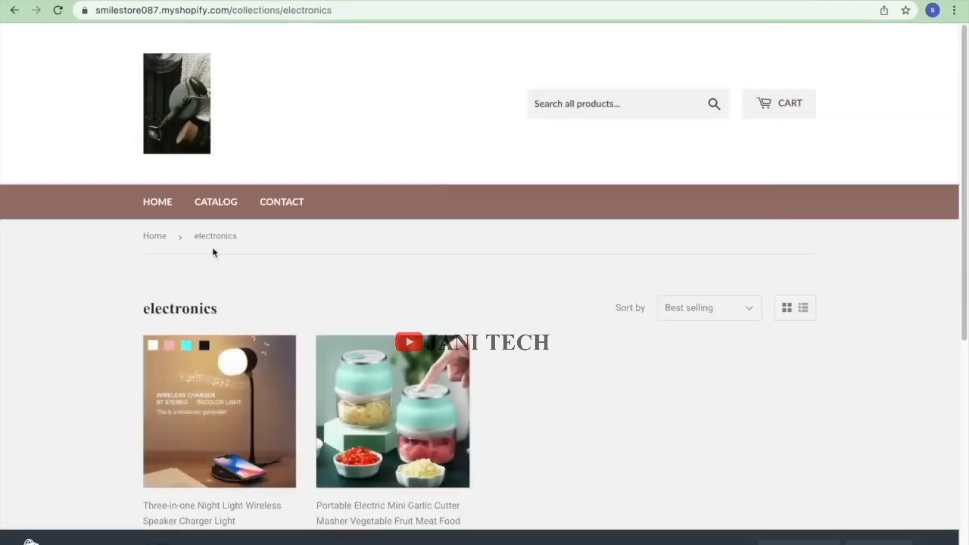
{"action": "scroll", "coordinate": [267, 309], "scroll_direction": "down", "scroll_amount": 3}
{"action": "left_click", "coordinate": [241, 251]}
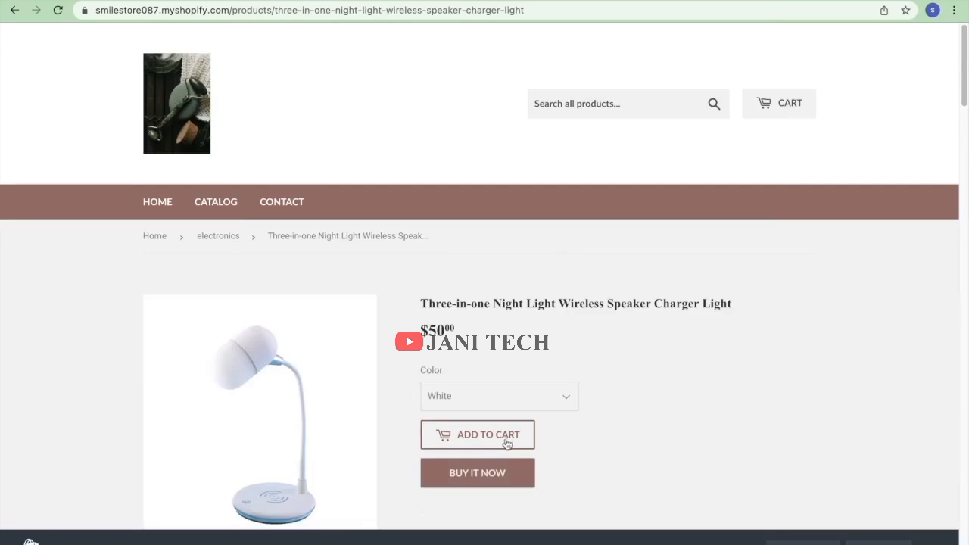
{"action": "left_click", "coordinate": [504, 473]}
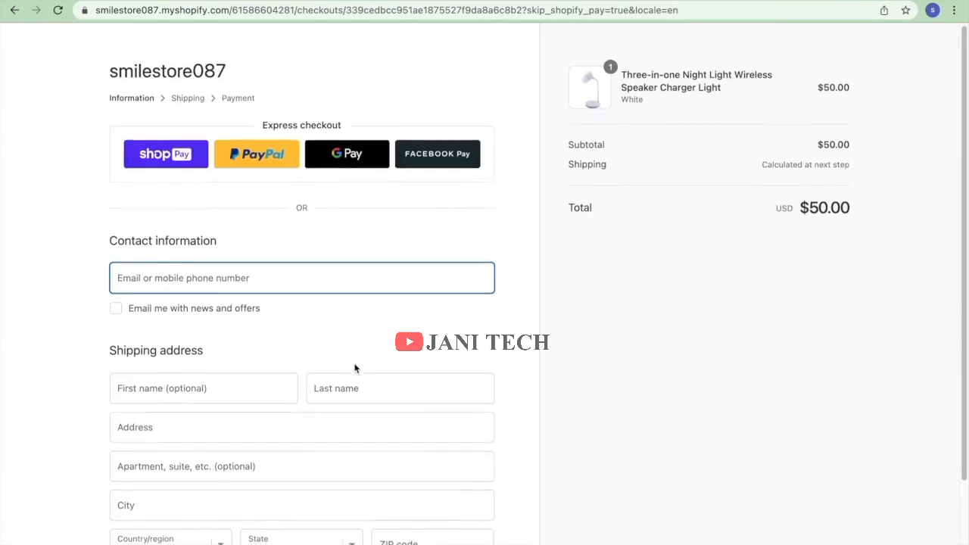
{"action": "scroll", "coordinate": [357, 366], "scroll_direction": "down", "scroll_amount": 1}
{"action": "scroll", "coordinate": [674, 534], "scroll_direction": "up", "scroll_amount": 1}
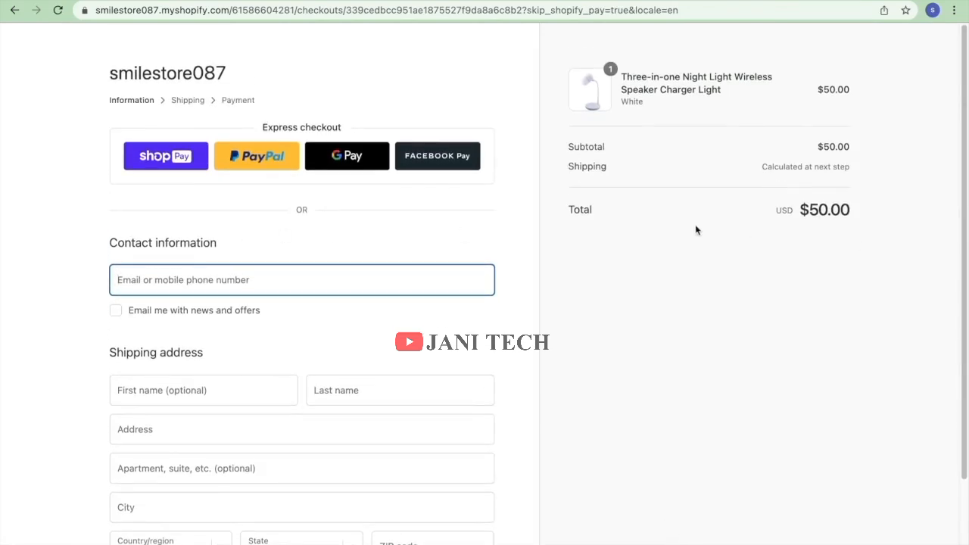
{"action": "scroll", "coordinate": [587, 45], "scroll_direction": "down", "scroll_amount": 1}
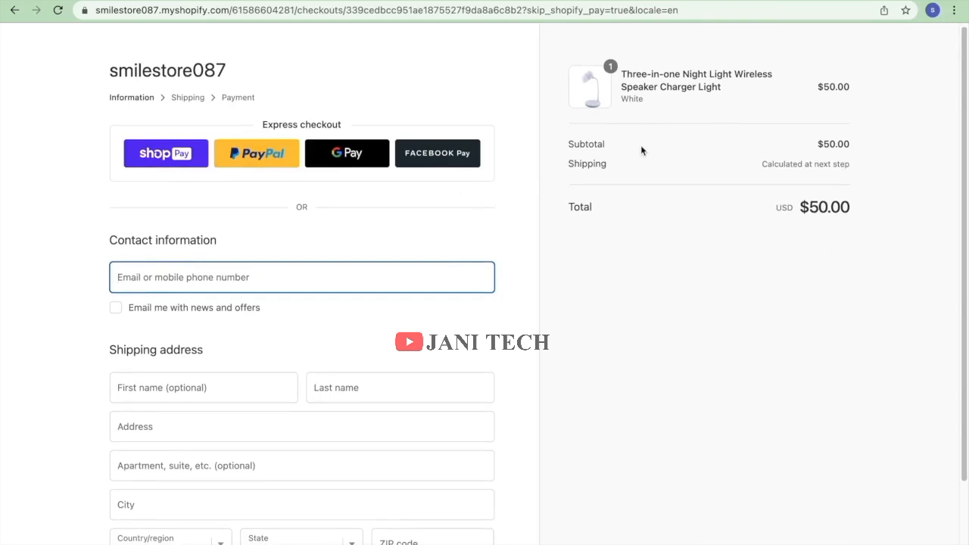
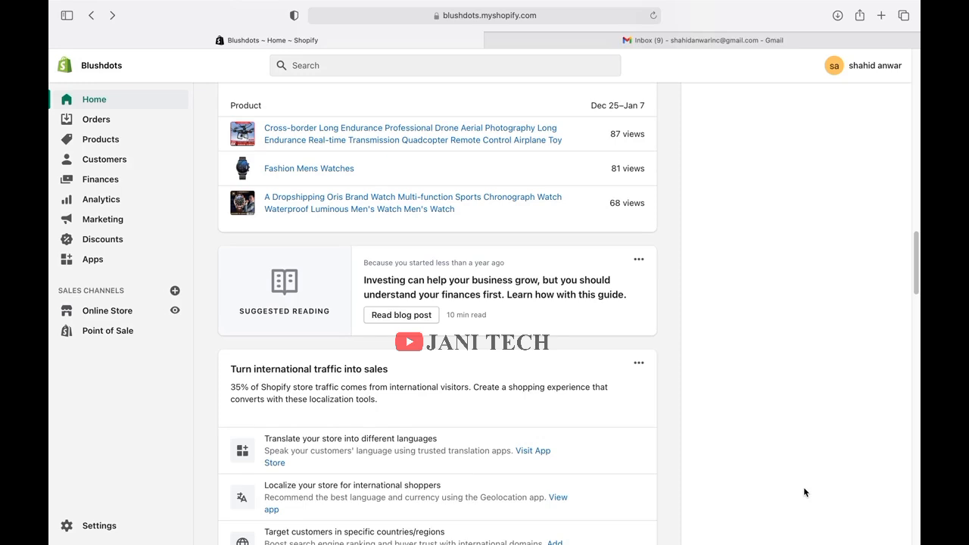
Open the Shopify admin Settings to the Store details page.
{"action": "mouse_move", "coordinate": [468, 540]}
{"action": "left_click", "coordinate": [113, 524]}
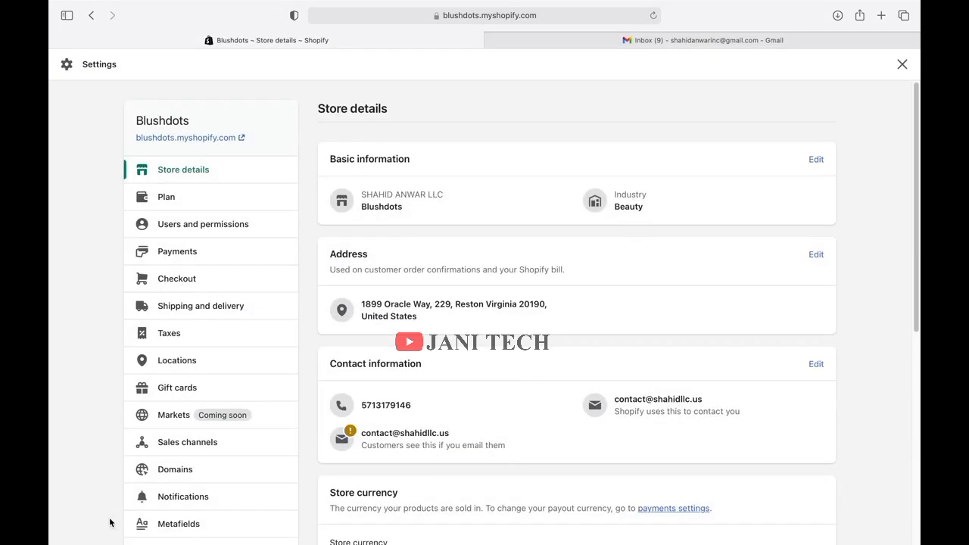
Open Payments settings and review Shopify Payments, PayPal, Amazon Pay and manual payment methods.
{"action": "left_click", "coordinate": [186, 257]}
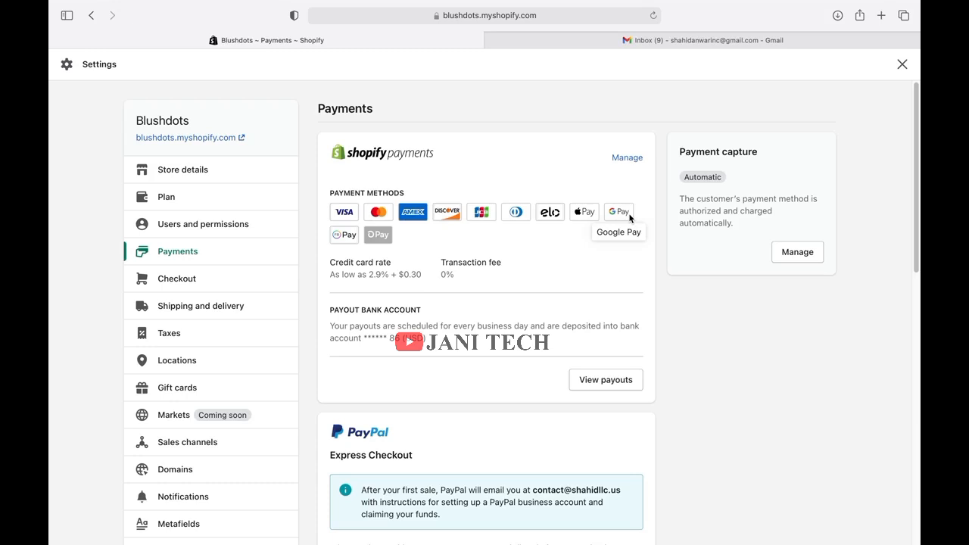
{"action": "scroll", "coordinate": [629, 218], "scroll_direction": "down", "scroll_amount": 3}
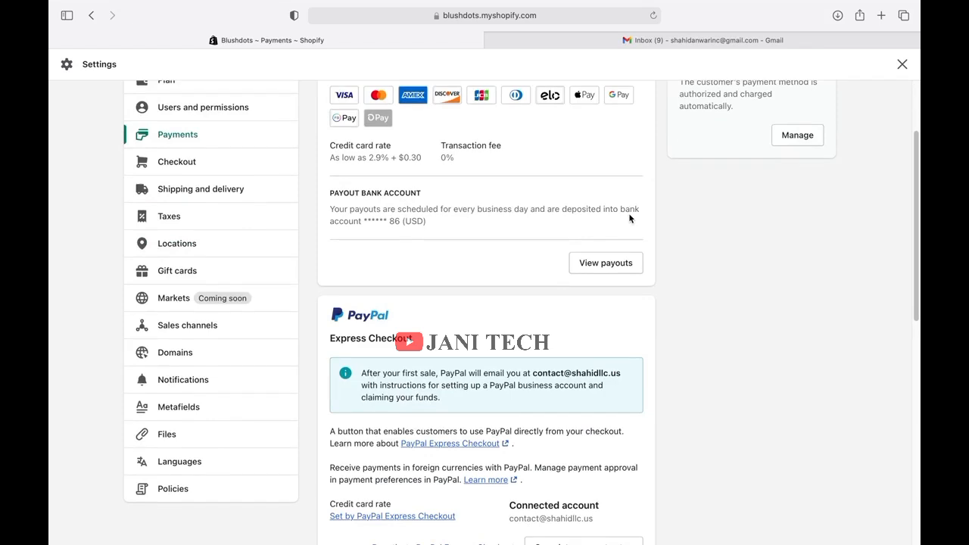
{"action": "scroll", "coordinate": [630, 218], "scroll_direction": "down", "scroll_amount": 3}
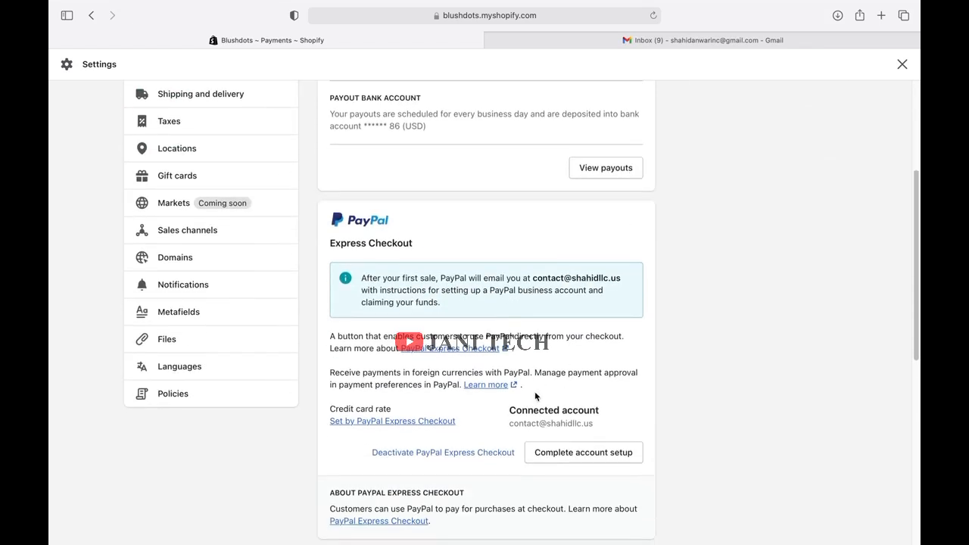
{"action": "scroll", "coordinate": [533, 390], "scroll_direction": "down", "scroll_amount": 6}
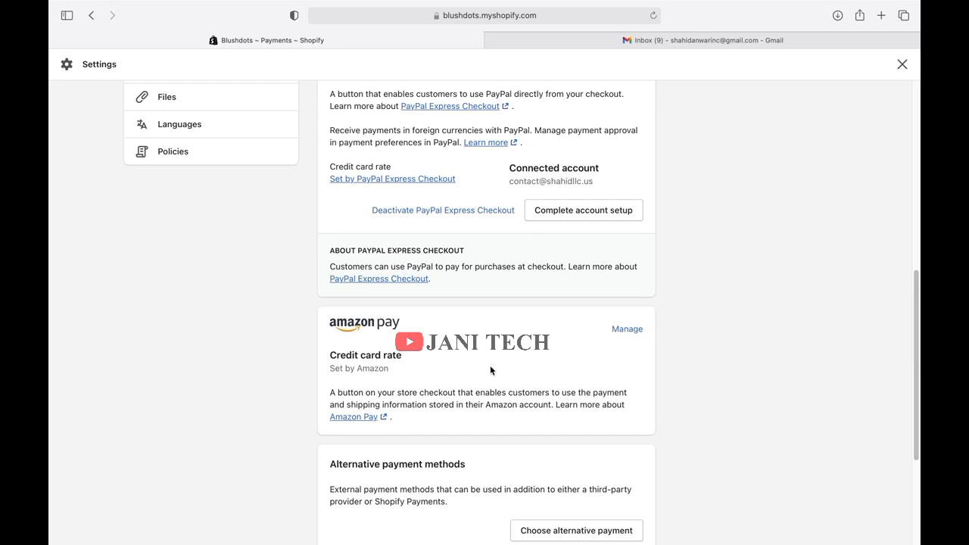
{"action": "scroll", "coordinate": [514, 358], "scroll_direction": "down", "scroll_amount": 2}
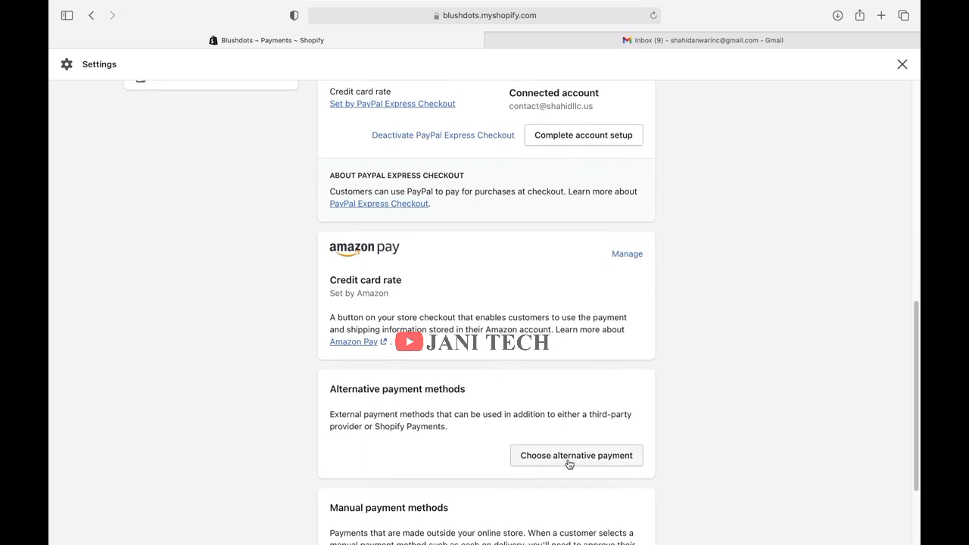
{"action": "scroll", "coordinate": [599, 468], "scroll_direction": "down", "scroll_amount": 3}
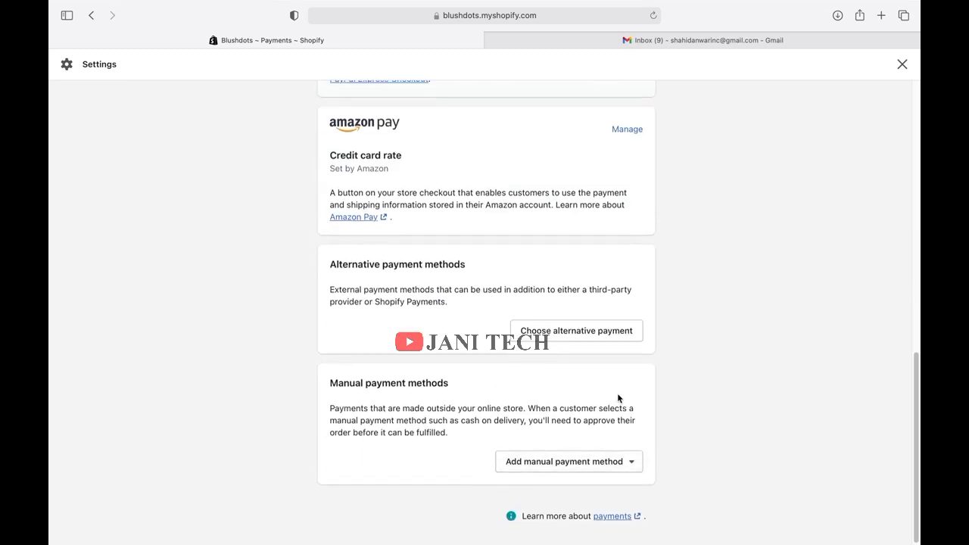
{"action": "scroll", "coordinate": [618, 395], "scroll_direction": "up", "scroll_amount": 10}
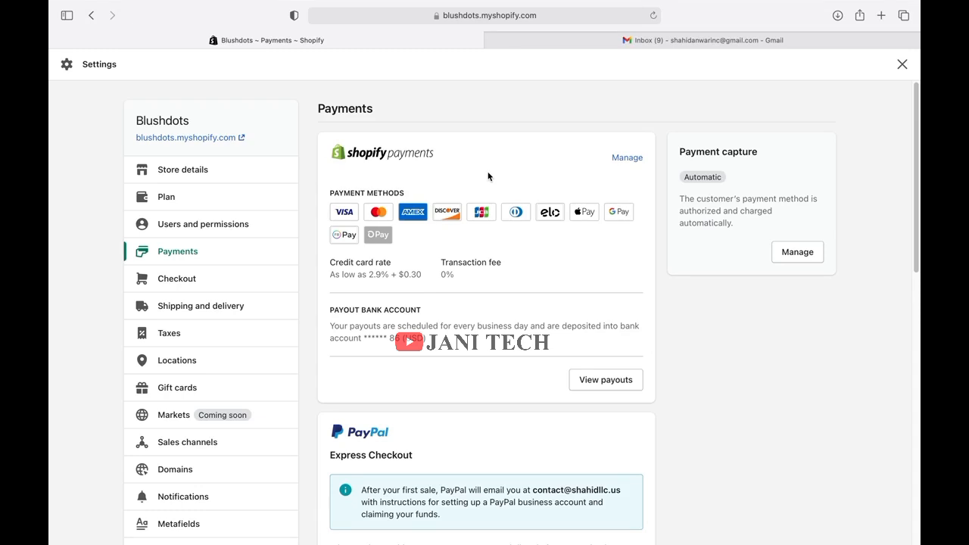
Switch from Shopify Payments to a third-party provider and browse the gateway list.
{"action": "left_click", "coordinate": [628, 154]}
{"action": "scroll", "coordinate": [594, 324], "scroll_direction": "down", "scroll_amount": 10}
{"action": "scroll", "coordinate": [593, 325], "scroll_direction": "down", "scroll_amount": 15}
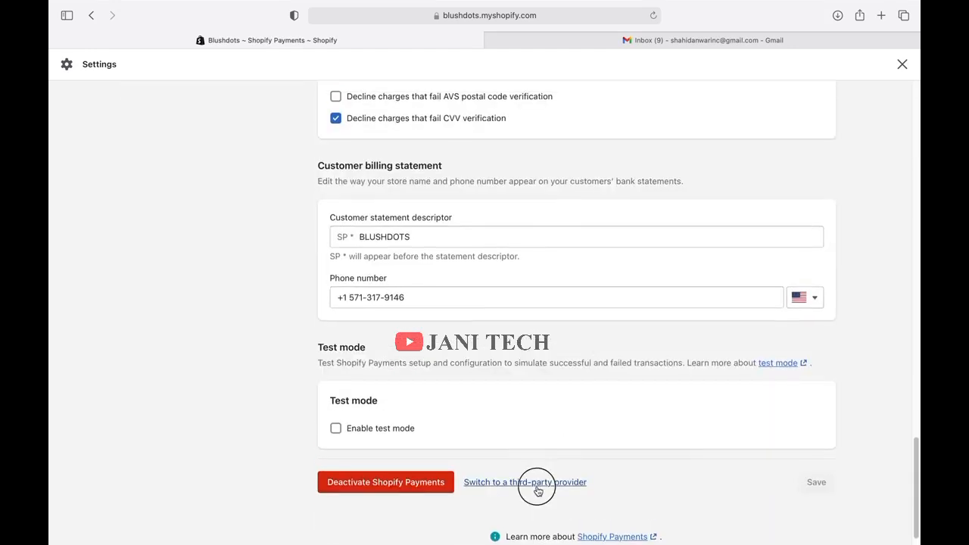
{"action": "left_click", "coordinate": [544, 482]}
{"action": "left_click", "coordinate": [608, 335]}
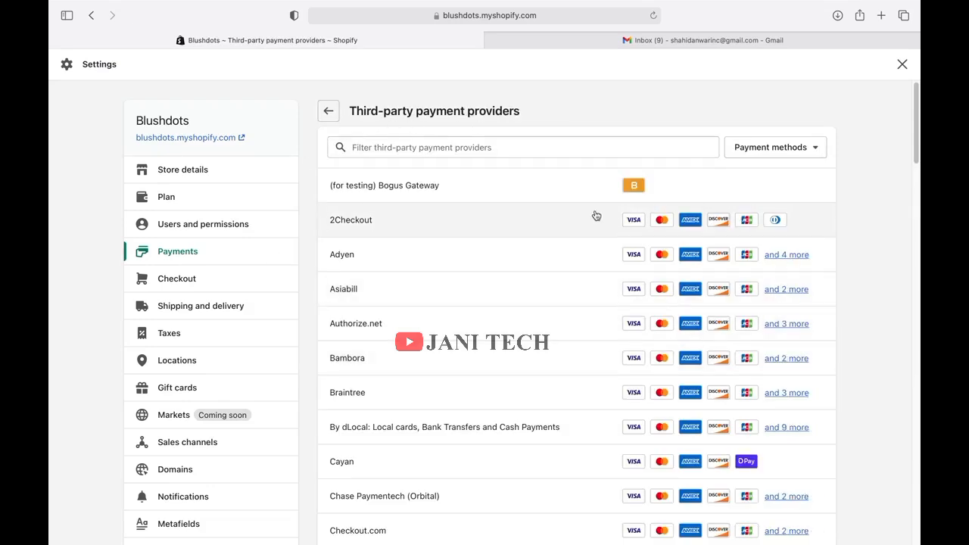
{"action": "scroll", "coordinate": [596, 219], "scroll_direction": "down", "scroll_amount": 20}
{"action": "scroll", "coordinate": [596, 219], "scroll_direction": "down", "scroll_amount": 10}
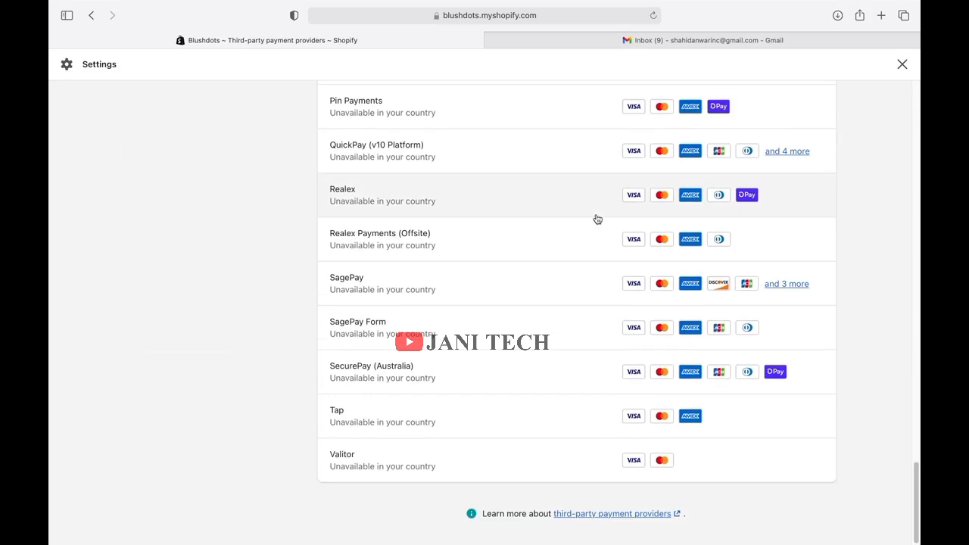
{"action": "scroll", "coordinate": [598, 220], "scroll_direction": "up", "scroll_amount": 20}
{"action": "scroll", "coordinate": [597, 220], "scroll_direction": "up", "scroll_amount": 10}
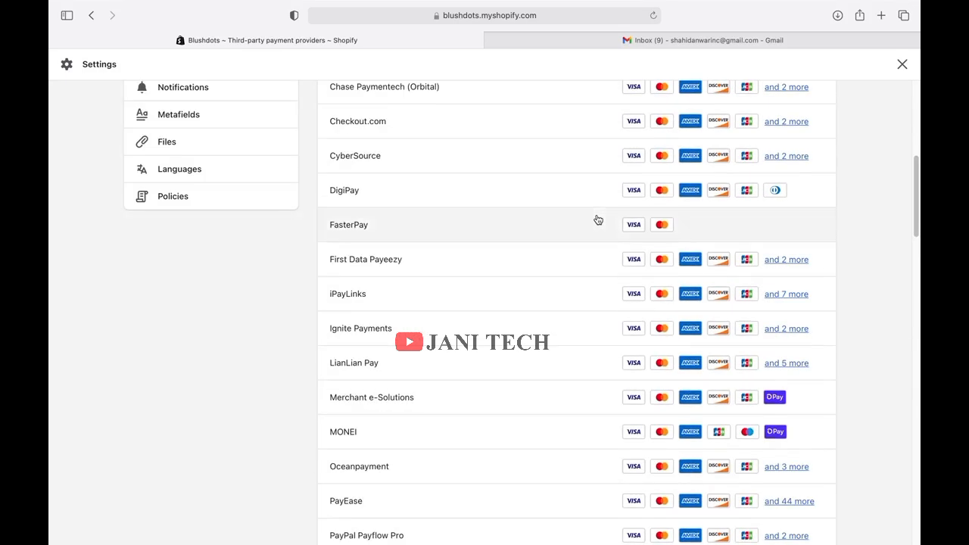
{"action": "scroll", "coordinate": [598, 219], "scroll_direction": "up", "scroll_amount": 5}
{"action": "scroll", "coordinate": [598, 219], "scroll_direction": "up", "scroll_amount": 3}
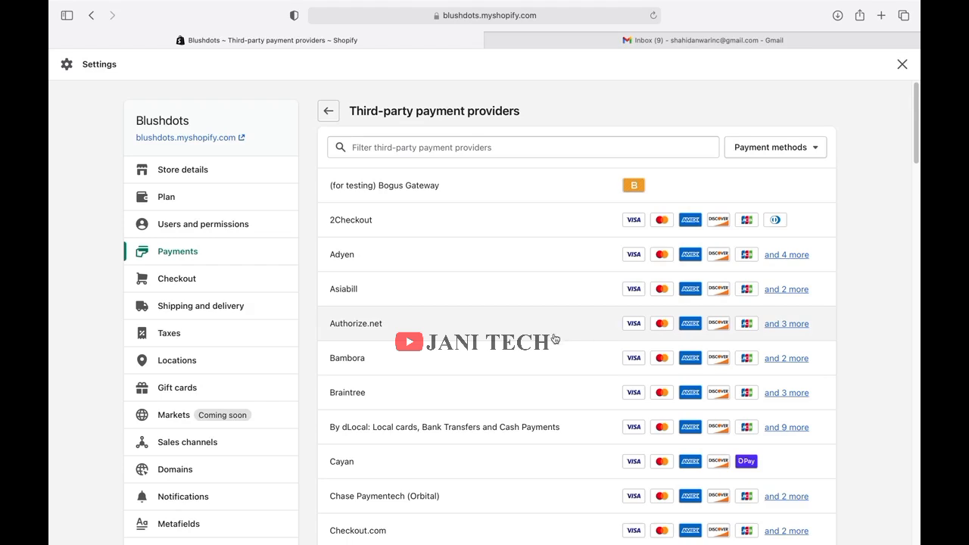
Open the Braintree provider setup page and launch braintreepayments.com in a new tab.
{"action": "left_click", "coordinate": [403, 395]}
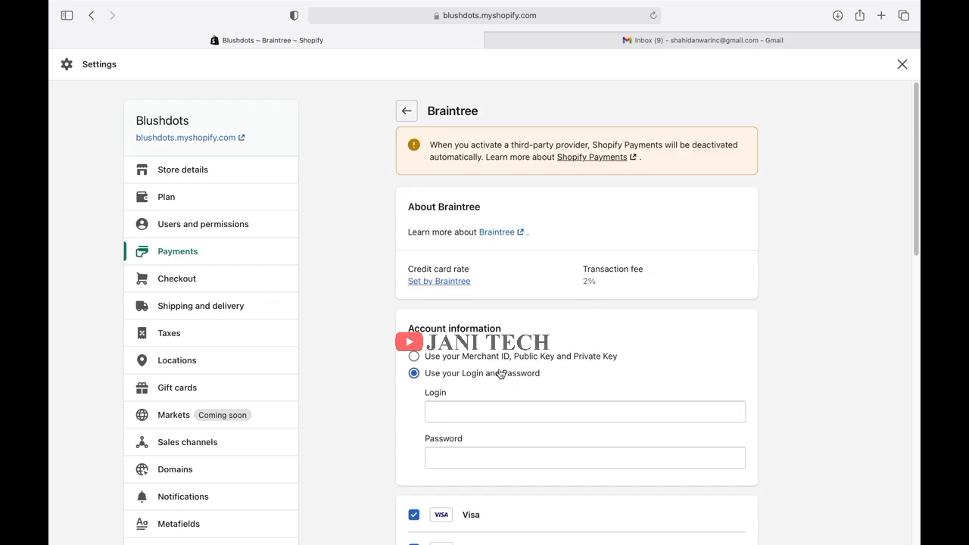
{"action": "scroll", "coordinate": [496, 375], "scroll_direction": "down", "scroll_amount": 10}
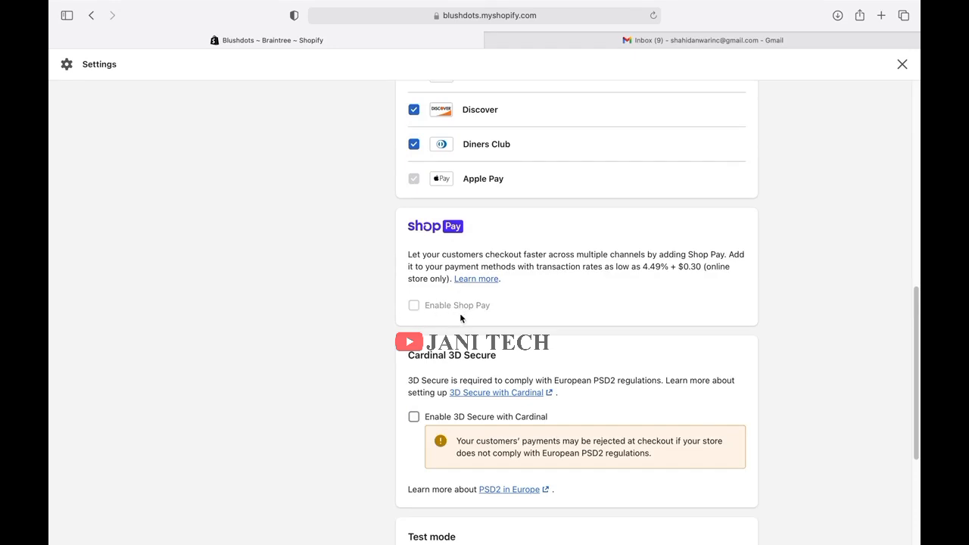
{"action": "scroll", "coordinate": [460, 314], "scroll_direction": "up", "scroll_amount": 10}
{"action": "scroll", "coordinate": [461, 312], "scroll_direction": "down", "scroll_amount": 1}
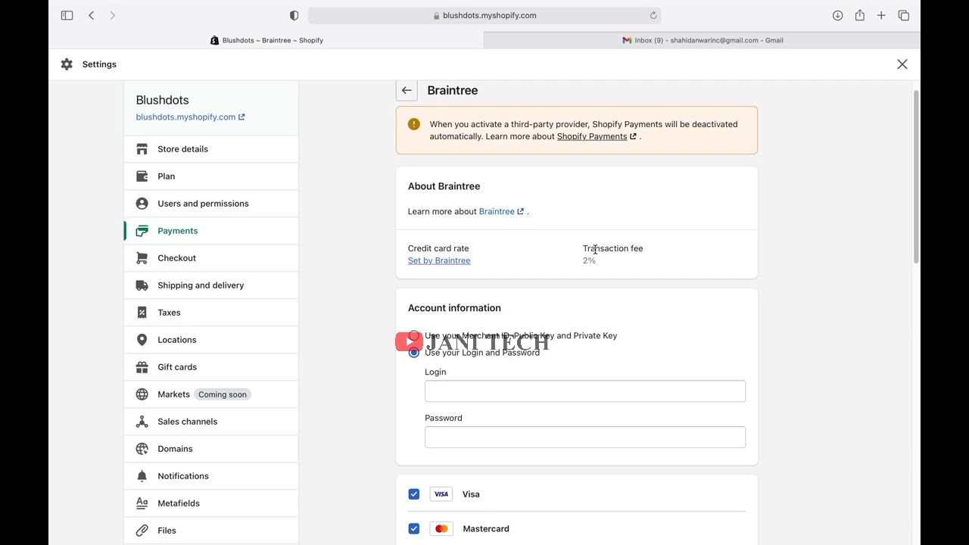
{"action": "left_click", "coordinate": [419, 261]}
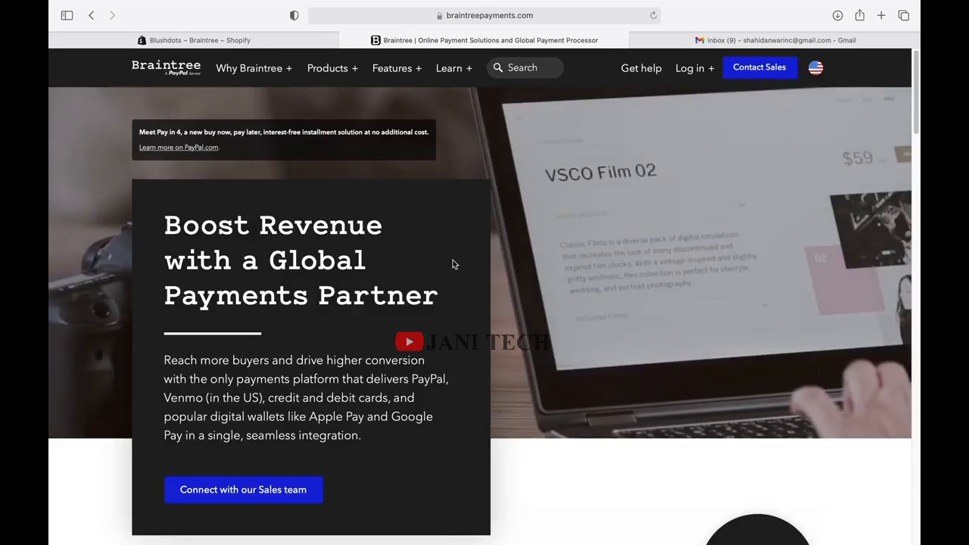
Go to Braintree's sandbox sign-up form and enter first name, last name and company name.
{"action": "left_click", "coordinate": [701, 67]}
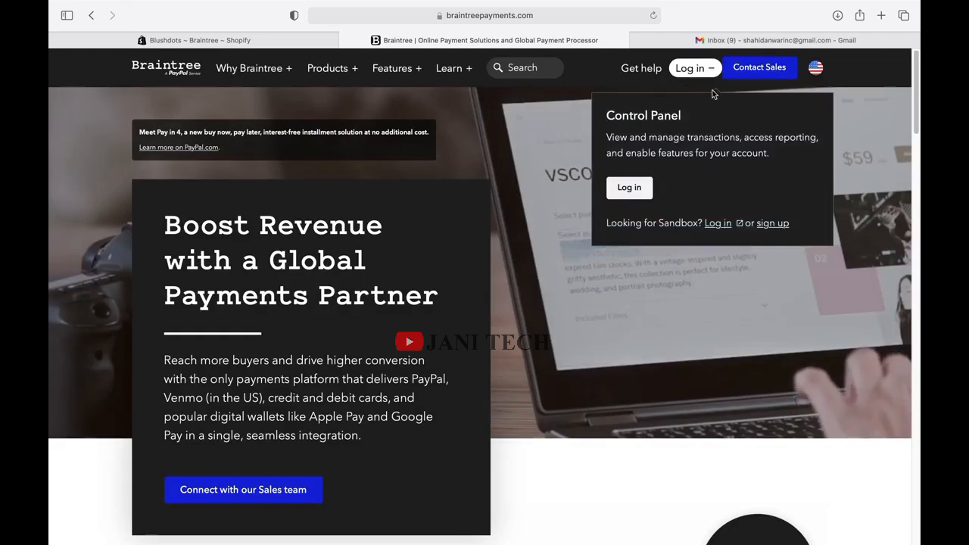
{"action": "left_click", "coordinate": [777, 227]}
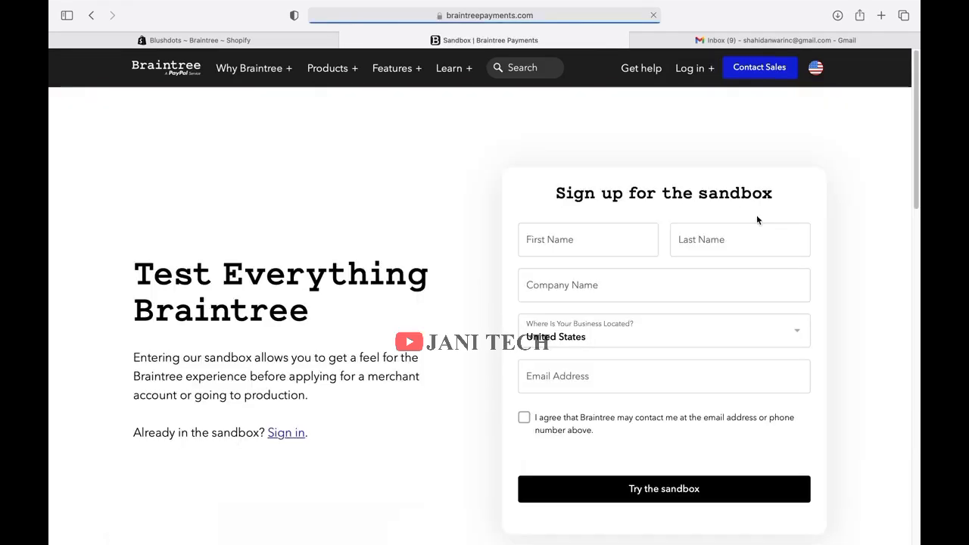
{"action": "left_click", "coordinate": [594, 252]}
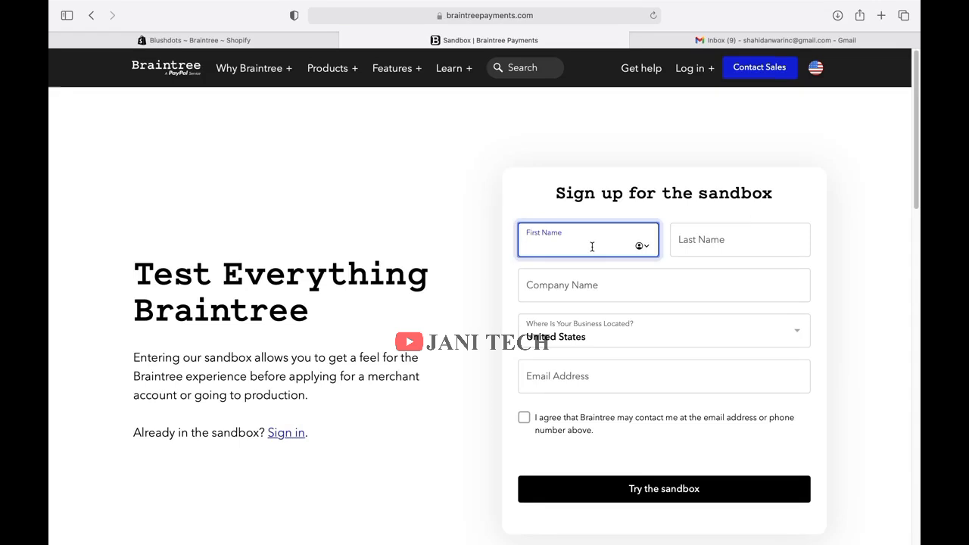
{"action": "type", "text": "shahid"}
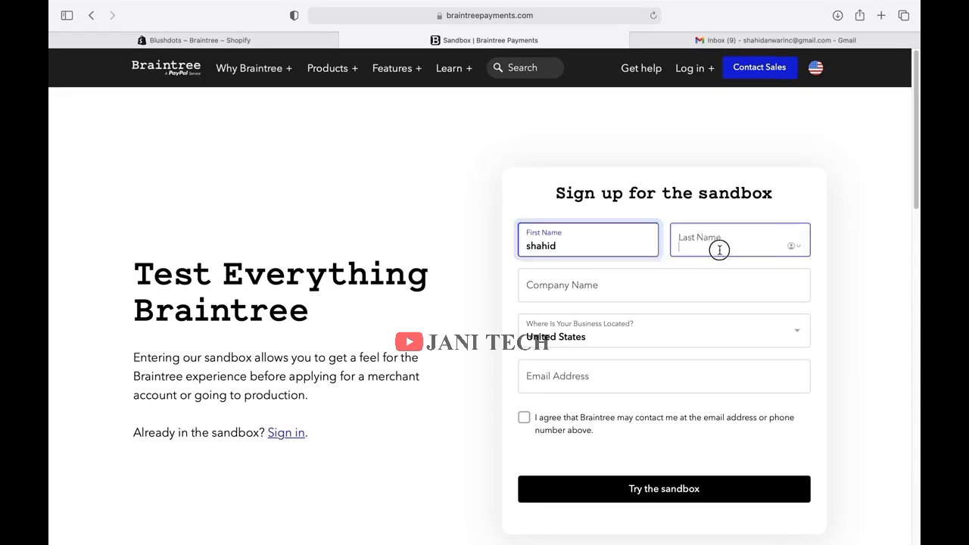
{"action": "left_click", "coordinate": [721, 249]}
{"action": "type", "text": "anwar"}
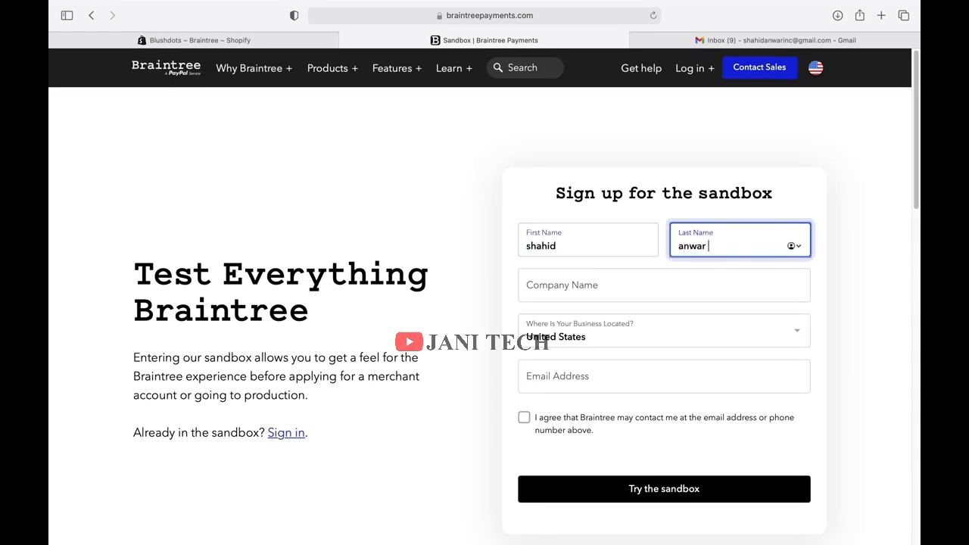
{"action": "left_click", "coordinate": [704, 287]}
{"action": "type", "text": "shahid anw"}
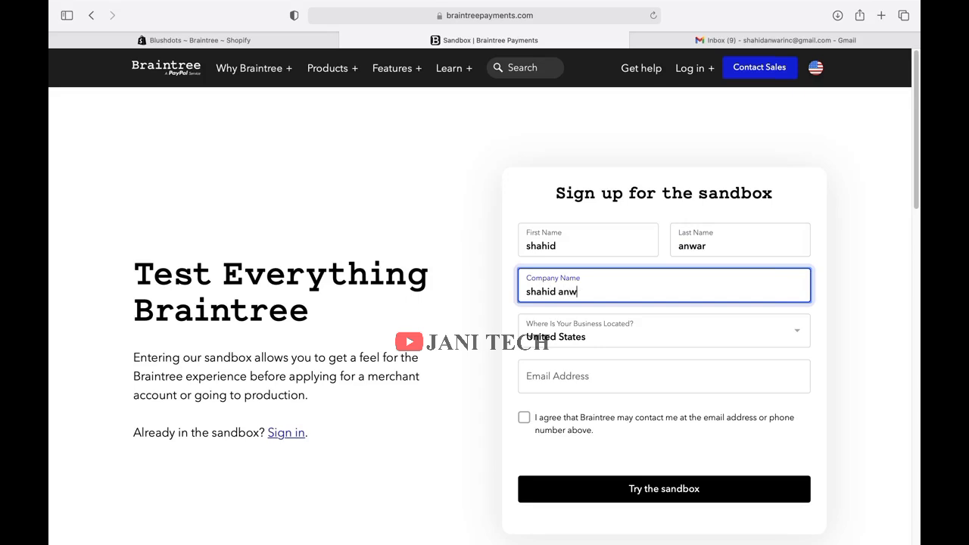
{"action": "type", "text": "ar llc"}
Enter the e-mail address, accept the contact agreement and submit the sandbox sign-up.
{"action": "left_click", "coordinate": [676, 370]}
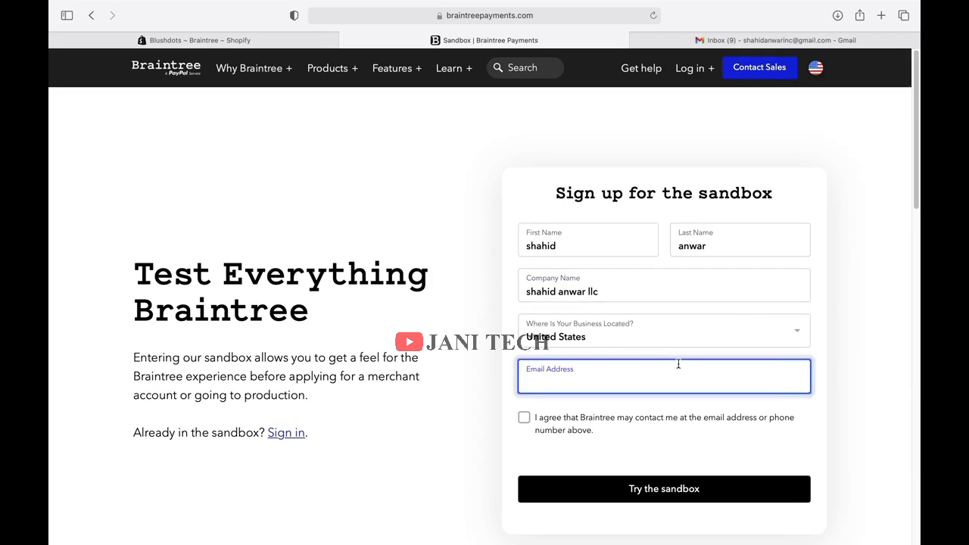
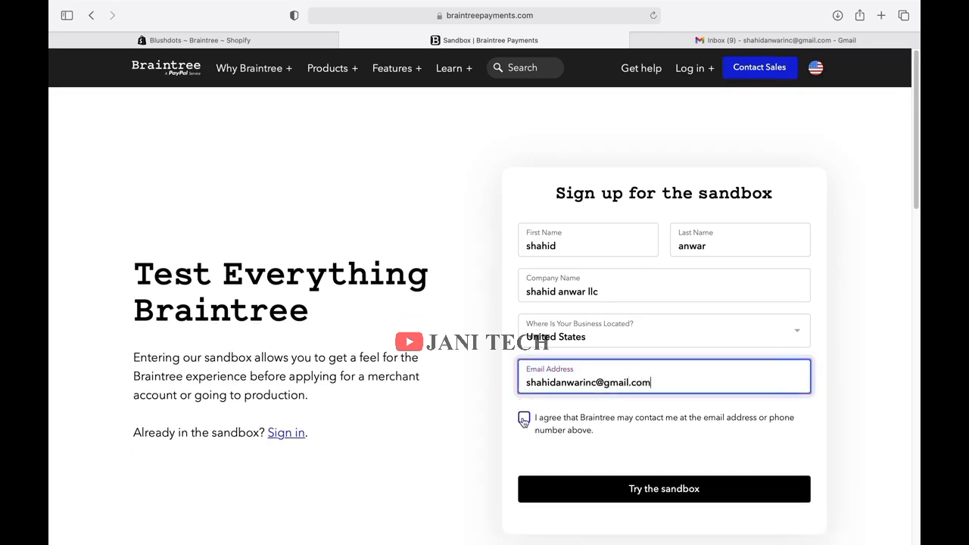
{"action": "left_click", "coordinate": [524, 421]}
{"action": "left_click", "coordinate": [688, 496]}
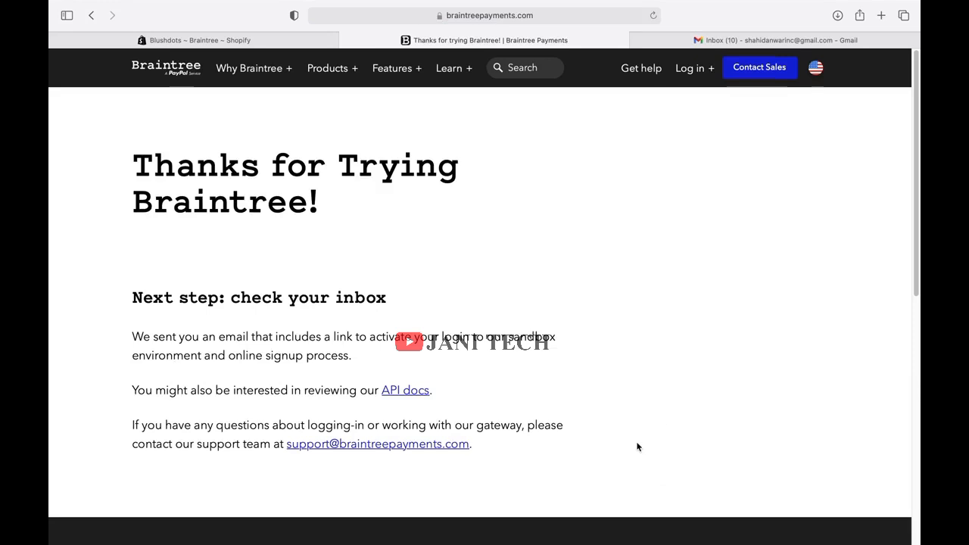
In Gmail, open the Braintree Sandbox login email and follow Complete Sandbox Signup.
{"action": "left_click", "coordinate": [756, 38]}
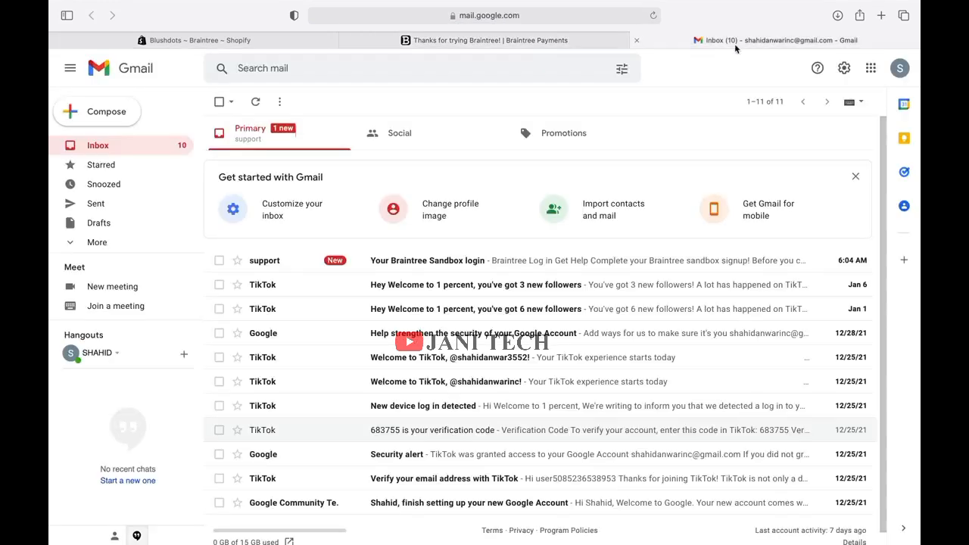
{"action": "left_click", "coordinate": [513, 263]}
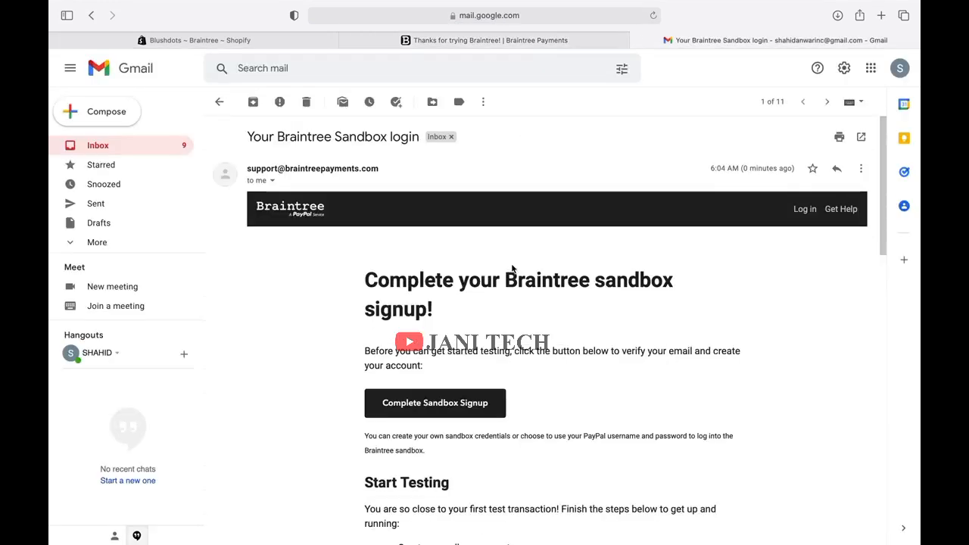
{"action": "left_click", "coordinate": [438, 409]}
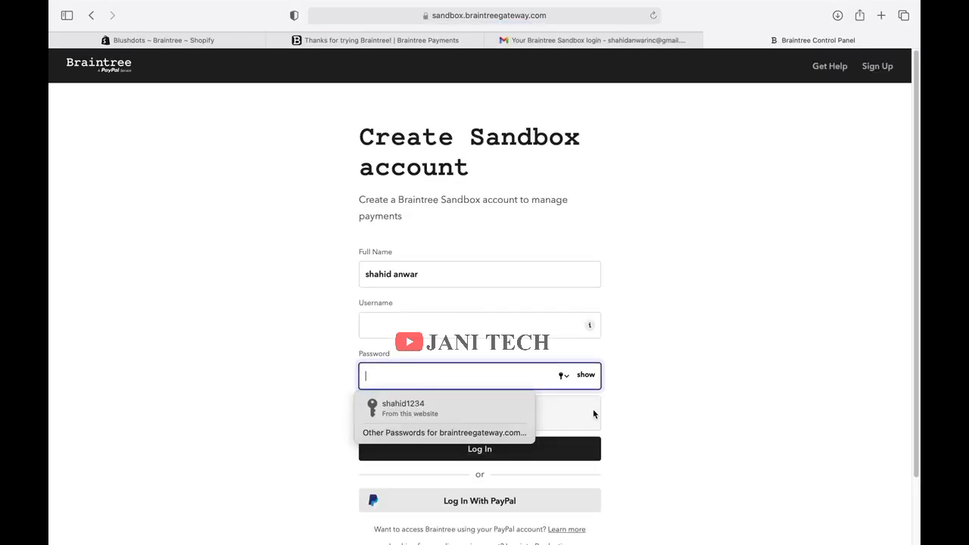
Create the Braintree sandbox account with a username and password, saving the password in the browser.
{"action": "left_click", "coordinate": [673, 374]}
{"action": "left_click", "coordinate": [534, 324]}
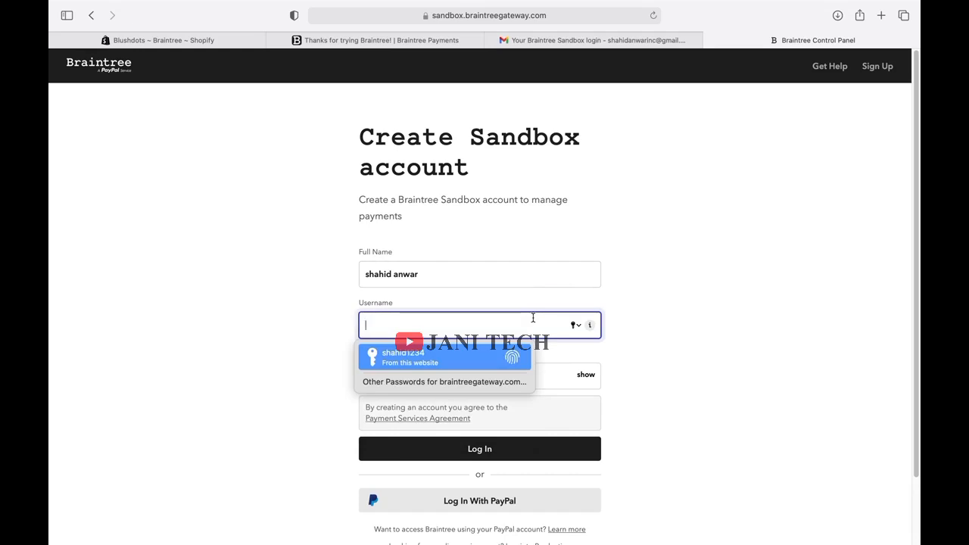
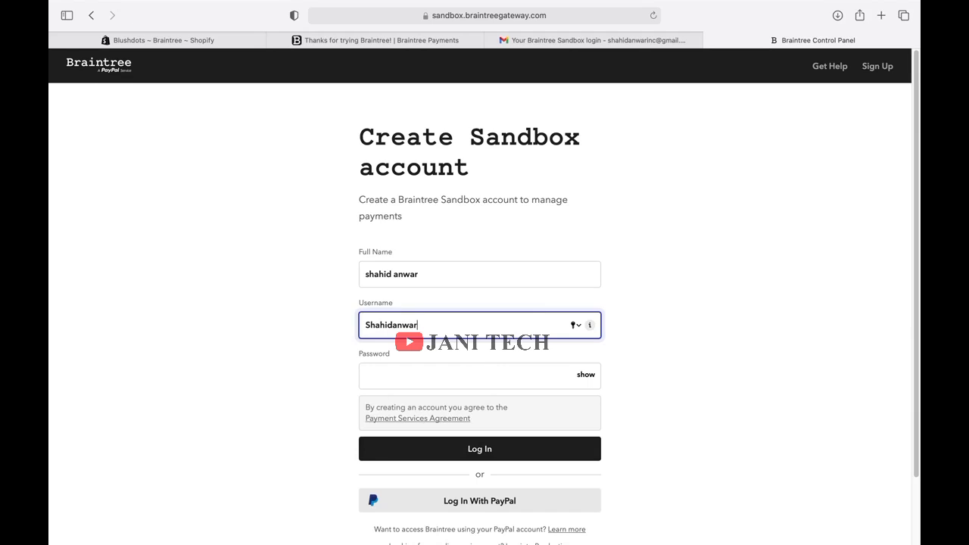
{"action": "left_click", "coordinate": [507, 376]}
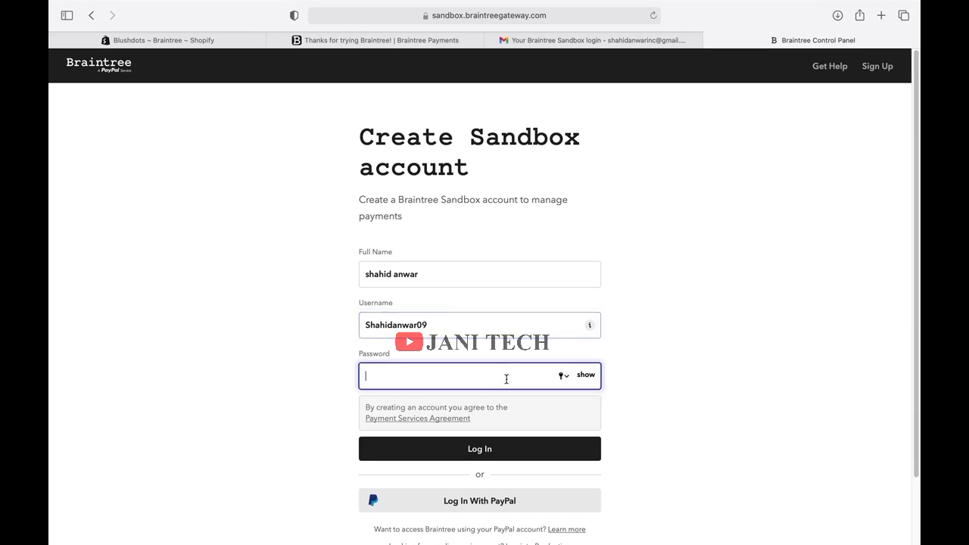
{"action": "type", "text": "••"}
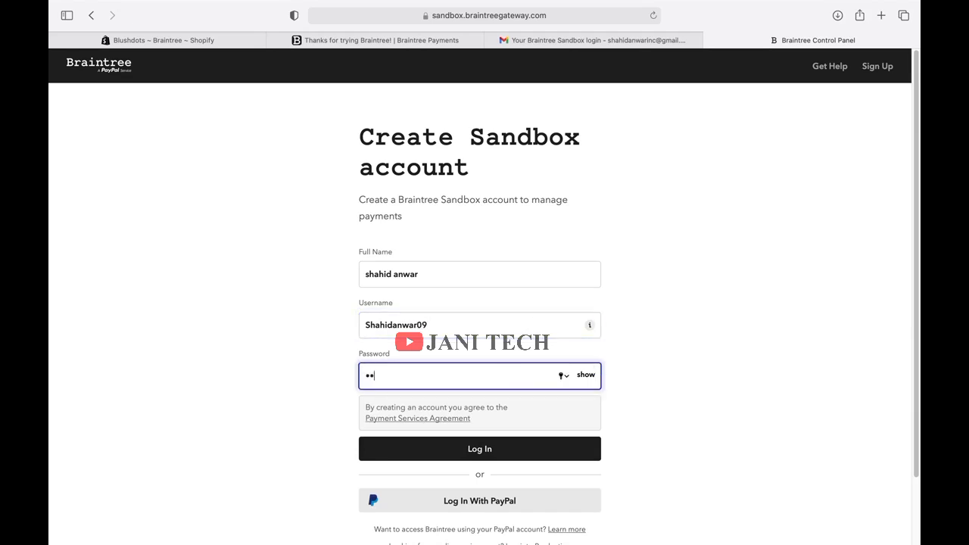
{"action": "type", "text": "•••••••"}
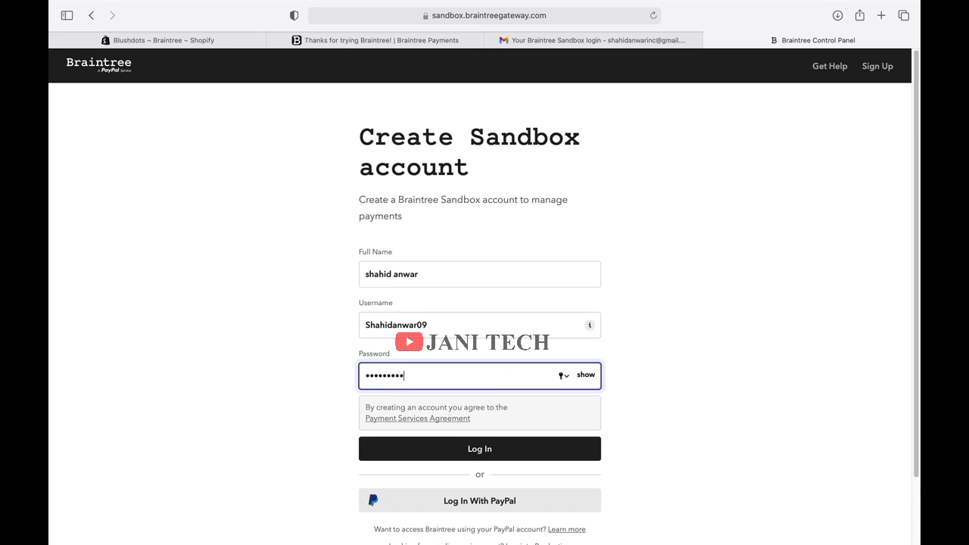
{"action": "left_click", "coordinate": [516, 454]}
{"action": "left_click", "coordinate": [480, 326]}
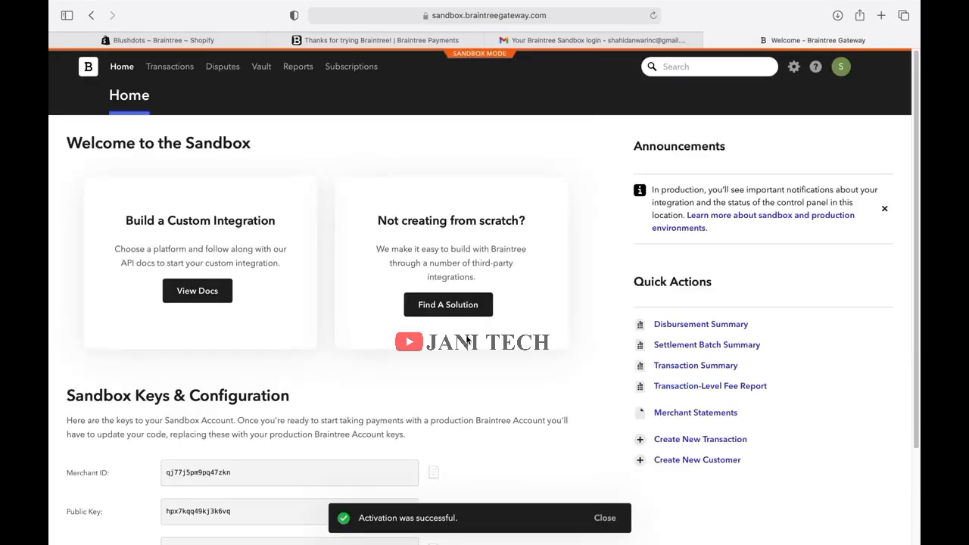
Return to the Shopify Braintree settings tab.
{"action": "scroll", "coordinate": [467, 341], "scroll_direction": "down", "scroll_amount": 2}
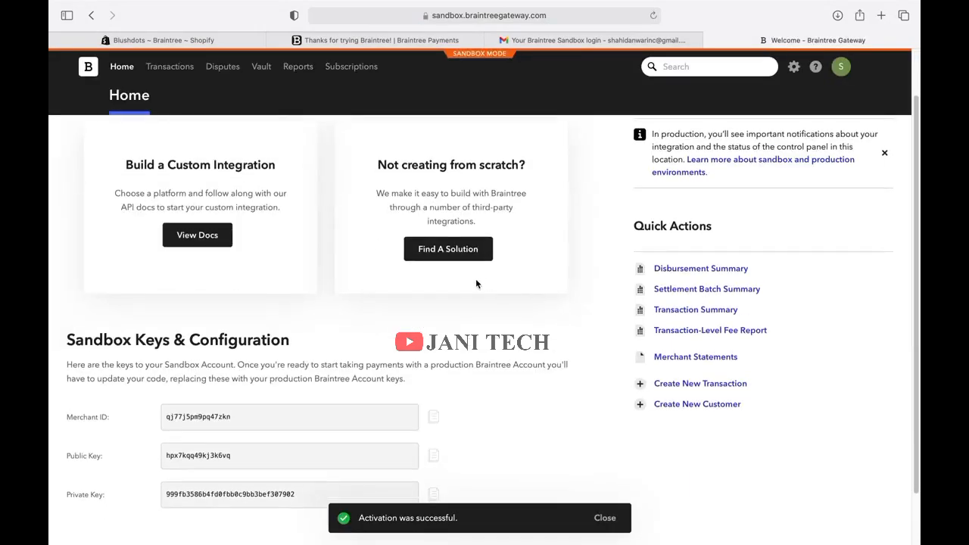
{"action": "left_click", "coordinate": [165, 39]}
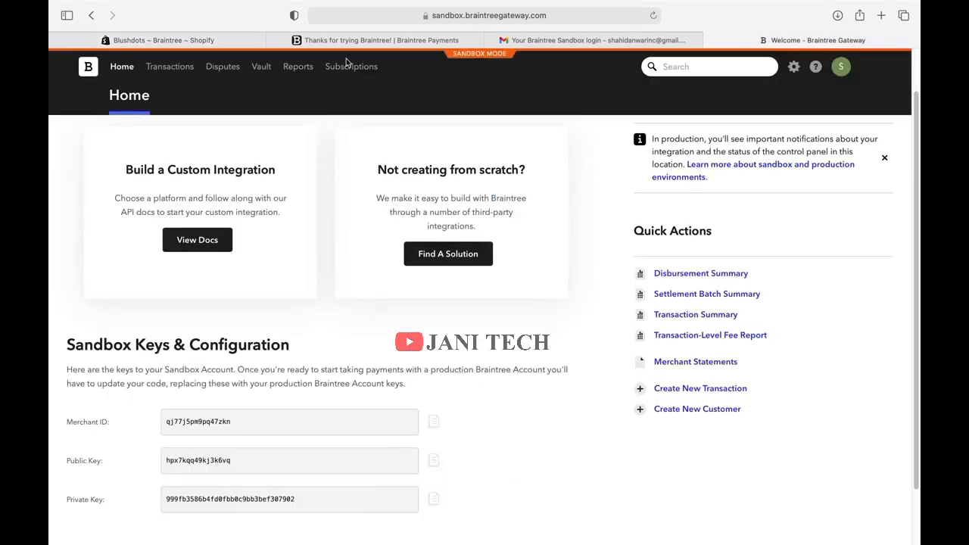
{"action": "left_click", "coordinate": [235, 42]}
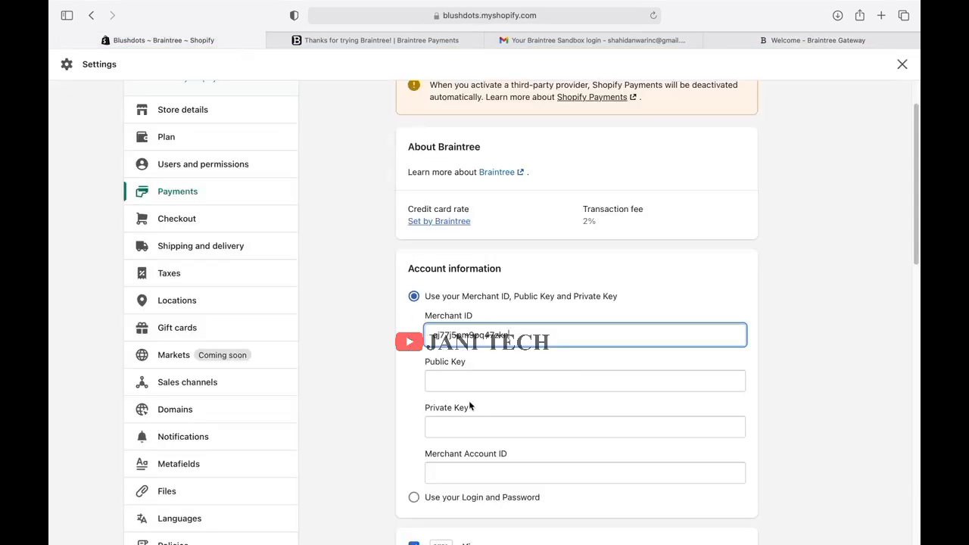
Paste the Public Key into Shopify and copy the Private Key from the Braintree sandbox.
{"action": "left_click", "coordinate": [438, 380]}
{"action": "right_click", "coordinate": [449, 376]}
{"action": "left_click", "coordinate": [470, 409]}
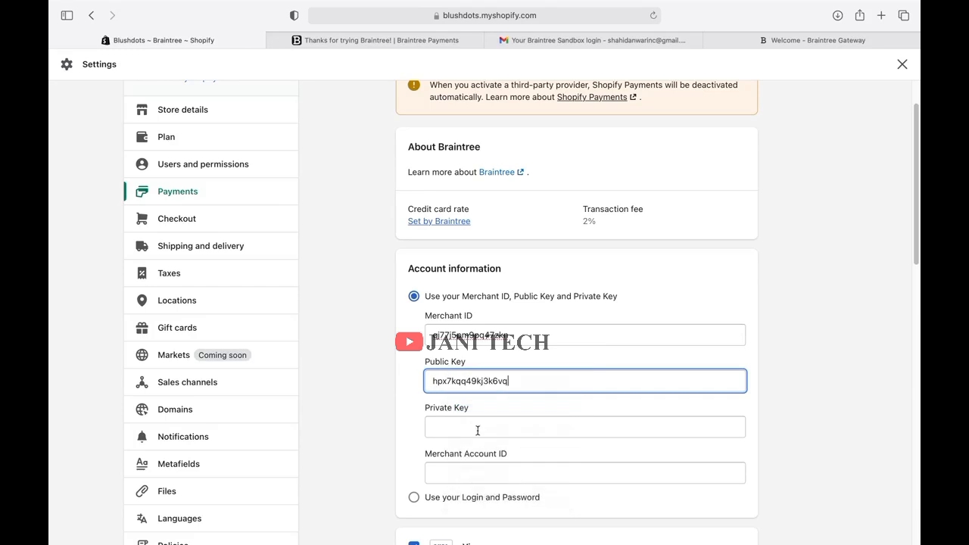
{"action": "left_click", "coordinate": [785, 42]}
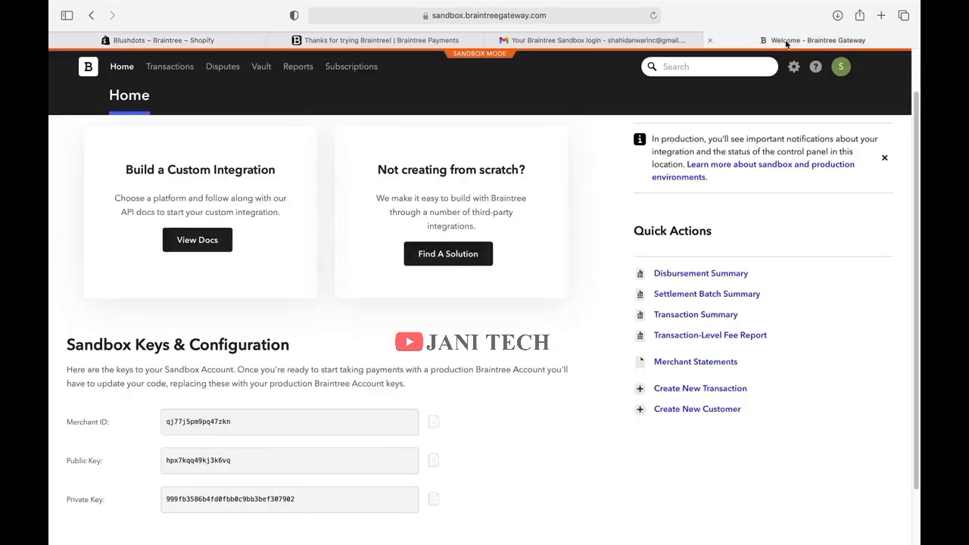
{"action": "left_click", "coordinate": [433, 498]}
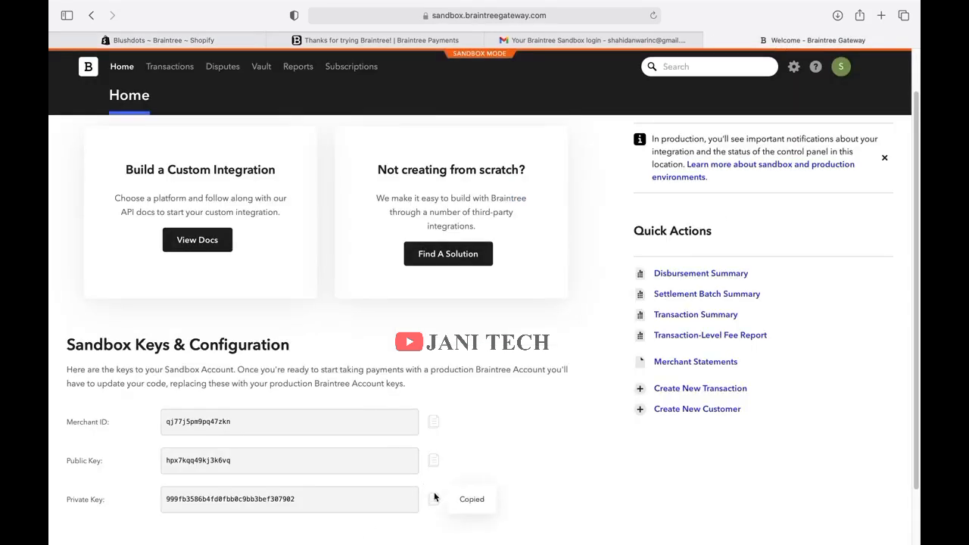
{"action": "left_click", "coordinate": [185, 43]}
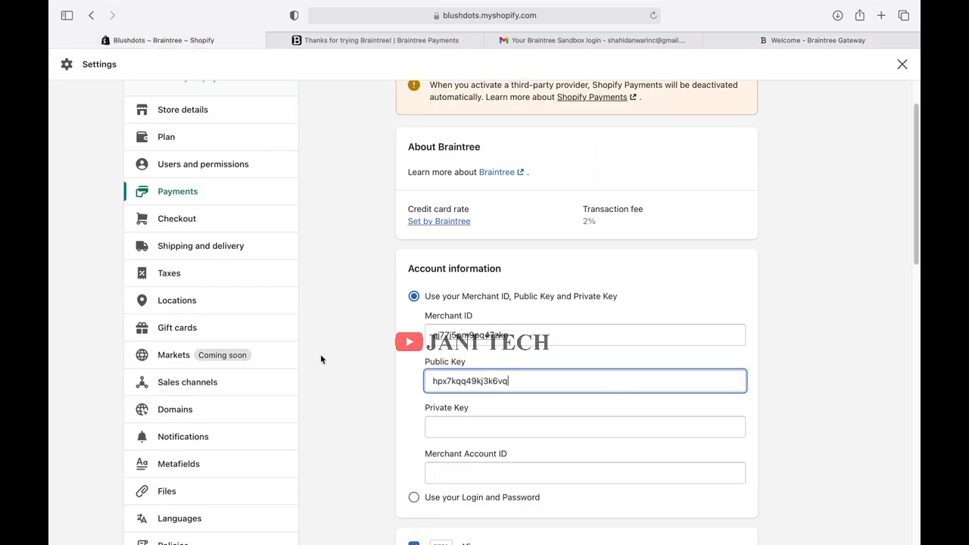
Try repeatedly to paste into the Private Key field, closing the edit menus each time.
{"action": "left_click", "coordinate": [461, 428]}
{"action": "right_click", "coordinate": [462, 431]}
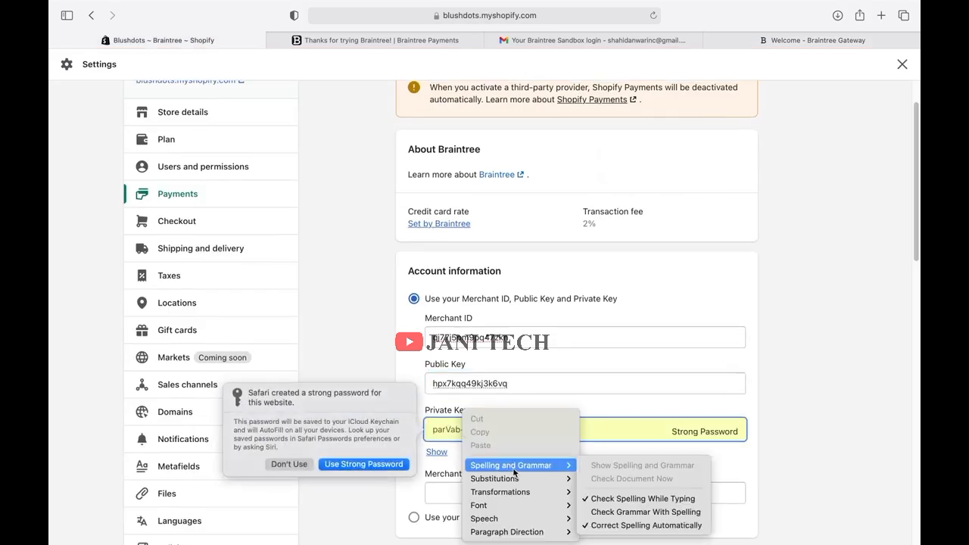
{"action": "left_click", "coordinate": [445, 436]}
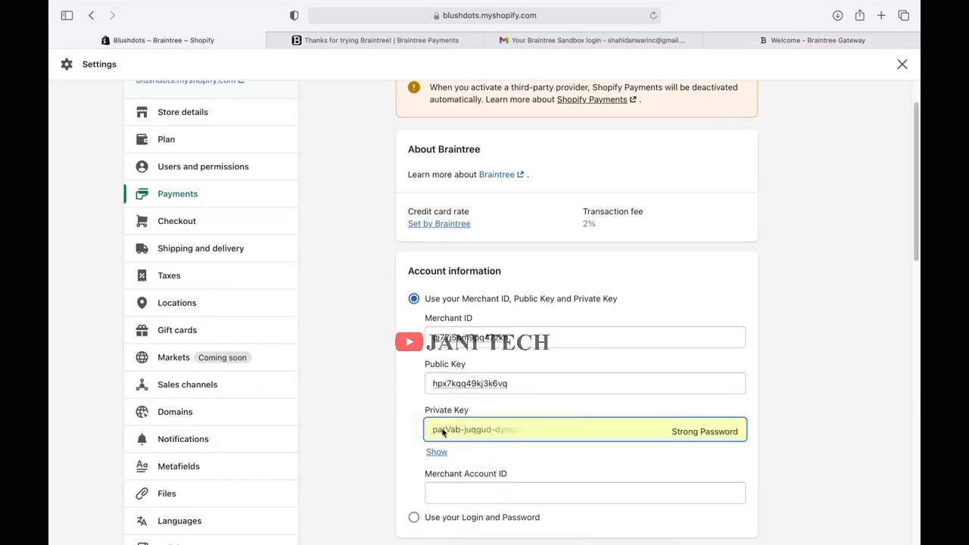
{"action": "right_click", "coordinate": [445, 428]}
{"action": "left_click", "coordinate": [352, 382]}
{"action": "right_click", "coordinate": [467, 425]}
{"action": "left_click", "coordinate": [365, 413]}
{"action": "left_click", "coordinate": [441, 452]}
{"action": "left_click", "coordinate": [672, 380]}
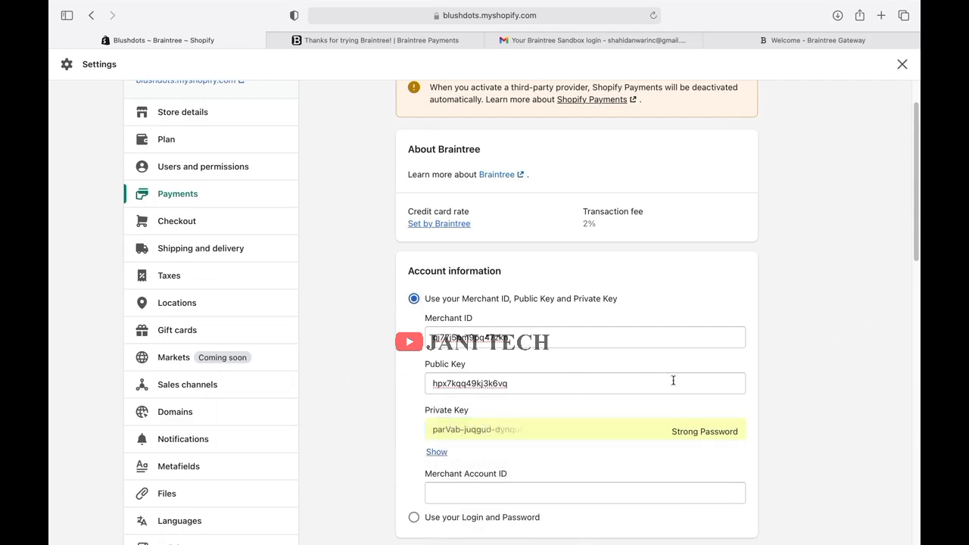
{"action": "left_click", "coordinate": [636, 430]}
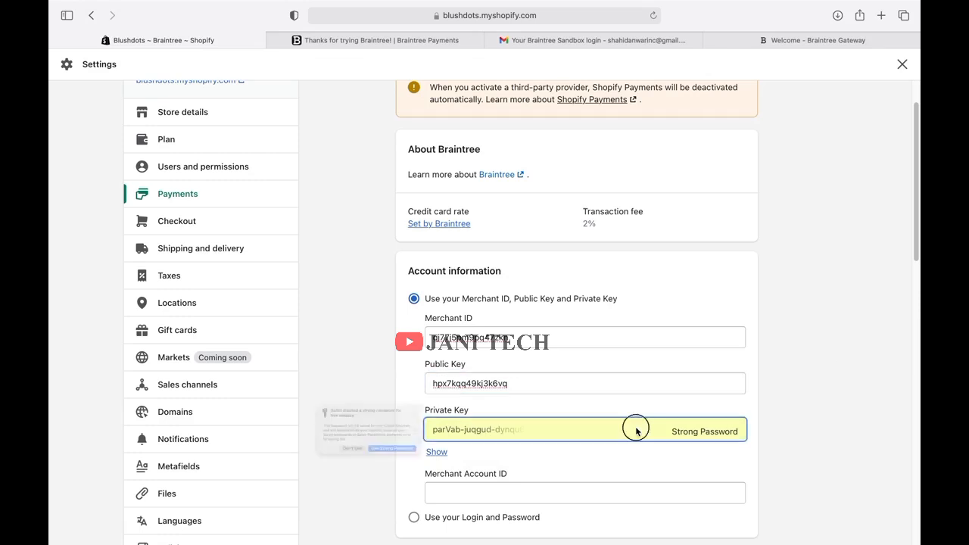
{"action": "left_click", "coordinate": [490, 430]}
{"action": "left_click", "coordinate": [711, 430]}
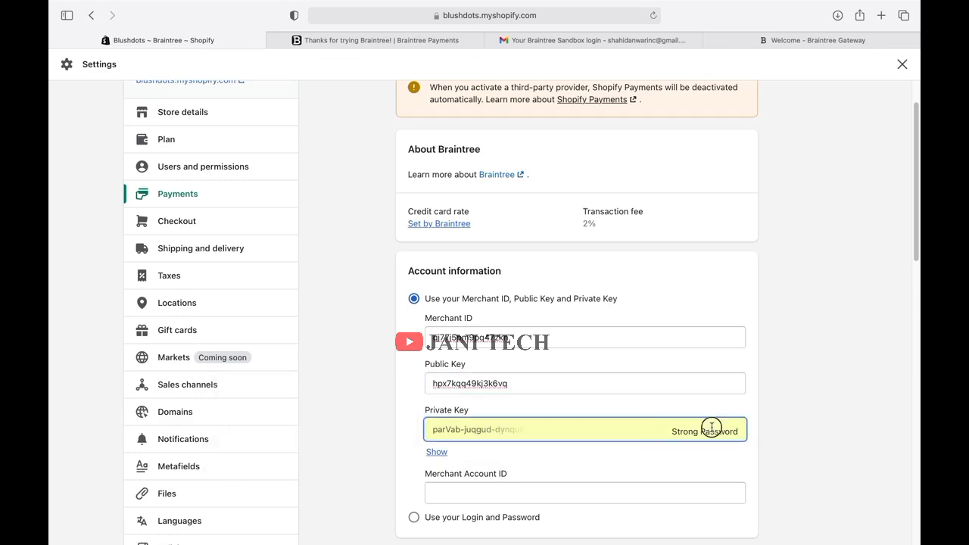
{"action": "left_click", "coordinate": [714, 434]}
{"action": "left_click", "coordinate": [693, 316]}
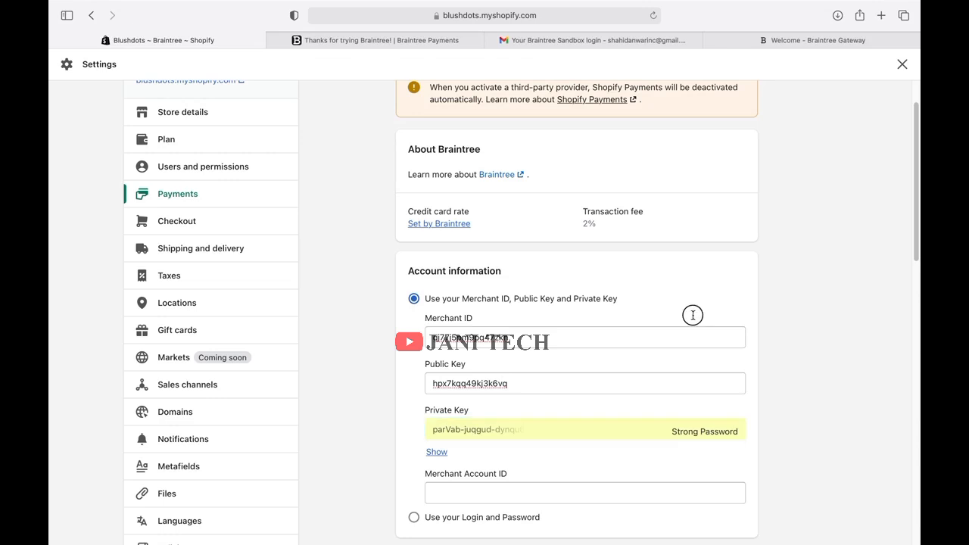
{"action": "double_click", "coordinate": [793, 297]}
{"action": "left_click", "coordinate": [603, 434]}
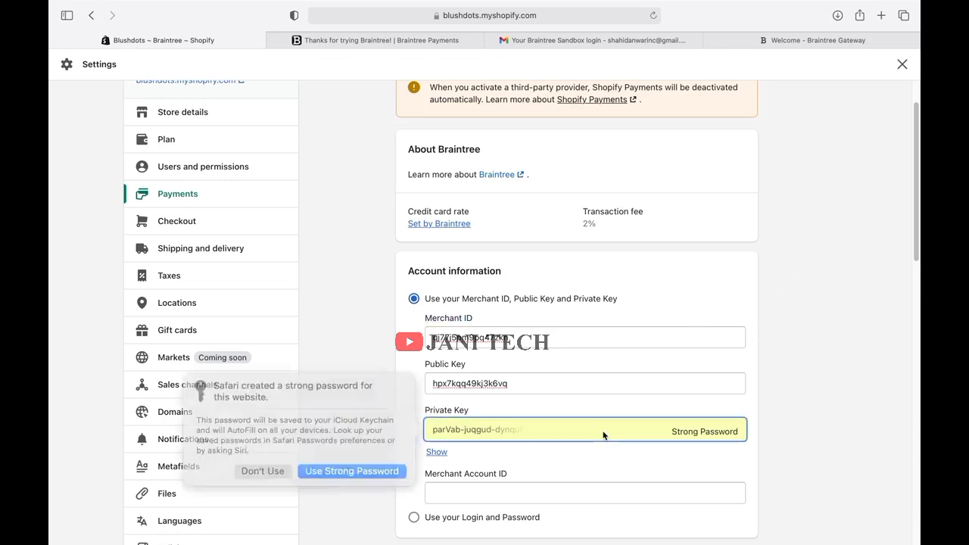
{"action": "left_click", "coordinate": [604, 434]}
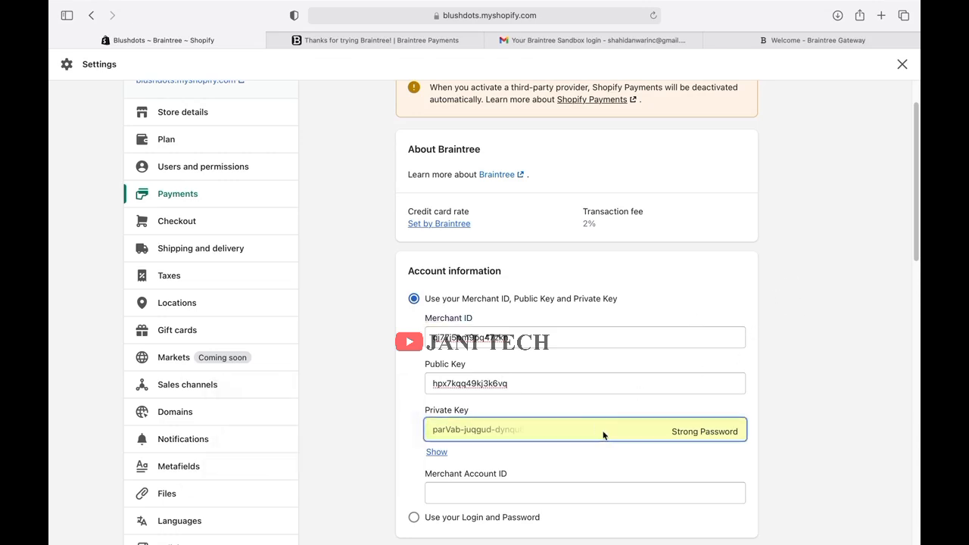
{"action": "left_click", "coordinate": [677, 437]}
{"action": "left_click", "coordinate": [633, 500]}
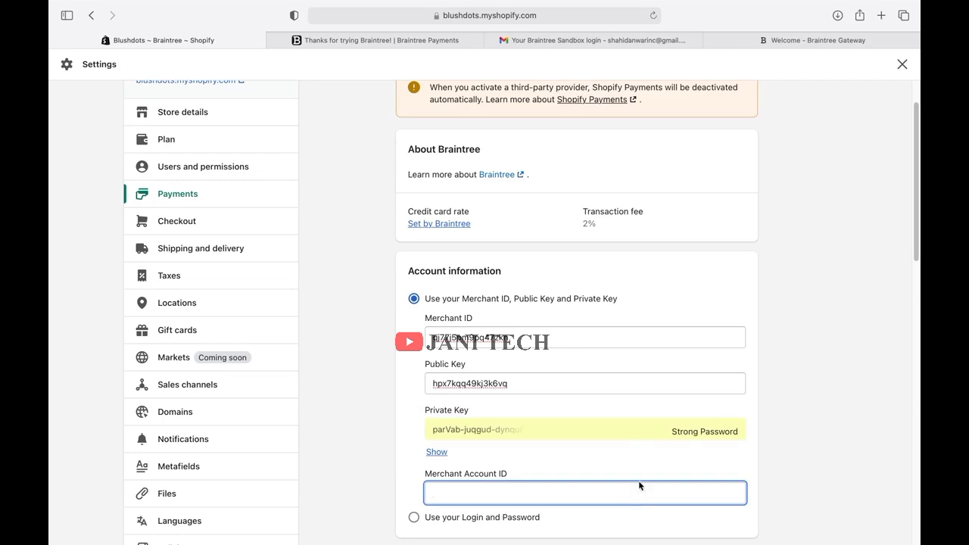
{"action": "left_click", "coordinate": [632, 426]}
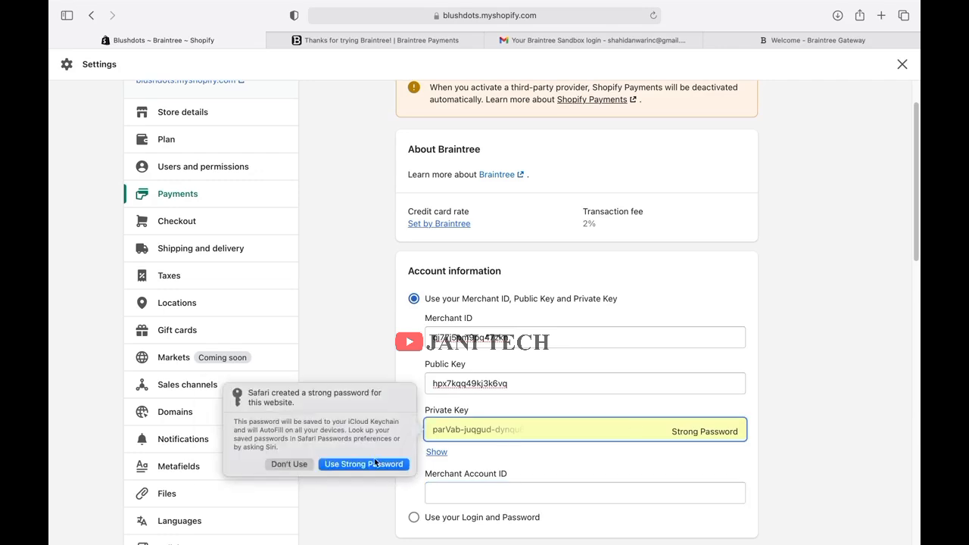
Decline the browser's suggested password, paste the Private Key and reveal it to check.
{"action": "left_click", "coordinate": [304, 463]}
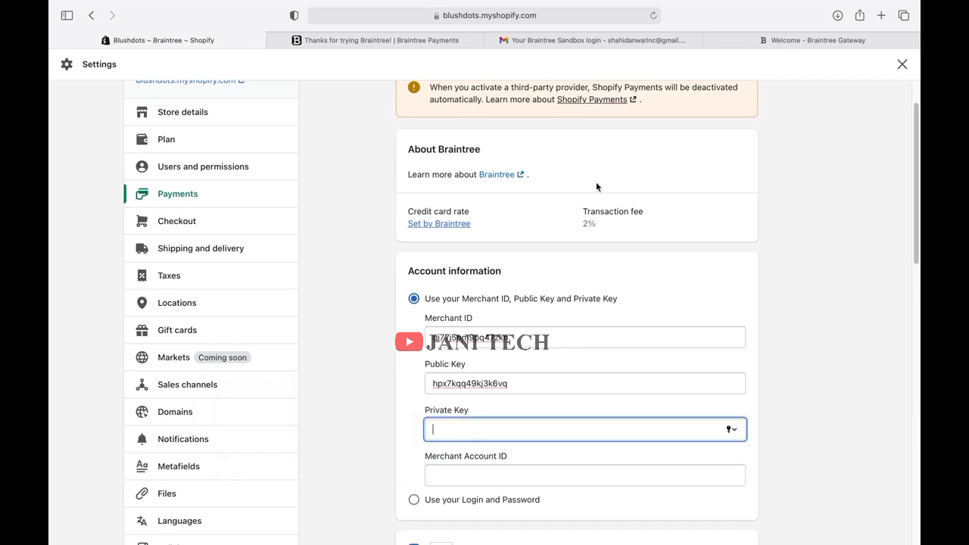
{"action": "right_click", "coordinate": [449, 425]}
{"action": "left_click", "coordinate": [467, 456]}
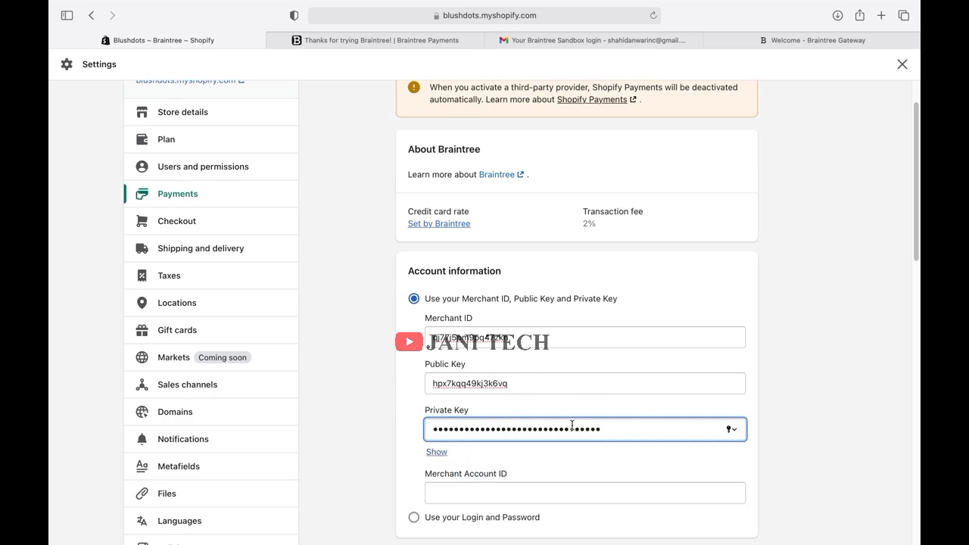
{"action": "left_click", "coordinate": [446, 454]}
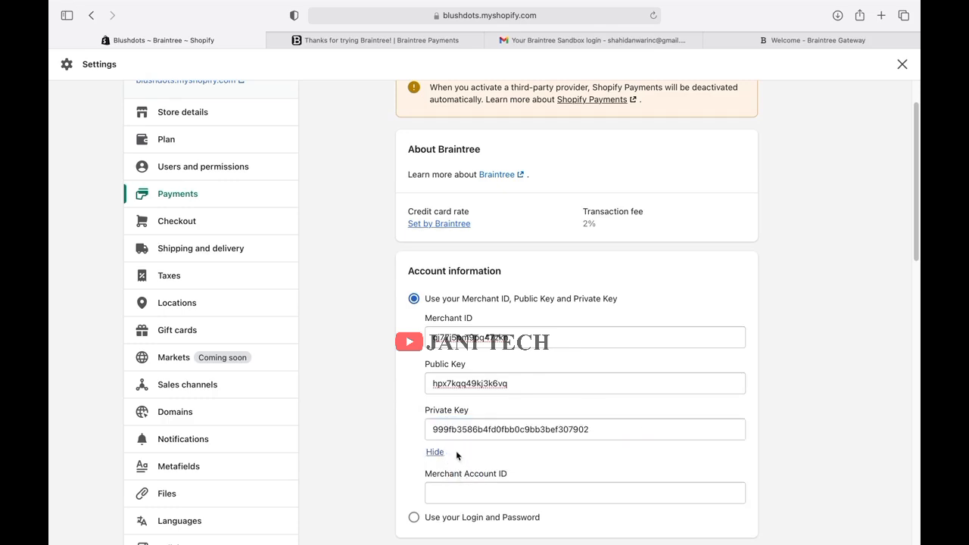
{"action": "left_click", "coordinate": [499, 490]}
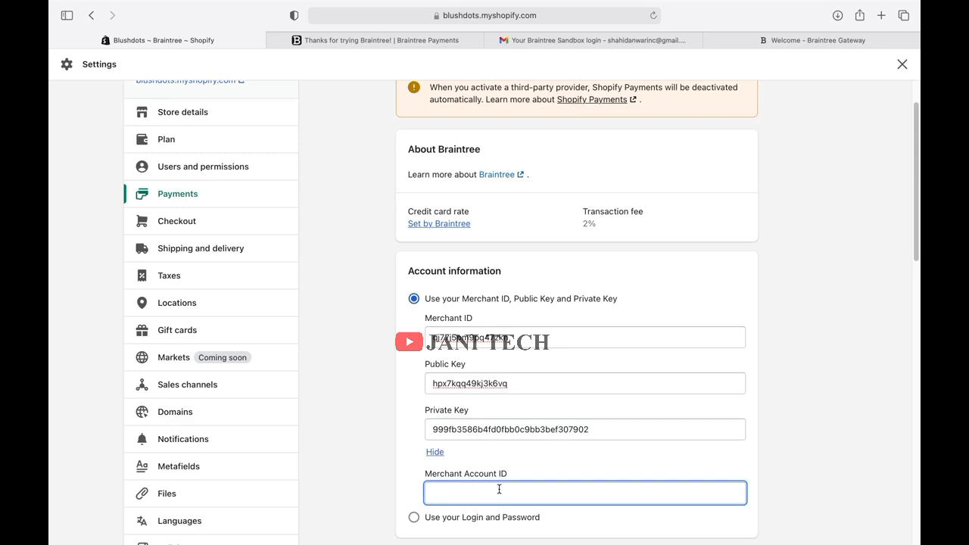
Copy the sandbox username from Braintree's Edit User page and go back to Shopify.
{"action": "left_click", "coordinate": [816, 41]}
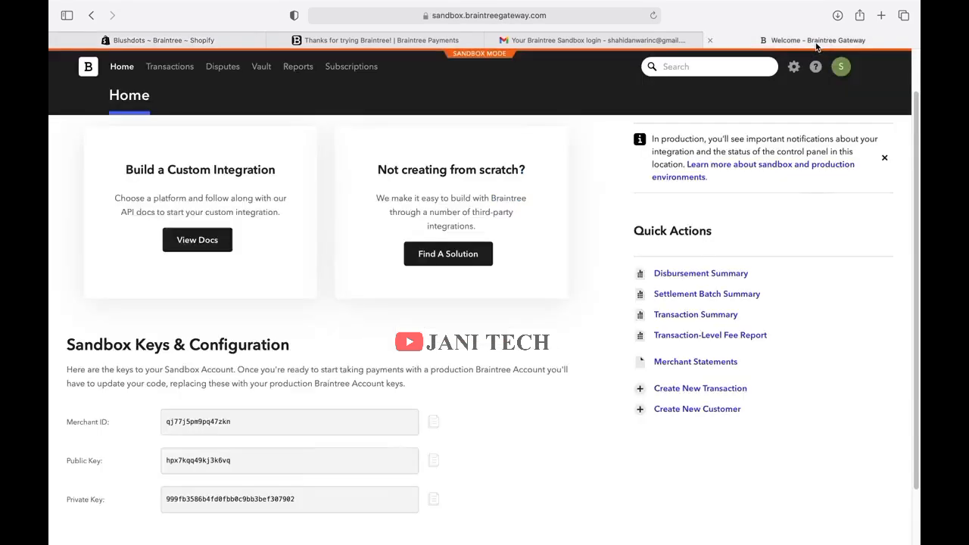
{"action": "left_click", "coordinate": [843, 70]}
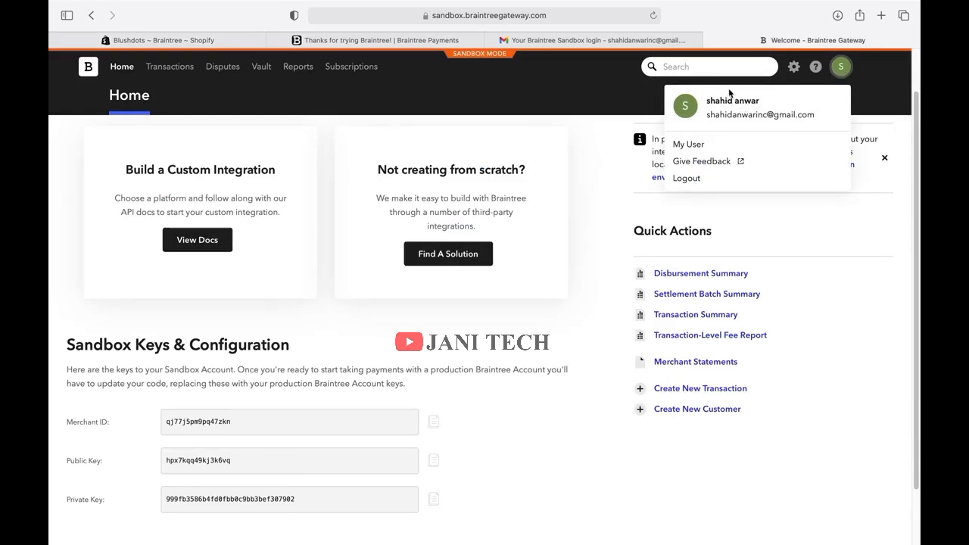
{"action": "left_click", "coordinate": [695, 150]}
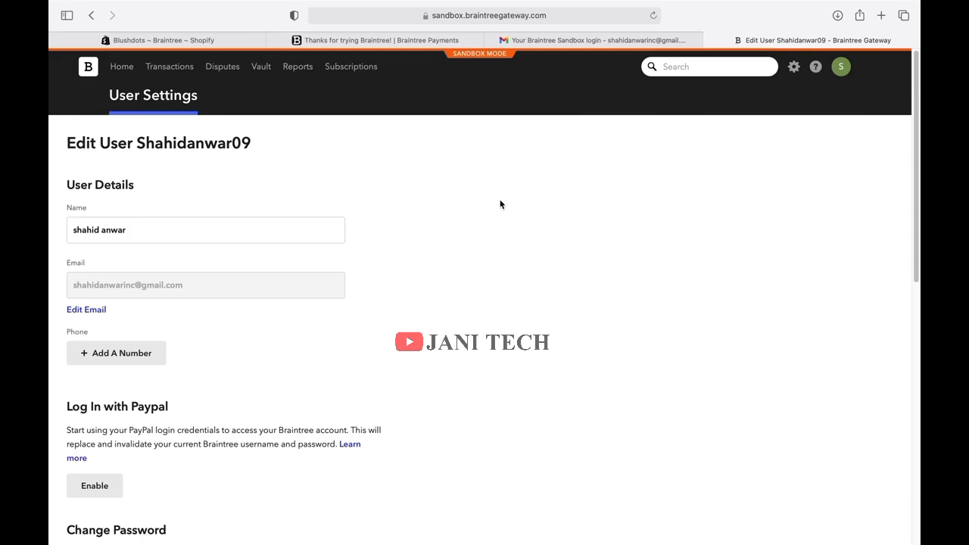
{"action": "scroll", "coordinate": [500, 204], "scroll_direction": "down", "scroll_amount": 4}
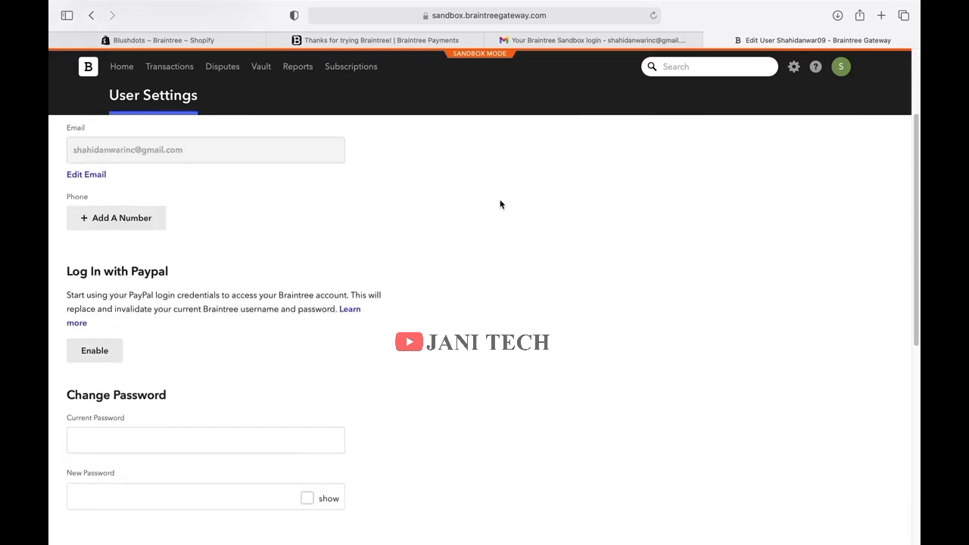
{"action": "scroll", "coordinate": [500, 205], "scroll_direction": "up", "scroll_amount": 4}
{"action": "left_click_drag", "start_coordinate": [262, 146], "coordinate": [139, 146]}
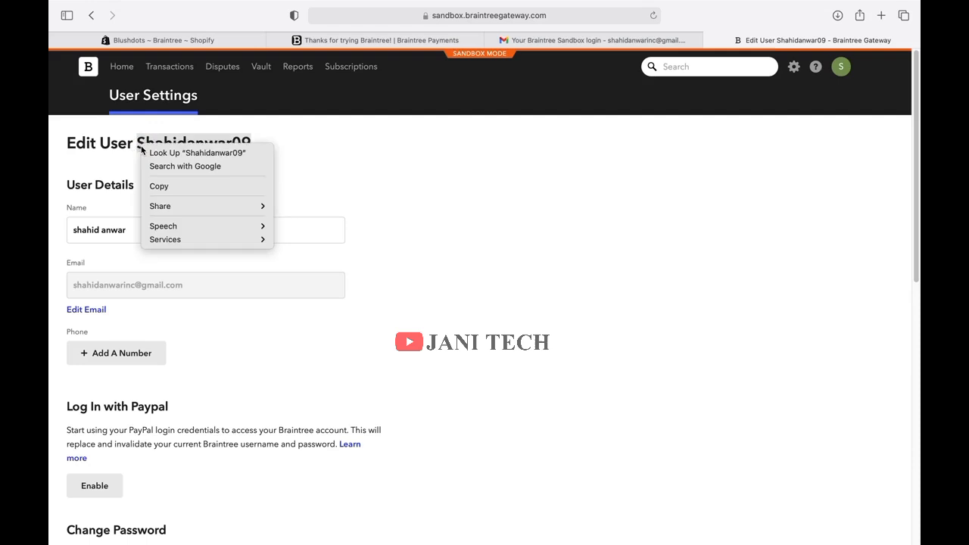
{"action": "left_click", "coordinate": [159, 186]}
{"action": "left_click", "coordinate": [164, 40]}
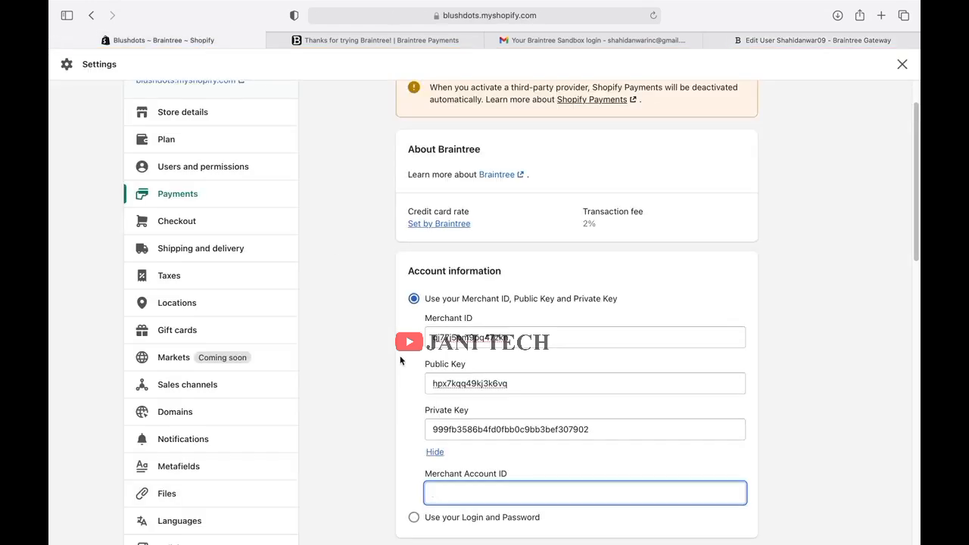
Paste the copied username into the Braintree Merchant Account ID field.
{"action": "right_click", "coordinate": [471, 488]}
{"action": "mouse_move", "coordinate": [487, 506]}
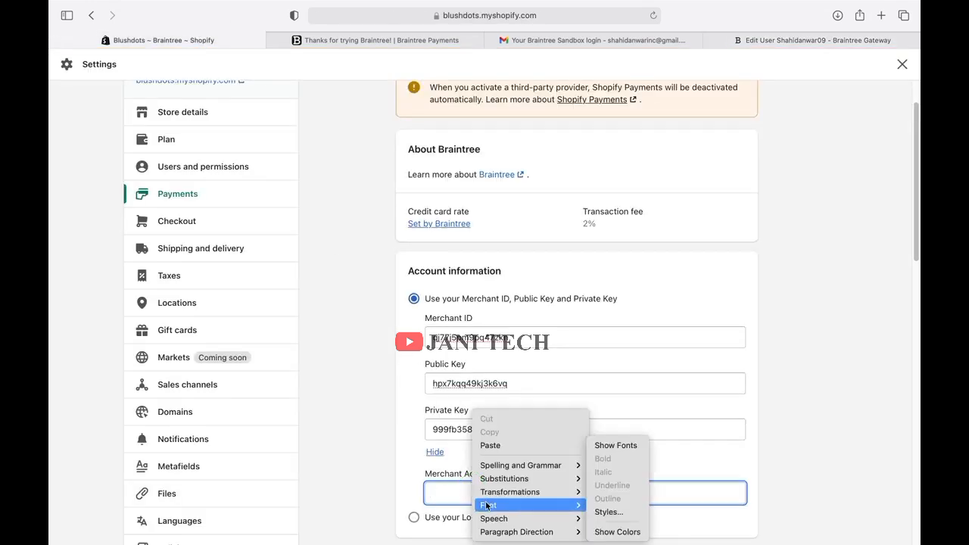
{"action": "left_click", "coordinate": [488, 446]}
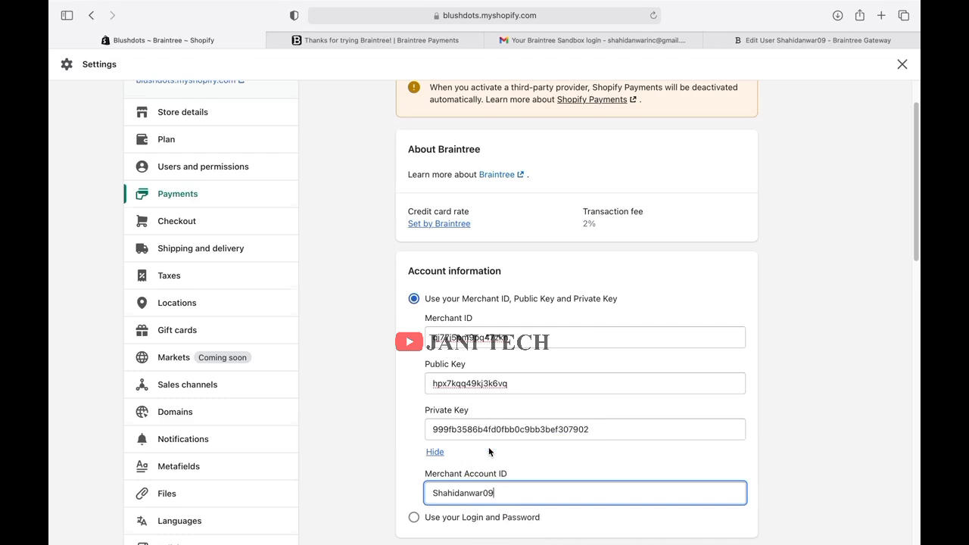
{"action": "scroll", "coordinate": [488, 448], "scroll_direction": "down", "scroll_amount": 3}
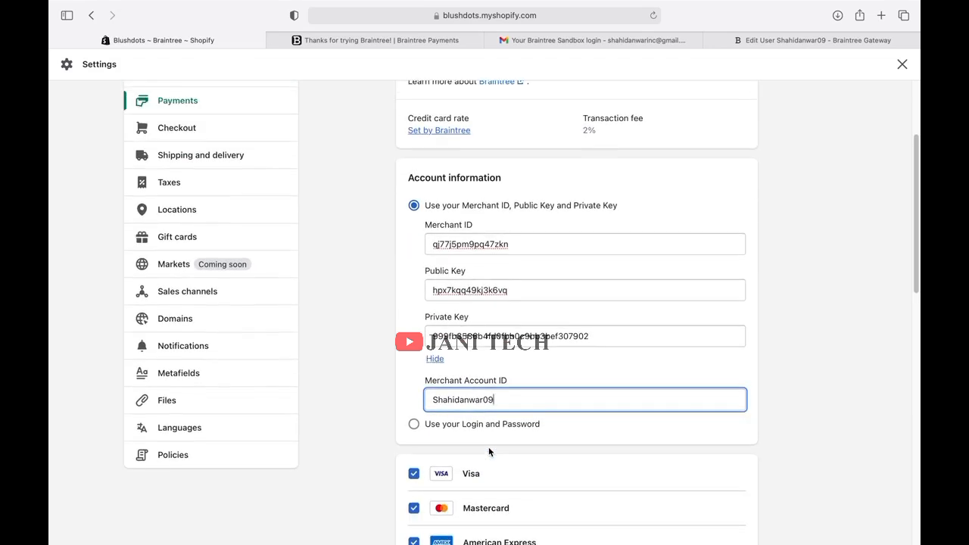
{"action": "scroll", "coordinate": [484, 439], "scroll_direction": "down", "scroll_amount": 10}
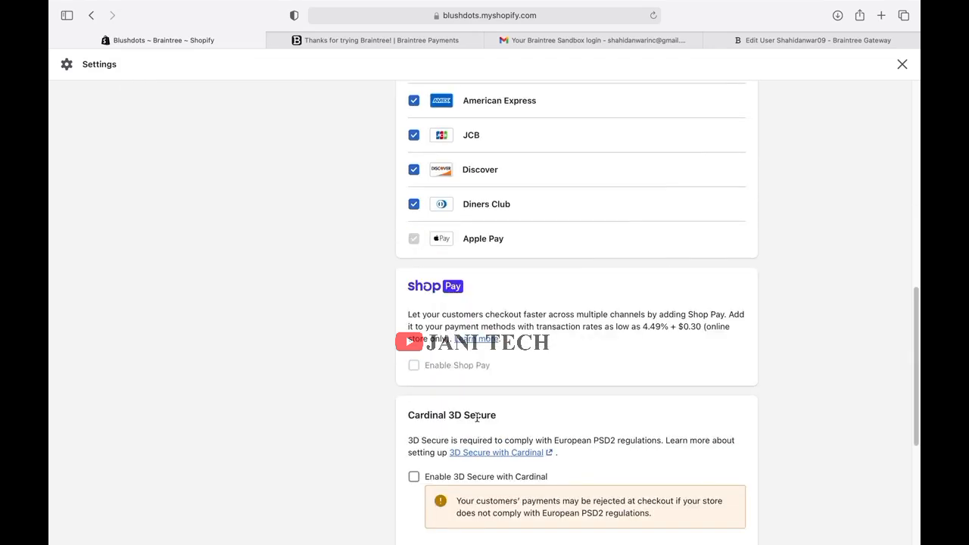
{"action": "scroll", "coordinate": [478, 417], "scroll_direction": "down", "scroll_amount": 6}
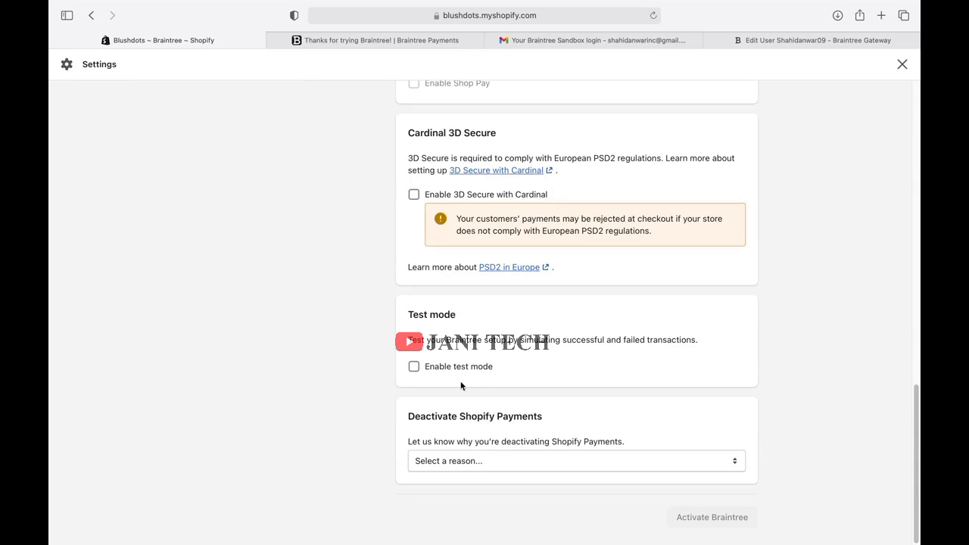
Choose 'Rates are too expensive' as the deactivation reason, then try leaving the page.
{"action": "left_click", "coordinate": [553, 465]}
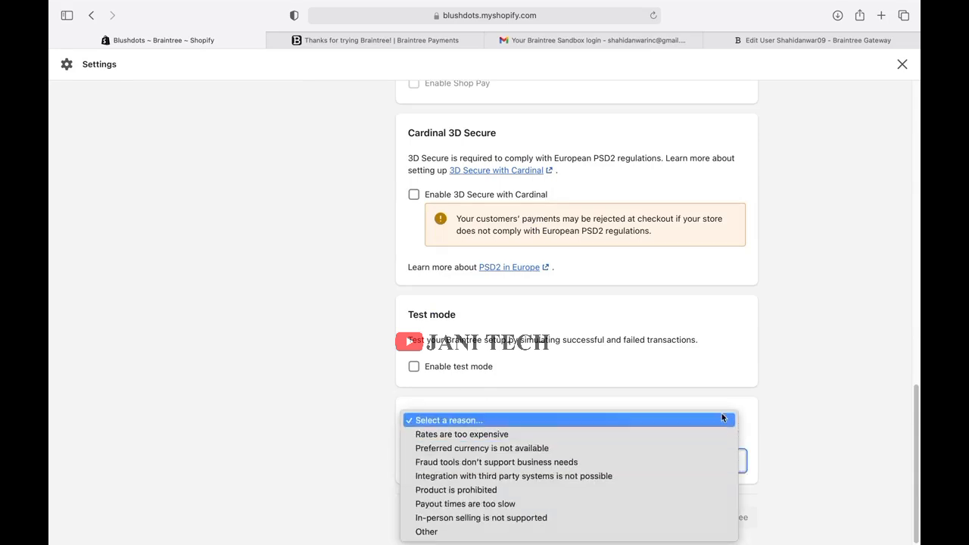
{"action": "left_click", "coordinate": [882, 387]}
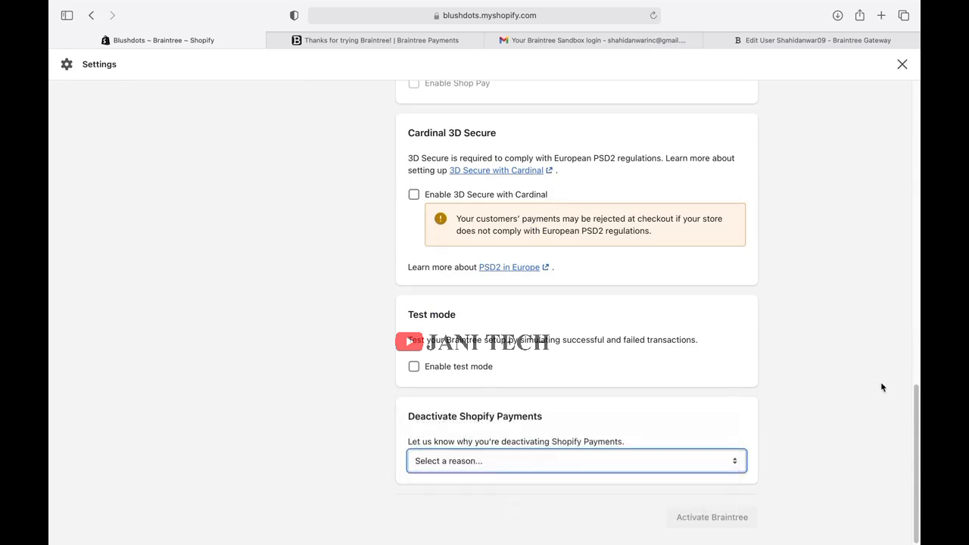
{"action": "left_click", "coordinate": [721, 524]}
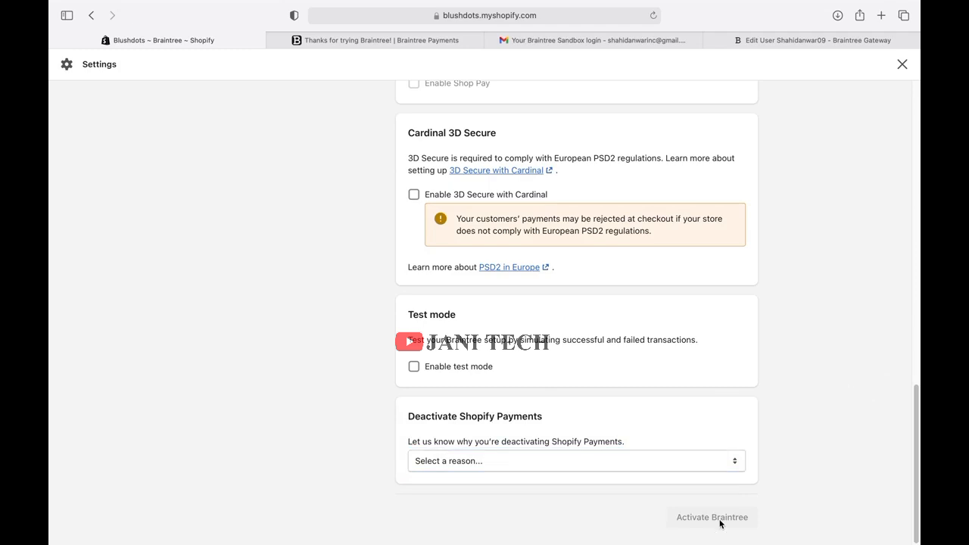
{"action": "left_click", "coordinate": [691, 463]}
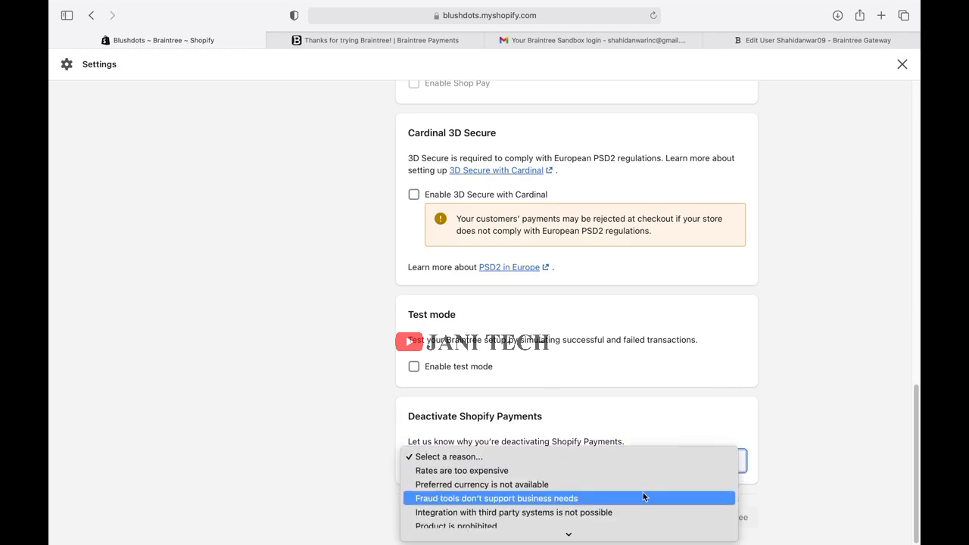
{"action": "left_click", "coordinate": [557, 470]}
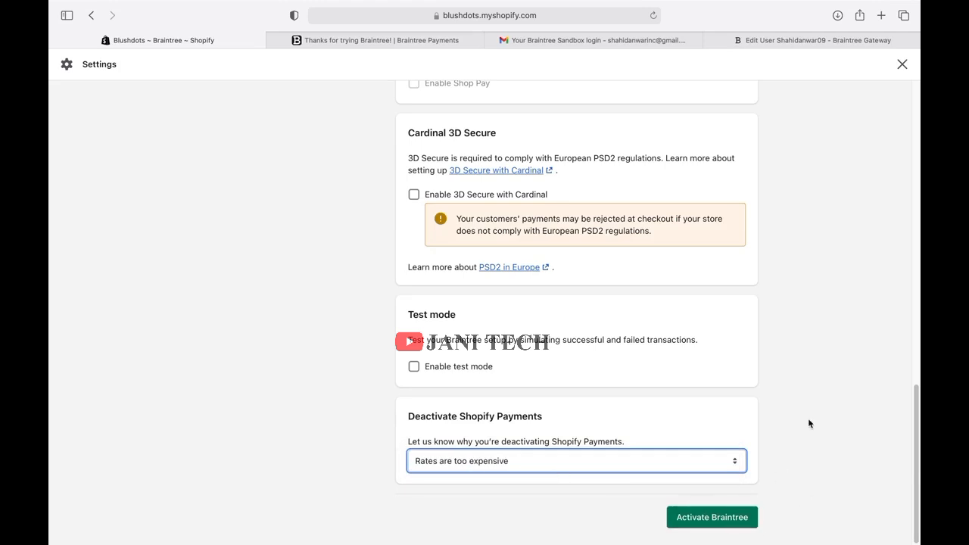
{"action": "scroll", "coordinate": [809, 424], "scroll_direction": "up", "scroll_amount": 5}
{"action": "scroll", "coordinate": [809, 423], "scroll_direction": "up", "scroll_amount": 8}
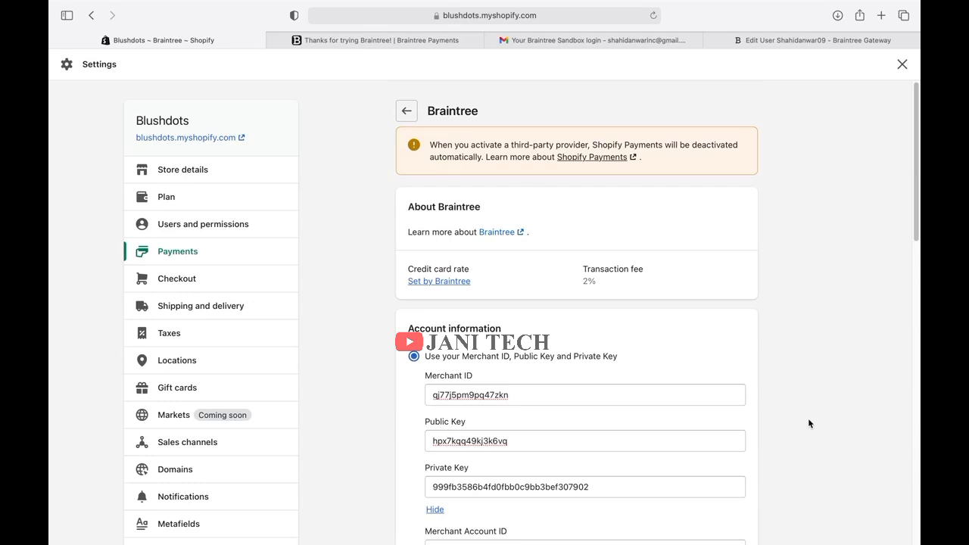
{"action": "scroll", "coordinate": [808, 423], "scroll_direction": "down", "scroll_amount": 3}
{"action": "scroll", "coordinate": [808, 420], "scroll_direction": "up", "scroll_amount": 3}
{"action": "left_click", "coordinate": [406, 111]}
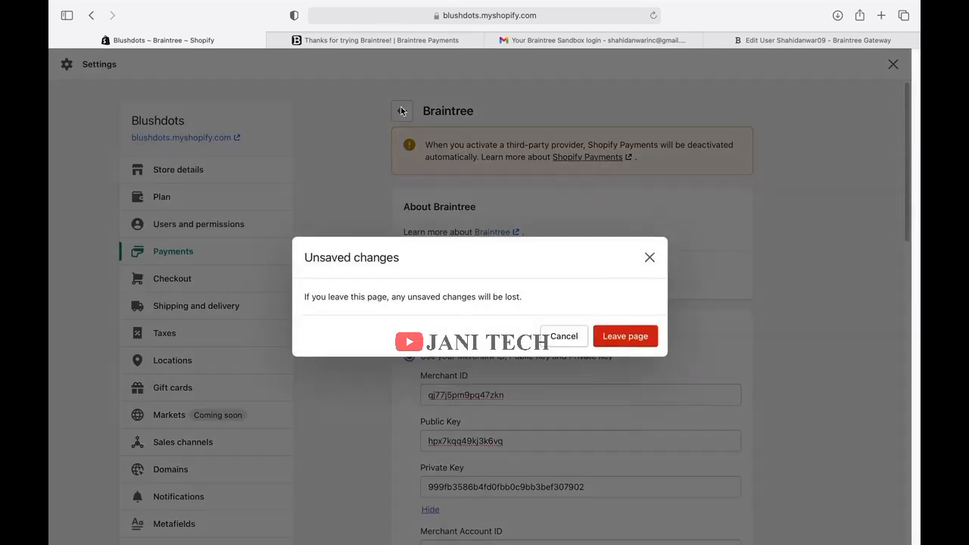
Leave the unsaved page, reopen Braintree and enter the account login and password.
{"action": "left_click", "coordinate": [639, 341]}
{"action": "left_click", "coordinate": [480, 362]}
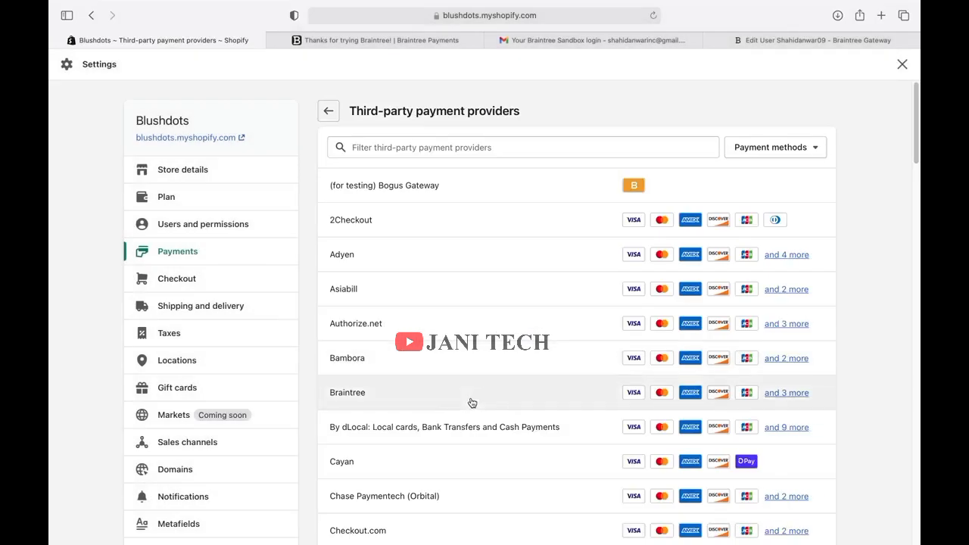
{"action": "left_click", "coordinate": [472, 403]}
{"action": "left_click", "coordinate": [475, 394]}
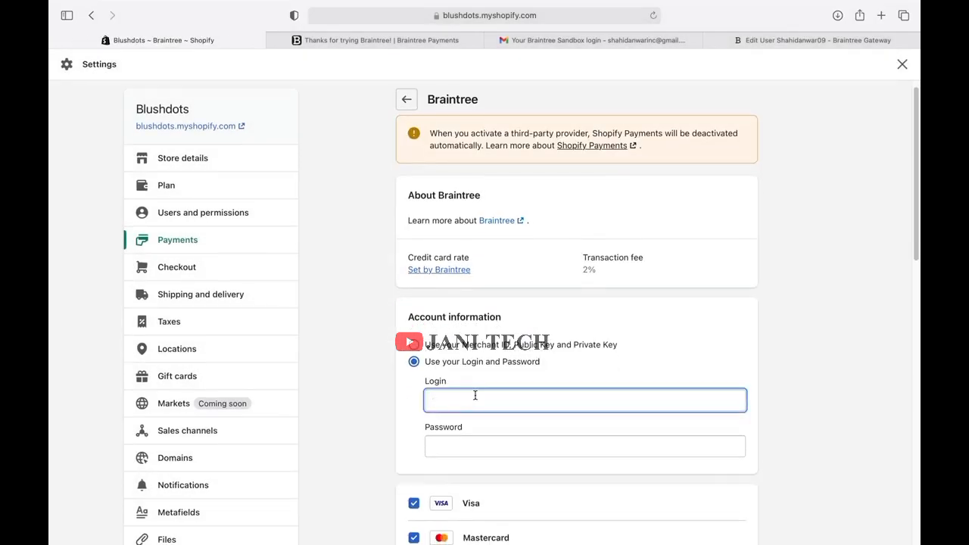
{"action": "key", "text": "super+v"}
{"action": "left_click", "coordinate": [505, 445]}
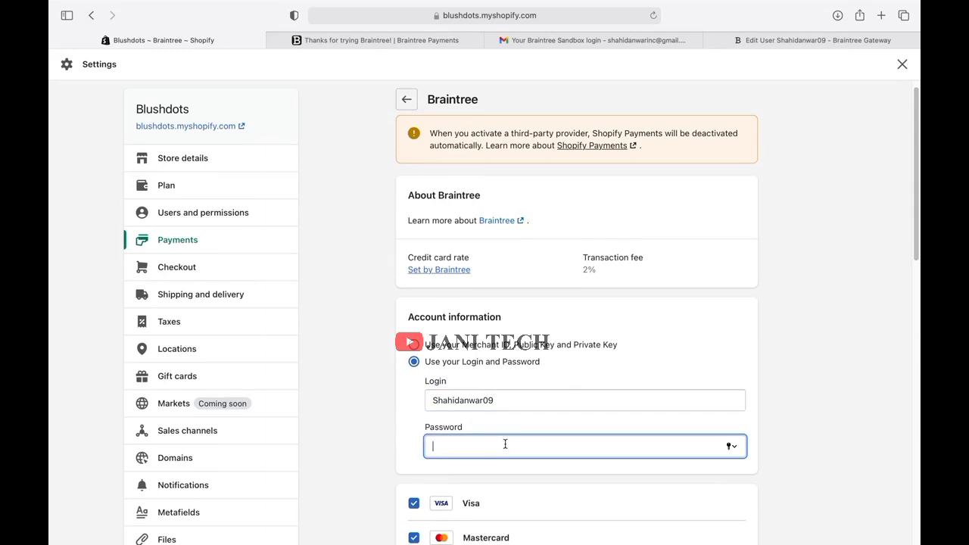
{"action": "type", "text": "Sh"}
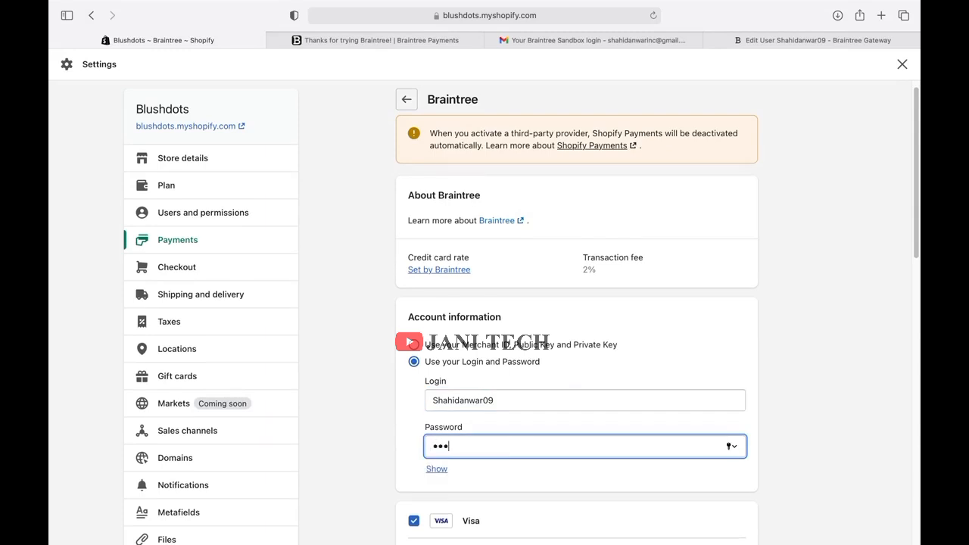
{"action": "type", "text": "••••••"}
Leave Visa, Mastercard and Cardinal 3D Secure unchanged after toggling them off and back.
{"action": "scroll", "coordinate": [576, 303], "scroll_direction": "down", "scroll_amount": 10}
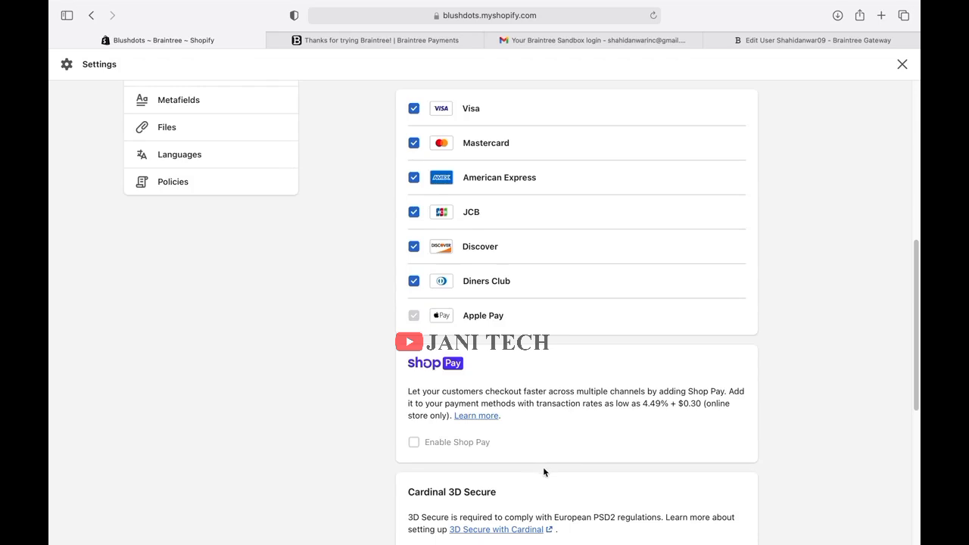
{"action": "left_click", "coordinate": [415, 109]}
{"action": "left_click", "coordinate": [415, 143]}
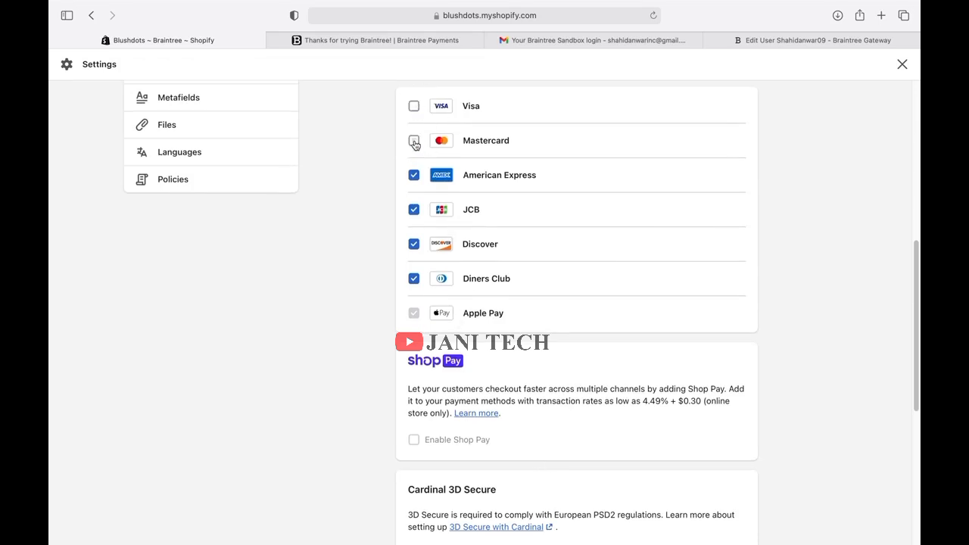
{"action": "left_click", "coordinate": [414, 141]}
{"action": "left_click", "coordinate": [414, 105]}
{"action": "scroll", "coordinate": [565, 436], "scroll_direction": "down", "scroll_amount": 4}
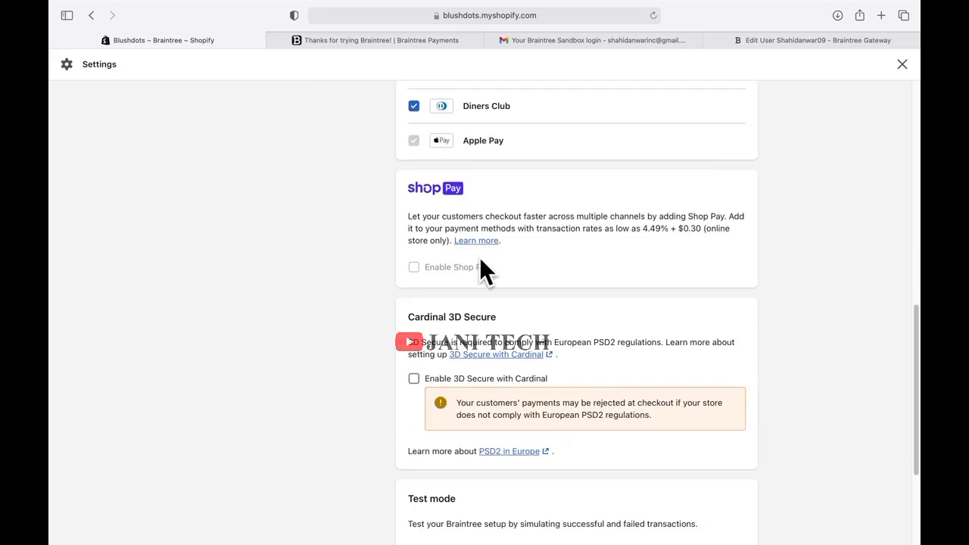
{"action": "scroll", "coordinate": [629, 371], "scroll_direction": "down", "scroll_amount": 3}
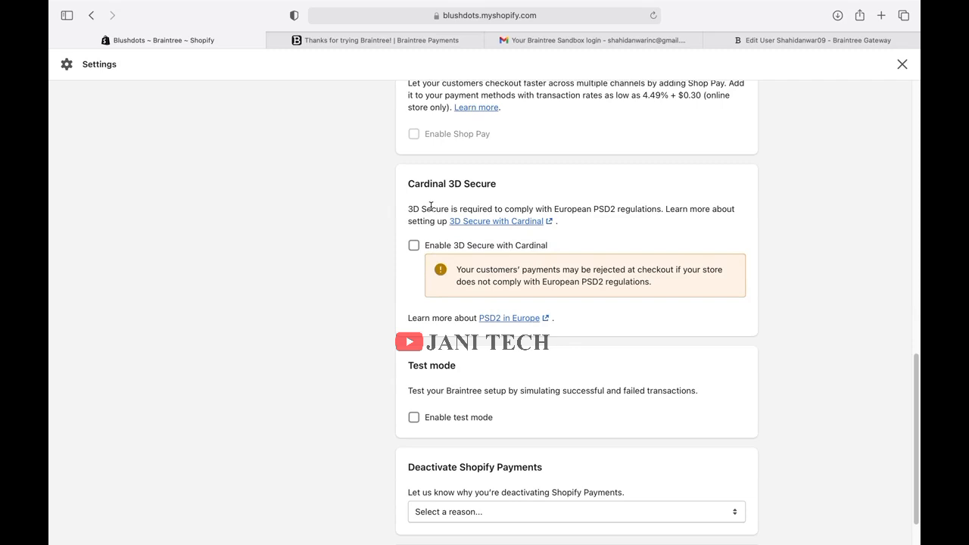
{"action": "left_click", "coordinate": [414, 246]}
{"action": "left_click", "coordinate": [414, 247]}
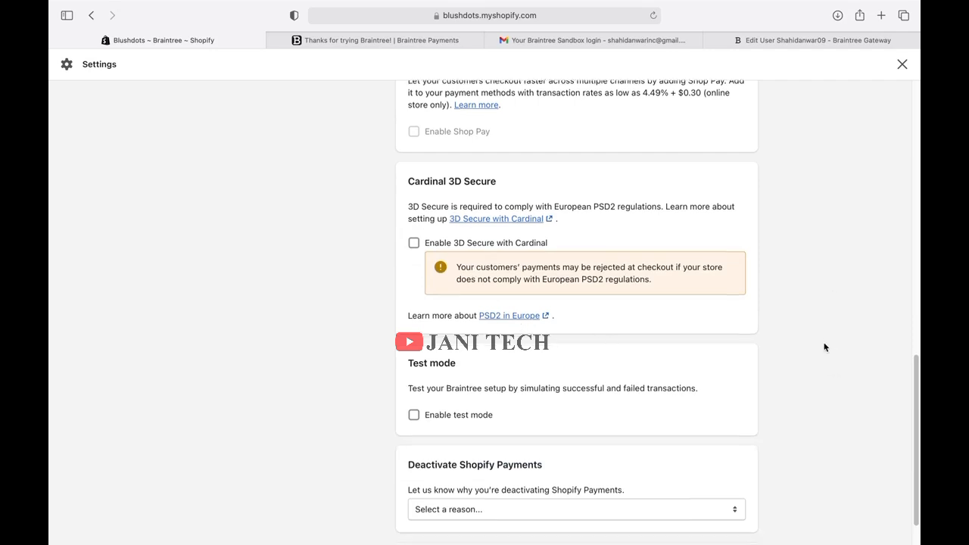
Choose 'Preferred currency is not available' as the deactivation reason and activate Braintree.
{"action": "scroll", "coordinate": [823, 347], "scroll_direction": "down", "scroll_amount": 2}
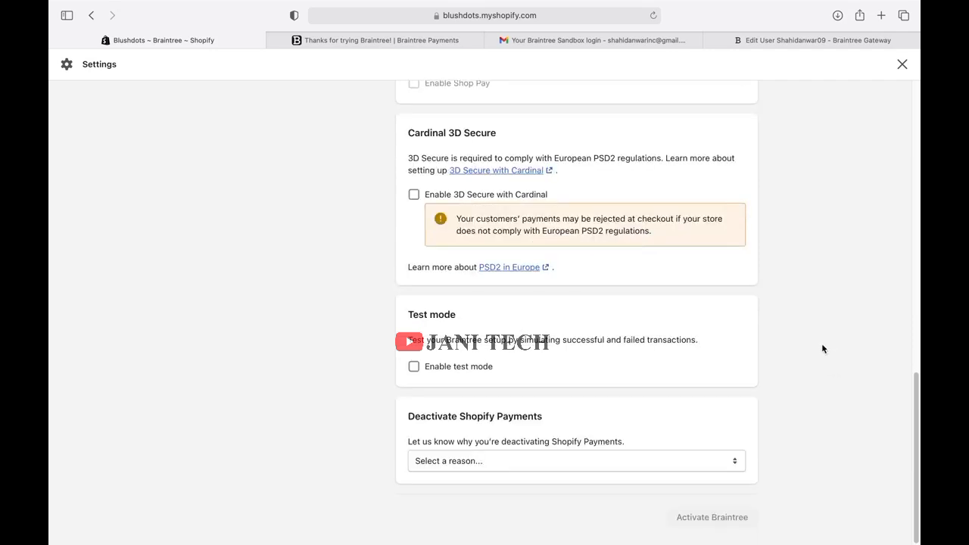
{"action": "left_click", "coordinate": [731, 462]}
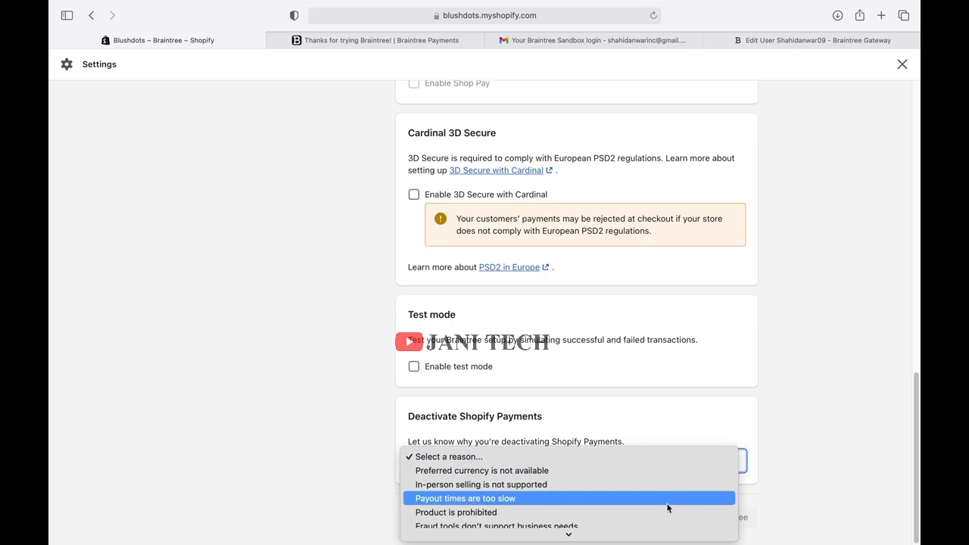
{"action": "left_click", "coordinate": [646, 471]}
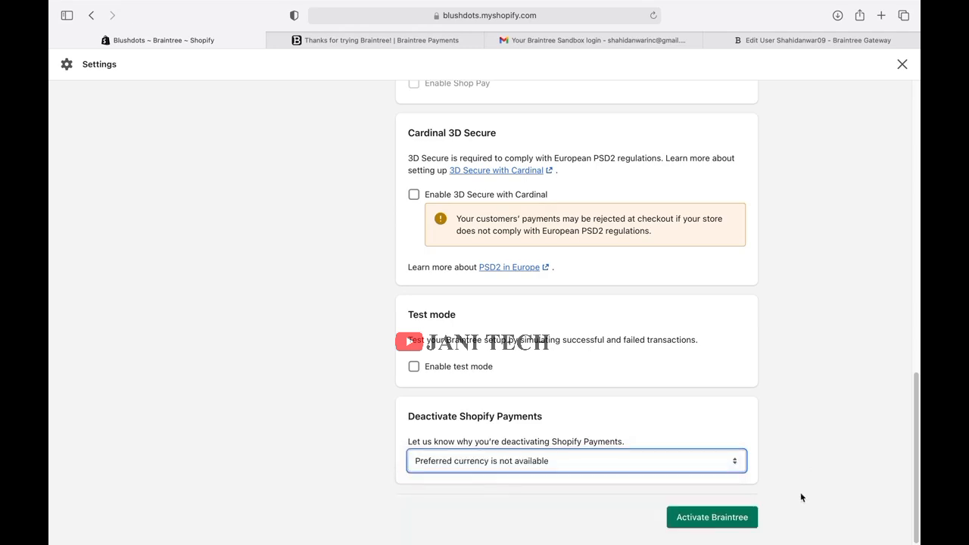
{"action": "left_click", "coordinate": [732, 515]}
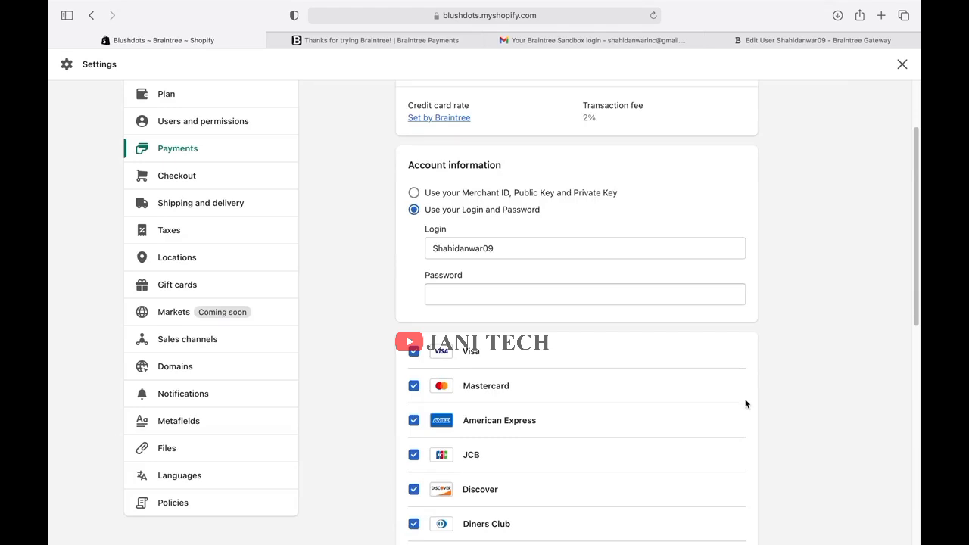
{"action": "scroll", "coordinate": [745, 404], "scroll_direction": "up", "scroll_amount": 3}
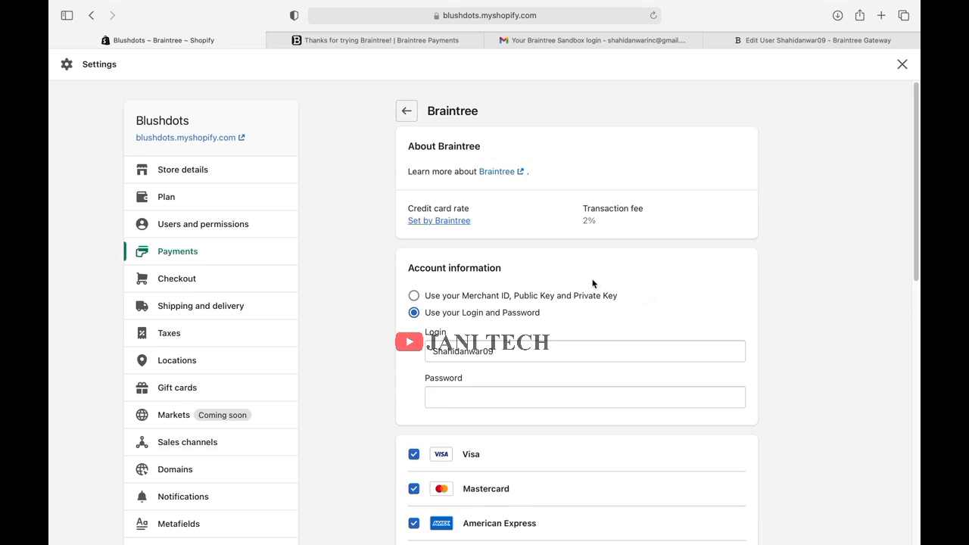
Open the live Blushdots storefront and buy the 18x Telephoto lens, reaching the $53.00 checkout.
{"action": "left_click", "coordinate": [211, 139]}
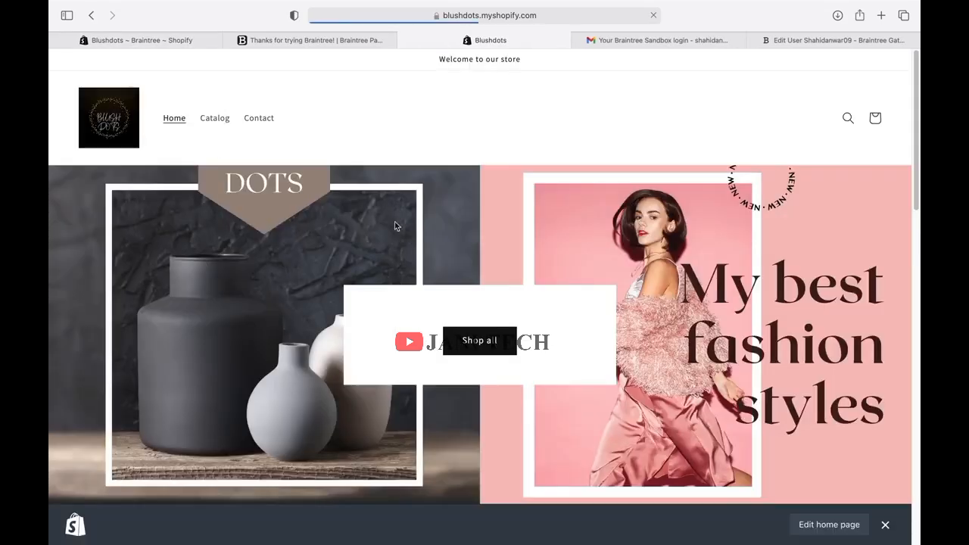
{"action": "scroll", "coordinate": [440, 316], "scroll_direction": "down", "scroll_amount": 3}
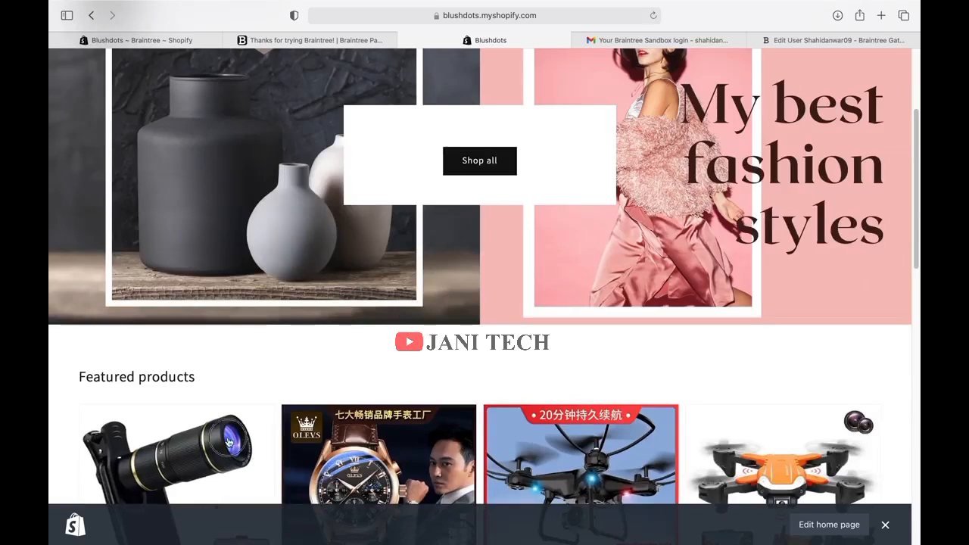
{"action": "left_click", "coordinate": [228, 442]}
{"action": "scroll", "coordinate": [397, 432], "scroll_direction": "down", "scroll_amount": 10}
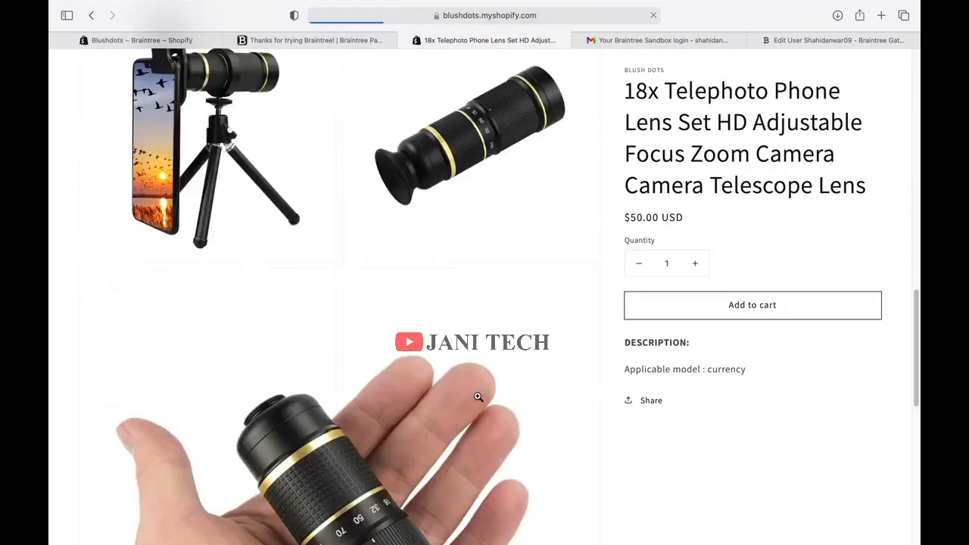
{"action": "scroll", "coordinate": [483, 379], "scroll_direction": "up", "scroll_amount": 5}
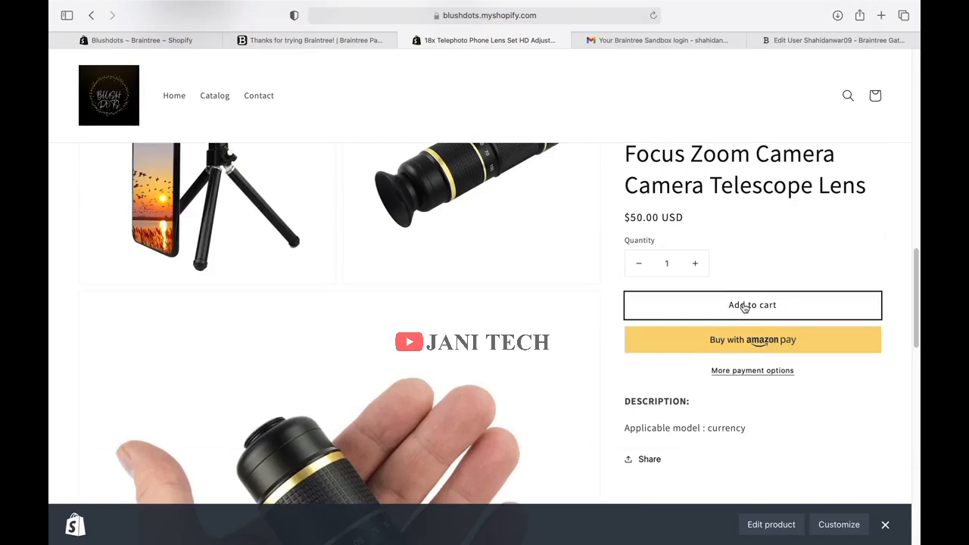
{"action": "left_click", "coordinate": [770, 378]}
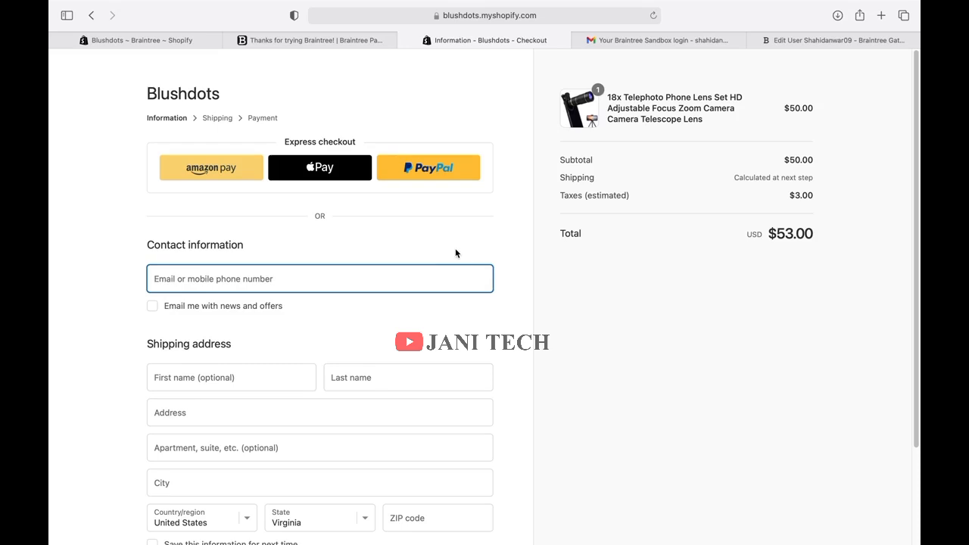
{"action": "scroll", "coordinate": [455, 254], "scroll_direction": "down", "scroll_amount": 3}
{"action": "scroll", "coordinate": [454, 249], "scroll_direction": "up", "scroll_amount": 3}
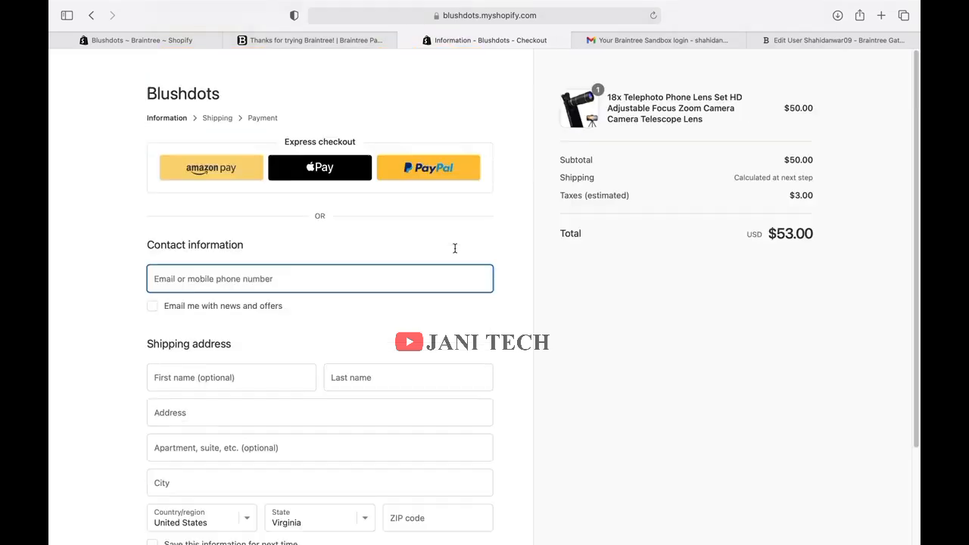
Go back to Payments, open Braintree's settings and confirm choosing another provider.
{"action": "left_click", "coordinate": [175, 42]}
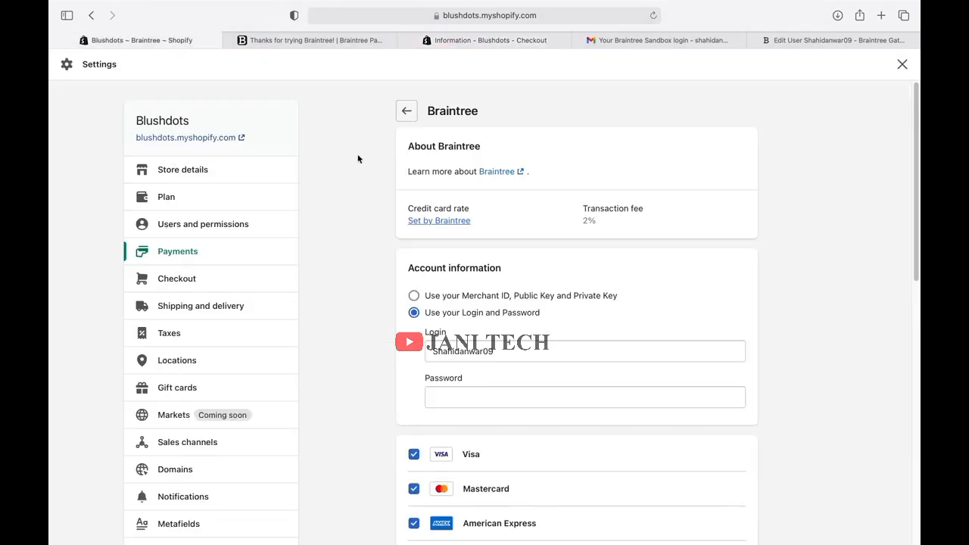
{"action": "left_click", "coordinate": [406, 111]}
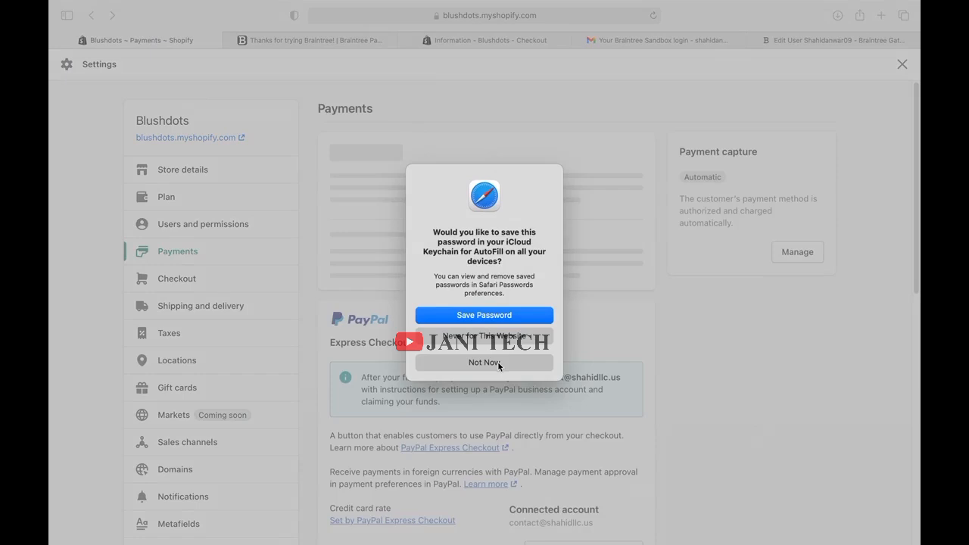
{"action": "left_click", "coordinate": [497, 362]}
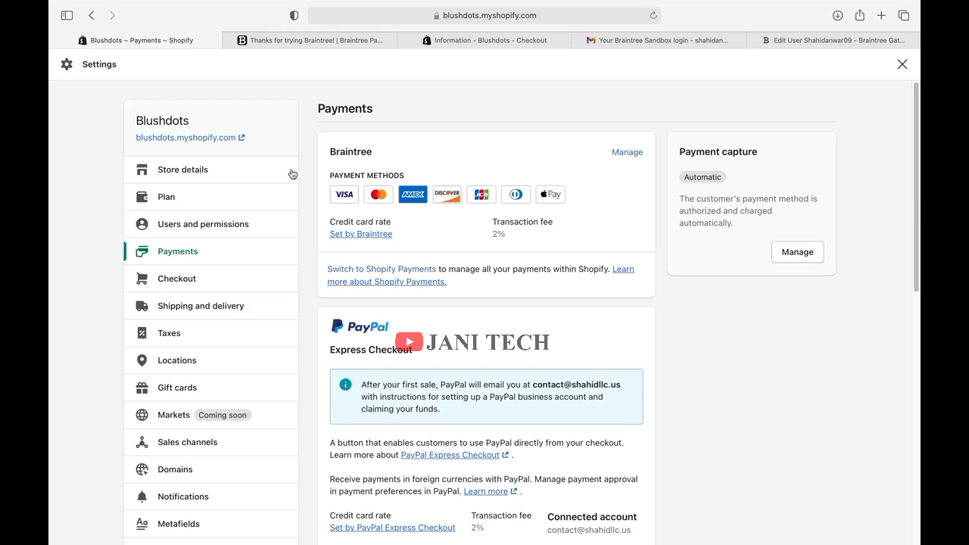
{"action": "left_click", "coordinate": [626, 154]}
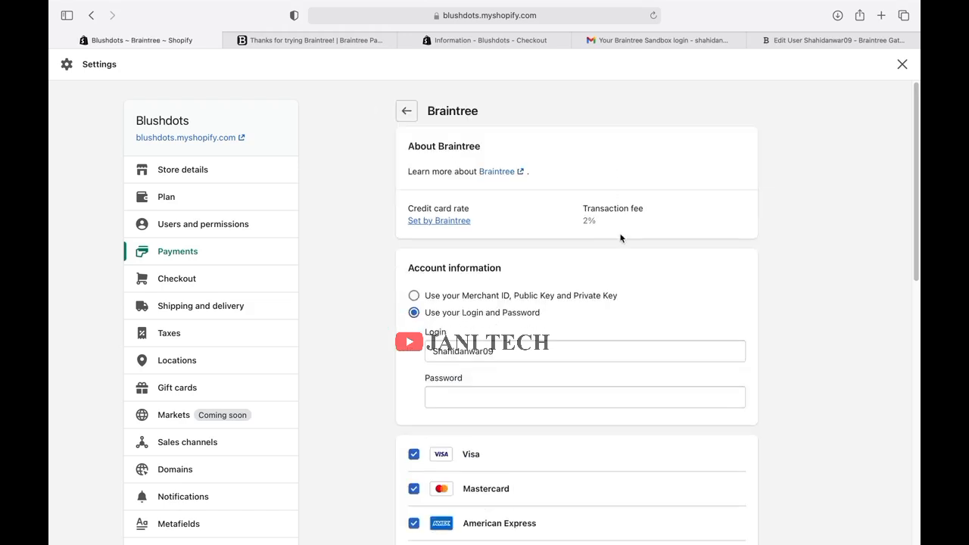
{"action": "scroll", "coordinate": [622, 275], "scroll_direction": "down", "scroll_amount": 10}
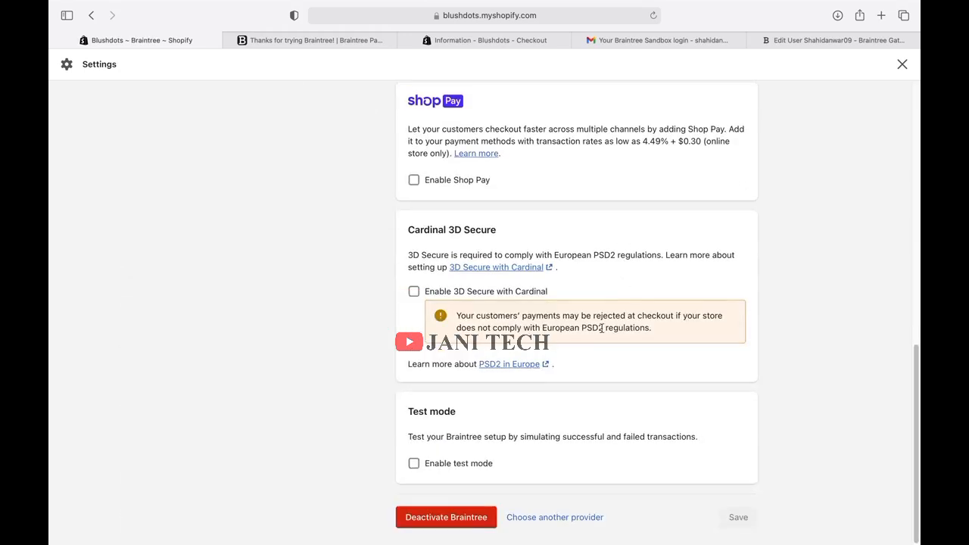
{"action": "left_click", "coordinate": [572, 519]}
{"action": "left_click", "coordinate": [587, 335]}
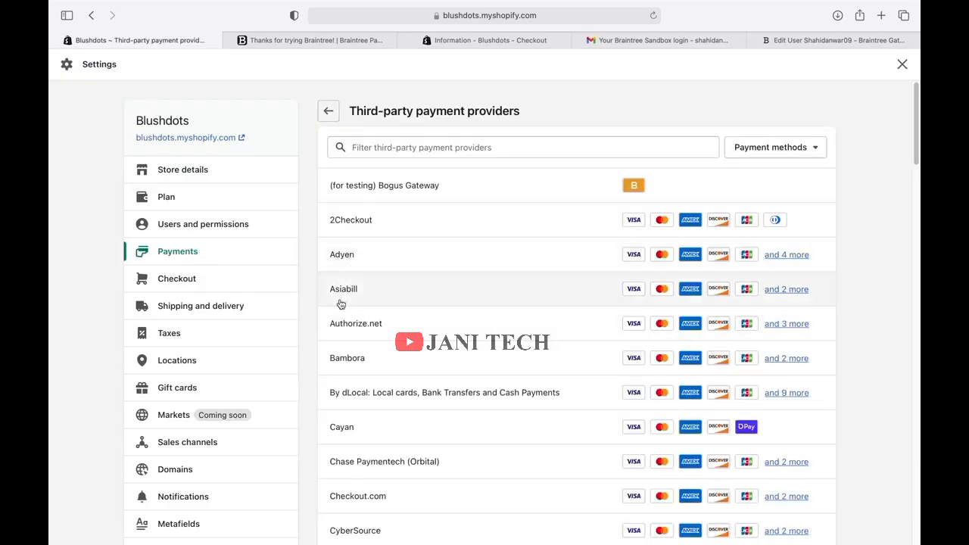
Browse the full third-party providers list, then go back to the Payments settings.
{"action": "scroll", "coordinate": [515, 364], "scroll_direction": "down", "scroll_amount": 2}
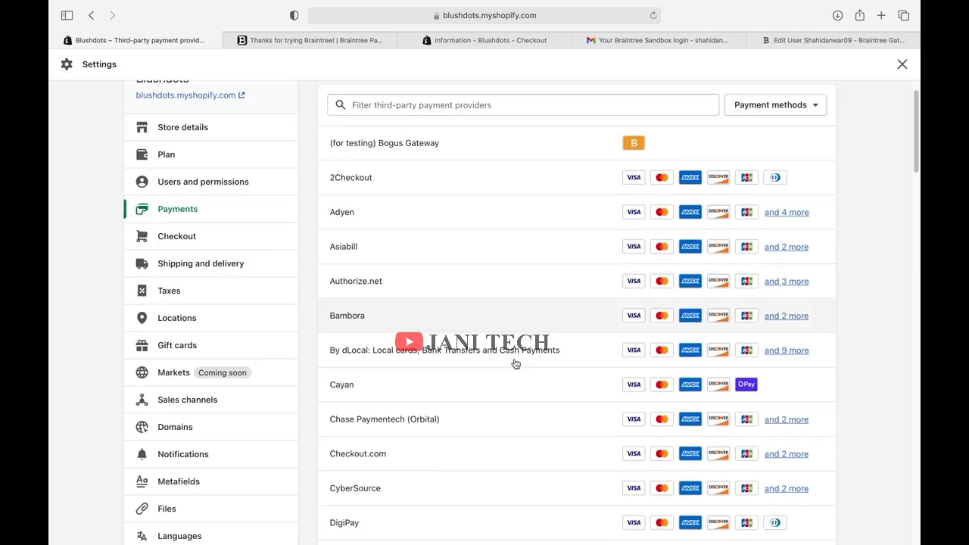
{"action": "scroll", "coordinate": [507, 387], "scroll_direction": "down", "scroll_amount": 3}
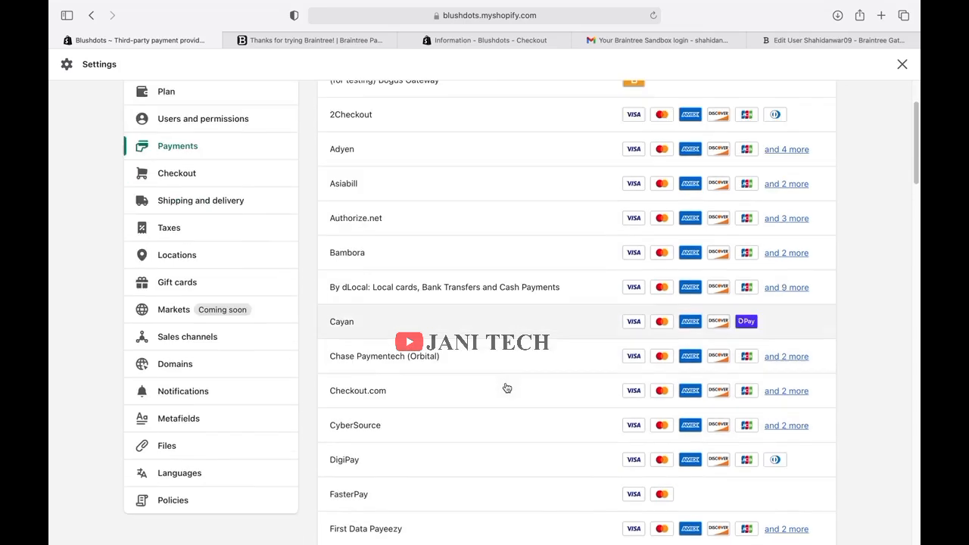
{"action": "scroll", "coordinate": [558, 402], "scroll_direction": "down", "scroll_amount": 7}
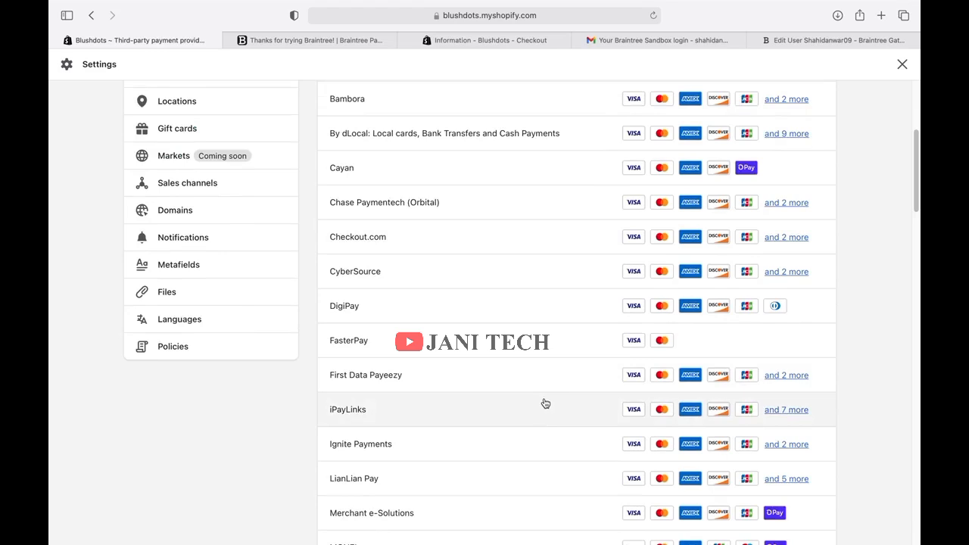
{"action": "scroll", "coordinate": [546, 406], "scroll_direction": "down", "scroll_amount": 8}
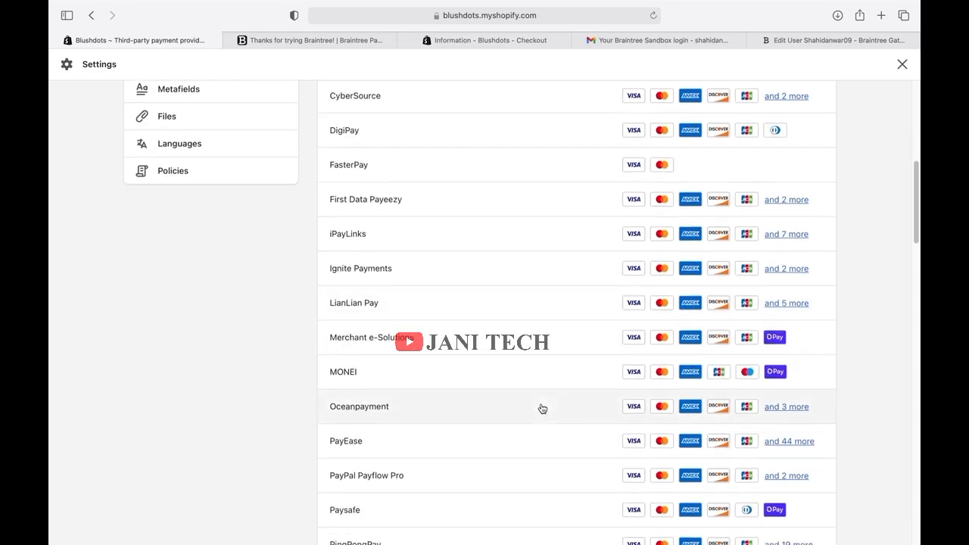
{"action": "scroll", "coordinate": [542, 409], "scroll_direction": "up", "scroll_amount": 20}
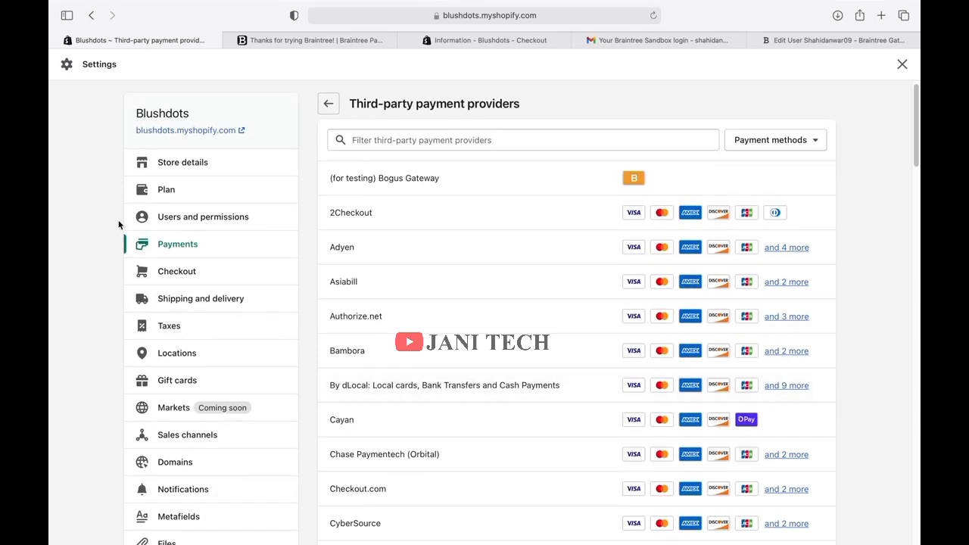
{"action": "left_click", "coordinate": [171, 255]}
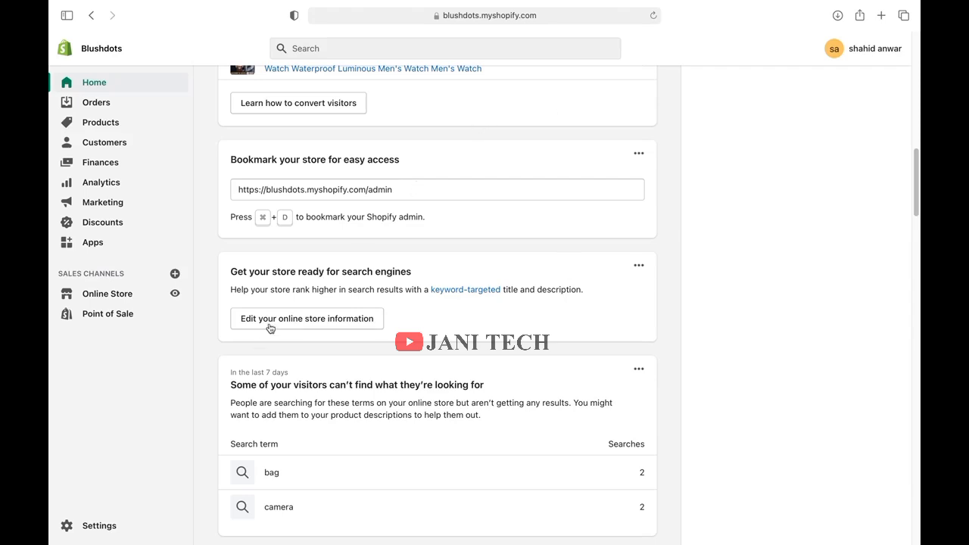
Open Settings > Shipping and delivery and review general rates, local delivery and pickup.
{"action": "left_click", "coordinate": [95, 526]}
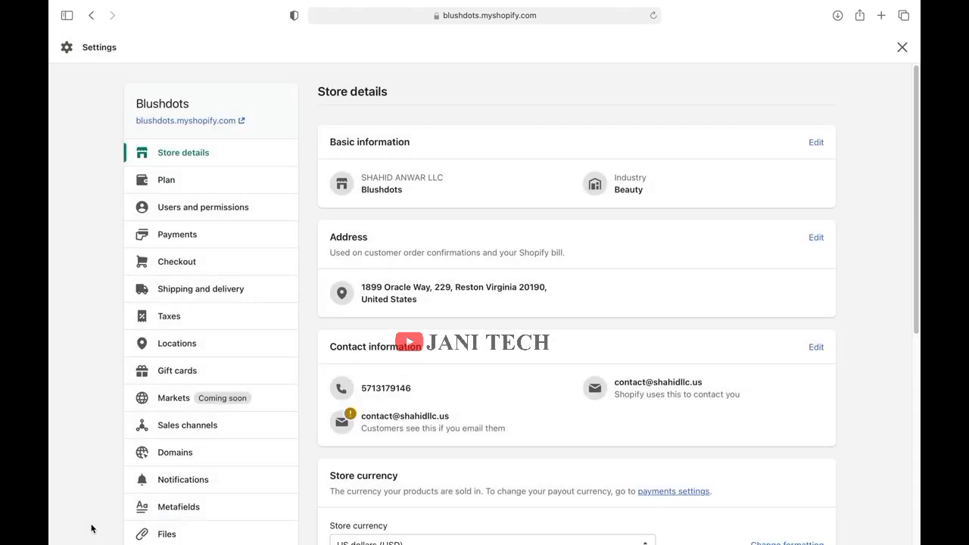
{"action": "left_click", "coordinate": [200, 295]}
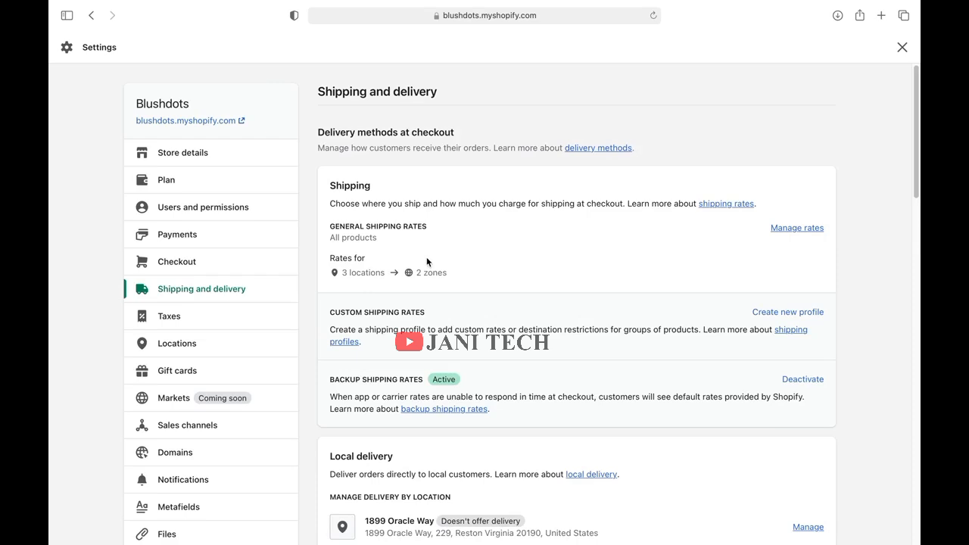
{"action": "scroll", "coordinate": [428, 258], "scroll_direction": "down", "scroll_amount": 3}
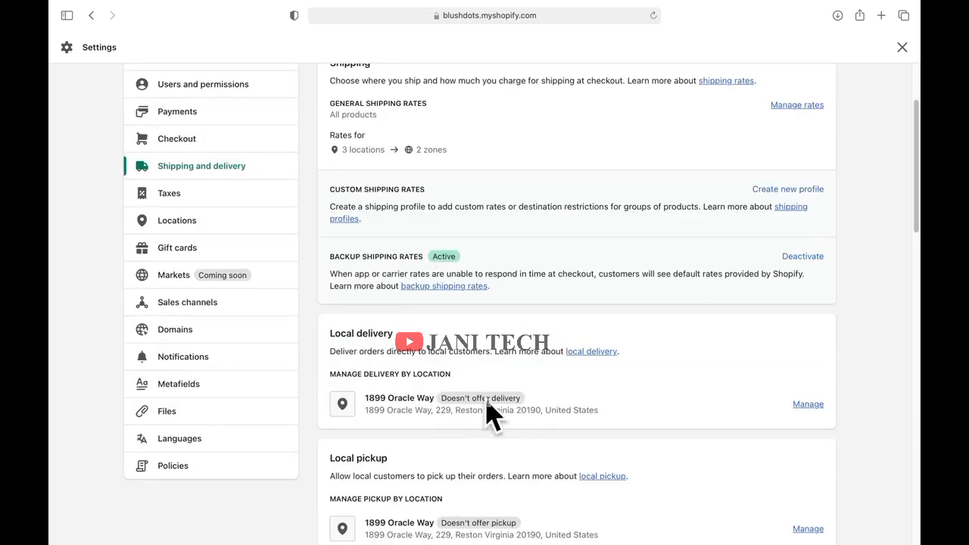
{"action": "scroll", "coordinate": [462, 409], "scroll_direction": "down", "scroll_amount": 2}
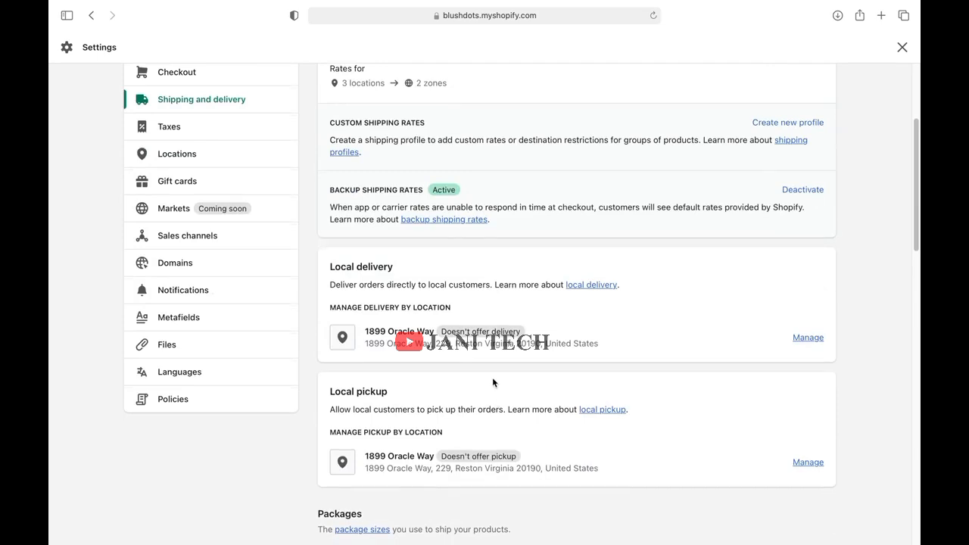
{"action": "scroll", "coordinate": [492, 383], "scroll_direction": "up", "scroll_amount": 5}
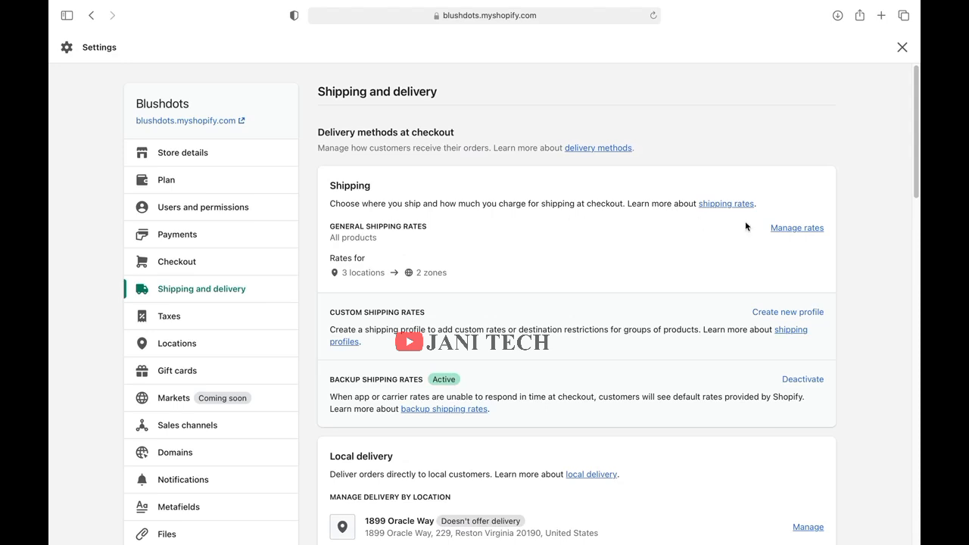
Open the General profile's rates: Domestic Economy and Standard, plus Rest of World DHL Express and USPS.
{"action": "left_click", "coordinate": [798, 228]}
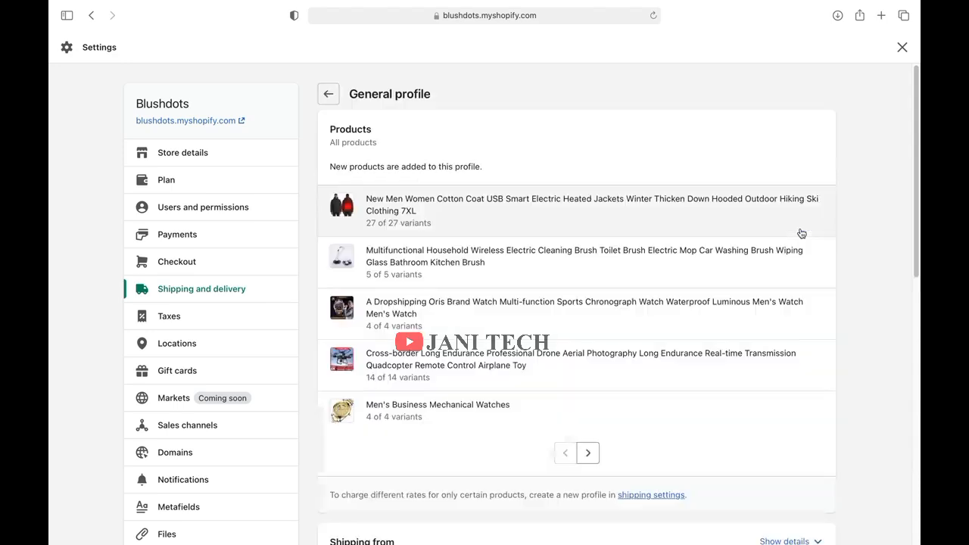
{"action": "scroll", "coordinate": [749, 296], "scroll_direction": "down", "scroll_amount": 5}
{"action": "scroll", "coordinate": [751, 295], "scroll_direction": "down", "scroll_amount": 5}
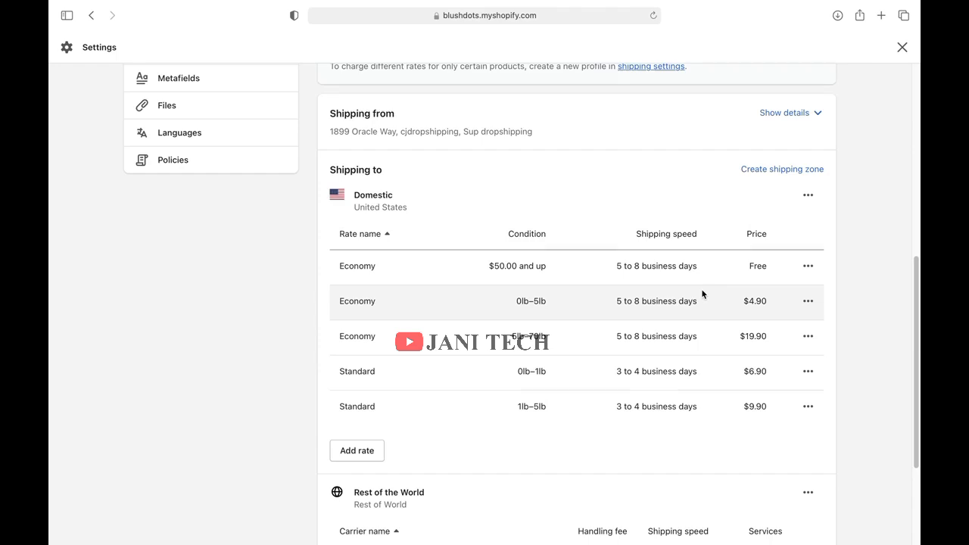
{"action": "scroll", "coordinate": [702, 292], "scroll_direction": "down", "scroll_amount": 5}
{"action": "scroll", "coordinate": [702, 292], "scroll_direction": "up", "scroll_amount": 3}
{"action": "scroll", "coordinate": [606, 297], "scroll_direction": "up", "scroll_amount": 7}
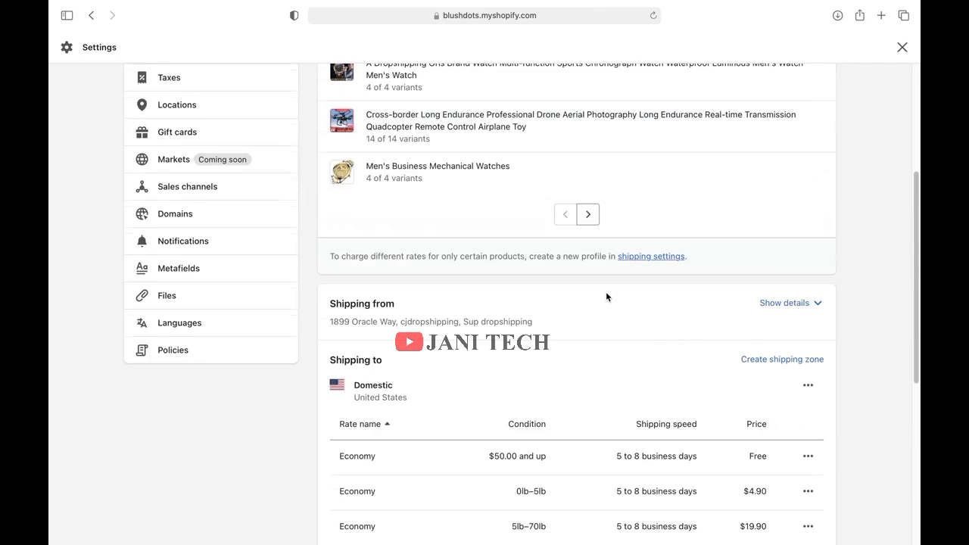
{"action": "scroll", "coordinate": [607, 297], "scroll_direction": "down", "scroll_amount": 7}
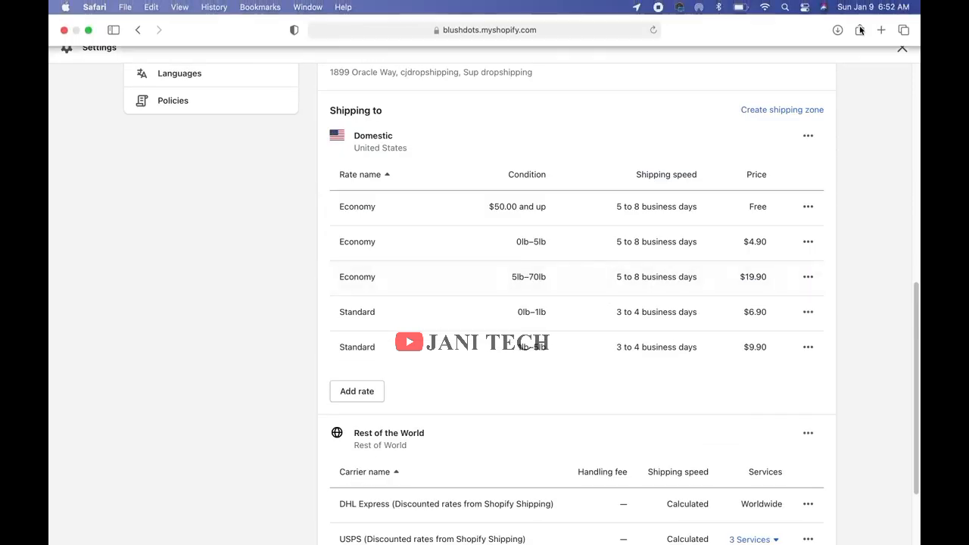
Open CJdropshipping in a new tab and check the Eyebrow Epilator's shipping, keeping USPS+.
{"action": "left_click", "coordinate": [881, 32]}
{"action": "type", "text": "cj"}
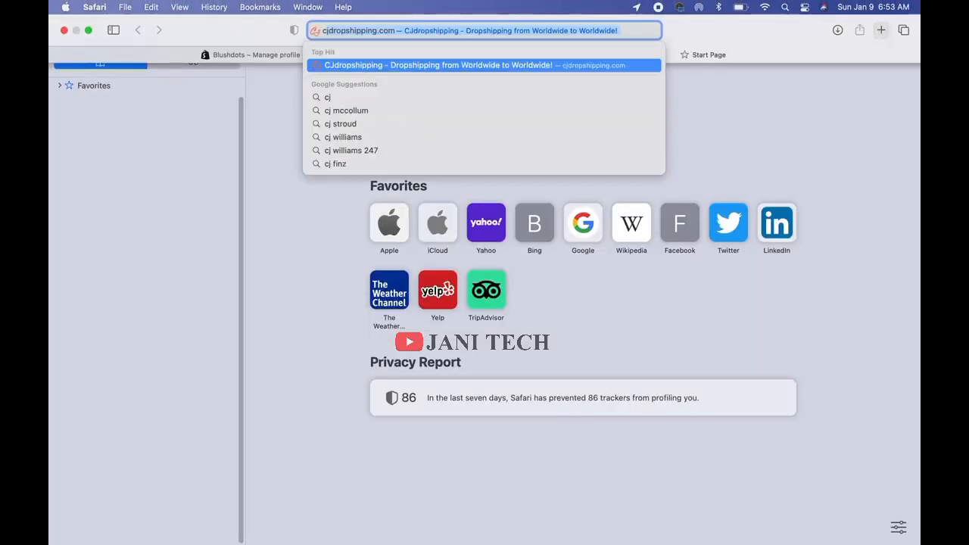
{"action": "key", "text": "Return"}
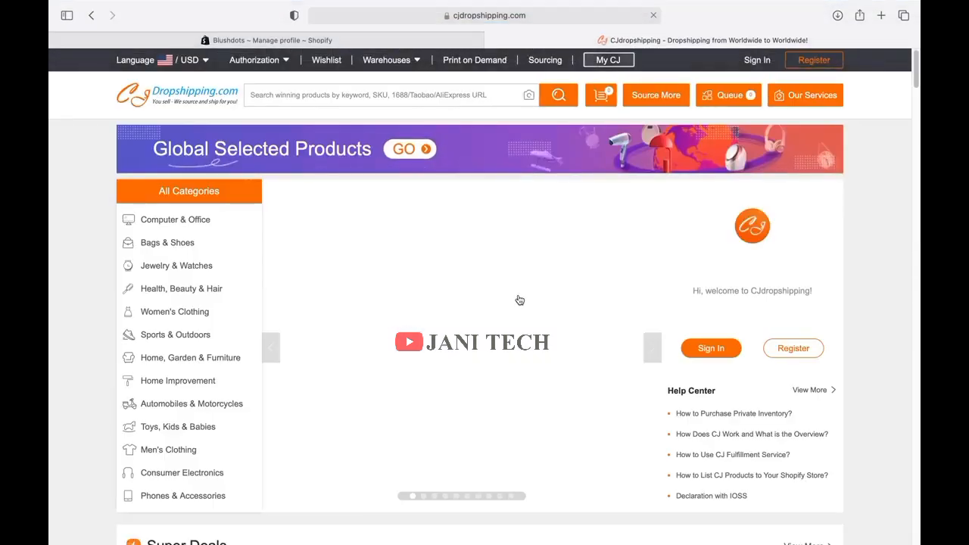
{"action": "scroll", "coordinate": [520, 295], "scroll_direction": "down", "scroll_amount": 10}
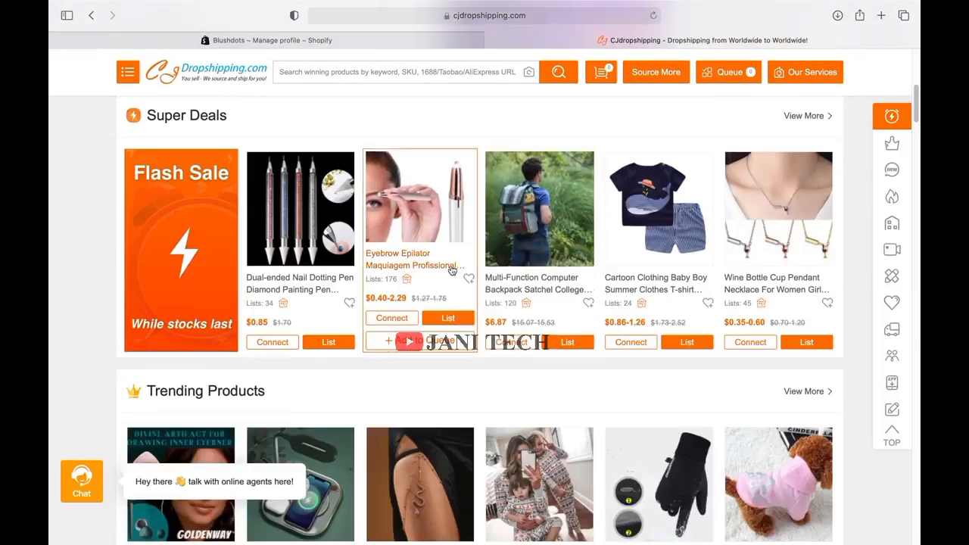
{"action": "left_click", "coordinate": [442, 203]}
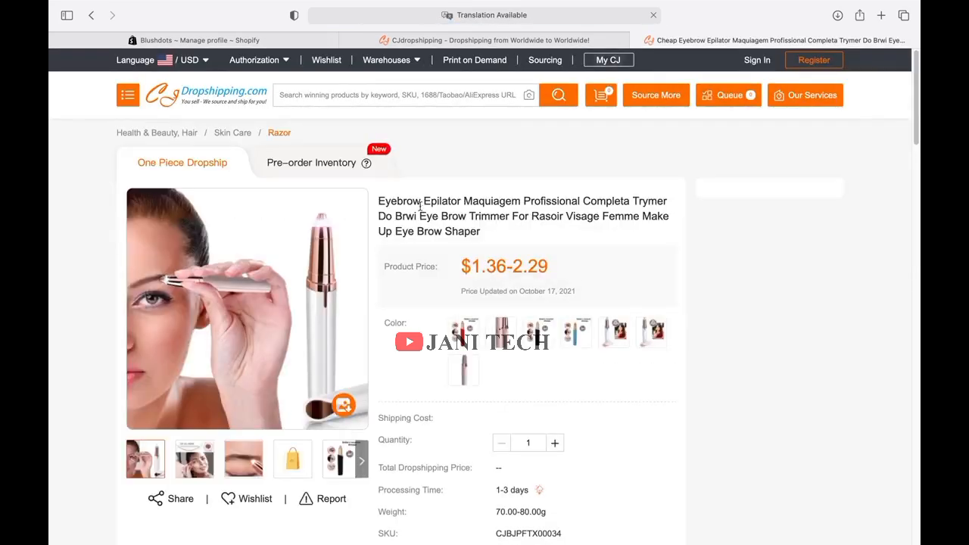
{"action": "scroll", "coordinate": [614, 305], "scroll_direction": "down", "scroll_amount": 5}
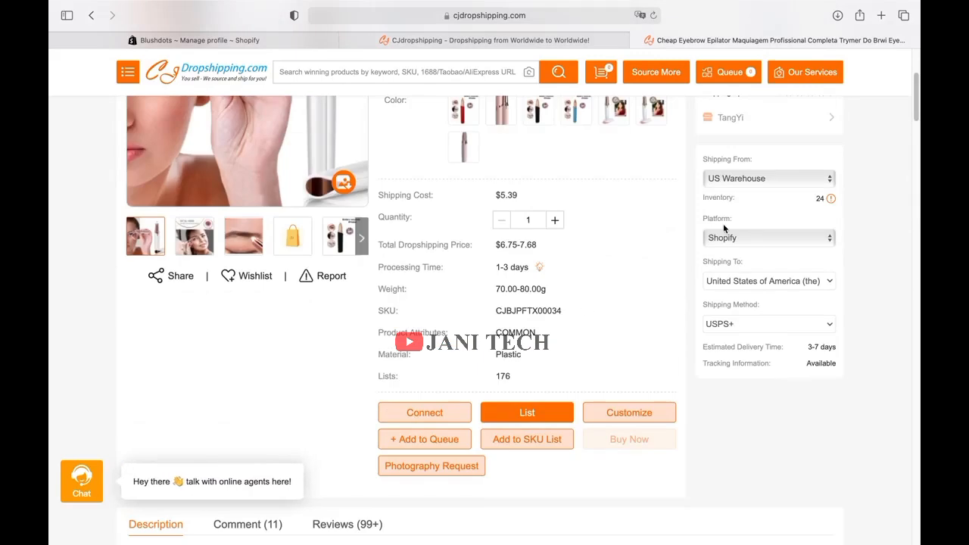
{"action": "scroll", "coordinate": [552, 333], "scroll_direction": "up", "scroll_amount": 1}
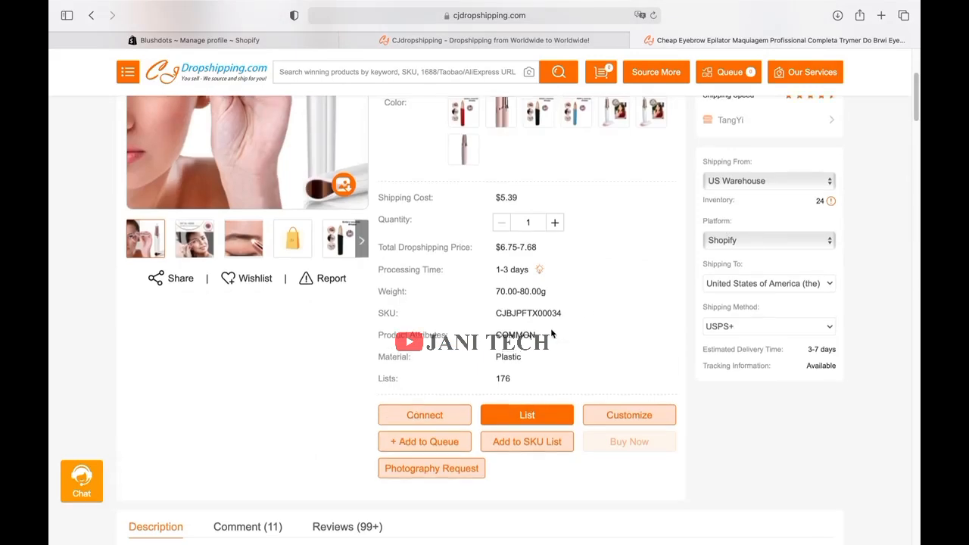
{"action": "scroll", "coordinate": [552, 329], "scroll_direction": "up", "scroll_amount": 1}
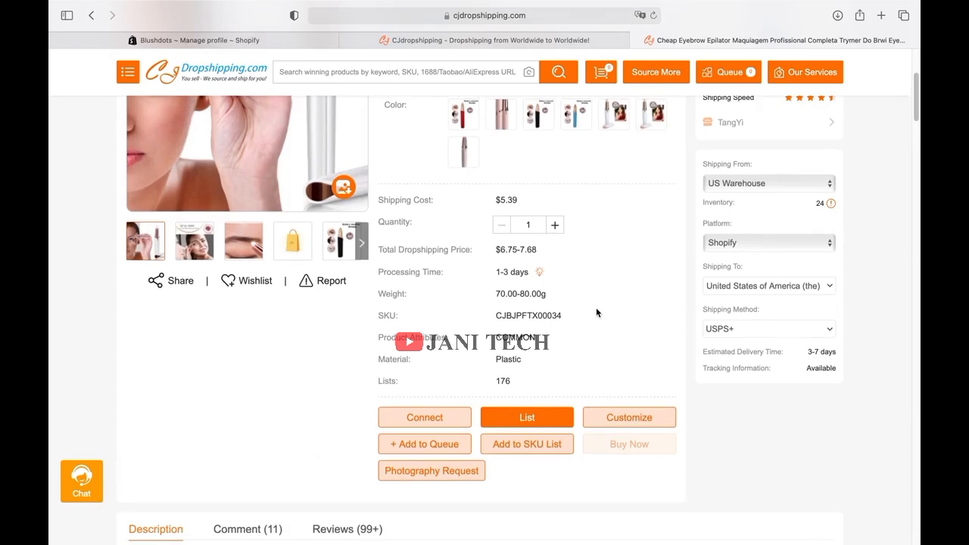
{"action": "left_click", "coordinate": [766, 336]}
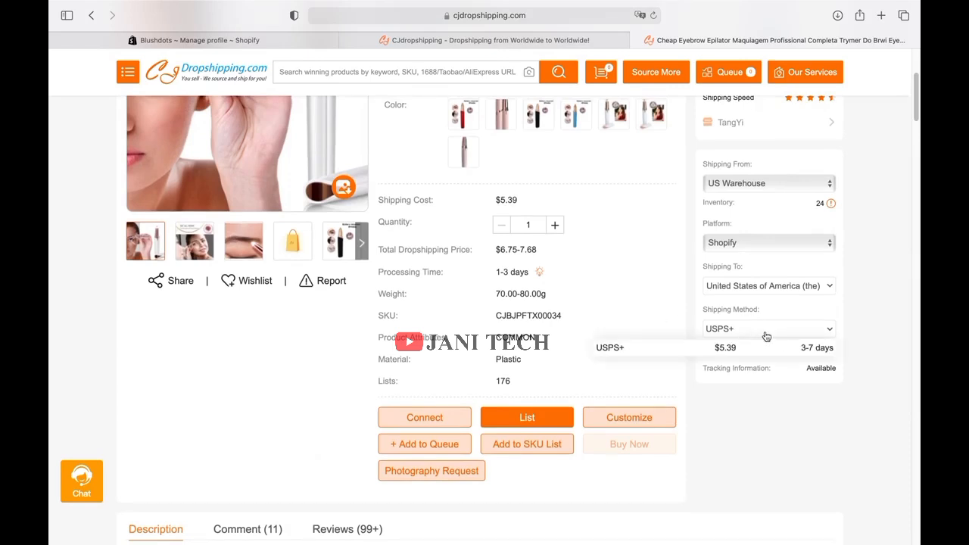
{"action": "left_click", "coordinate": [736, 348]}
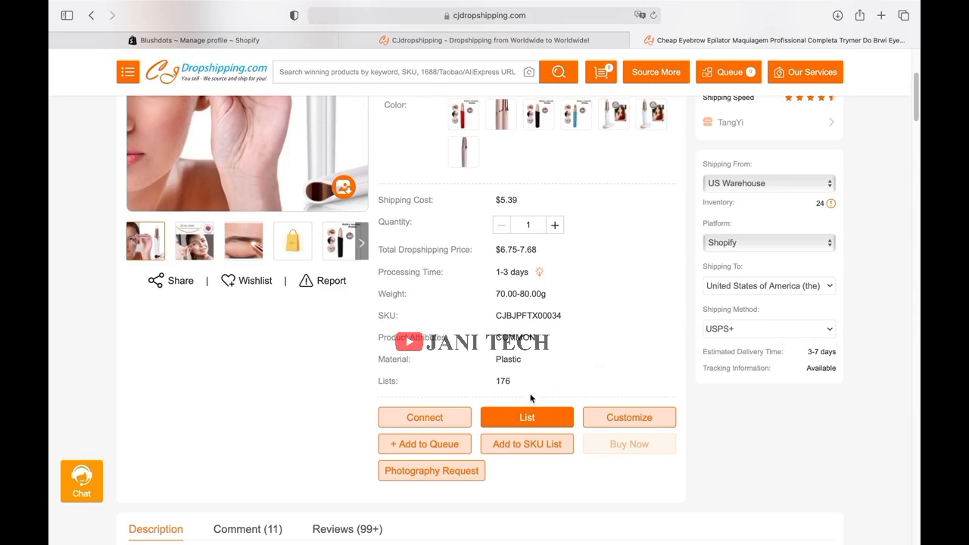
Start listing the epilator, sign in with the saved account e-mail and password, then close the listing unlisted.
{"action": "left_click", "coordinate": [532, 416]}
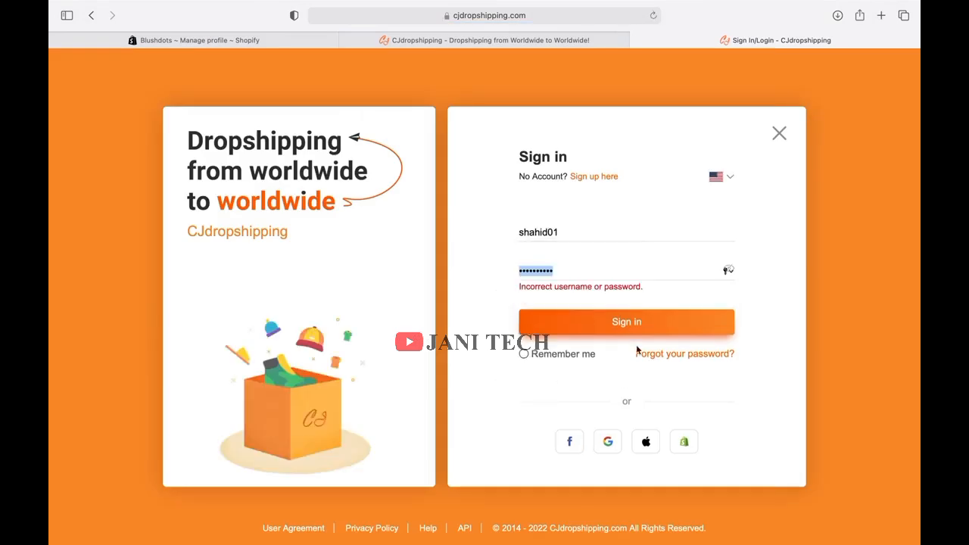
{"action": "left_click_drag", "start_coordinate": [592, 236], "coordinate": [477, 226]}
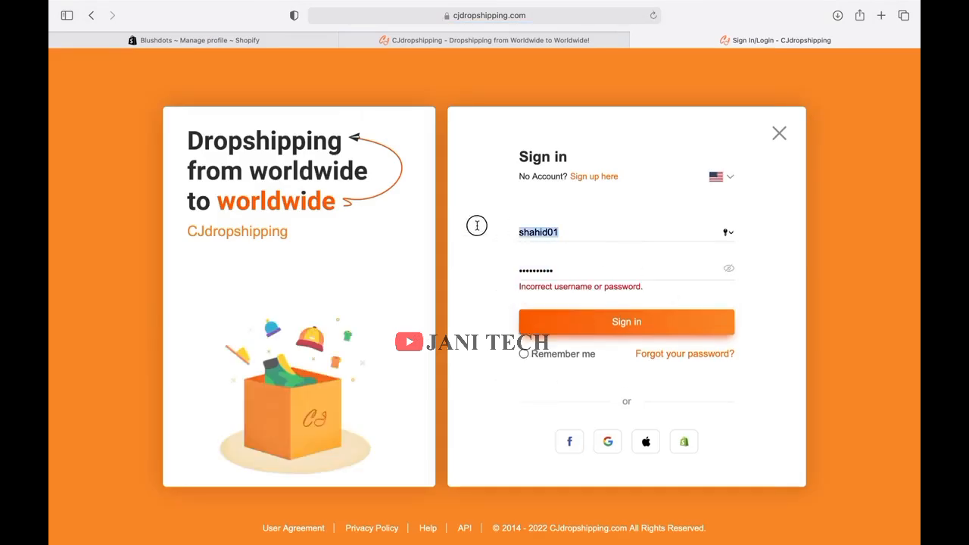
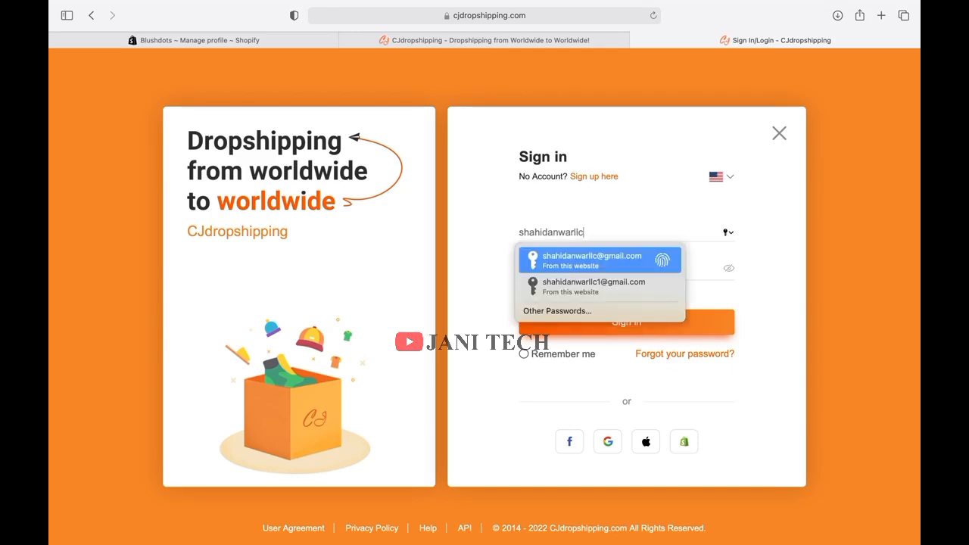
{"action": "key", "text": "Return"}
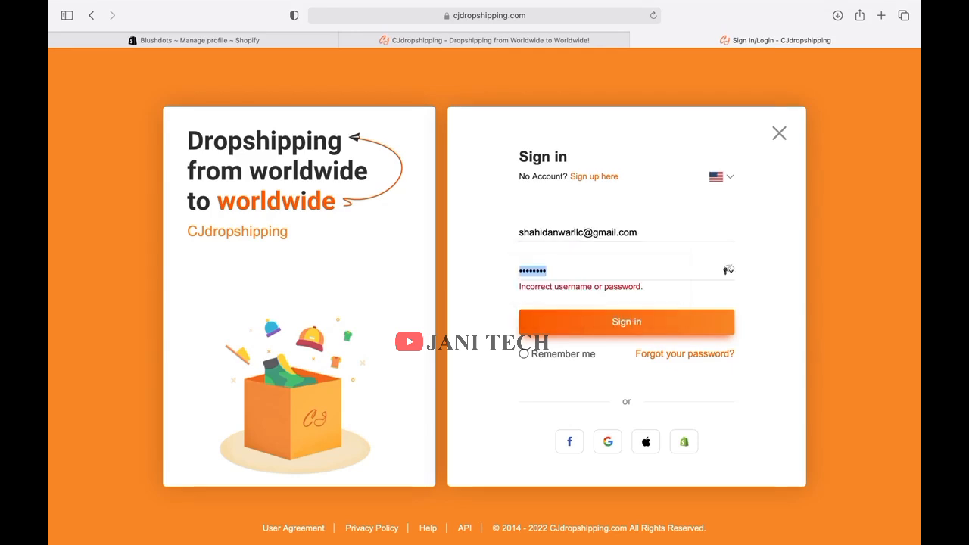
{"action": "left_click", "coordinate": [545, 321]}
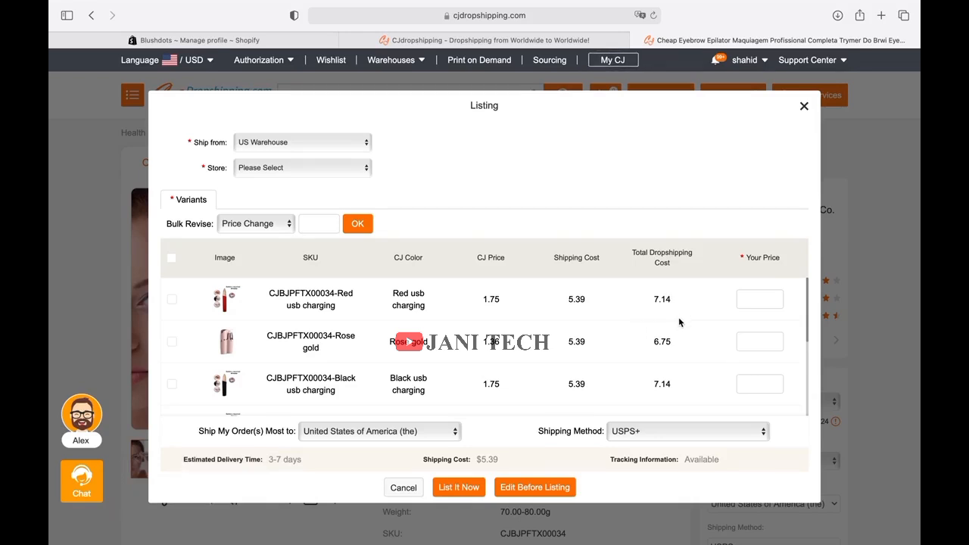
{"action": "left_click", "coordinate": [674, 431]}
{"action": "left_click", "coordinate": [675, 431]}
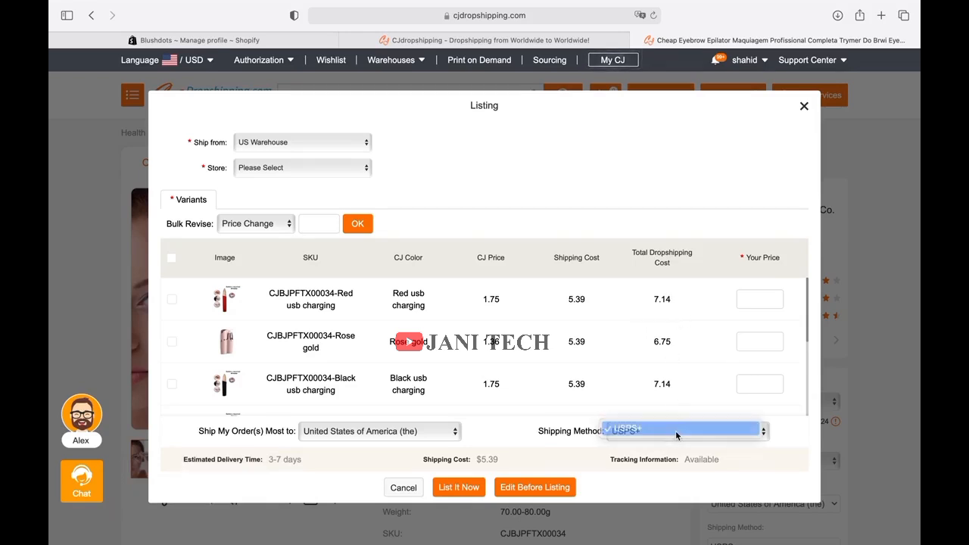
{"action": "left_click", "coordinate": [804, 106]}
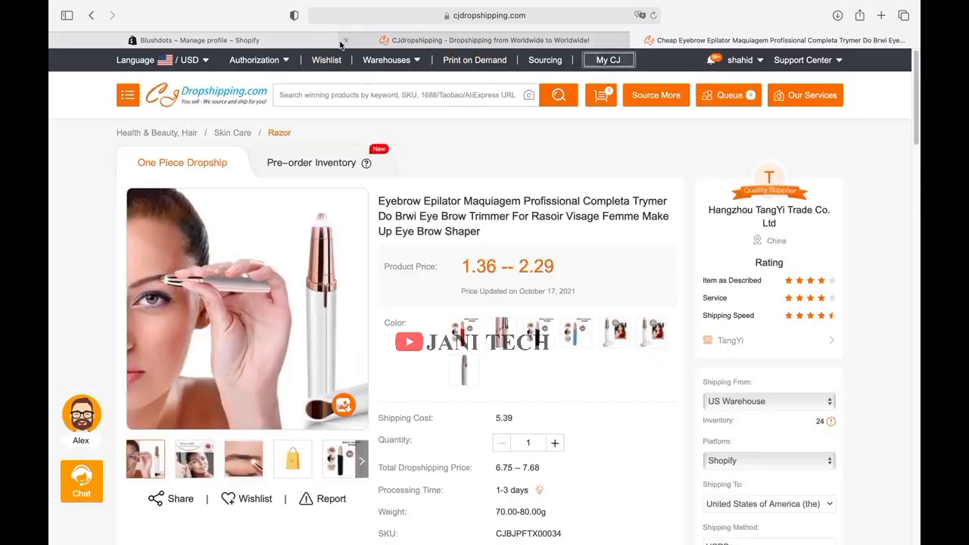
{"action": "left_click", "coordinate": [196, 41]}
{"action": "scroll", "coordinate": [325, 245], "scroll_direction": "down", "scroll_amount": 3}
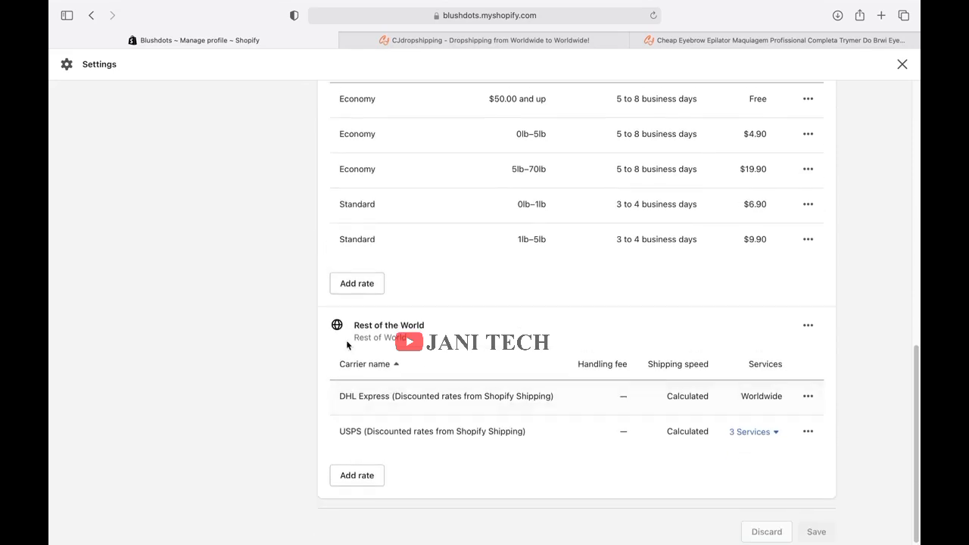
{"action": "left_click", "coordinate": [366, 476]}
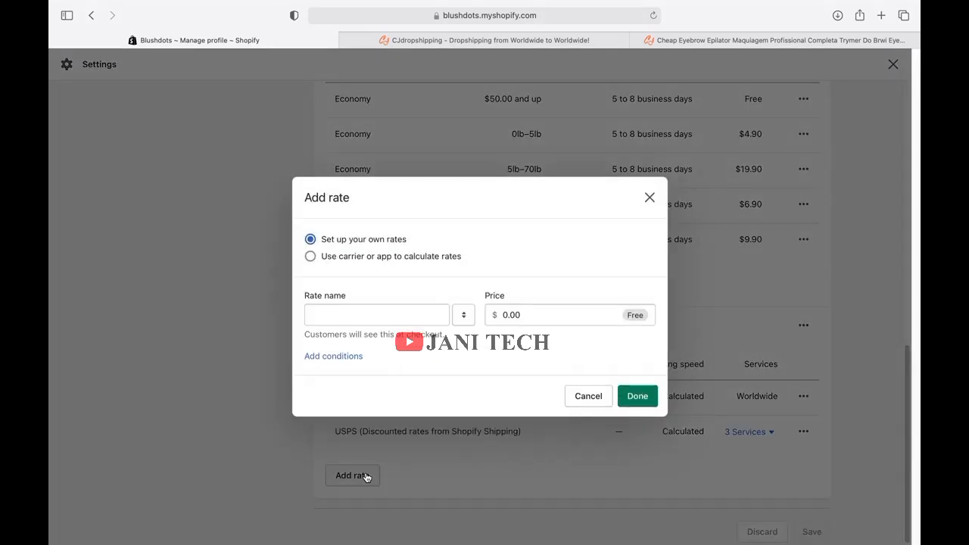
{"action": "left_click", "coordinate": [369, 259]}
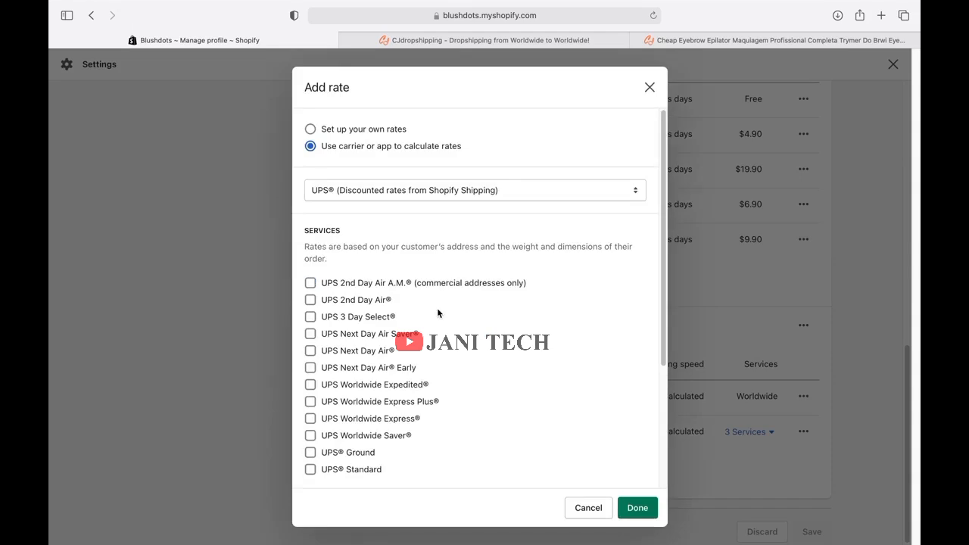
{"action": "left_click", "coordinate": [459, 189]}
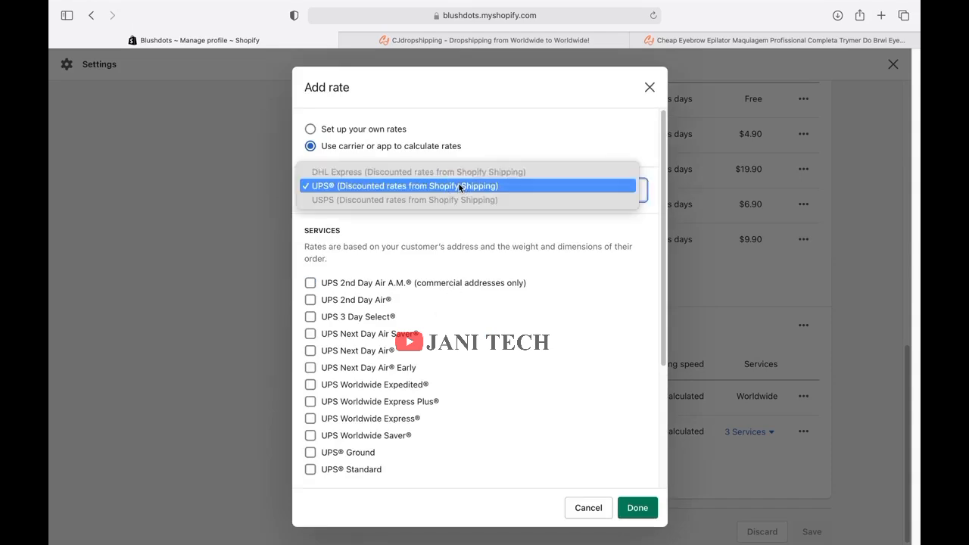
{"action": "left_click", "coordinate": [231, 213]}
{"action": "scroll", "coordinate": [360, 336], "scroll_direction": "down", "scroll_amount": 5}
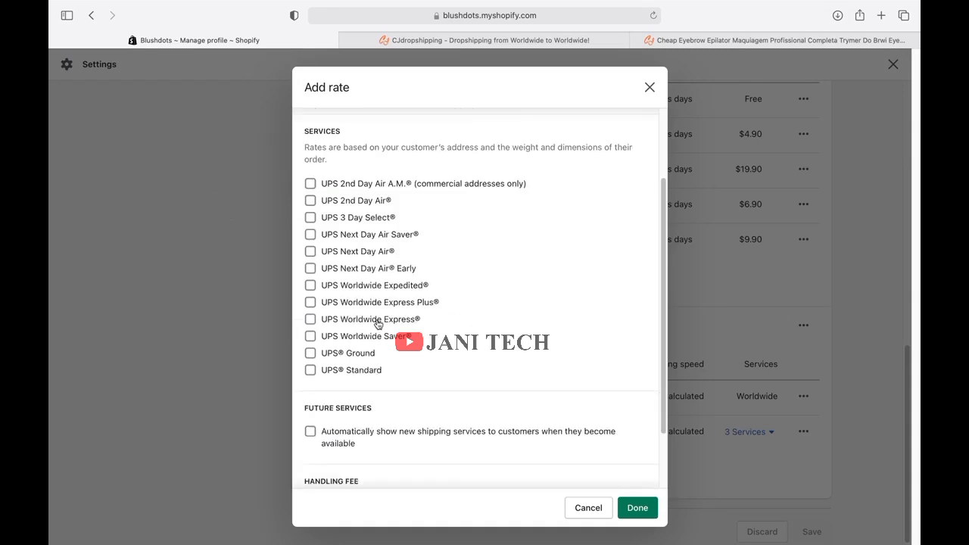
{"action": "scroll", "coordinate": [412, 320], "scroll_direction": "up", "scroll_amount": 5}
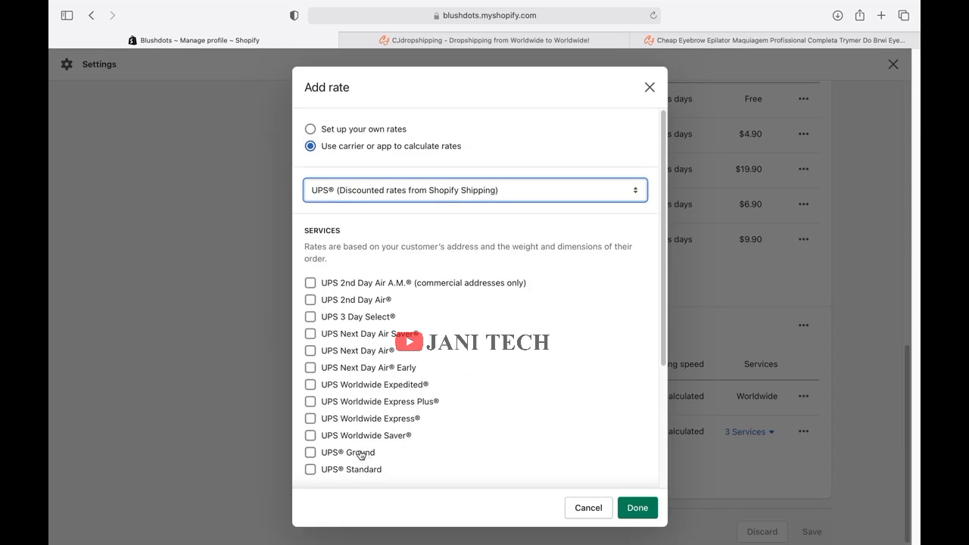
{"action": "left_click", "coordinate": [582, 511]}
{"action": "scroll", "coordinate": [519, 405], "scroll_direction": "up", "scroll_amount": 10}
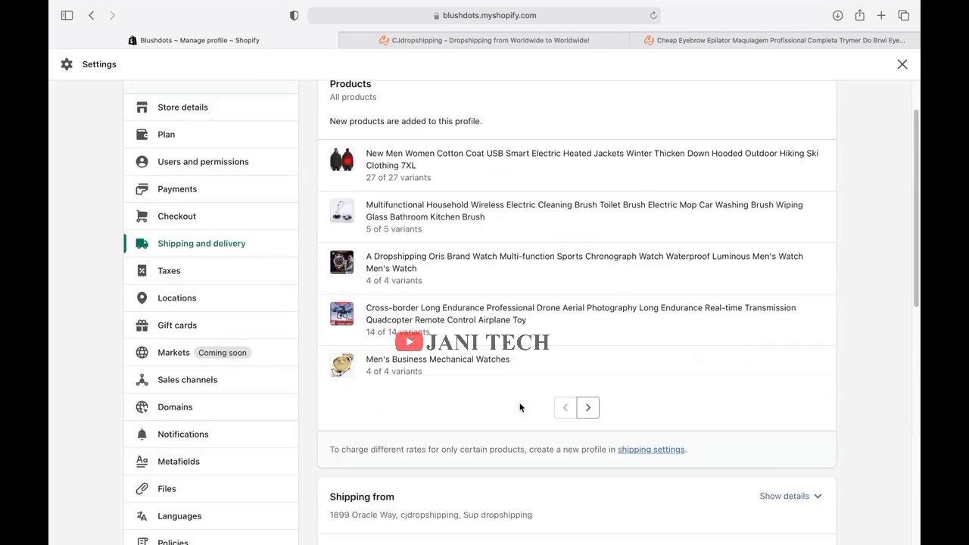
{"action": "scroll", "coordinate": [459, 342], "scroll_direction": "up", "scroll_amount": 2}
{"action": "scroll", "coordinate": [459, 342], "scroll_direction": "down", "scroll_amount": 10}
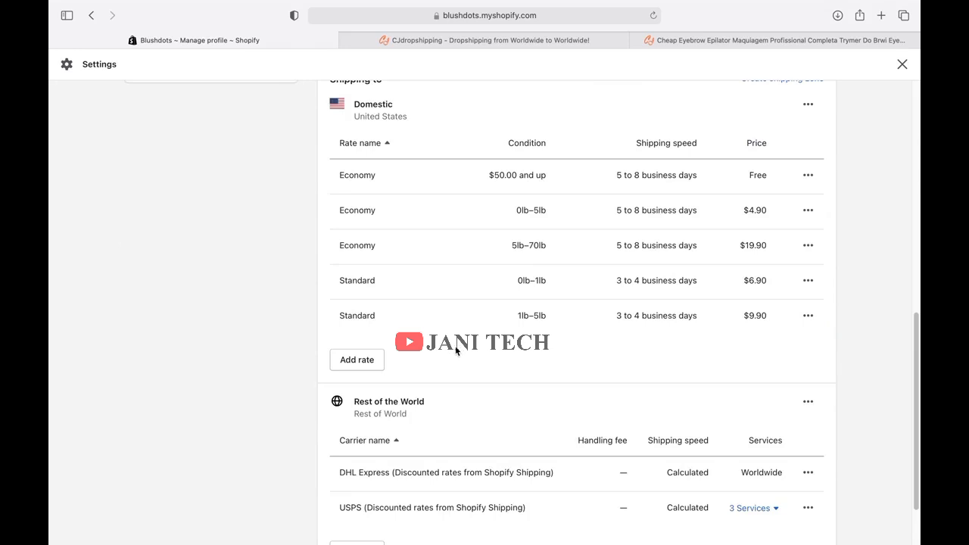
In the eyebrow epilator's CJdropshipping listing, set the red USB-charging variant's price to 20.
{"action": "left_click", "coordinate": [490, 43]}
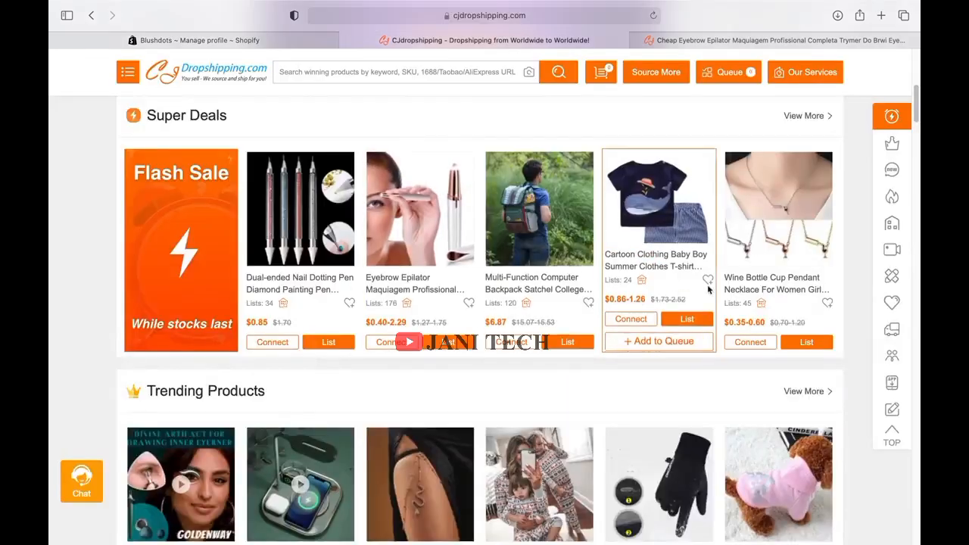
{"action": "scroll", "coordinate": [612, 372], "scroll_direction": "down", "scroll_amount": 5}
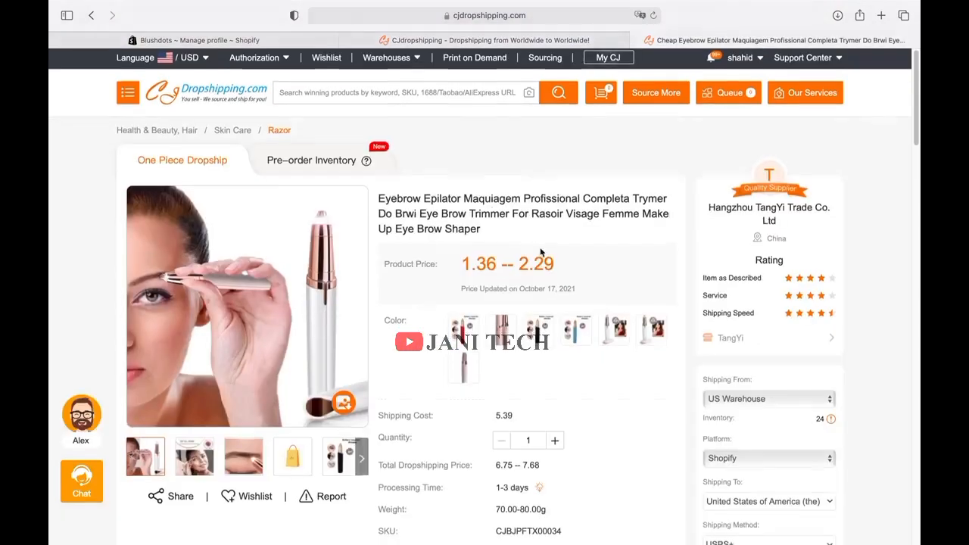
{"action": "scroll", "coordinate": [540, 247], "scroll_direction": "down", "scroll_amount": 10}
{"action": "left_click", "coordinate": [522, 167]}
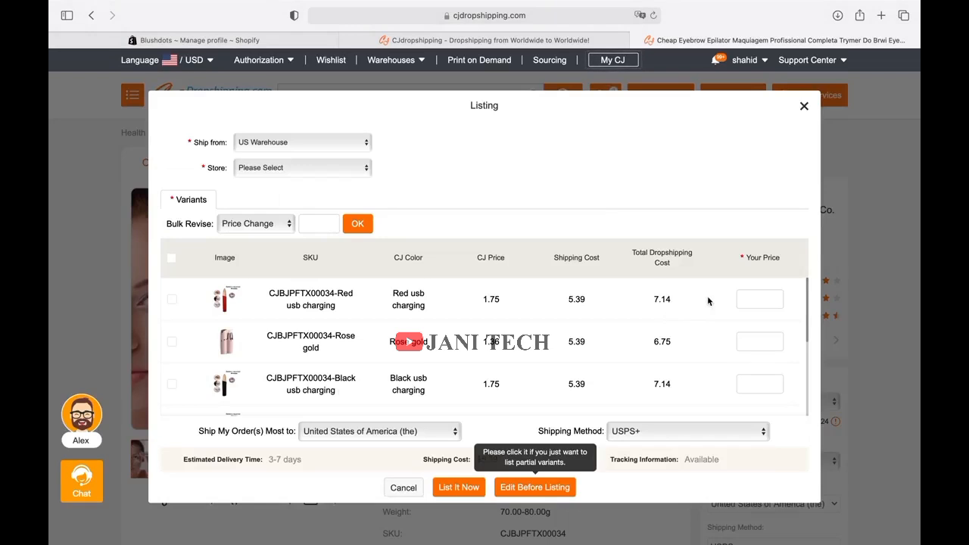
{"action": "left_click", "coordinate": [756, 299]}
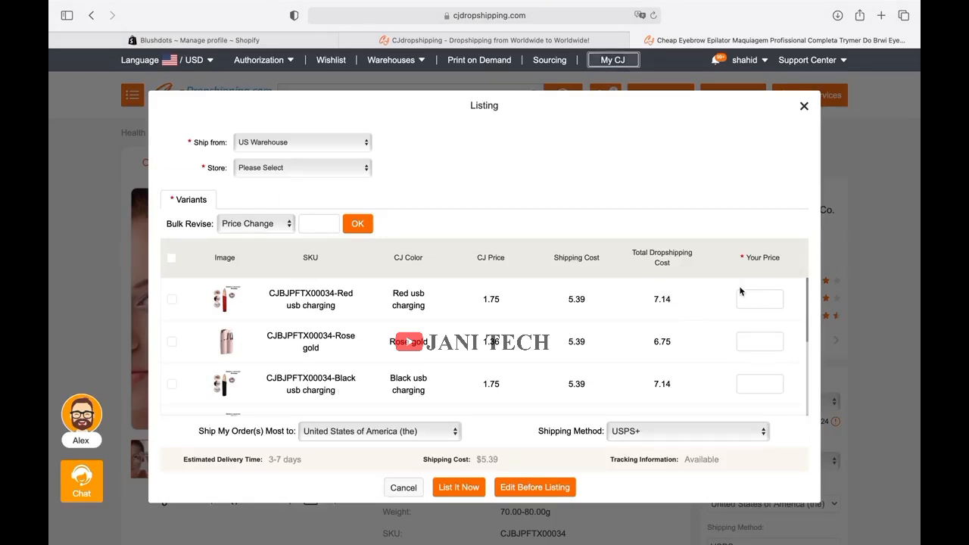
{"action": "type", "text": "20"}
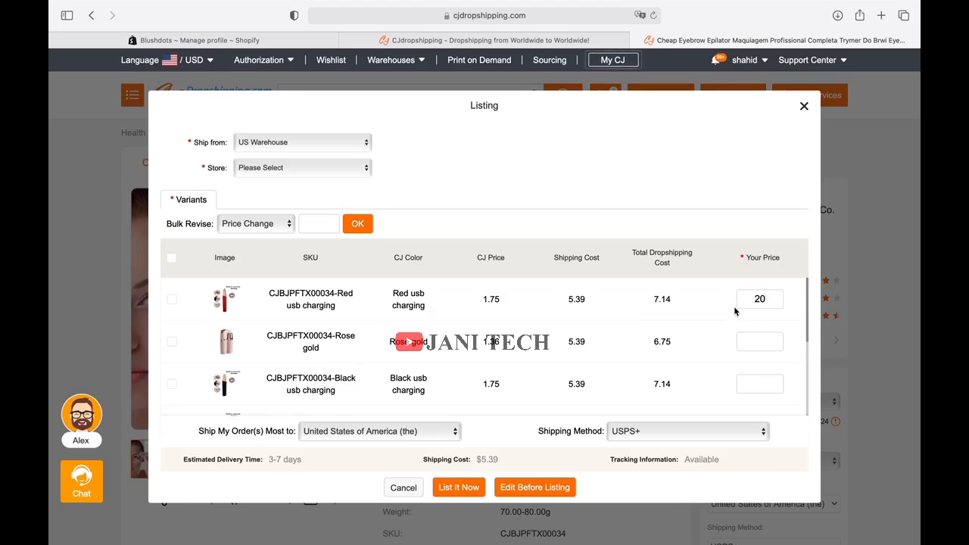
{"action": "left_click", "coordinate": [292, 41]}
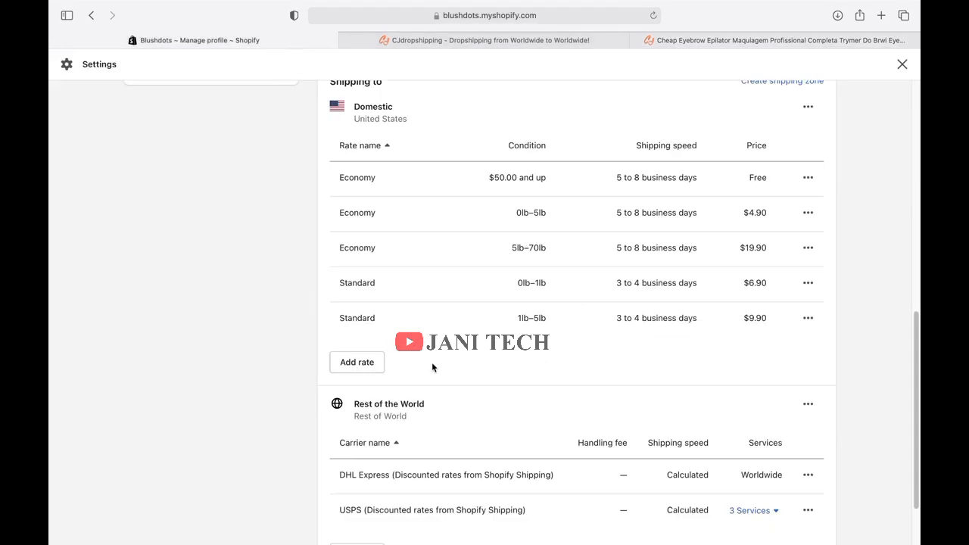
Draft a new Rest of the World rate named 'rest of the world' priced at 10.
{"action": "scroll", "coordinate": [431, 367], "scroll_direction": "down", "scroll_amount": 3}
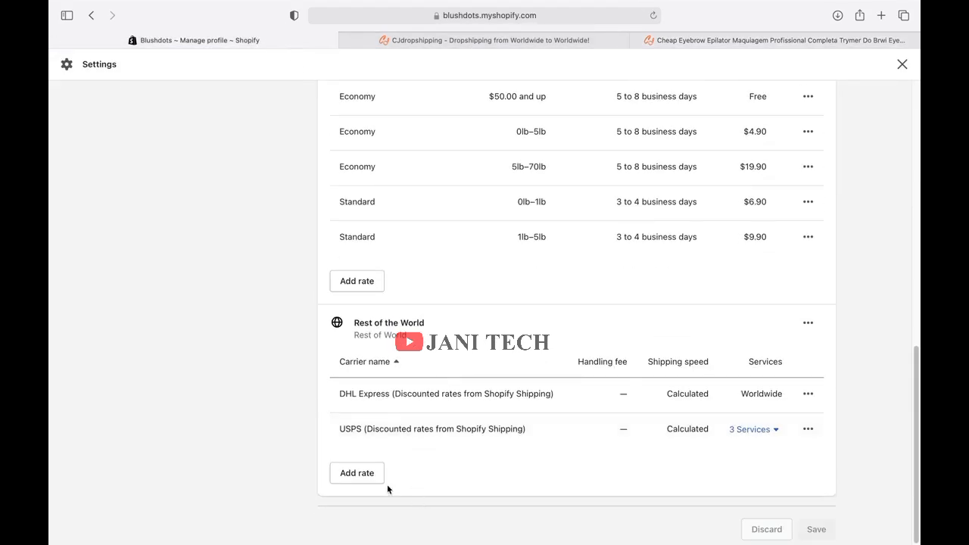
{"action": "left_click", "coordinate": [363, 471]}
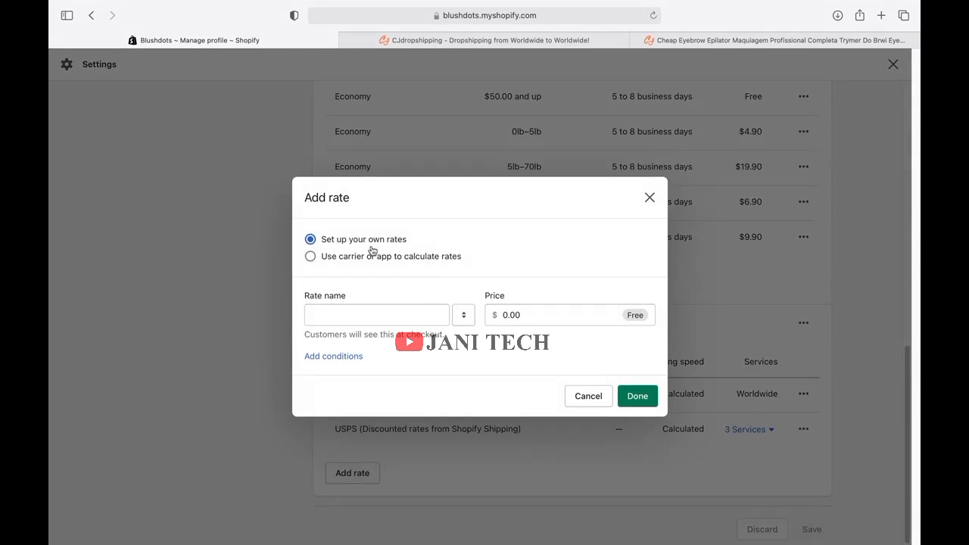
{"action": "left_click", "coordinate": [429, 321]}
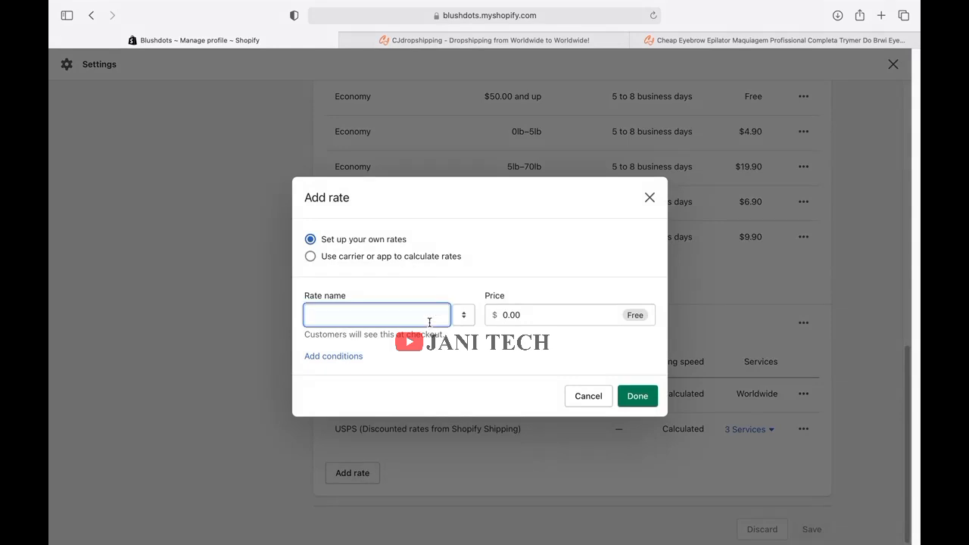
{"action": "type", "text": "rest "}
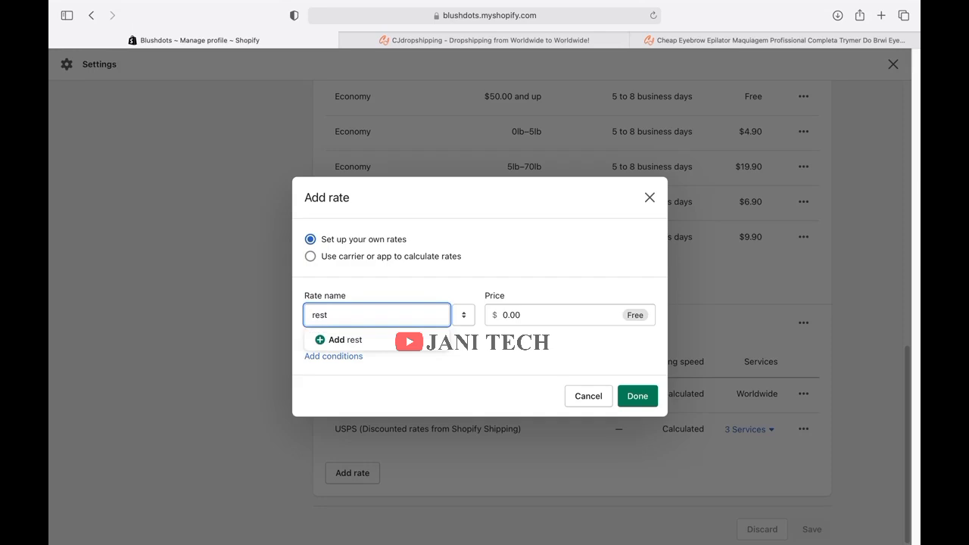
{"action": "type", "text": "of the world"}
{"action": "left_click", "coordinate": [566, 321]}
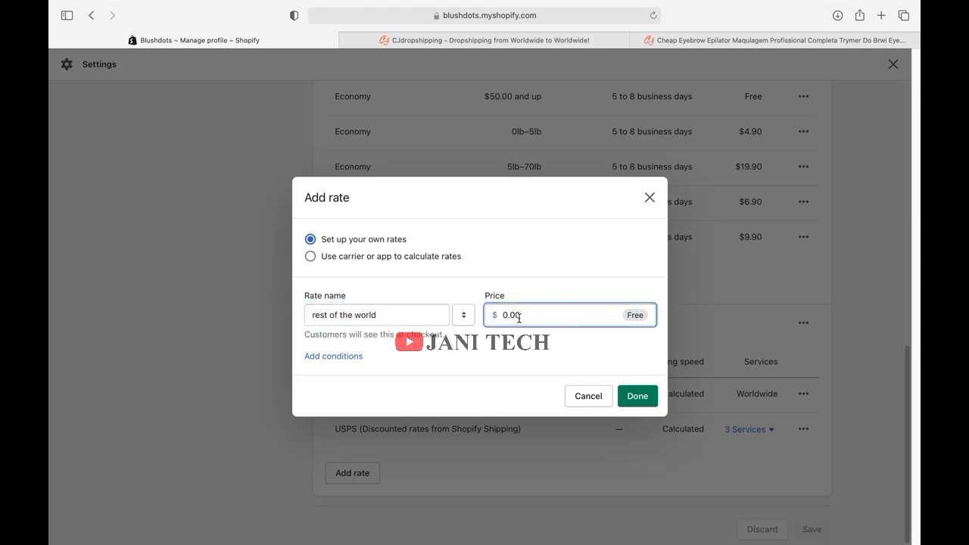
{"action": "left_click_drag", "start_coordinate": [517, 318], "coordinate": [489, 318]}
{"action": "type", "text": "10"}
Compare against the CJdropshipping listing, then cancel the new rate without saving.
{"action": "left_click", "coordinate": [719, 41]}
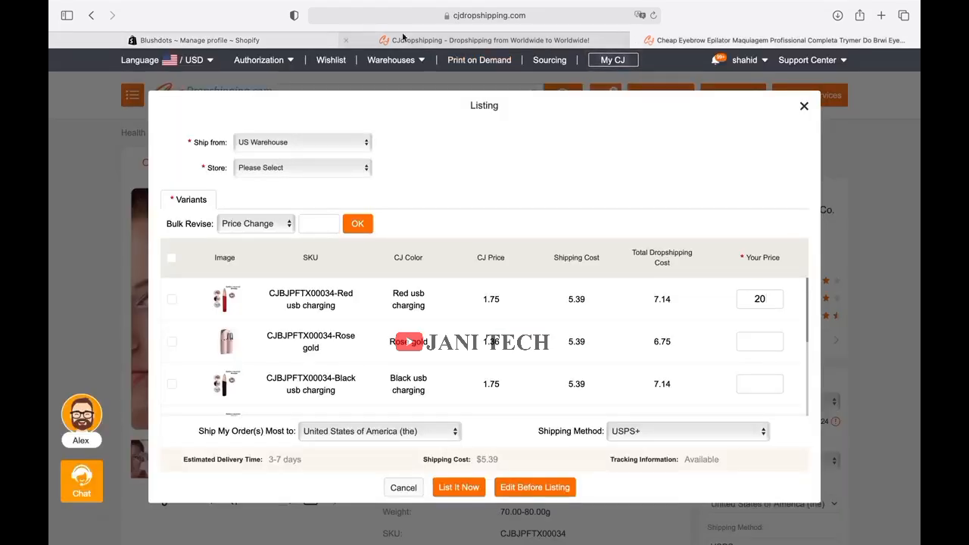
{"action": "left_click", "coordinate": [276, 36]}
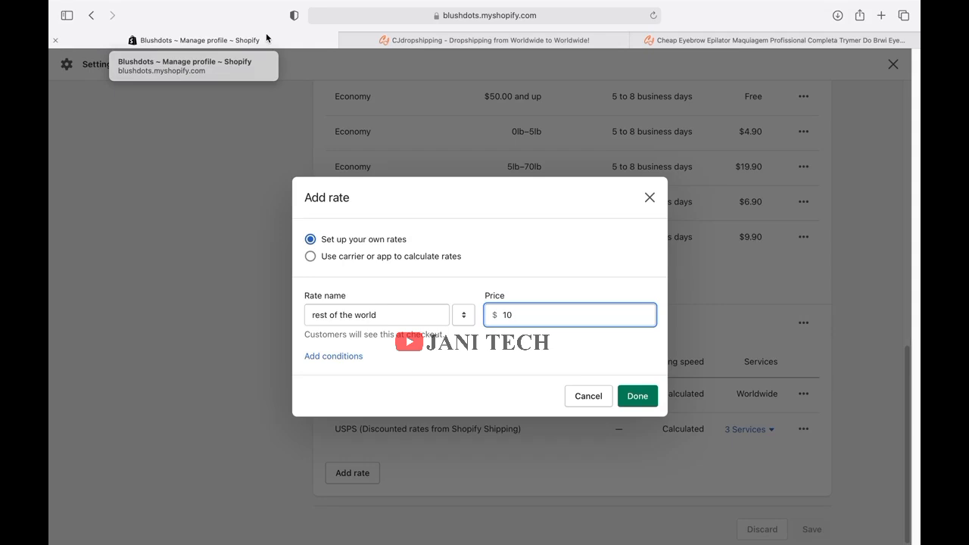
{"action": "left_click", "coordinate": [627, 54]}
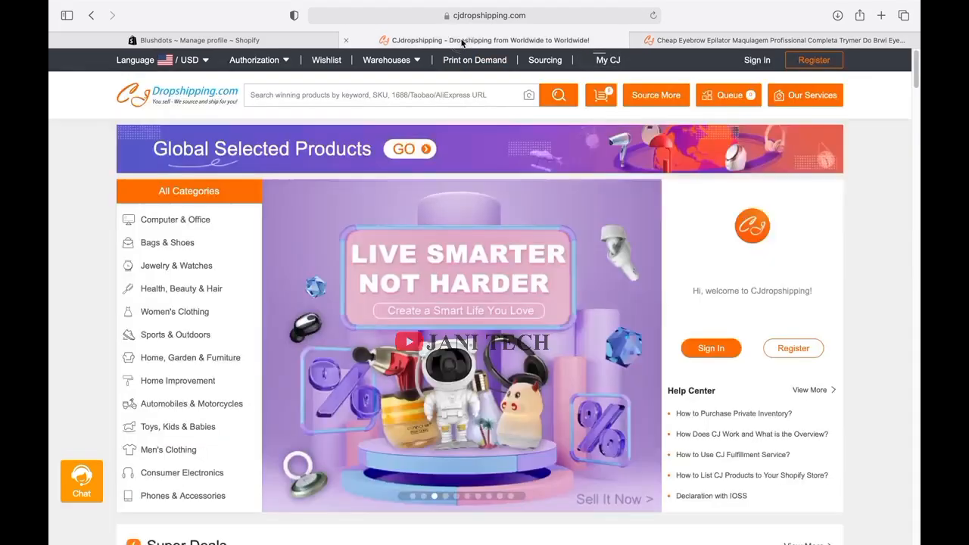
{"action": "left_click", "coordinate": [268, 38]}
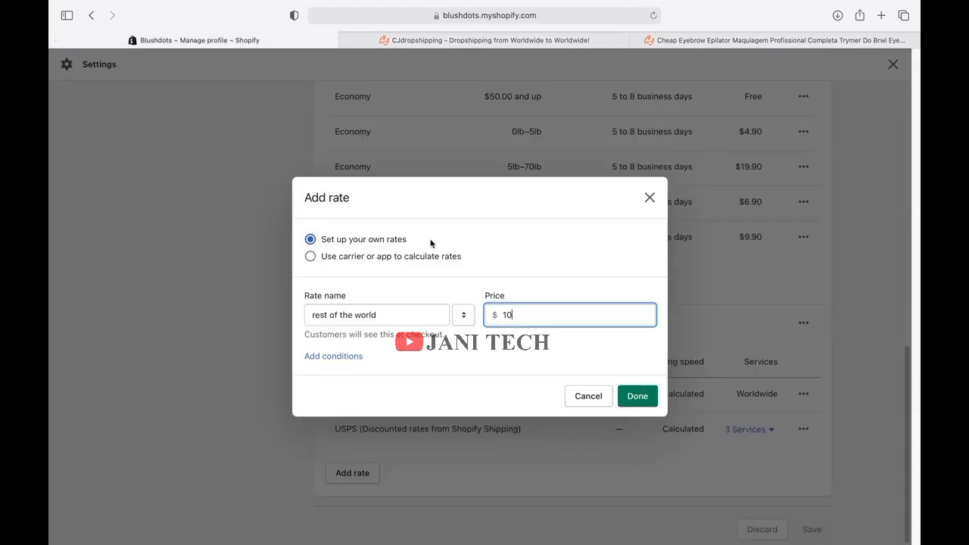
{"action": "left_click", "coordinate": [588, 398]}
Scroll through the shipping rates list in the CheapOhut collection admin.
{"action": "scroll", "coordinate": [548, 375], "scroll_direction": "up", "scroll_amount": 7}
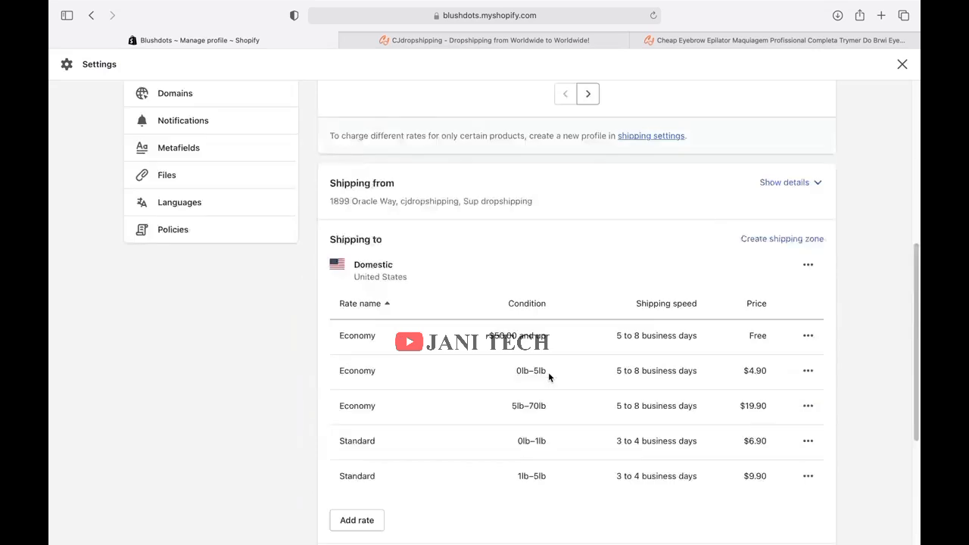
{"action": "scroll", "coordinate": [549, 375], "scroll_direction": "down", "scroll_amount": 3}
{"action": "scroll", "coordinate": [548, 376], "scroll_direction": "down", "scroll_amount": 4}
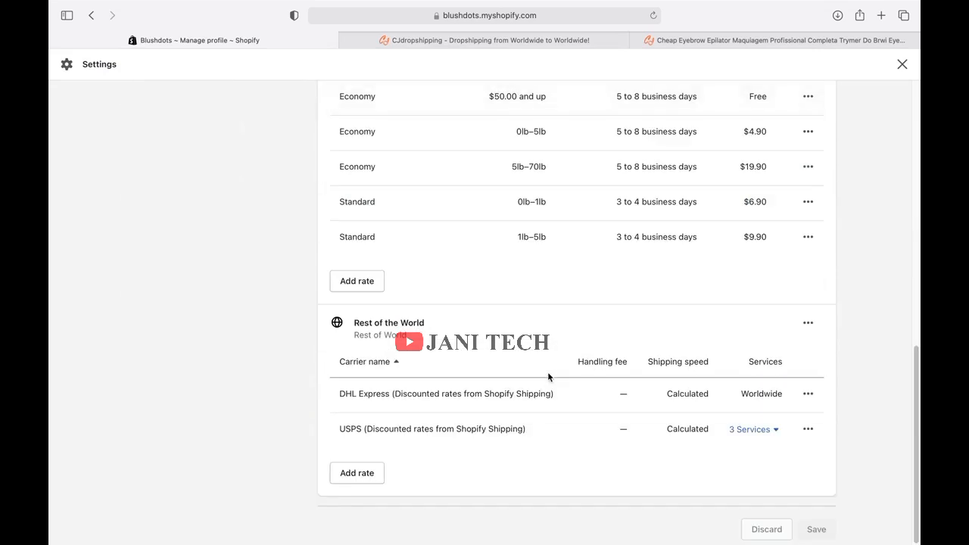
{"action": "scroll", "coordinate": [549, 377], "scroll_direction": "up", "scroll_amount": 6}
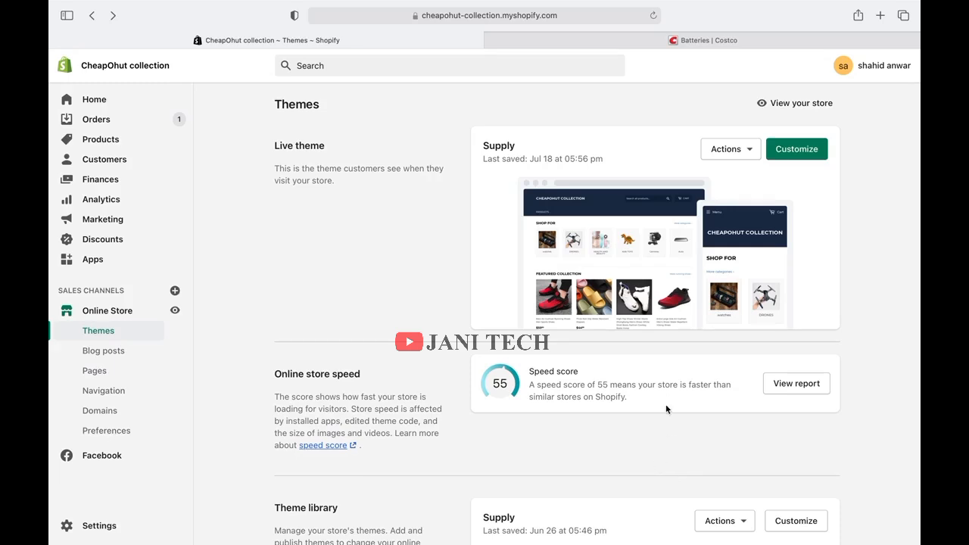
Open Settings > General and look over the store details and address.
{"action": "left_click", "coordinate": [105, 528]}
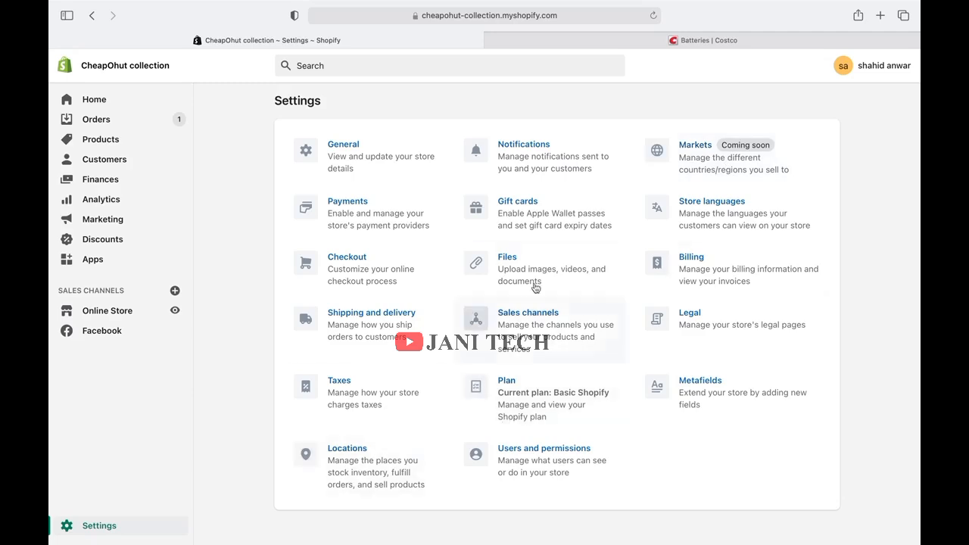
{"action": "left_click", "coordinate": [379, 141]}
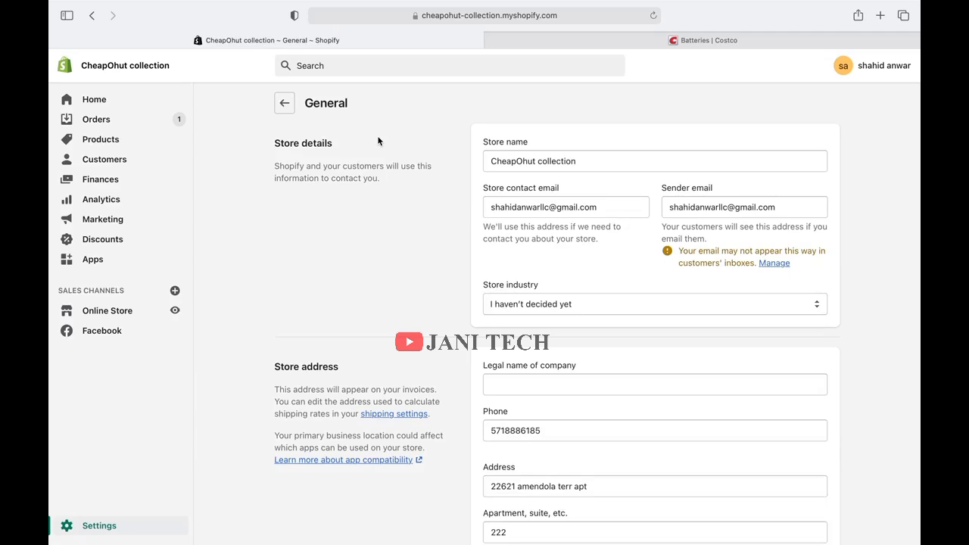
{"action": "scroll", "coordinate": [379, 141], "scroll_direction": "down", "scroll_amount": 5}
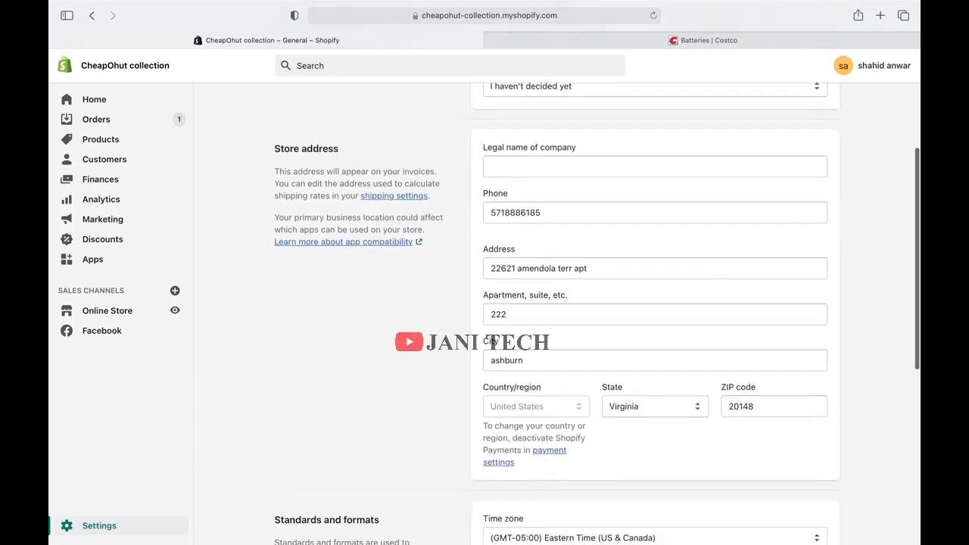
{"action": "scroll", "coordinate": [599, 313], "scroll_direction": "up", "scroll_amount": 5}
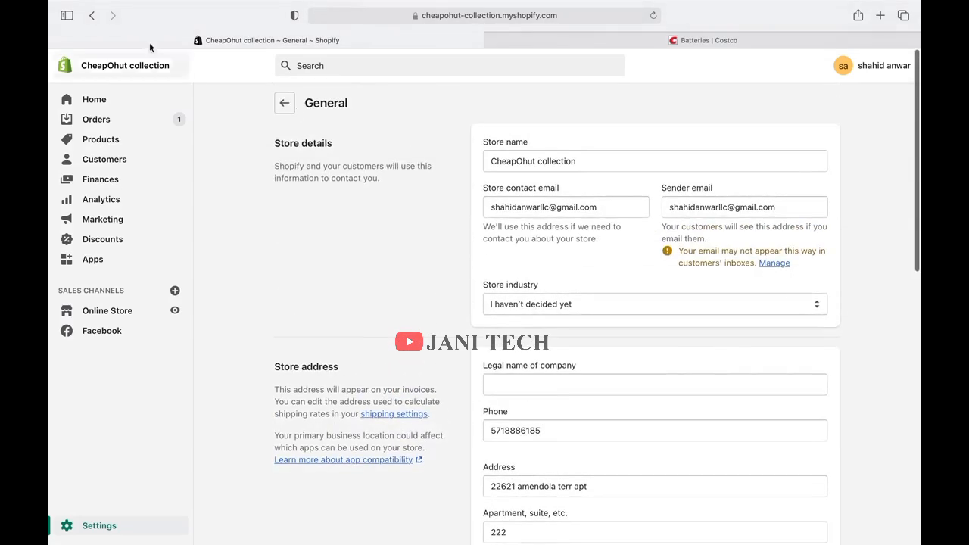
Review Shopify Payments, PayPal Express Checkout, Amazon Pay and manual payment options under Payments.
{"action": "mouse_move", "coordinate": [49, 5]}
{"action": "left_click", "coordinate": [138, 31]}
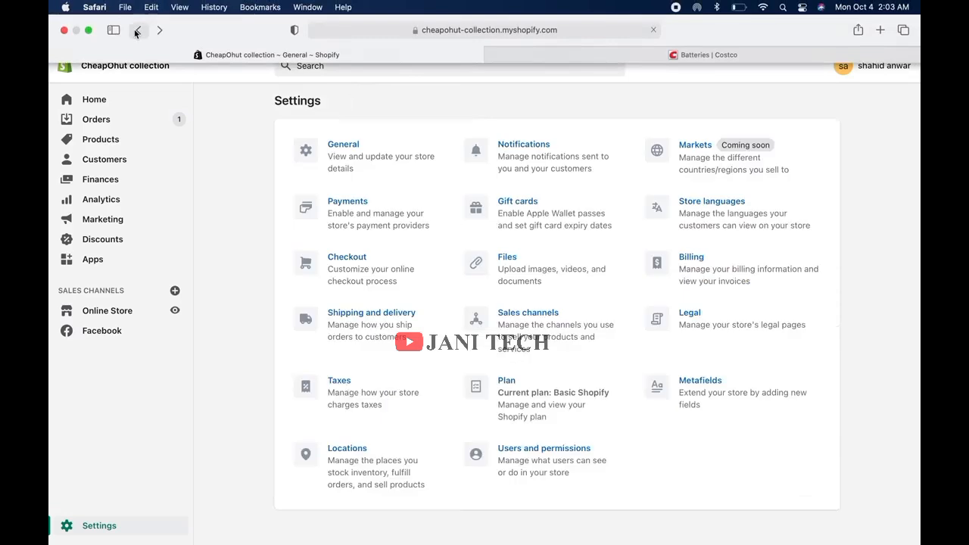
{"action": "left_click", "coordinate": [338, 214]}
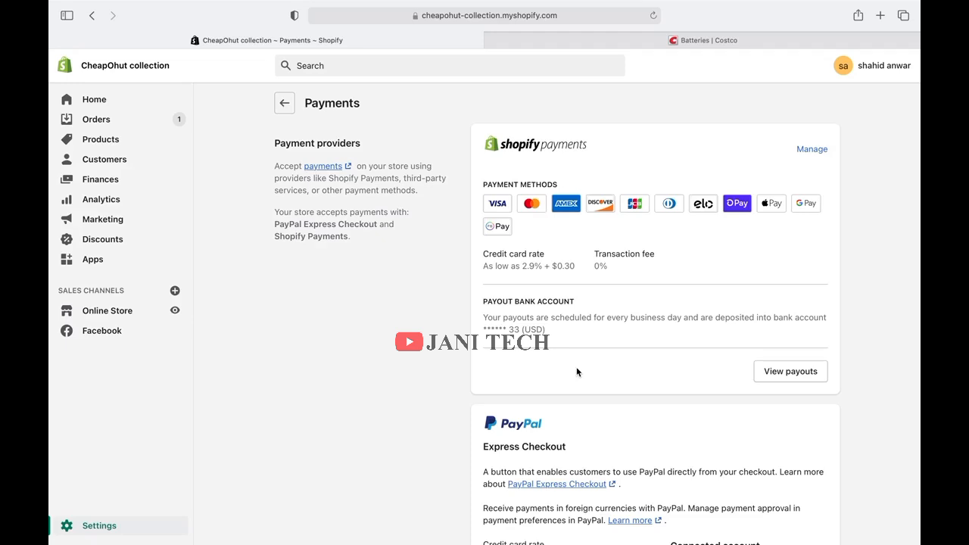
{"action": "scroll", "coordinate": [576, 366], "scroll_direction": "down", "scroll_amount": 5}
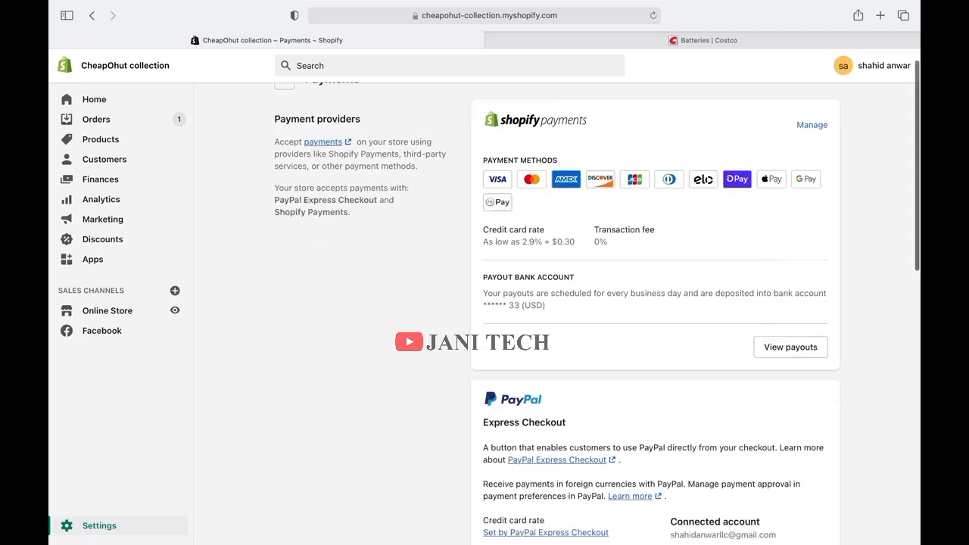
{"action": "scroll", "coordinate": [655, 314], "scroll_direction": "down", "scroll_amount": 1}
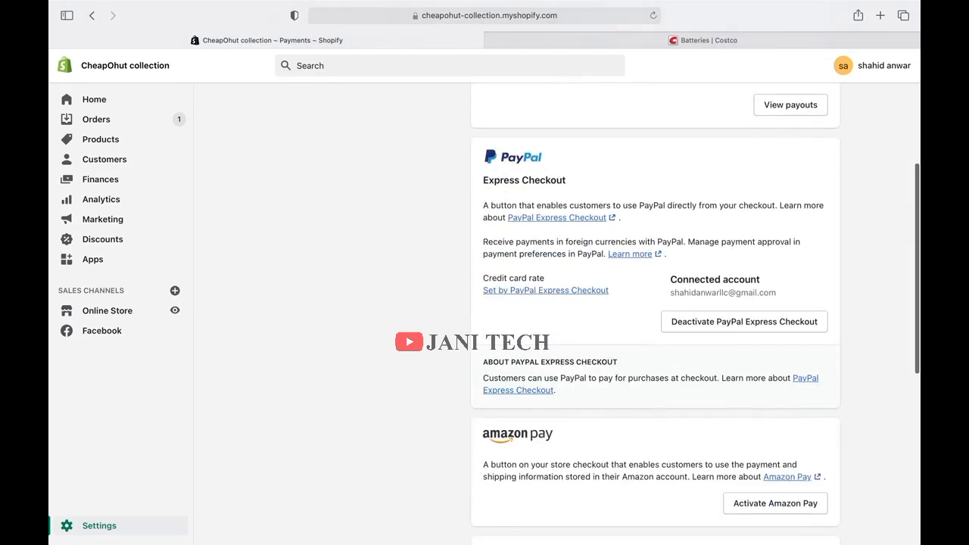
{"action": "scroll", "coordinate": [655, 310], "scroll_direction": "down", "scroll_amount": 3}
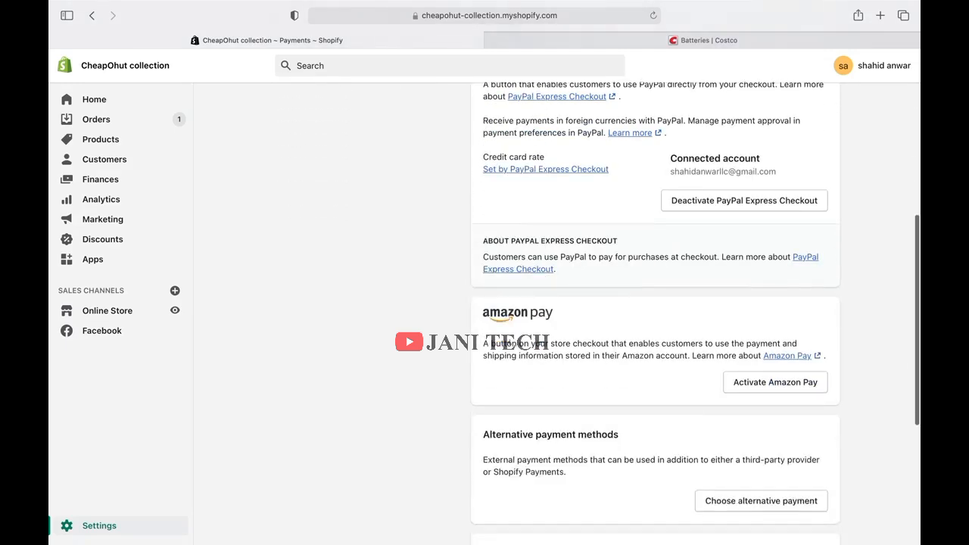
{"action": "scroll", "coordinate": [655, 311], "scroll_direction": "down", "scroll_amount": 4}
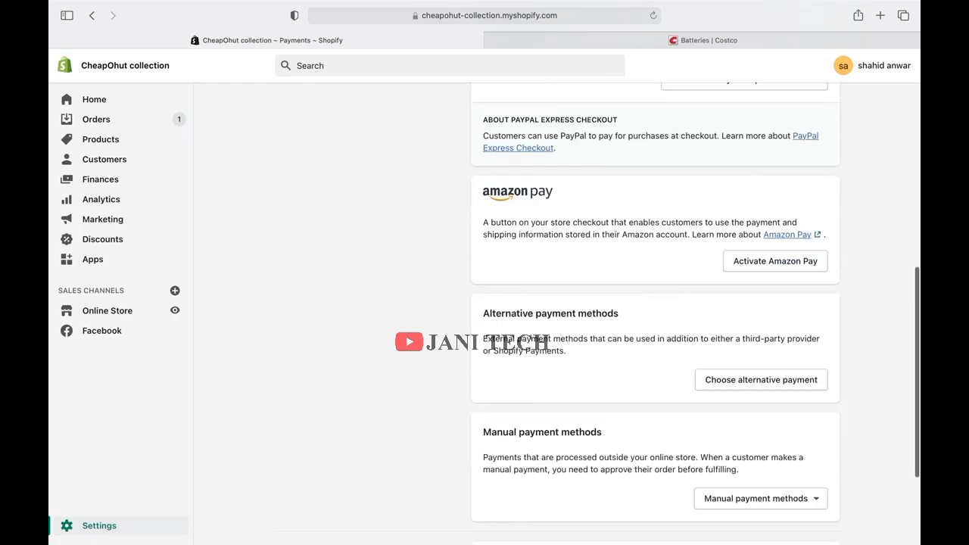
{"action": "scroll", "coordinate": [655, 310], "scroll_direction": "down", "scroll_amount": 4}
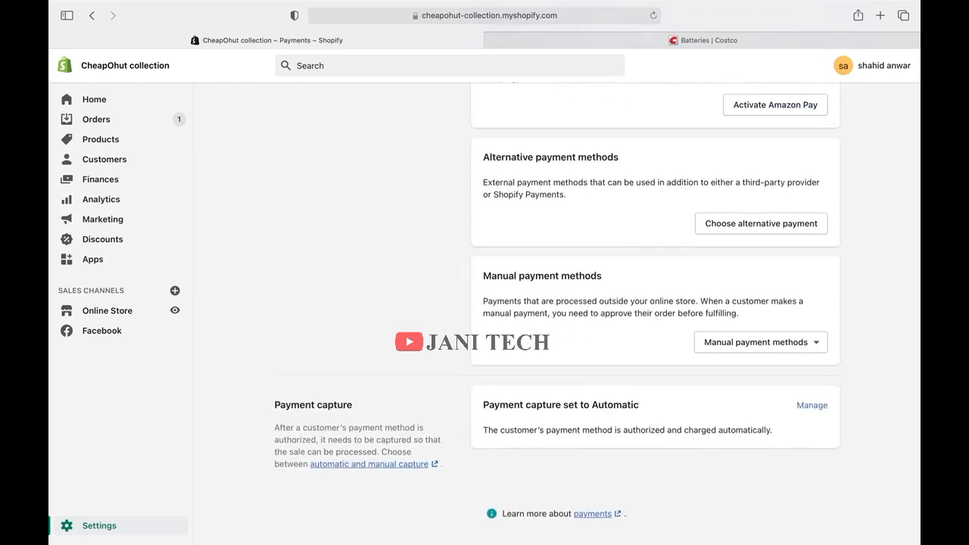
{"action": "scroll", "coordinate": [656, 311], "scroll_direction": "up", "scroll_amount": 12}
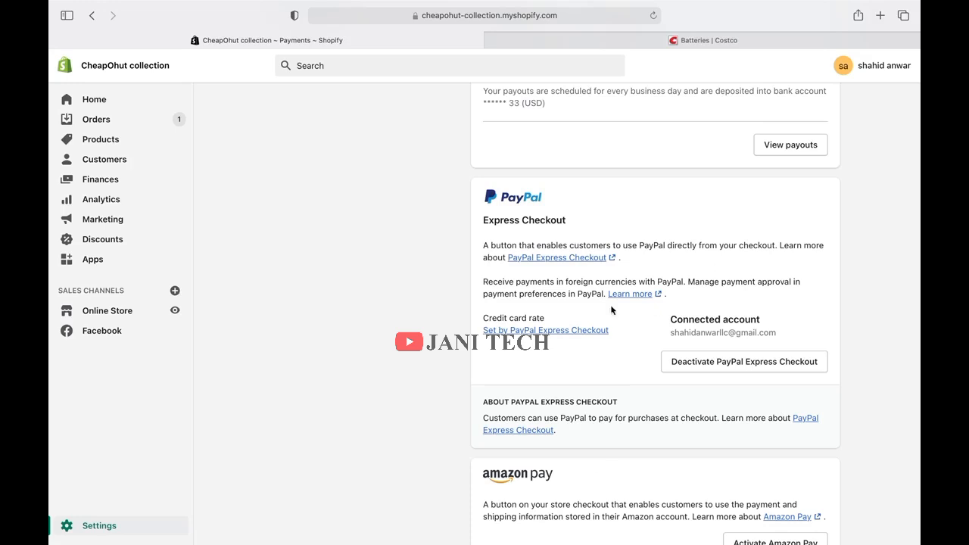
{"action": "scroll", "coordinate": [655, 310], "scroll_direction": "down", "scroll_amount": 5}
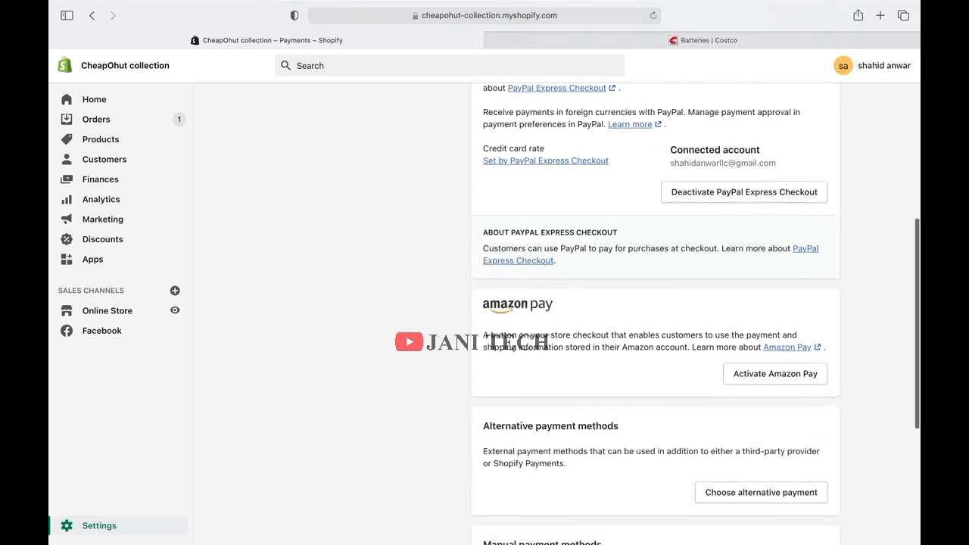
{"action": "scroll", "coordinate": [655, 311], "scroll_direction": "up", "scroll_amount": 1}
{"action": "scroll", "coordinate": [656, 311], "scroll_direction": "up", "scroll_amount": 10}
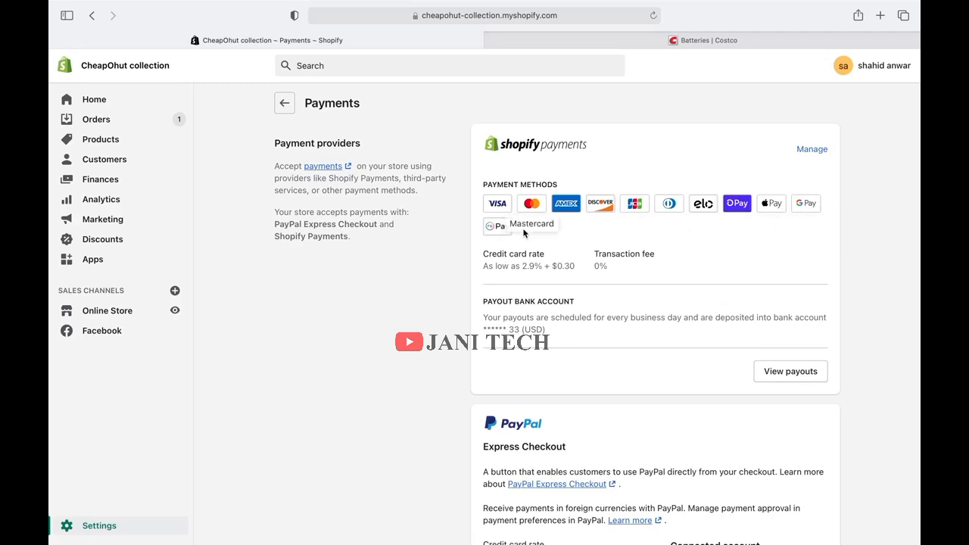
Review the Shopify Payments card brands, fraud prevention, test mode and payout schedule.
{"action": "left_click", "coordinate": [811, 149]}
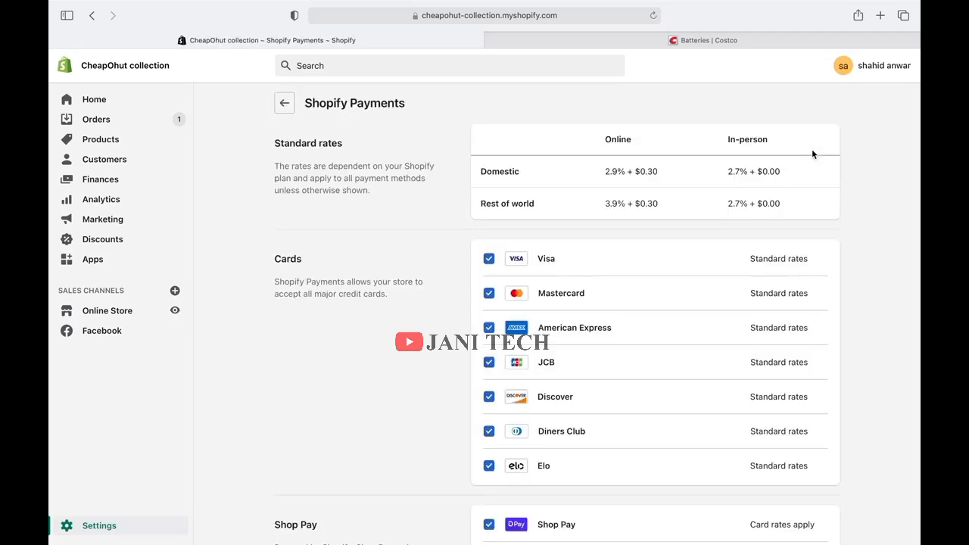
{"action": "scroll", "coordinate": [812, 150], "scroll_direction": "down", "scroll_amount": 5}
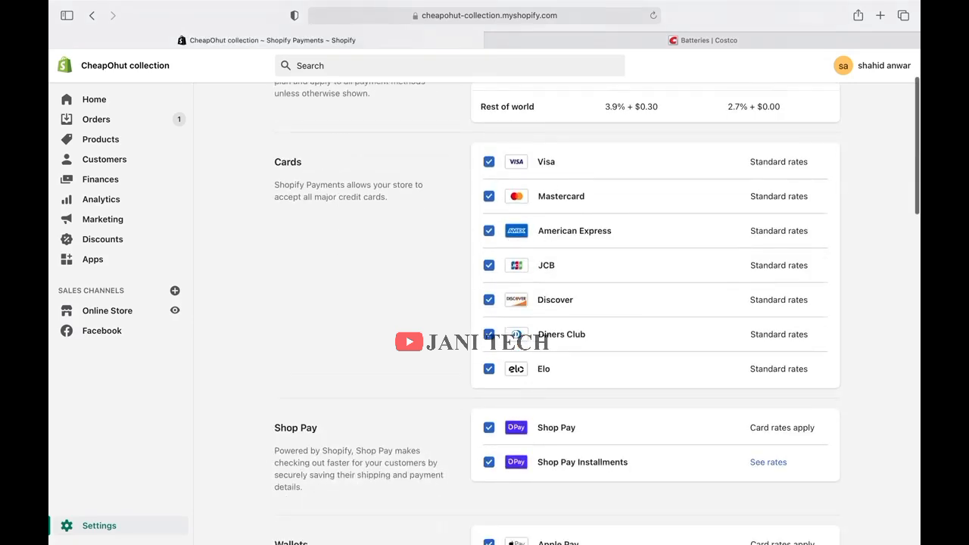
{"action": "scroll", "coordinate": [597, 299], "scroll_direction": "down", "scroll_amount": 4}
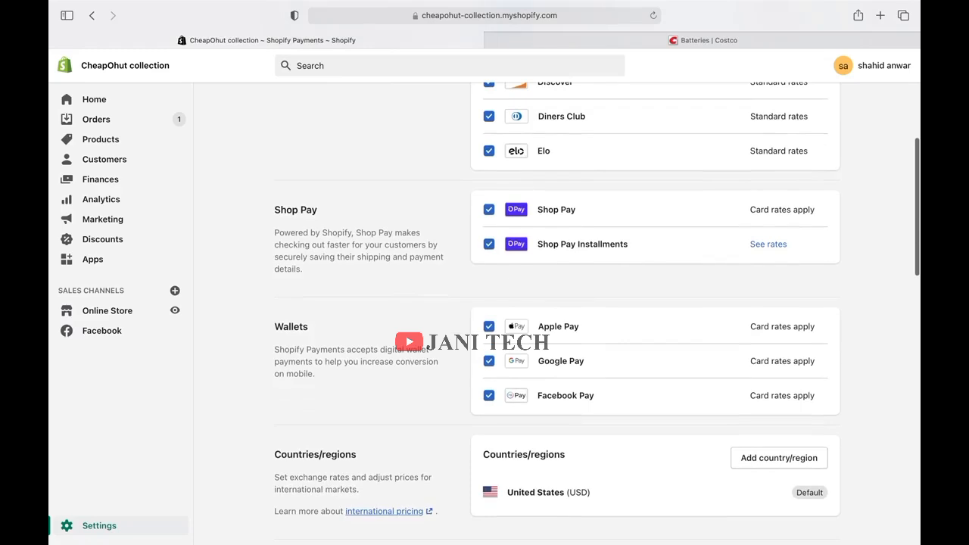
{"action": "scroll", "coordinate": [596, 314], "scroll_direction": "down", "scroll_amount": 4}
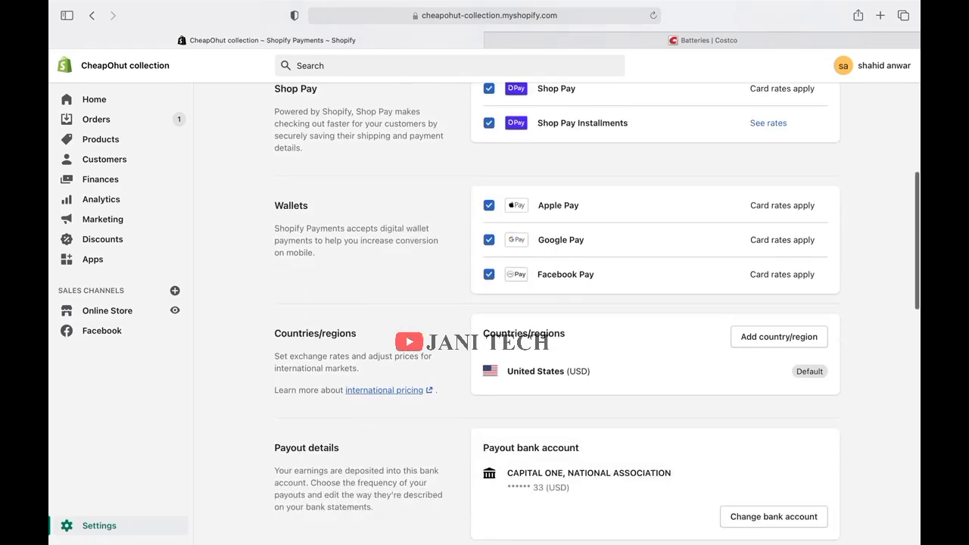
{"action": "scroll", "coordinate": [597, 313], "scroll_direction": "down", "scroll_amount": 3}
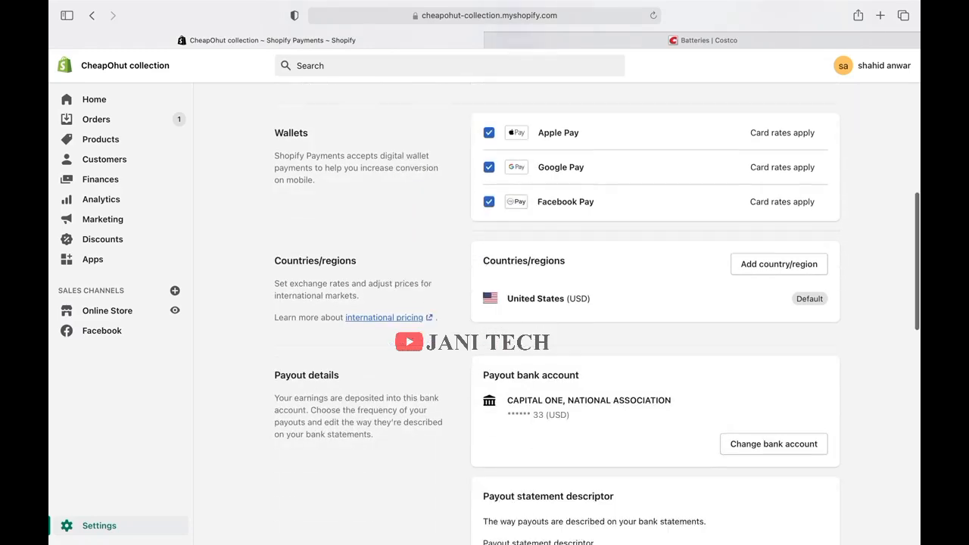
{"action": "scroll", "coordinate": [755, 211], "scroll_direction": "down", "scroll_amount": 3}
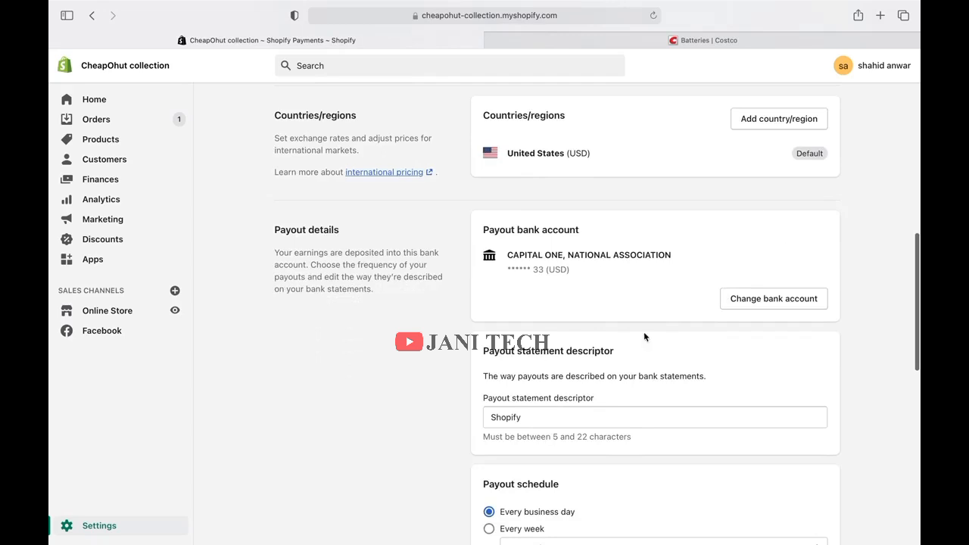
{"action": "scroll", "coordinate": [559, 280], "scroll_direction": "down", "scroll_amount": 5}
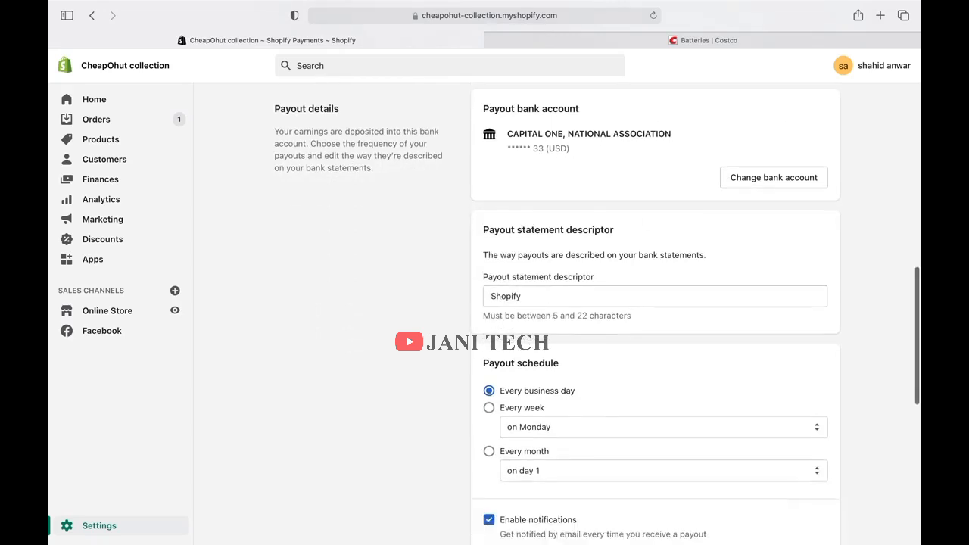
{"action": "scroll", "coordinate": [560, 314], "scroll_direction": "down", "scroll_amount": 4}
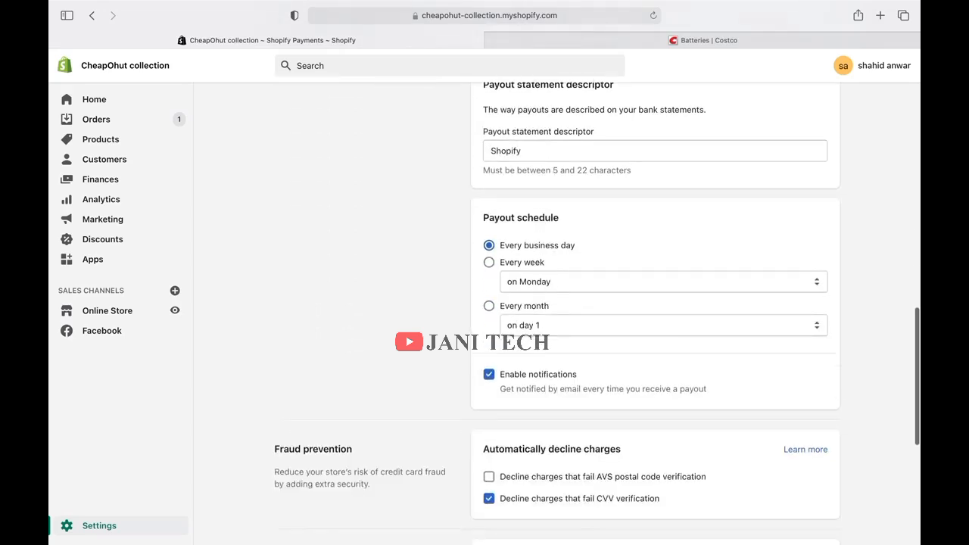
{"action": "scroll", "coordinate": [560, 314], "scroll_direction": "down", "scroll_amount": 5}
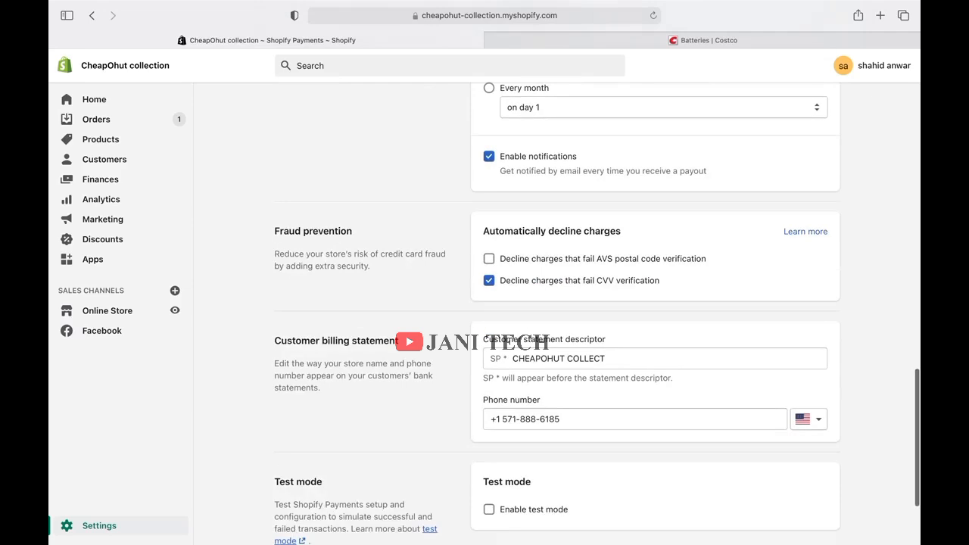
{"action": "scroll", "coordinate": [559, 314], "scroll_direction": "down", "scroll_amount": 3}
Scroll back up the Shopify Payments page and return to the Payments overview.
{"action": "scroll", "coordinate": [560, 315], "scroll_direction": "up", "scroll_amount": 3}
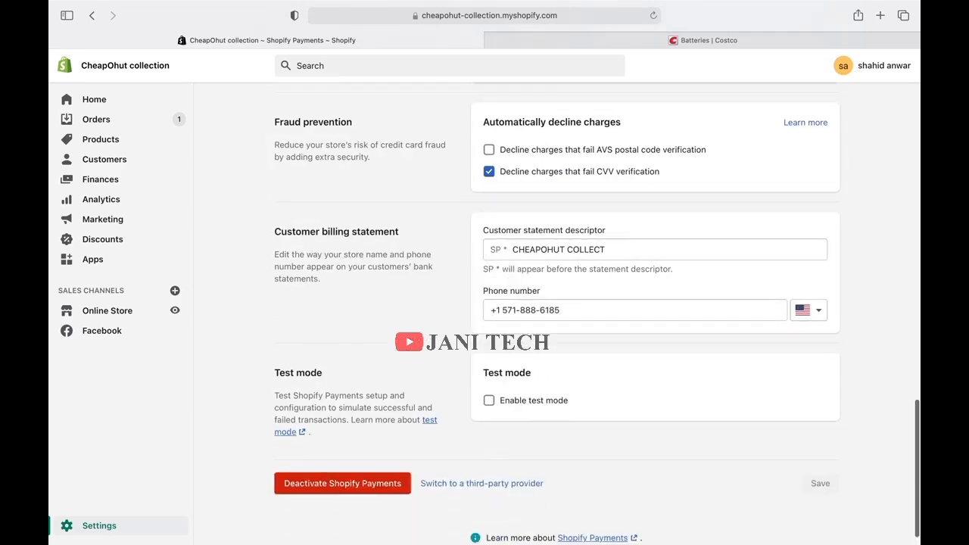
{"action": "scroll", "coordinate": [560, 314], "scroll_direction": "up", "scroll_amount": 16}
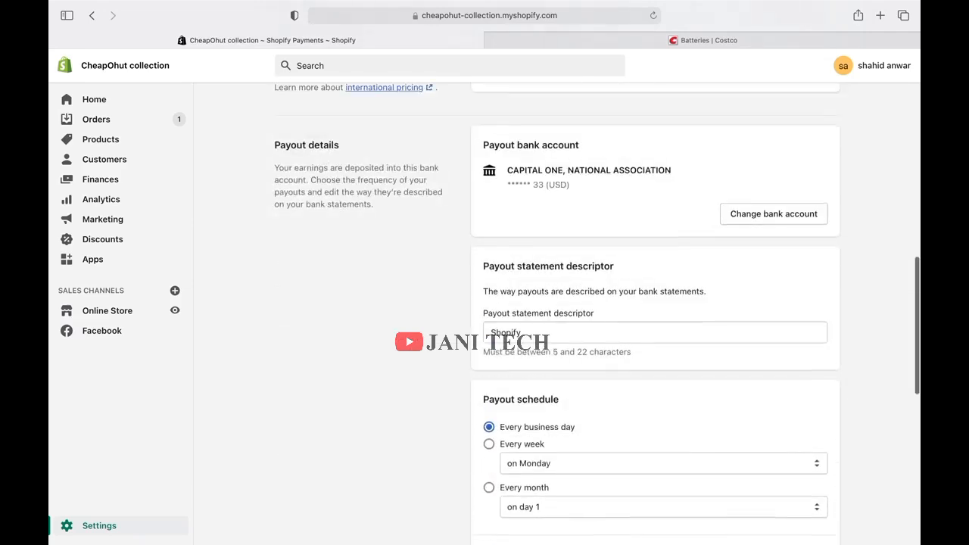
{"action": "scroll", "coordinate": [560, 314], "scroll_direction": "up", "scroll_amount": 14}
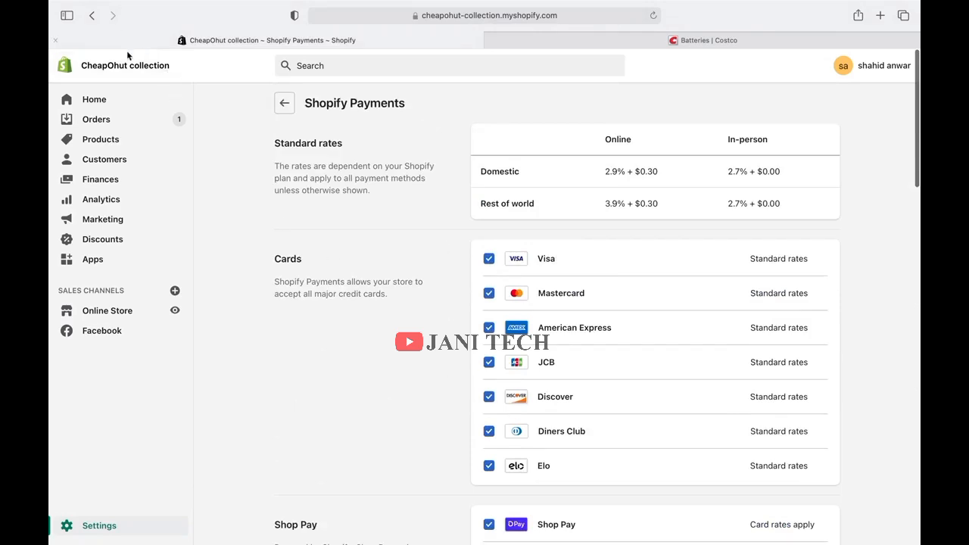
{"action": "left_click", "coordinate": [94, 16]}
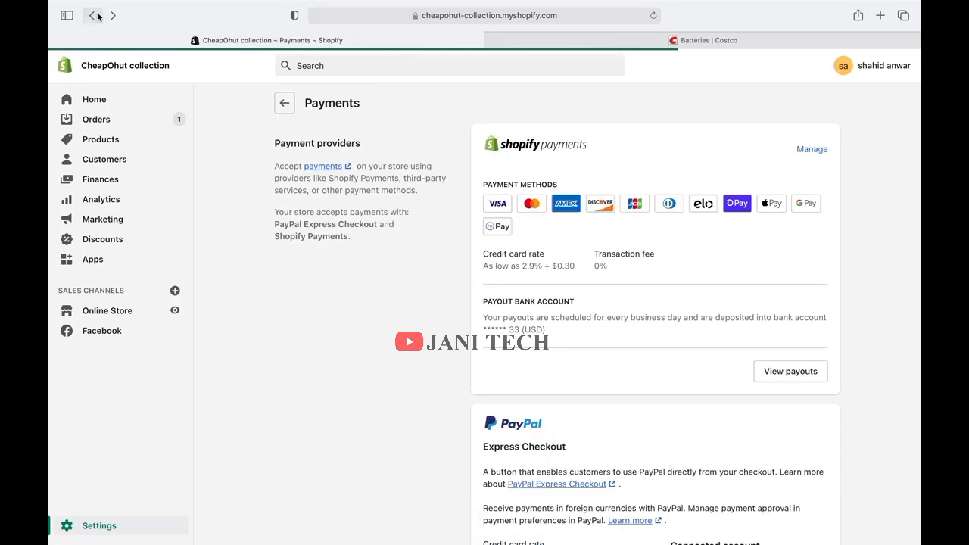
Review the Checkout form options, tipping and order-processing settings, then return to Settings.
{"action": "left_click", "coordinate": [96, 16]}
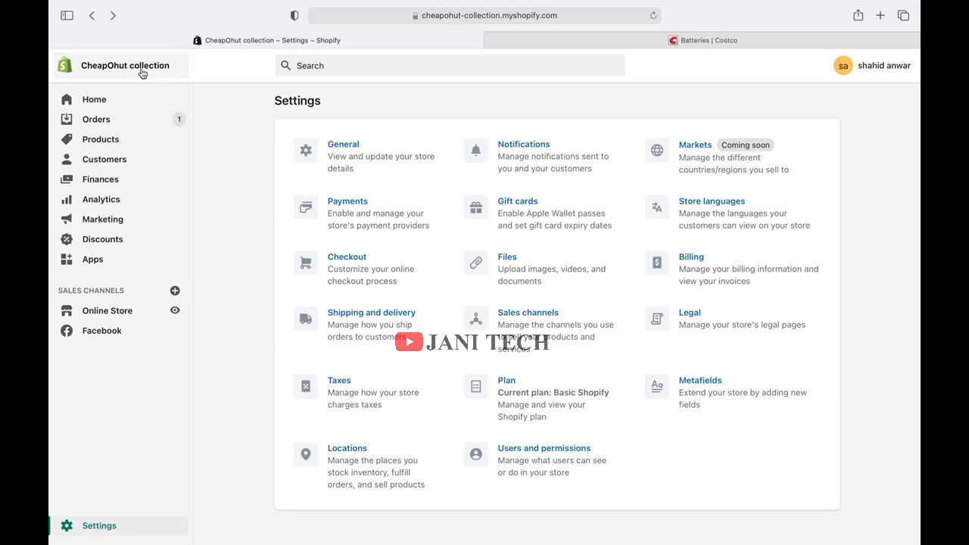
{"action": "left_click", "coordinate": [365, 272]}
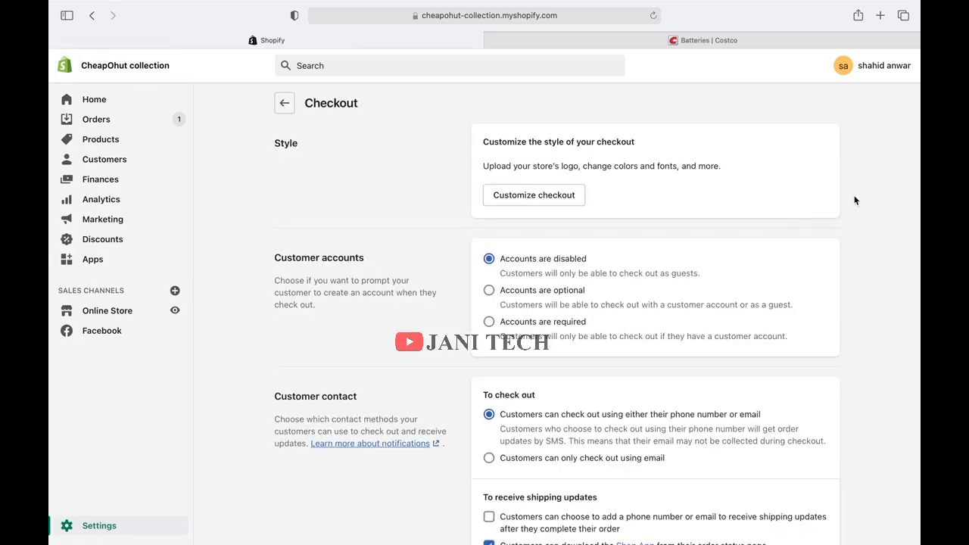
{"action": "scroll", "coordinate": [859, 198], "scroll_direction": "down", "scroll_amount": 1}
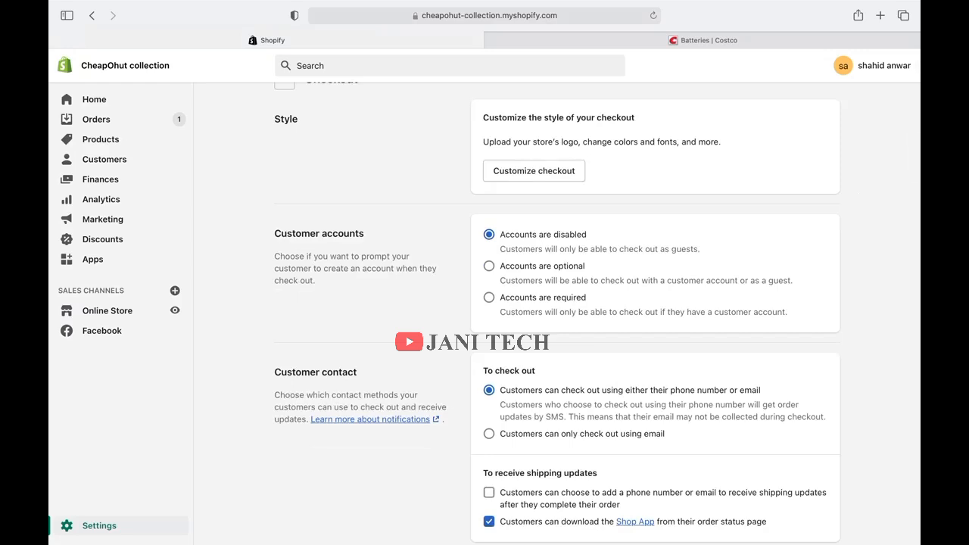
{"action": "scroll", "coordinate": [598, 303], "scroll_direction": "down", "scroll_amount": 5}
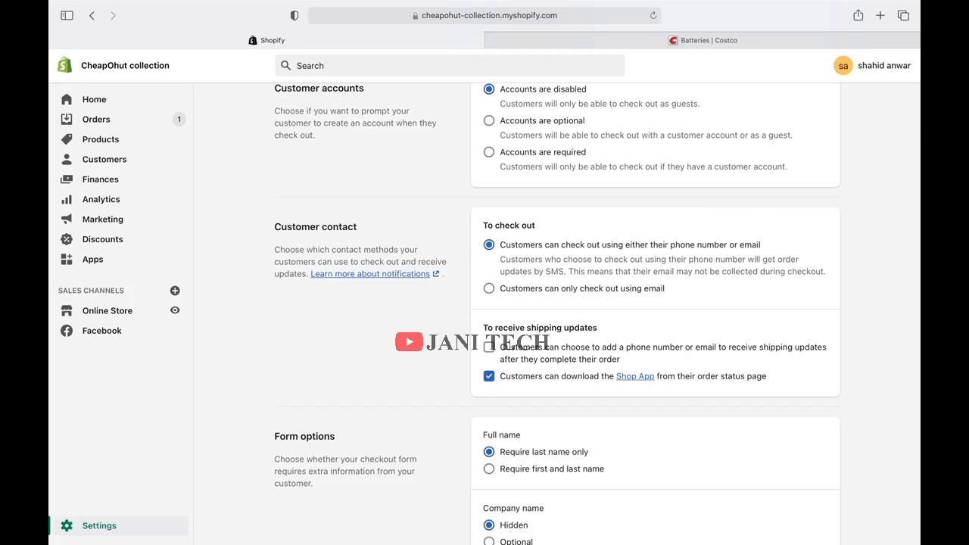
{"action": "scroll", "coordinate": [598, 309], "scroll_direction": "down", "scroll_amount": 7}
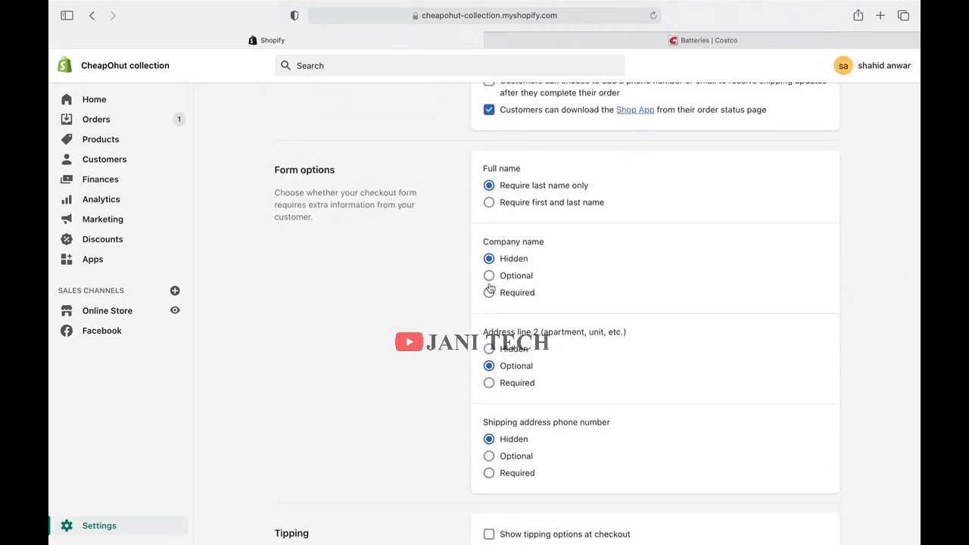
{"action": "scroll", "coordinate": [511, 321], "scroll_direction": "down", "scroll_amount": 3}
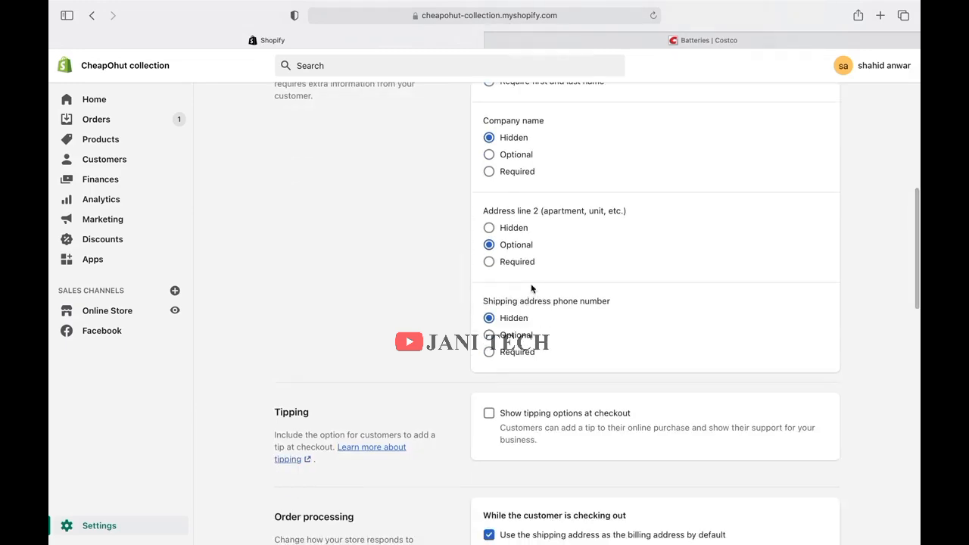
{"action": "scroll", "coordinate": [531, 284], "scroll_direction": "down", "scroll_amount": 1}
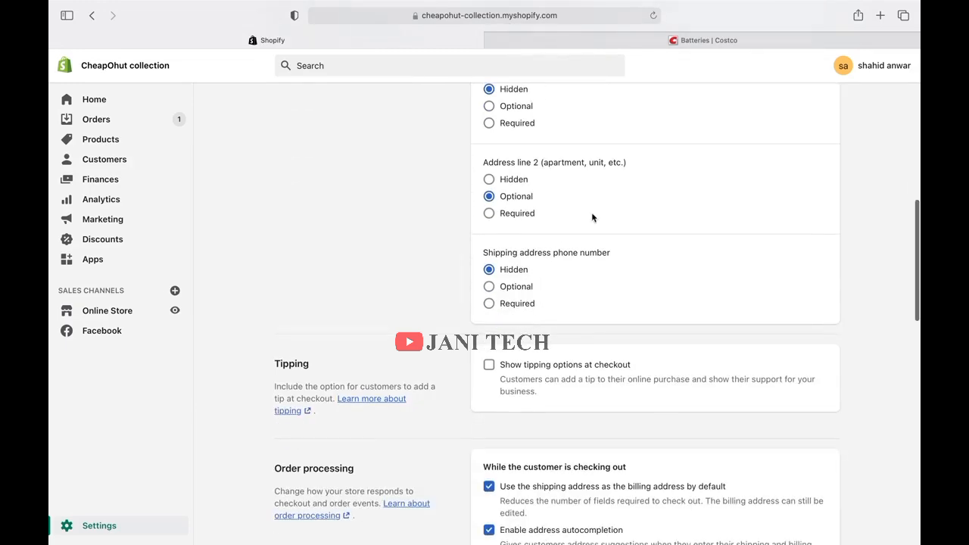
{"action": "scroll", "coordinate": [598, 219], "scroll_direction": "down", "scroll_amount": 6}
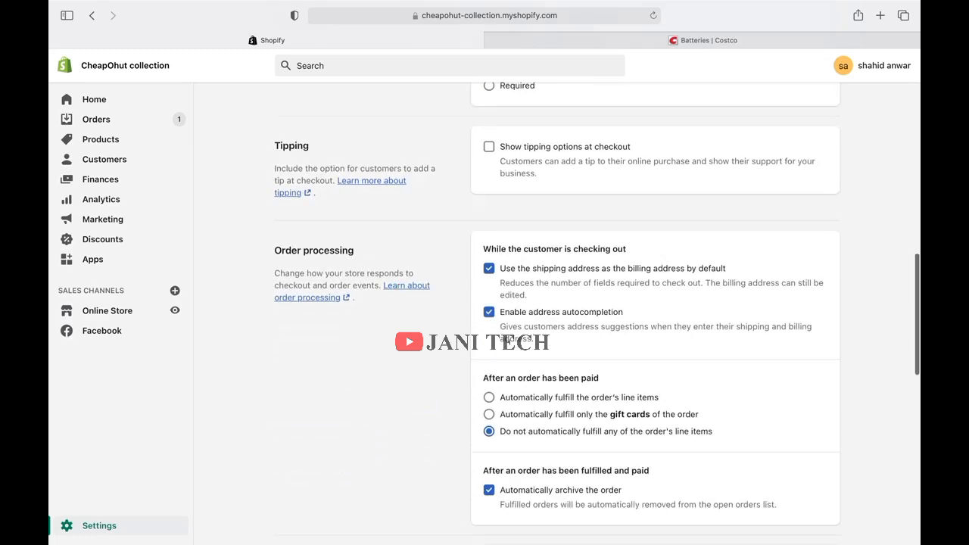
{"action": "left_click", "coordinate": [91, 15]}
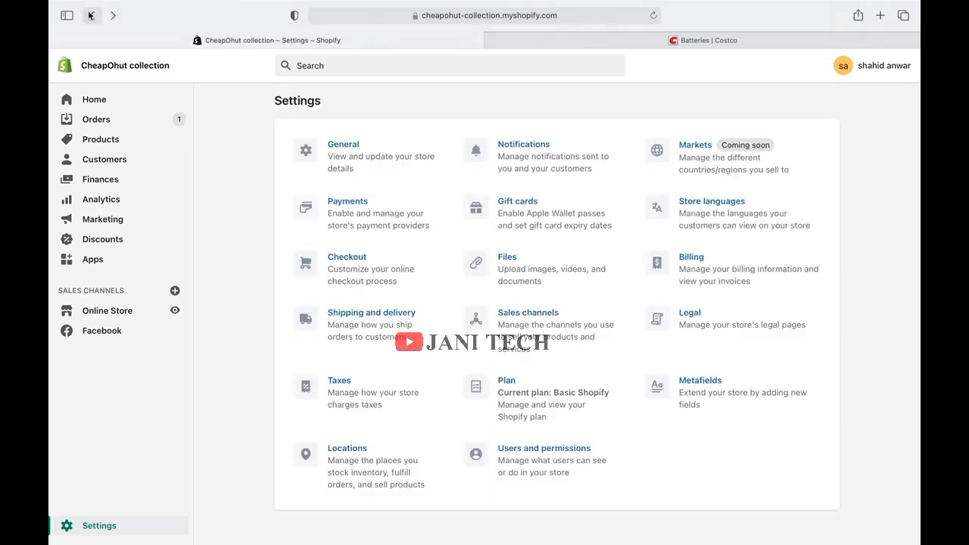
{"action": "left_click", "coordinate": [358, 379]}
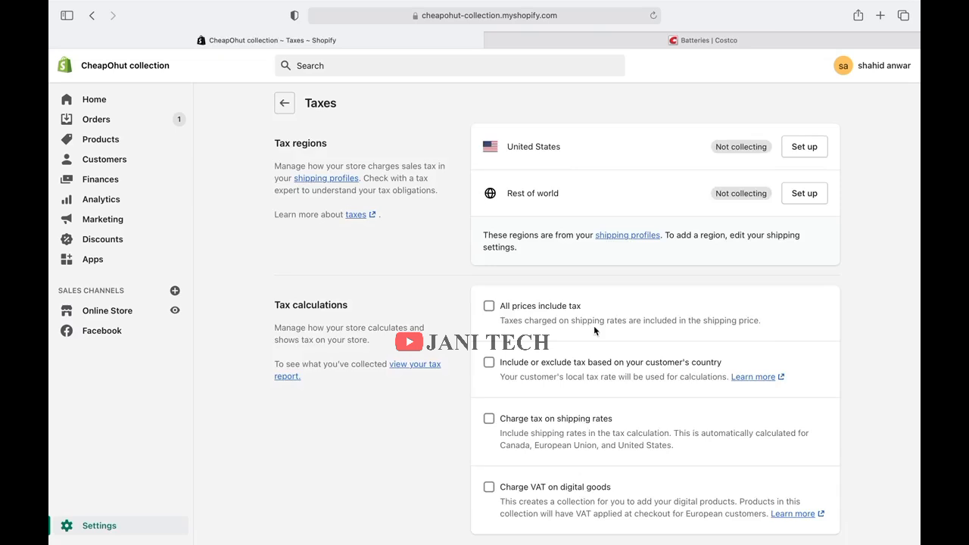
{"action": "scroll", "coordinate": [593, 325], "scroll_direction": "down", "scroll_amount": 2}
{"action": "scroll", "coordinate": [594, 326], "scroll_direction": "up", "scroll_amount": 2}
{"action": "left_click", "coordinate": [97, 18]}
{"action": "left_click", "coordinate": [97, 18]}
{"action": "left_click", "coordinate": [99, 19]}
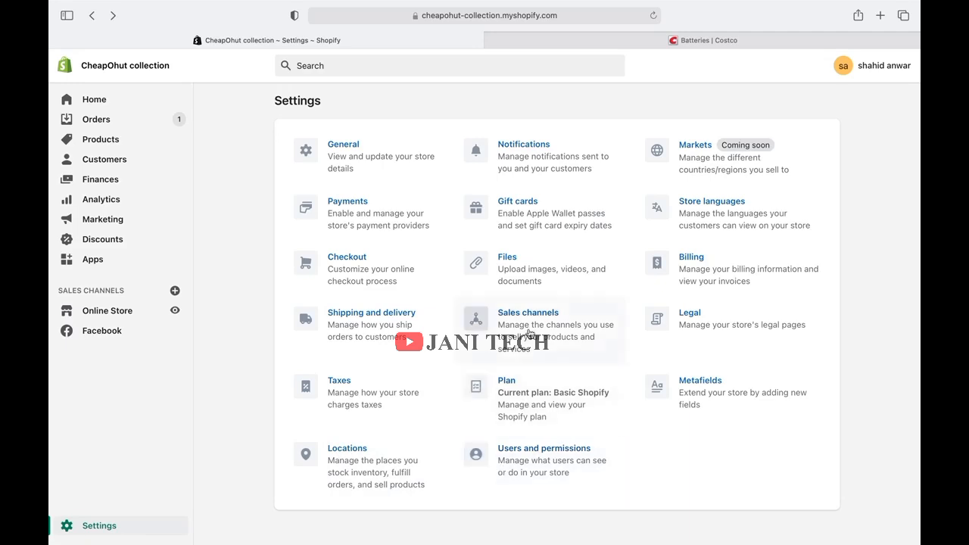
{"action": "left_click", "coordinate": [529, 334]}
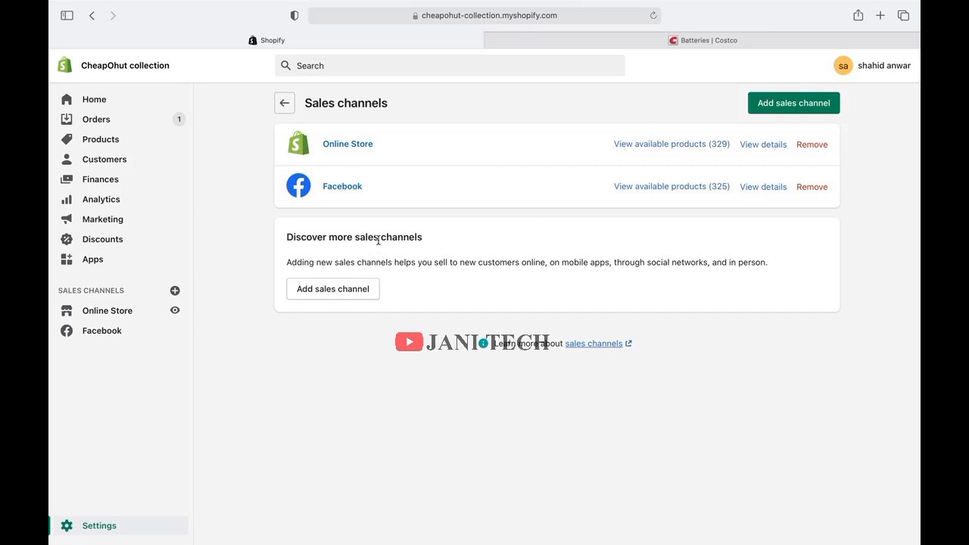
{"action": "mouse_move", "coordinate": [140, 5]}
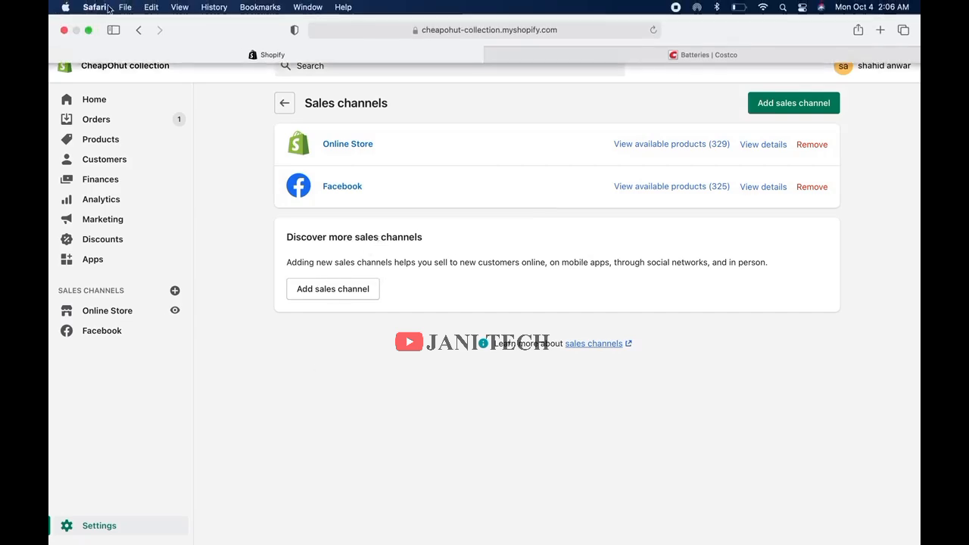
{"action": "left_click", "coordinate": [140, 34]}
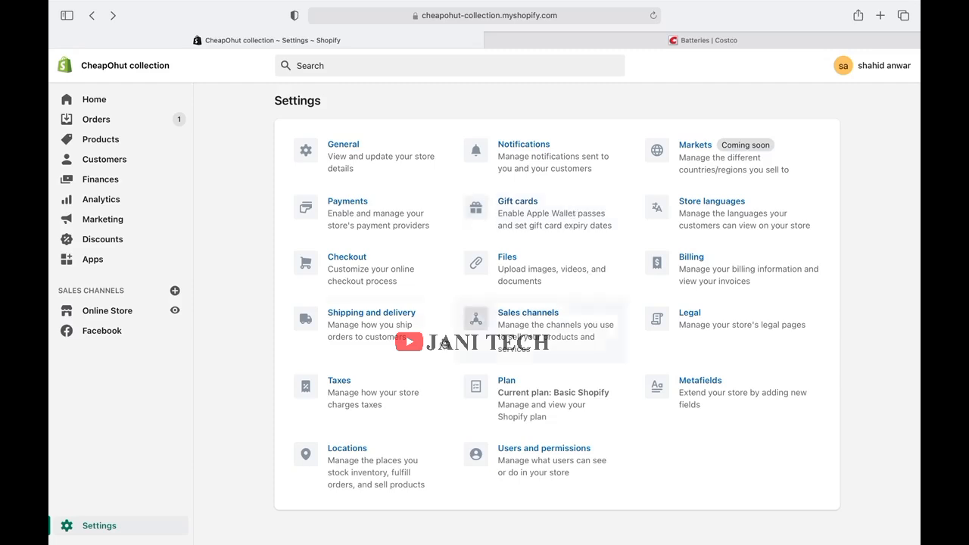
Open the live storefront and scroll through its product collections.
{"action": "left_click", "coordinate": [175, 311]}
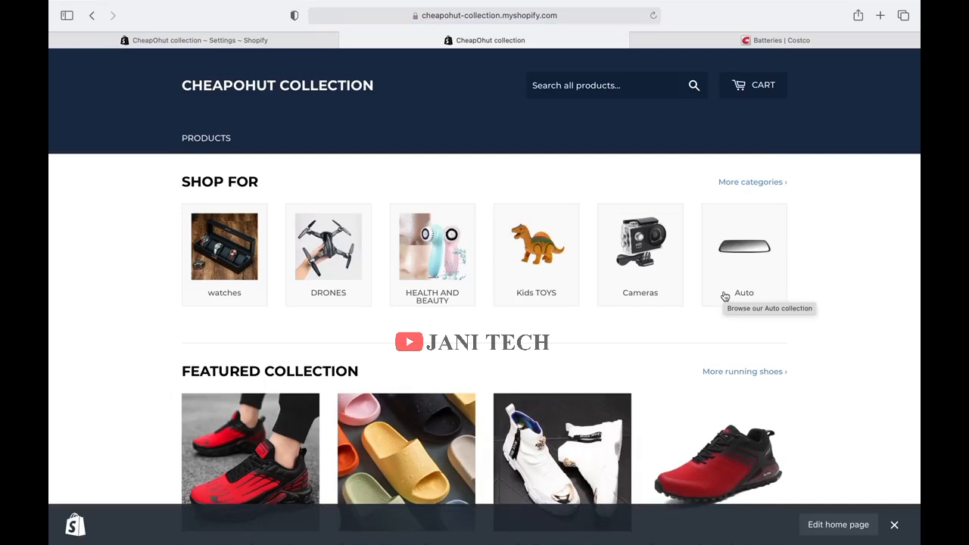
{"action": "scroll", "coordinate": [724, 296], "scroll_direction": "down", "scroll_amount": 4}
{"action": "scroll", "coordinate": [485, 290], "scroll_direction": "down", "scroll_amount": 10}
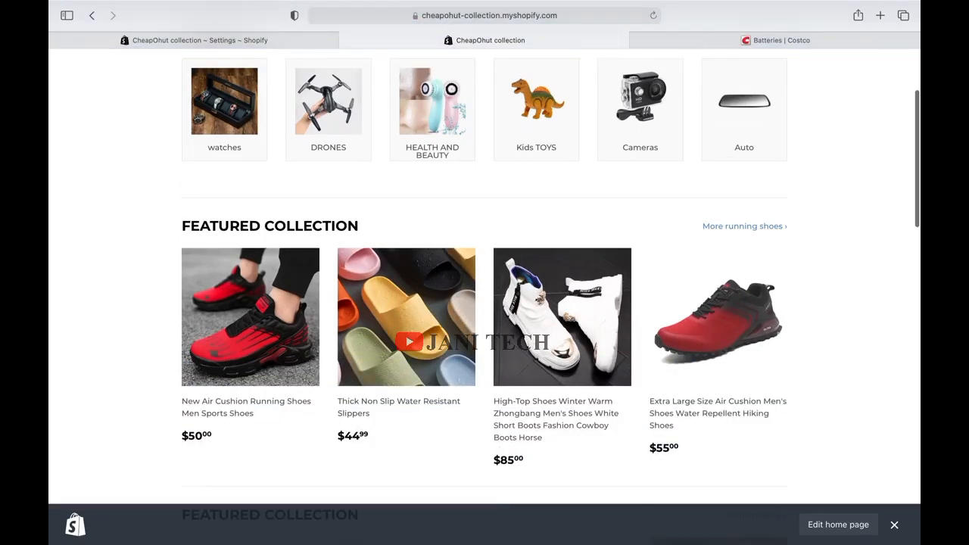
{"action": "scroll", "coordinate": [485, 297], "scroll_direction": "down", "scroll_amount": 10}
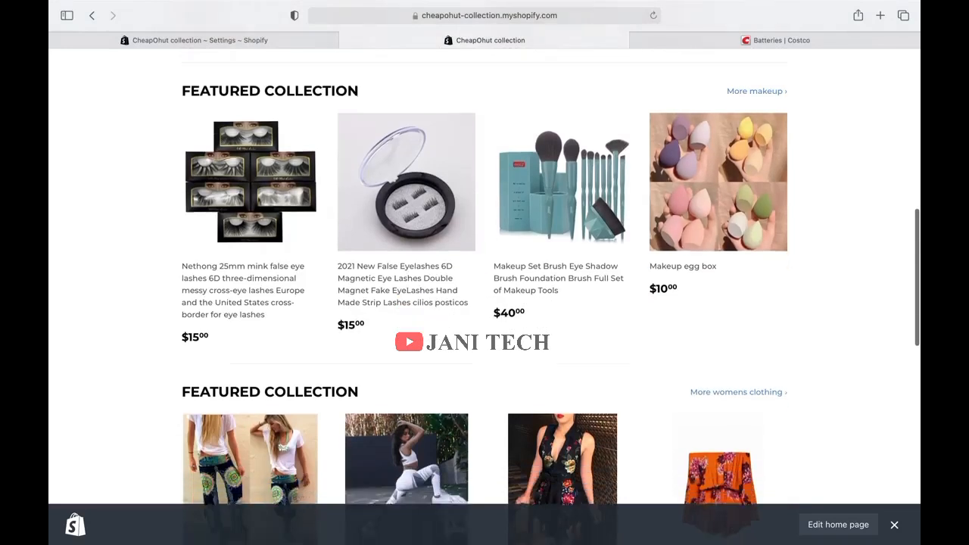
{"action": "scroll", "coordinate": [485, 295], "scroll_direction": "down", "scroll_amount": 10}
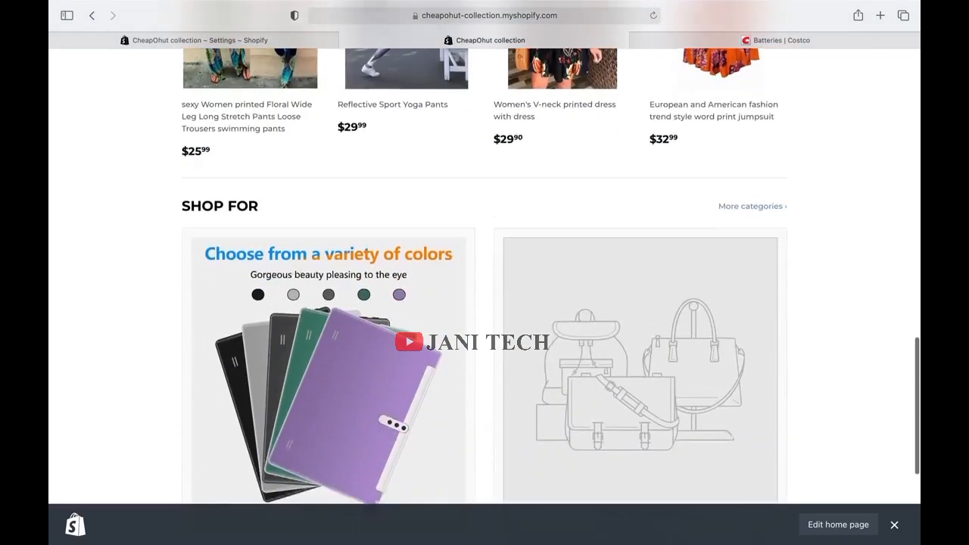
{"action": "scroll", "coordinate": [176, 250], "scroll_direction": "up", "scroll_amount": 20}
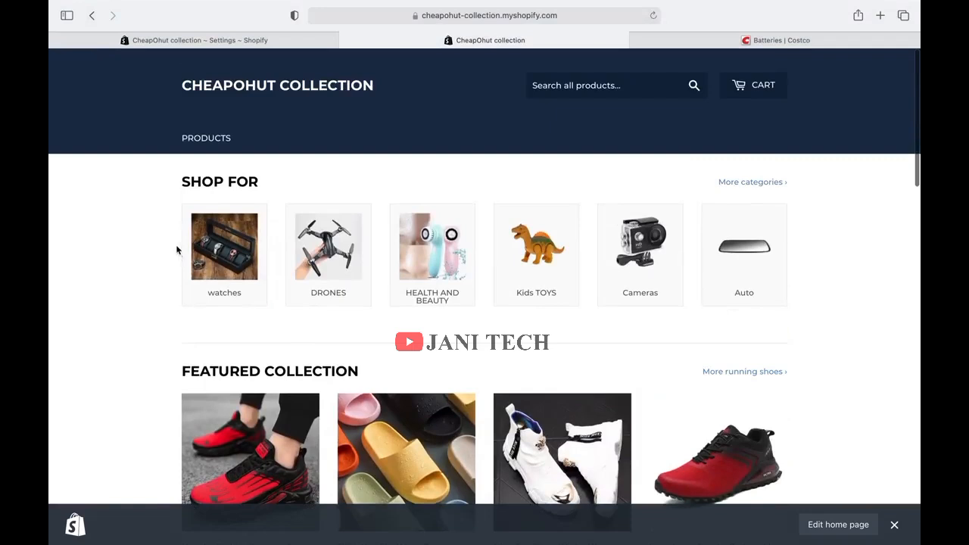
Browse the storefront's full product listing, then open Payments settings in the admin.
{"action": "left_click", "coordinate": [218, 134]}
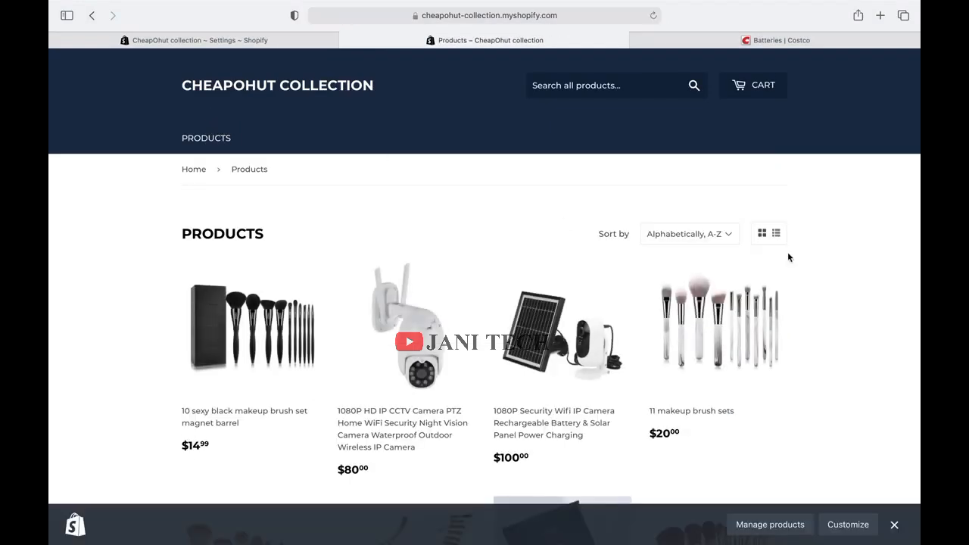
{"action": "scroll", "coordinate": [787, 256], "scroll_direction": "down", "scroll_amount": 20}
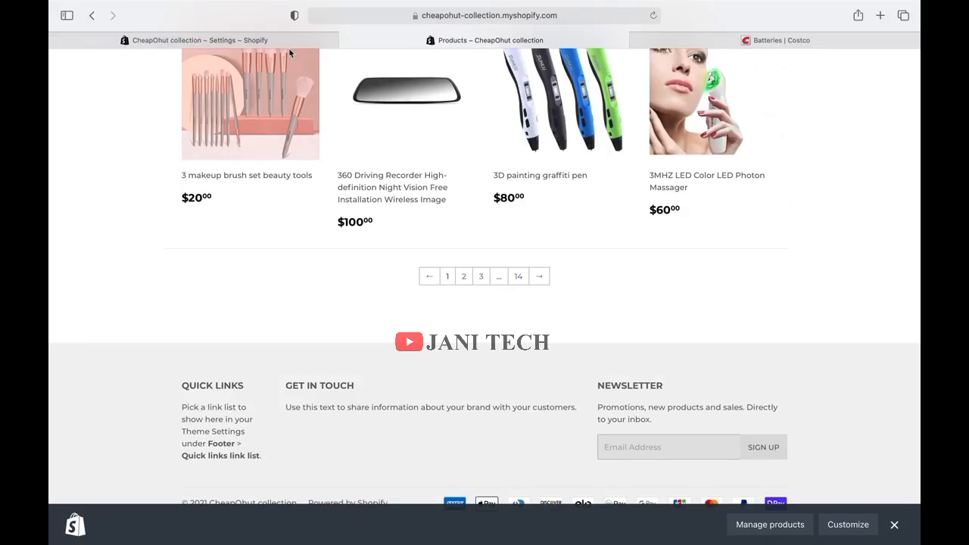
{"action": "left_click", "coordinate": [227, 41]}
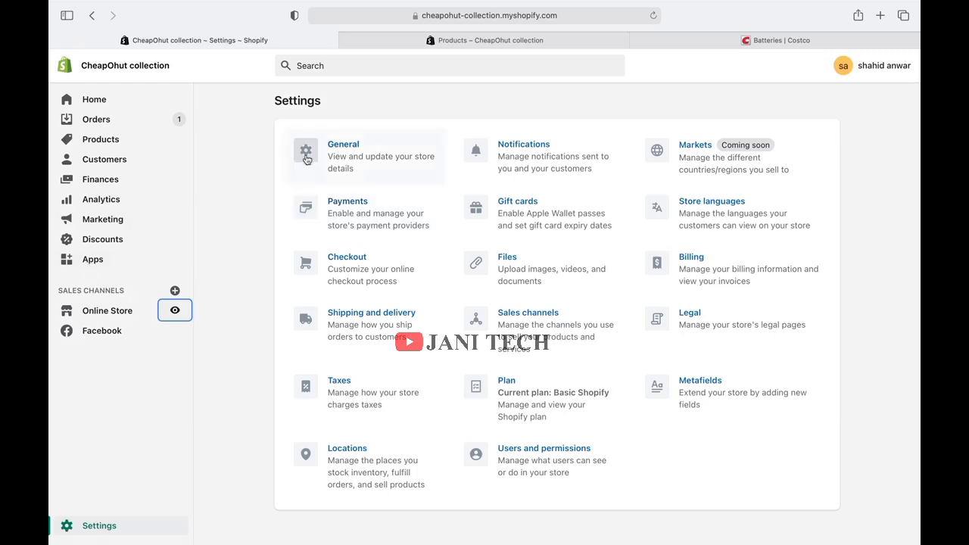
{"action": "left_click", "coordinate": [388, 200]}
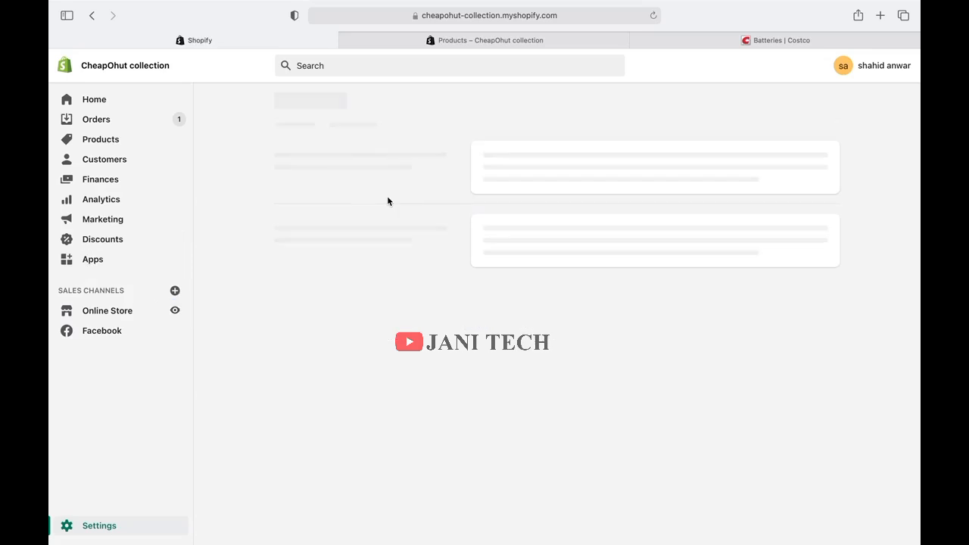
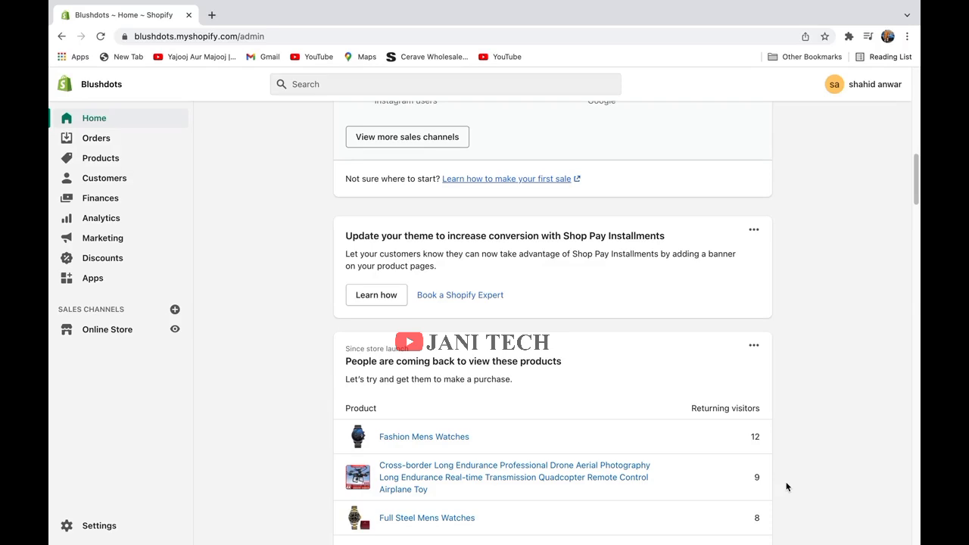
Search the Shopify App Store for 'Sup Dropshipping' and open its app listing.
{"action": "left_click", "coordinate": [106, 280]}
{"action": "scroll", "coordinate": [636, 333], "scroll_direction": "down", "scroll_amount": 3}
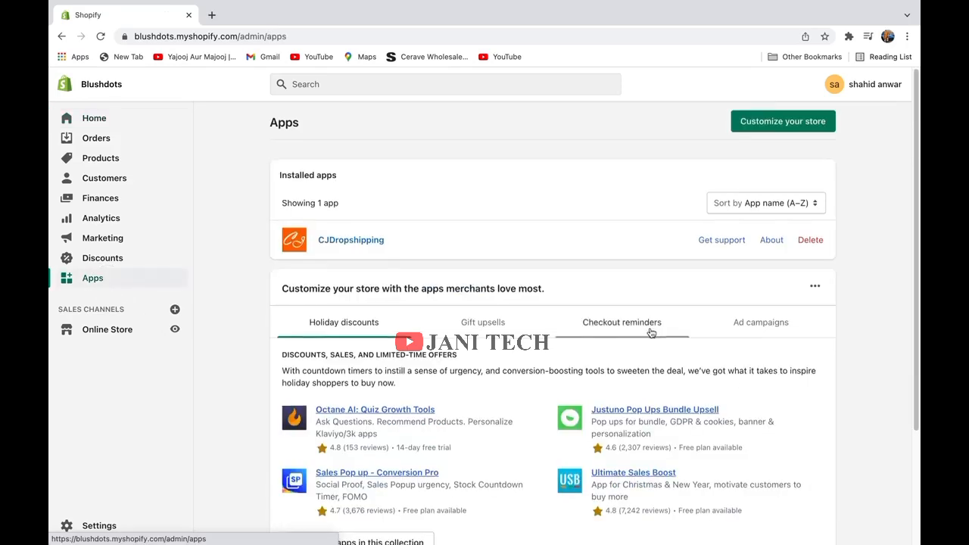
{"action": "left_click", "coordinate": [392, 404]}
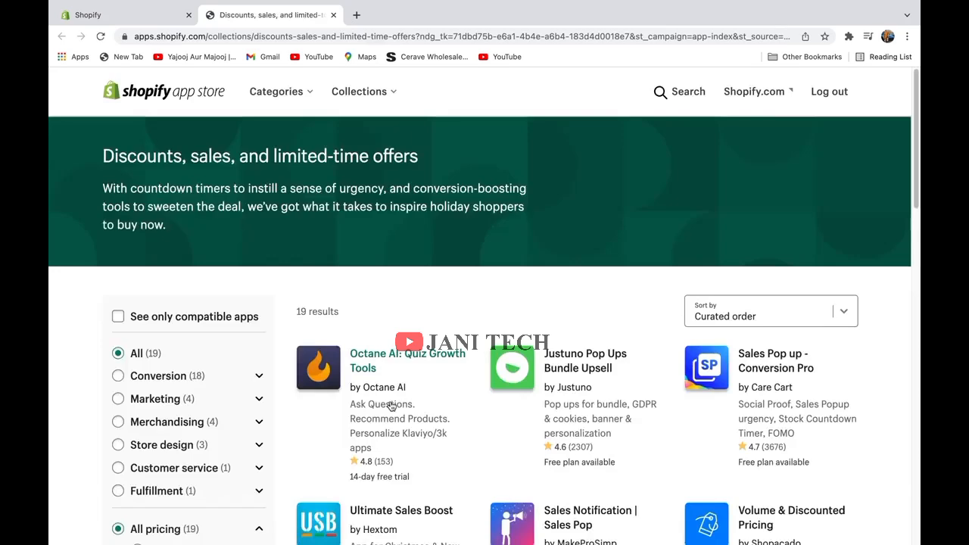
{"action": "left_click", "coordinate": [668, 92]}
{"action": "type", "text": "Sup Dropshipping"}
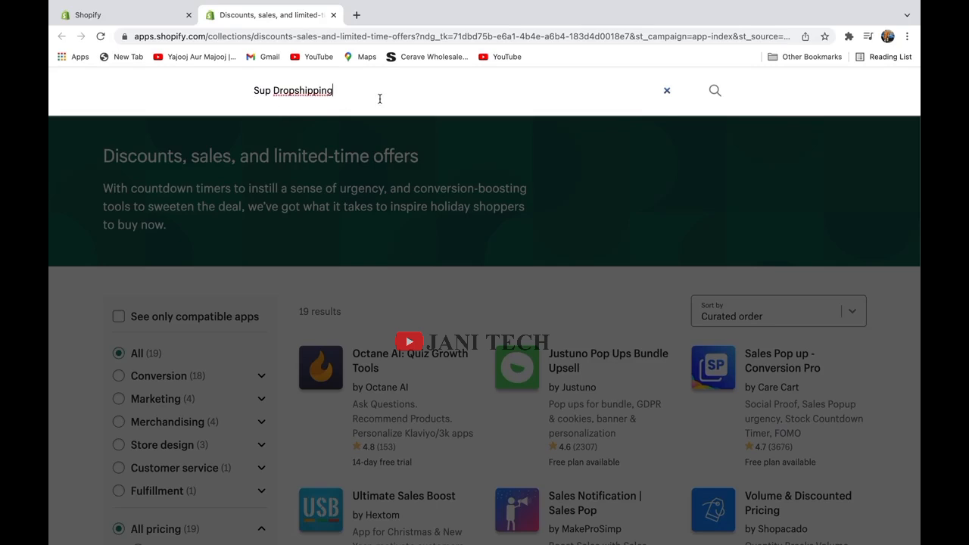
{"action": "left_click", "coordinate": [712, 90]}
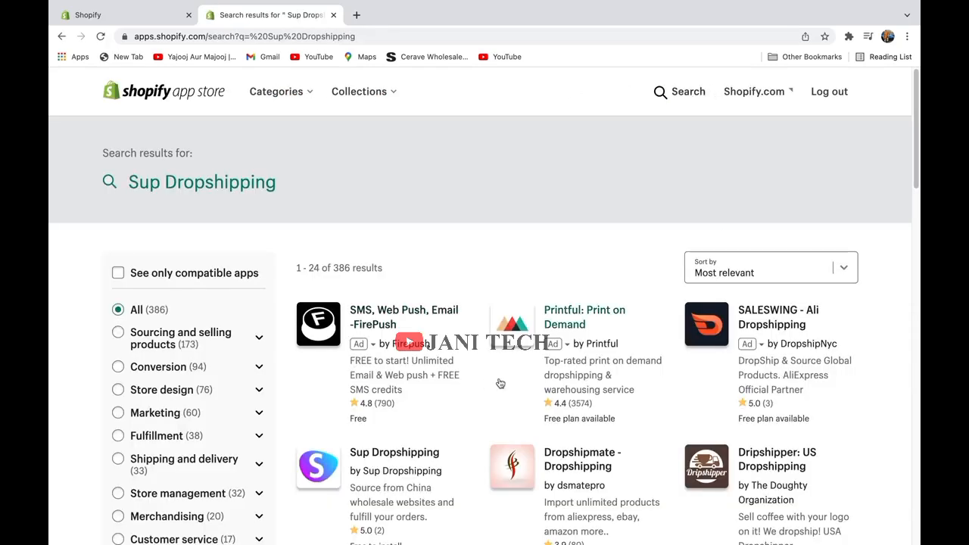
{"action": "scroll", "coordinate": [422, 459], "scroll_direction": "down", "scroll_amount": 1}
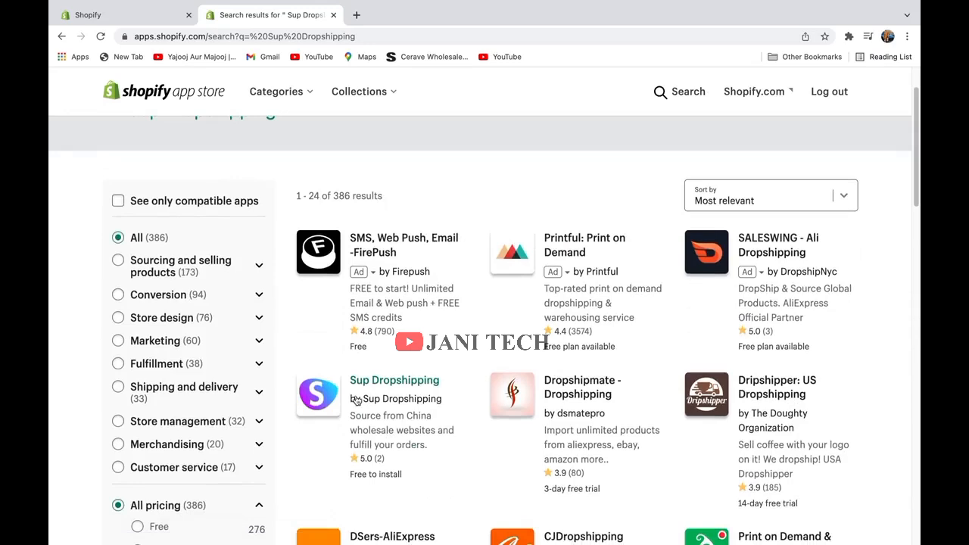
{"action": "left_click", "coordinate": [365, 391]}
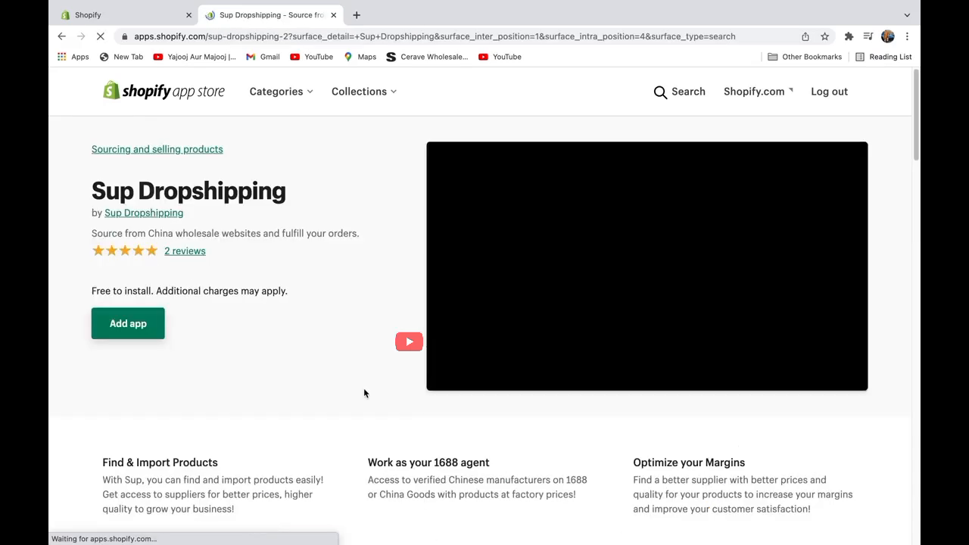
Add Sup Dropshipping to the Blushdots store and approve its requested permissions.
{"action": "left_click", "coordinate": [144, 324]}
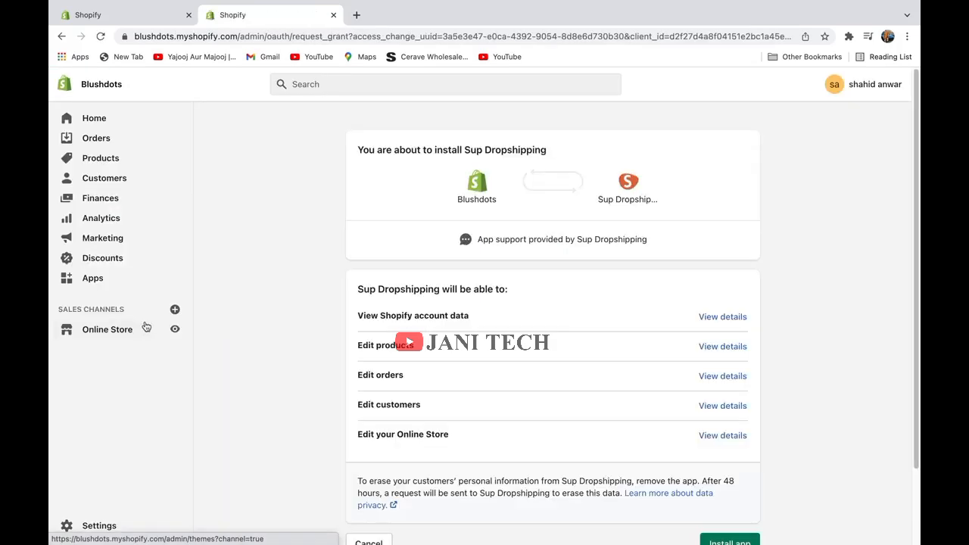
{"action": "scroll", "coordinate": [504, 475], "scroll_direction": "down", "scroll_amount": 2}
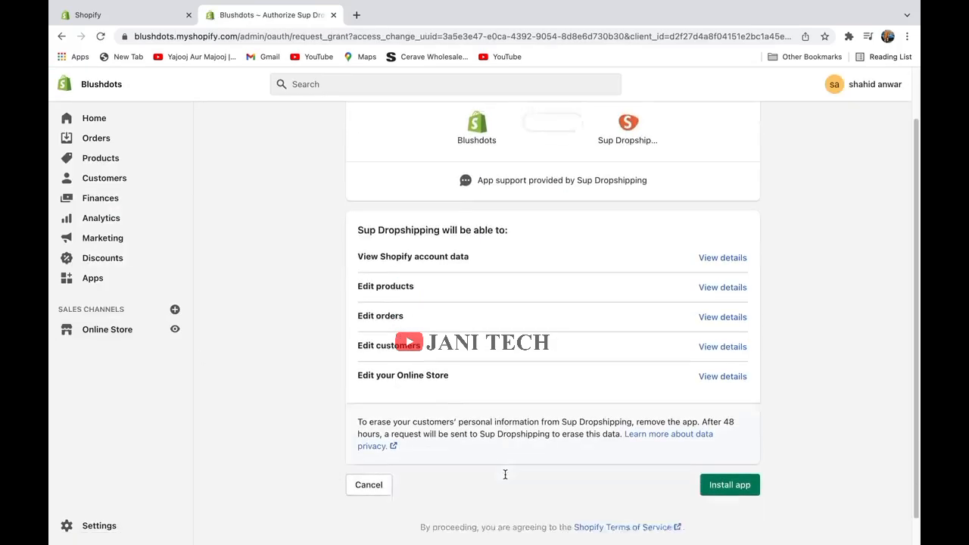
{"action": "left_click", "coordinate": [724, 459]}
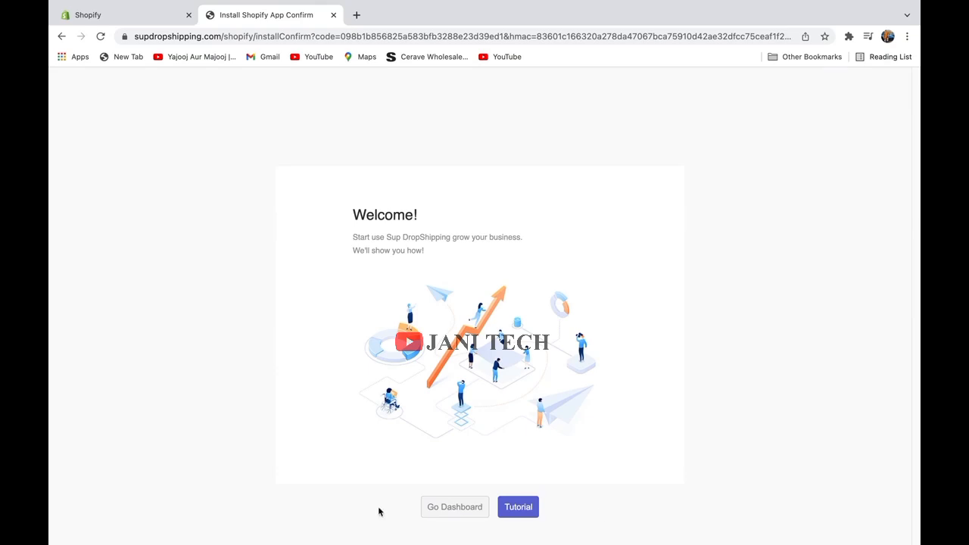
Open the Sup Dropshipping dashboard and review zero sales and the demo Recent Order List.
{"action": "left_click", "coordinate": [451, 516]}
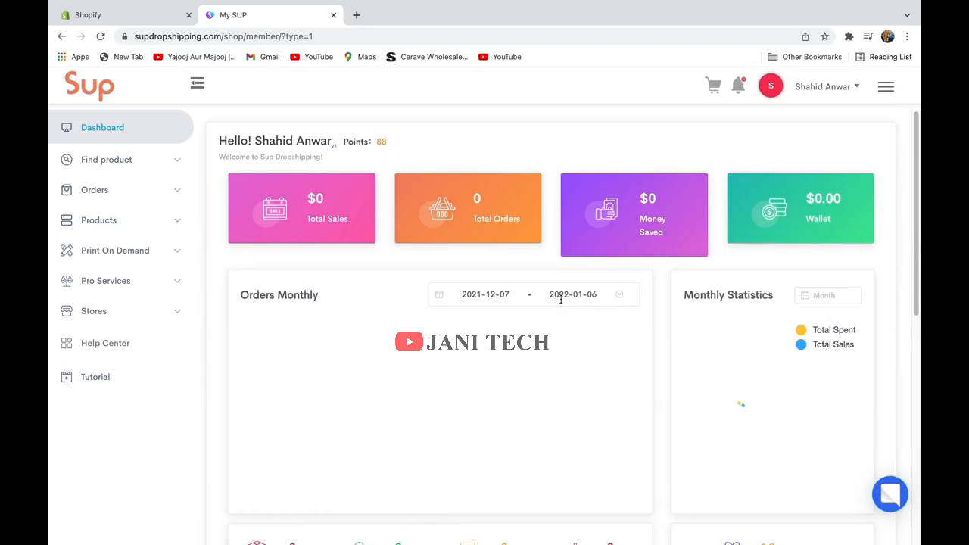
{"action": "scroll", "coordinate": [565, 299], "scroll_direction": "down", "scroll_amount": 1}
{"action": "scroll", "coordinate": [572, 309], "scroll_direction": "down", "scroll_amount": 5}
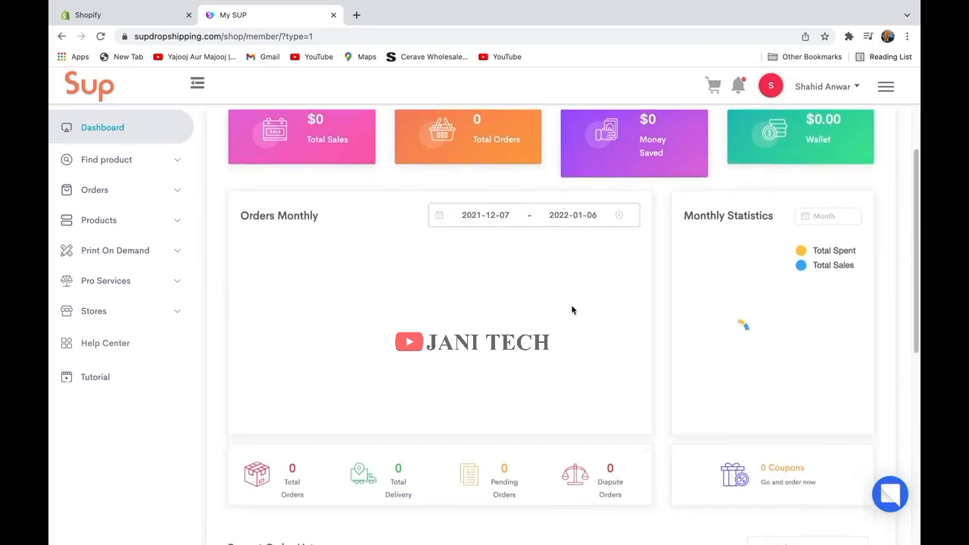
{"action": "scroll", "coordinate": [571, 314], "scroll_direction": "down", "scroll_amount": 2}
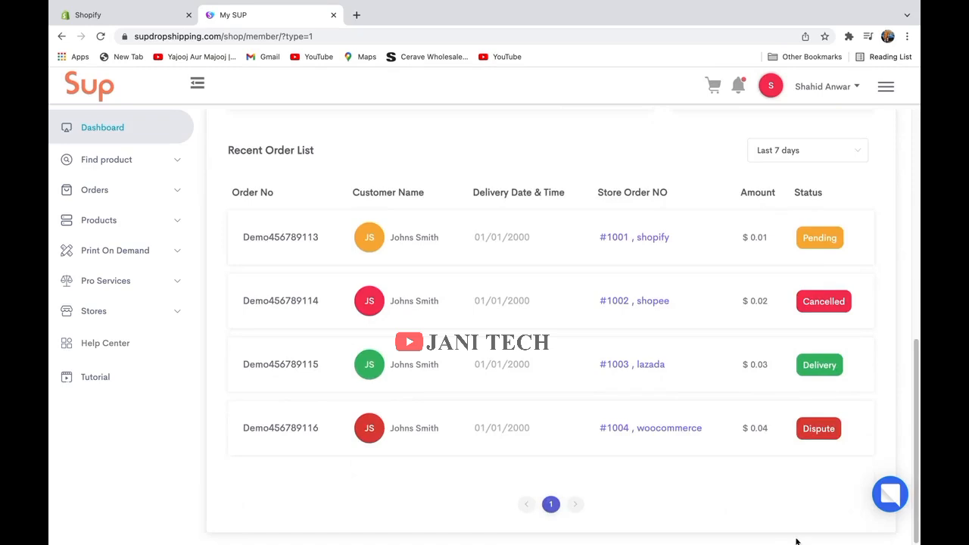
{"action": "mouse_move", "coordinate": [807, 542]}
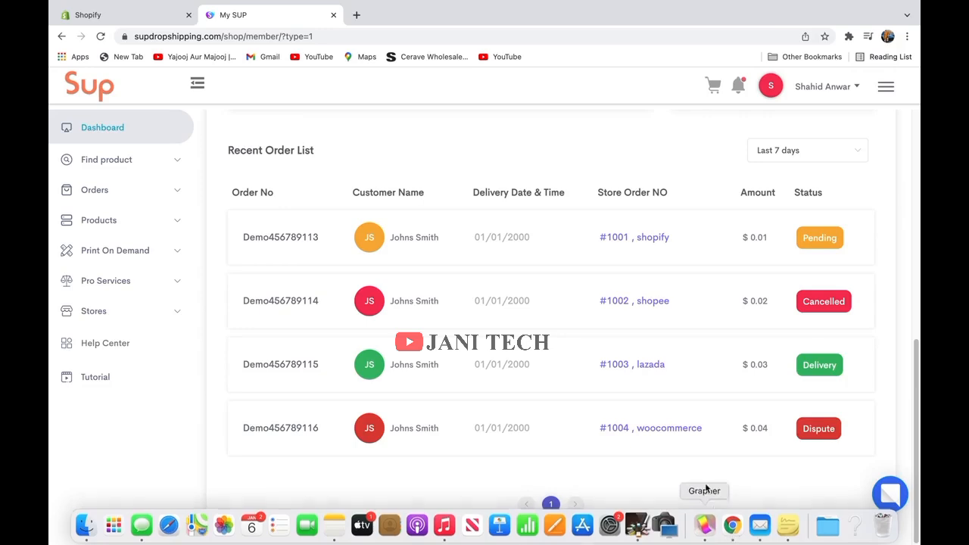
Go to the Chrome Web Store extensions page in a new tab.
{"action": "left_click", "coordinate": [359, 15]}
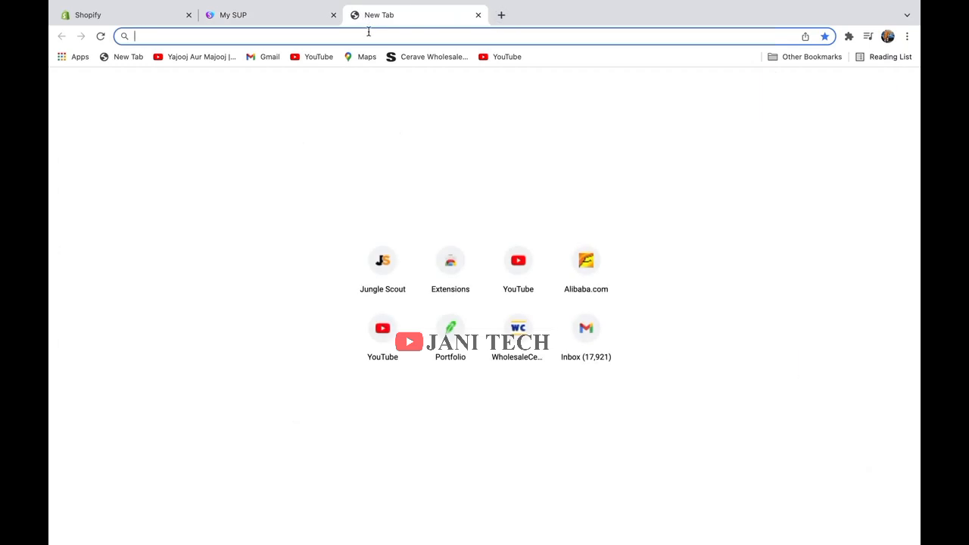
{"action": "type", "text": "chrome"}
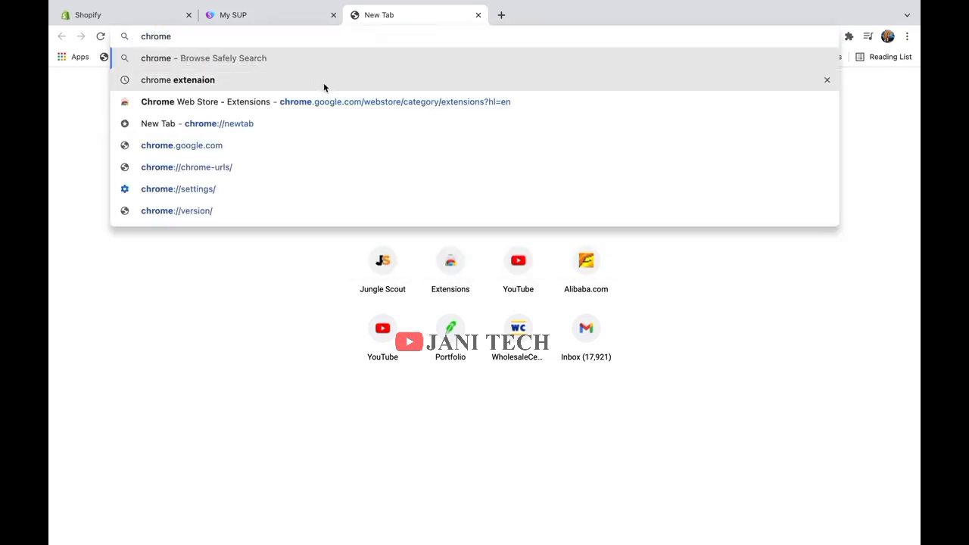
{"action": "left_click", "coordinate": [227, 108]}
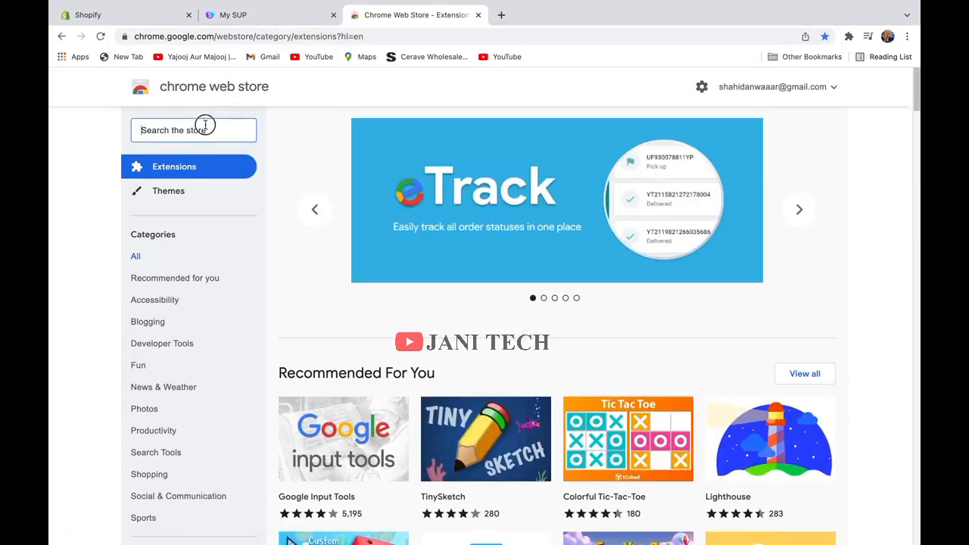
Search for 'sup dropshipping' and add the SUPDropshipping extension to Chrome.
{"action": "left_click", "coordinate": [190, 132]}
{"action": "type", "text": "Sup Dropshipping"}
{"action": "left_click", "coordinate": [224, 152]}
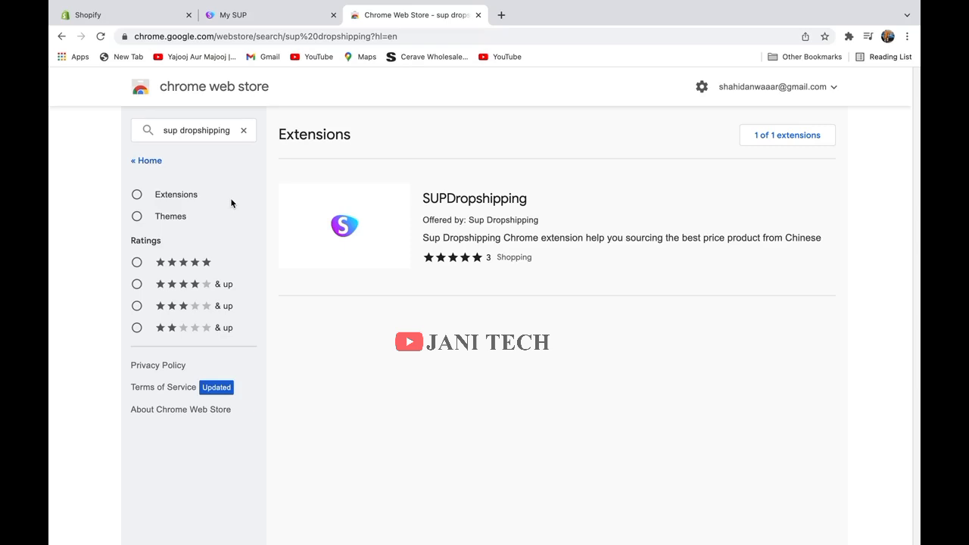
{"action": "left_click", "coordinate": [369, 228]}
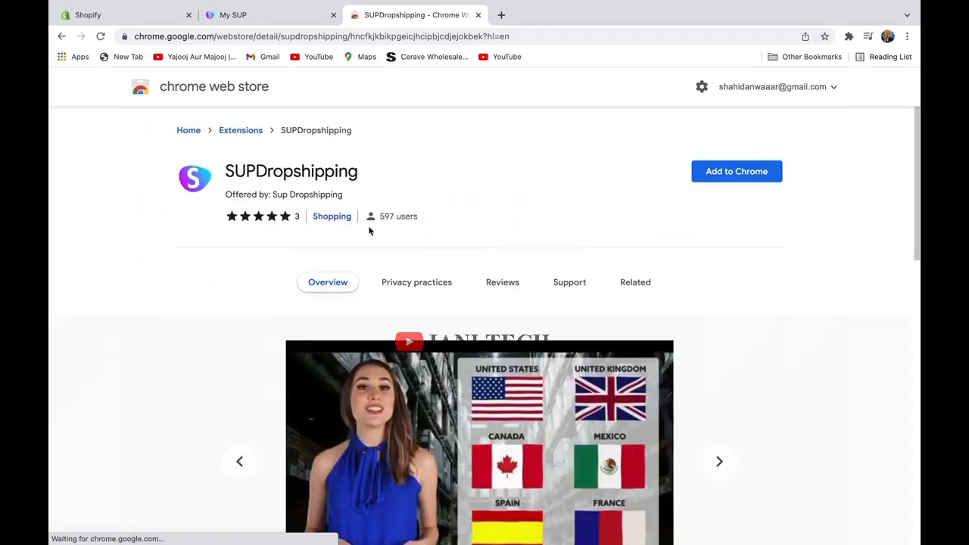
{"action": "left_click", "coordinate": [746, 172]}
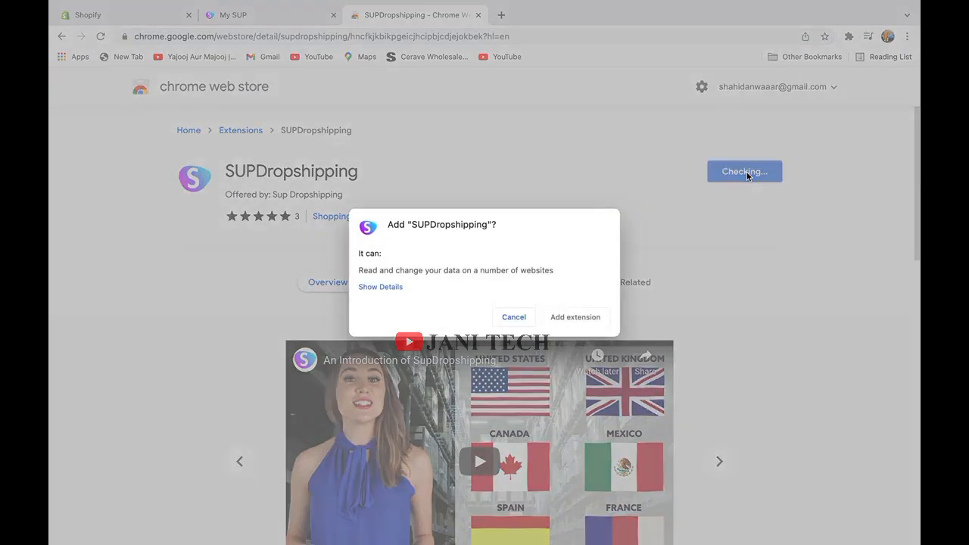
{"action": "left_click", "coordinate": [591, 316]}
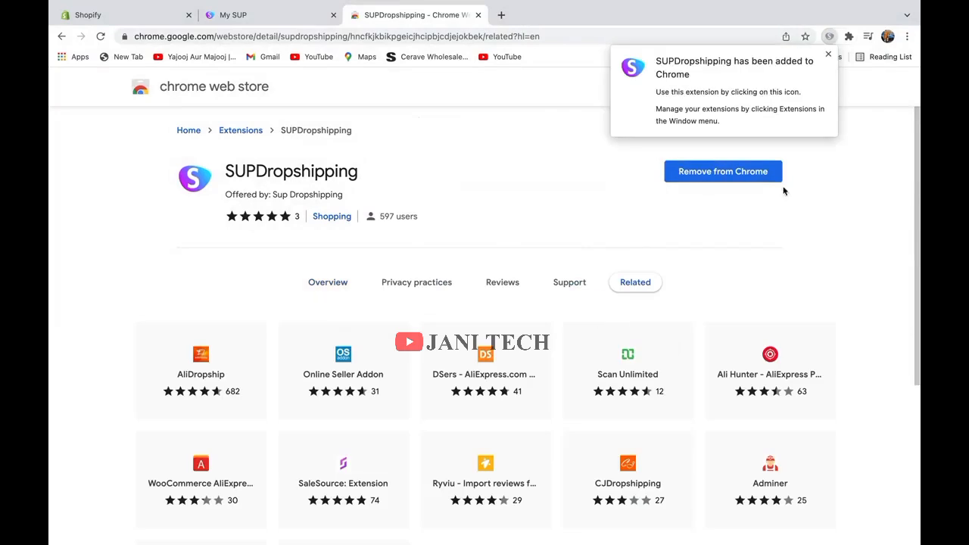
Sign in to the SUPDropshipping extension popup with the account e-mail and password.
{"action": "left_click", "coordinate": [850, 38]}
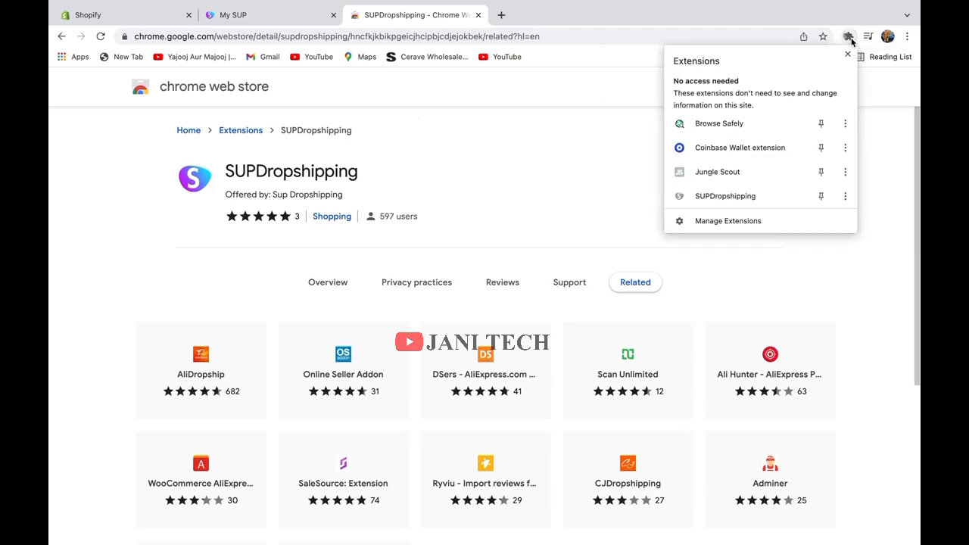
{"action": "left_click", "coordinate": [785, 195]}
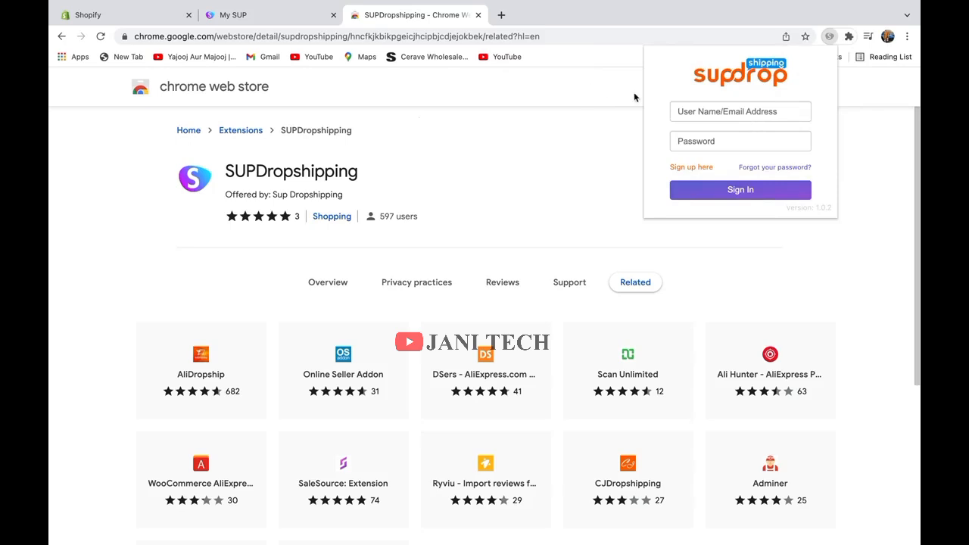
{"action": "left_click", "coordinate": [802, 104]}
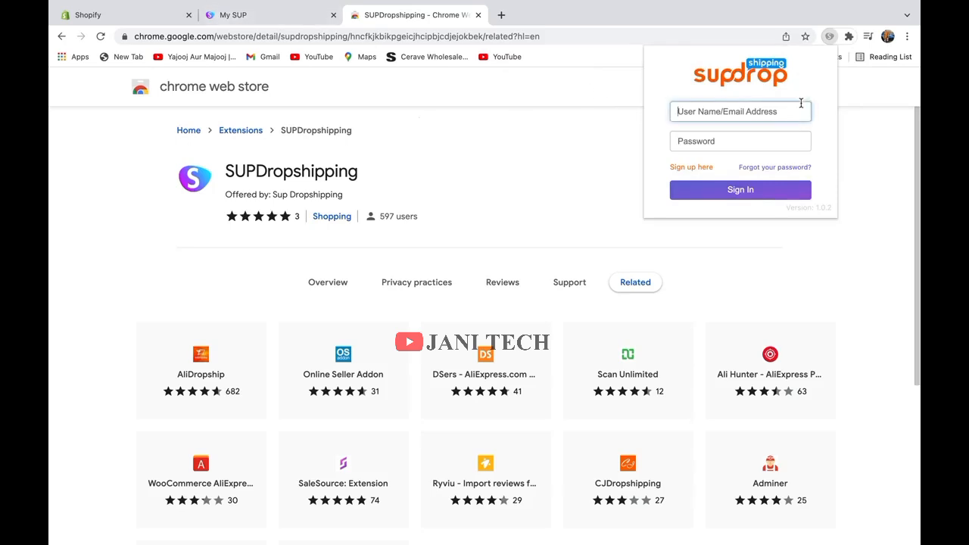
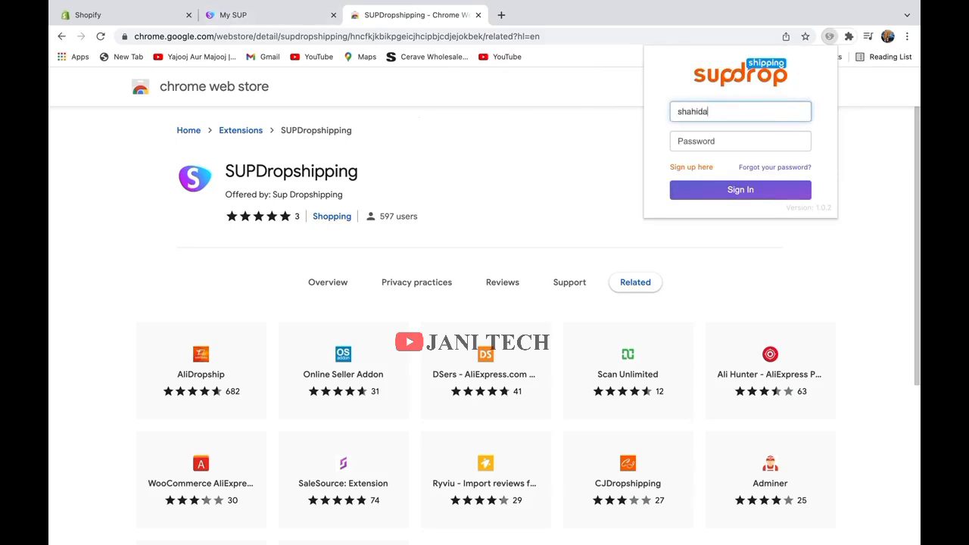
{"action": "left_click", "coordinate": [768, 140]}
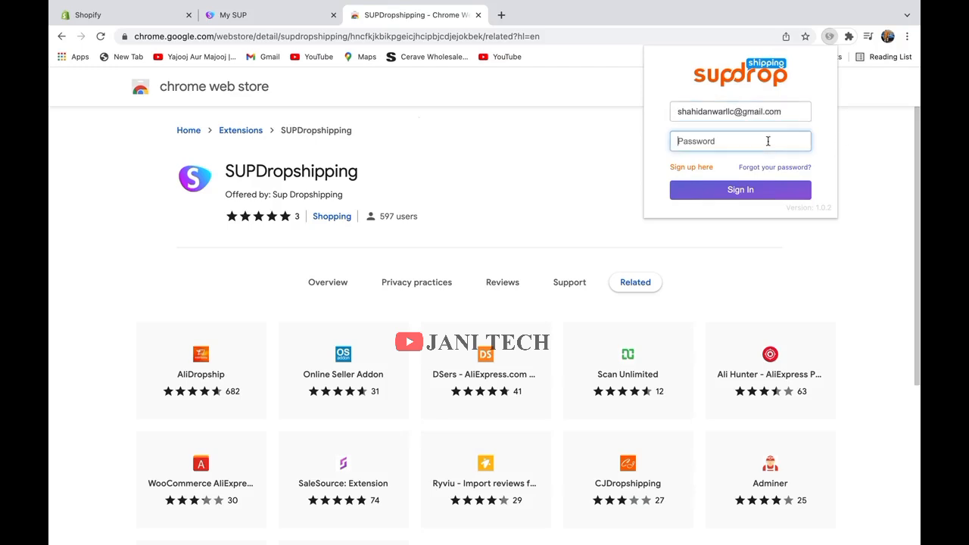
{"action": "type", "text": "•••••••••"}
{"action": "left_click", "coordinate": [788, 197]}
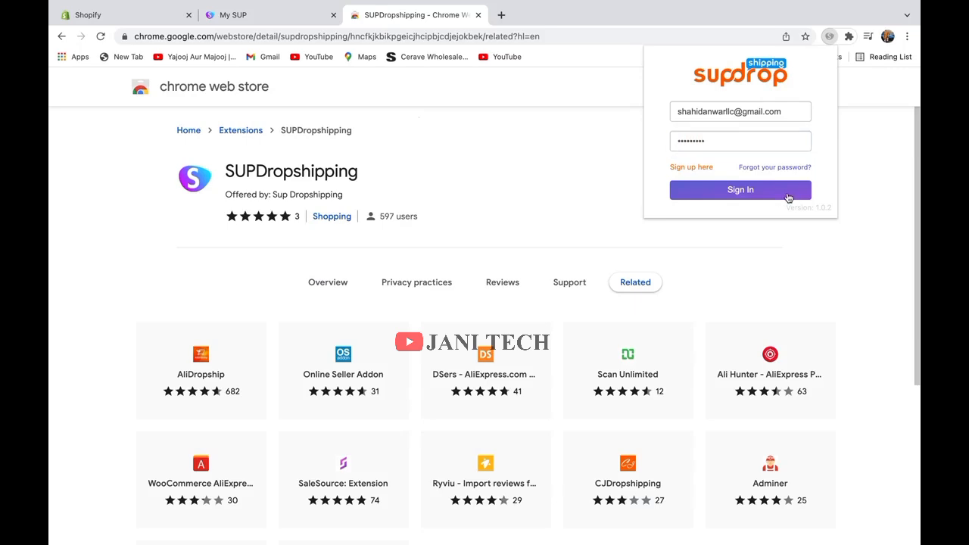
{"action": "left_click", "coordinate": [788, 198]}
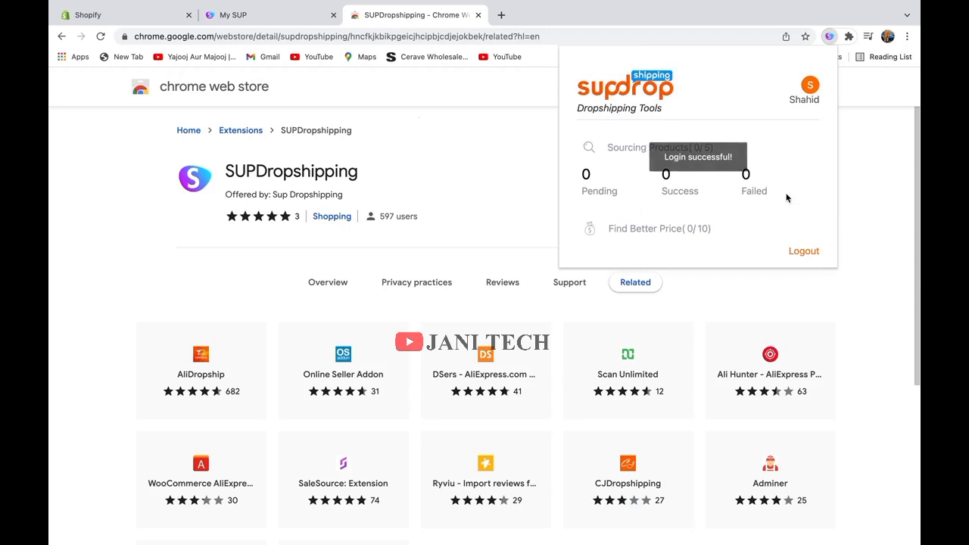
{"action": "left_click", "coordinate": [844, 185]}
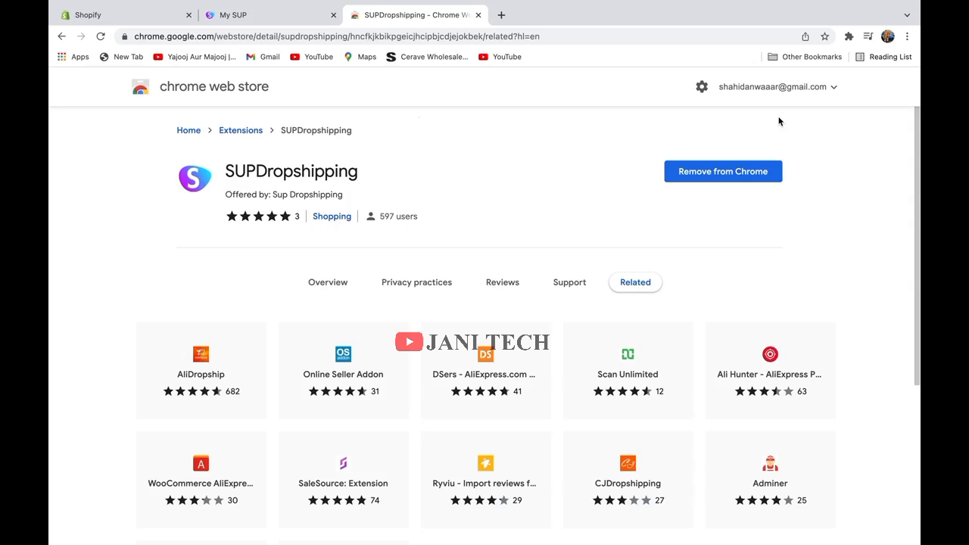
{"action": "left_click", "coordinate": [849, 36]}
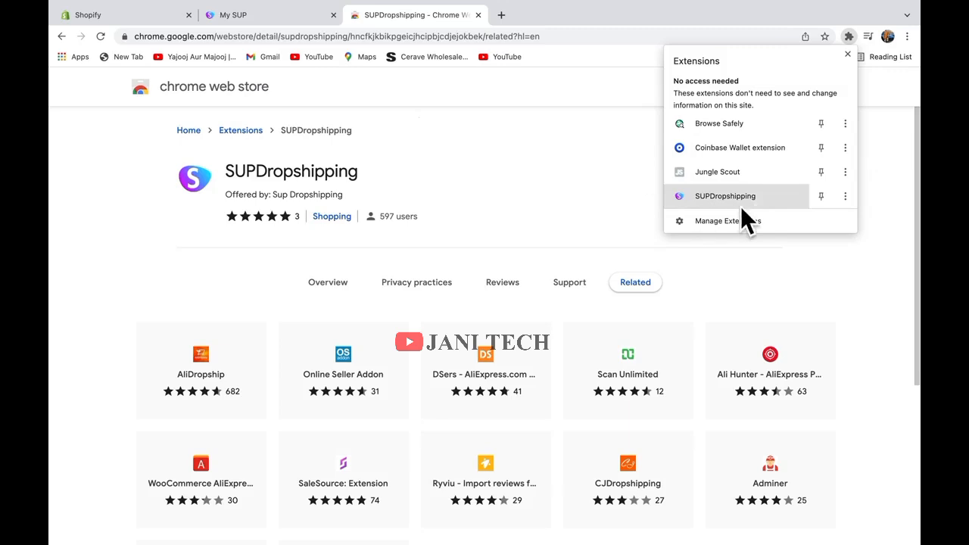
Search the web for 'amazon' and open amazon.com.
{"action": "left_click", "coordinate": [504, 21]}
{"action": "type", "text": "a"}
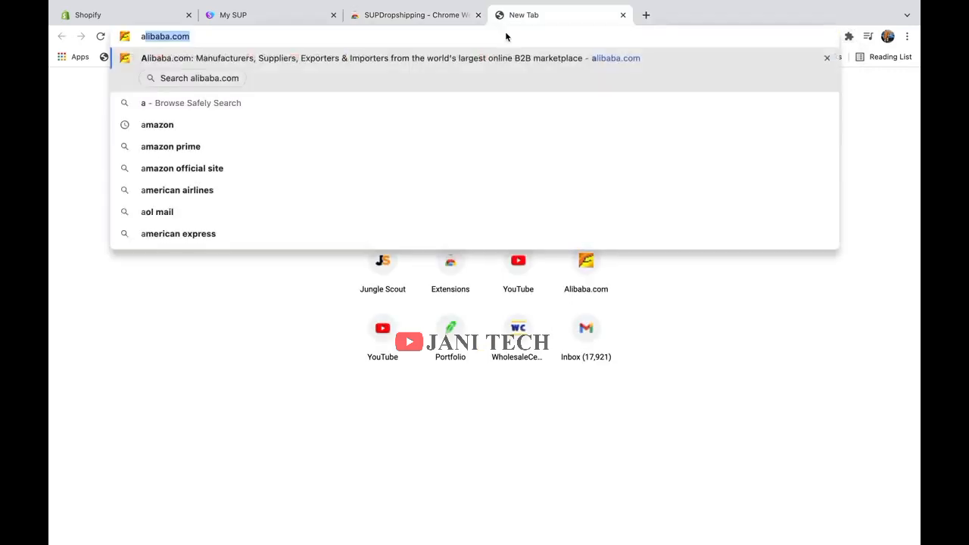
{"action": "type", "text": "mazon"}
{"action": "key", "text": "Return"}
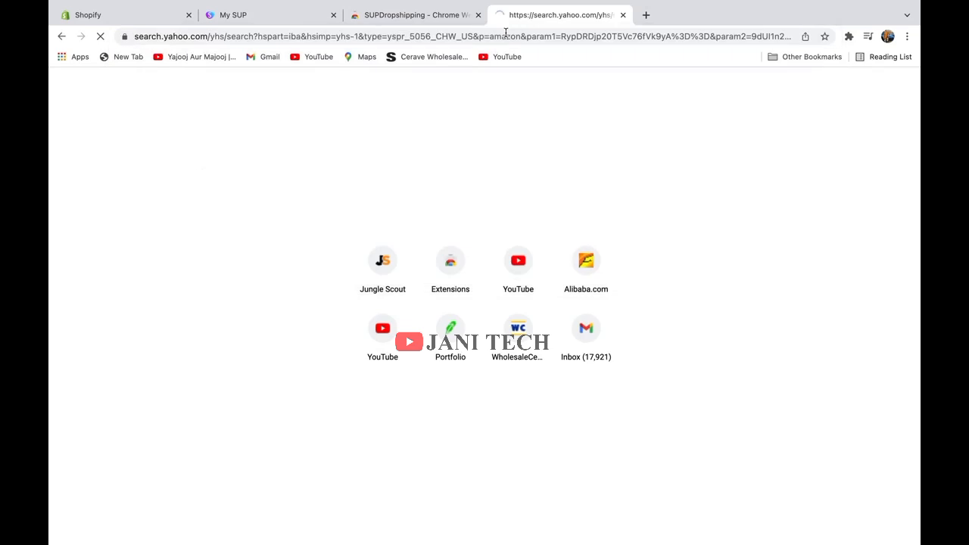
{"action": "left_click", "coordinate": [599, 284]}
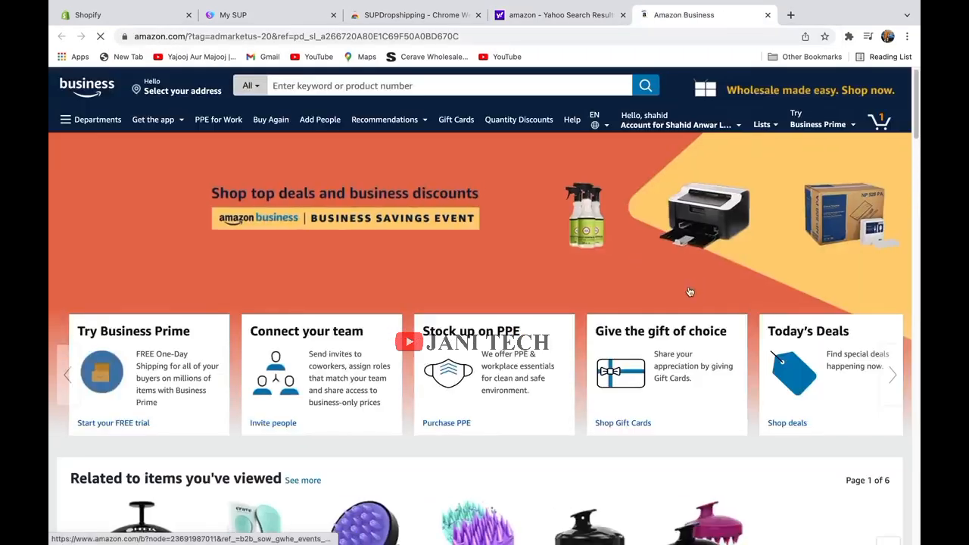
{"action": "scroll", "coordinate": [690, 292], "scroll_direction": "down", "scroll_amount": 7}
{"action": "scroll", "coordinate": [691, 292], "scroll_direction": "down", "scroll_amount": 4}
{"action": "scroll", "coordinate": [692, 292], "scroll_direction": "up", "scroll_amount": 10}
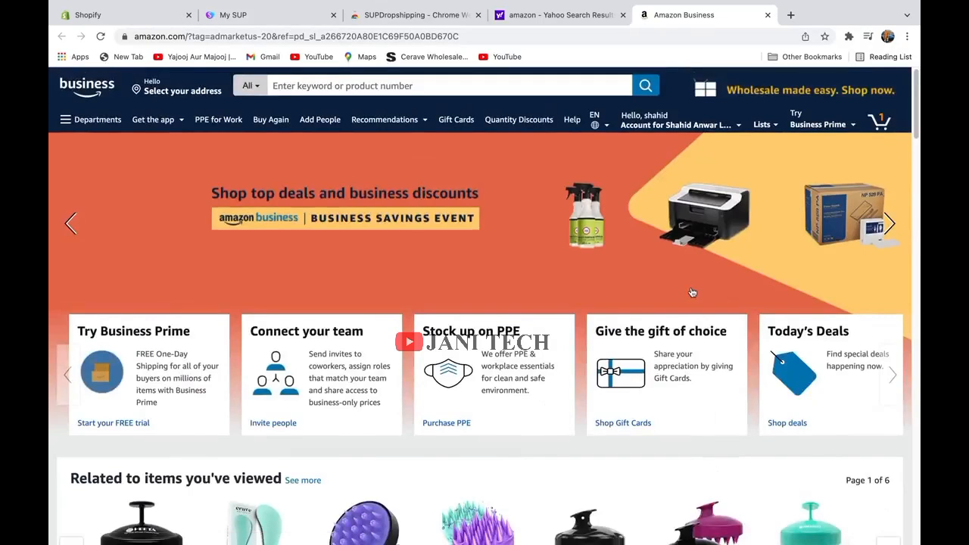
{"action": "scroll", "coordinate": [691, 293], "scroll_direction": "down", "scroll_amount": 1}
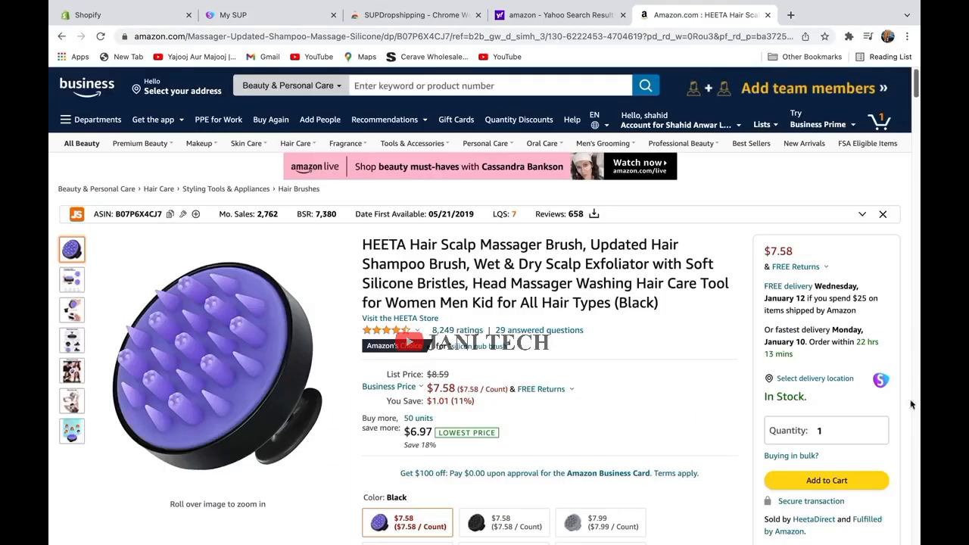
Run Sup's Find Better Price on the HEETA scalp brush and send a sourcing request.
{"action": "mouse_move", "coordinate": [878, 388]}
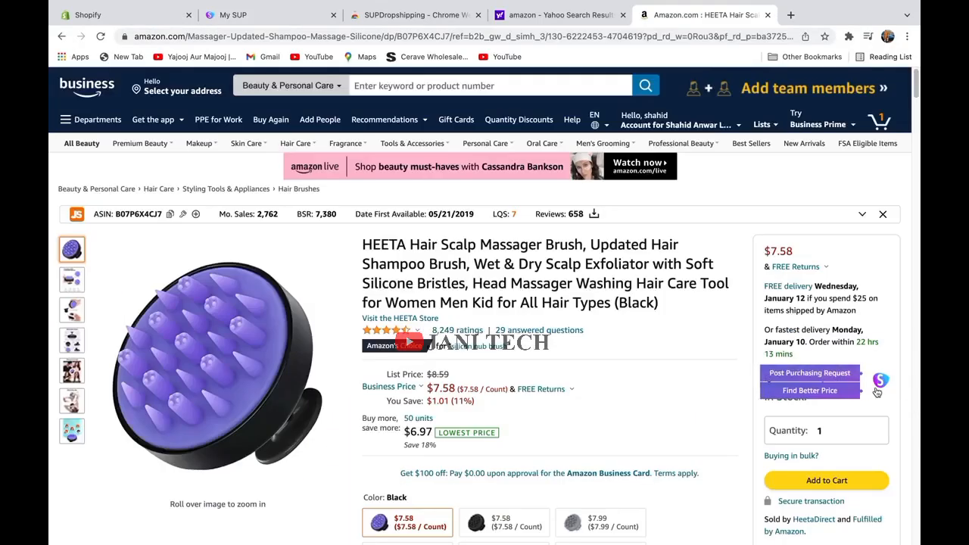
{"action": "left_click", "coordinate": [833, 391]}
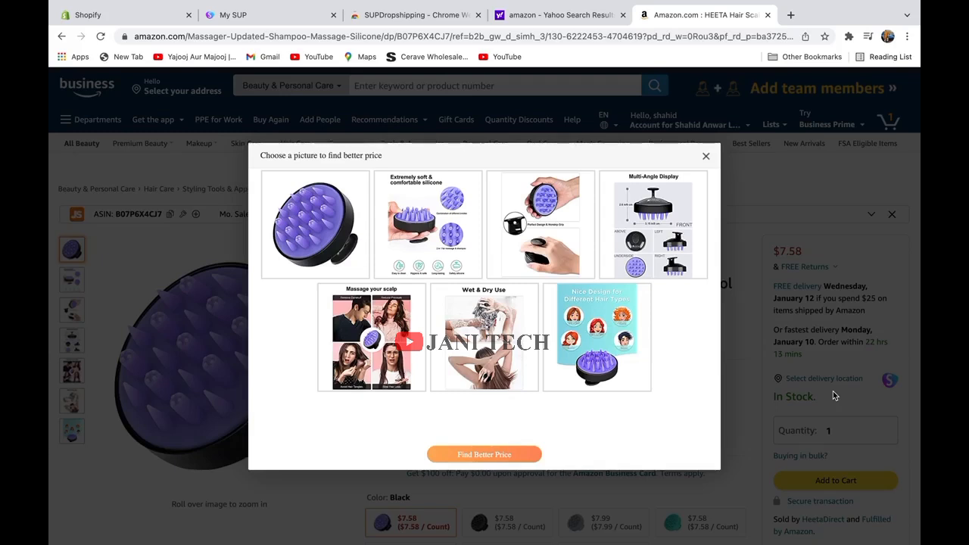
{"action": "left_click", "coordinate": [512, 461]}
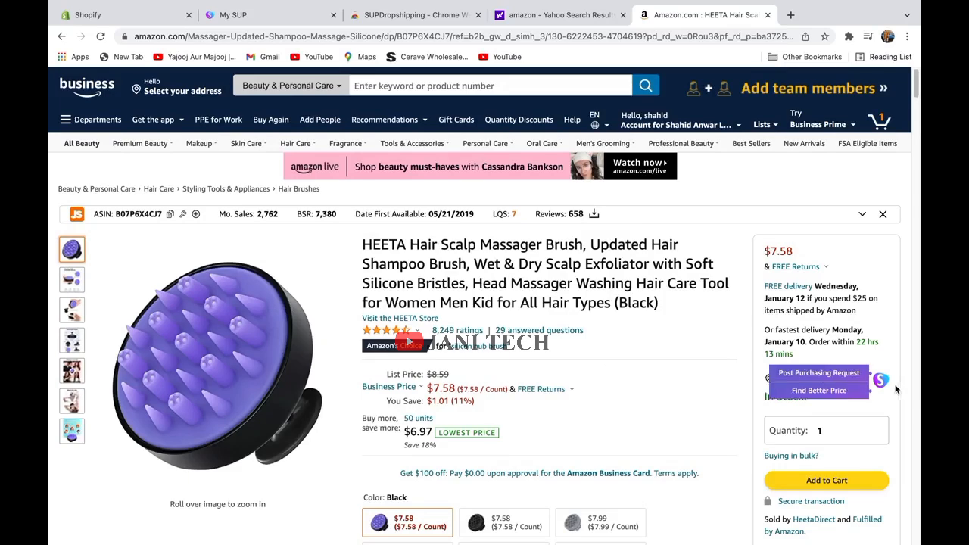
{"action": "mouse_move", "coordinate": [881, 381]}
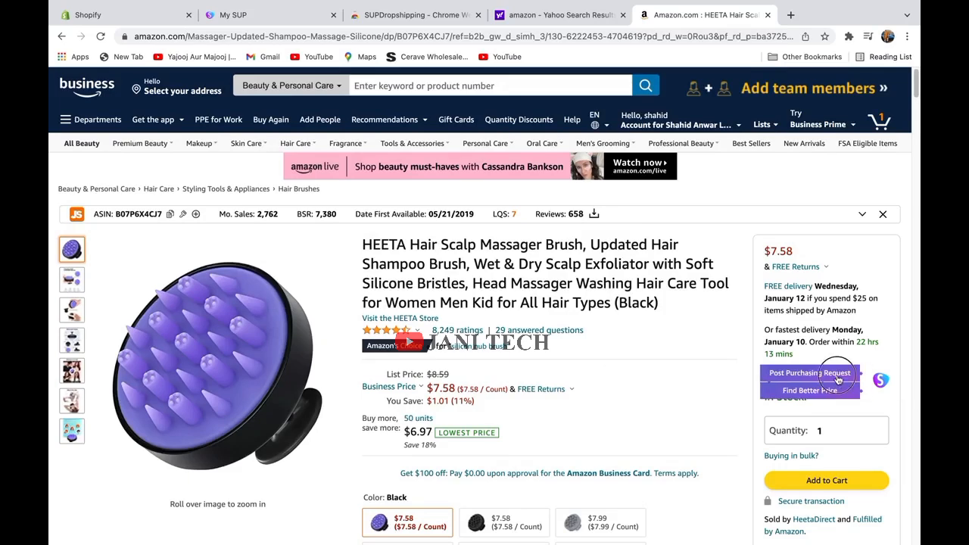
{"action": "left_click", "coordinate": [815, 375]}
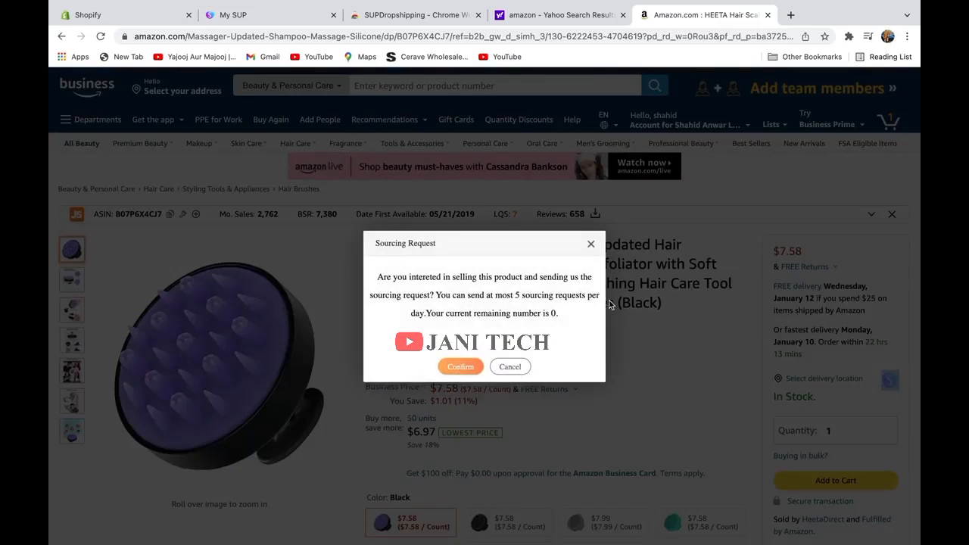
{"action": "left_click", "coordinate": [591, 243]}
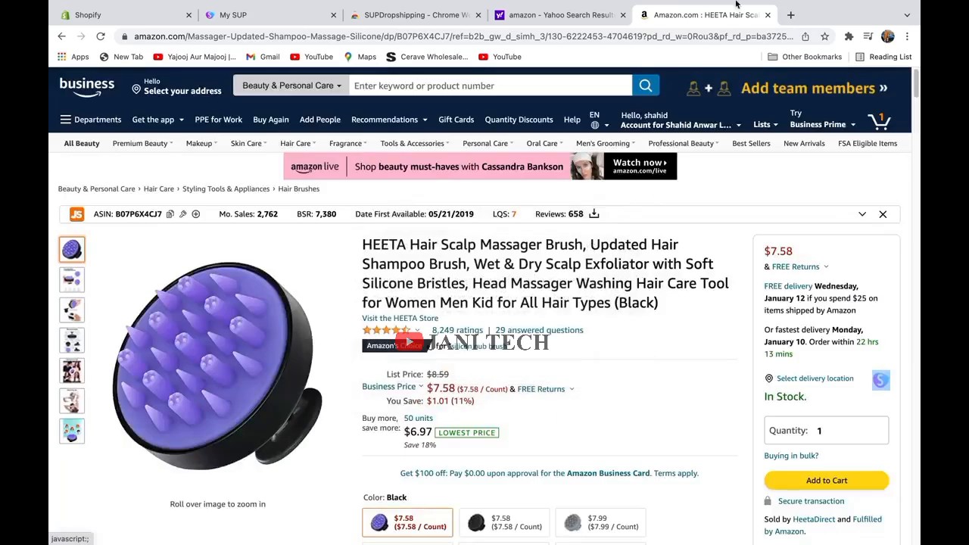
Open the Treatlife Alexa Smart Plug 4 Pack page and try Find Better Price on it.
{"action": "left_click", "coordinate": [61, 36]}
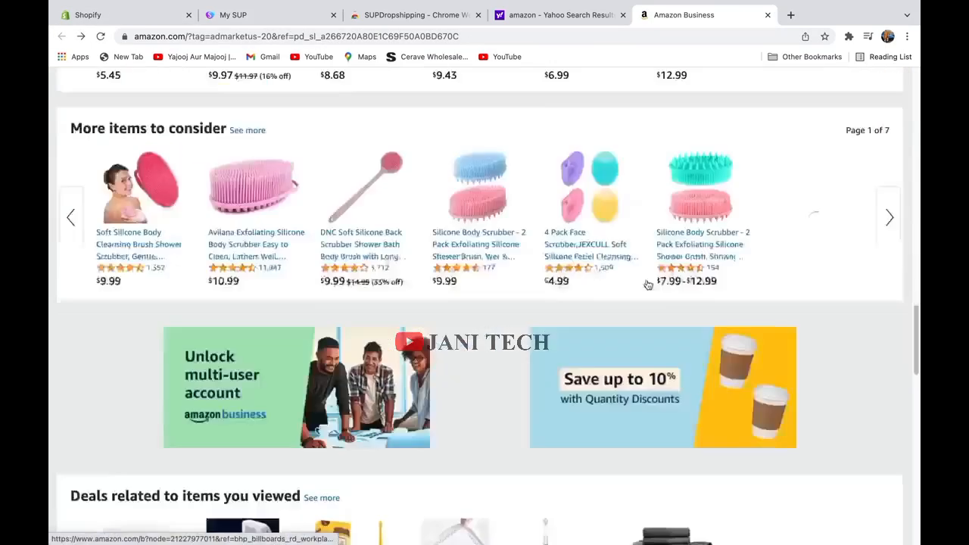
{"action": "scroll", "coordinate": [648, 284], "scroll_direction": "down", "scroll_amount": 10}
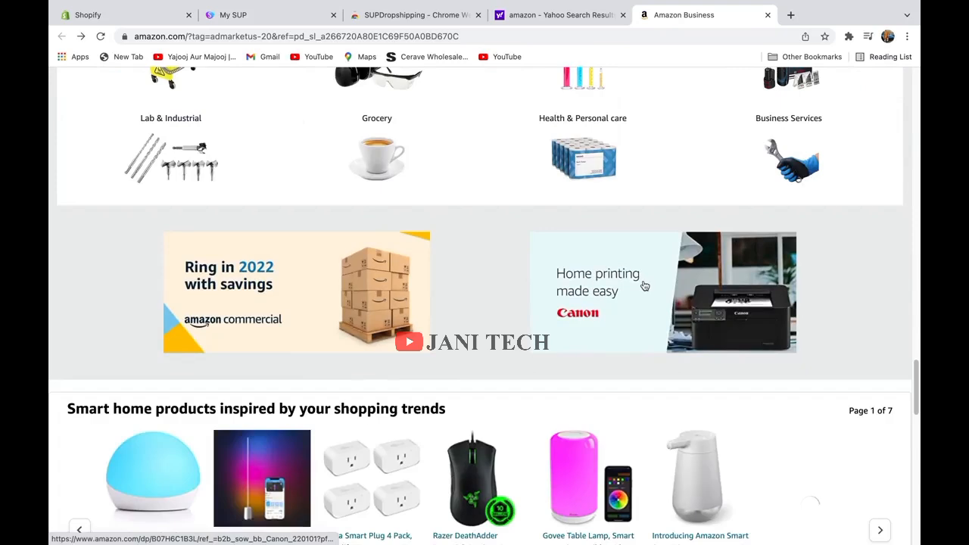
{"action": "scroll", "coordinate": [642, 285], "scroll_direction": "down", "scroll_amount": 3}
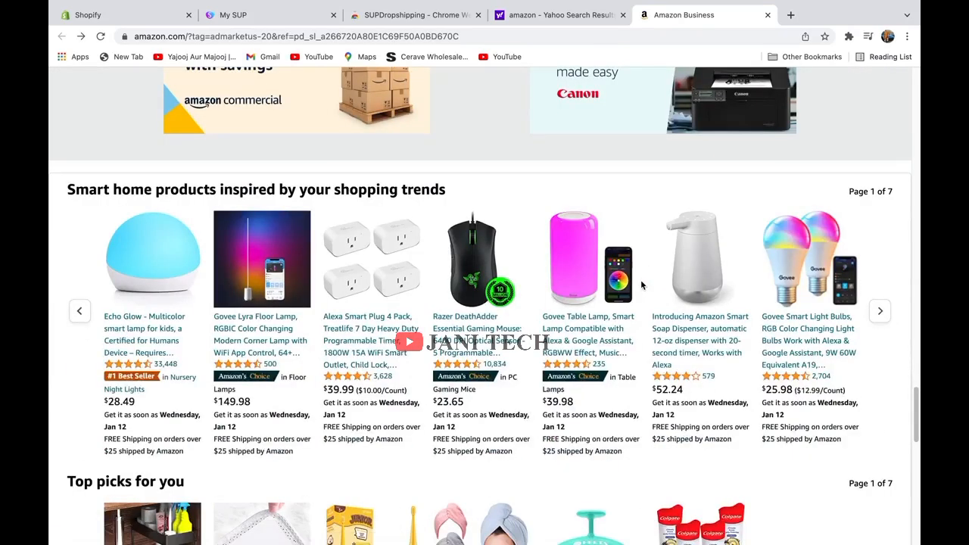
{"action": "scroll", "coordinate": [641, 285], "scroll_direction": "down", "scroll_amount": 1}
{"action": "left_click", "coordinate": [383, 181]}
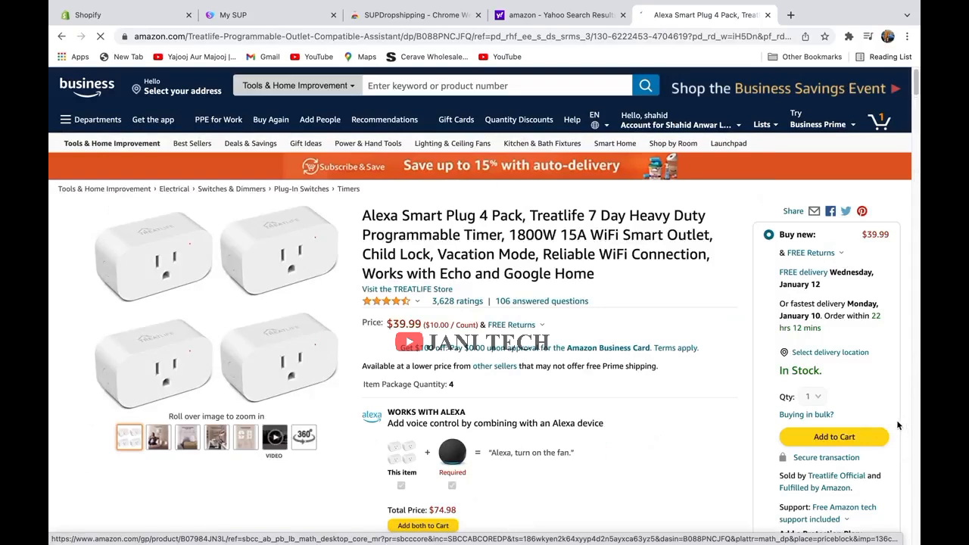
{"action": "mouse_move", "coordinate": [886, 391]}
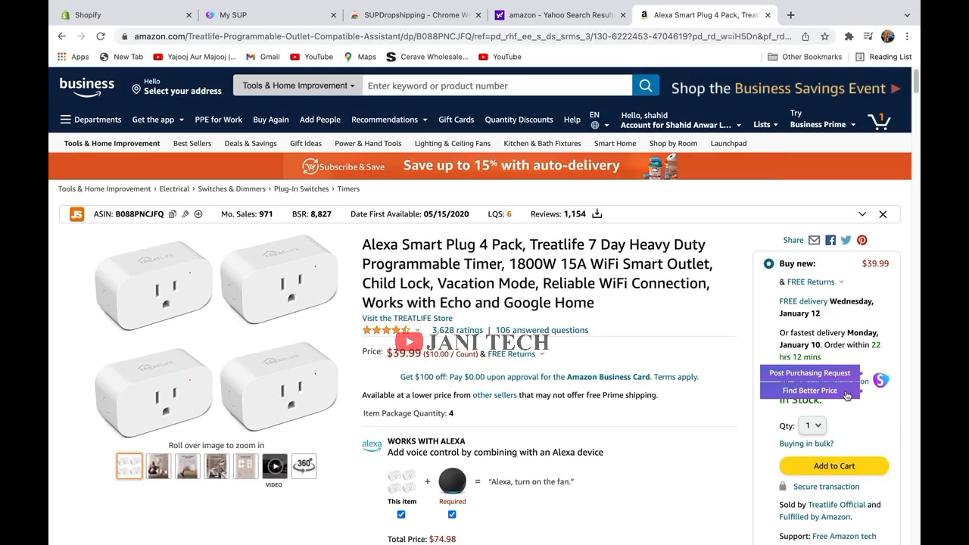
{"action": "left_click", "coordinate": [833, 392]}
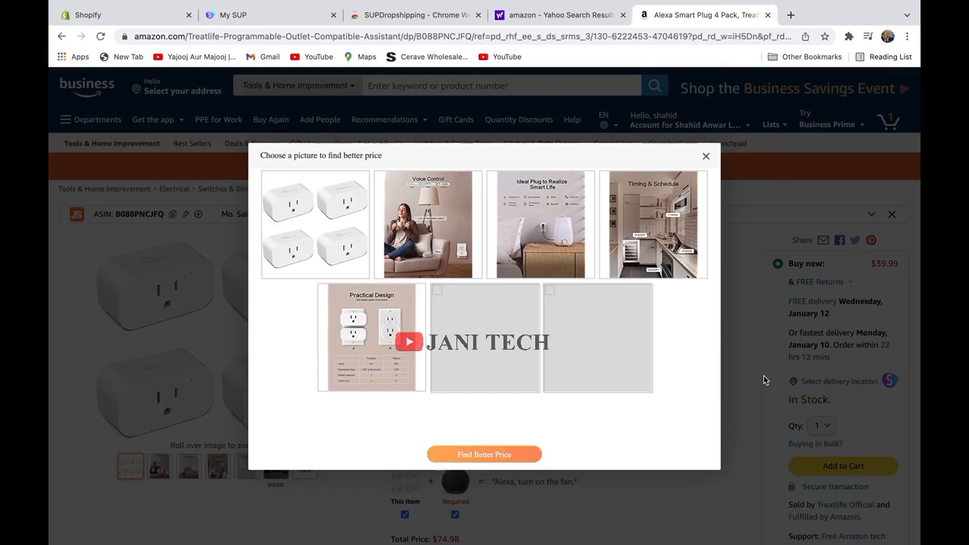
{"action": "left_click", "coordinate": [705, 156]}
Search for 'ebay', open ebay.com and open the wooden spoon listing.
{"action": "left_click", "coordinate": [747, 36]}
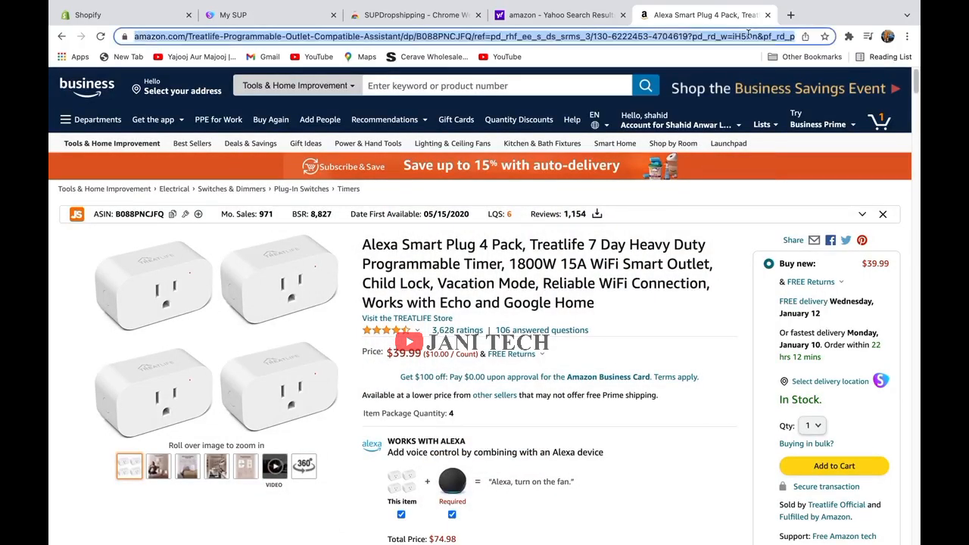
{"action": "type", "text": "ebay"}
{"action": "key", "text": "Return"}
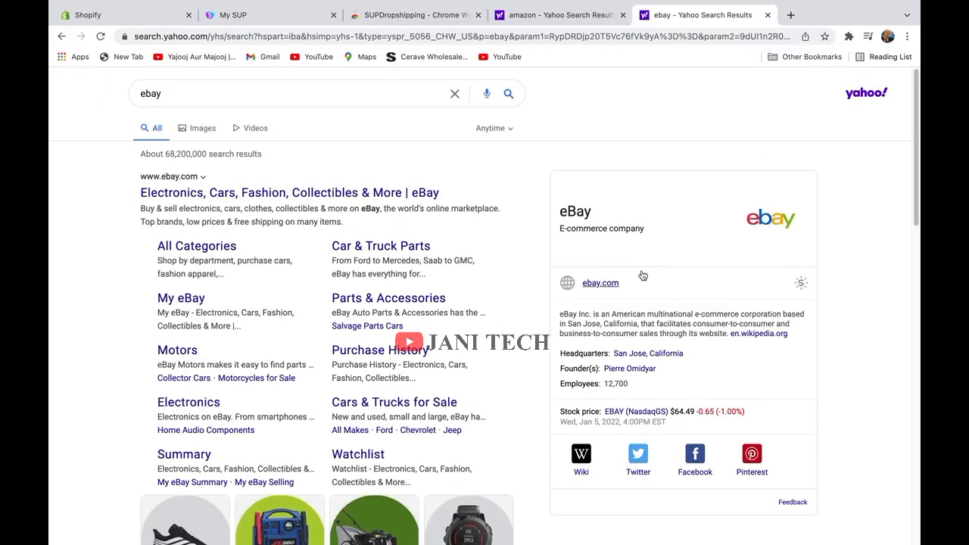
{"action": "left_click", "coordinate": [603, 282]}
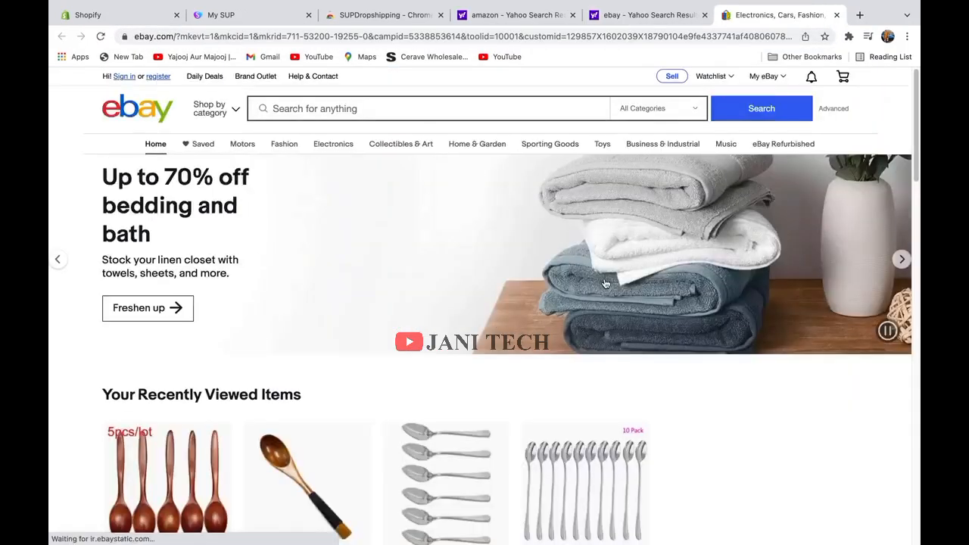
{"action": "scroll", "coordinate": [581, 314], "scroll_direction": "down", "scroll_amount": 5}
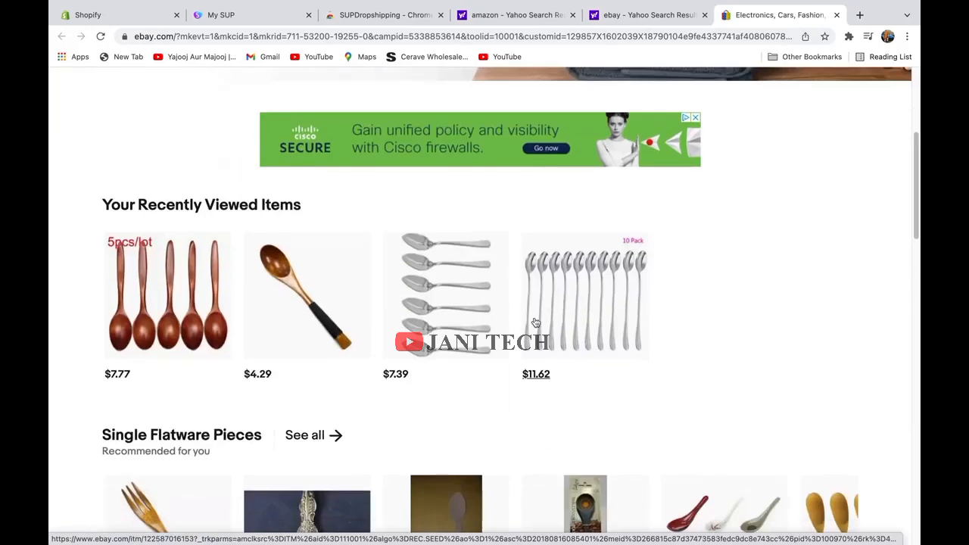
{"action": "left_click", "coordinate": [148, 327]}
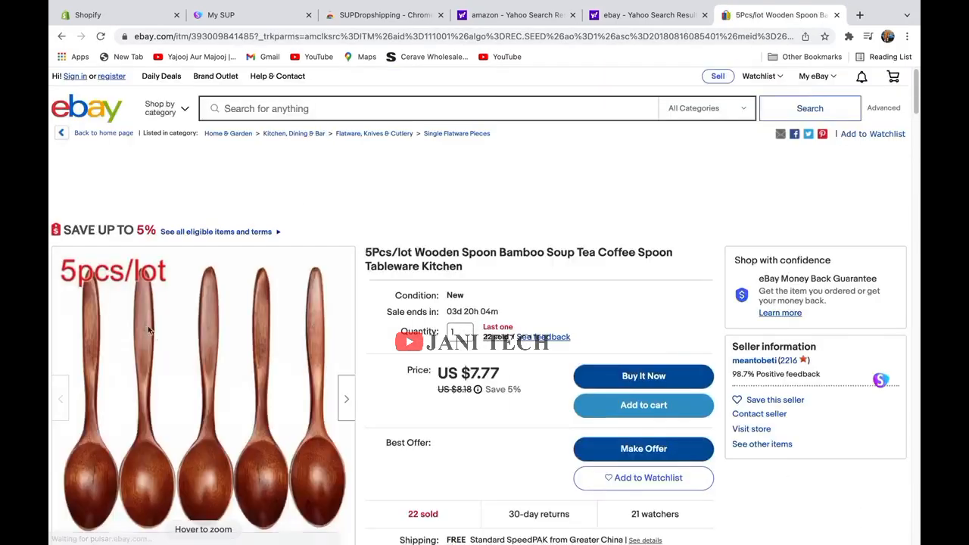
Run Find Better Price on the wooden spoons, then close both eBay tabs.
{"action": "mouse_move", "coordinate": [881, 380]}
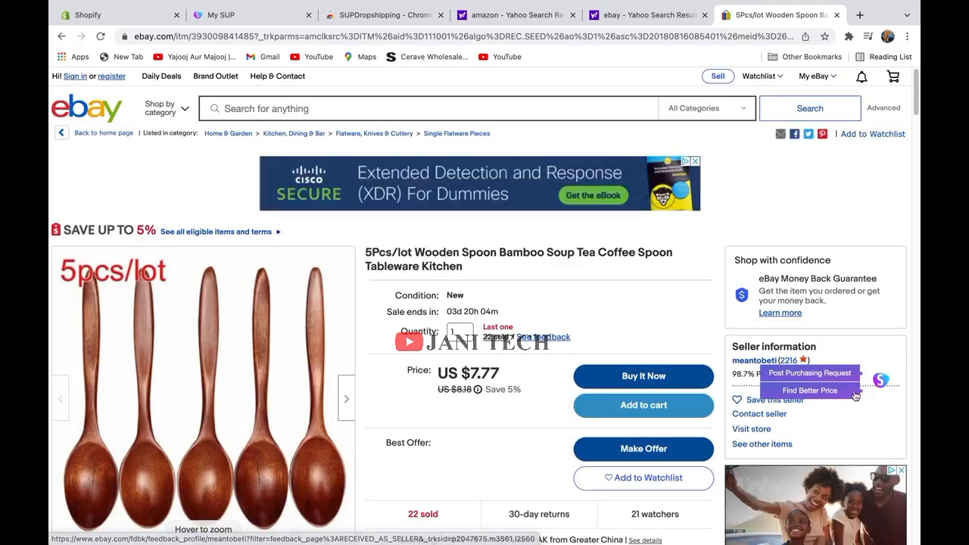
{"action": "left_click", "coordinate": [837, 394]}
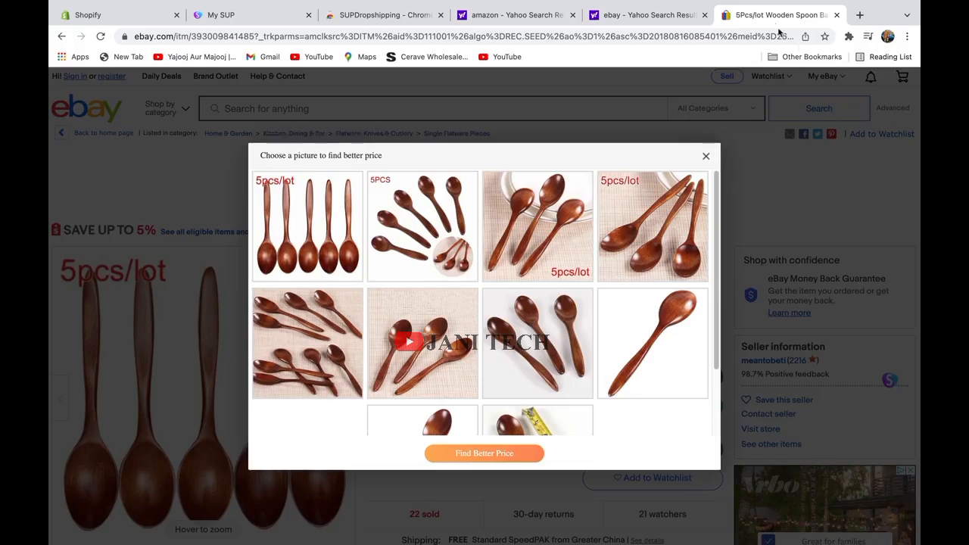
{"action": "left_click", "coordinate": [838, 15]}
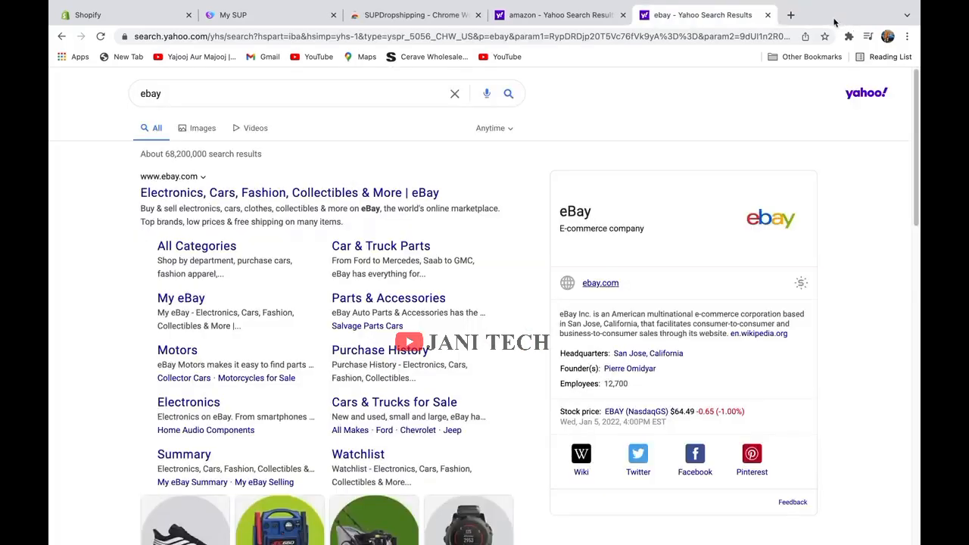
{"action": "left_click", "coordinate": [768, 16]}
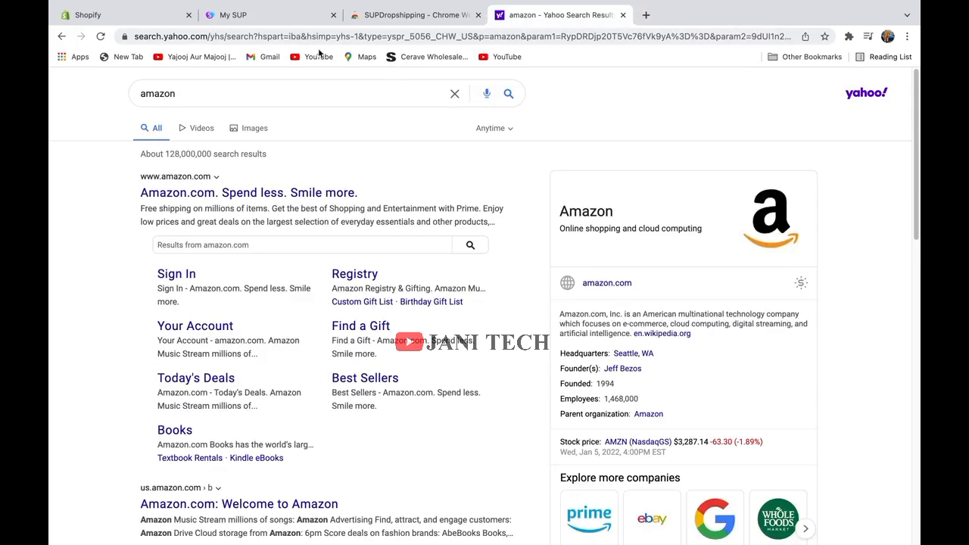
{"action": "left_click", "coordinate": [287, 24]}
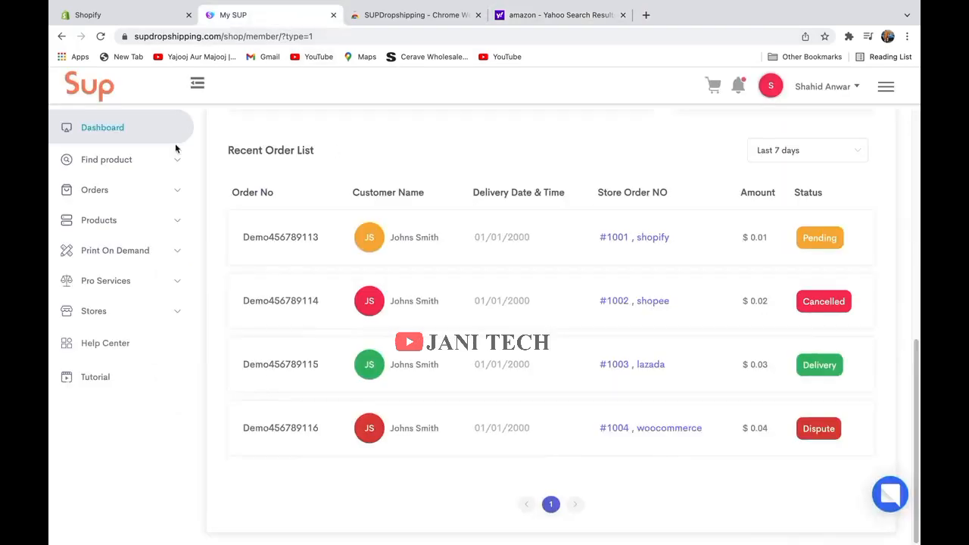
{"action": "left_click", "coordinate": [91, 88]}
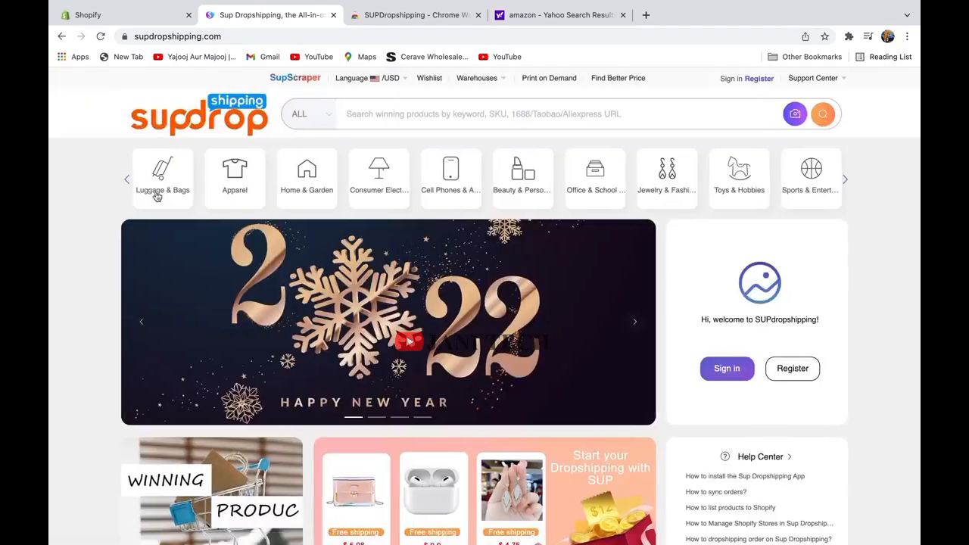
{"action": "mouse_move", "coordinate": [235, 178]}
{"action": "scroll", "coordinate": [827, 224], "scroll_direction": "down", "scroll_amount": 2}
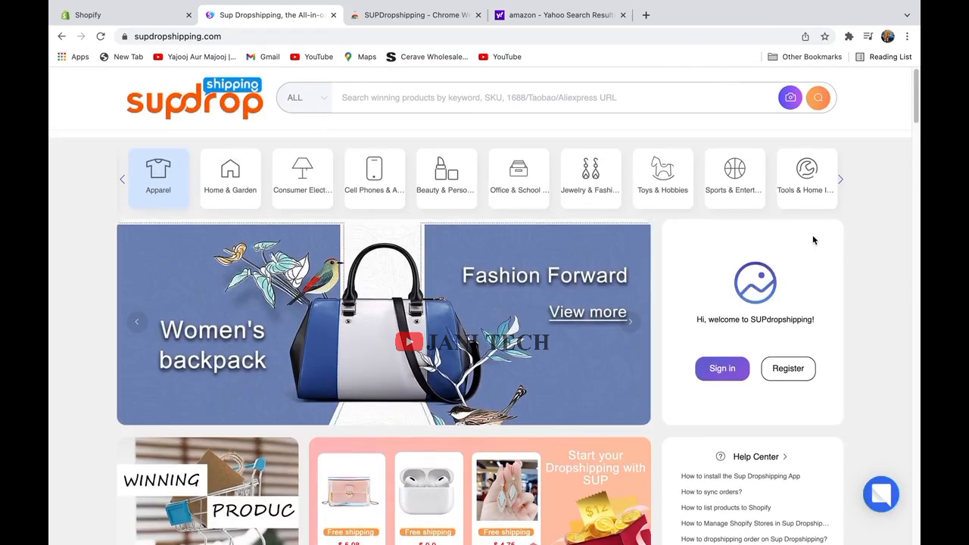
{"action": "scroll", "coordinate": [813, 241], "scroll_direction": "down", "scroll_amount": 3}
{"action": "scroll", "coordinate": [814, 240], "scroll_direction": "down", "scroll_amount": 5}
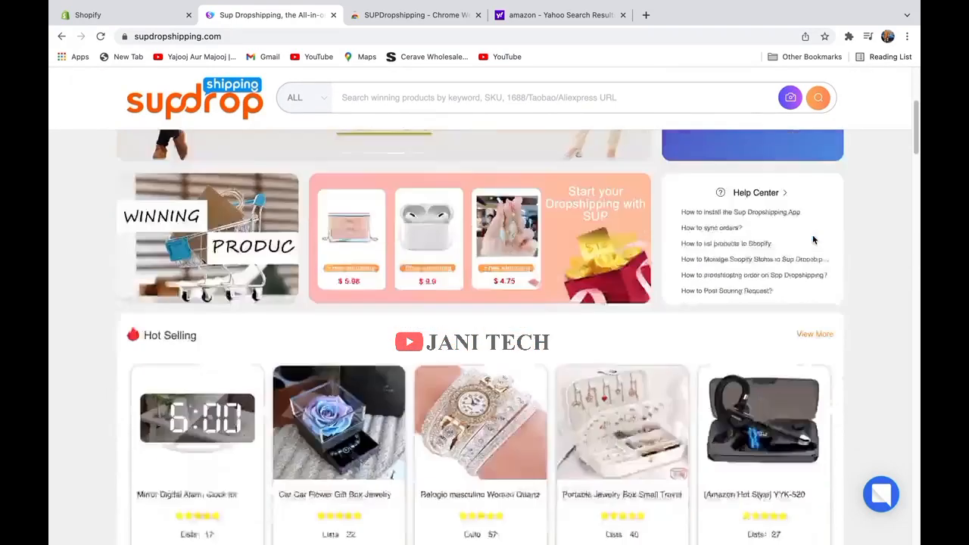
{"action": "scroll", "coordinate": [695, 241], "scroll_direction": "down", "scroll_amount": 10}
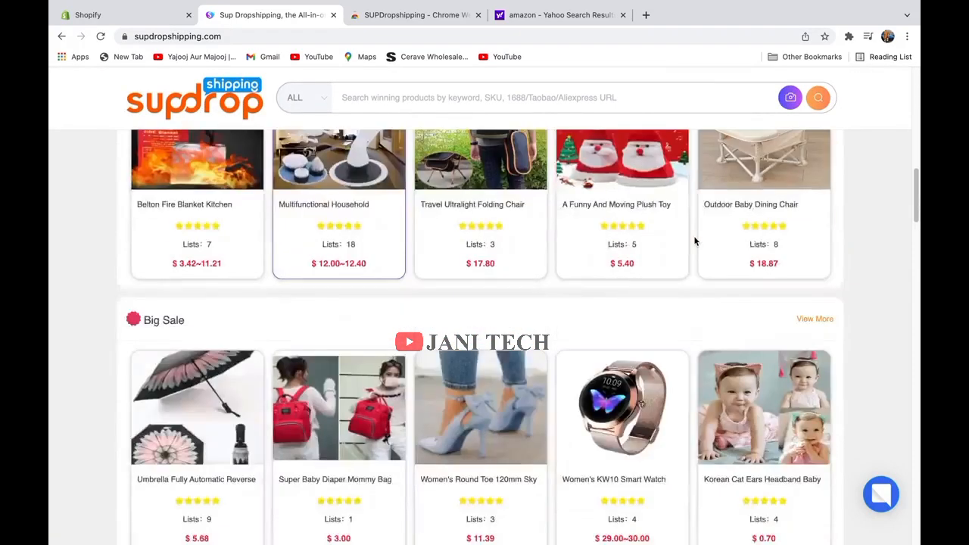
{"action": "scroll", "coordinate": [708, 239], "scroll_direction": "down", "scroll_amount": 6}
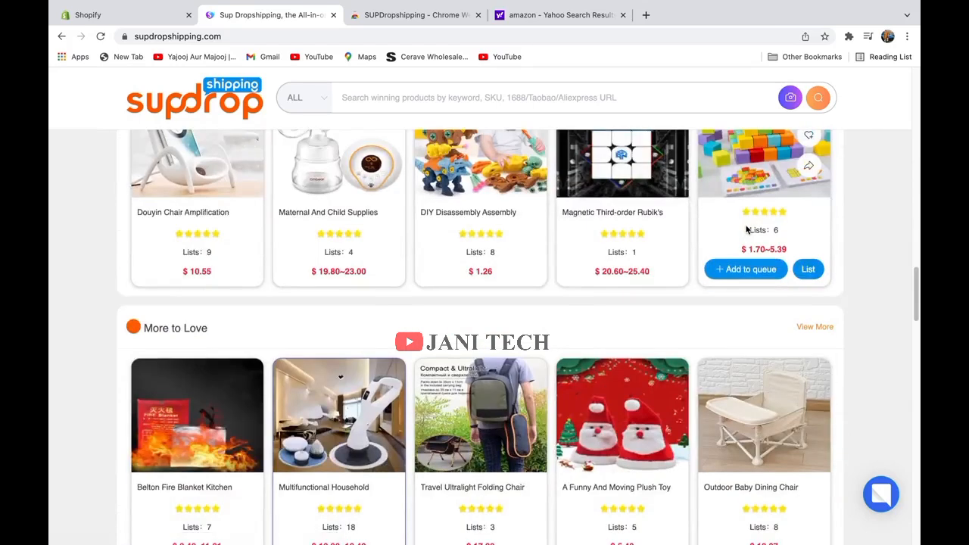
{"action": "scroll", "coordinate": [747, 230], "scroll_direction": "down", "scroll_amount": 2}
{"action": "scroll", "coordinate": [557, 312], "scroll_direction": "down", "scroll_amount": 4}
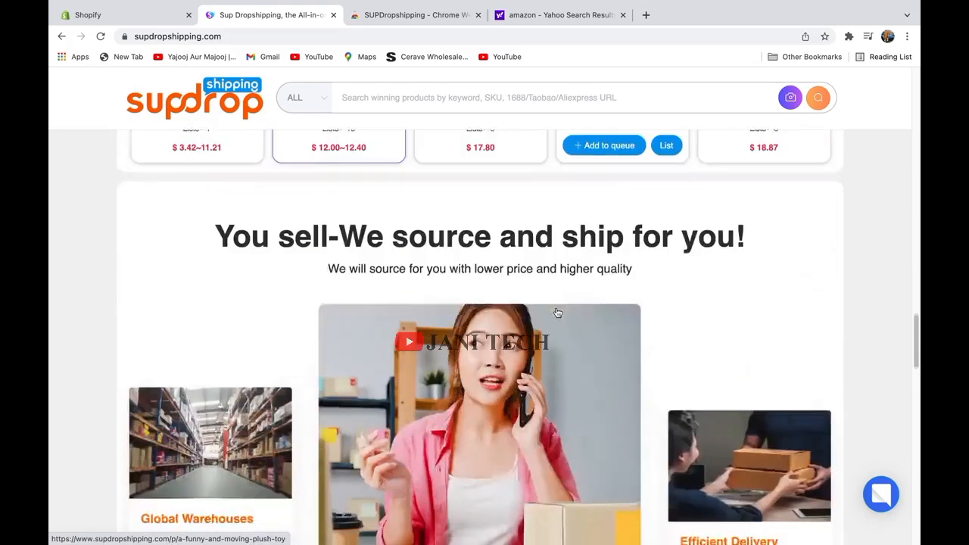
{"action": "scroll", "coordinate": [557, 313], "scroll_direction": "down", "scroll_amount": 3}
{"action": "scroll", "coordinate": [556, 310], "scroll_direction": "up", "scroll_amount": 20}
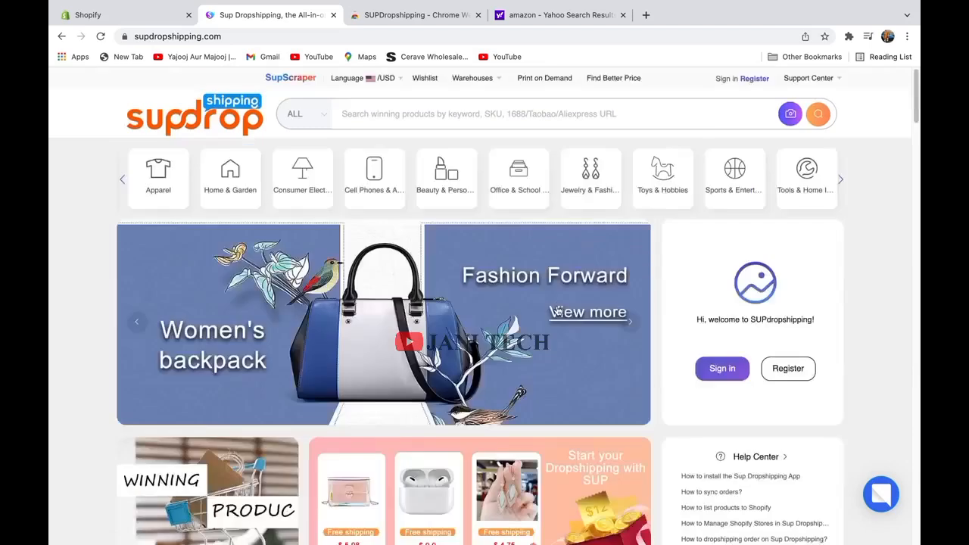
{"action": "mouse_move", "coordinate": [287, 159]}
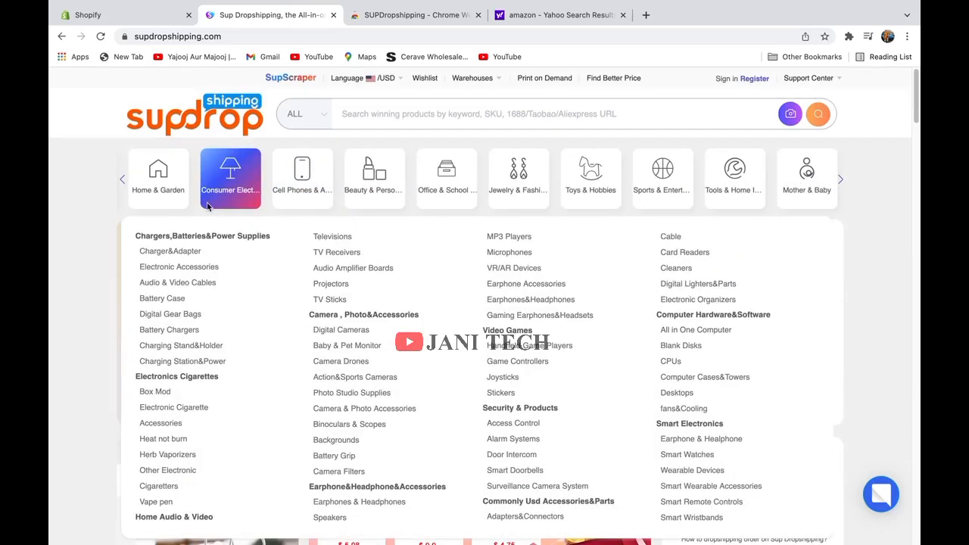
{"action": "left_click", "coordinate": [180, 413]}
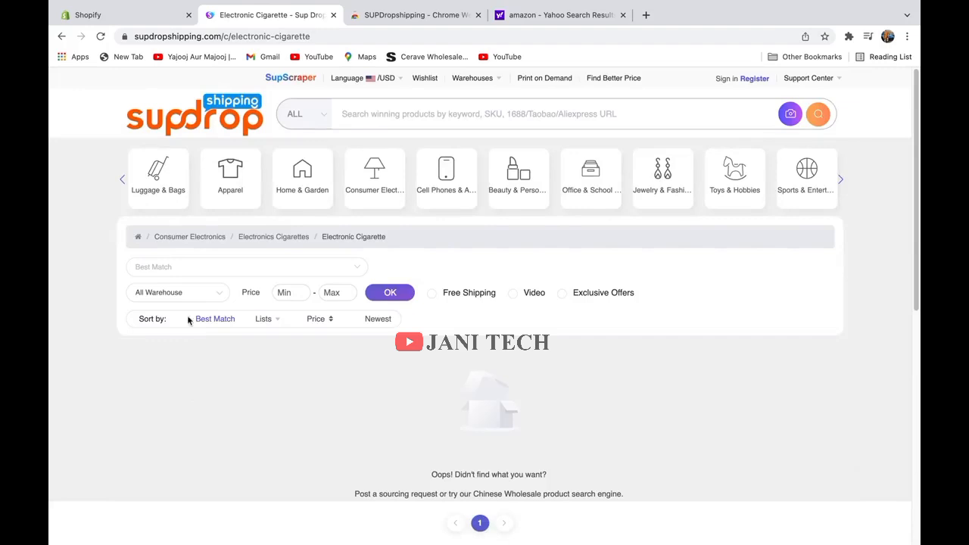
{"action": "mouse_move", "coordinate": [353, 184]}
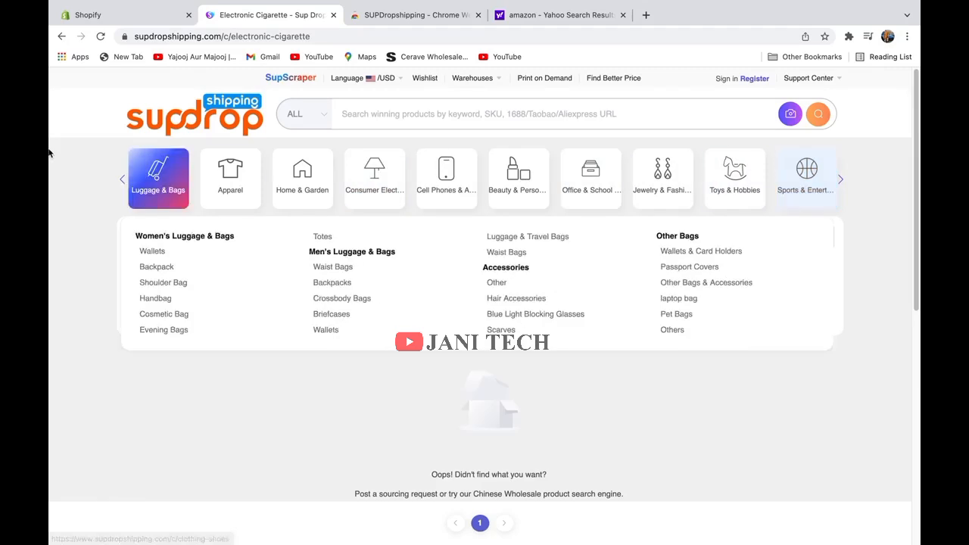
{"action": "left_click", "coordinate": [169, 129]}
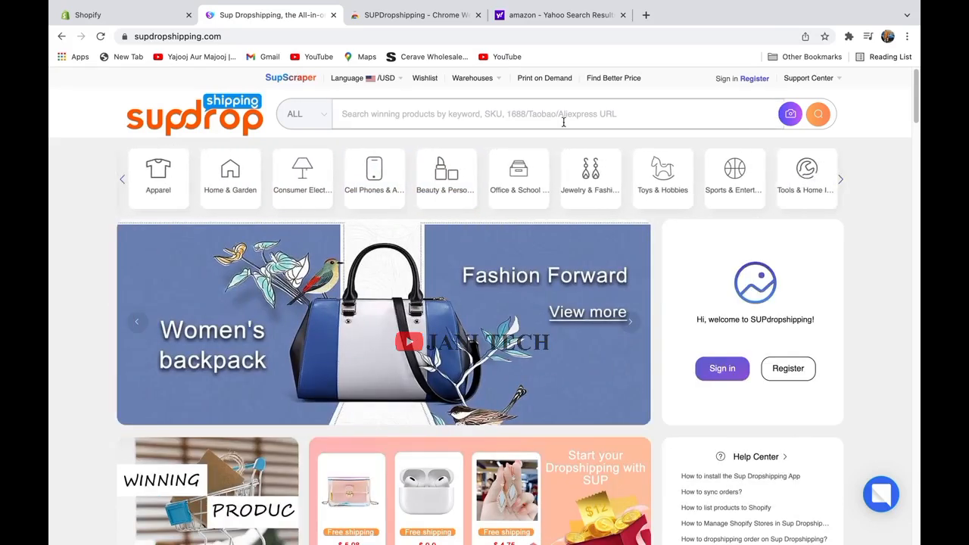
Log in to SUP Dropshipping, view the Dashboard, then return to the homepage via the Sup logo.
{"action": "left_click", "coordinate": [791, 114]}
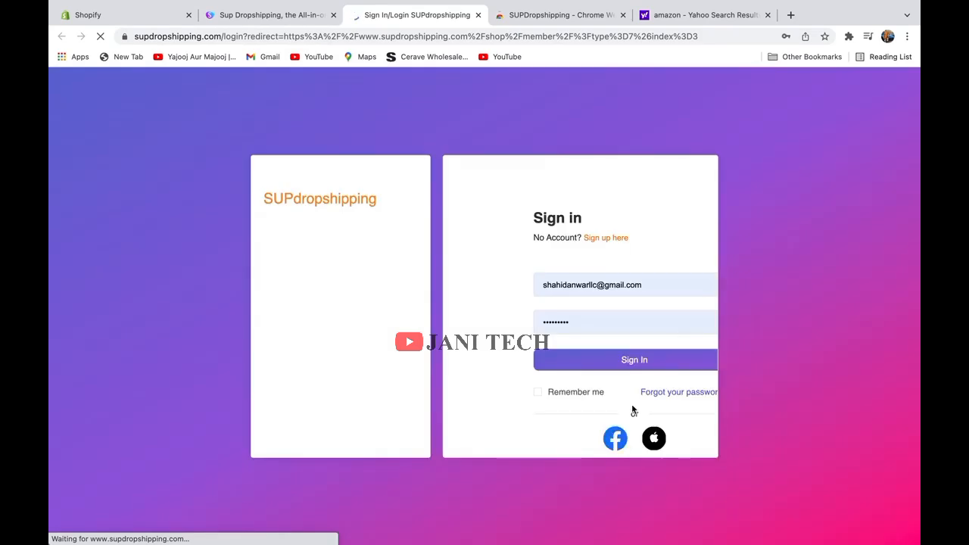
{"action": "left_click", "coordinate": [634, 367]}
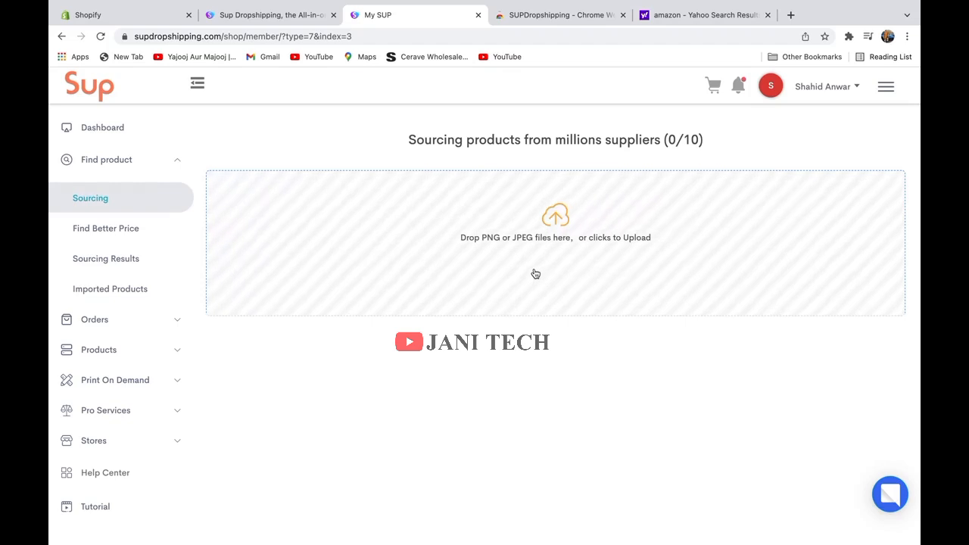
{"action": "left_click", "coordinate": [83, 136]}
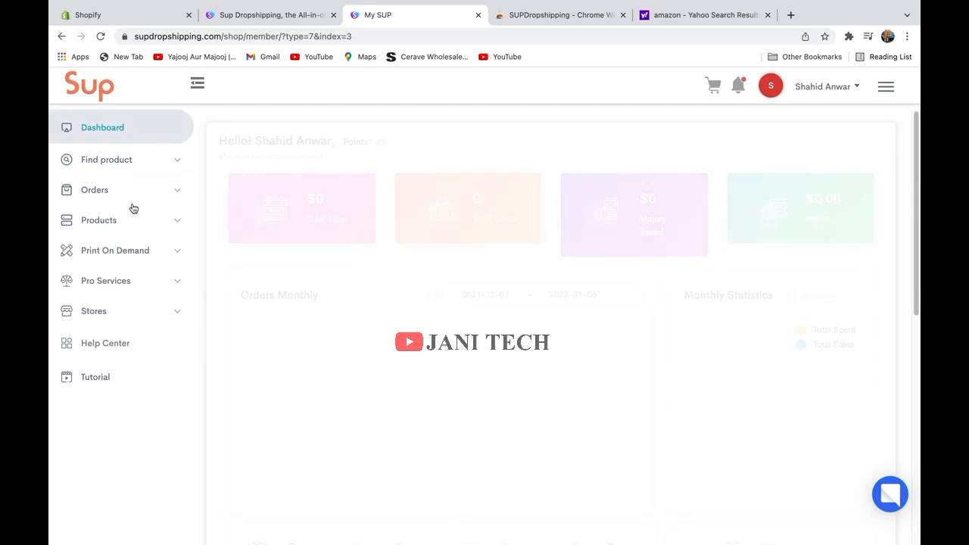
{"action": "scroll", "coordinate": [531, 312], "scroll_direction": "down", "scroll_amount": 3}
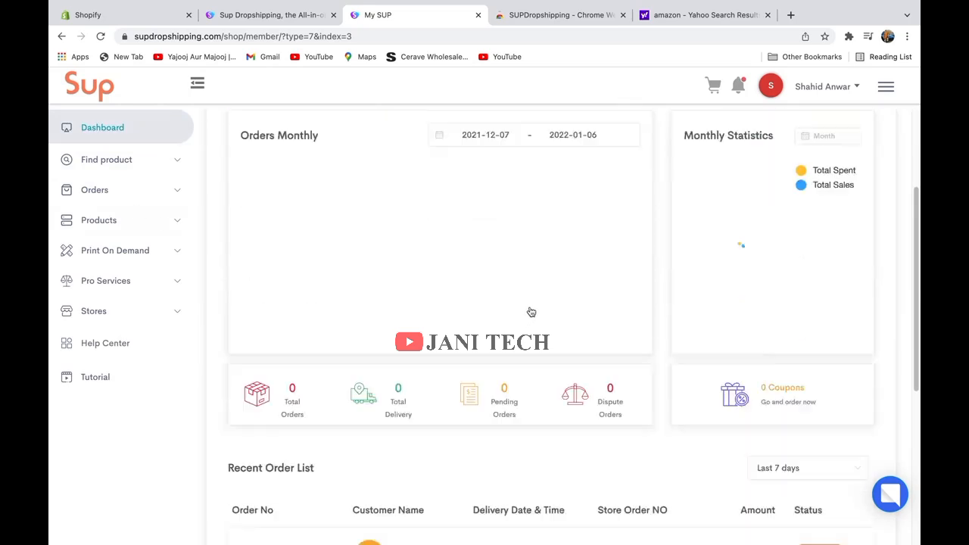
{"action": "left_click", "coordinate": [89, 89]}
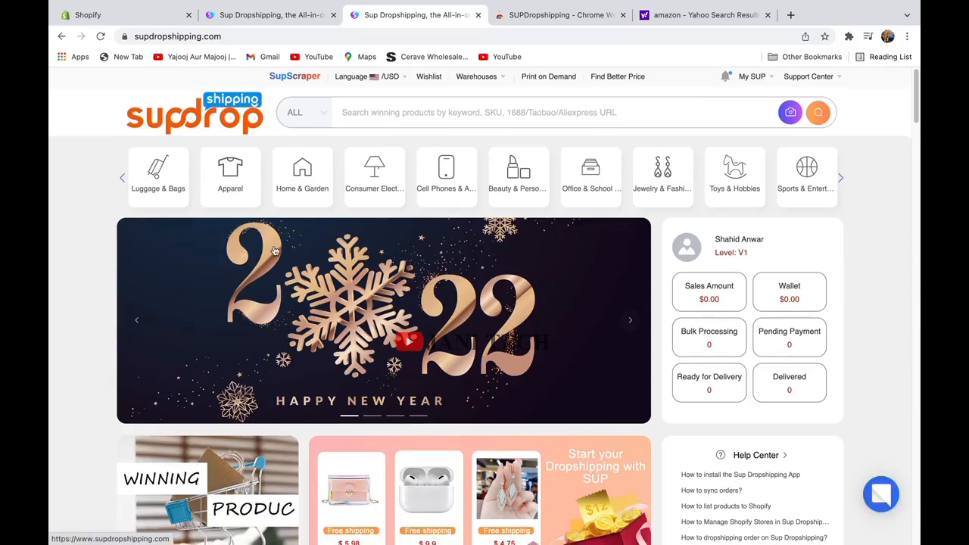
{"action": "scroll", "coordinate": [275, 250], "scroll_direction": "down", "scroll_amount": 3}
{"action": "scroll", "coordinate": [275, 251], "scroll_direction": "down", "scroll_amount": 3}
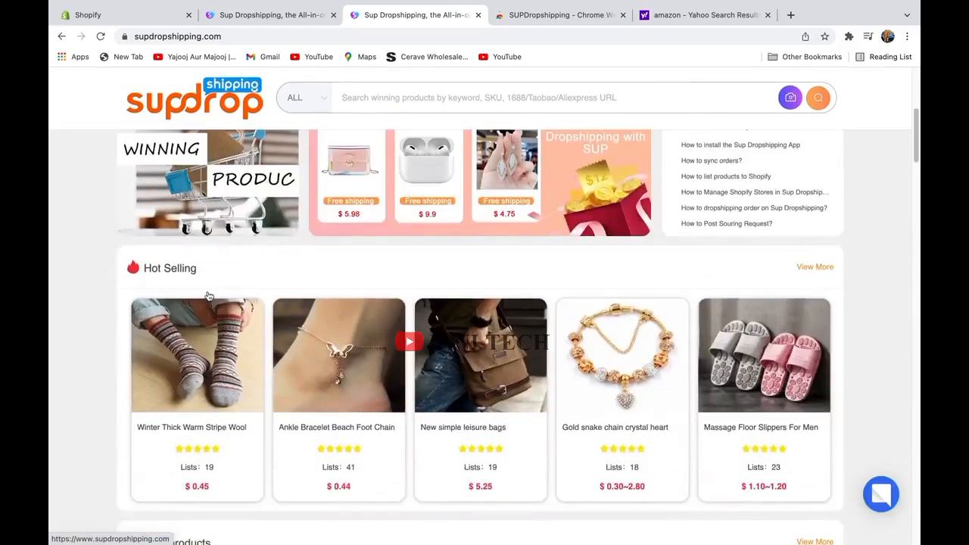
{"action": "mouse_move", "coordinate": [204, 300]}
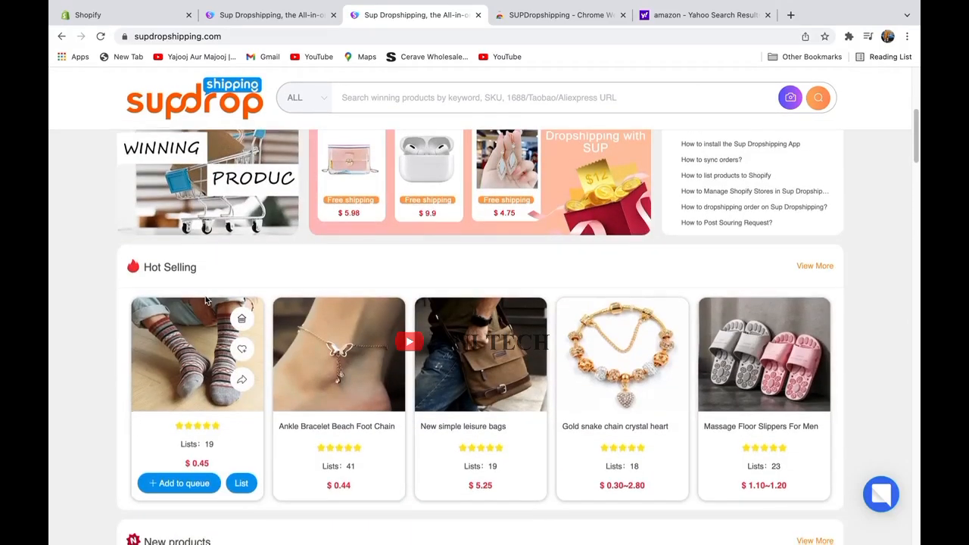
{"action": "scroll", "coordinate": [205, 301], "scroll_direction": "down", "scroll_amount": 1}
{"action": "scroll", "coordinate": [204, 301], "scroll_direction": "down", "scroll_amount": 4}
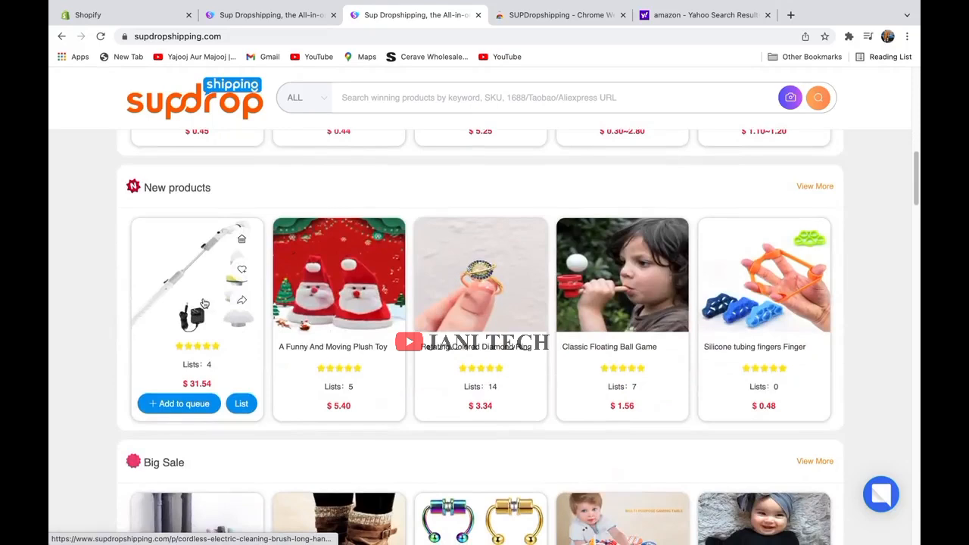
{"action": "scroll", "coordinate": [204, 309], "scroll_direction": "down", "scroll_amount": 2}
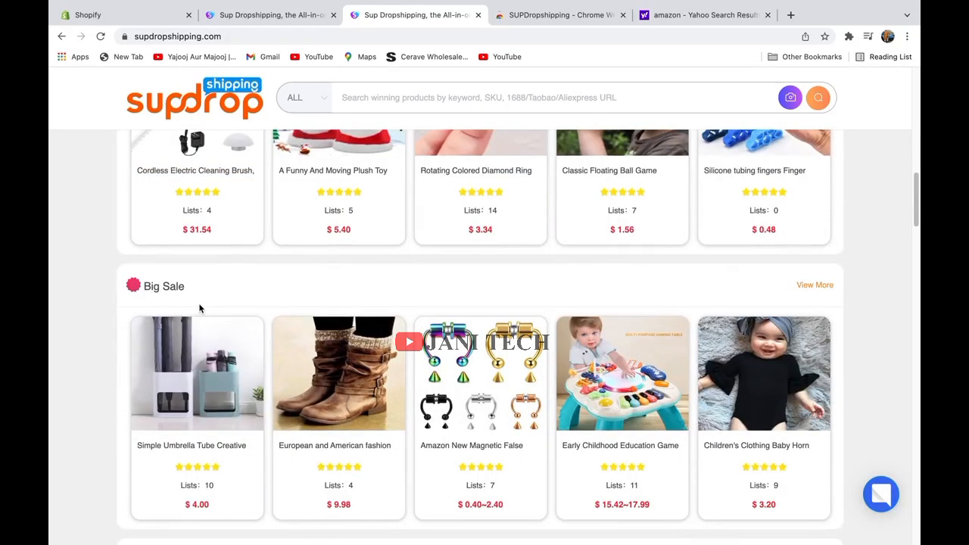
{"action": "scroll", "coordinate": [199, 308], "scroll_direction": "down", "scroll_amount": 5}
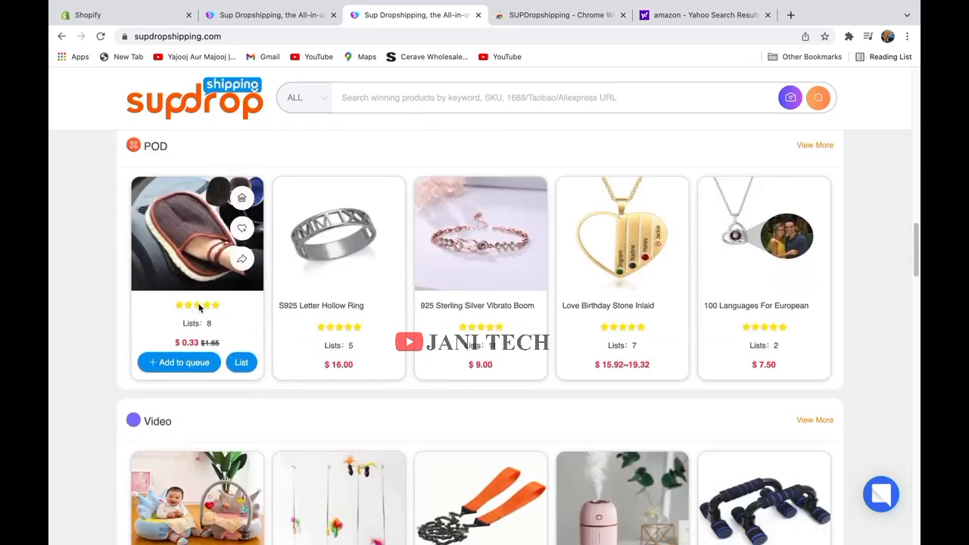
{"action": "scroll", "coordinate": [199, 307], "scroll_direction": "down", "scroll_amount": 4}
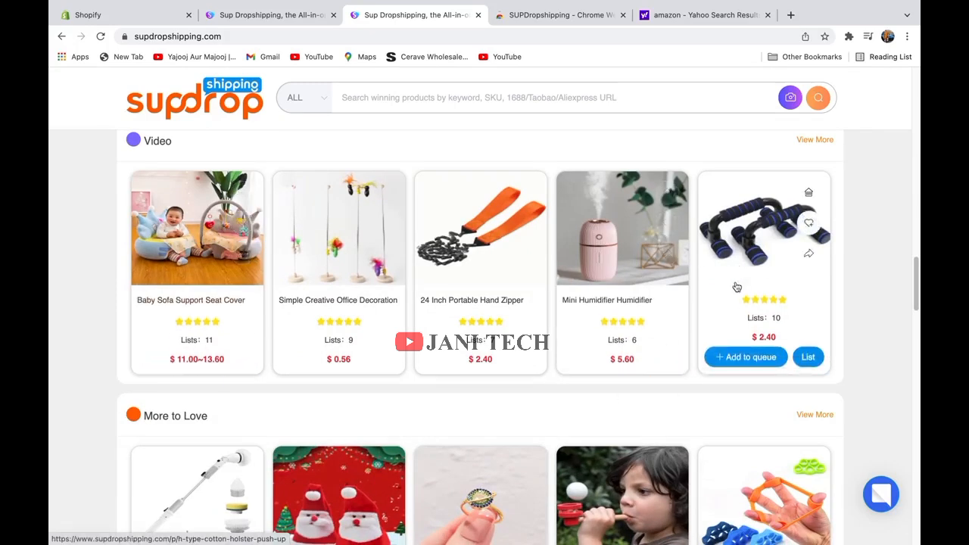
Open and dismiss the listing form, then scroll down the push-up bracket page.
{"action": "left_click", "coordinate": [808, 358]}
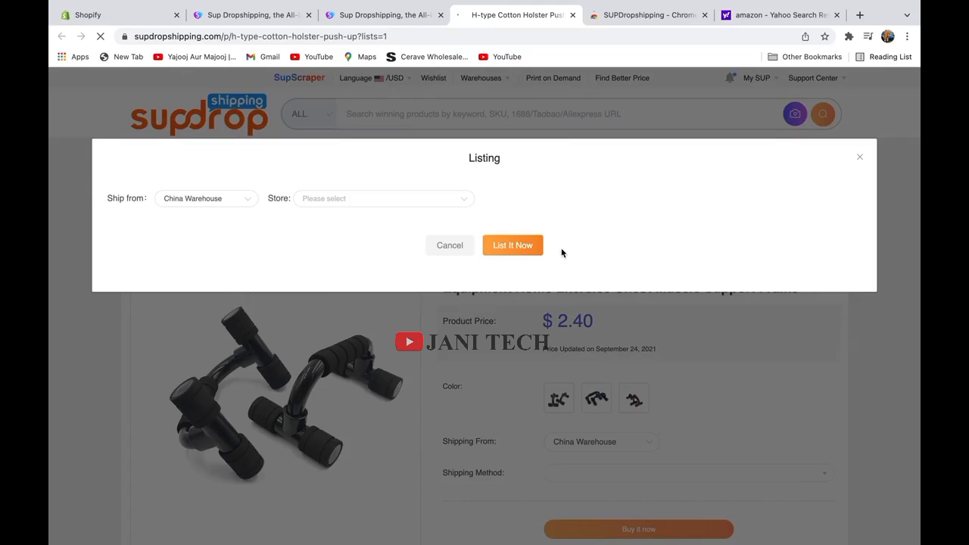
{"action": "left_click", "coordinate": [860, 157]}
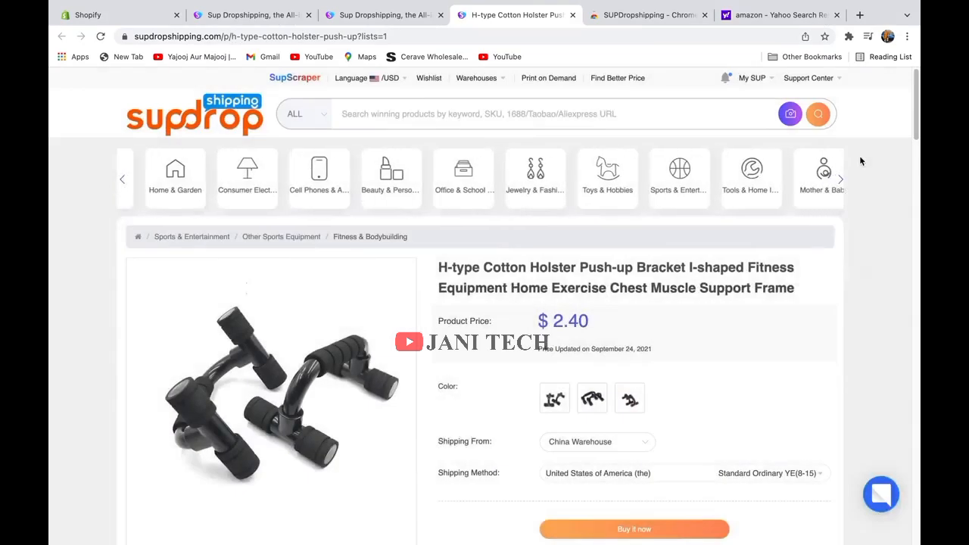
{"action": "scroll", "coordinate": [701, 342], "scroll_direction": "down", "scroll_amount": 2}
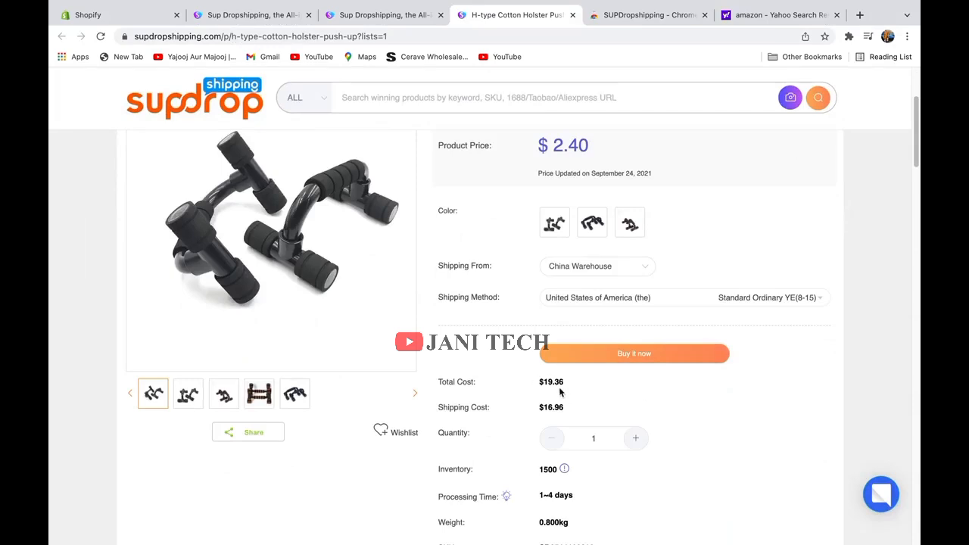
{"action": "scroll", "coordinate": [544, 385], "scroll_direction": "down", "scroll_amount": 1}
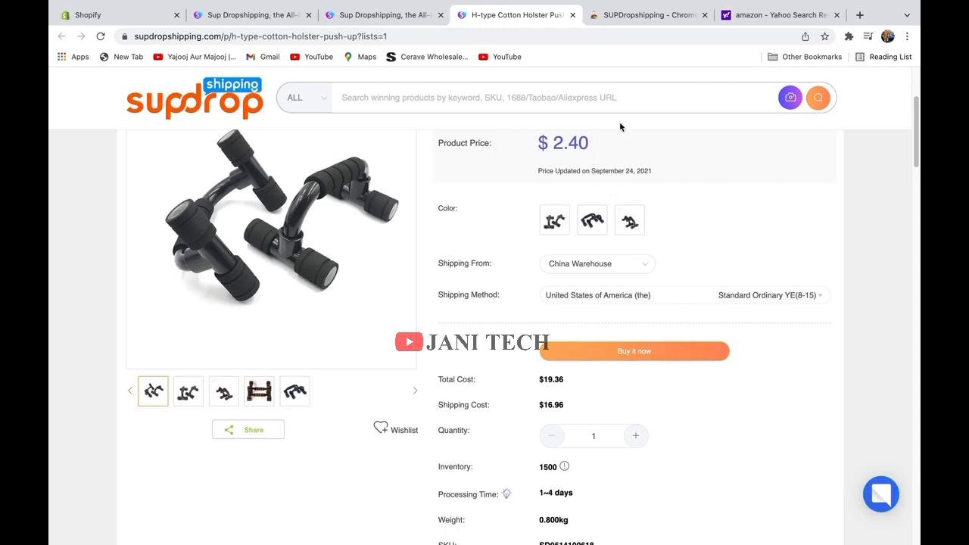
Select Standard Ordinary YE as the shipping method.
{"action": "left_click", "coordinate": [818, 298]}
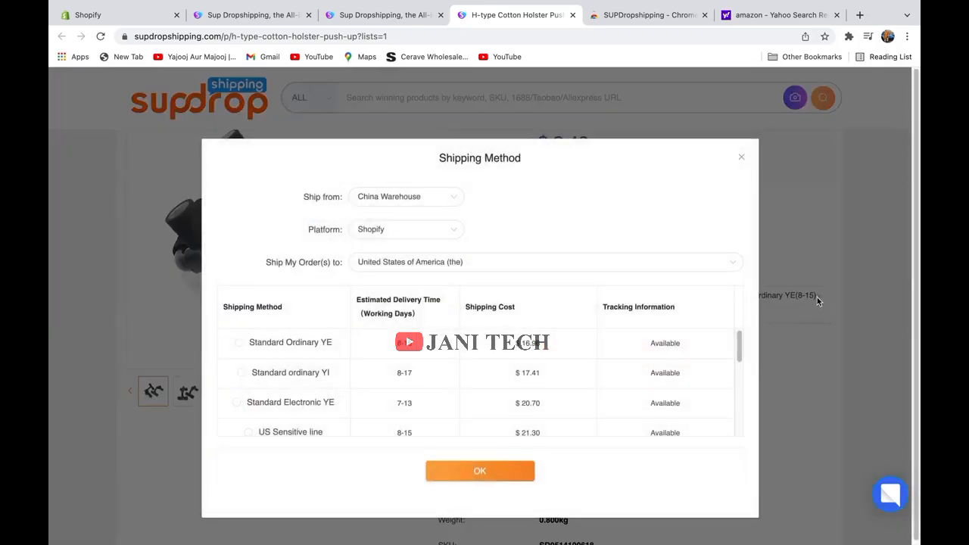
{"action": "left_click_drag", "start_coordinate": [740, 347], "coordinate": [737, 323]}
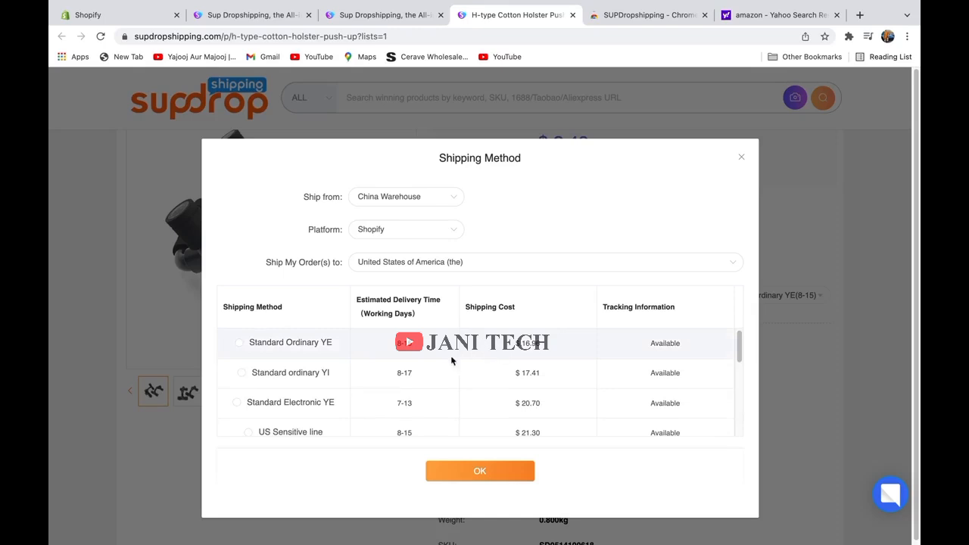
{"action": "left_click", "coordinate": [239, 342]}
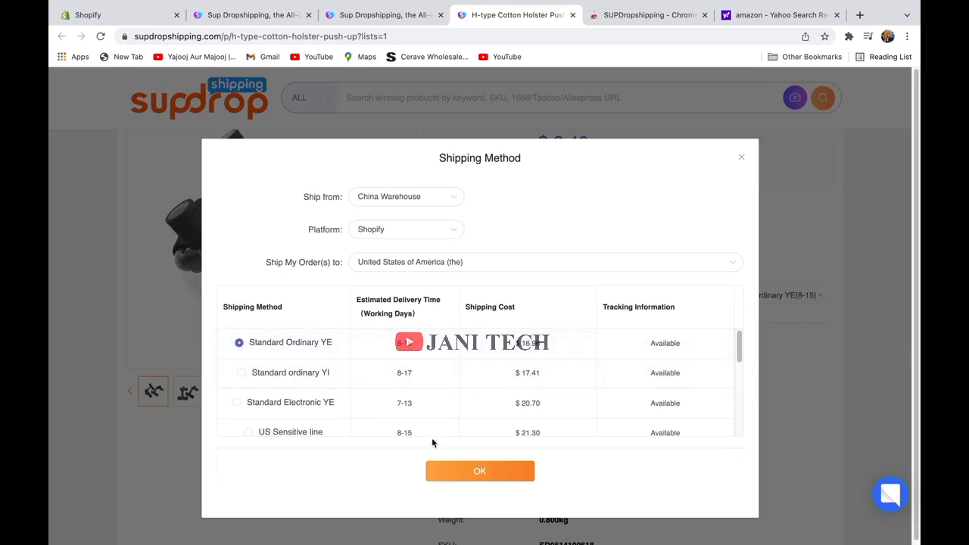
{"action": "left_click", "coordinate": [477, 476]}
Review inventory, SKU and estimated delivery: $19.36 total with $16.96 shipping.
{"action": "scroll", "coordinate": [449, 403], "scroll_direction": "down", "scroll_amount": 10}
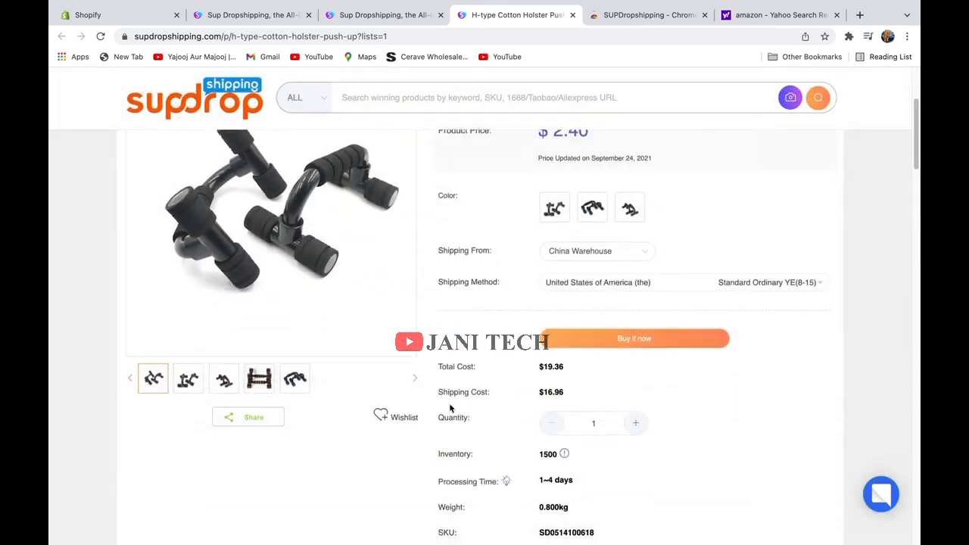
{"action": "scroll", "coordinate": [451, 405], "scroll_direction": "up", "scroll_amount": 15}
{"action": "scroll", "coordinate": [458, 401], "scroll_direction": "down", "scroll_amount": 6}
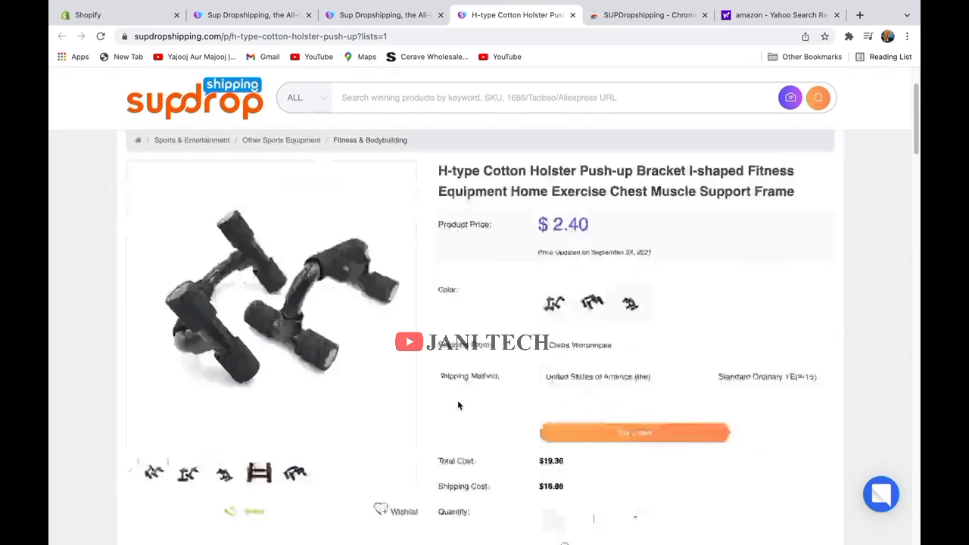
{"action": "scroll", "coordinate": [461, 404], "scroll_direction": "down", "scroll_amount": 2}
{"action": "scroll", "coordinate": [464, 403], "scroll_direction": "up", "scroll_amount": 5}
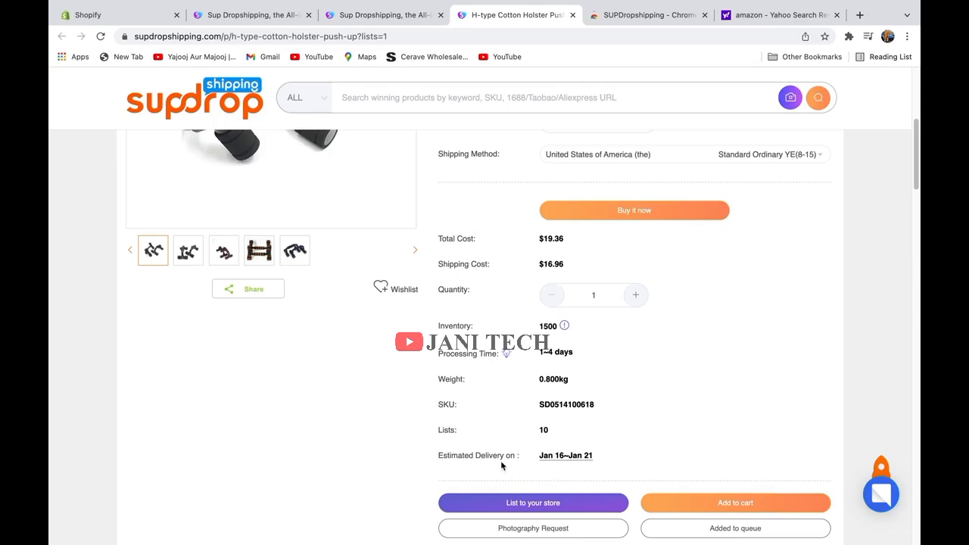
{"action": "scroll", "coordinate": [493, 455], "scroll_direction": "up", "scroll_amount": 10}
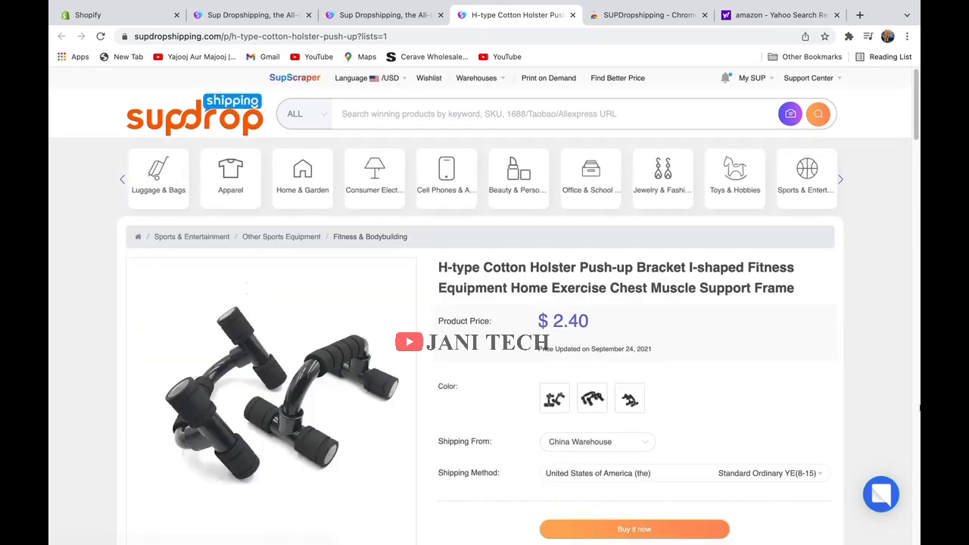
{"action": "scroll", "coordinate": [921, 409], "scroll_direction": "down", "scroll_amount": 5}
{"action": "scroll", "coordinate": [762, 413], "scroll_direction": "up", "scroll_amount": 5}
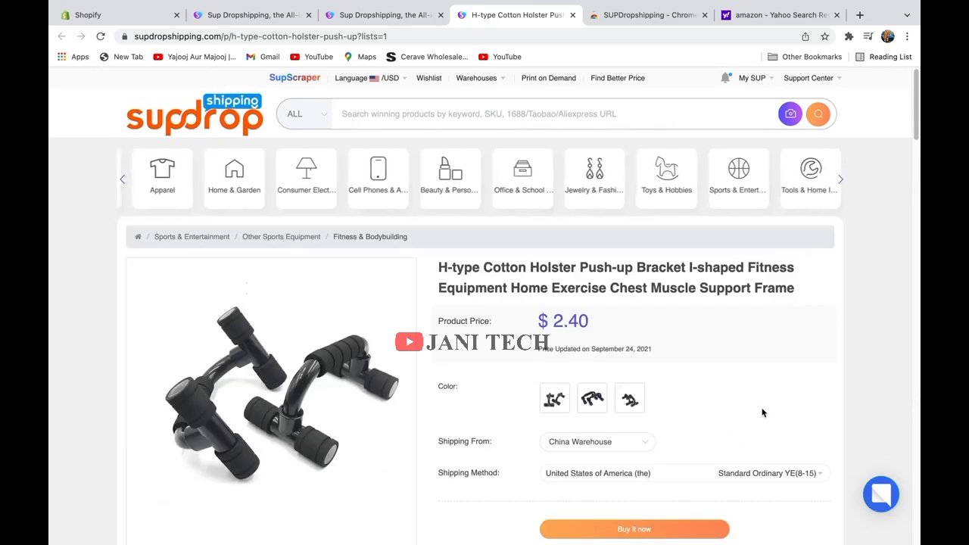
{"action": "scroll", "coordinate": [762, 413], "scroll_direction": "down", "scroll_amount": 5}
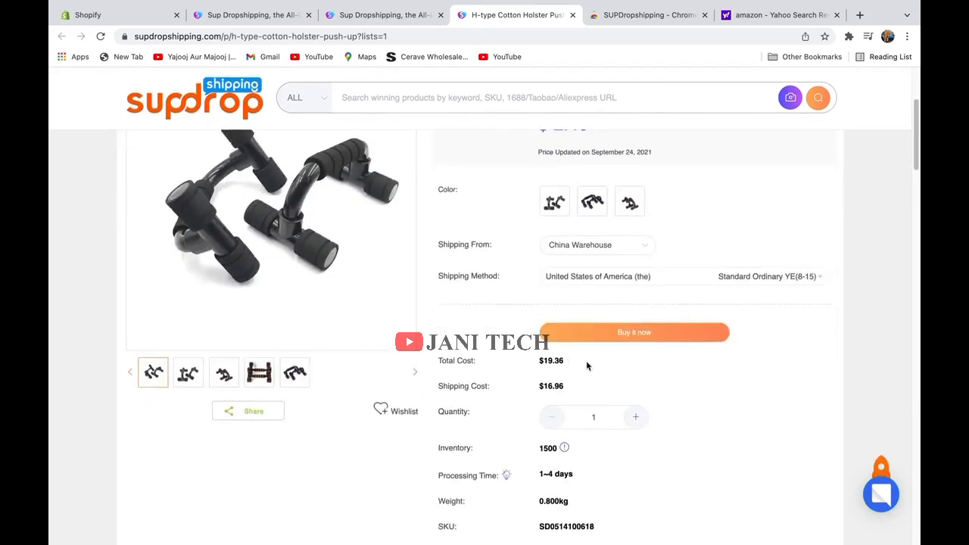
{"action": "scroll", "coordinate": [806, 393], "scroll_direction": "up", "scroll_amount": 5}
{"action": "scroll", "coordinate": [806, 391], "scroll_direction": "down", "scroll_amount": 10}
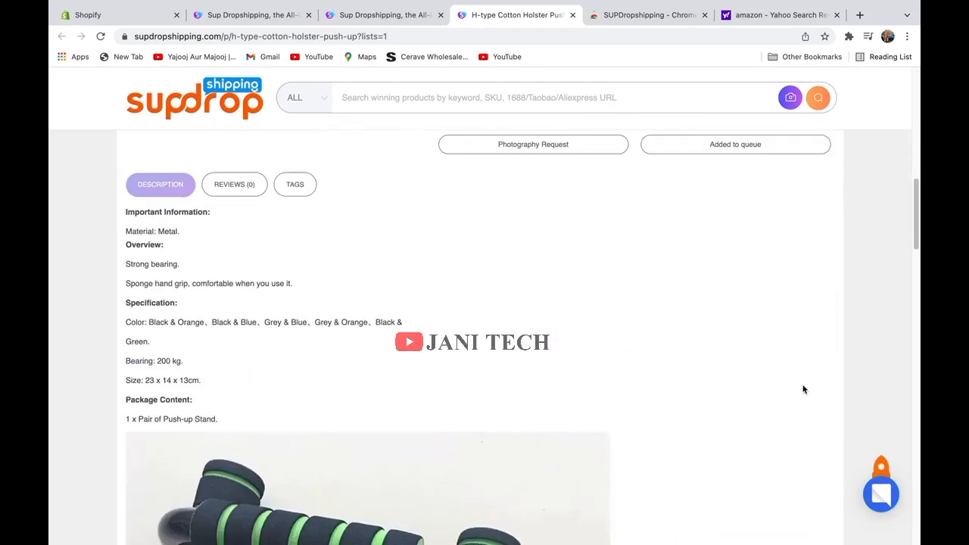
{"action": "scroll", "coordinate": [689, 385], "scroll_direction": "up", "scroll_amount": 4}
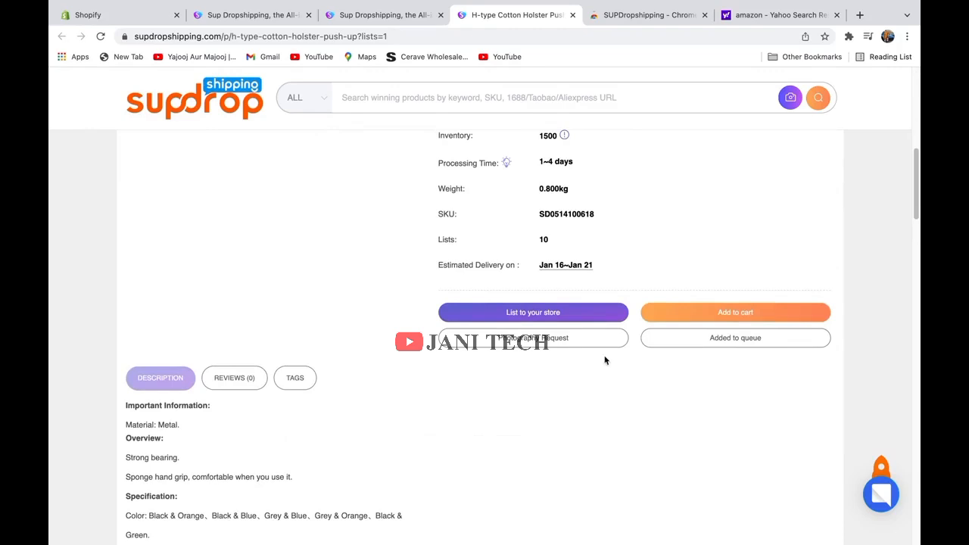
{"action": "left_click", "coordinate": [579, 321]}
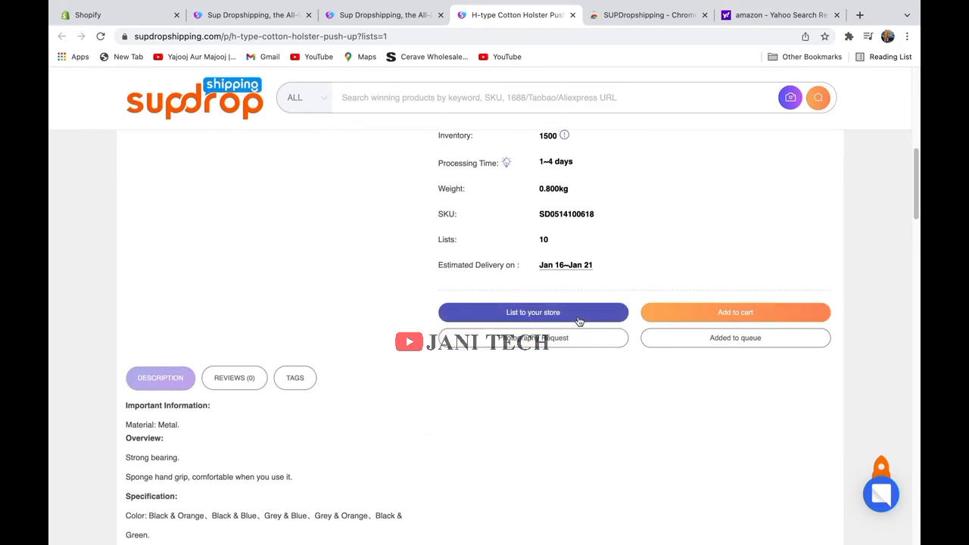
Choose blushdots as the store to list the push-up stand to.
{"action": "left_click", "coordinate": [579, 321]}
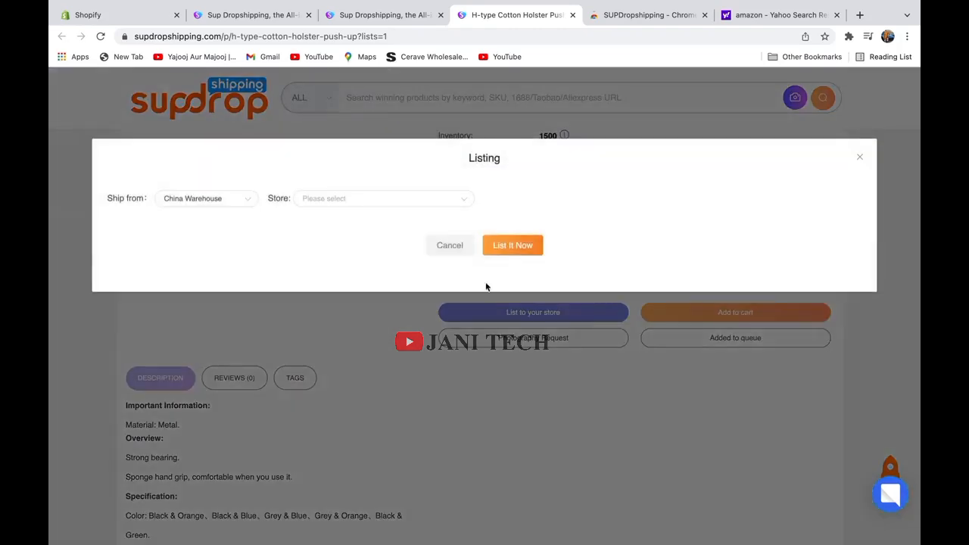
{"action": "left_click", "coordinate": [366, 200]}
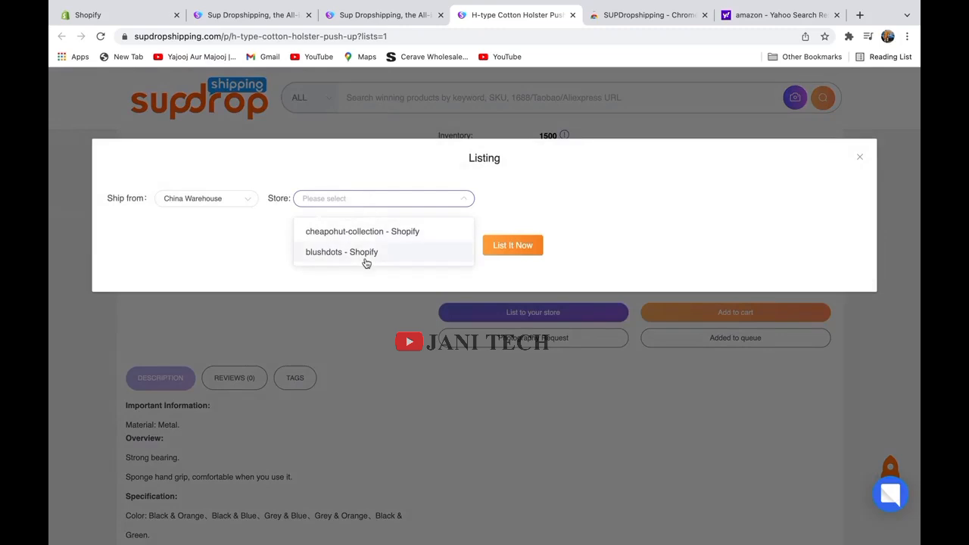
{"action": "left_click", "coordinate": [366, 262]}
{"action": "left_click", "coordinate": [403, 259]}
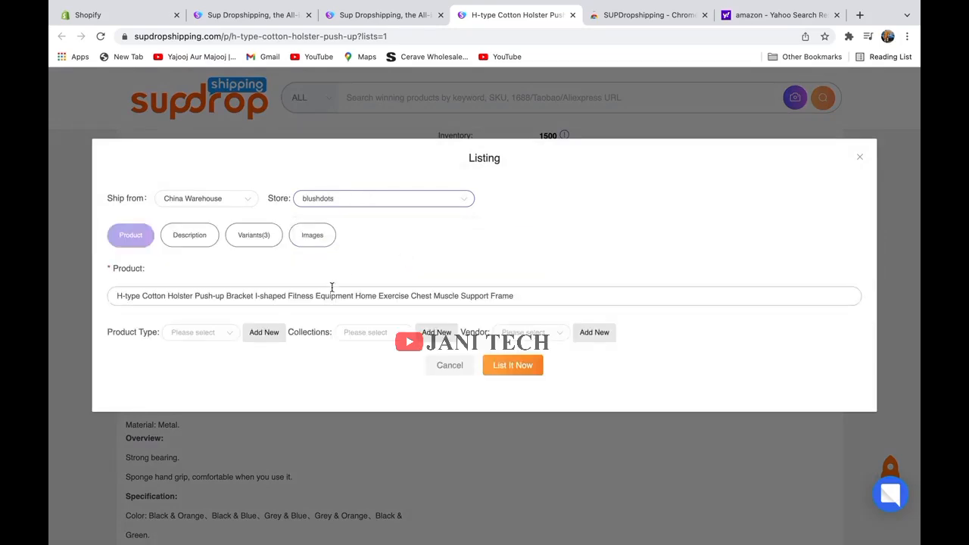
{"action": "right_click", "coordinate": [207, 331]}
{"action": "key", "text": "Escape"}
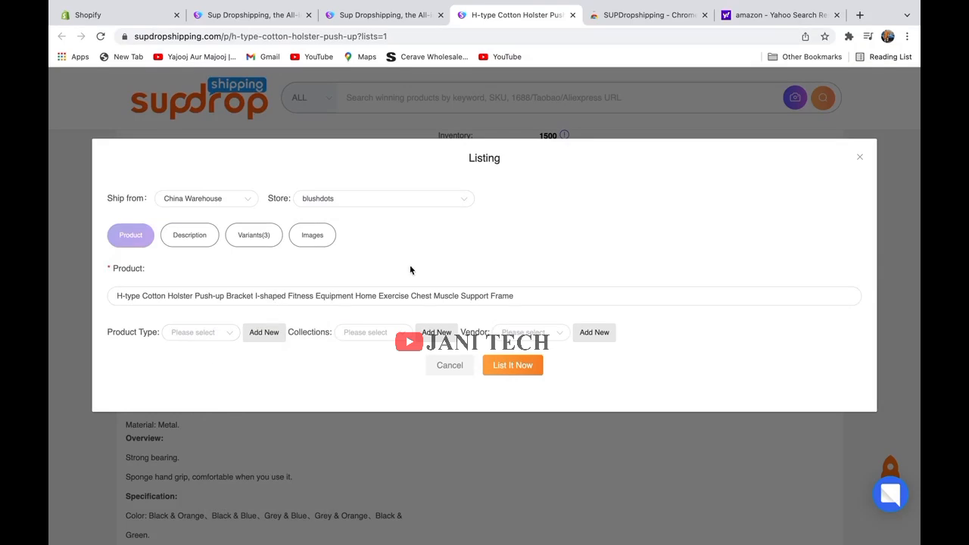
Add a new product type 'work out'.
{"action": "left_click", "coordinate": [263, 333]}
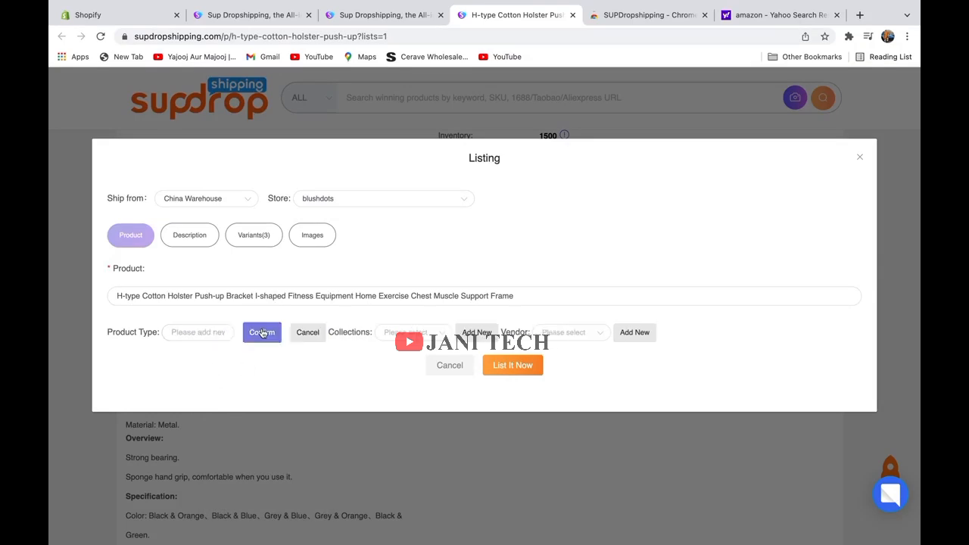
{"action": "left_click", "coordinate": [203, 336]}
{"action": "type", "text": "work out"}
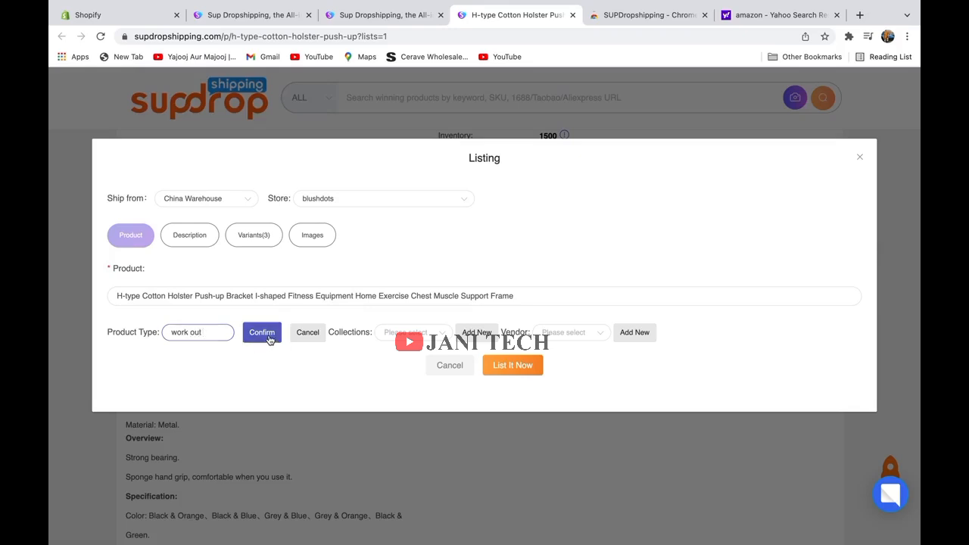
{"action": "left_click", "coordinate": [265, 337]}
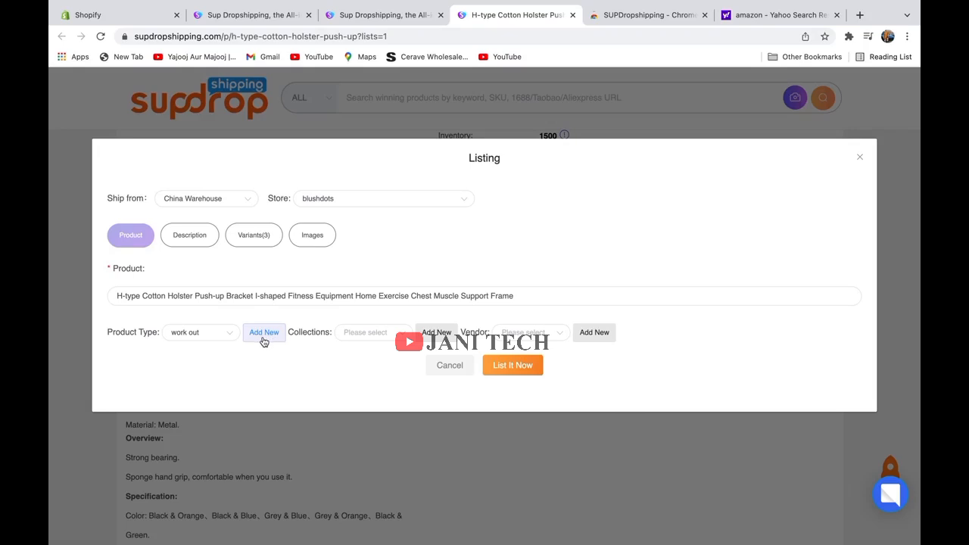
{"action": "left_click", "coordinate": [207, 332]}
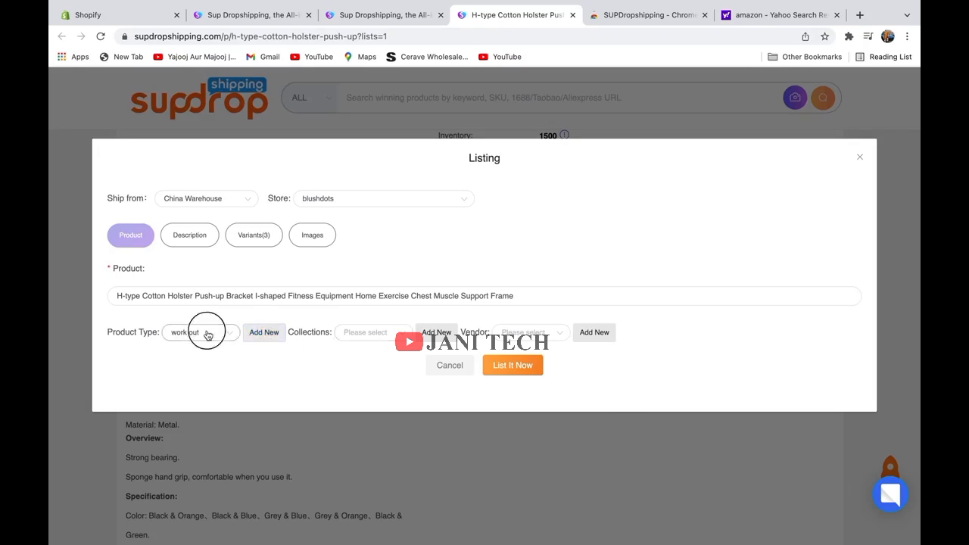
{"action": "left_click", "coordinate": [339, 371]}
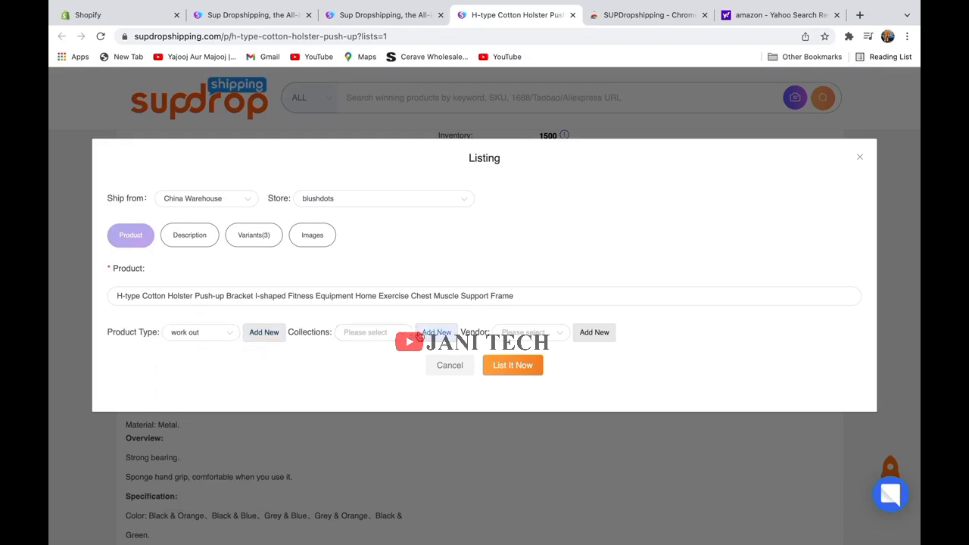
Add and select collection 'fitness', set vendor to BLUSH DOTS, and view the description.
{"action": "left_click", "coordinate": [419, 333]}
{"action": "left_click", "coordinate": [364, 332]}
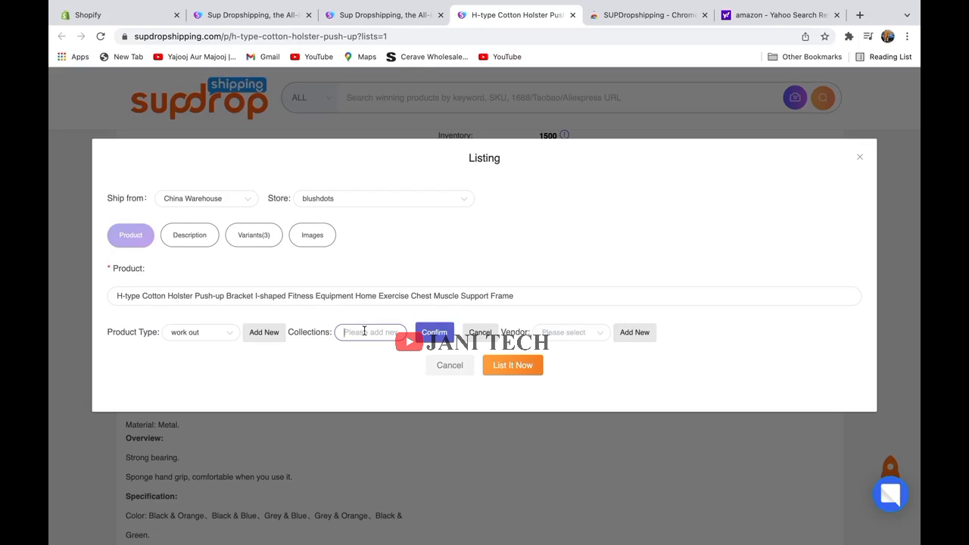
{"action": "type", "text": "fitness"}
{"action": "left_click", "coordinate": [436, 339]}
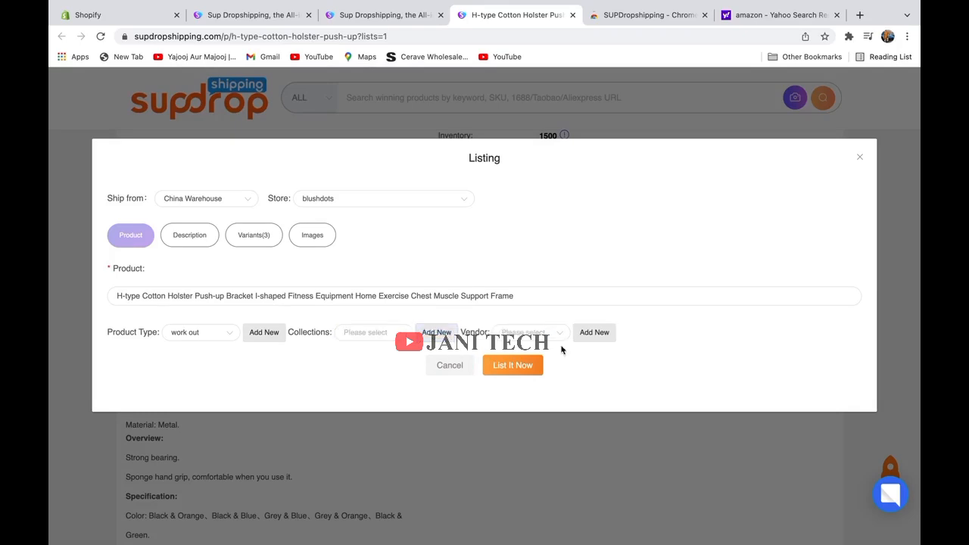
{"action": "left_click", "coordinate": [384, 336]}
{"action": "scroll", "coordinate": [382, 428], "scroll_direction": "down", "scroll_amount": 3}
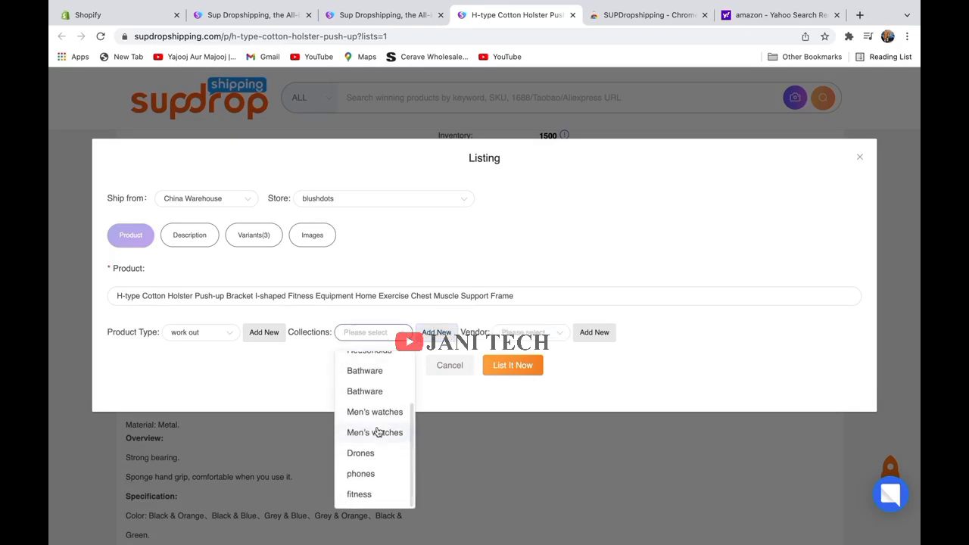
{"action": "left_click", "coordinate": [375, 497]}
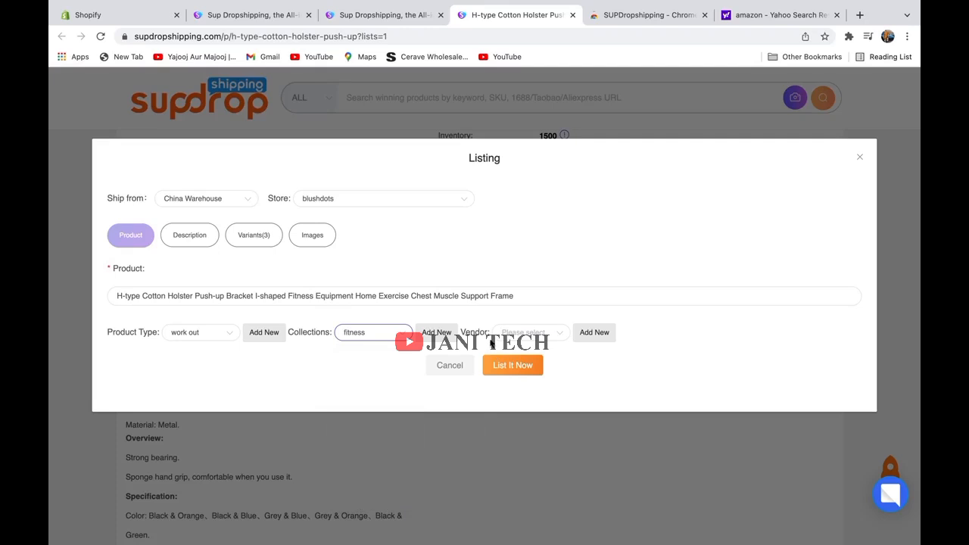
{"action": "left_click", "coordinate": [503, 340]}
{"action": "left_click", "coordinate": [511, 368]}
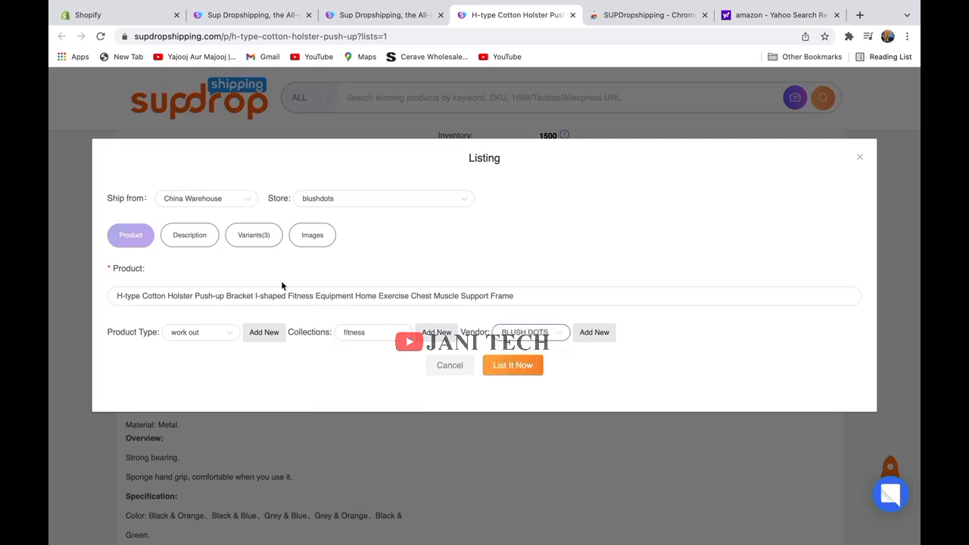
{"action": "left_click", "coordinate": [194, 247]}
Give all three push-up stand colour variants a bulk price of 40 and list them to blushdots.
{"action": "scroll", "coordinate": [202, 341], "scroll_direction": "down", "scroll_amount": 5}
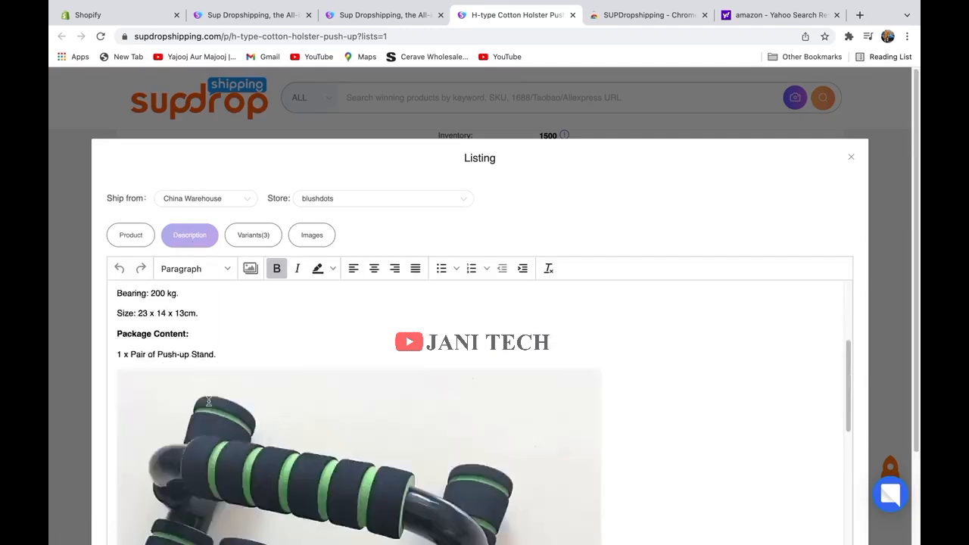
{"action": "scroll", "coordinate": [292, 379], "scroll_direction": "down", "scroll_amount": 3}
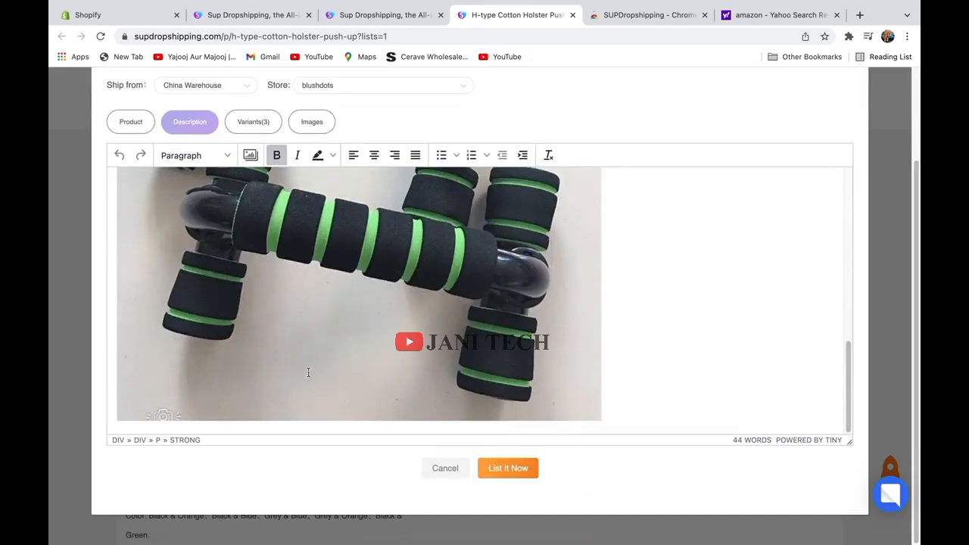
{"action": "scroll", "coordinate": [309, 372], "scroll_direction": "up", "scroll_amount": 10}
{"action": "left_click", "coordinate": [265, 240]}
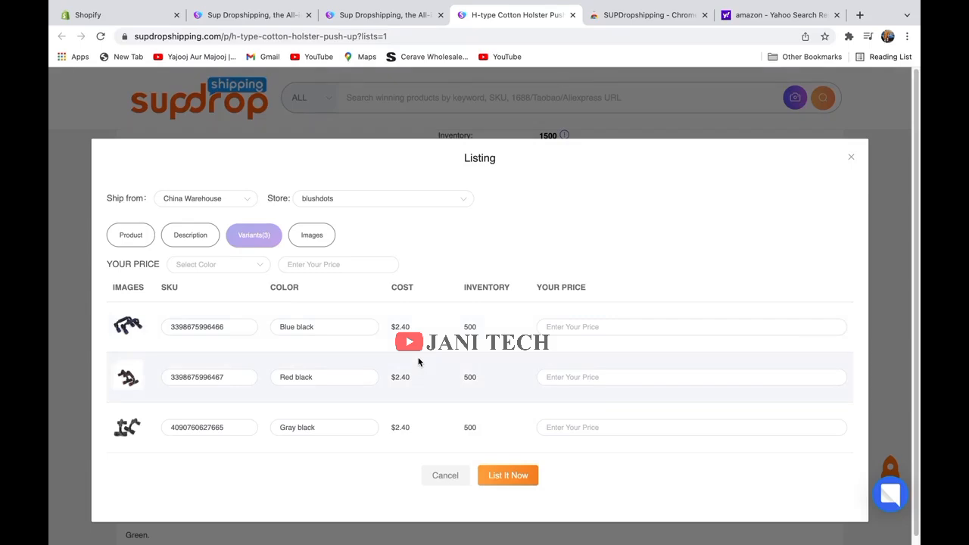
{"action": "left_click", "coordinate": [237, 265]}
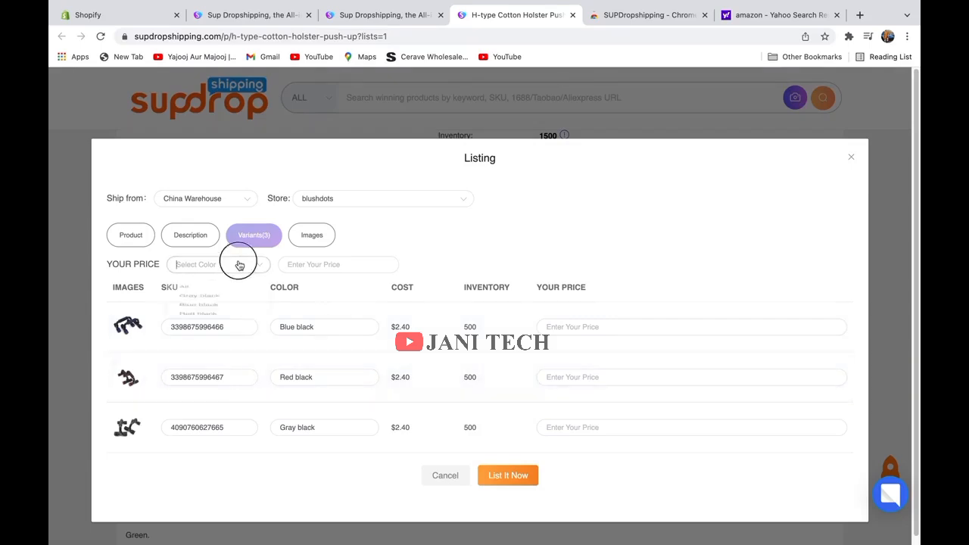
{"action": "left_click", "coordinate": [211, 295]}
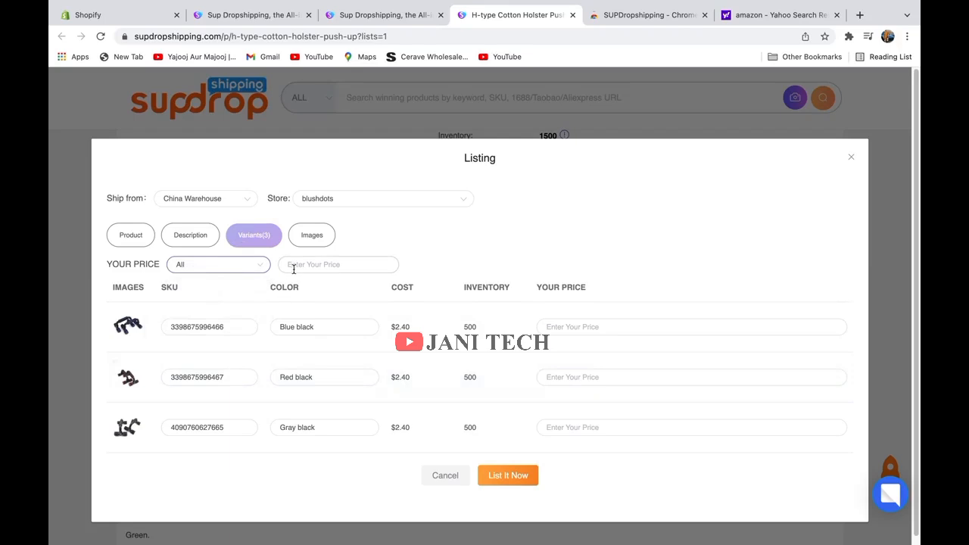
{"action": "left_click", "coordinate": [293, 265]}
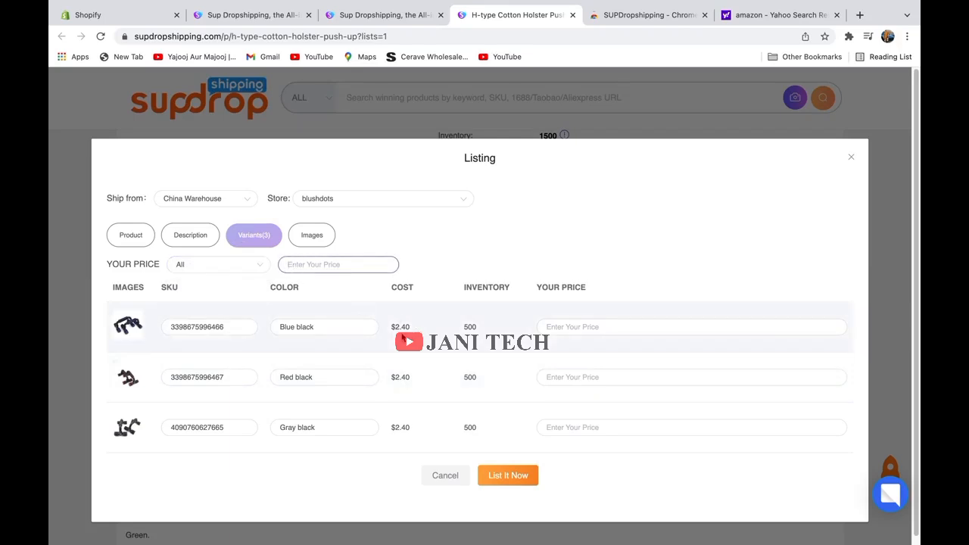
{"action": "left_click", "coordinate": [321, 266]}
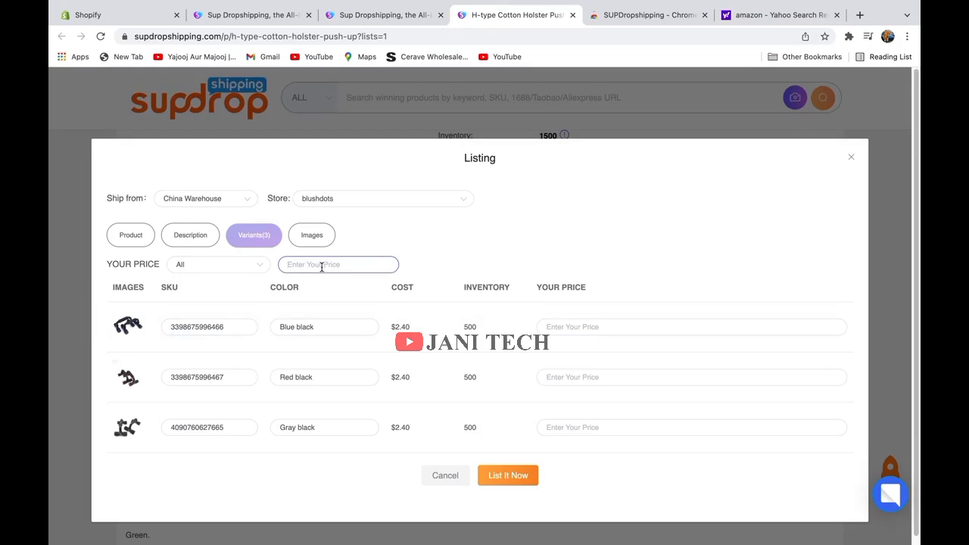
{"action": "type", "text": "40"}
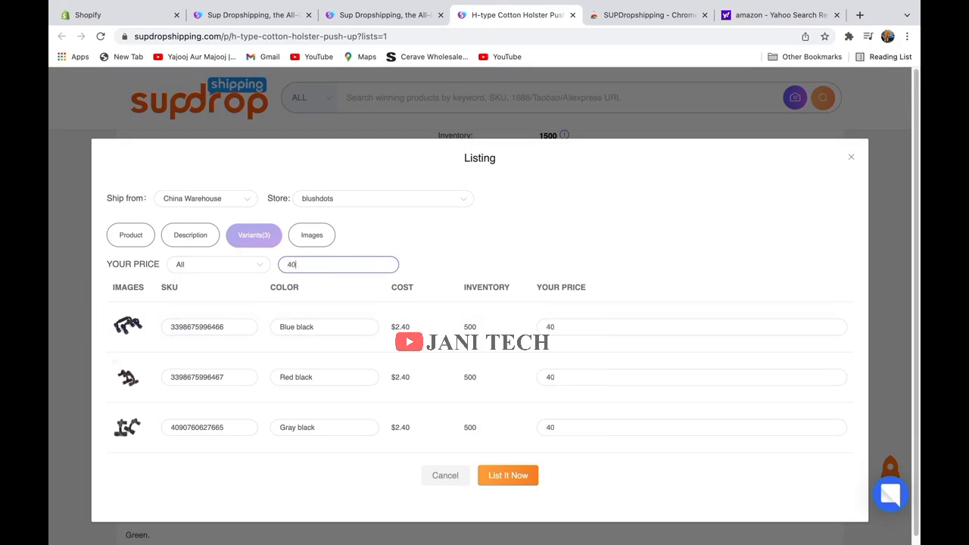
{"action": "left_click", "coordinate": [524, 478]}
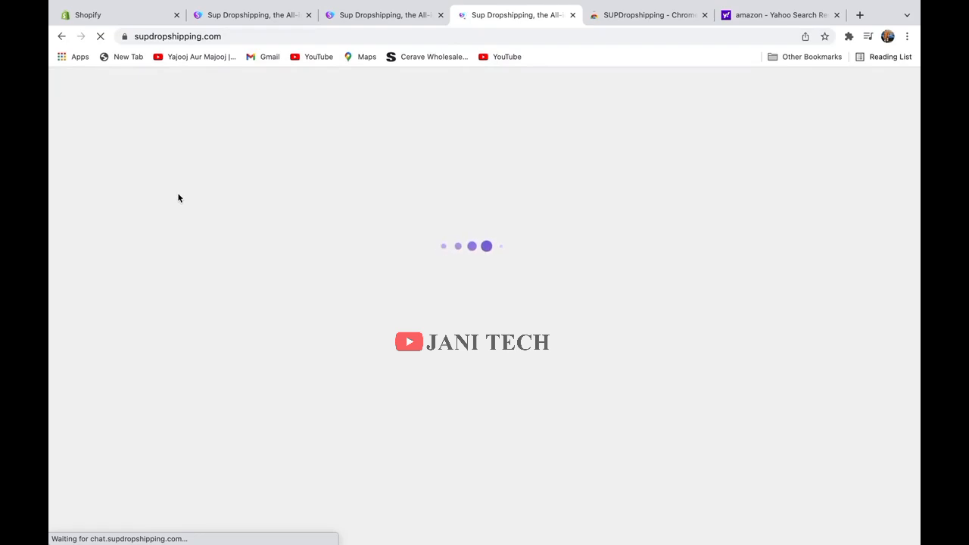
Search the catalogue for 'drones' and scroll through the drone results.
{"action": "mouse_move", "coordinate": [179, 199]}
{"action": "left_click", "coordinate": [409, 114]}
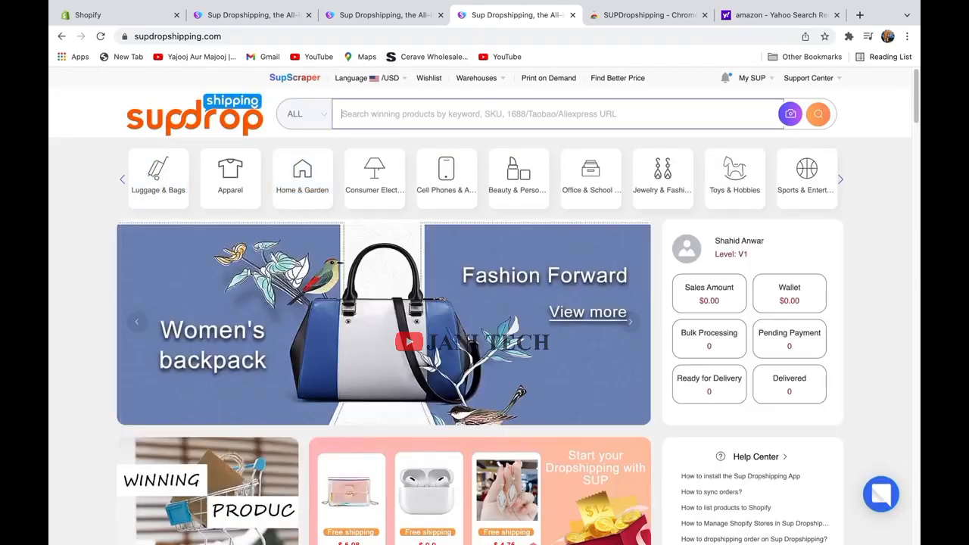
{"action": "type", "text": "drones"}
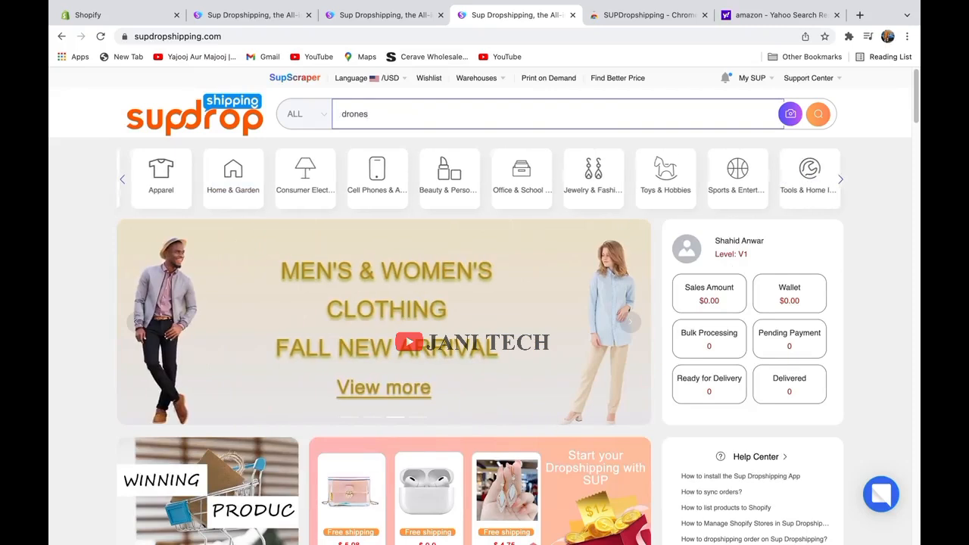
{"action": "key", "text": "Return"}
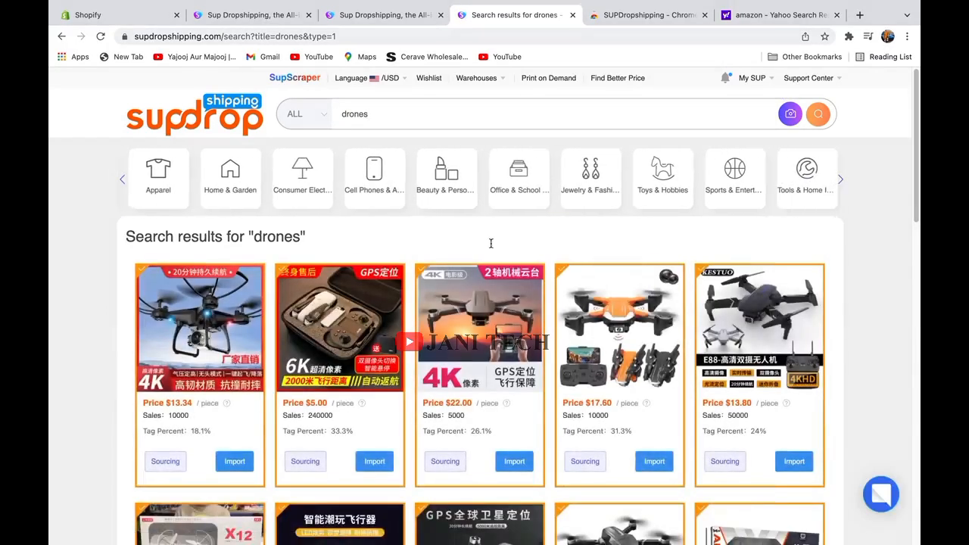
{"action": "scroll", "coordinate": [509, 237], "scroll_direction": "down", "scroll_amount": 3}
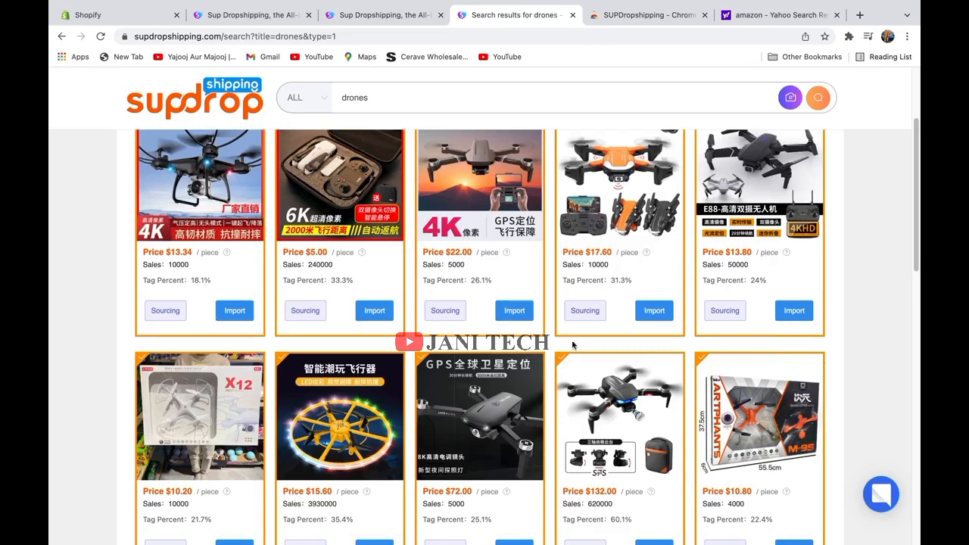
Import the orange $17.60 drone and view it on the Imported Products page.
{"action": "left_click", "coordinate": [655, 312]}
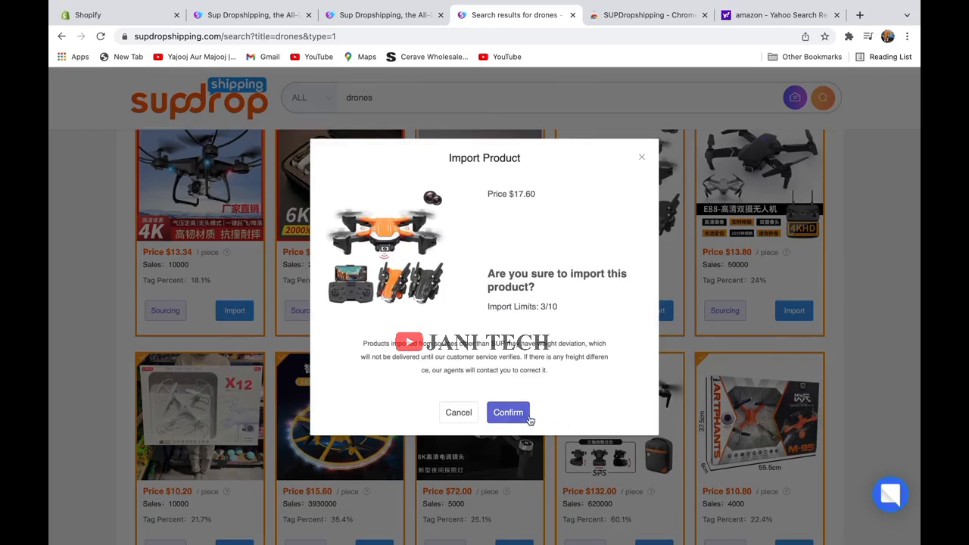
{"action": "left_click", "coordinate": [503, 416]}
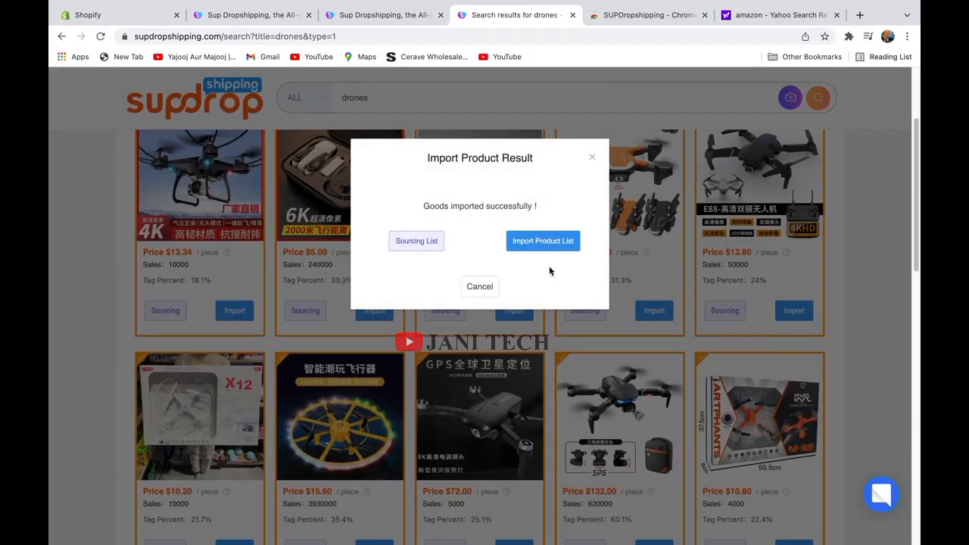
{"action": "left_click", "coordinate": [550, 247]}
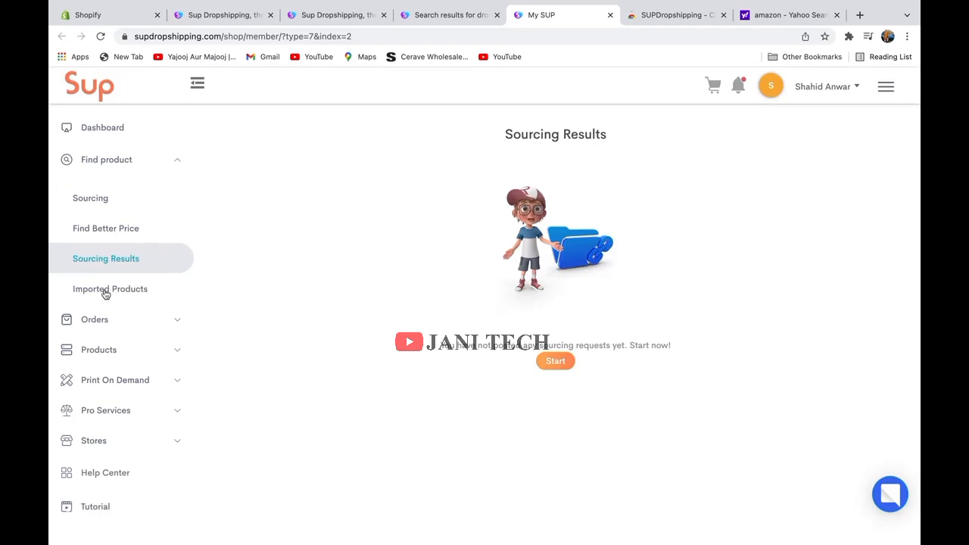
{"action": "left_click", "coordinate": [107, 296]}
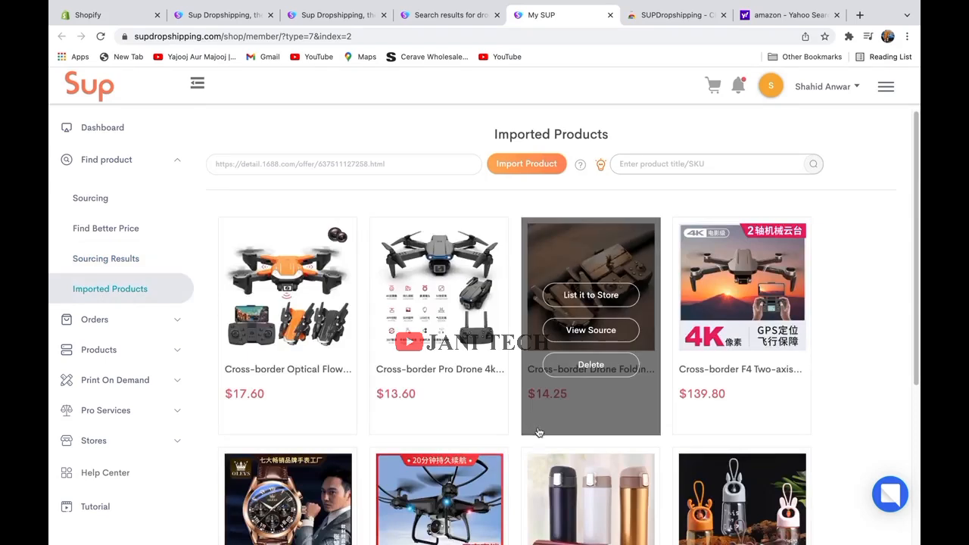
{"action": "mouse_move", "coordinate": [232, 324]}
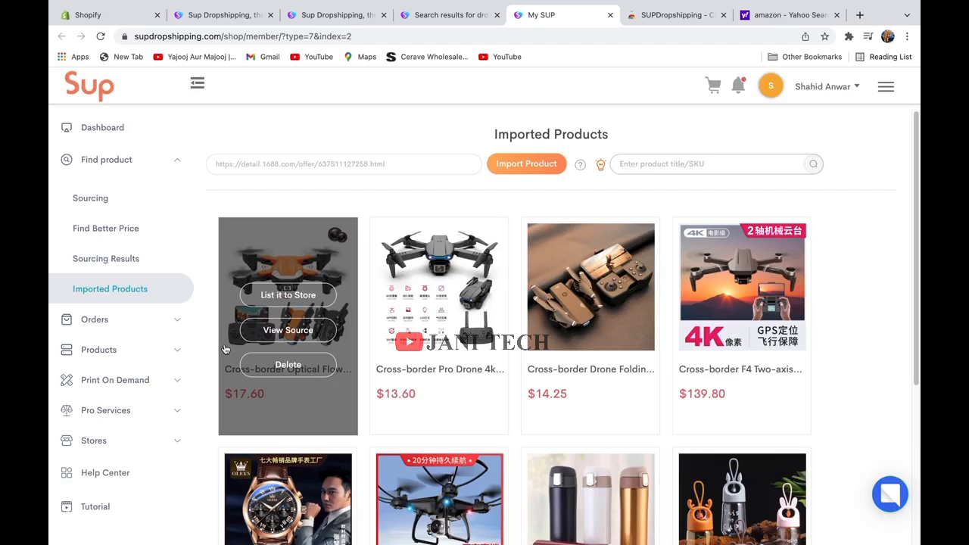
{"action": "left_click", "coordinate": [313, 334]}
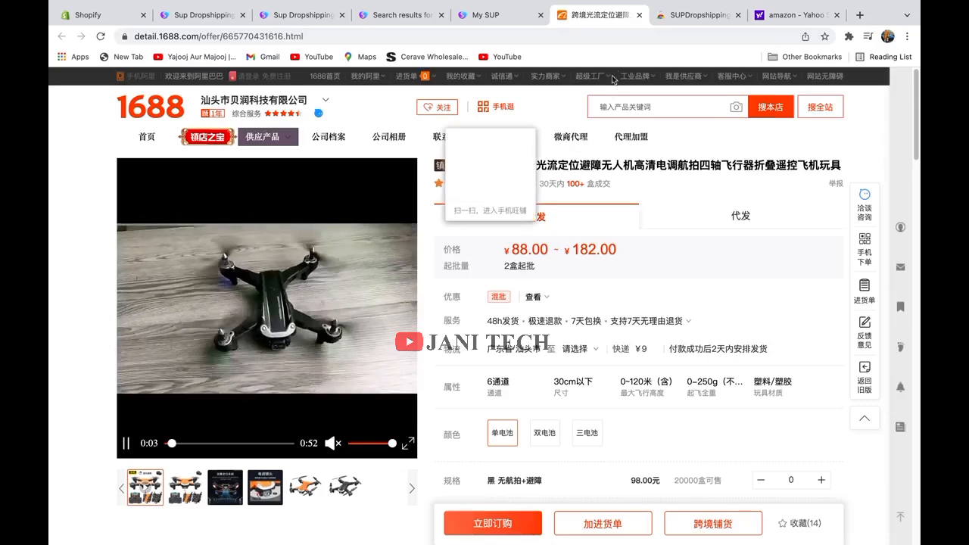
{"action": "left_click", "coordinate": [640, 15]}
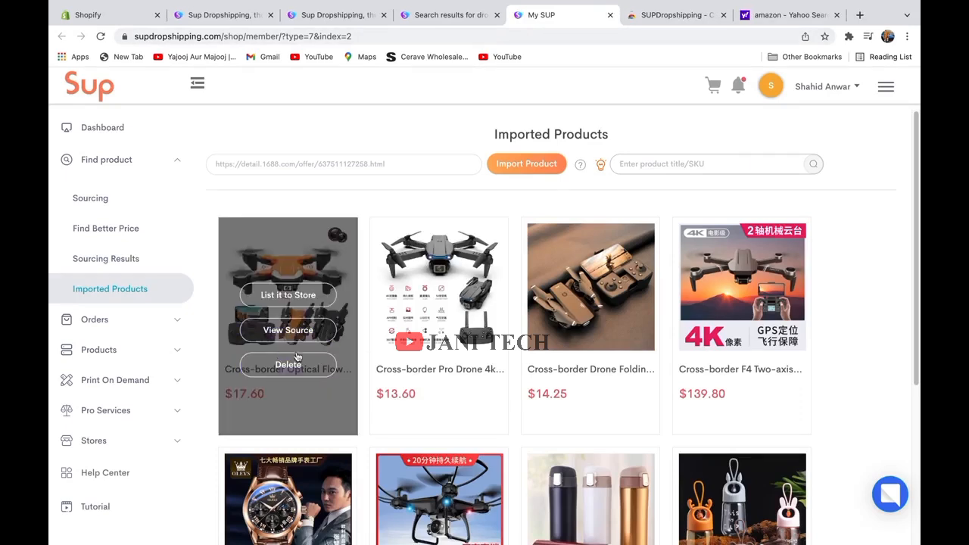
Start listing the orange drone to the blushdots store.
{"action": "left_click", "coordinate": [288, 296]}
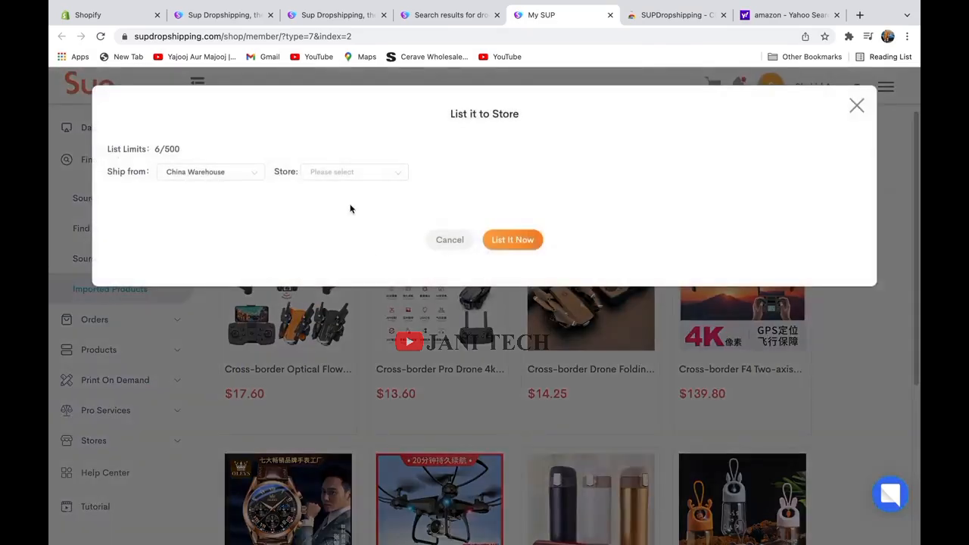
{"action": "left_click", "coordinate": [352, 177]}
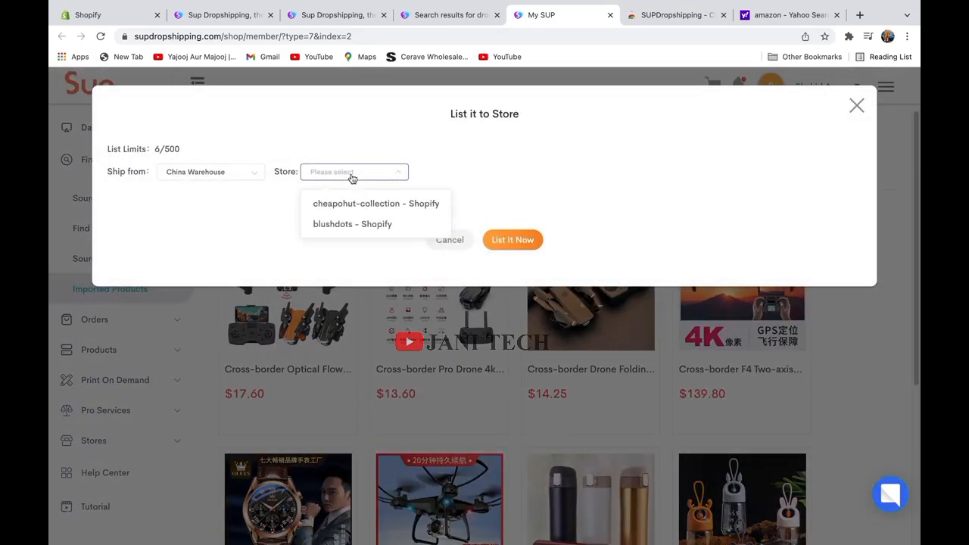
{"action": "left_click", "coordinate": [337, 225]}
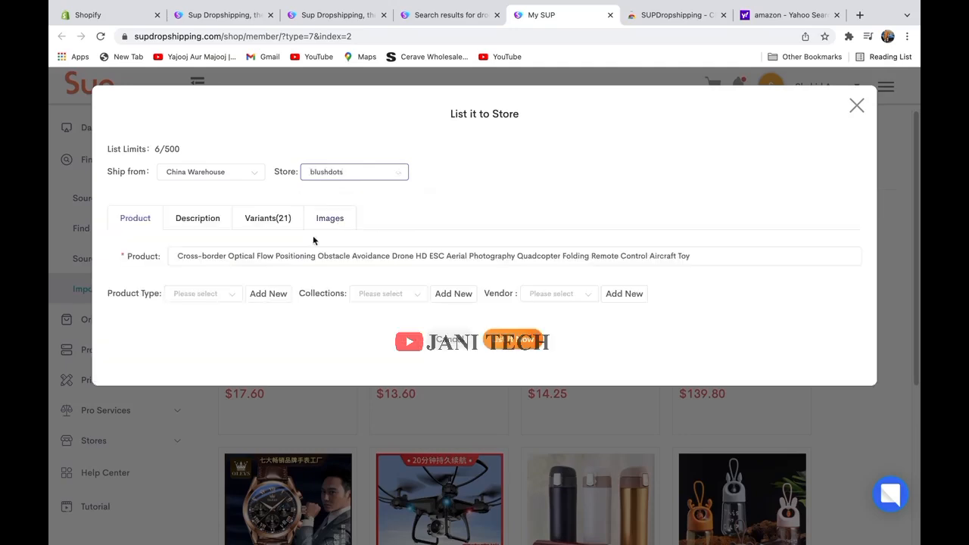
Set the drone's product type to Drone, collection to Drones and vendor to BLUSH DOTS.
{"action": "left_click", "coordinate": [213, 295]}
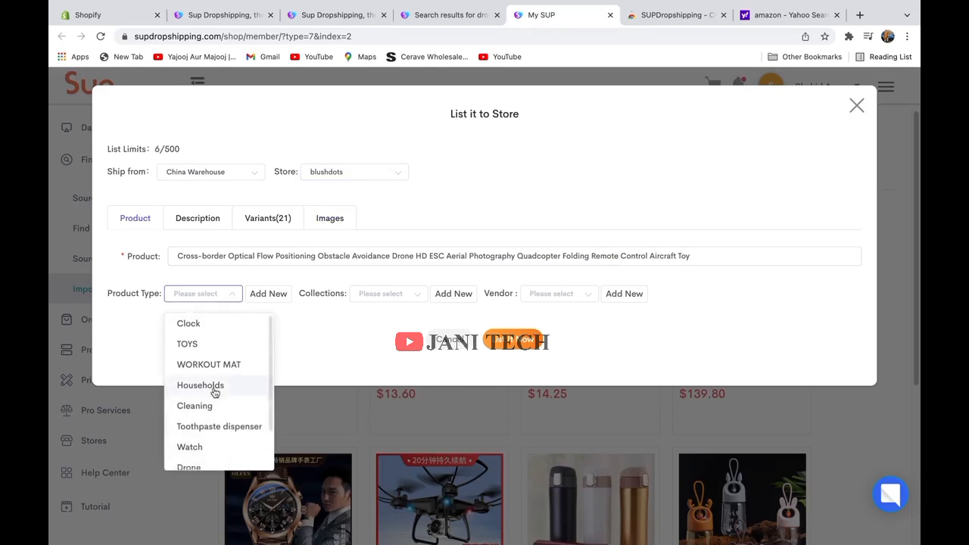
{"action": "scroll", "coordinate": [212, 397], "scroll_direction": "down", "scroll_amount": 2}
{"action": "left_click", "coordinate": [206, 415]}
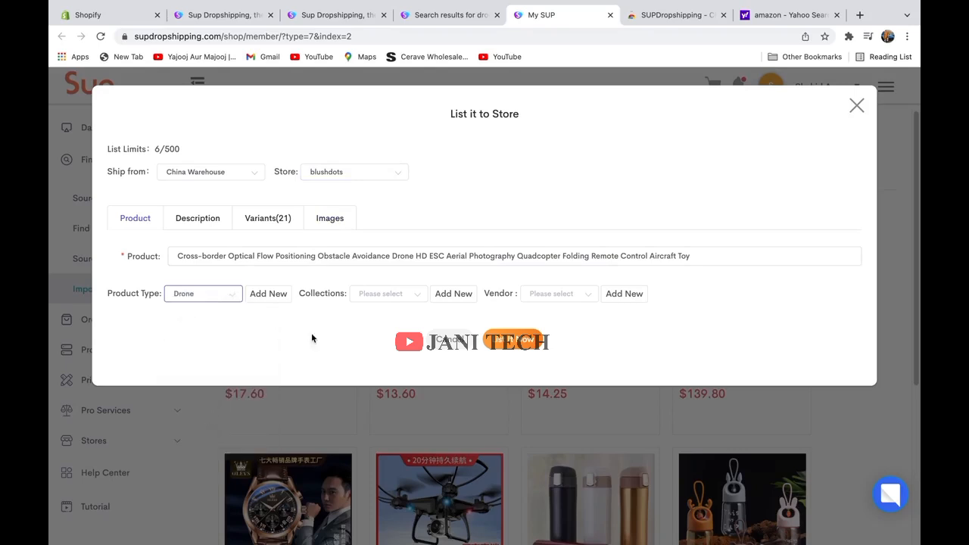
{"action": "left_click", "coordinate": [391, 295]}
{"action": "scroll", "coordinate": [400, 406], "scroll_direction": "down", "scroll_amount": 2}
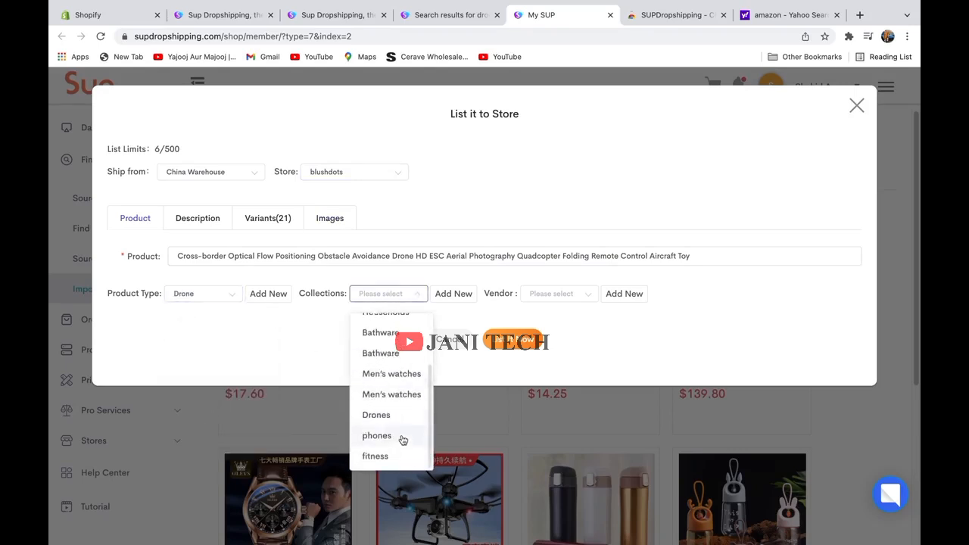
{"action": "left_click", "coordinate": [390, 415]}
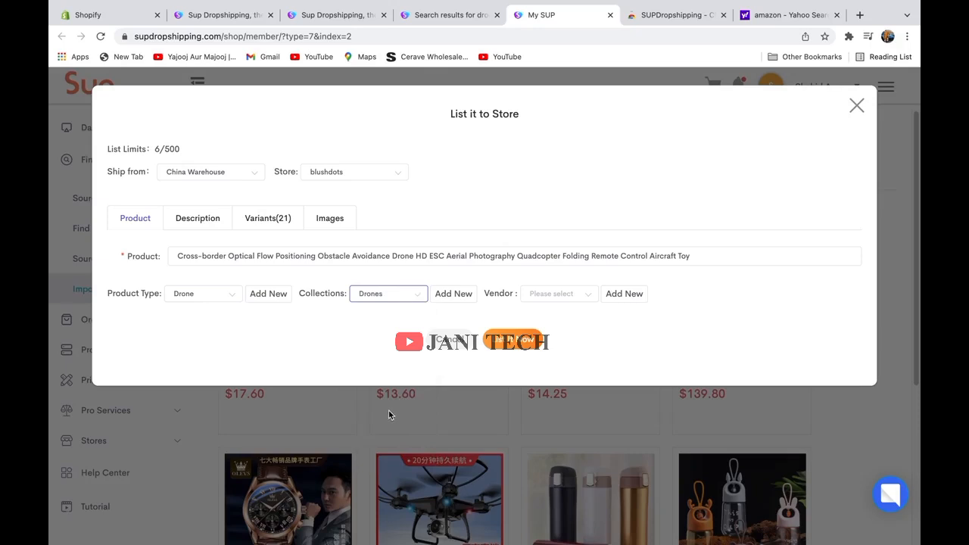
{"action": "left_click", "coordinate": [541, 295]}
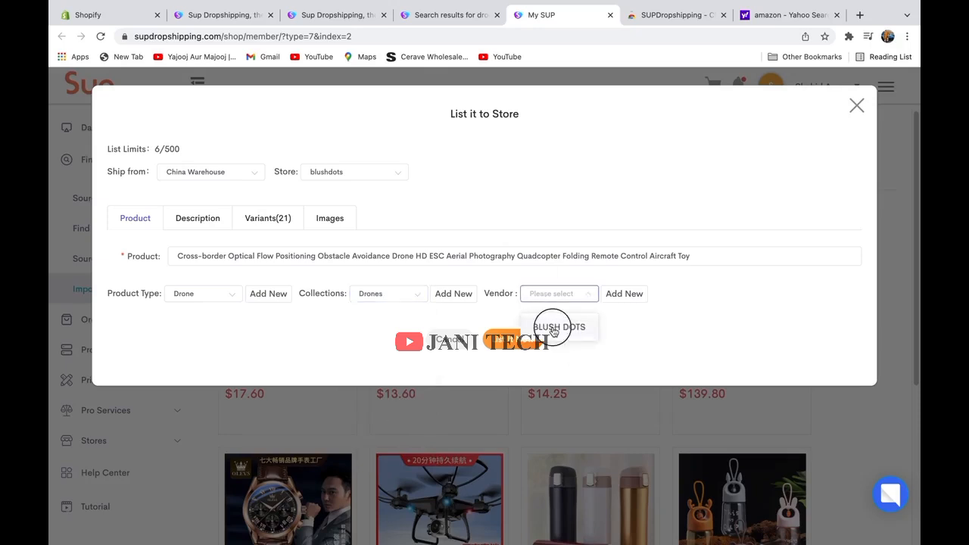
{"action": "left_click", "coordinate": [554, 328]}
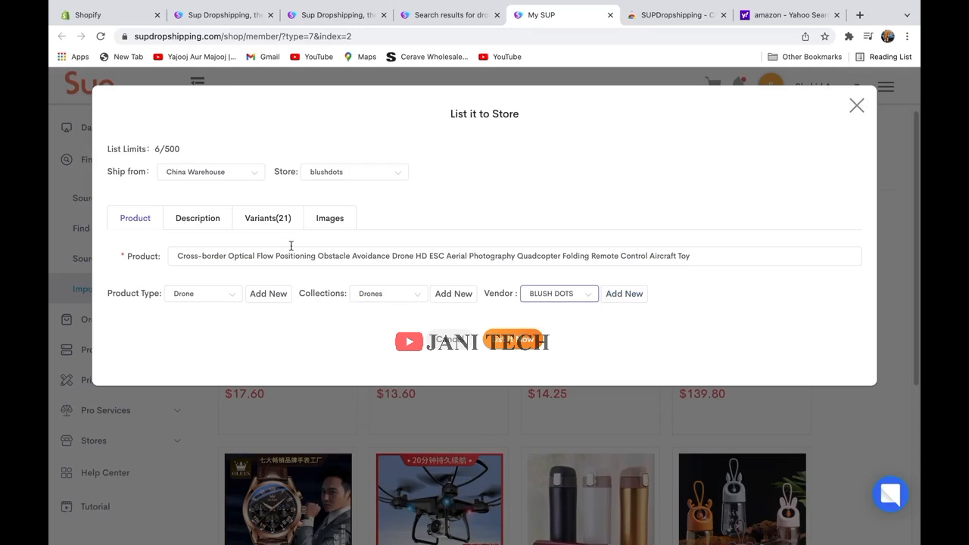
{"action": "left_click", "coordinate": [199, 219]}
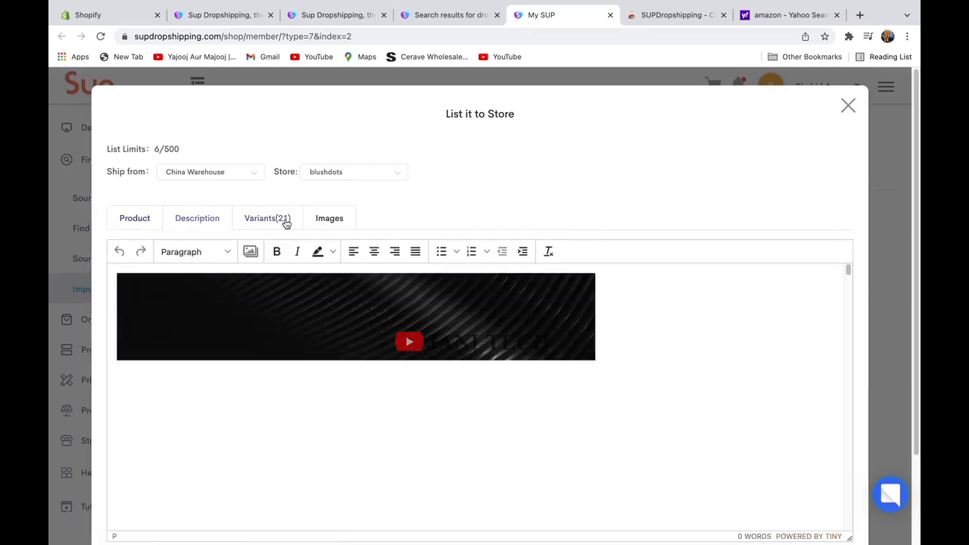
Set the colour and specification filters to All for the drone's 21 variants.
{"action": "left_click", "coordinate": [286, 222]}
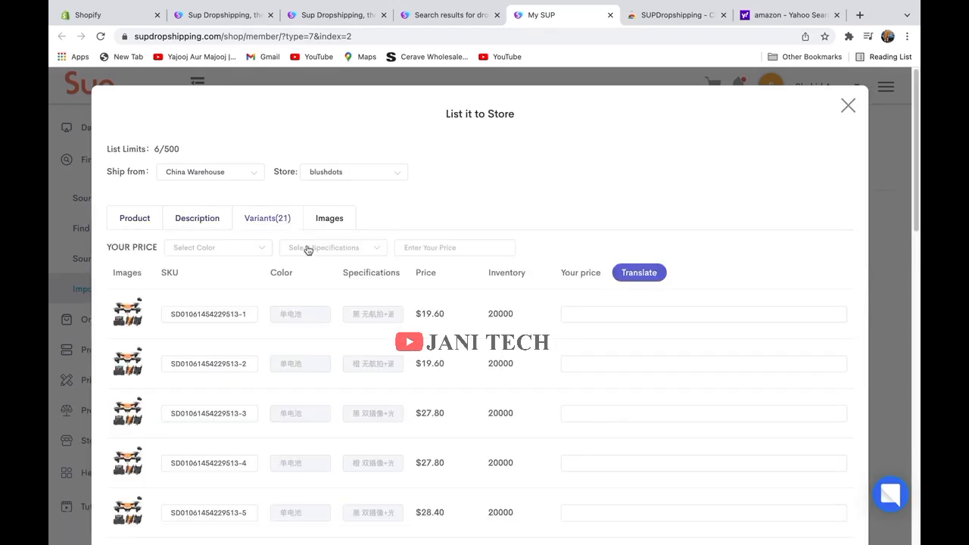
{"action": "left_click", "coordinate": [231, 250]}
{"action": "left_click", "coordinate": [203, 279]}
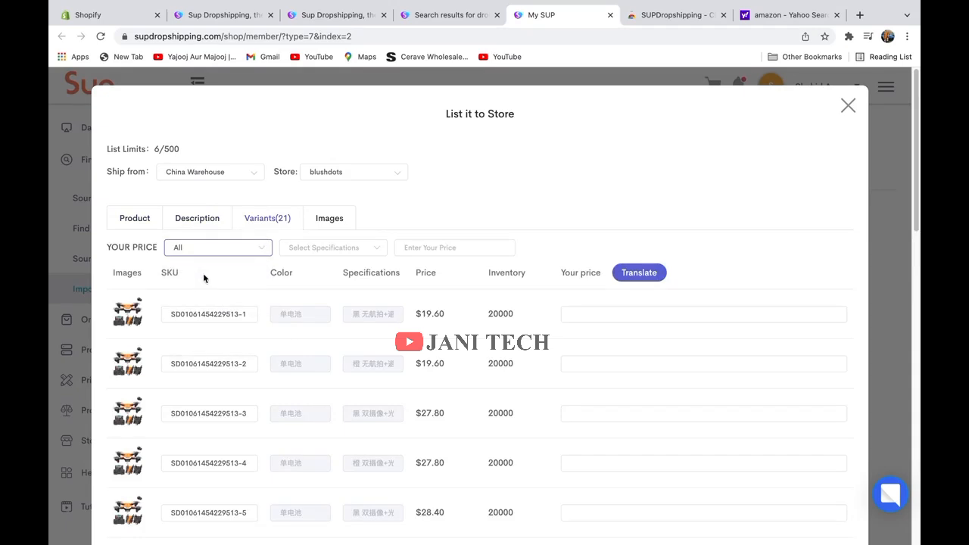
{"action": "scroll", "coordinate": [459, 322], "scroll_direction": "down", "scroll_amount": 5}
{"action": "scroll", "coordinate": [459, 321], "scroll_direction": "down", "scroll_amount": 12}
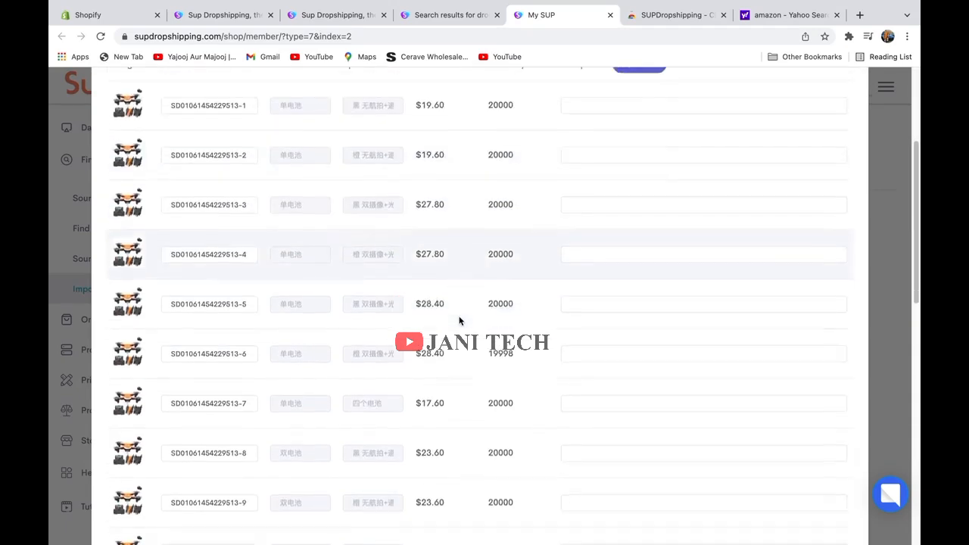
{"action": "scroll", "coordinate": [452, 322], "scroll_direction": "down", "scroll_amount": 4}
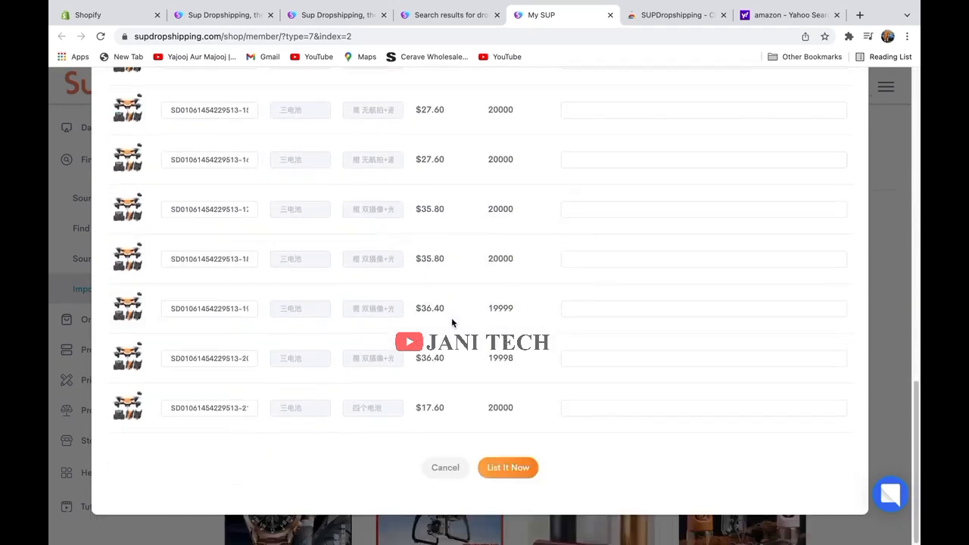
{"action": "scroll", "coordinate": [452, 323], "scroll_direction": "up", "scroll_amount": 12}
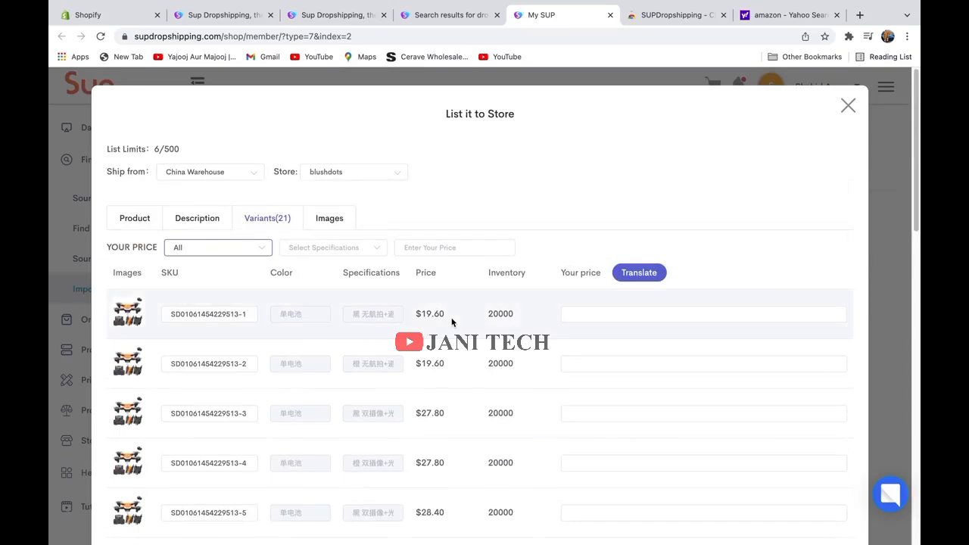
{"action": "left_click", "coordinate": [340, 253]}
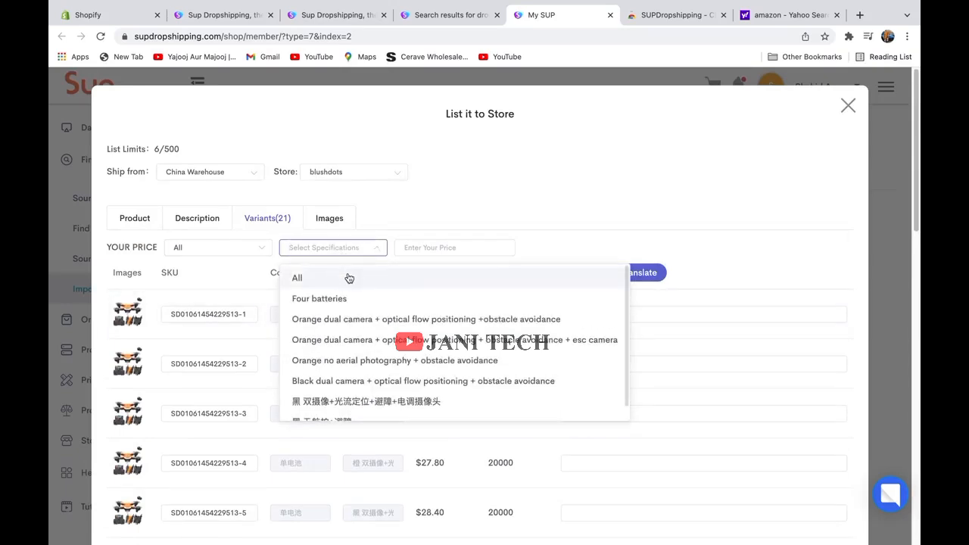
{"action": "left_click", "coordinate": [347, 277]}
{"action": "scroll", "coordinate": [510, 305], "scroll_direction": "down", "scroll_amount": 10}
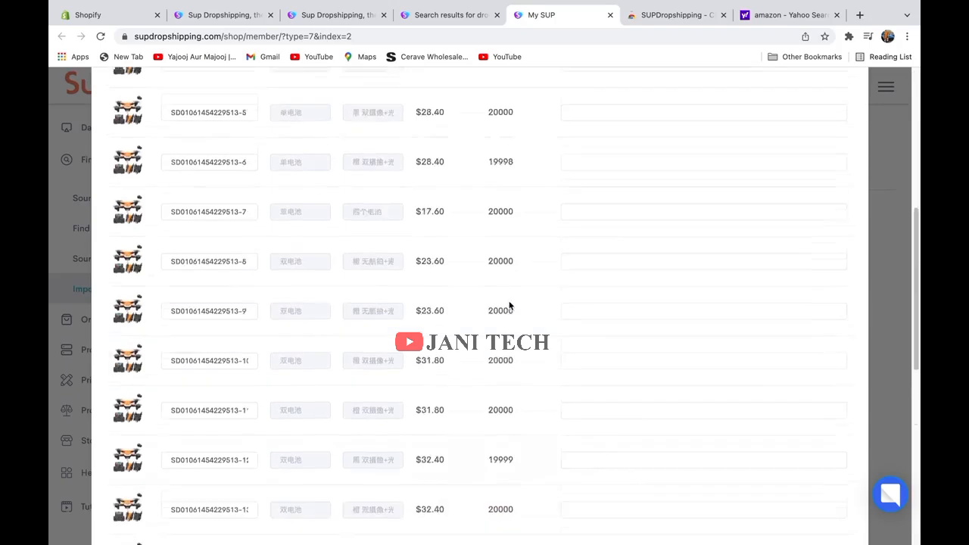
{"action": "scroll", "coordinate": [511, 305], "scroll_direction": "up", "scroll_amount": 5}
{"action": "scroll", "coordinate": [510, 306], "scroll_direction": "up", "scroll_amount": 3}
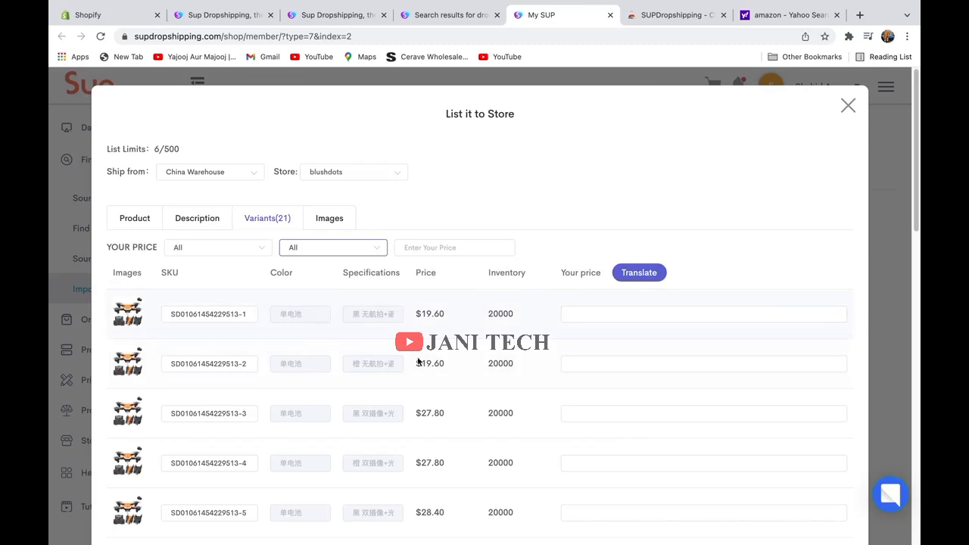
Enter selling prices of 50, 50 and 60 for the first three drone variants.
{"action": "left_click", "coordinate": [608, 318]}
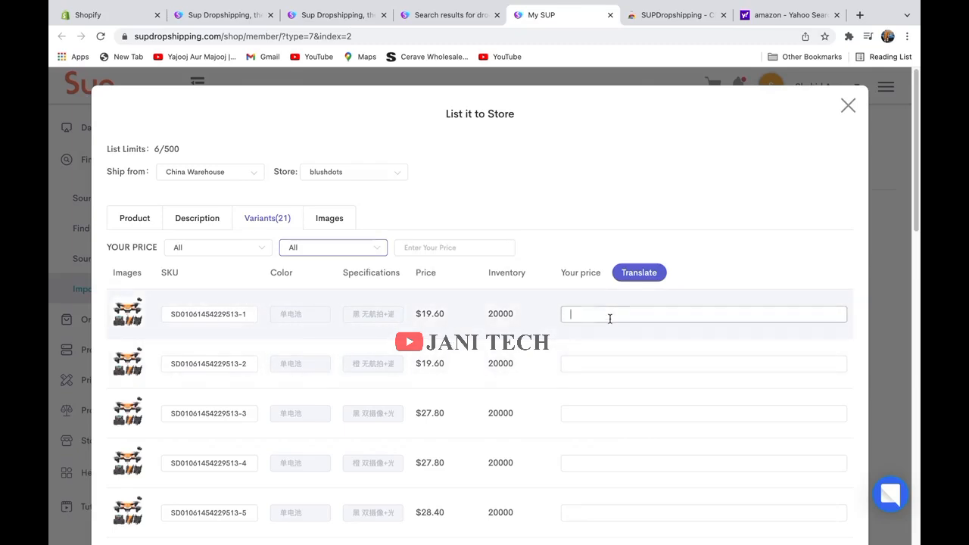
{"action": "type", "text": "50"}
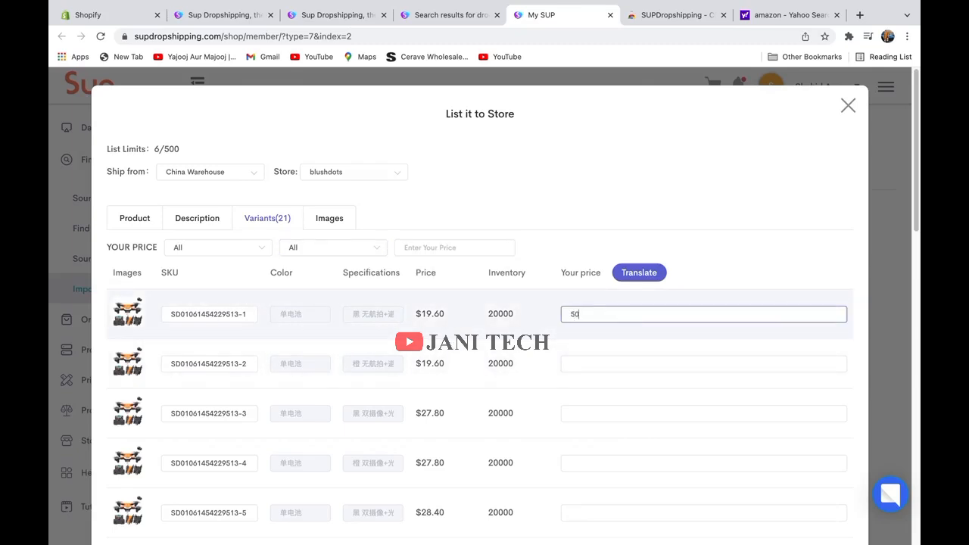
{"action": "scroll", "coordinate": [615, 378], "scroll_direction": "down", "scroll_amount": 4}
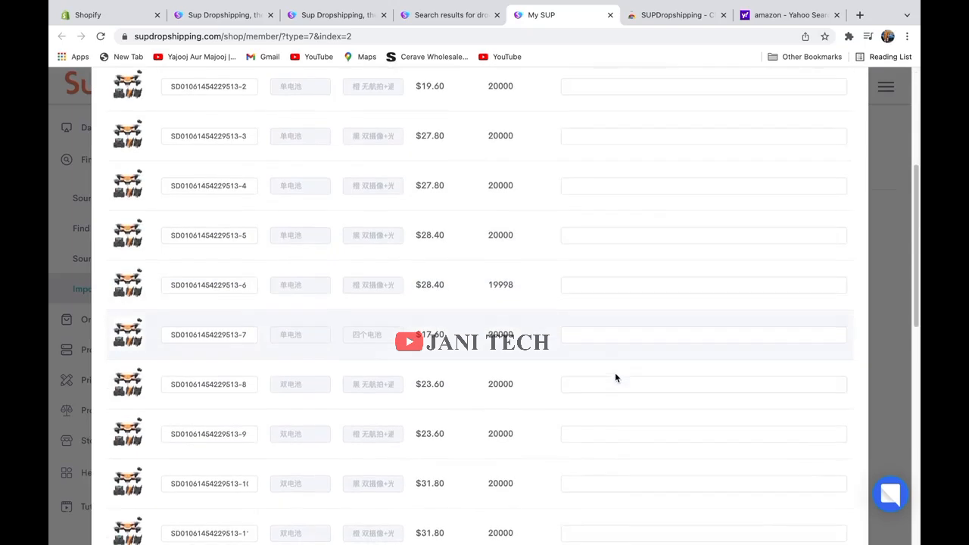
{"action": "scroll", "coordinate": [615, 378], "scroll_direction": "down", "scroll_amount": 3}
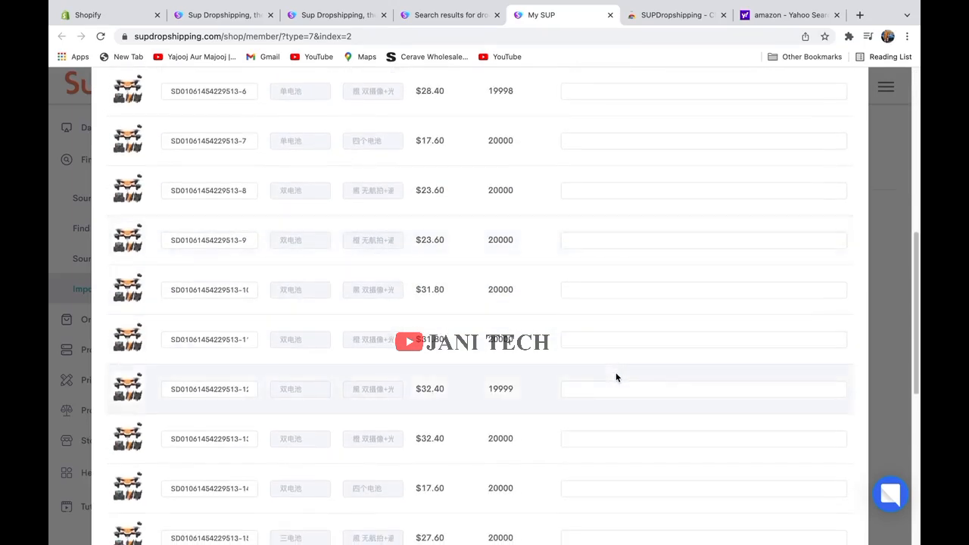
{"action": "scroll", "coordinate": [616, 378], "scroll_direction": "up", "scroll_amount": 7}
{"action": "left_click", "coordinate": [626, 363]}
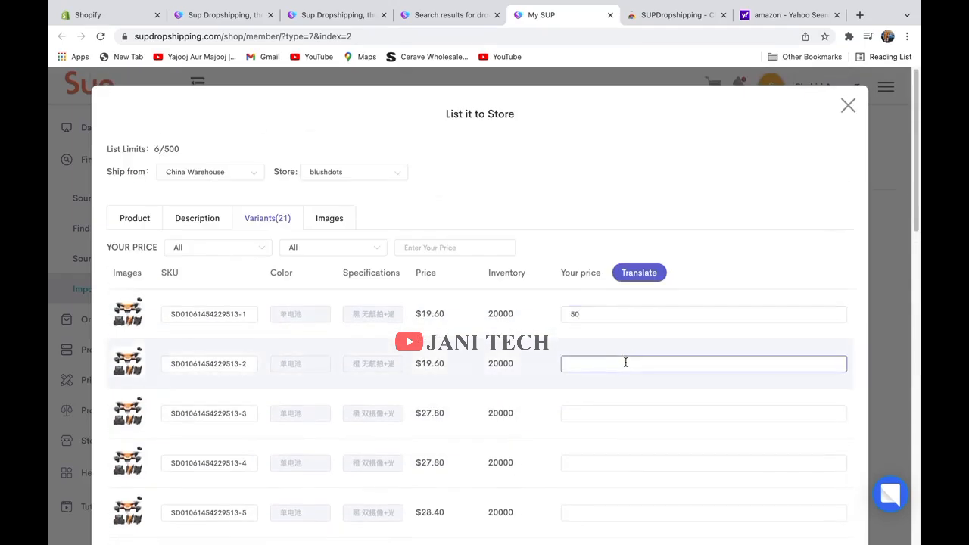
{"action": "type", "text": "50"}
{"action": "left_click", "coordinate": [638, 412]}
{"action": "type", "text": "6"}
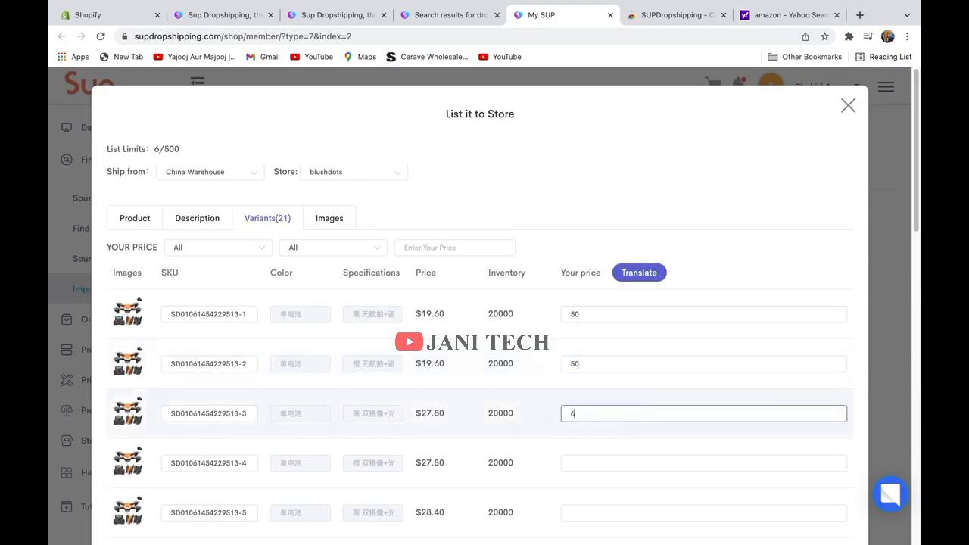
{"action": "type", "text": "0"}
{"action": "scroll", "coordinate": [628, 422], "scroll_direction": "down", "scroll_amount": 1}
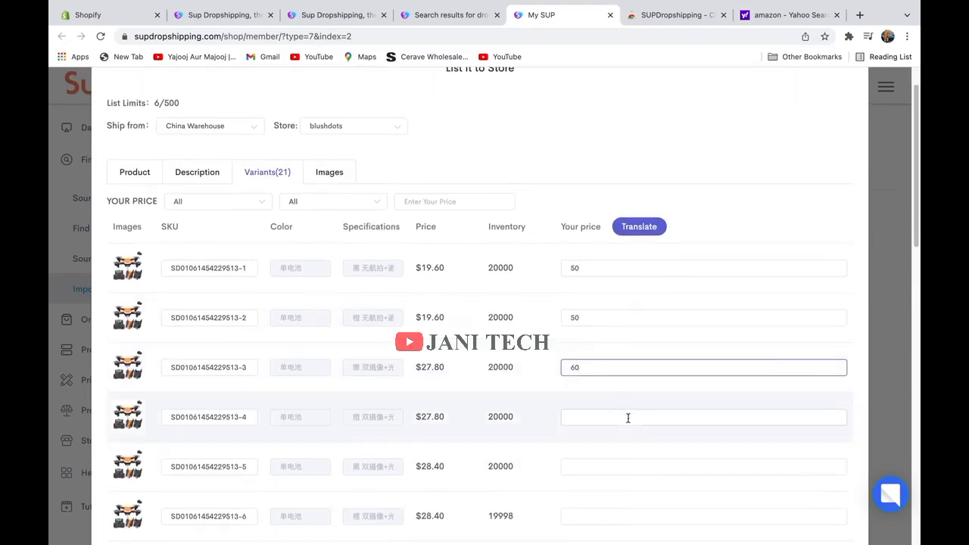
{"action": "scroll", "coordinate": [549, 445], "scroll_direction": "down", "scroll_amount": 1}
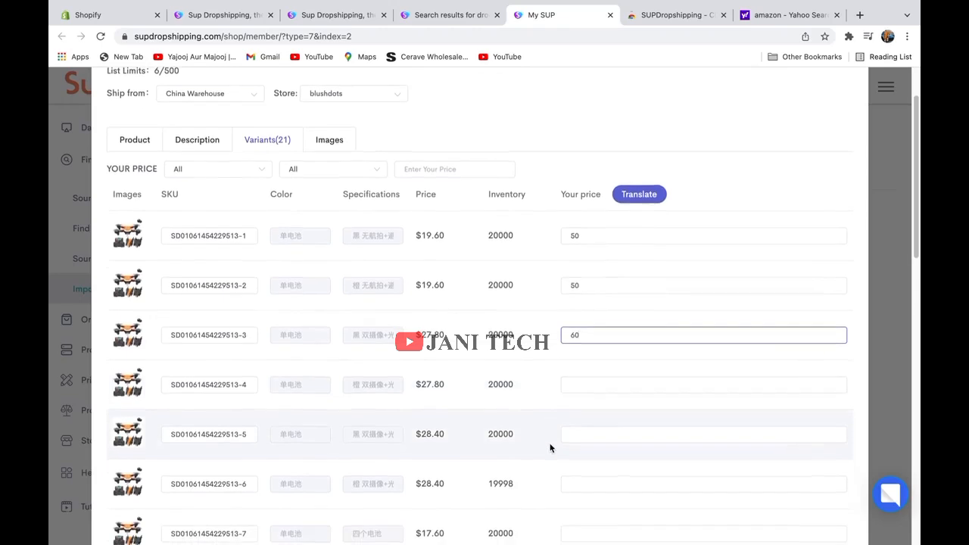
{"action": "scroll", "coordinate": [531, 437], "scroll_direction": "down", "scroll_amount": 2}
{"action": "scroll", "coordinate": [465, 448], "scroll_direction": "down", "scroll_amount": 10}
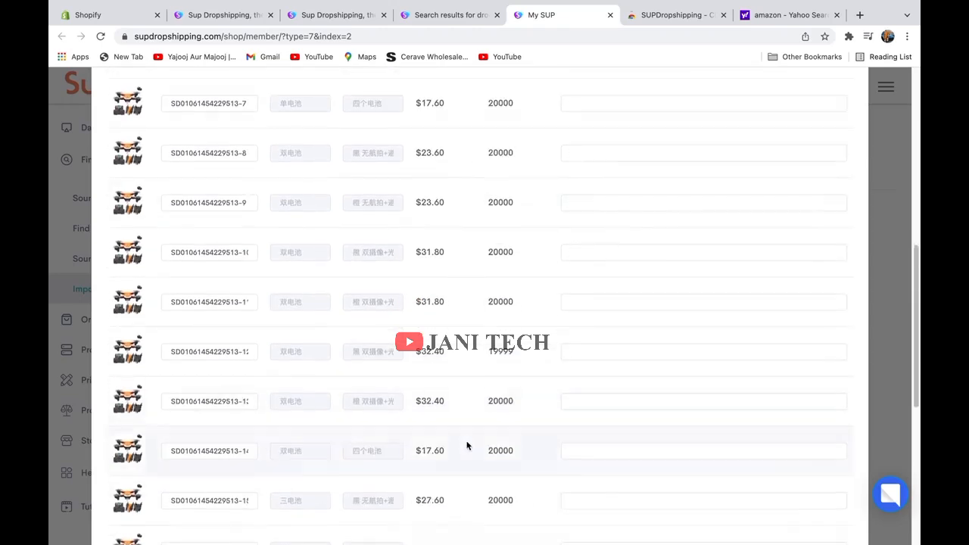
{"action": "scroll", "coordinate": [466, 446], "scroll_direction": "down", "scroll_amount": 10}
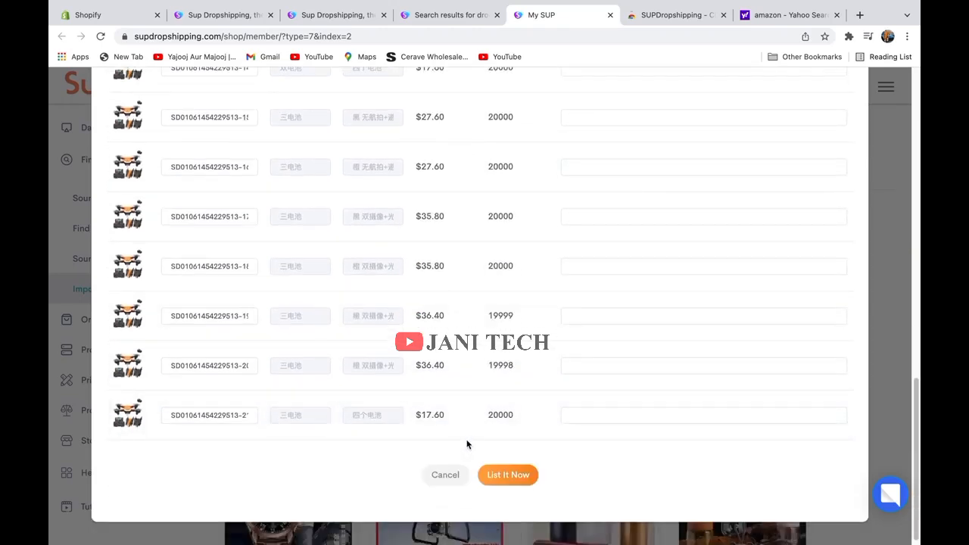
{"action": "scroll", "coordinate": [477, 438], "scroll_direction": "up", "scroll_amount": 20}
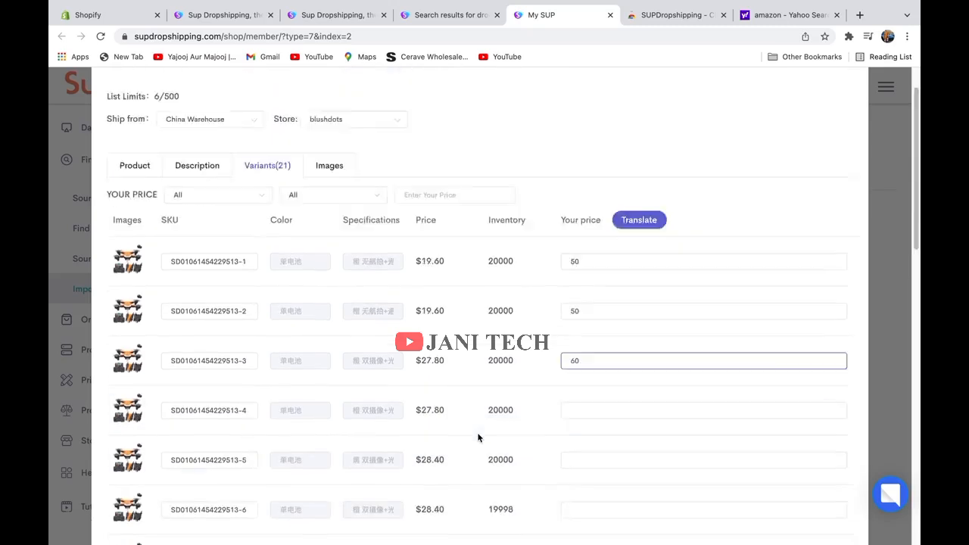
Filter the drone's variant price list to Single battery variants only.
{"action": "left_click", "coordinate": [213, 250]}
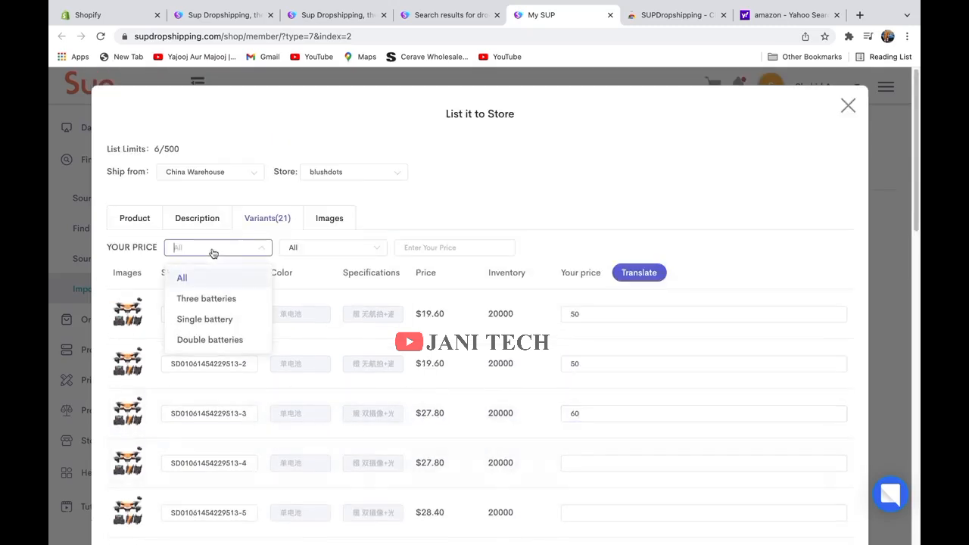
{"action": "left_click", "coordinate": [218, 319]}
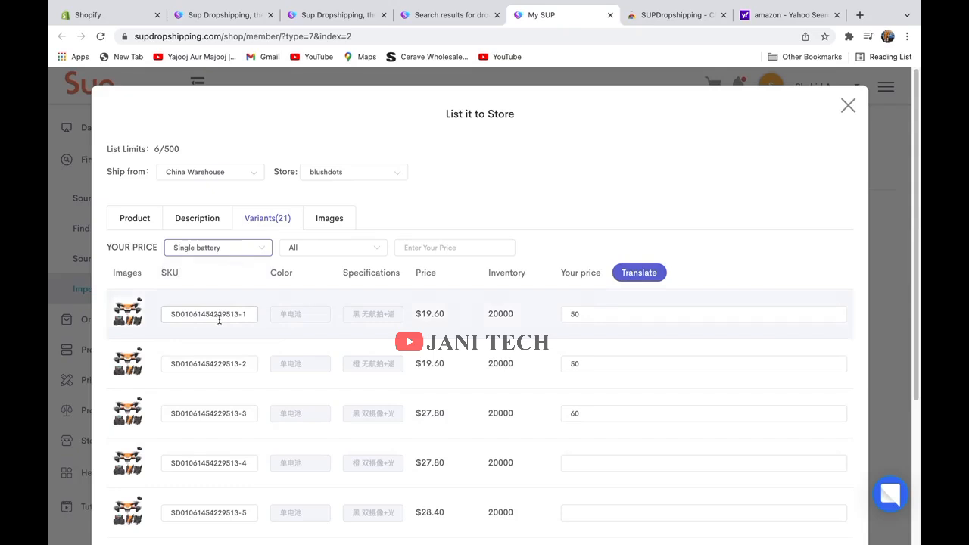
{"action": "scroll", "coordinate": [219, 320], "scroll_direction": "down", "scroll_amount": 5}
{"action": "scroll", "coordinate": [199, 325], "scroll_direction": "up", "scroll_amount": 3}
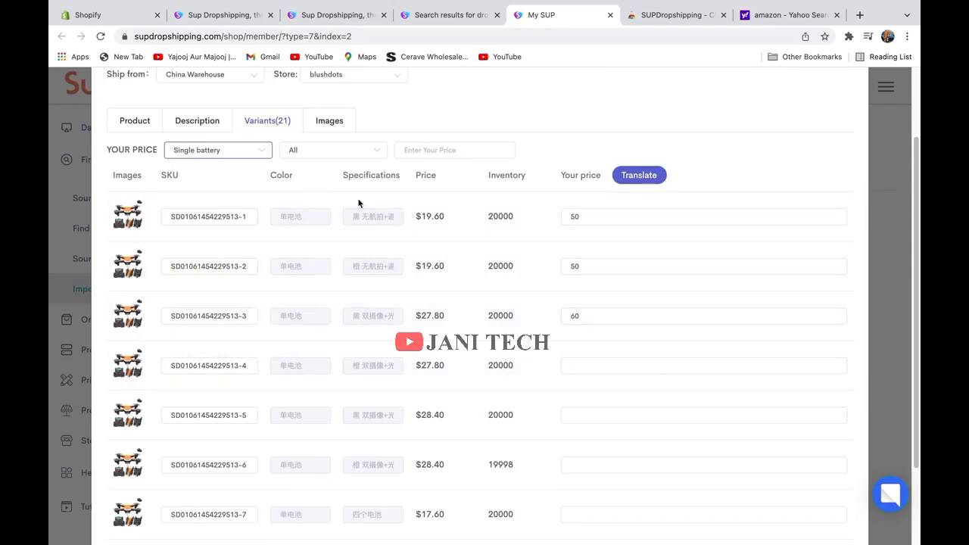
{"action": "scroll", "coordinate": [620, 362], "scroll_direction": "down", "scroll_amount": 1}
{"action": "scroll", "coordinate": [620, 356], "scroll_direction": "down", "scroll_amount": 2}
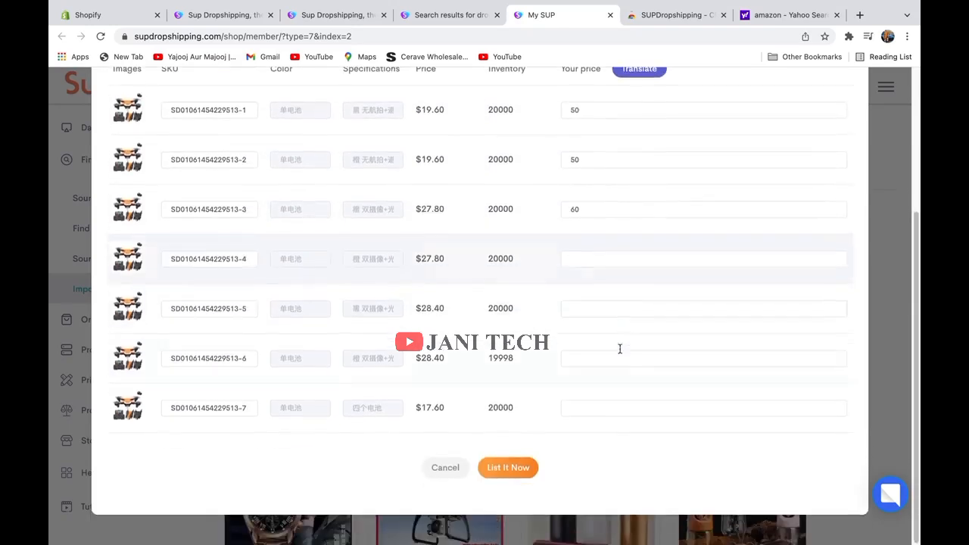
Price variants 3–6 at 70 and variant 7 at 65.
{"action": "left_click", "coordinate": [609, 262]}
{"action": "left_click", "coordinate": [582, 209]}
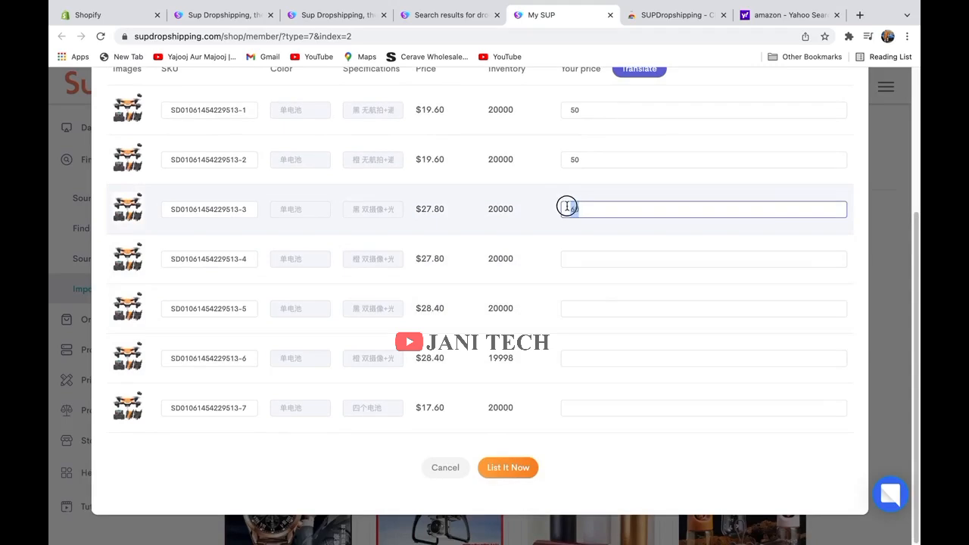
{"action": "left_click_drag", "start_coordinate": [567, 207], "coordinate": [554, 206]}
{"action": "type", "text": "70"}
{"action": "left_click", "coordinate": [615, 264]}
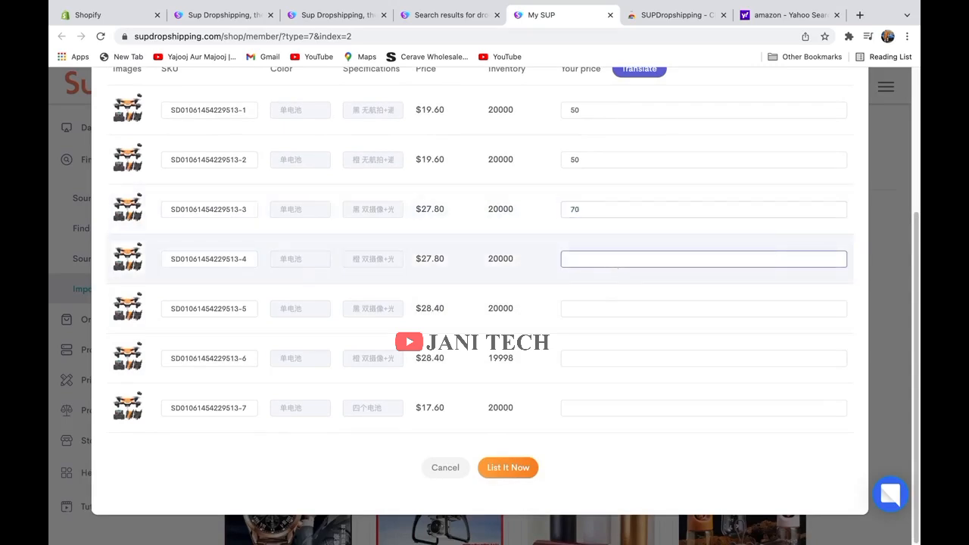
{"action": "type", "text": "70"}
{"action": "left_click", "coordinate": [669, 317]}
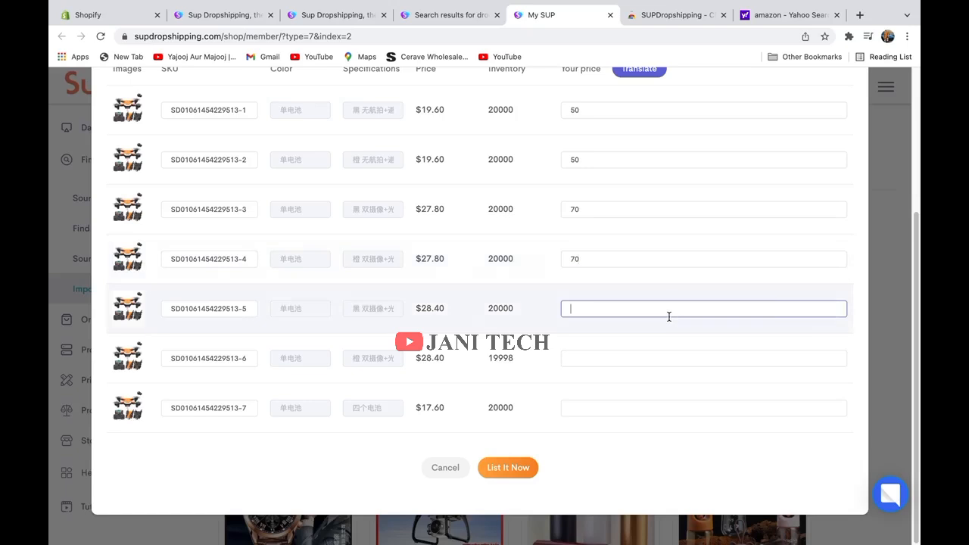
{"action": "type", "text": "70"}
{"action": "left_click", "coordinate": [638, 364]}
{"action": "type", "text": "70"}
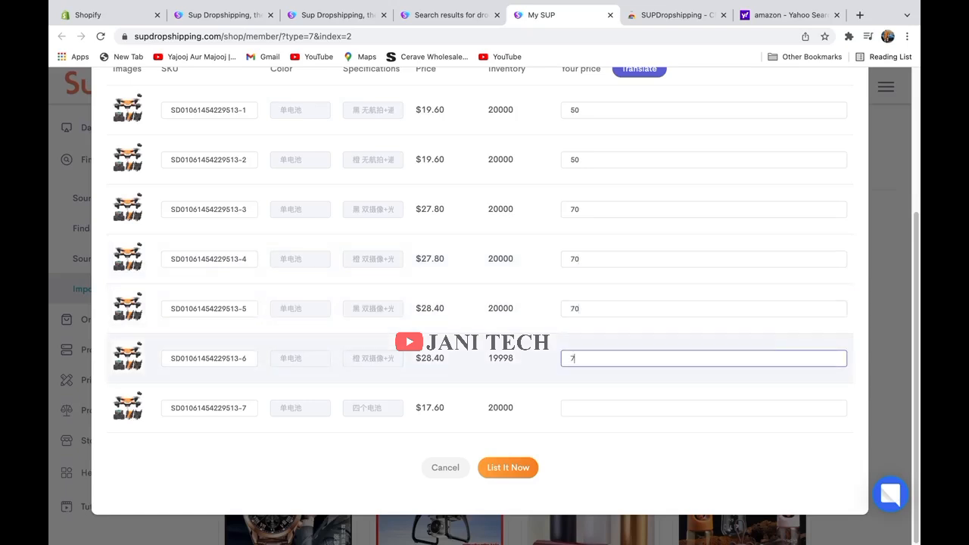
{"action": "left_click", "coordinate": [641, 407]}
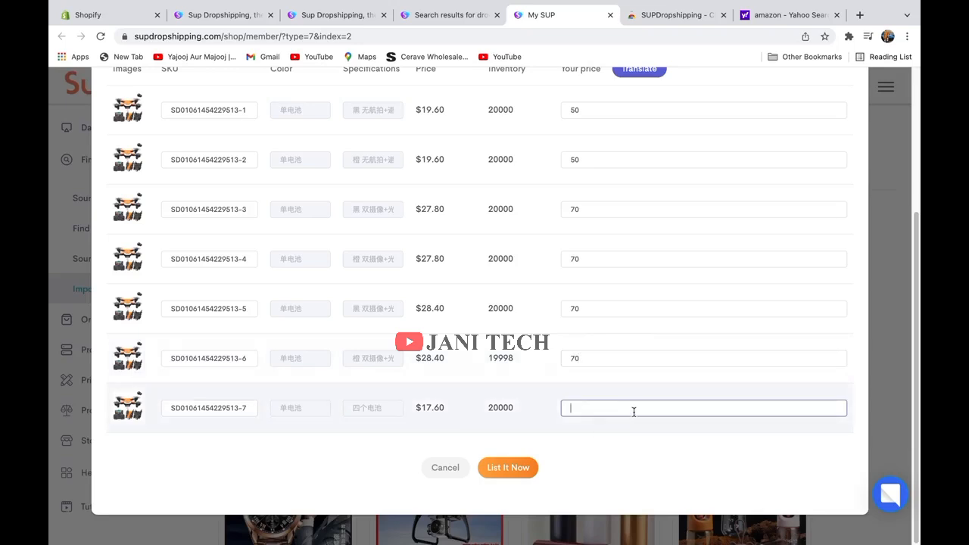
{"action": "type", "text": "70"}
{"action": "key", "text": "BackSpace"}
{"action": "key", "text": "BackSpace"}
{"action": "type", "text": "65"}
List the drone to blushdots, dismiss the success message, and open the Shopify storefront.
{"action": "left_click", "coordinate": [500, 468]}
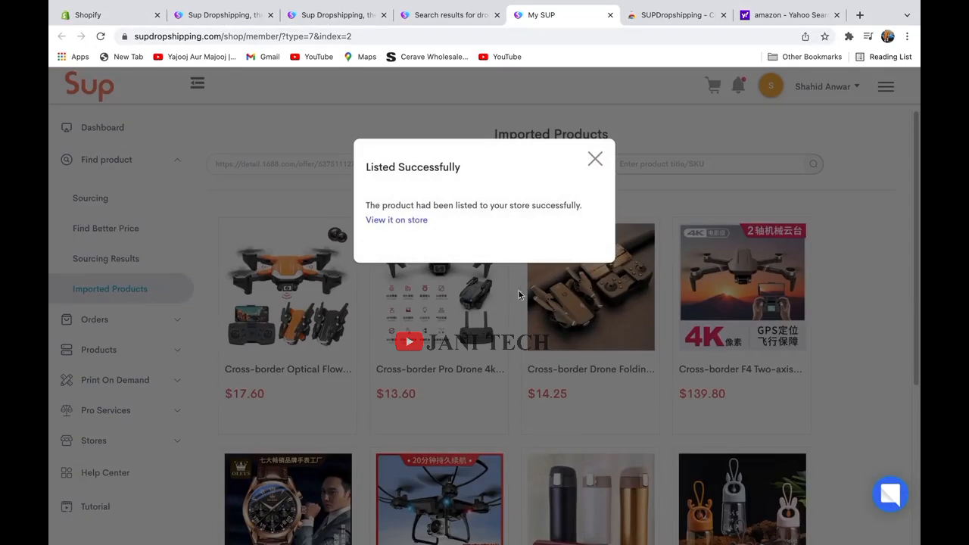
{"action": "left_click", "coordinate": [592, 161]}
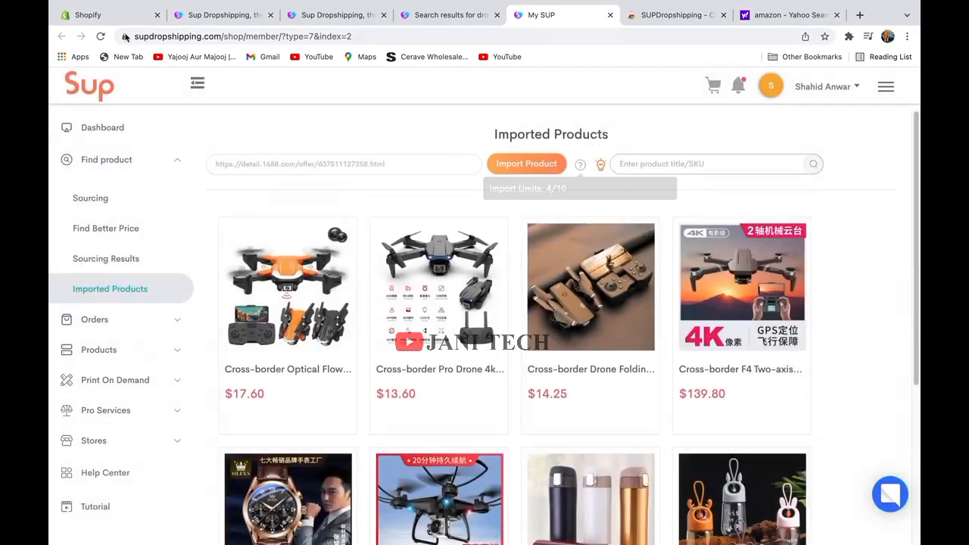
{"action": "left_click", "coordinate": [106, 14]}
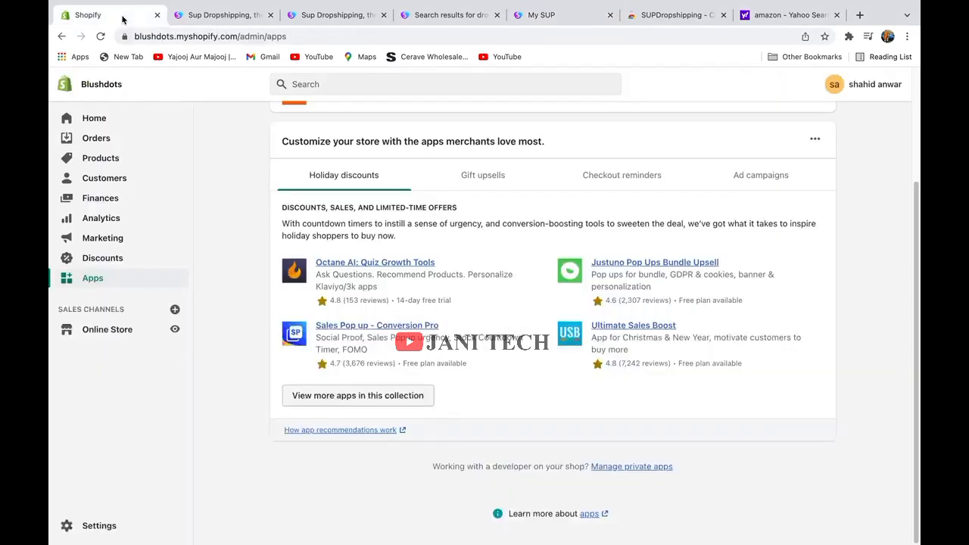
{"action": "left_click", "coordinate": [177, 330]}
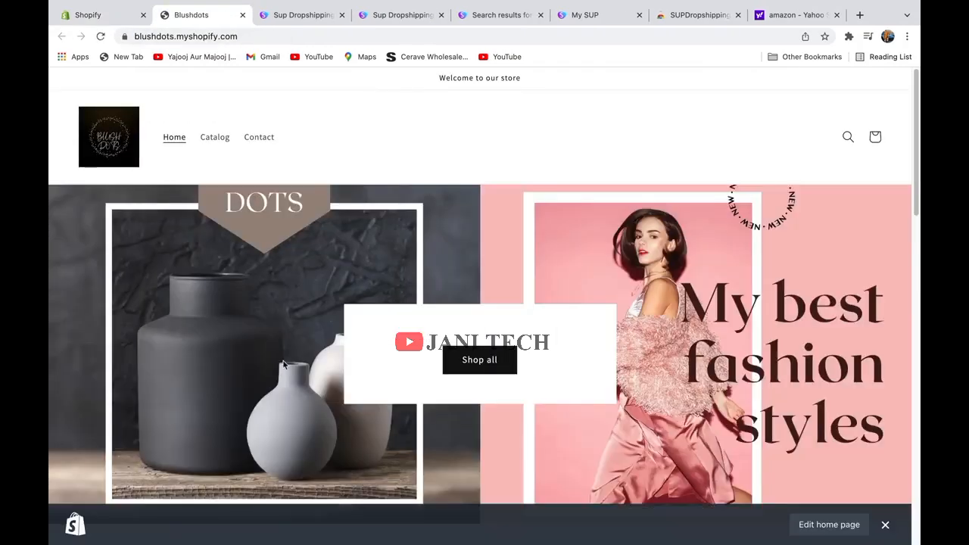
Open the storefront's View all catalog showing the drone and the $40.00 push-up bracket.
{"action": "scroll", "coordinate": [490, 359], "scroll_direction": "down", "scroll_amount": 7}
{"action": "scroll", "coordinate": [490, 364], "scroll_direction": "down", "scroll_amount": 4}
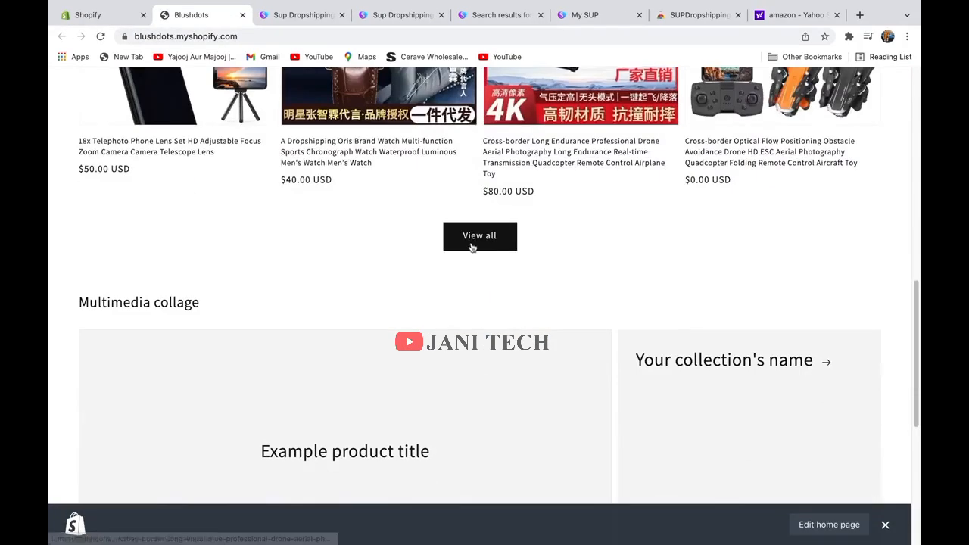
{"action": "left_click", "coordinate": [472, 240]}
{"action": "scroll", "coordinate": [491, 288], "scroll_direction": "down", "scroll_amount": 6}
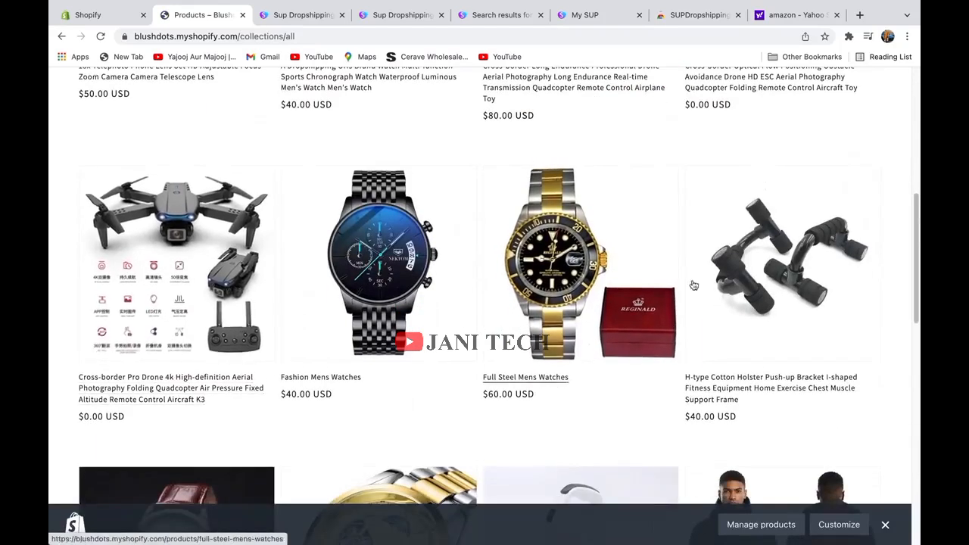
{"action": "scroll", "coordinate": [553, 354], "scroll_direction": "down", "scroll_amount": 2}
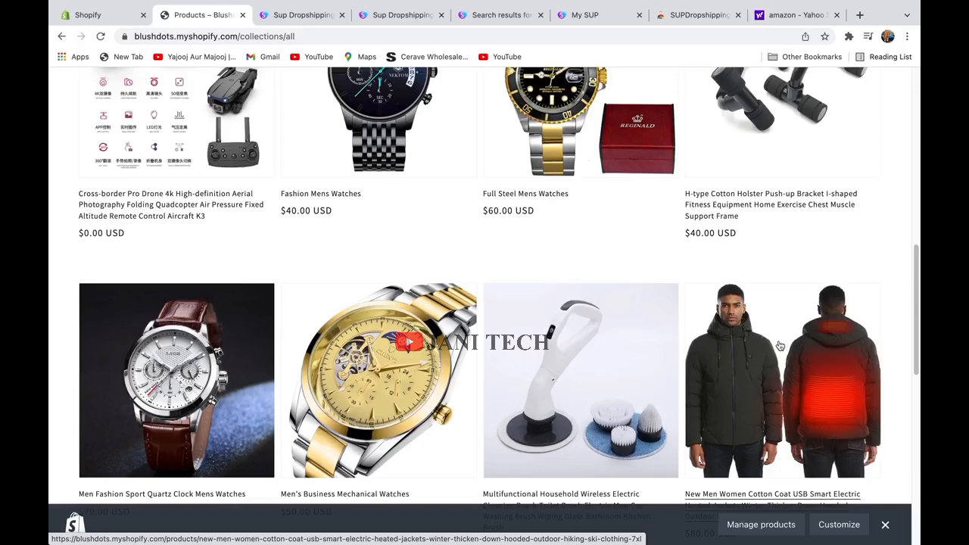
Go to the supdropshipping.com home page and browse the category tile menus.
{"action": "left_click", "coordinate": [296, 15]}
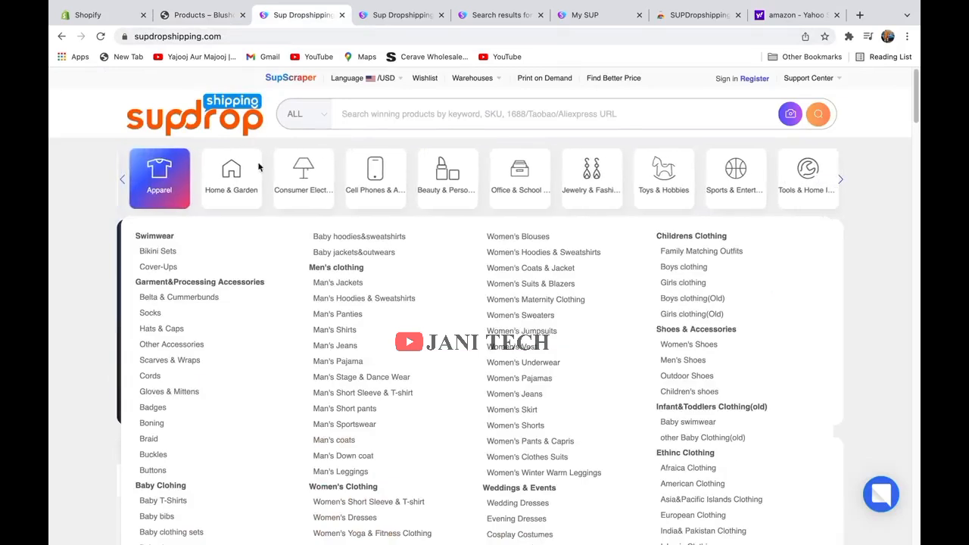
{"action": "scroll", "coordinate": [83, 325], "scroll_direction": "down", "scroll_amount": 15}
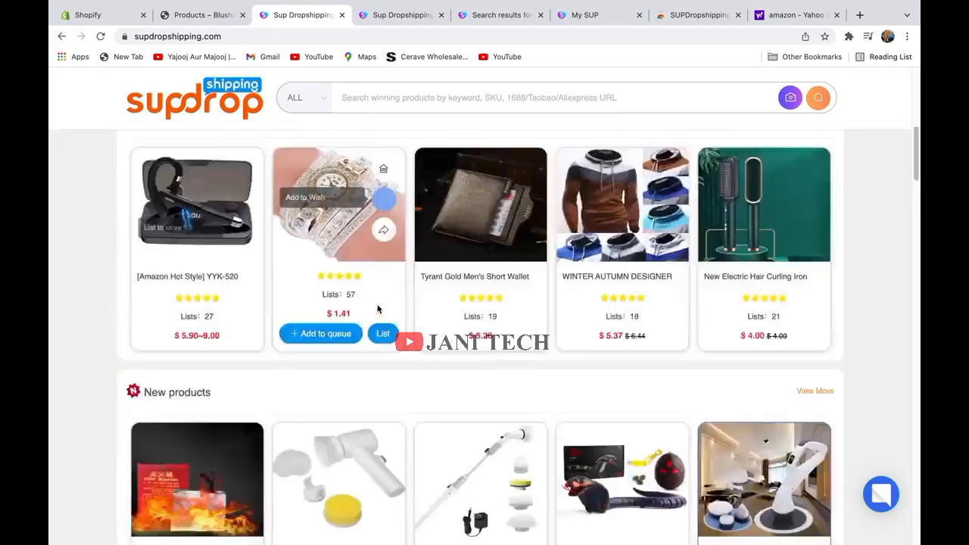
{"action": "scroll", "coordinate": [381, 302], "scroll_direction": "down", "scroll_amount": 20}
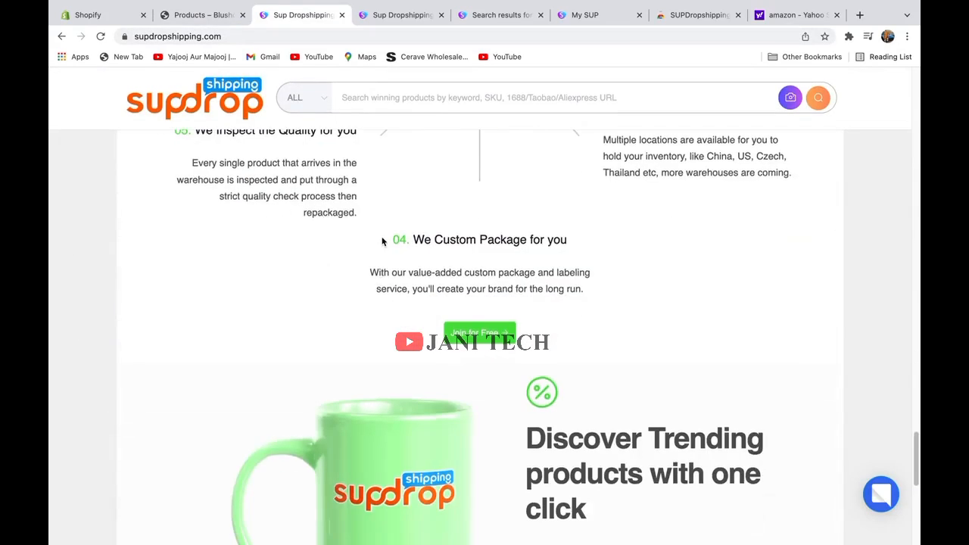
{"action": "scroll", "coordinate": [382, 242], "scroll_direction": "up", "scroll_amount": 20}
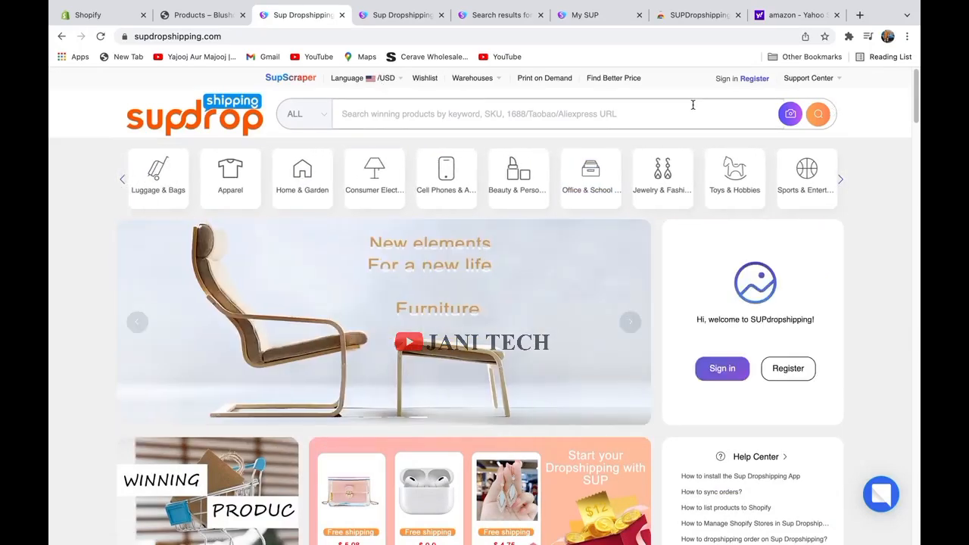
{"action": "mouse_move", "coordinate": [421, 165]}
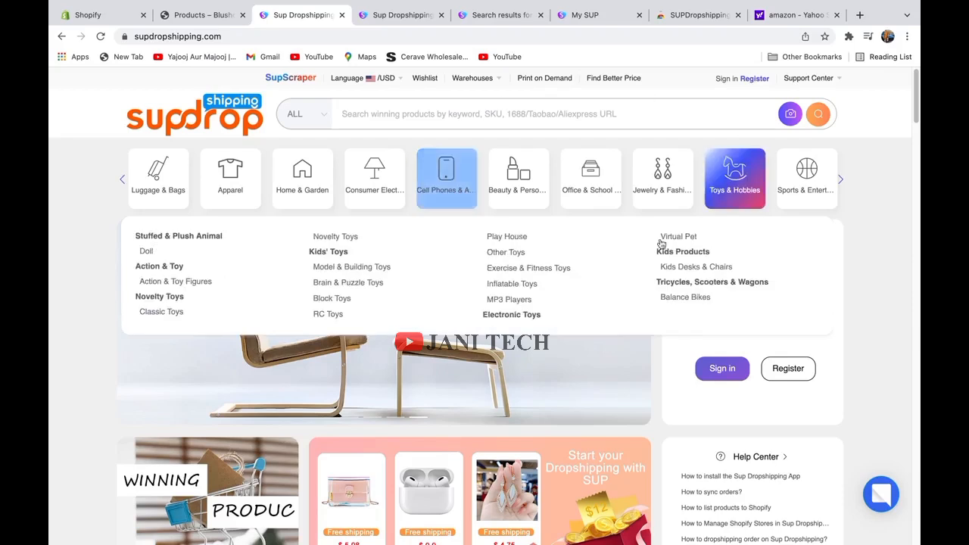
{"action": "mouse_move", "coordinate": [830, 172]}
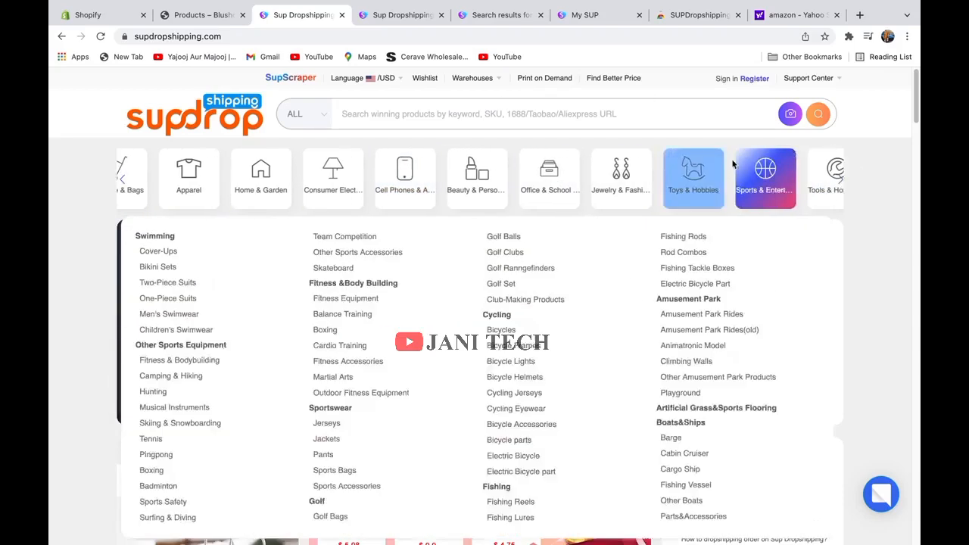
{"action": "mouse_move", "coordinate": [599, 182]}
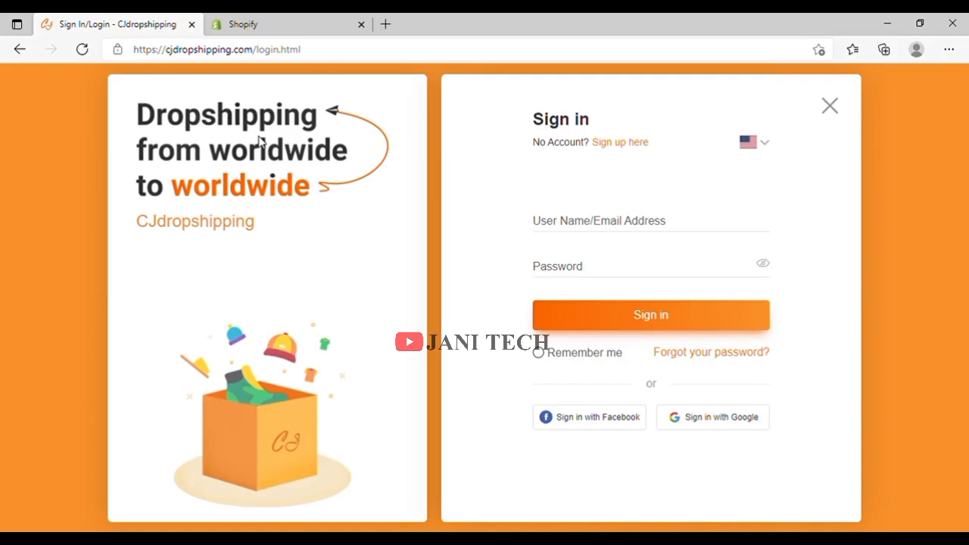
Use the Google sign-in option to bring up CJdropshipping's Create your account form.
{"action": "left_click", "coordinate": [693, 422]}
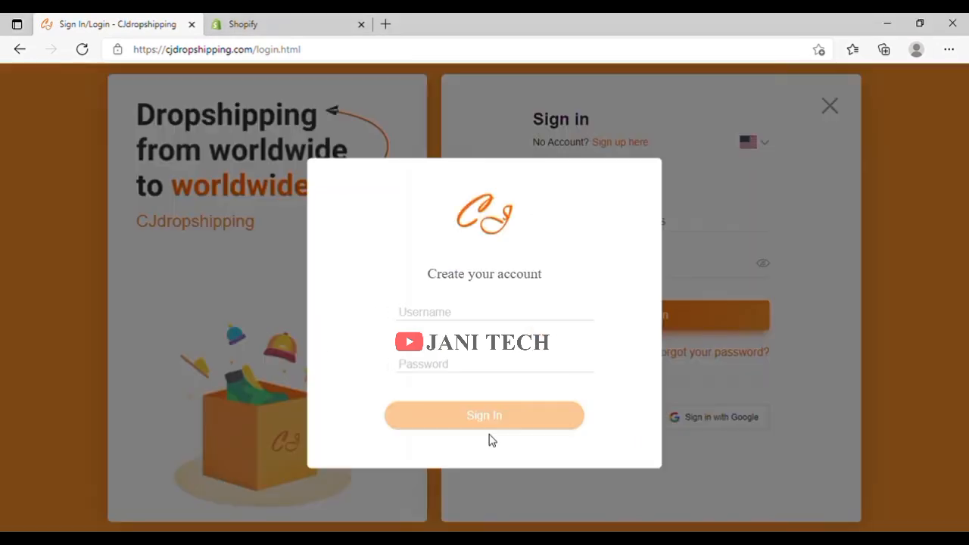
Enter a username and password in the create-account form and submit it.
{"action": "left_click", "coordinate": [434, 312]}
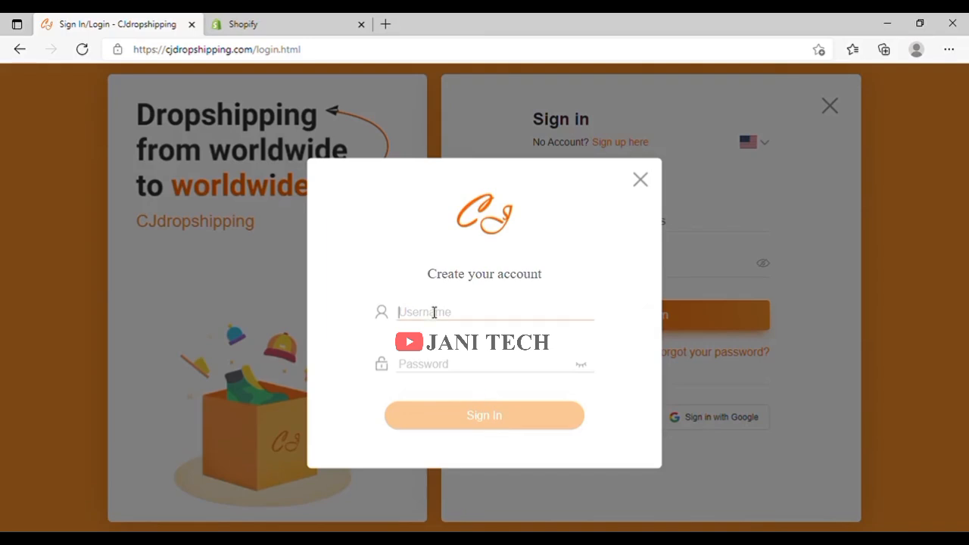
{"action": "type", "text": "shhaid"}
{"action": "type", "text": "hidan"}
{"action": "key", "text": "BackSpace"}
{"action": "type", "text": "01"}
{"action": "left_click", "coordinate": [464, 365]}
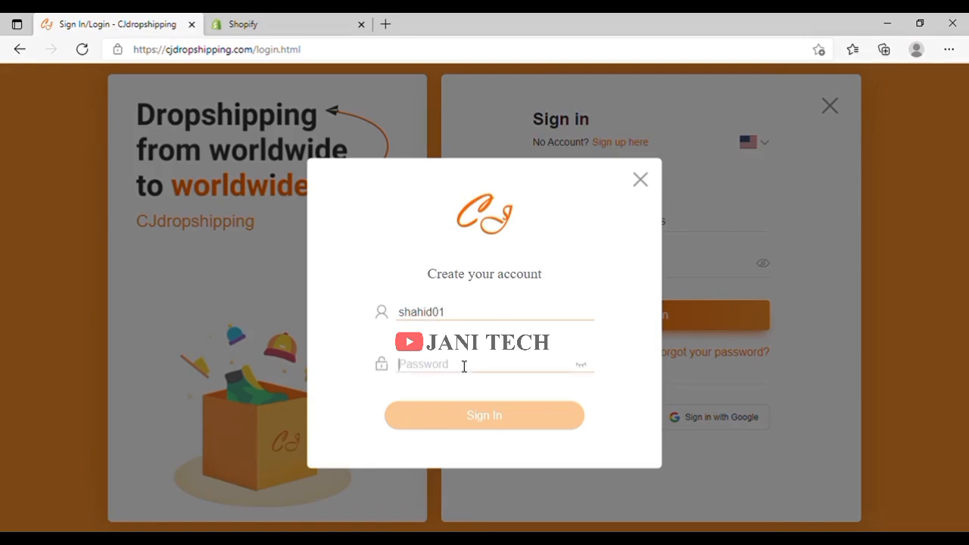
{"action": "type", "text": "••"}
{"action": "left_click", "coordinate": [518, 421]}
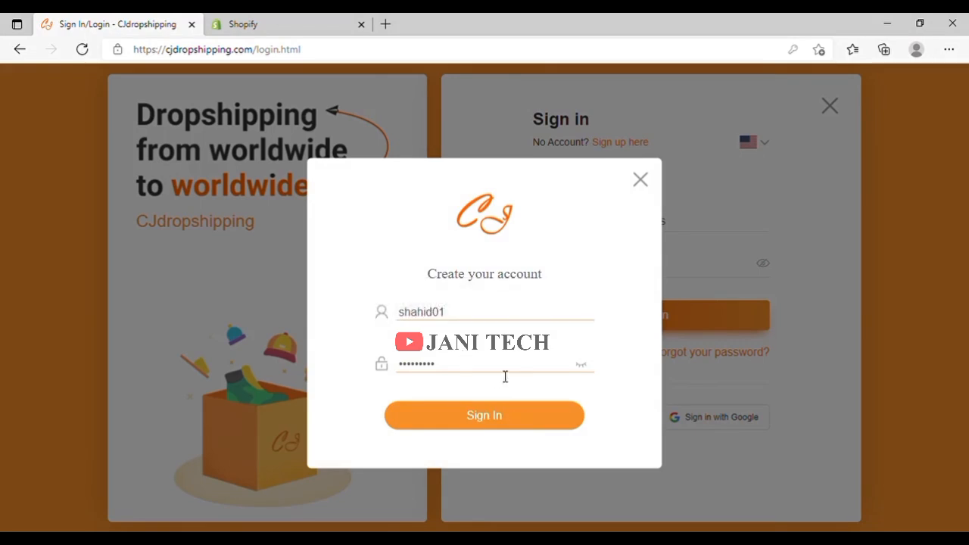
Retype the rejected password and submit the account form again.
{"action": "left_click", "coordinate": [480, 380]}
{"action": "key", "text": "BackSpace"}
{"action": "key", "text": "BackSpace"}
{"action": "key", "text": "BackSpace"}
{"action": "key", "text": "BackSpace"}
{"action": "key", "text": "BackSpace"}
{"action": "key", "text": "BackSpace"}
{"action": "key", "text": "BackSpace"}
{"action": "key", "text": "BackSpace"}
{"action": "type", "text": "s"}
{"action": "key", "text": "BackSpace"}
{"action": "key", "text": "BackSpace"}
{"action": "type", "text": "•"}
{"action": "left_click", "coordinate": [499, 421]}
Replace the rejected password with a valid 6–15 character letters-and-numbers one, then sign in to the new CJdropshipping account.
{"action": "left_click", "coordinate": [500, 418]}
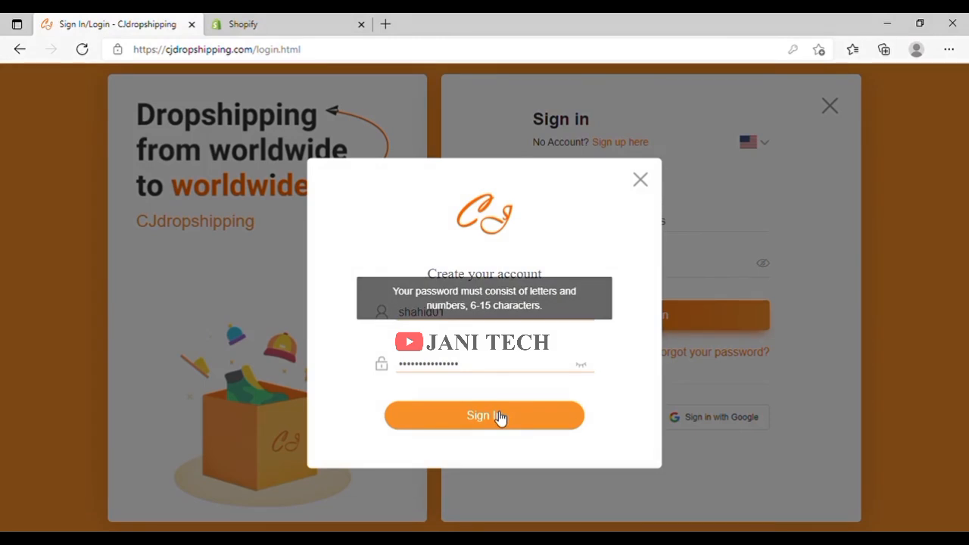
{"action": "left_click_drag", "start_coordinate": [480, 371], "coordinate": [360, 367]}
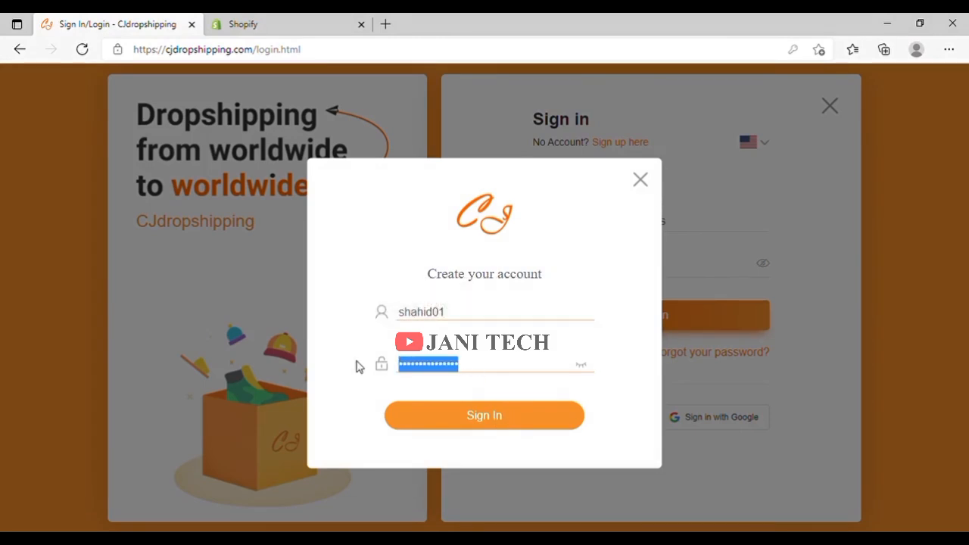
{"action": "type", "text": "s"}
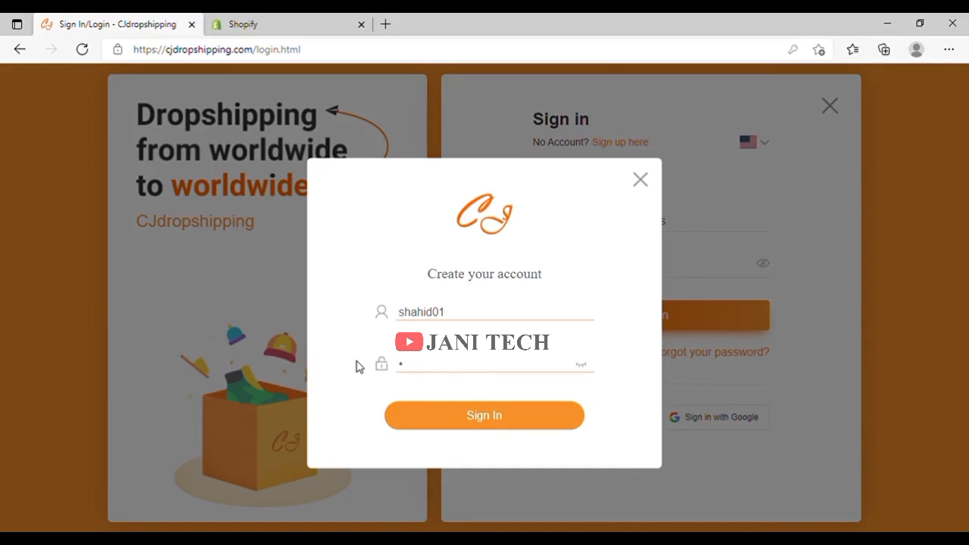
{"action": "type", "text": "•••••"}
{"action": "key", "text": "BackSpace"}
{"action": "key", "text": "BackSpace"}
{"action": "type", "text": "•"}
{"action": "left_click", "coordinate": [525, 422]}
{"action": "left_click_drag", "start_coordinate": [457, 365], "coordinate": [361, 358]}
{"action": "type", "text": "sh"}
{"action": "left_click", "coordinate": [462, 417]}
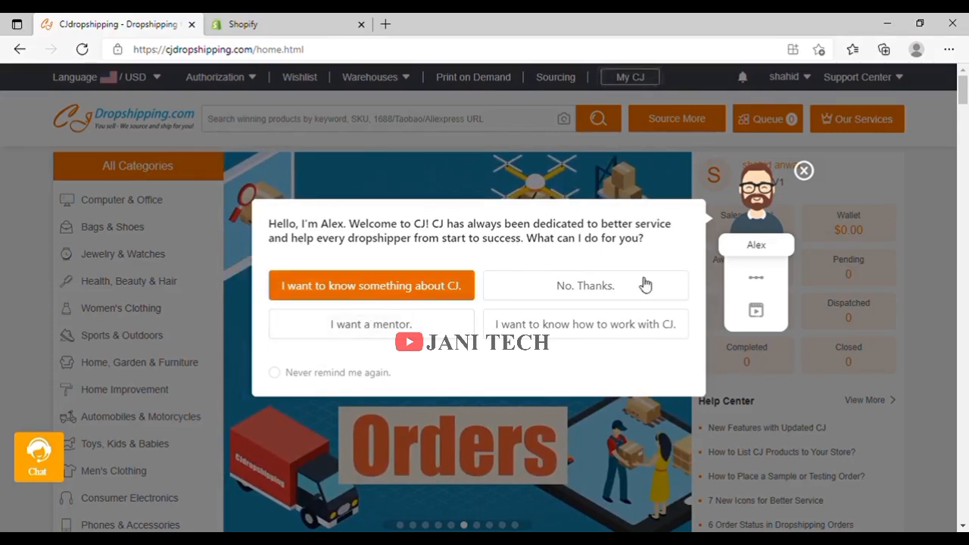
Decline the Alex welcome assistant with 'No. Thanks.' and browse the home page's trending and new products.
{"action": "left_click", "coordinate": [598, 286]}
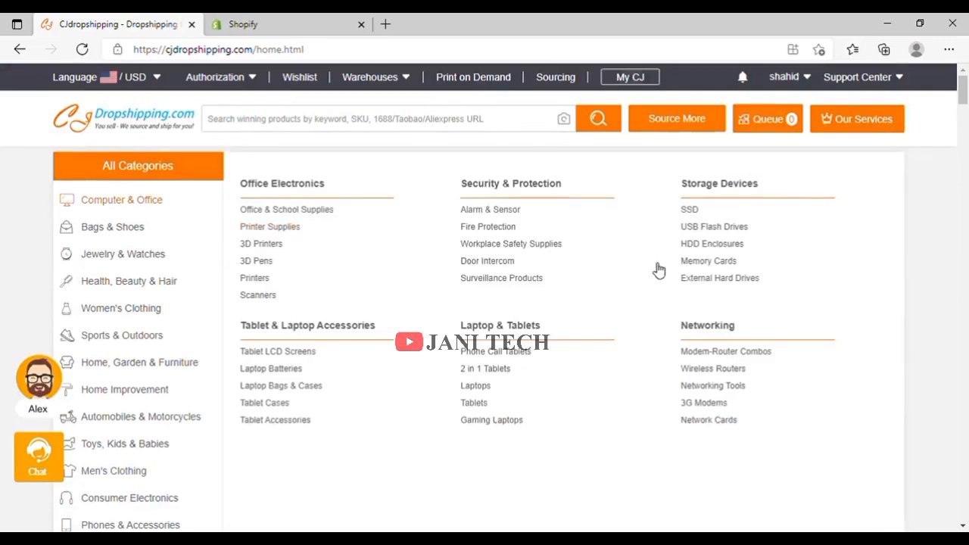
{"action": "scroll", "coordinate": [487, 293], "scroll_direction": "down", "scroll_amount": 8}
{"action": "scroll", "coordinate": [477, 293], "scroll_direction": "down", "scroll_amount": 5}
{"action": "scroll", "coordinate": [455, 284], "scroll_direction": "up", "scroll_amount": 4}
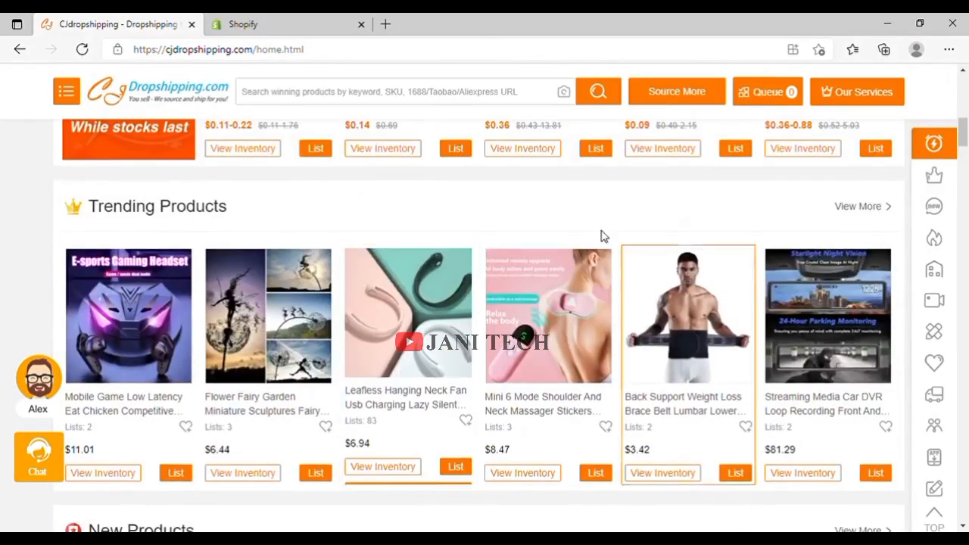
{"action": "scroll", "coordinate": [704, 357], "scroll_direction": "down", "scroll_amount": 5}
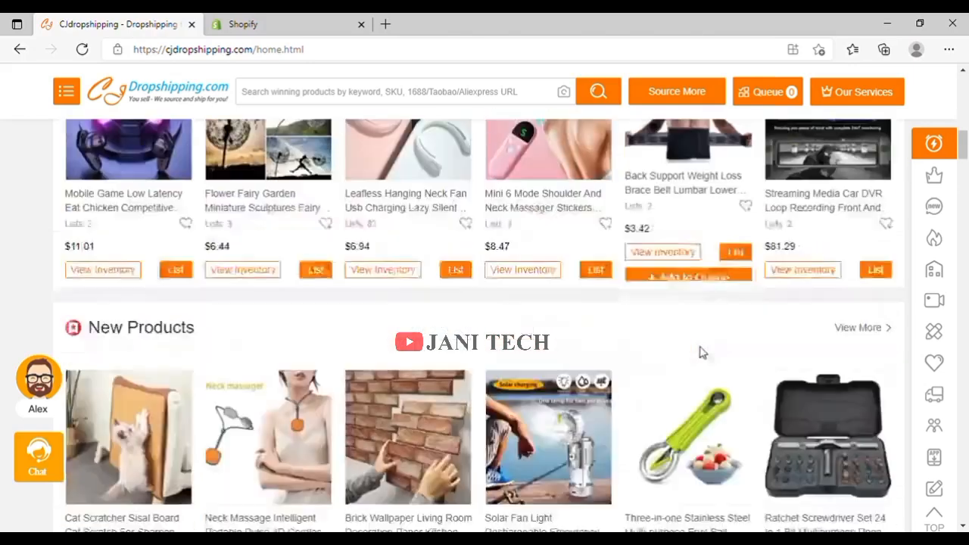
{"action": "scroll", "coordinate": [700, 352], "scroll_direction": "up", "scroll_amount": 3}
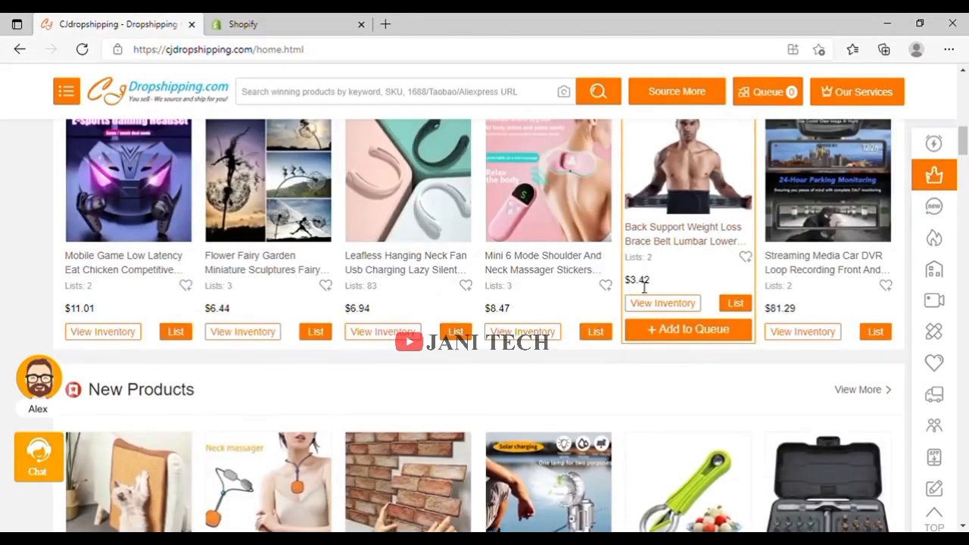
{"action": "scroll", "coordinate": [678, 278], "scroll_direction": "up", "scroll_amount": 1}
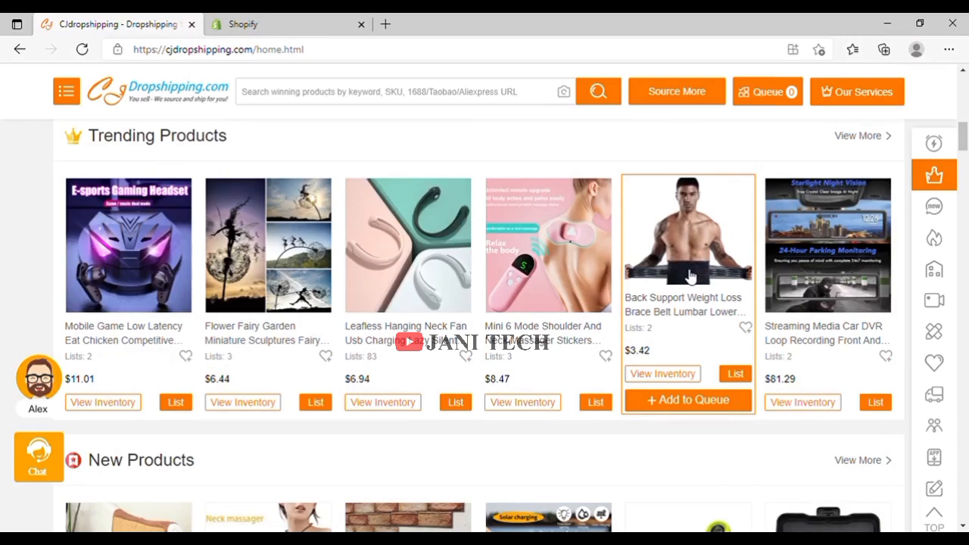
{"action": "scroll", "coordinate": [674, 286], "scroll_direction": "up", "scroll_amount": 10}
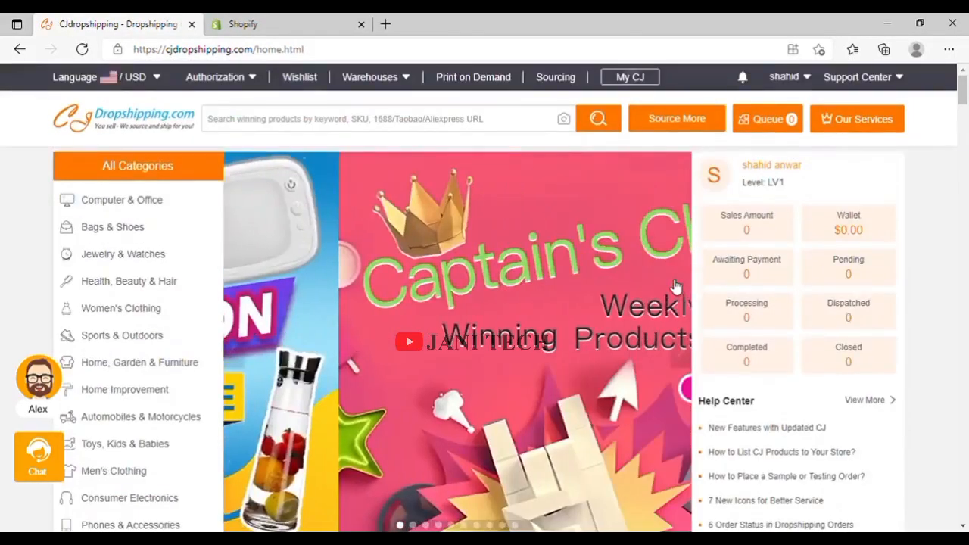
{"action": "scroll", "coordinate": [676, 287], "scroll_direction": "down", "scroll_amount": 10}
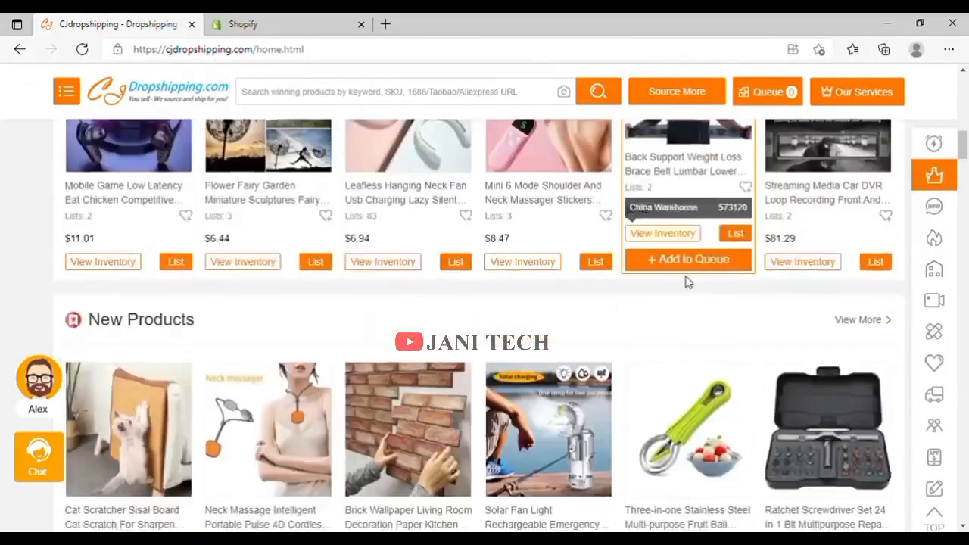
{"action": "scroll", "coordinate": [687, 282], "scroll_direction": "down", "scroll_amount": 3}
{"action": "scroll", "coordinate": [690, 280], "scroll_direction": "up", "scroll_amount": 4}
{"action": "scroll", "coordinate": [697, 279], "scroll_direction": "down", "scroll_amount": 6}
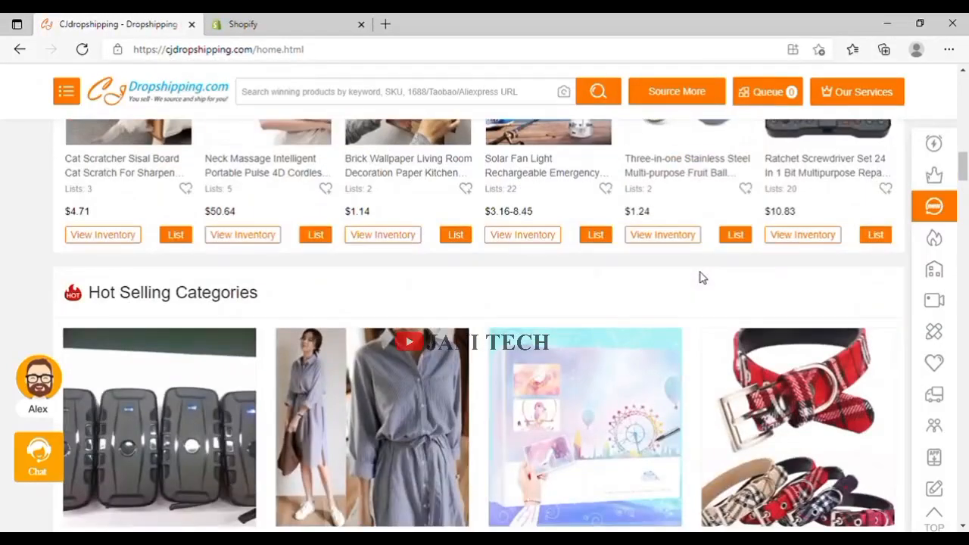
{"action": "scroll", "coordinate": [702, 276], "scroll_direction": "down", "scroll_amount": 3}
{"action": "scroll", "coordinate": [702, 277], "scroll_direction": "up", "scroll_amount": 12}
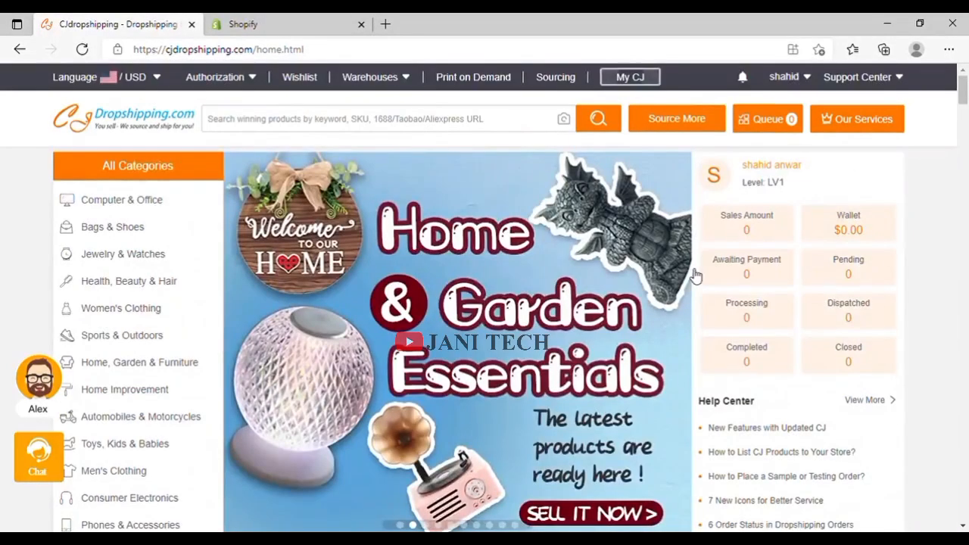
{"action": "mouse_move", "coordinate": [220, 357]}
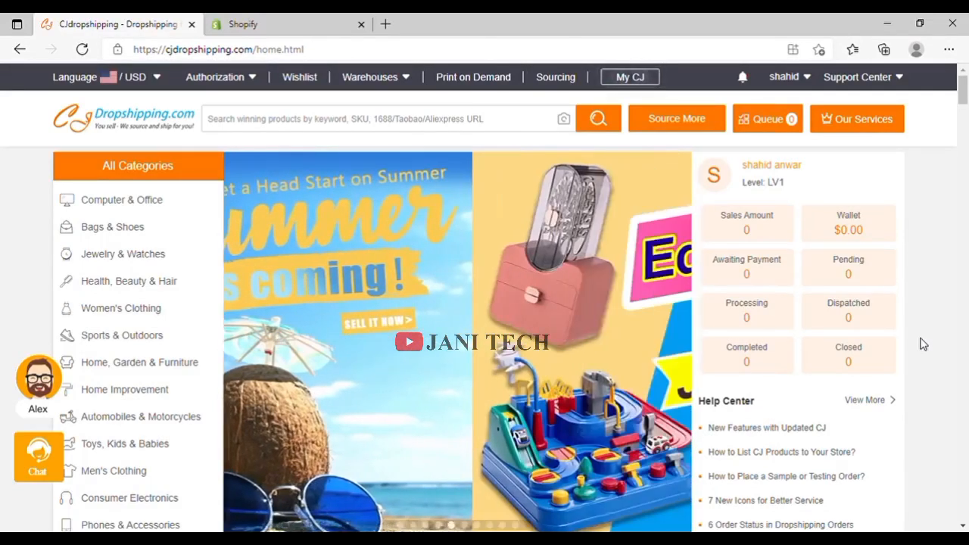
From the Shopify admin's Apps page, view the full Top new apps collection in the App Store.
{"action": "left_click", "coordinate": [250, 31]}
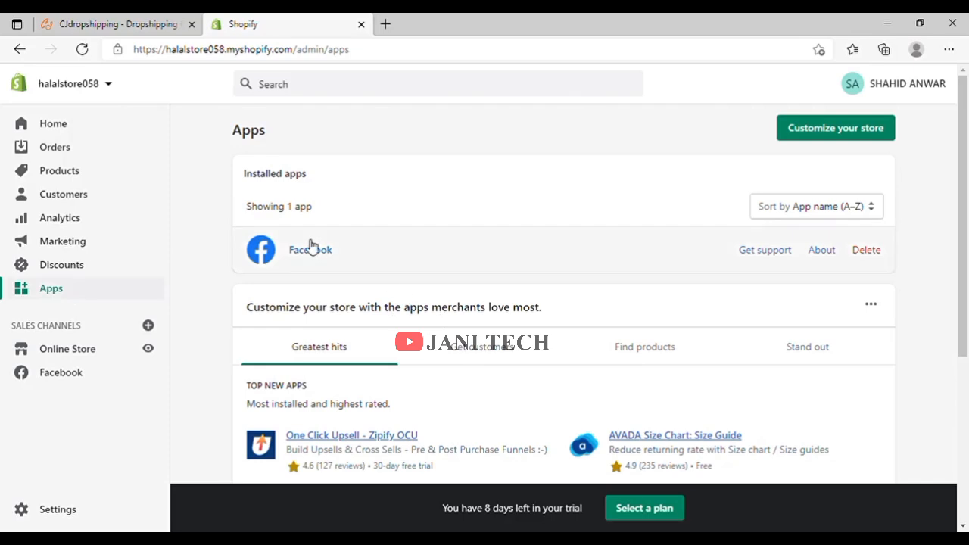
{"action": "scroll", "coordinate": [311, 244], "scroll_direction": "down", "scroll_amount": 4}
{"action": "scroll", "coordinate": [364, 249], "scroll_direction": "up", "scroll_amount": 2}
{"action": "scroll", "coordinate": [305, 324], "scroll_direction": "down", "scroll_amount": 2}
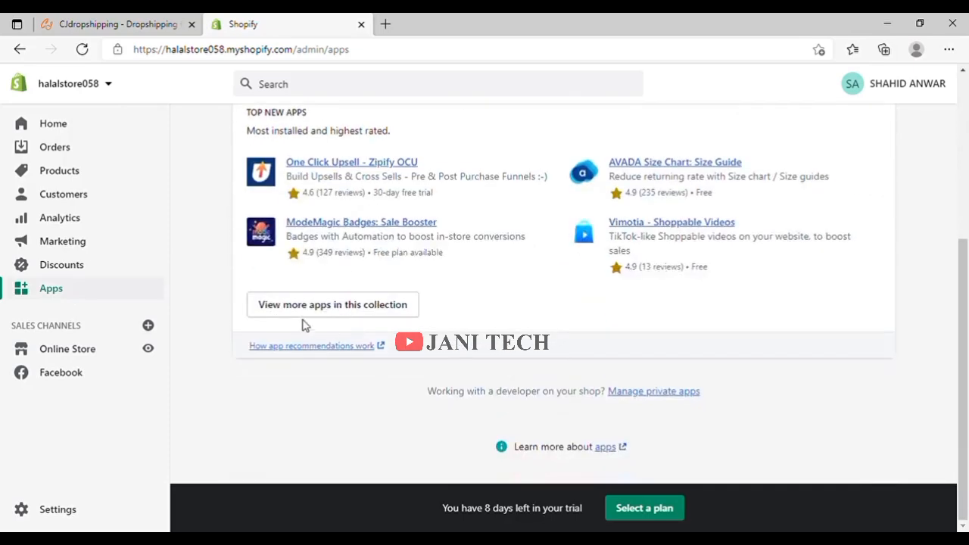
{"action": "left_click", "coordinate": [308, 308]}
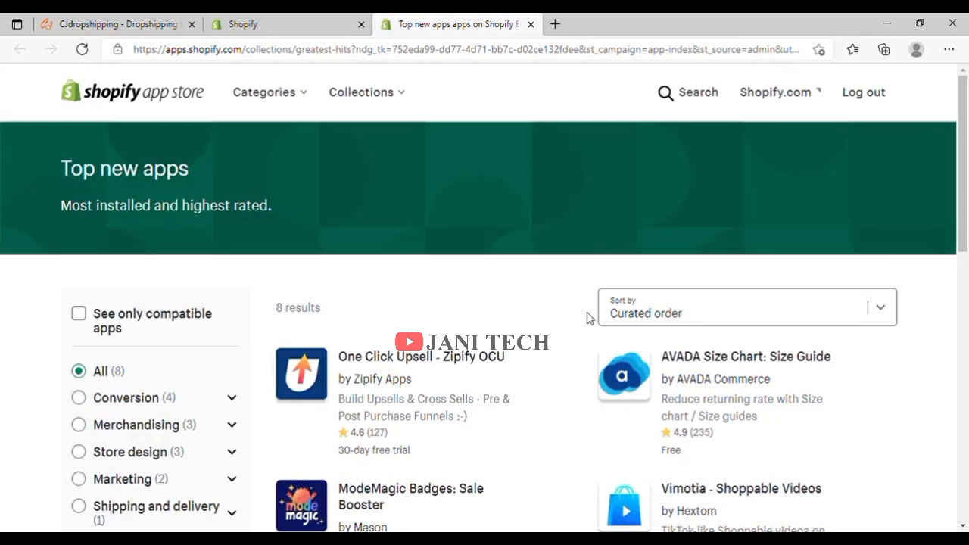
Search the App Store for 'cj dropshipping' and open the CJDropshipping listing.
{"action": "left_click", "coordinate": [695, 93]}
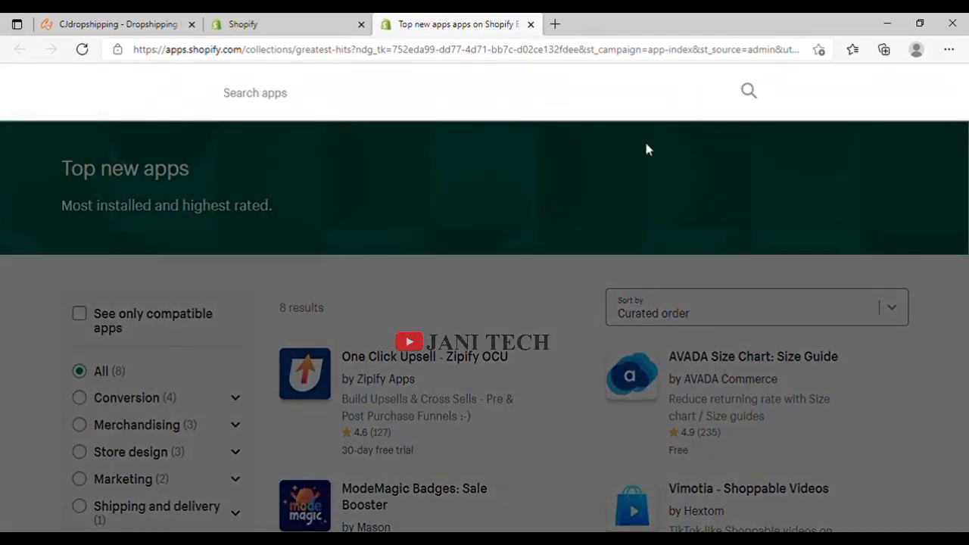
{"action": "type", "text": "cj dropsh"}
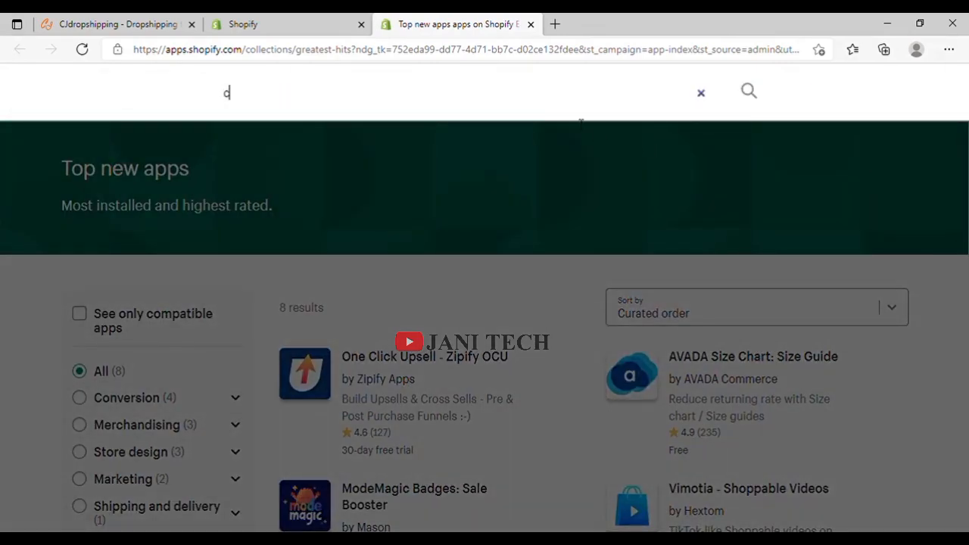
{"action": "type", "text": "ipping"}
{"action": "key", "text": "Return"}
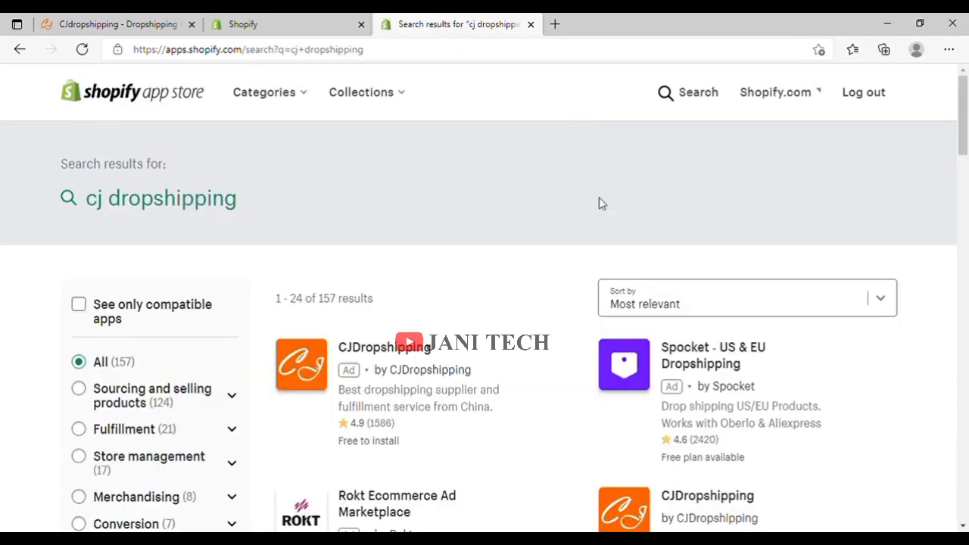
{"action": "left_click", "coordinate": [382, 353]}
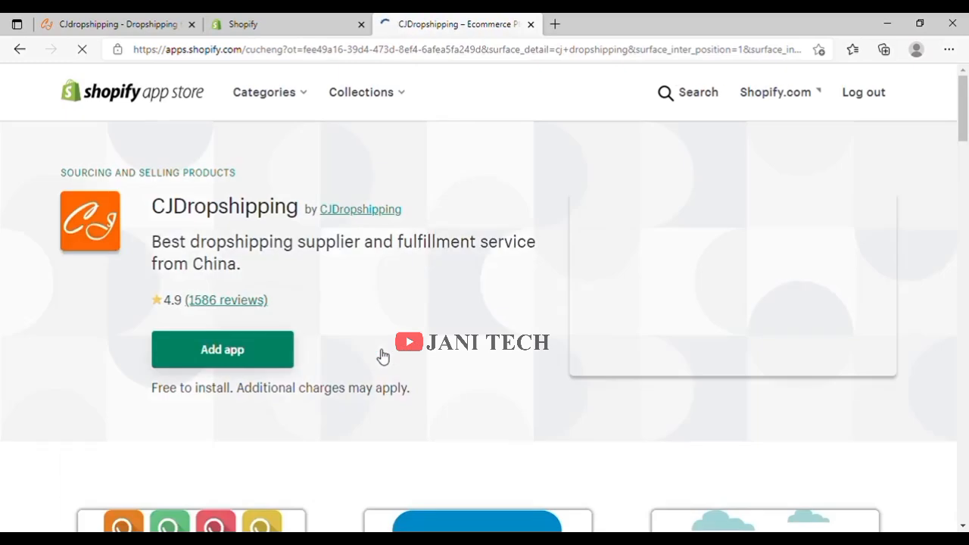
Add CJDropshipping to the store and approve its requested permissions to install it.
{"action": "left_click", "coordinate": [255, 356]}
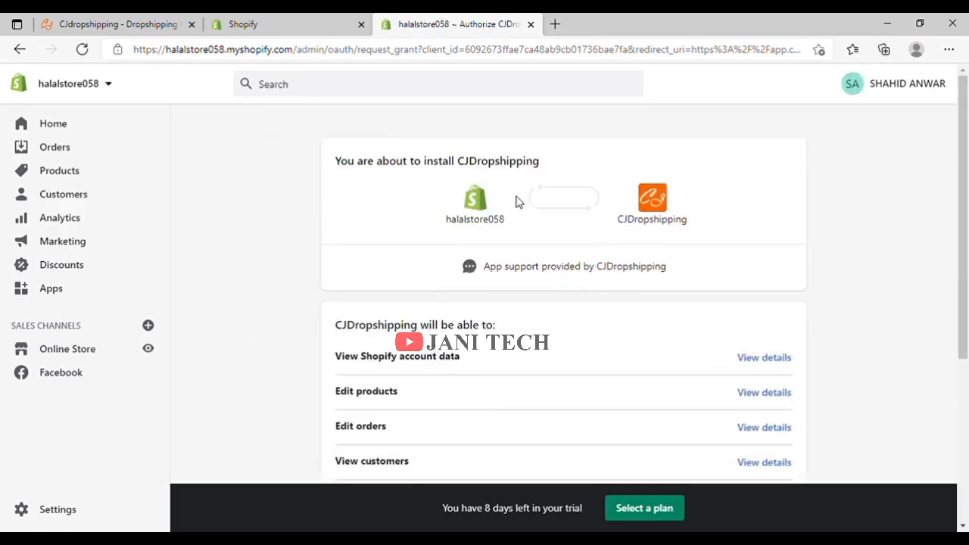
{"action": "scroll", "coordinate": [543, 205], "scroll_direction": "down", "scroll_amount": 4}
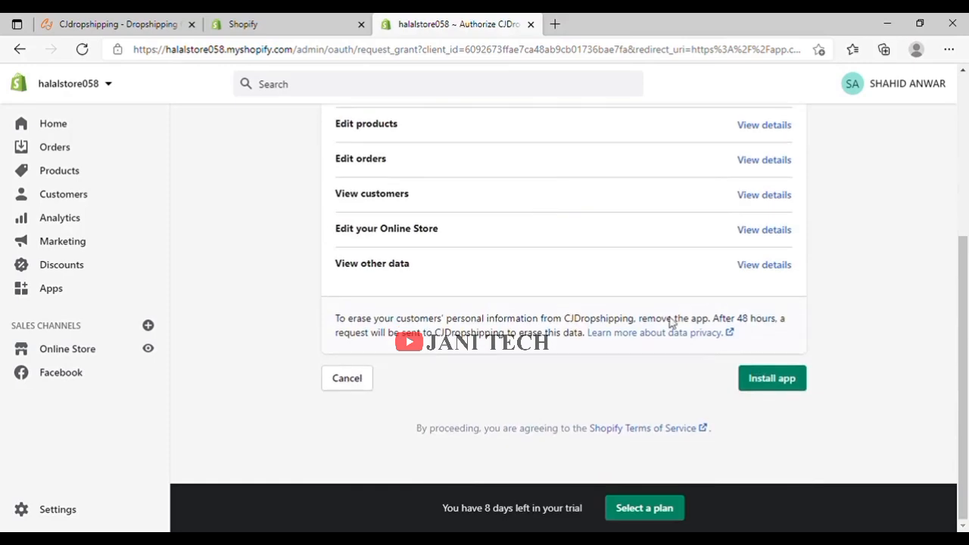
{"action": "left_click", "coordinate": [773, 380]}
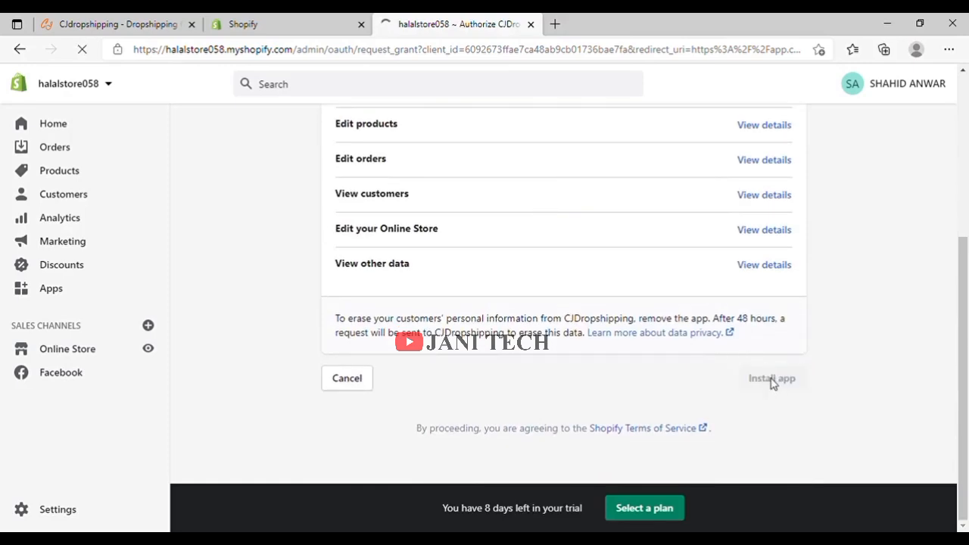
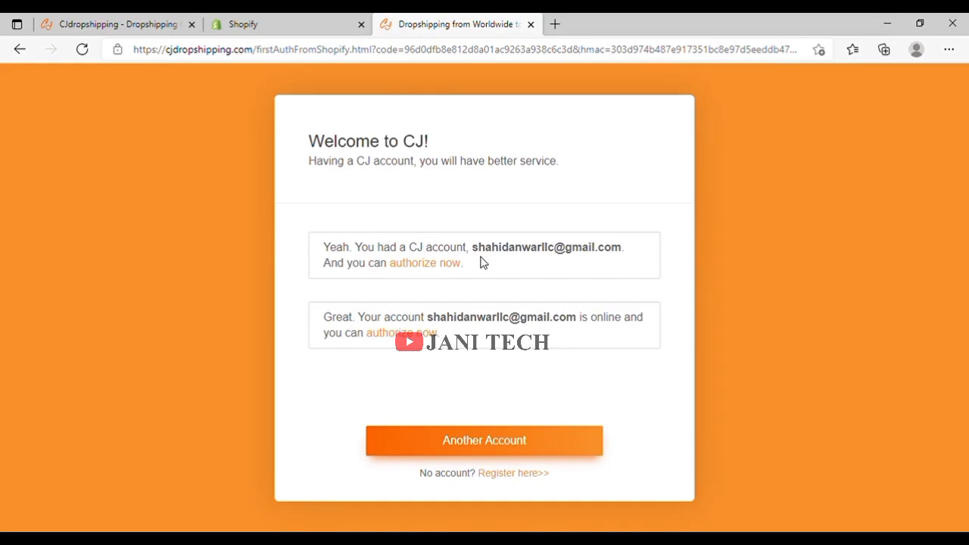
Authorize the existing CJ account for the Shopify store by signing in with the saved password.
{"action": "left_click", "coordinate": [453, 265]}
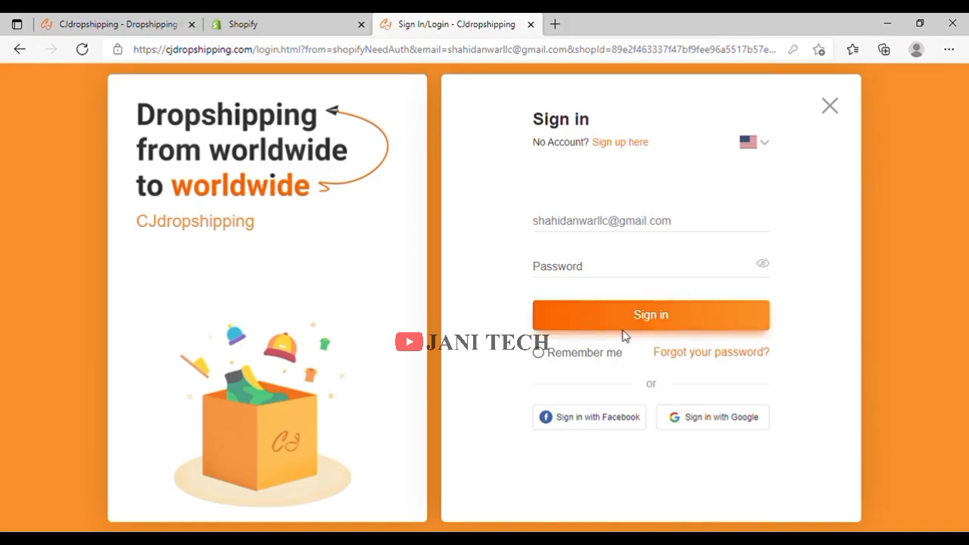
{"action": "left_click", "coordinate": [630, 305]}
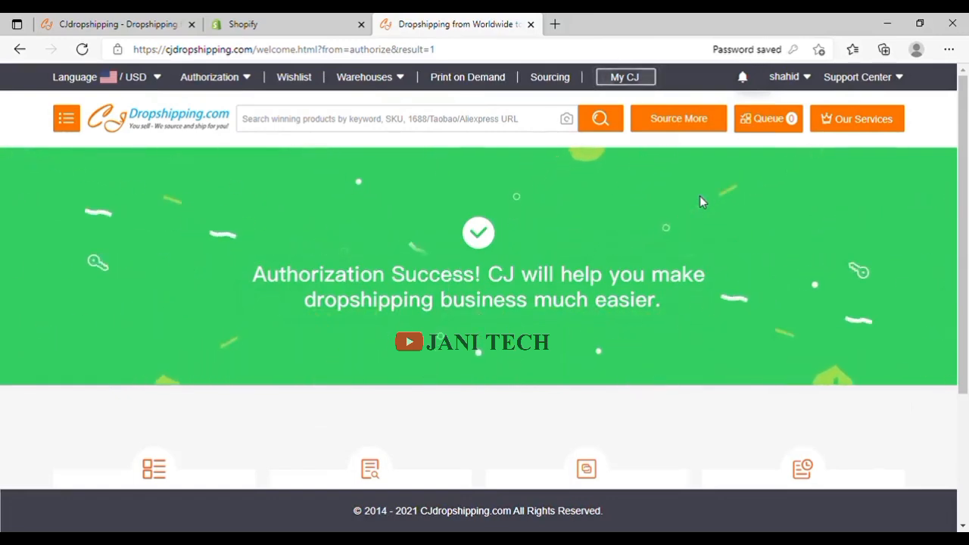
{"action": "left_click", "coordinate": [555, 24]}
Open the Gmail inbox and bring up the other signed-in Google account.
{"action": "left_click", "coordinate": [561, 50]}
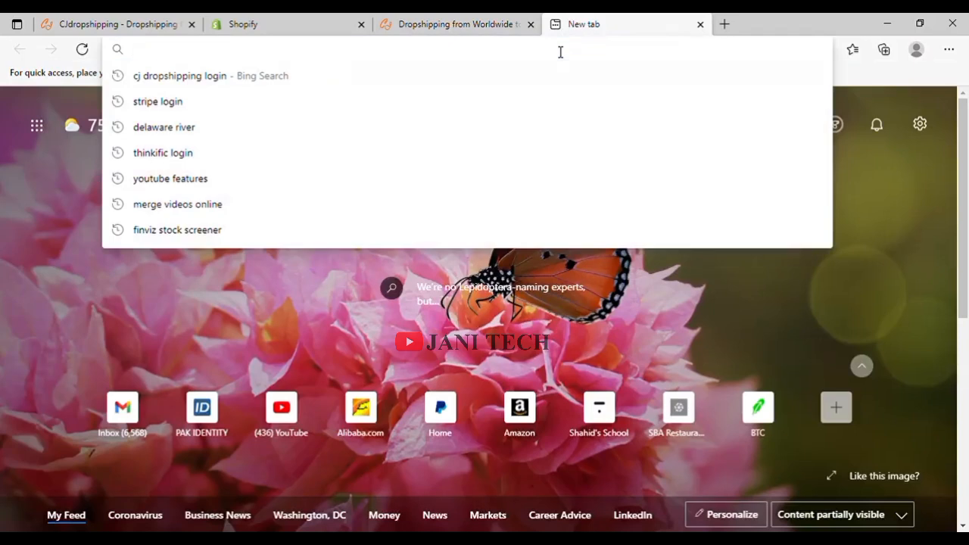
{"action": "left_click", "coordinate": [113, 416]}
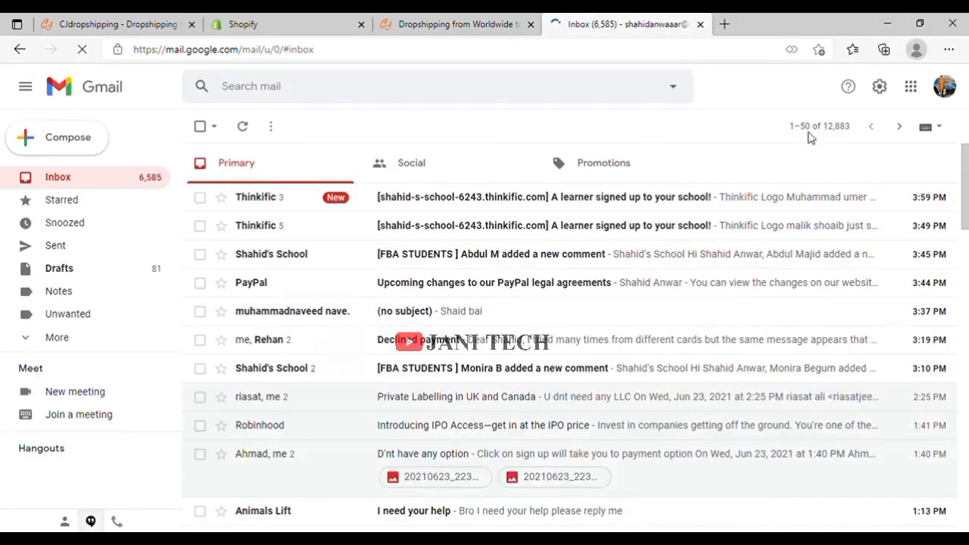
{"action": "left_click", "coordinate": [944, 86]}
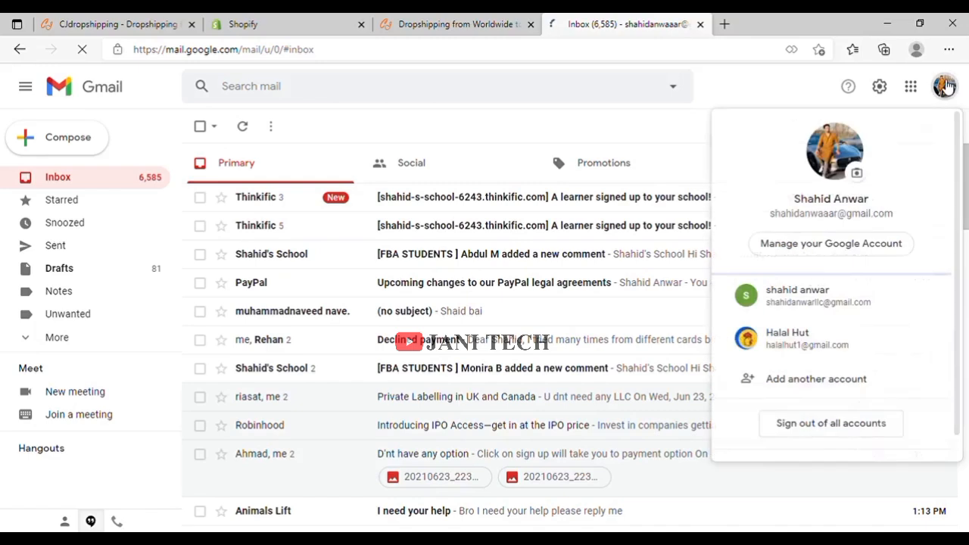
{"action": "scroll", "coordinate": [822, 274], "scroll_direction": "down", "scroll_amount": 3}
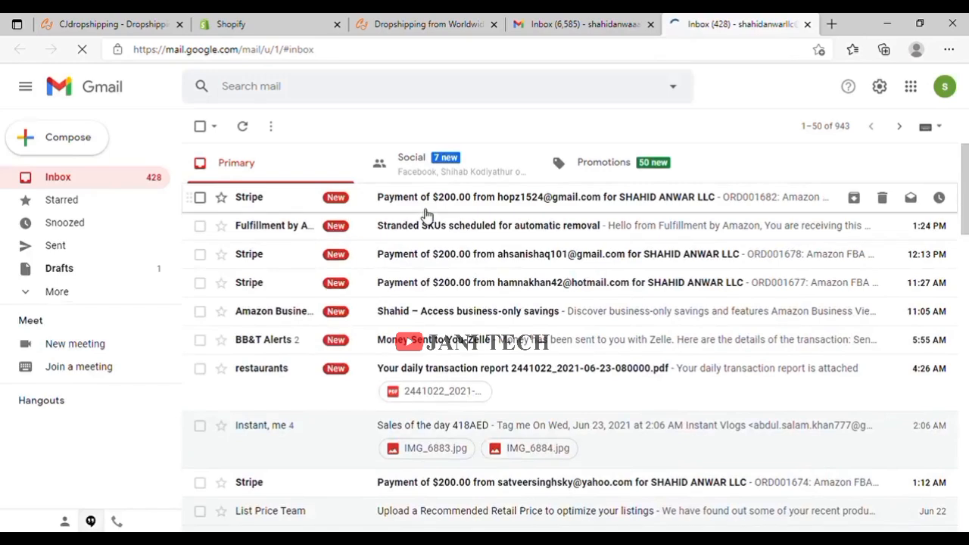
{"action": "scroll", "coordinate": [426, 216], "scroll_direction": "down", "scroll_amount": 3}
{"action": "scroll", "coordinate": [426, 216], "scroll_direction": "up", "scroll_amount": 3}
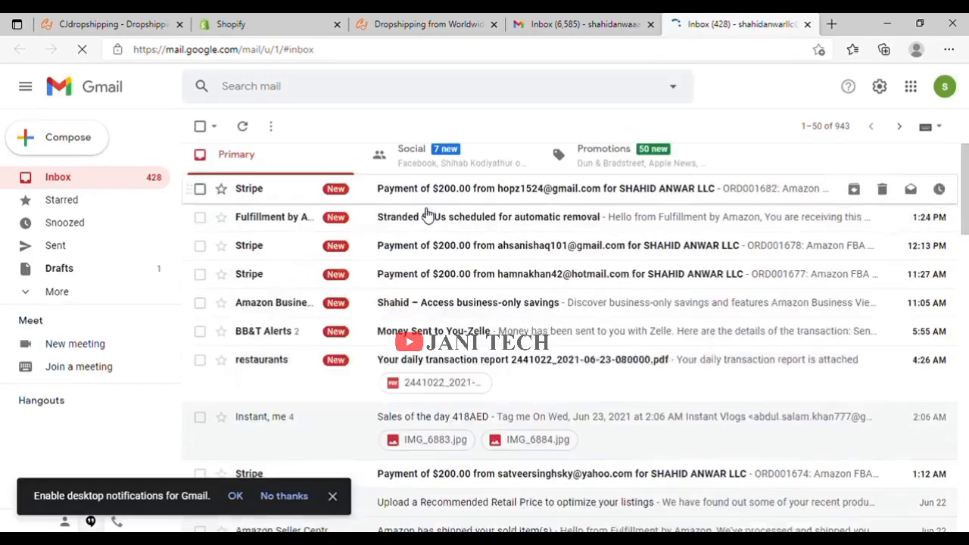
Read the 'Stranded SKUs scheduled for automatic removal' email, then return to the CJ success page.
{"action": "left_click", "coordinate": [487, 224]}
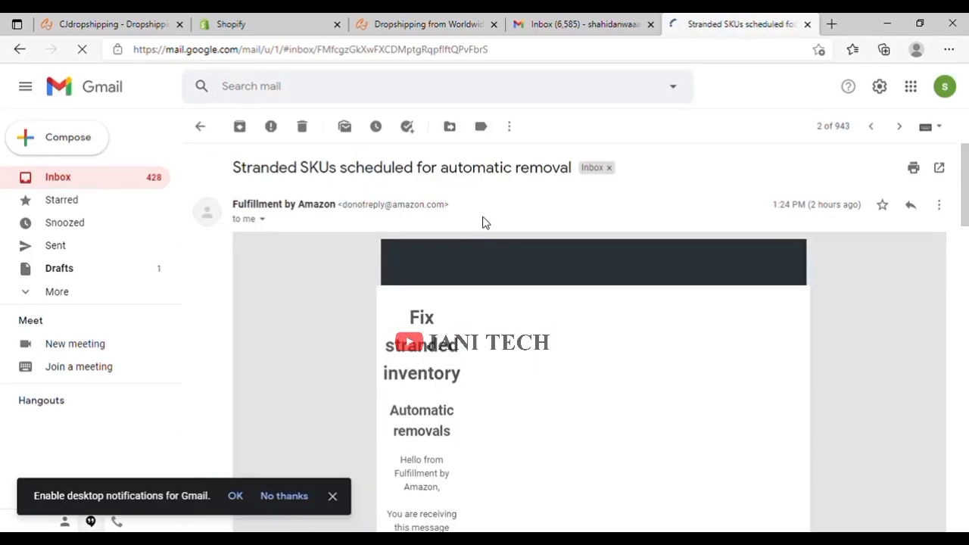
{"action": "scroll", "coordinate": [485, 222], "scroll_direction": "down", "scroll_amount": 4}
{"action": "scroll", "coordinate": [485, 223], "scroll_direction": "down", "scroll_amount": 6}
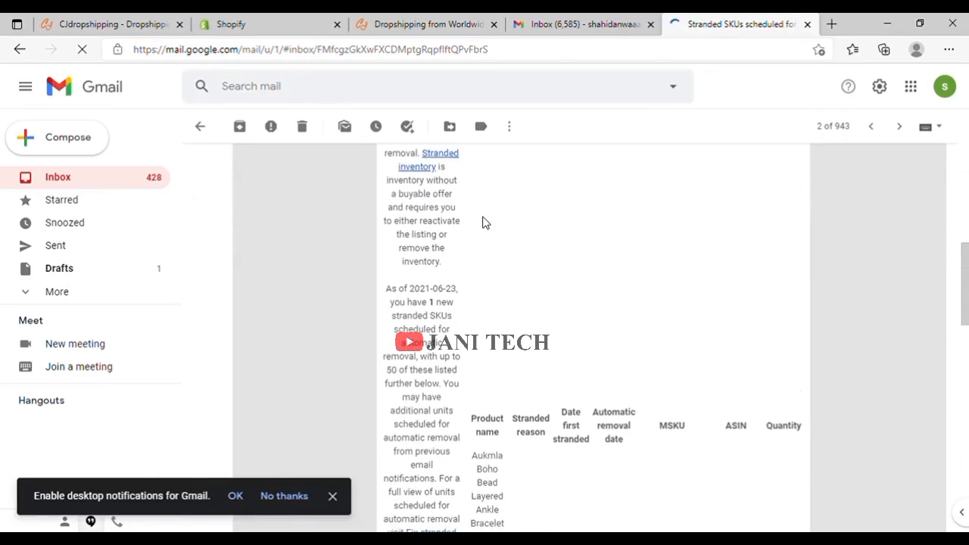
{"action": "scroll", "coordinate": [487, 222], "scroll_direction": "up", "scroll_amount": 10}
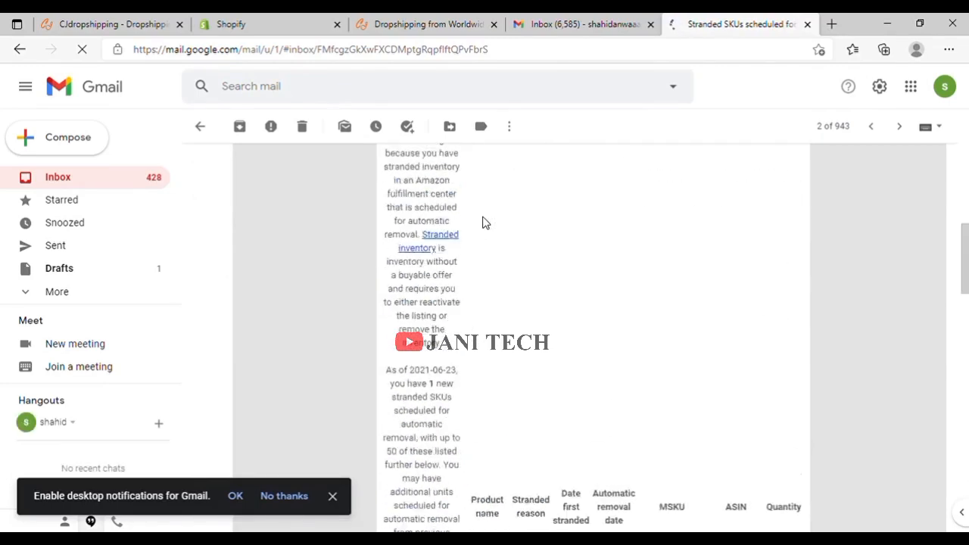
{"action": "scroll", "coordinate": [485, 222], "scroll_direction": "down", "scroll_amount": 3}
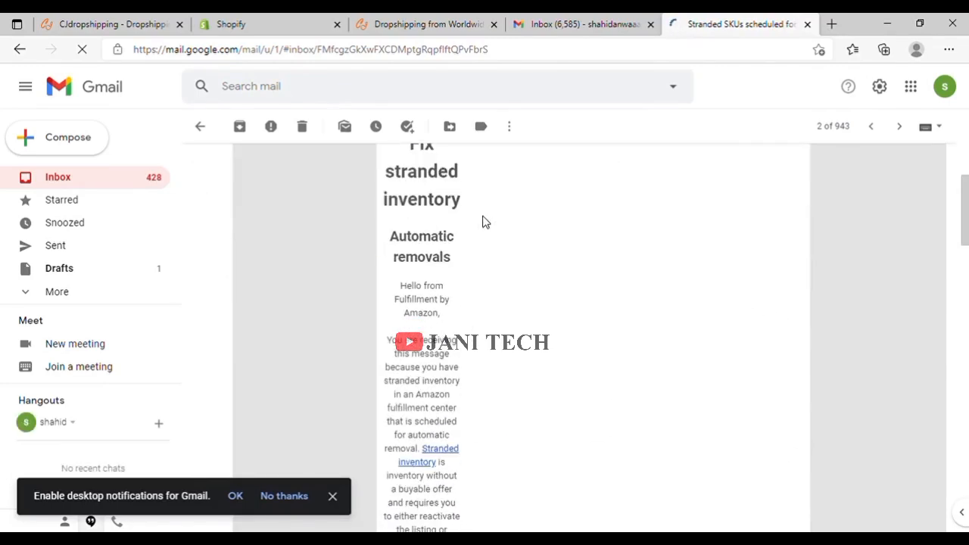
{"action": "left_click", "coordinate": [521, 19]}
{"action": "left_click", "coordinate": [479, 18]}
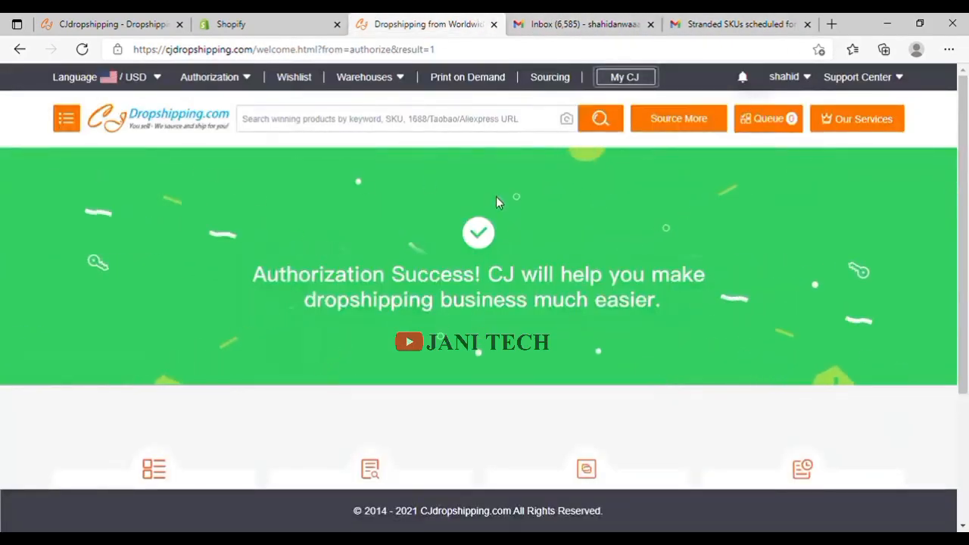
Review the Shopify store's installed apps, then open CJ's 'List CJ Products to Your Stores' guide.
{"action": "left_click", "coordinate": [261, 19]}
{"action": "scroll", "coordinate": [377, 195], "scroll_direction": "up", "scroll_amount": 4}
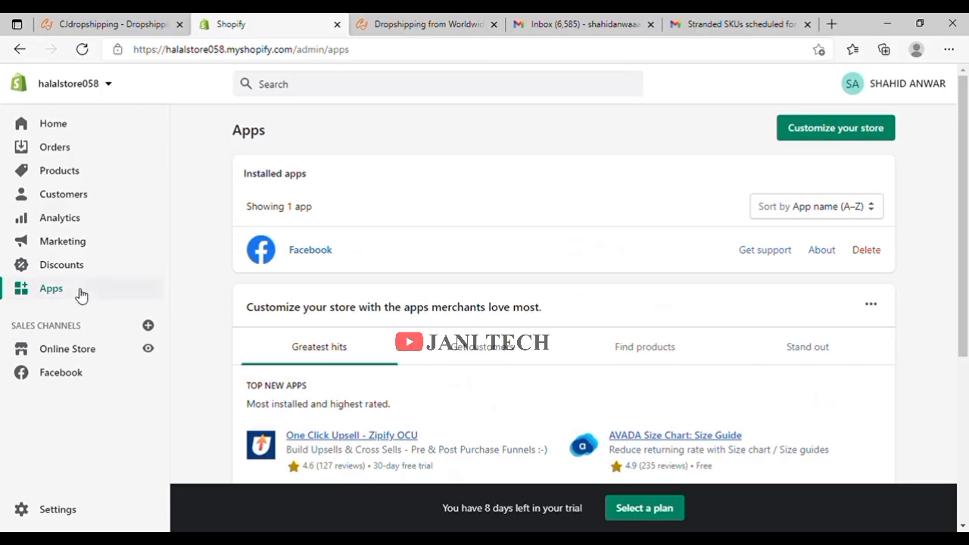
{"action": "scroll", "coordinate": [361, 258], "scroll_direction": "down", "scroll_amount": 4}
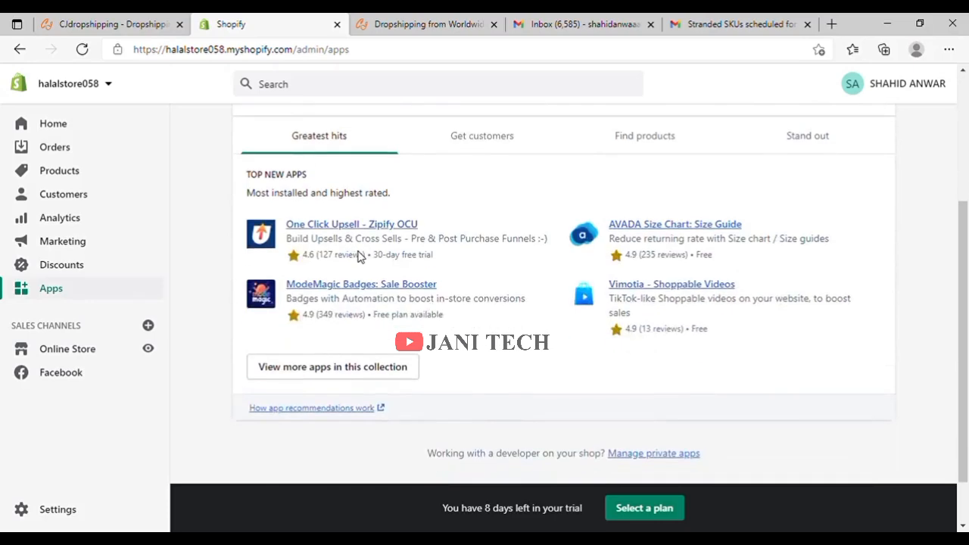
{"action": "key", "text": "ctrl+Tab"}
{"action": "left_click", "coordinate": [179, 340]}
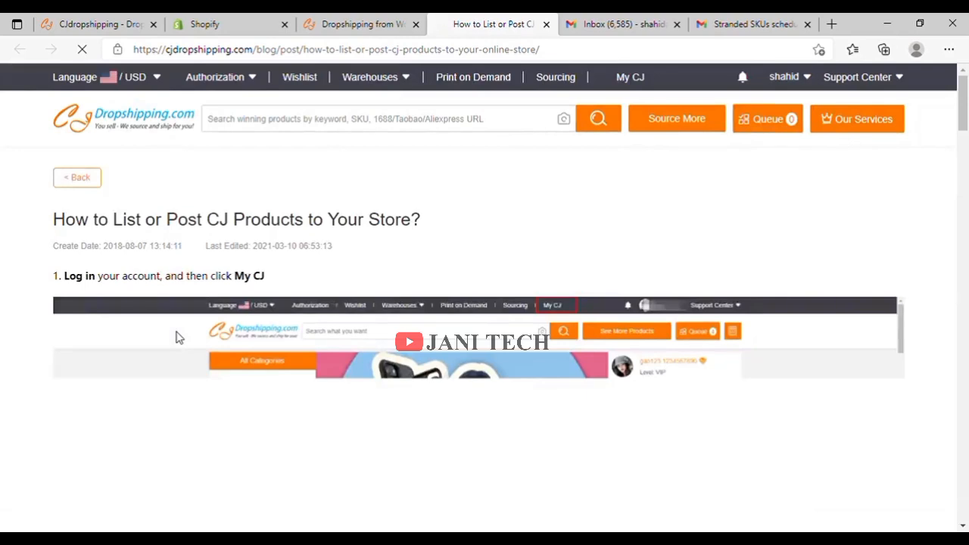
Scroll through the 'How to List or Post CJ Products' guide and back to its top.
{"action": "scroll", "coordinate": [685, 386], "scroll_direction": "down", "scroll_amount": 1}
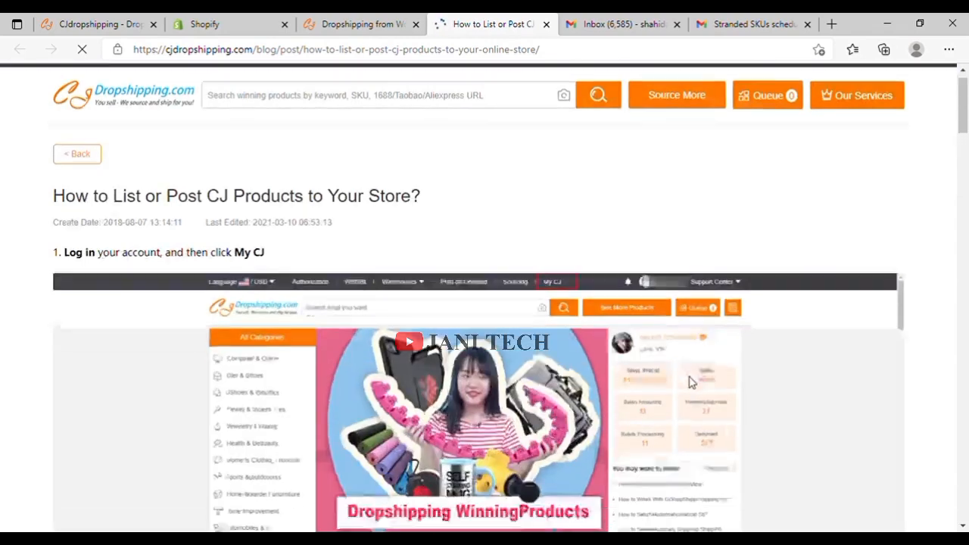
{"action": "scroll", "coordinate": [689, 382], "scroll_direction": "down", "scroll_amount": 6}
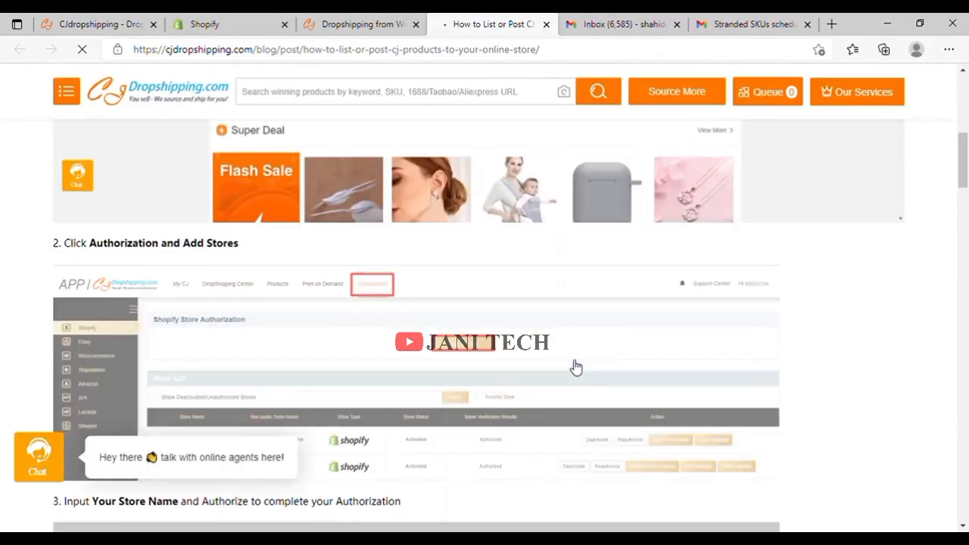
{"action": "scroll", "coordinate": [576, 367], "scroll_direction": "down", "scroll_amount": 3}
{"action": "scroll", "coordinate": [576, 368], "scroll_direction": "up", "scroll_amount": 1}
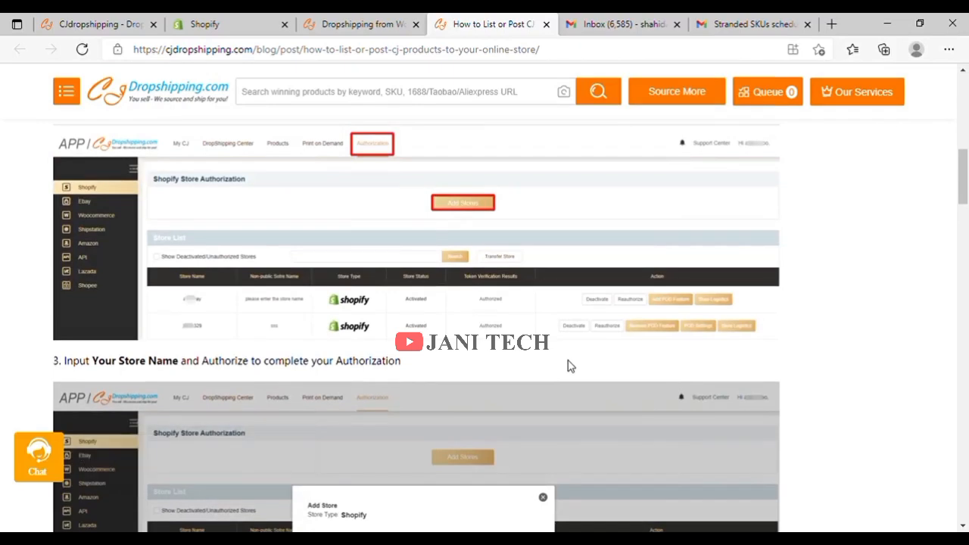
{"action": "scroll", "coordinate": [572, 367], "scroll_direction": "up", "scroll_amount": 2}
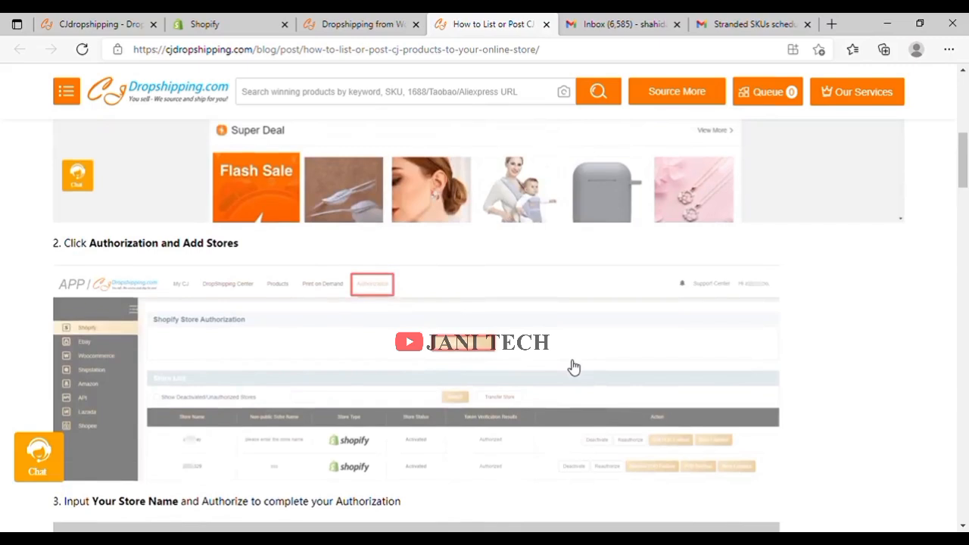
{"action": "scroll", "coordinate": [573, 367], "scroll_direction": "up", "scroll_amount": 5}
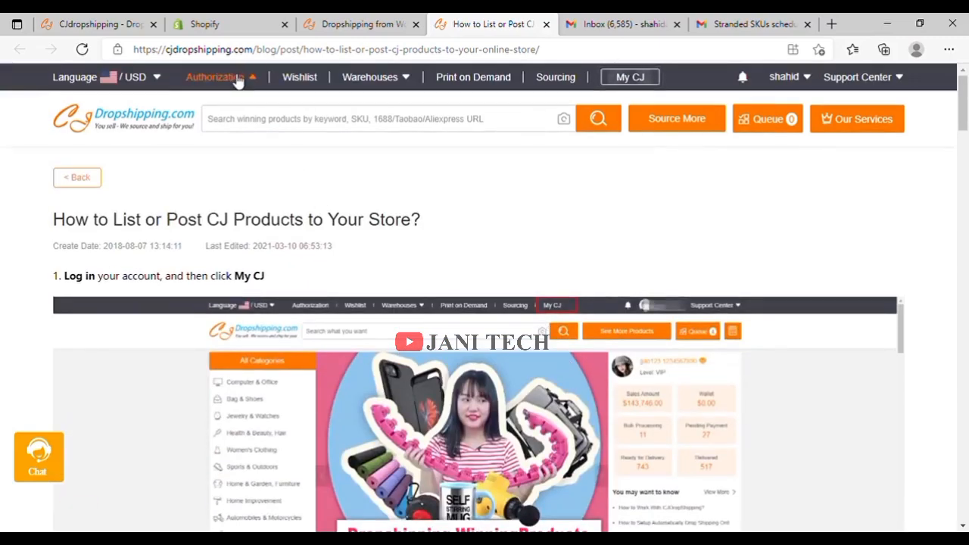
Open Authorization > Shopify, dismiss the Alex assistant popup, and view halalstore058's authorization status.
{"action": "mouse_move", "coordinate": [238, 81]}
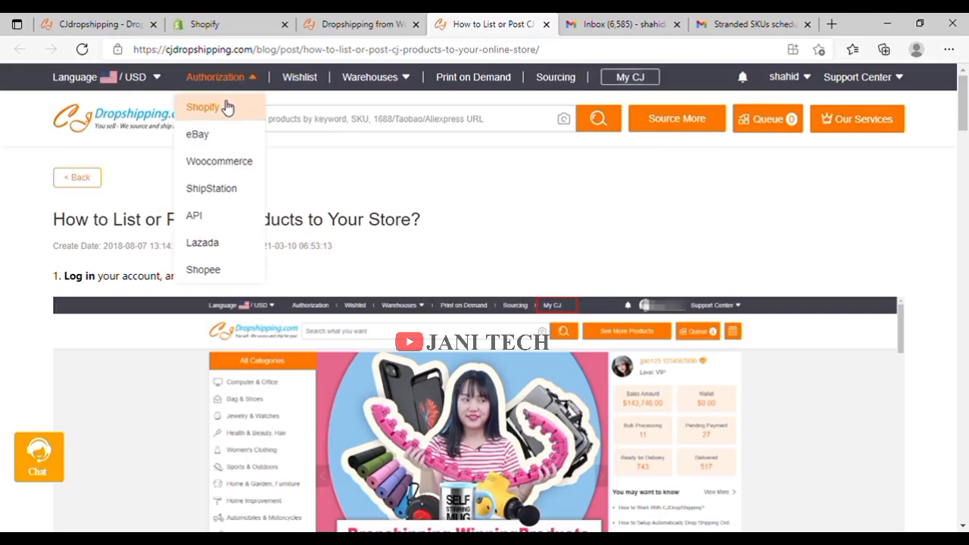
{"action": "left_click", "coordinate": [227, 107]}
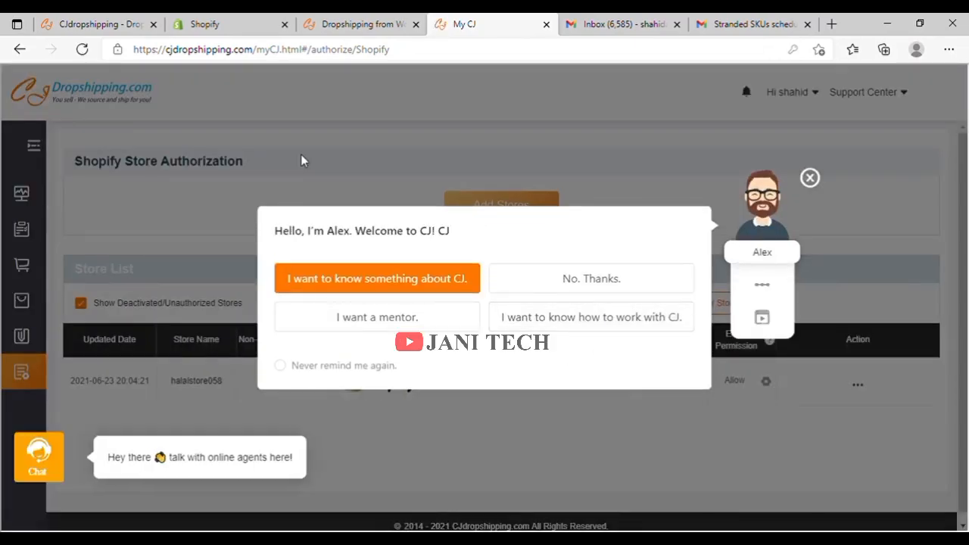
{"action": "left_click", "coordinate": [812, 179]}
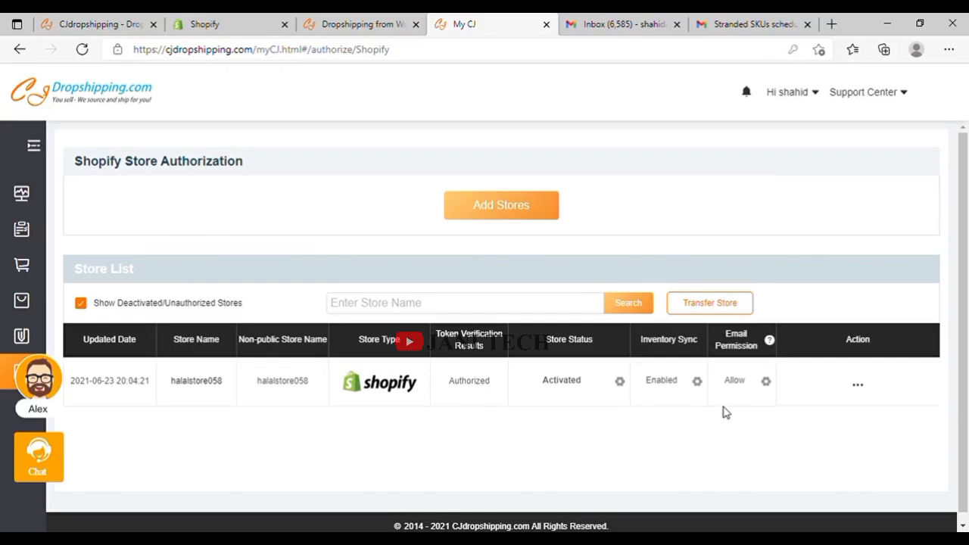
{"action": "left_click", "coordinate": [227, 26]}
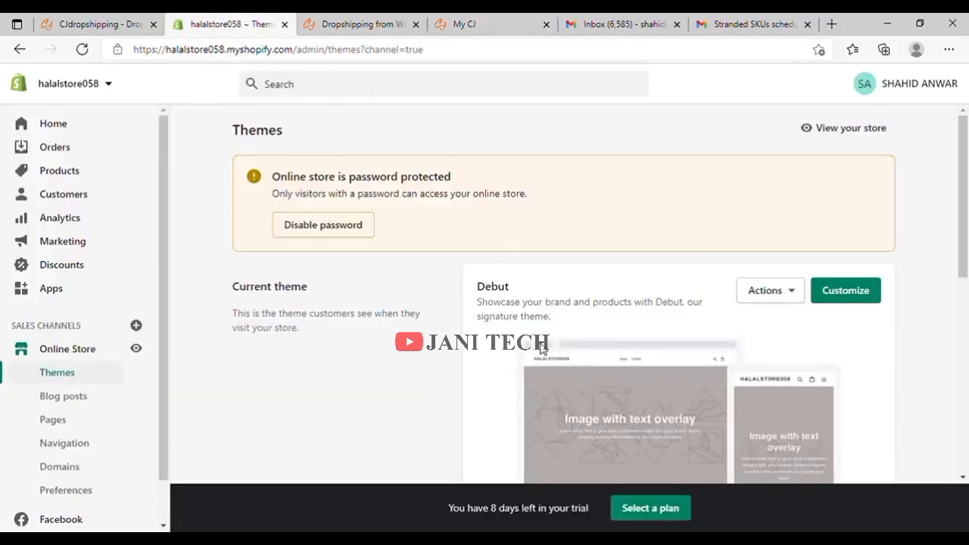
{"action": "left_click", "coordinate": [364, 24]}
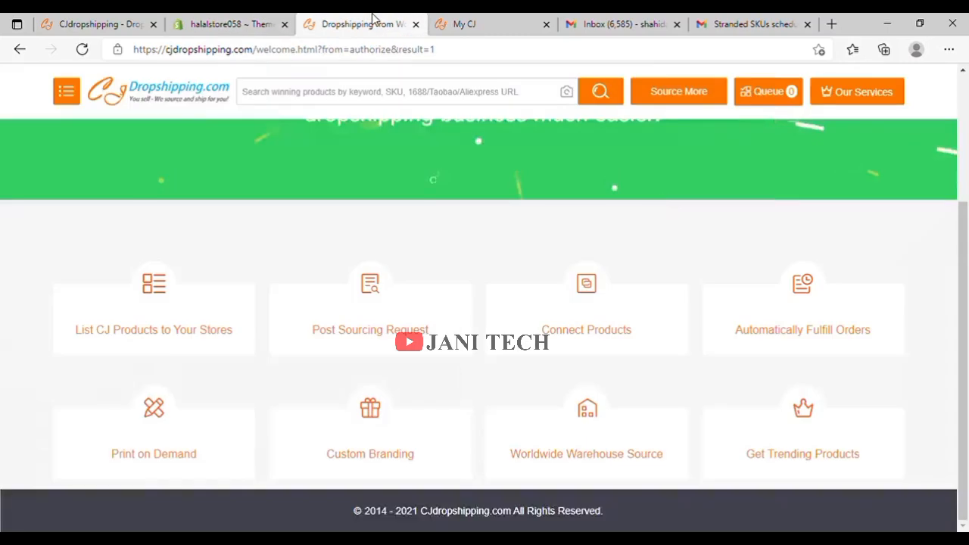
{"action": "left_click", "coordinate": [486, 27]}
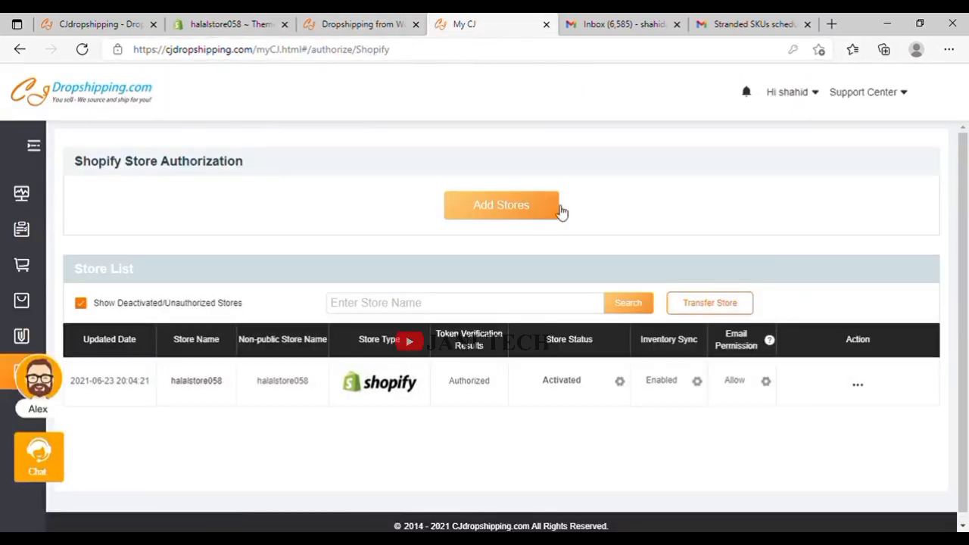
Add store 'halalstore058', copied from the Shopify admin URL, in Add Store and authorize it.
{"action": "left_click", "coordinate": [500, 207]}
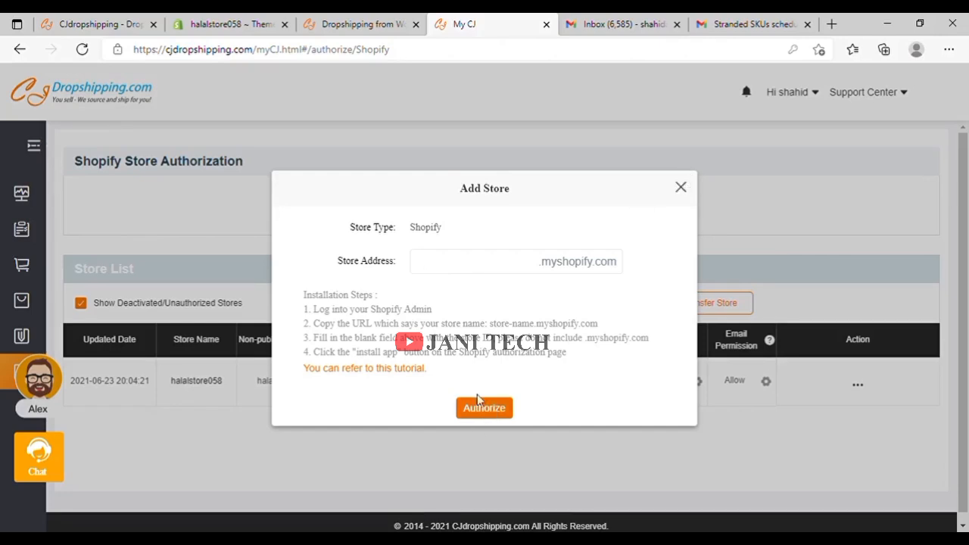
{"action": "left_click", "coordinate": [253, 19]}
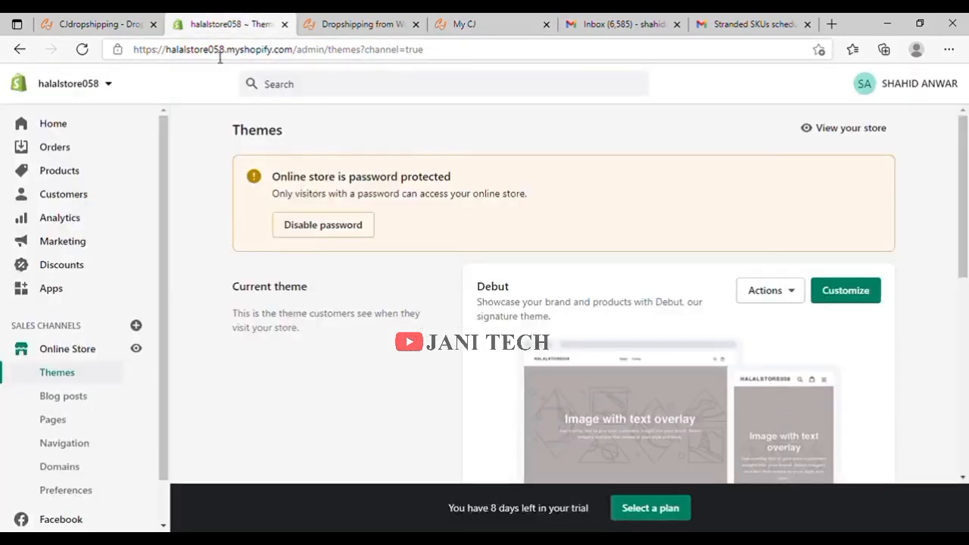
{"action": "left_click_drag", "start_coordinate": [167, 50], "coordinate": [247, 57]}
{"action": "key", "text": "ctrl+c"}
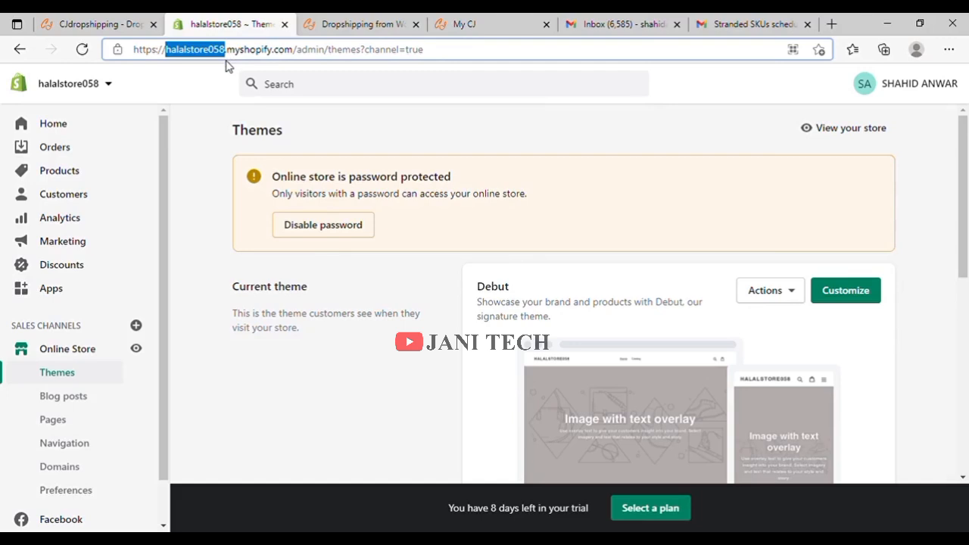
{"action": "left_click", "coordinate": [363, 21]}
{"action": "left_click", "coordinate": [468, 21]}
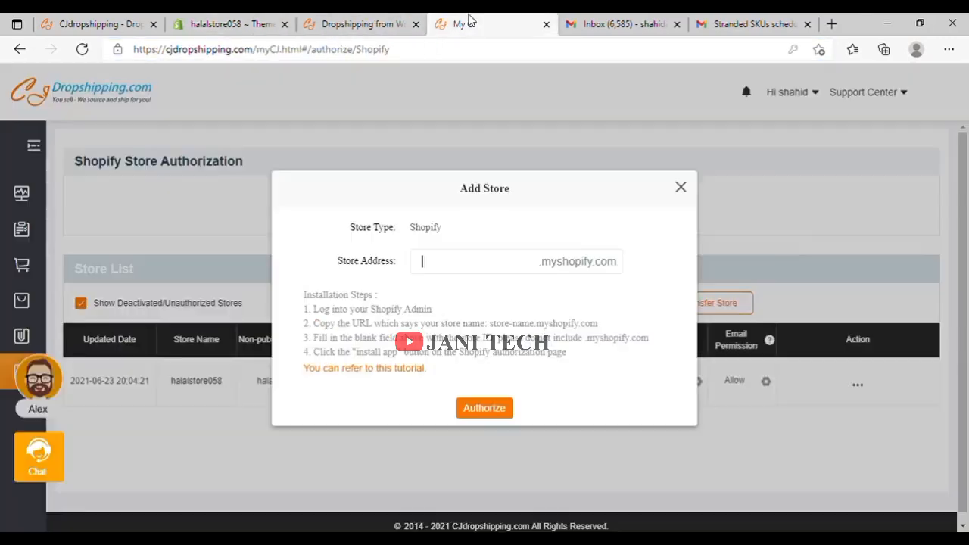
{"action": "left_click", "coordinate": [457, 266]}
{"action": "key", "text": "ctrl+v"}
{"action": "left_click", "coordinate": [472, 410]}
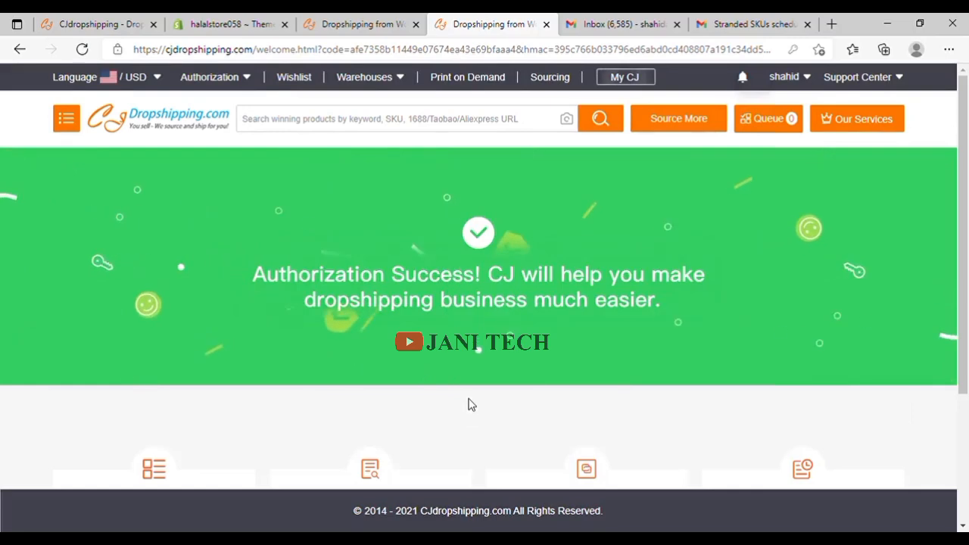
Open and read the 'List CJ Products to Your Stores' guide.
{"action": "scroll", "coordinate": [468, 378], "scroll_direction": "down", "scroll_amount": 2}
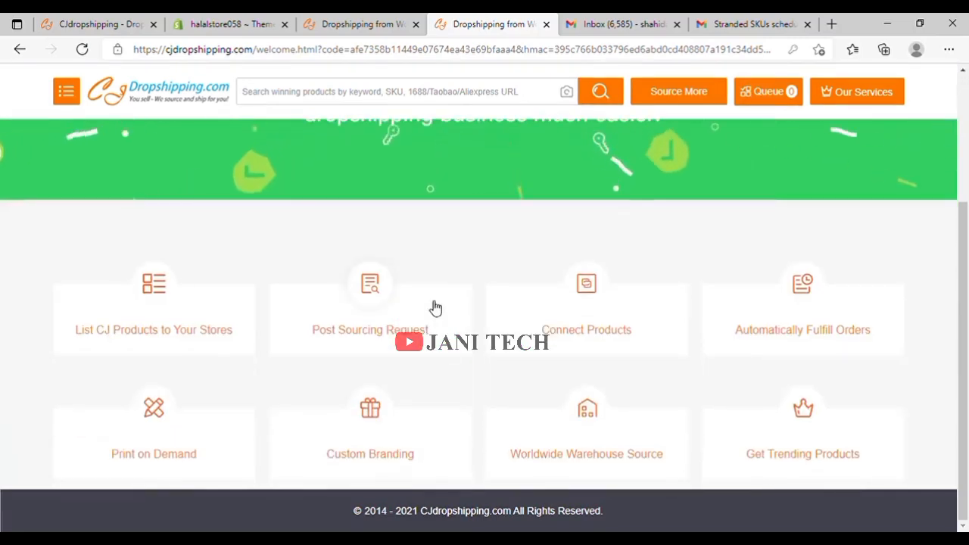
{"action": "left_click", "coordinate": [169, 342]}
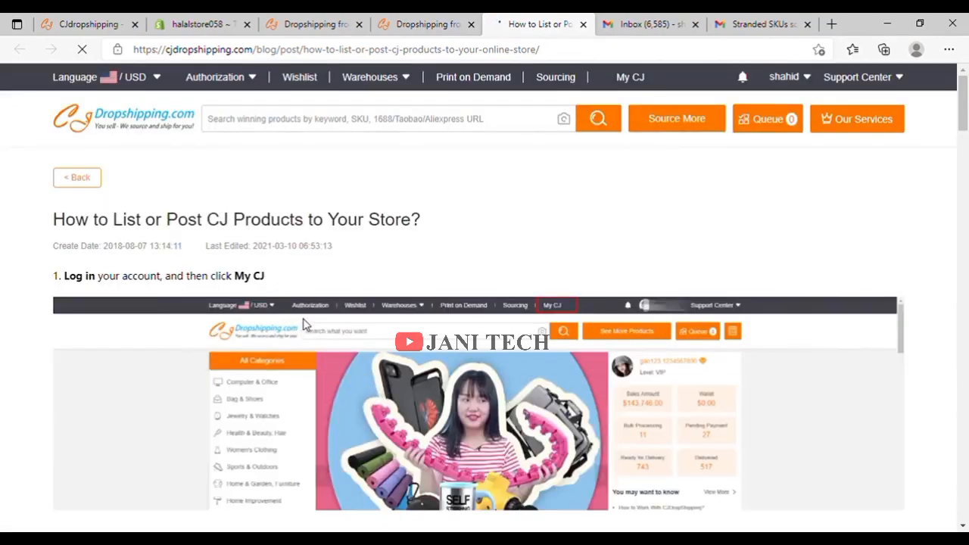
{"action": "scroll", "coordinate": [311, 322], "scroll_direction": "down", "scroll_amount": 5}
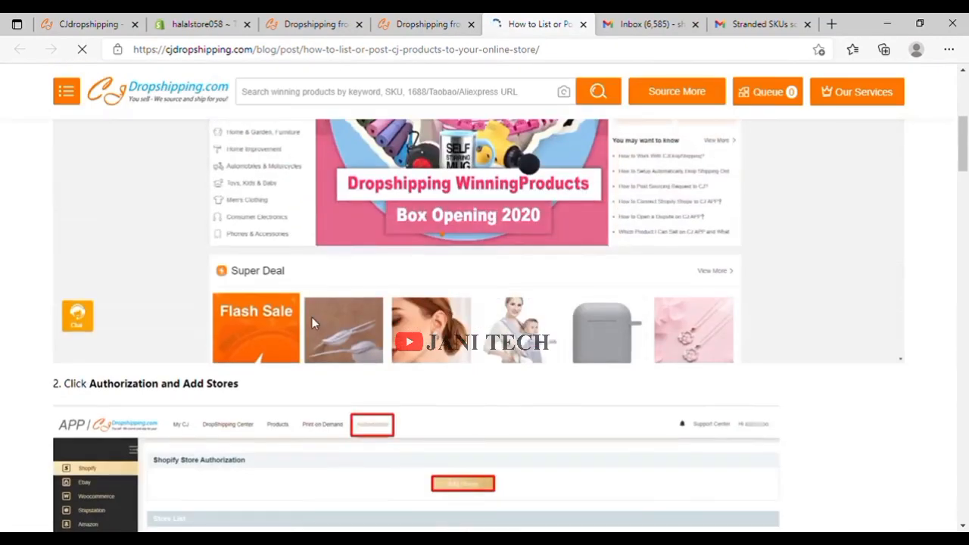
{"action": "scroll", "coordinate": [311, 318], "scroll_direction": "down", "scroll_amount": 5}
{"action": "scroll", "coordinate": [315, 321], "scroll_direction": "down", "scroll_amount": 15}
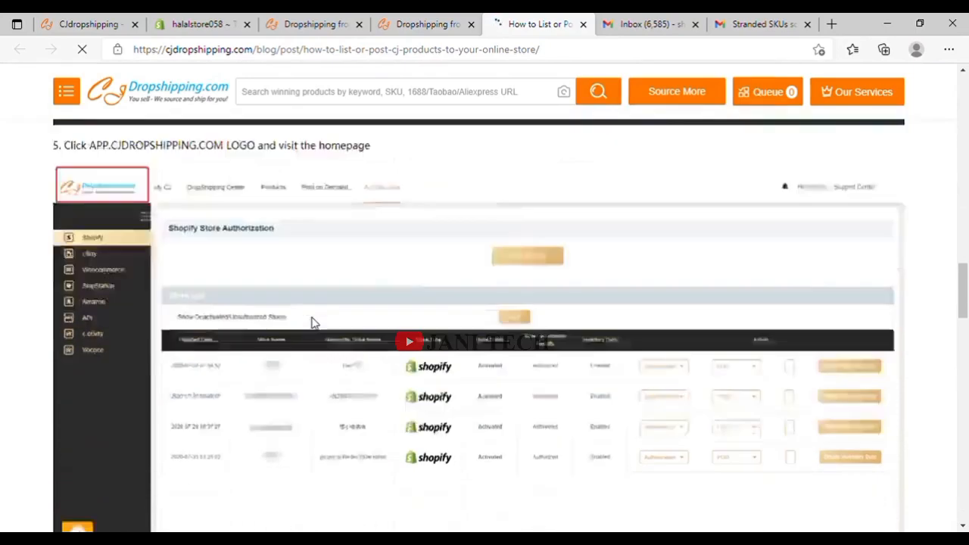
{"action": "scroll", "coordinate": [312, 316], "scroll_direction": "down", "scroll_amount": 4}
{"action": "scroll", "coordinate": [312, 320], "scroll_direction": "up", "scroll_amount": 8}
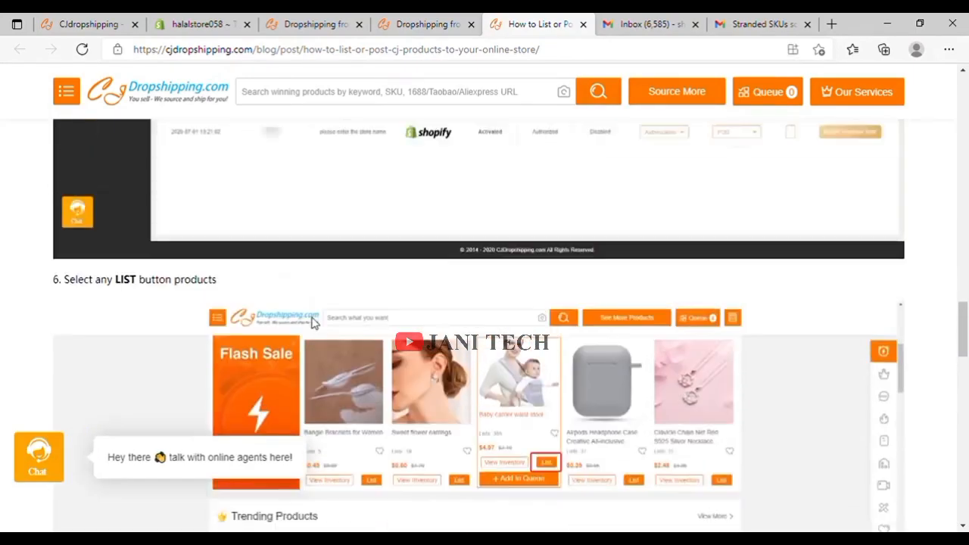
{"action": "scroll", "coordinate": [315, 323], "scroll_direction": "up", "scroll_amount": 10}
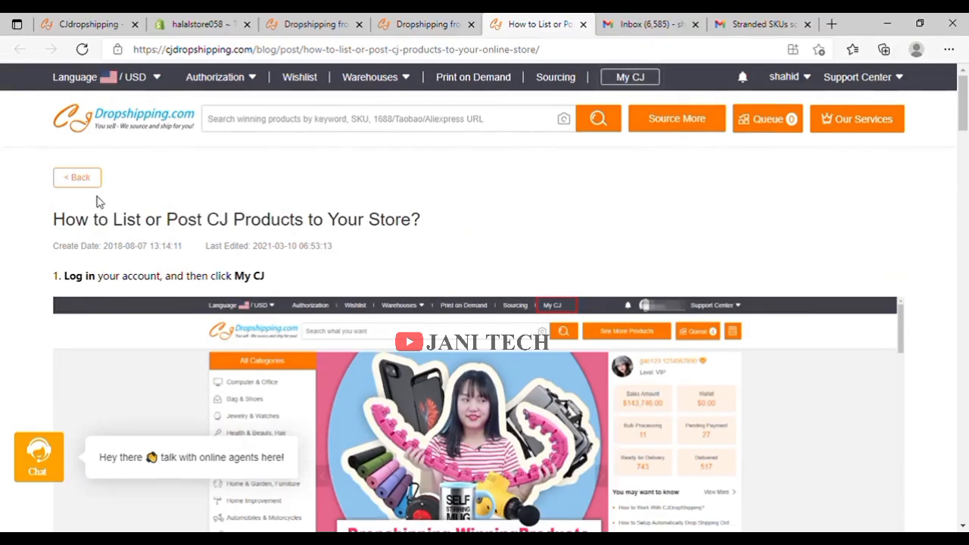
Go back to the CJ blog list and browse its dropshipping articles.
{"action": "left_click", "coordinate": [80, 180]}
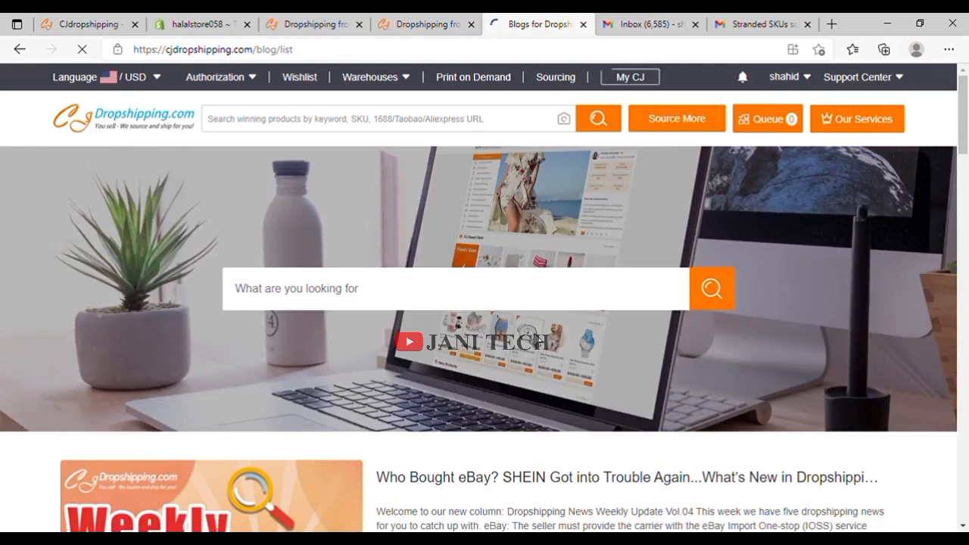
{"action": "scroll", "coordinate": [539, 346], "scroll_direction": "down", "scroll_amount": 12}
{"action": "scroll", "coordinate": [497, 306], "scroll_direction": "down", "scroll_amount": 15}
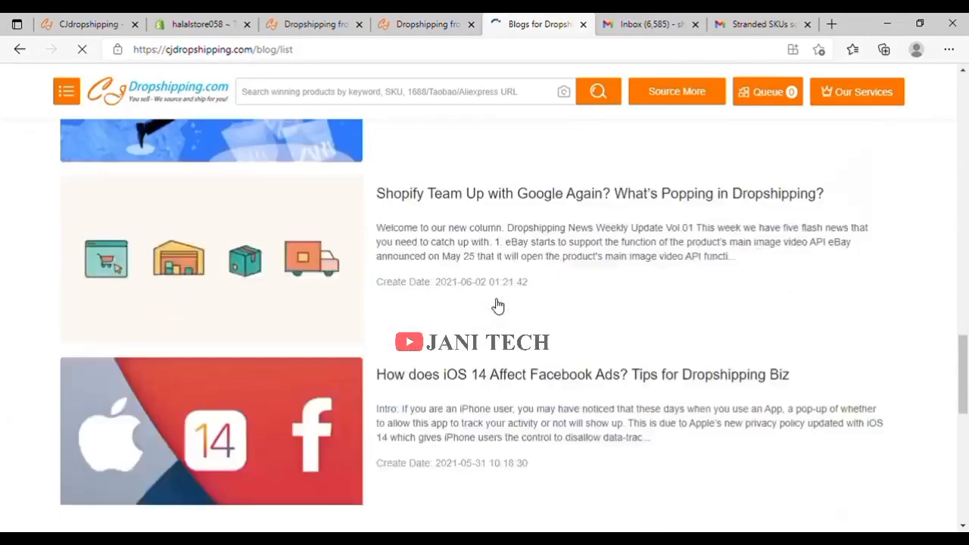
{"action": "scroll", "coordinate": [497, 305], "scroll_direction": "up", "scroll_amount": 10}
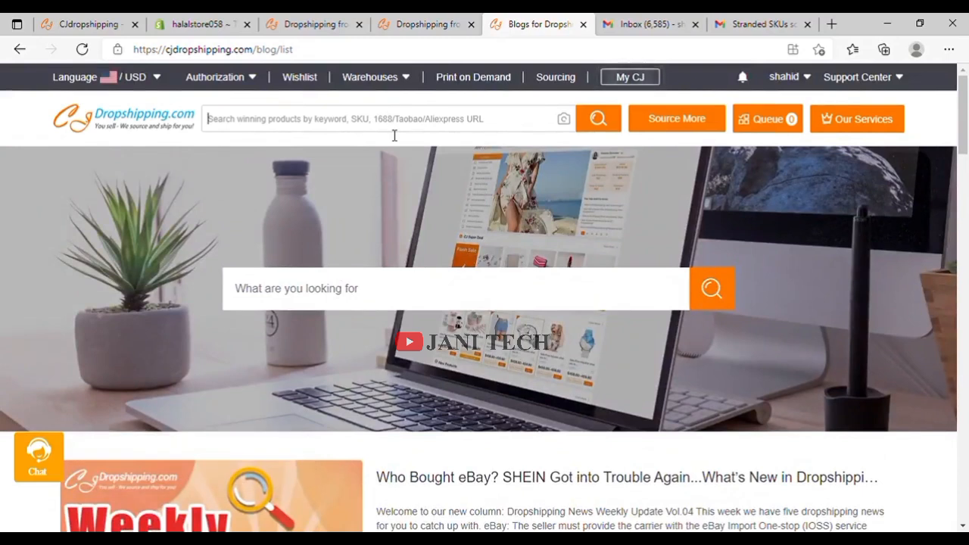
Search for 'neck fan' and start listing the Leafless Hanging Neck Fan result.
{"action": "type", "text": "neck fan"}
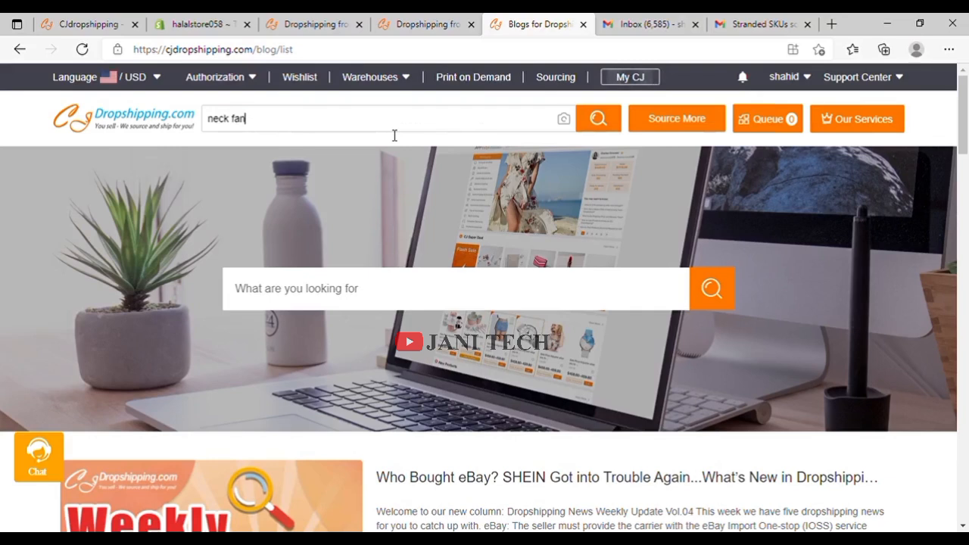
{"action": "key", "text": "Return"}
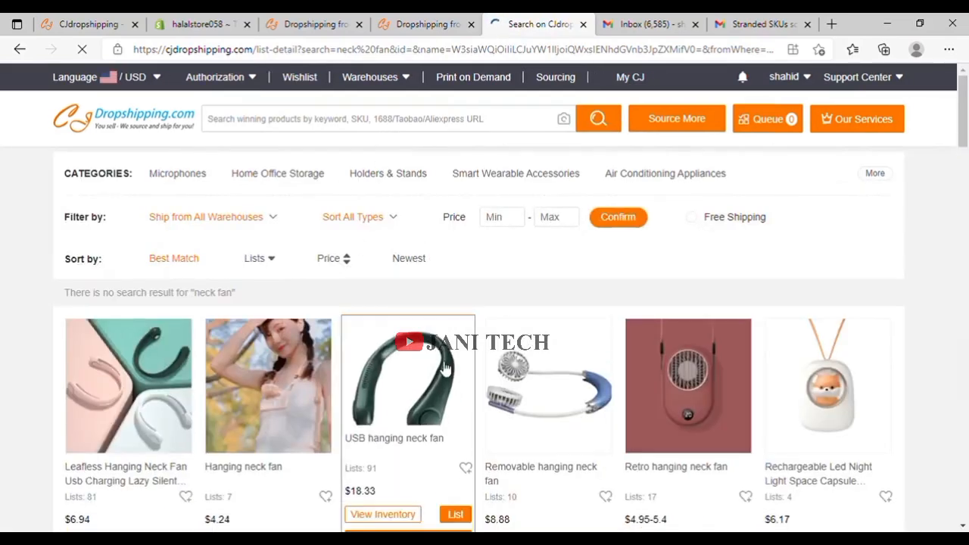
{"action": "scroll", "coordinate": [444, 368], "scroll_direction": "down", "scroll_amount": 7}
{"action": "scroll", "coordinate": [416, 363], "scroll_direction": "up", "scroll_amount": 4}
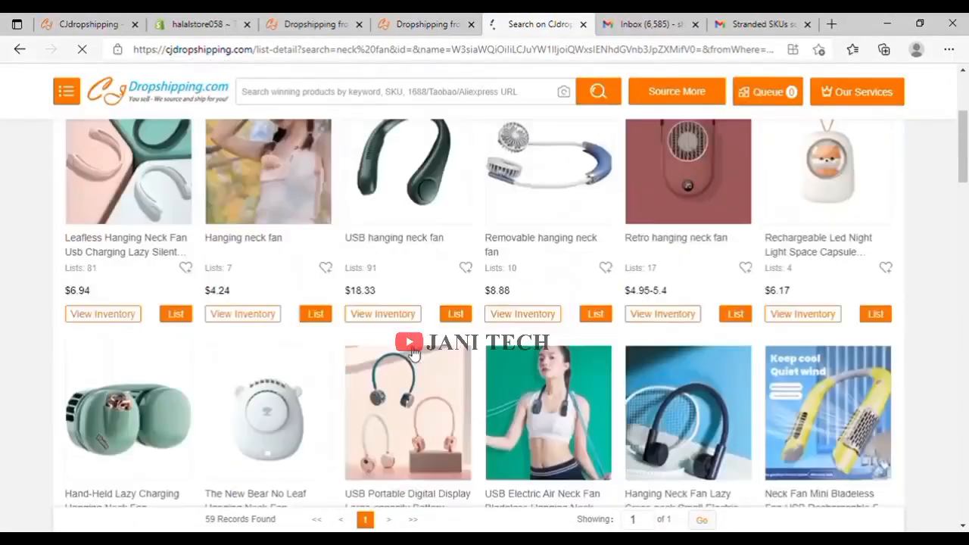
{"action": "scroll", "coordinate": [414, 355], "scroll_direction": "up", "scroll_amount": 2}
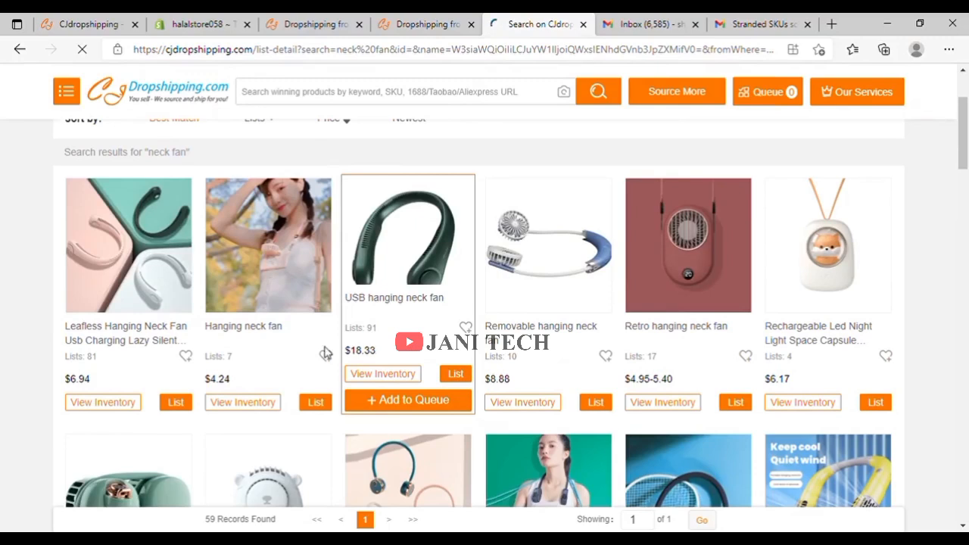
{"action": "left_click", "coordinate": [175, 378]}
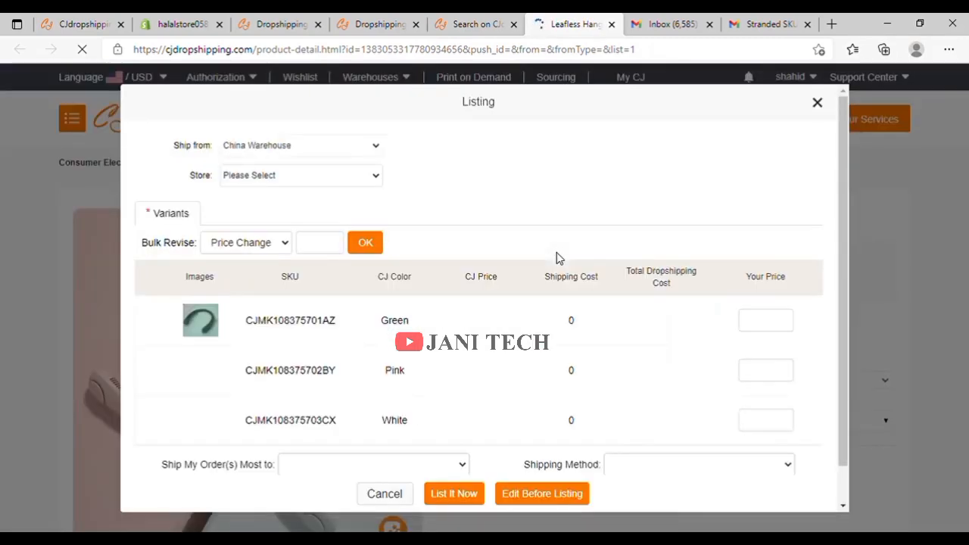
Set the Green variant's price to 30 and tick the Green and Pink variants.
{"action": "scroll", "coordinate": [559, 257], "scroll_direction": "down", "scroll_amount": 1}
{"action": "scroll", "coordinate": [559, 257], "scroll_direction": "up", "scroll_amount": 1}
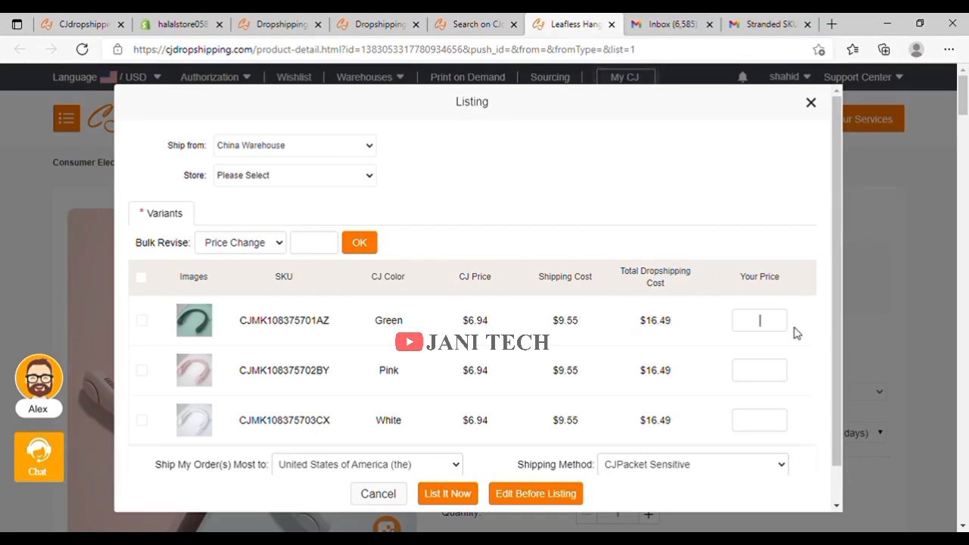
{"action": "type", "text": "30"}
{"action": "left_click", "coordinate": [144, 321]}
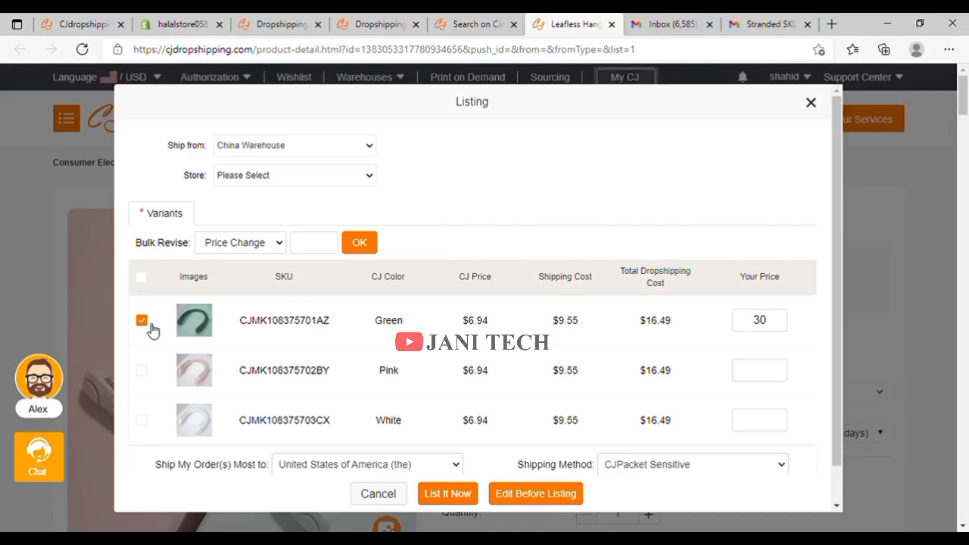
{"action": "left_click", "coordinate": [144, 372]}
Price the Pink and White variants at 30, include White, and submit with List It Now.
{"action": "left_click", "coordinate": [784, 375]}
{"action": "type", "text": "30"}
{"action": "left_click", "coordinate": [143, 423]}
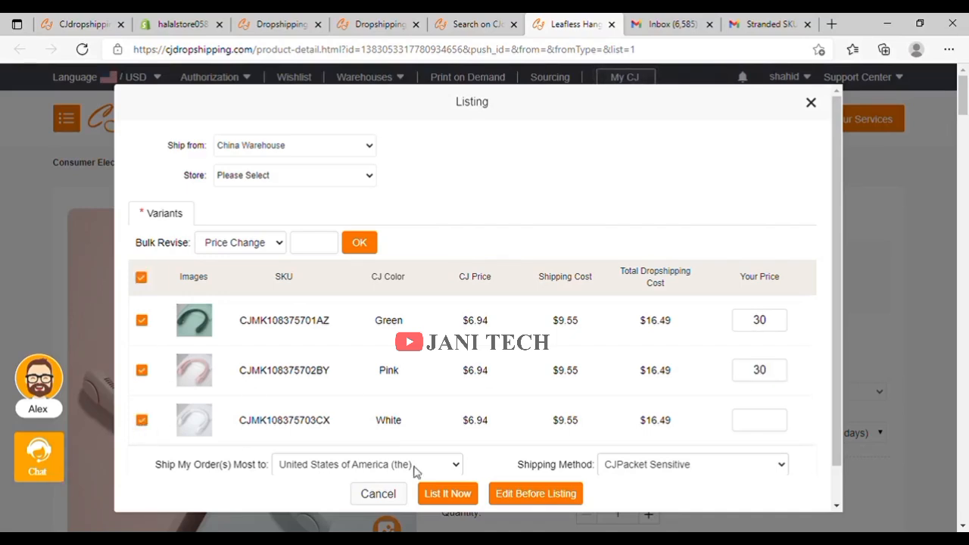
{"action": "left_click", "coordinate": [777, 429]}
{"action": "type", "text": "30"}
{"action": "scroll", "coordinate": [697, 368], "scroll_direction": "down", "scroll_amount": 1}
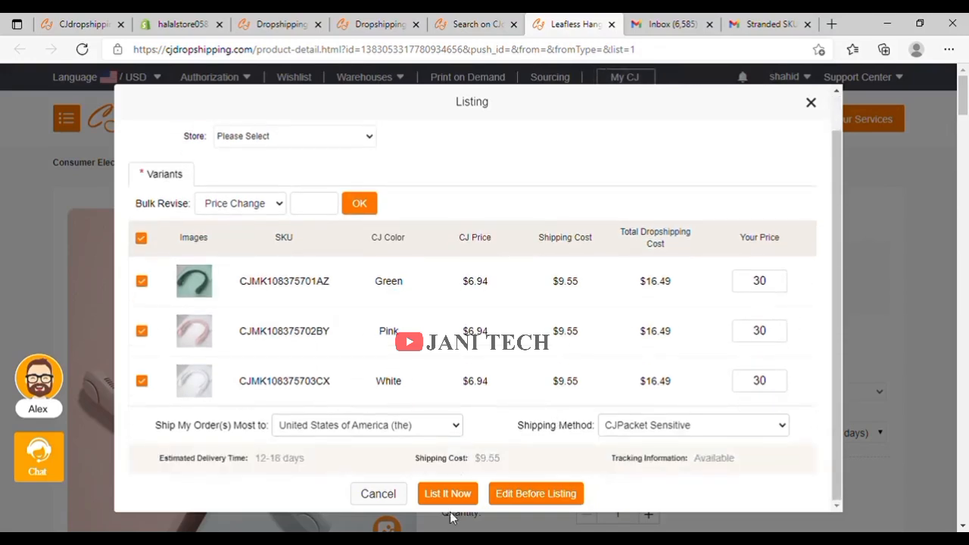
{"action": "left_click", "coordinate": [451, 499]}
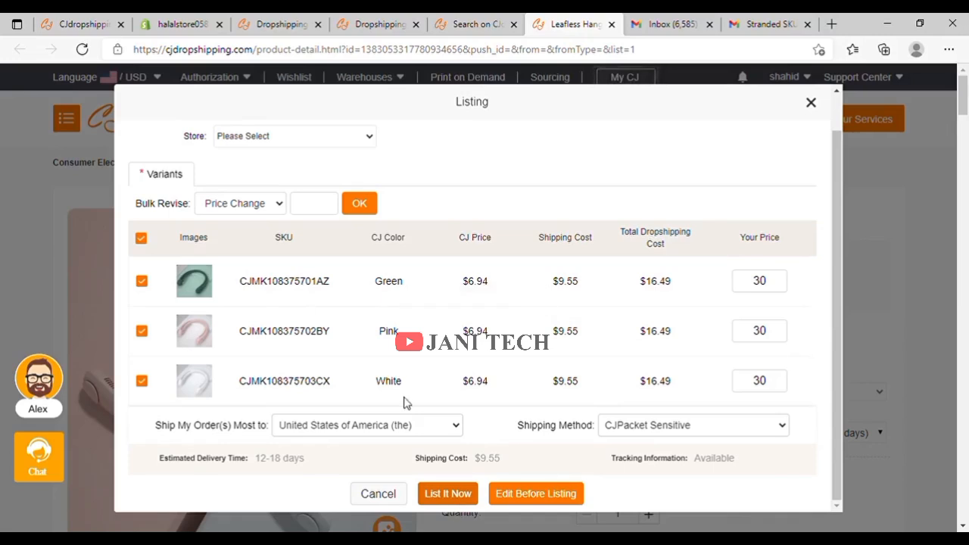
{"action": "scroll", "coordinate": [326, 262], "scroll_direction": "up", "scroll_amount": 1}
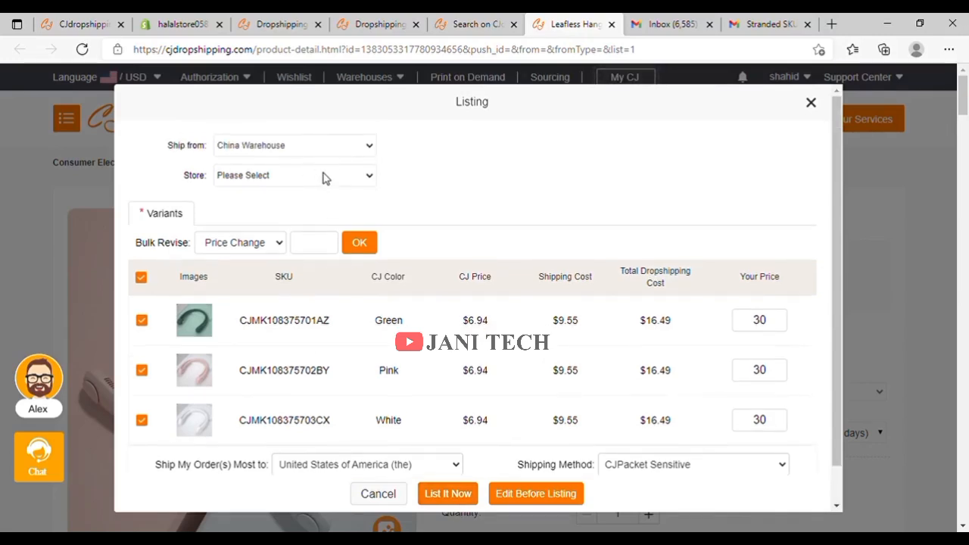
Select the halalstore058 store and begin adding a new product type, collection and vendor.
{"action": "left_click", "coordinate": [322, 178]}
{"action": "left_click", "coordinate": [298, 208]}
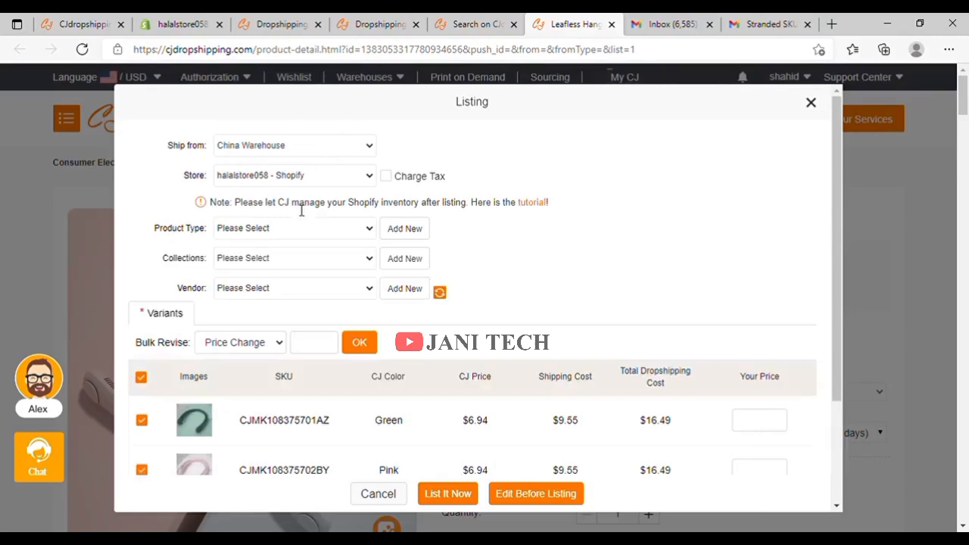
{"action": "left_click", "coordinate": [404, 228]}
{"action": "left_click", "coordinate": [422, 237]}
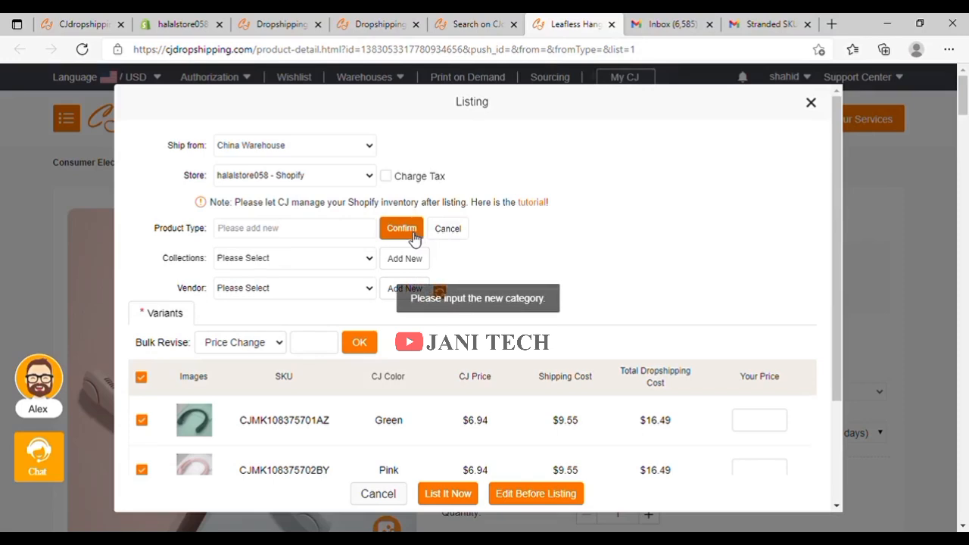
{"action": "left_click", "coordinate": [391, 260]}
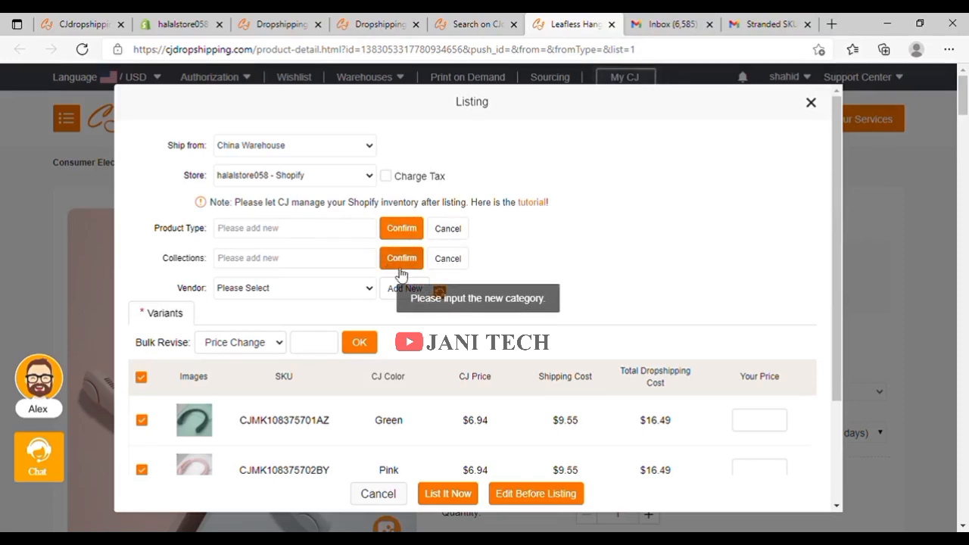
{"action": "left_click", "coordinate": [400, 290]}
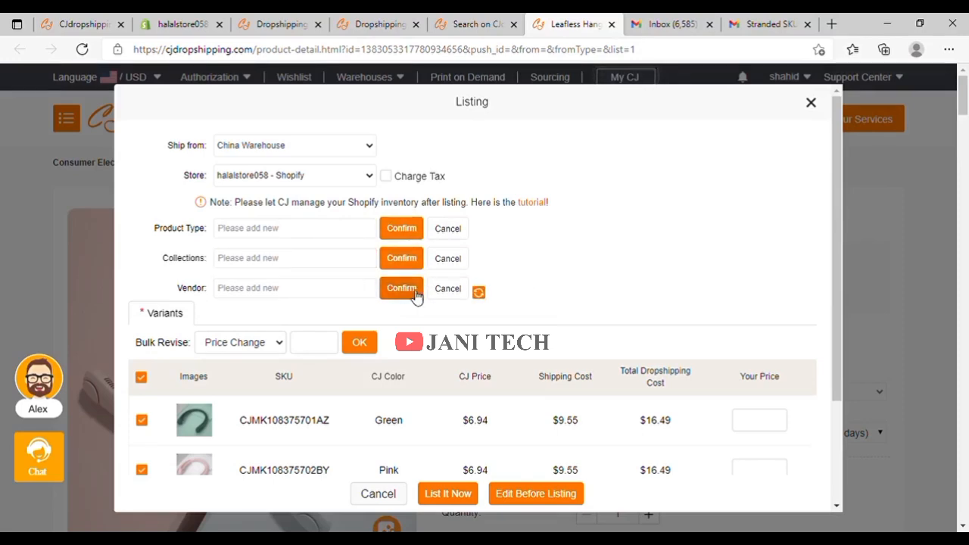
{"action": "scroll", "coordinate": [483, 342], "scroll_direction": "down", "scroll_amount": 2}
{"action": "scroll", "coordinate": [485, 342], "scroll_direction": "down", "scroll_amount": 2}
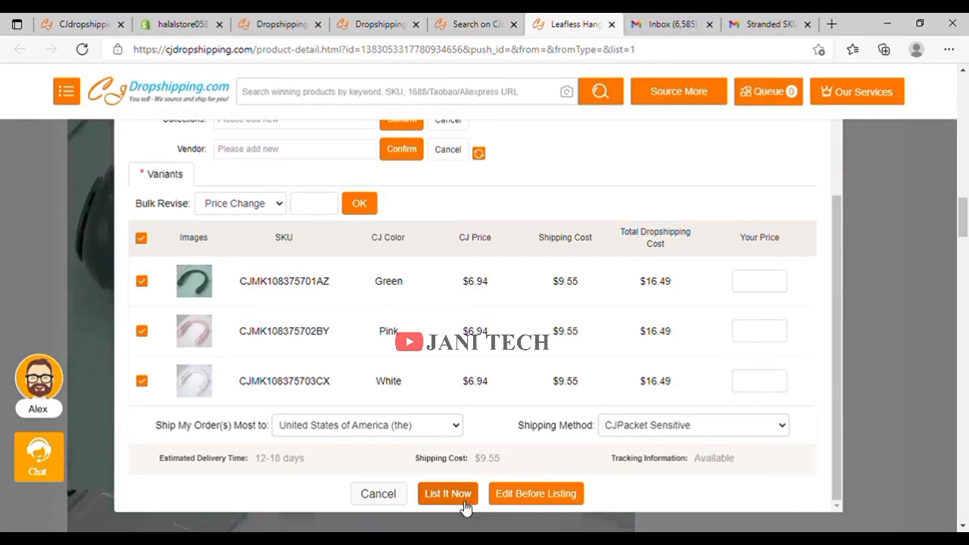
{"action": "left_click", "coordinate": [463, 500]}
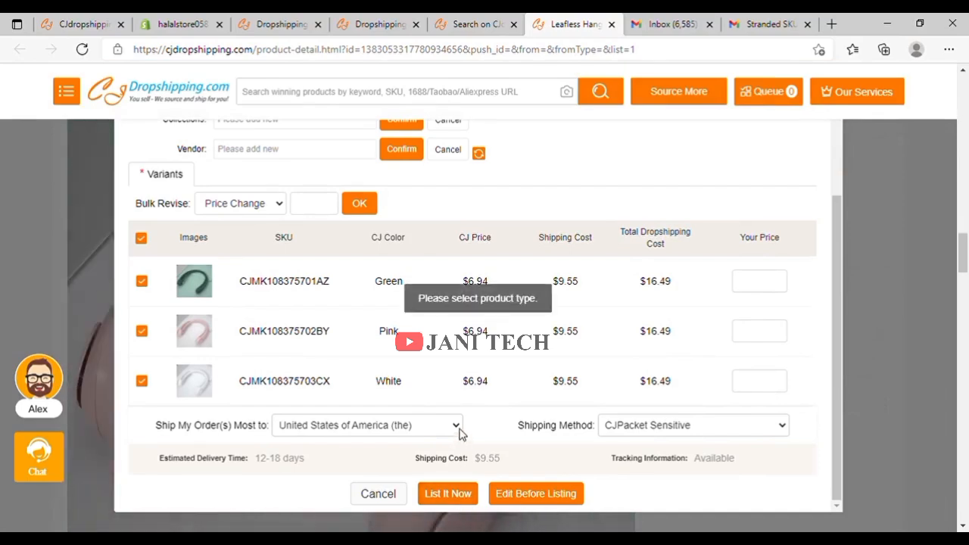
{"action": "scroll", "coordinate": [462, 432], "scroll_direction": "up", "scroll_amount": 2}
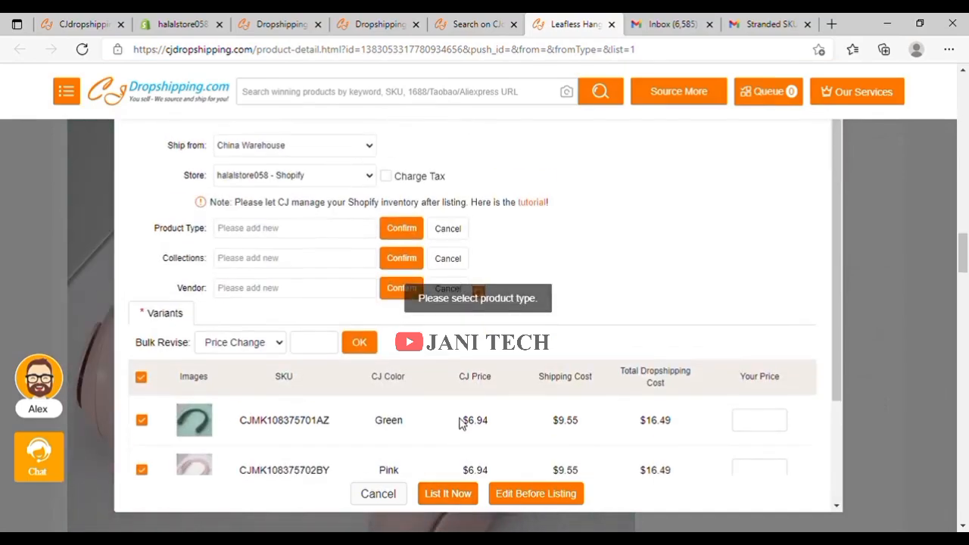
Enter product type and collection '3', cancel the new vendor and collection, and retry listing.
{"action": "left_click", "coordinate": [314, 236]}
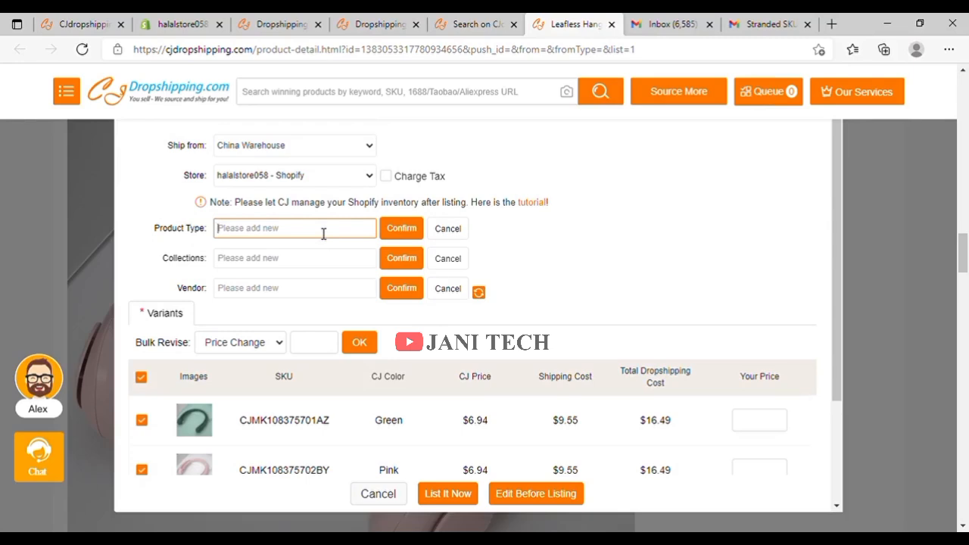
{"action": "type", "text": "neck fan"}
{"action": "left_click", "coordinate": [295, 262]}
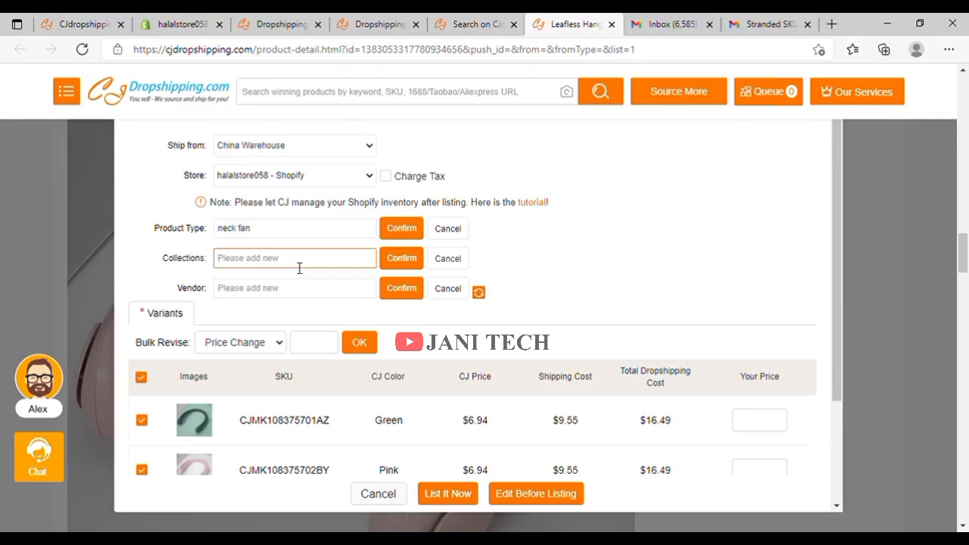
{"action": "type", "text": "3"}
{"action": "left_click", "coordinate": [298, 291]}
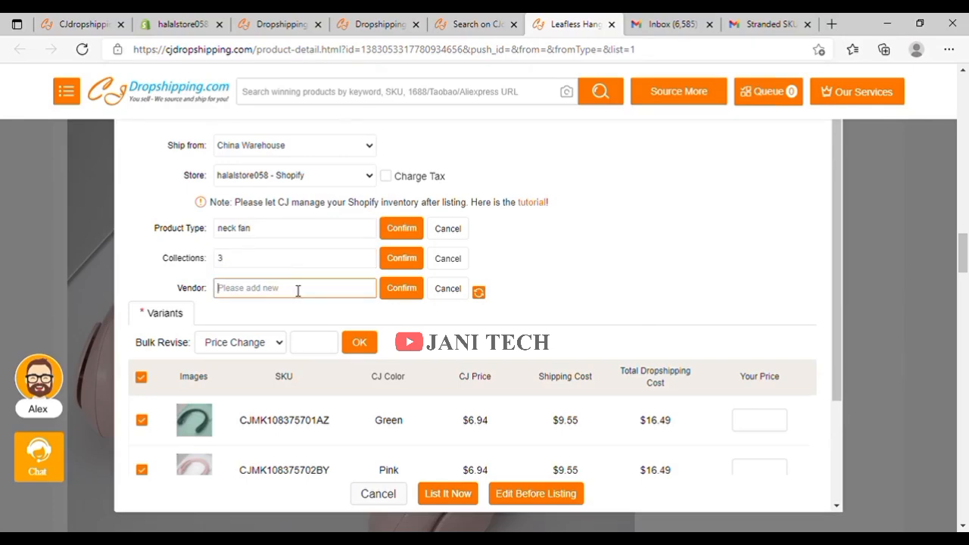
{"action": "left_click", "coordinate": [459, 295]}
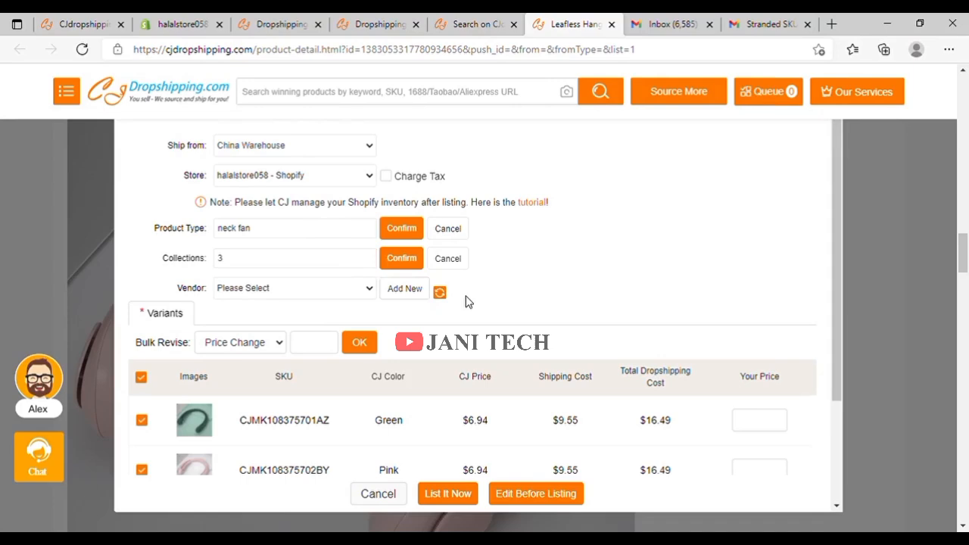
{"action": "left_click", "coordinate": [447, 258]}
{"action": "scroll", "coordinate": [465, 270], "scroll_direction": "down", "scroll_amount": 3}
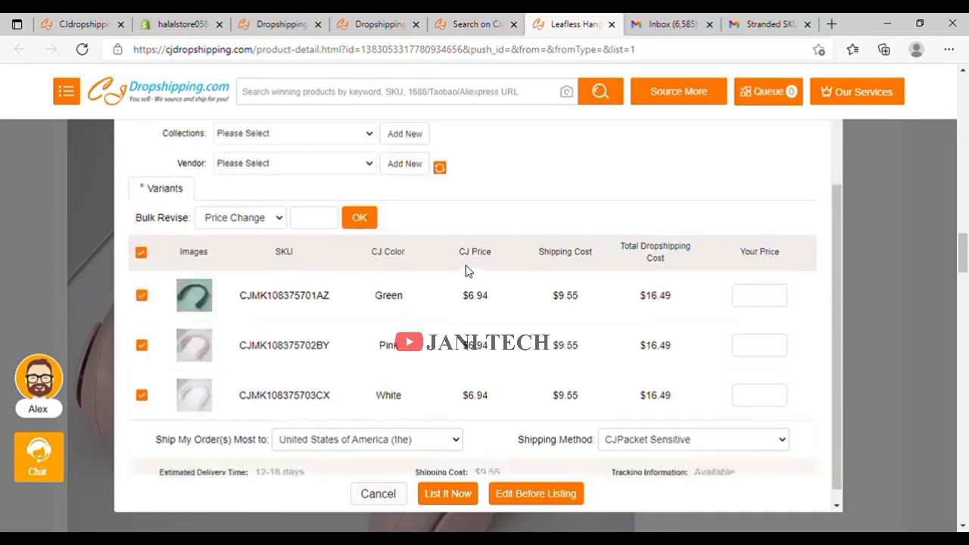
{"action": "scroll", "coordinate": [465, 270], "scroll_direction": "up", "scroll_amount": 3}
{"action": "left_click", "coordinate": [456, 500]}
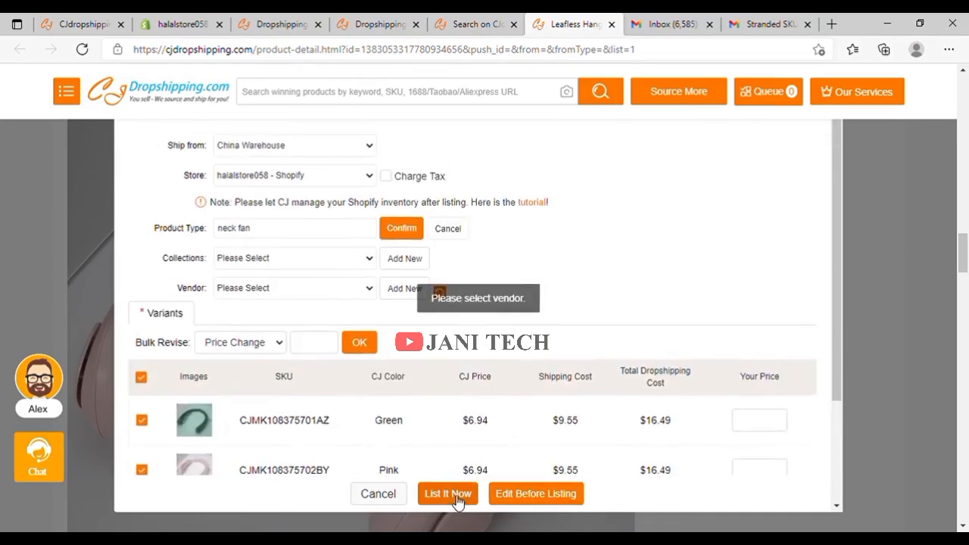
Create the new collection '3' and the new vendor 'cj'.
{"action": "left_click", "coordinate": [362, 261]}
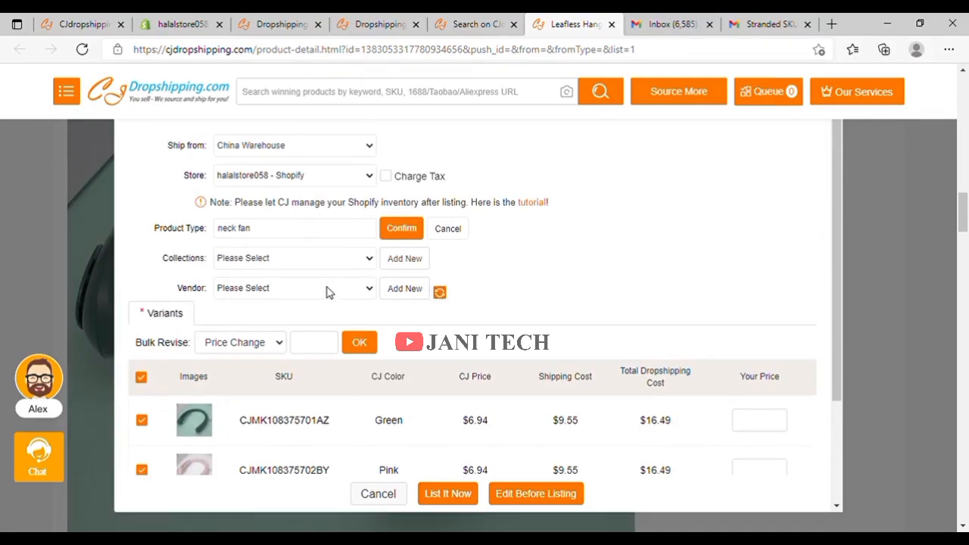
{"action": "left_click", "coordinate": [329, 291]}
{"action": "left_click", "coordinate": [414, 271]}
{"action": "type", "text": "3"}
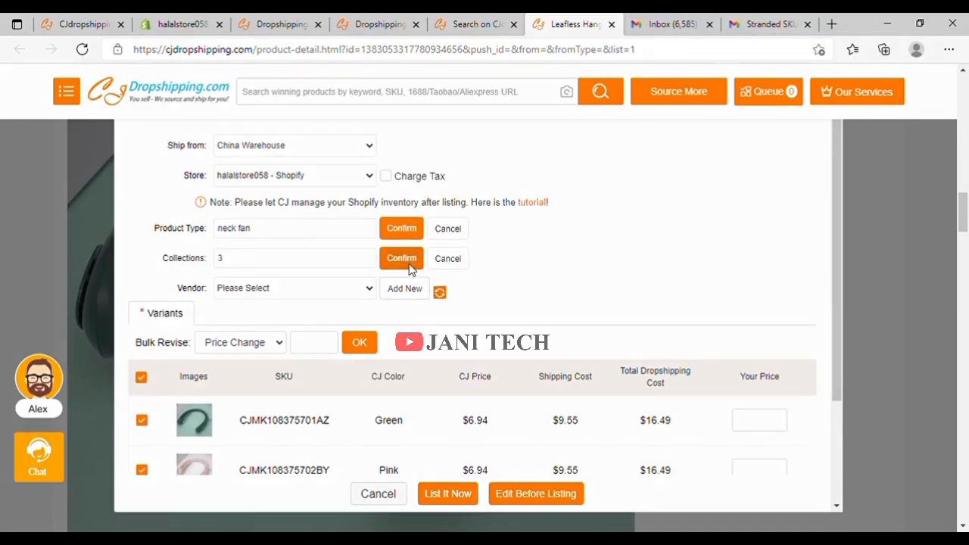
{"action": "left_click", "coordinate": [403, 258]}
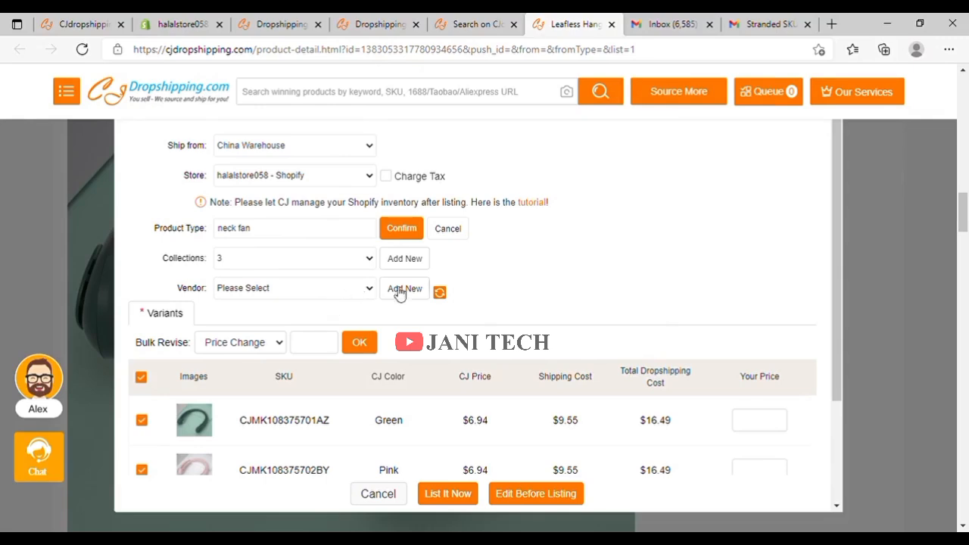
{"action": "left_click", "coordinate": [404, 289]}
{"action": "type", "text": "cj"}
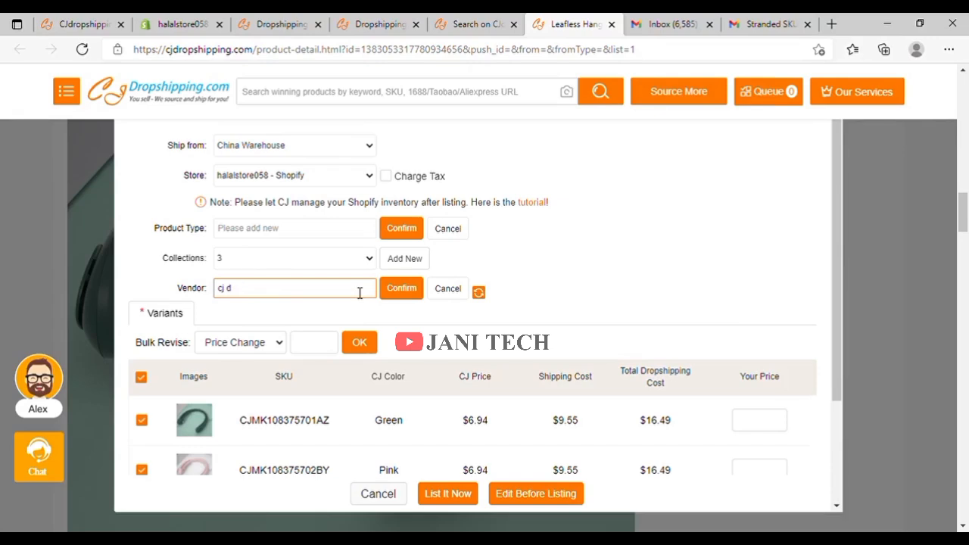
{"action": "left_click", "coordinate": [399, 289]}
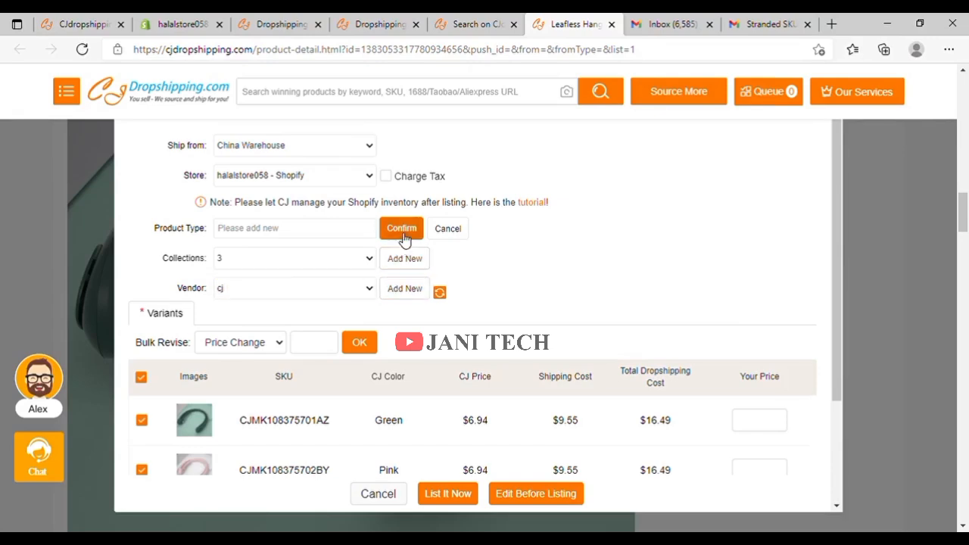
Confirm product type 'new' and try listing the neck fan to the store again.
{"action": "left_click", "coordinate": [403, 232]}
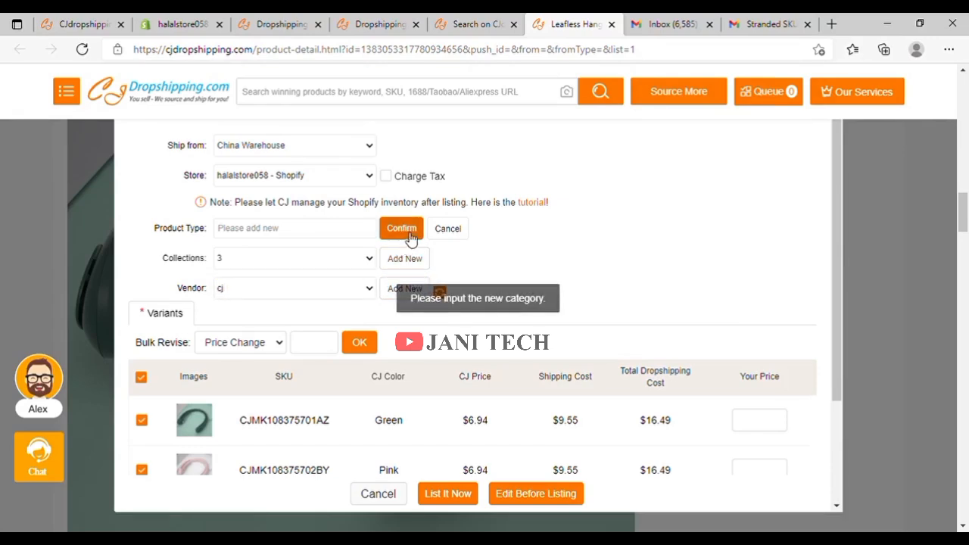
{"action": "left_click", "coordinate": [321, 234]}
{"action": "type", "text": "r"}
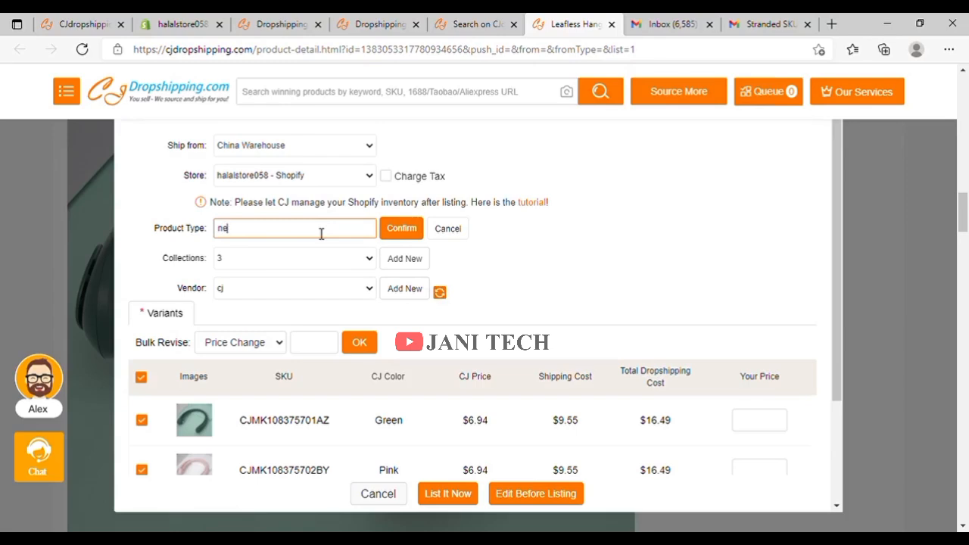
{"action": "left_click", "coordinate": [388, 231]}
{"action": "scroll", "coordinate": [416, 318], "scroll_direction": "down", "scroll_amount": 2}
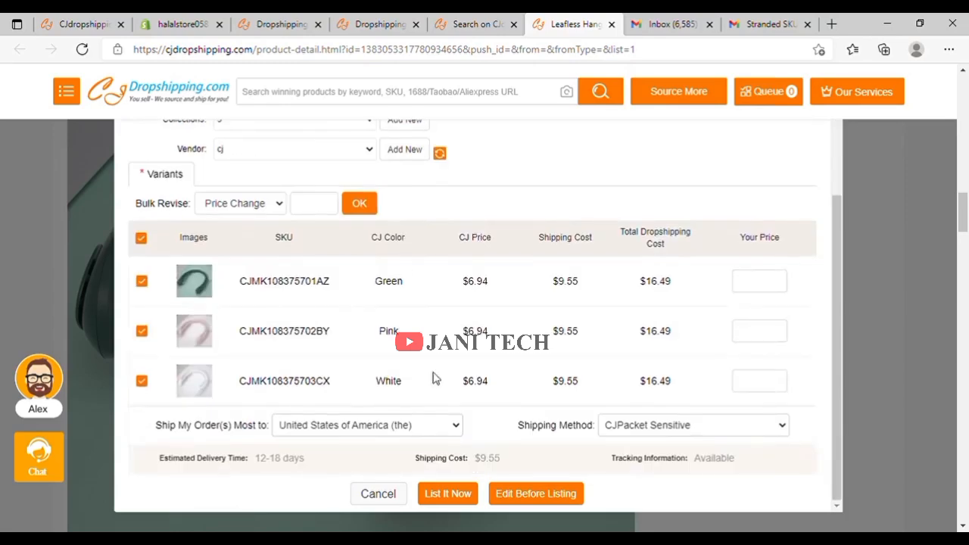
{"action": "left_click", "coordinate": [447, 494]}
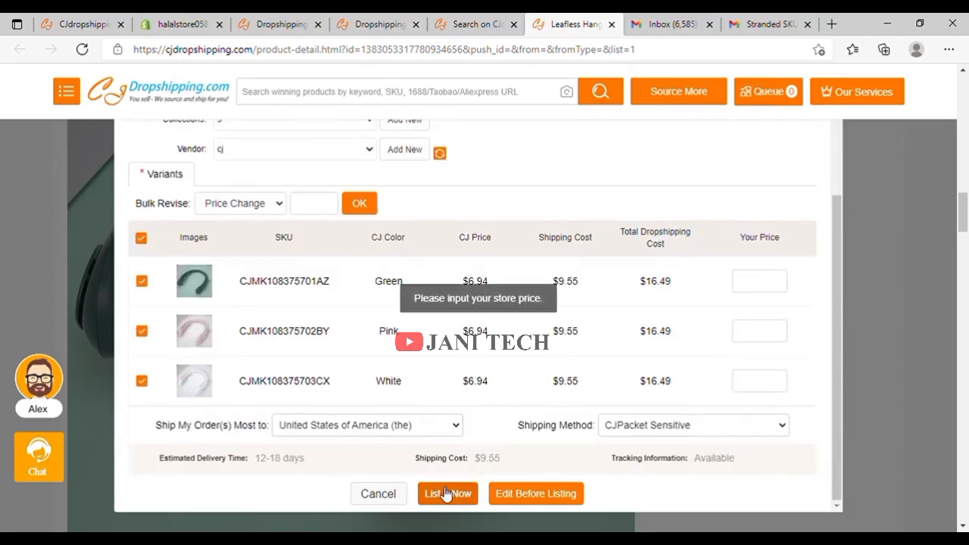
Set the Green, Pink and White variants' price to 30, list the neck fan, and view it in Shopify.
{"action": "left_click", "coordinate": [776, 296]}
{"action": "type", "text": "30"}
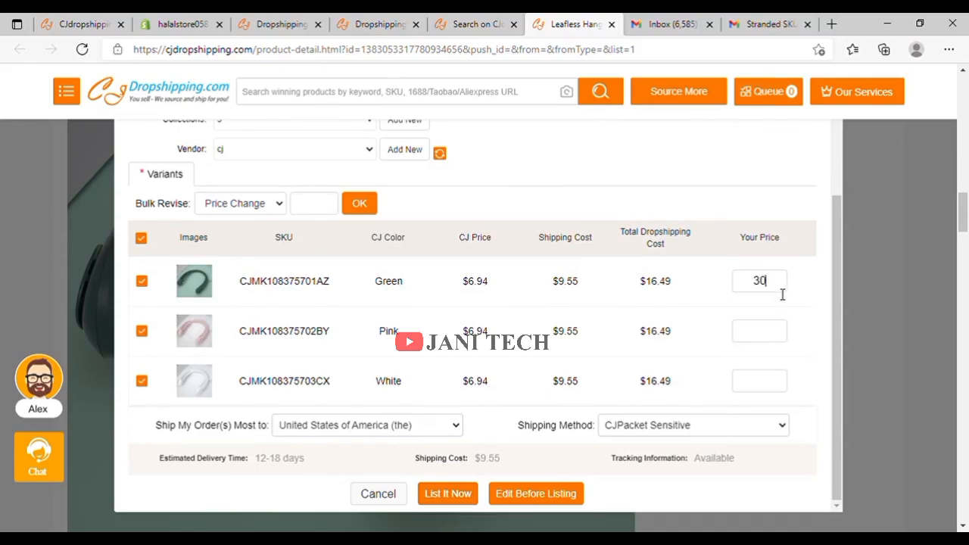
{"action": "left_click", "coordinate": [776, 335]}
{"action": "left_click", "coordinate": [772, 388]}
{"action": "type", "text": "30"}
{"action": "left_click", "coordinate": [451, 497]}
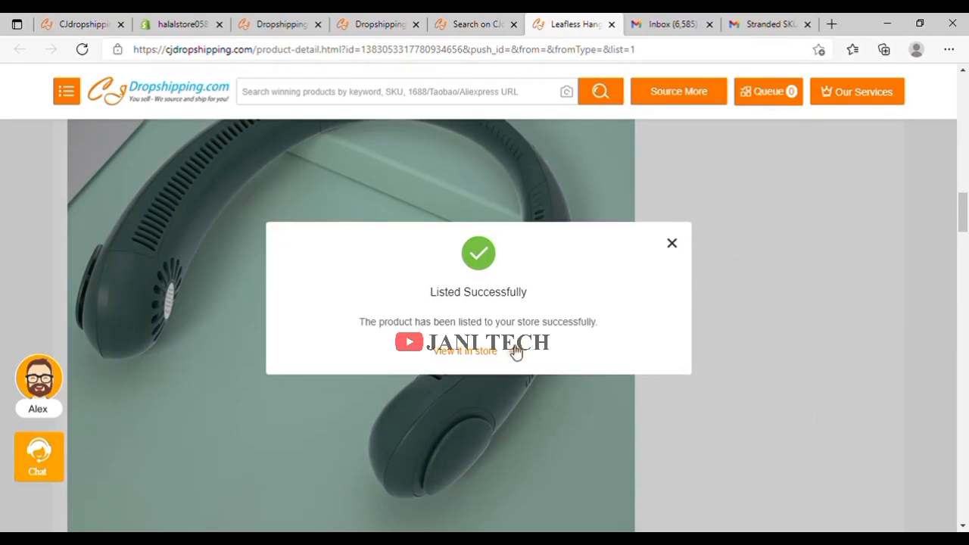
{"action": "left_click", "coordinate": [475, 353]}
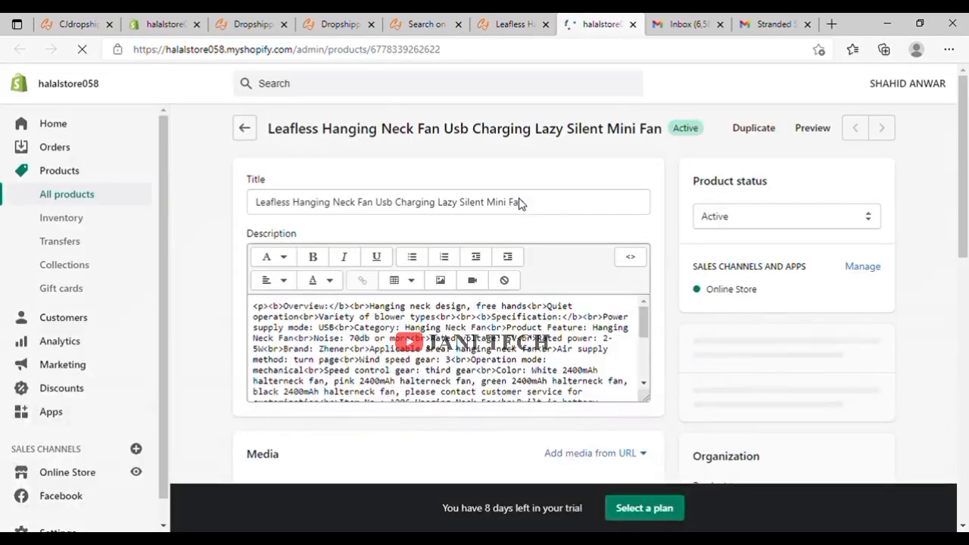
{"action": "scroll", "coordinate": [528, 234], "scroll_direction": "down", "scroll_amount": 4}
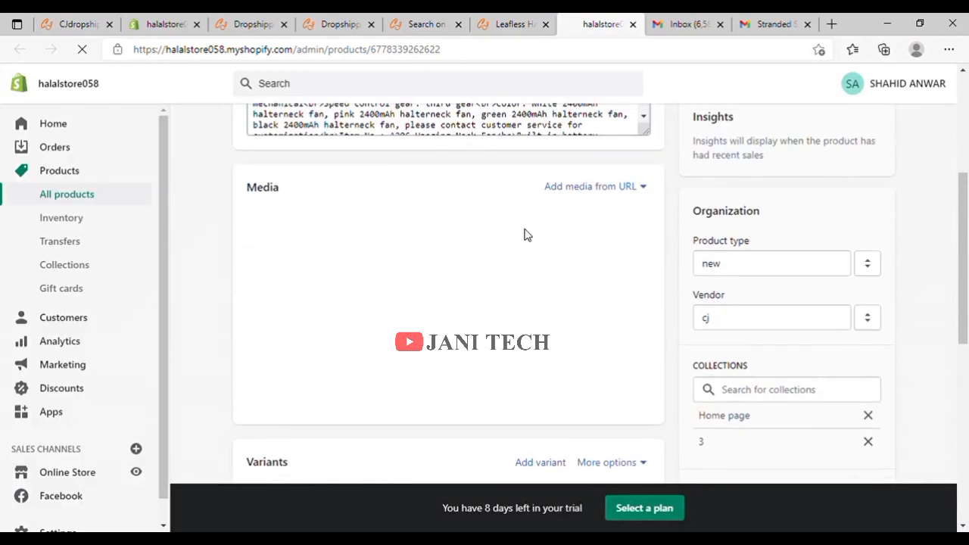
{"action": "scroll", "coordinate": [530, 228], "scroll_direction": "down", "scroll_amount": 5}
{"action": "scroll", "coordinate": [424, 219], "scroll_direction": "down", "scroll_amount": 3}
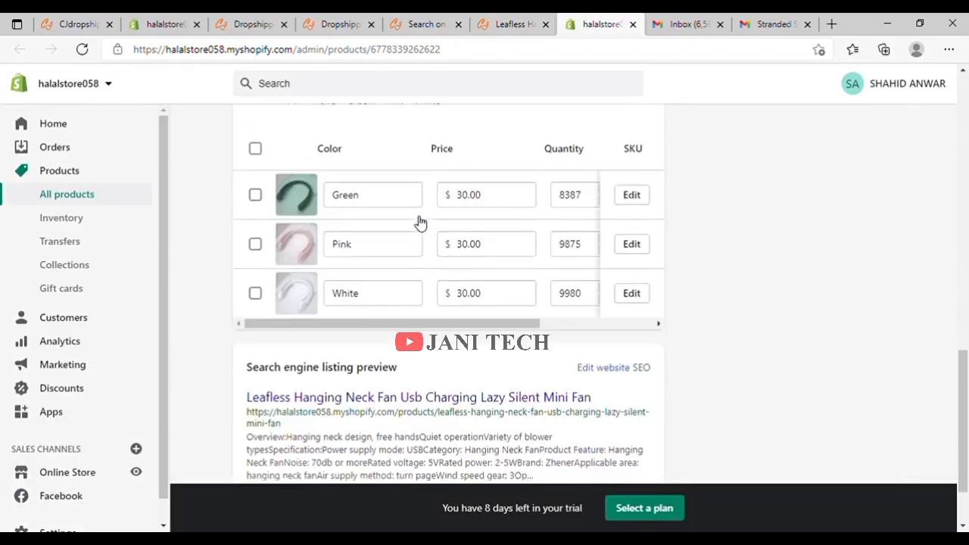
{"action": "scroll", "coordinate": [604, 205], "scroll_direction": "down", "scroll_amount": 1}
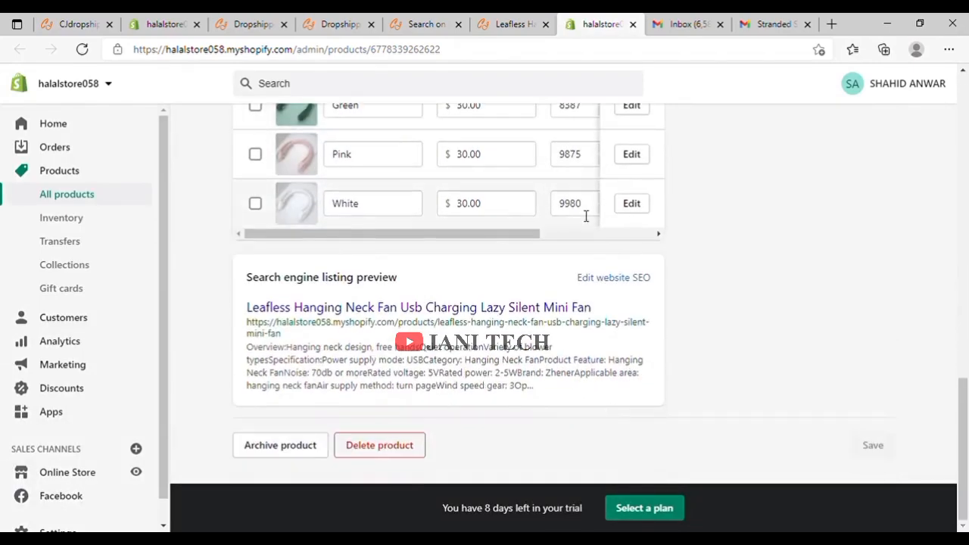
{"action": "scroll", "coordinate": [583, 218], "scroll_direction": "up", "scroll_amount": 12}
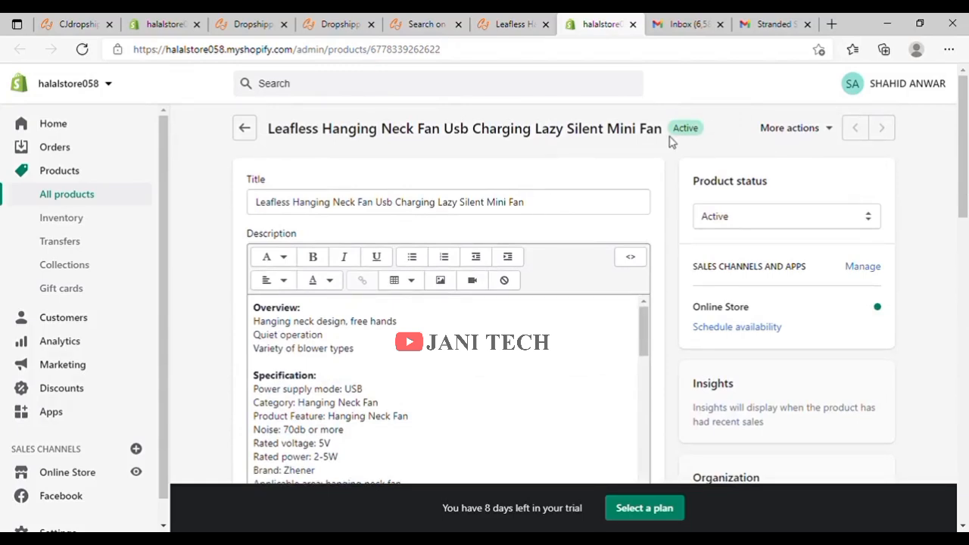
{"action": "scroll", "coordinate": [667, 143], "scroll_direction": "down", "scroll_amount": 5}
{"action": "scroll", "coordinate": [667, 144], "scroll_direction": "down", "scroll_amount": 4}
{"action": "scroll", "coordinate": [658, 143], "scroll_direction": "up", "scroll_amount": 4}
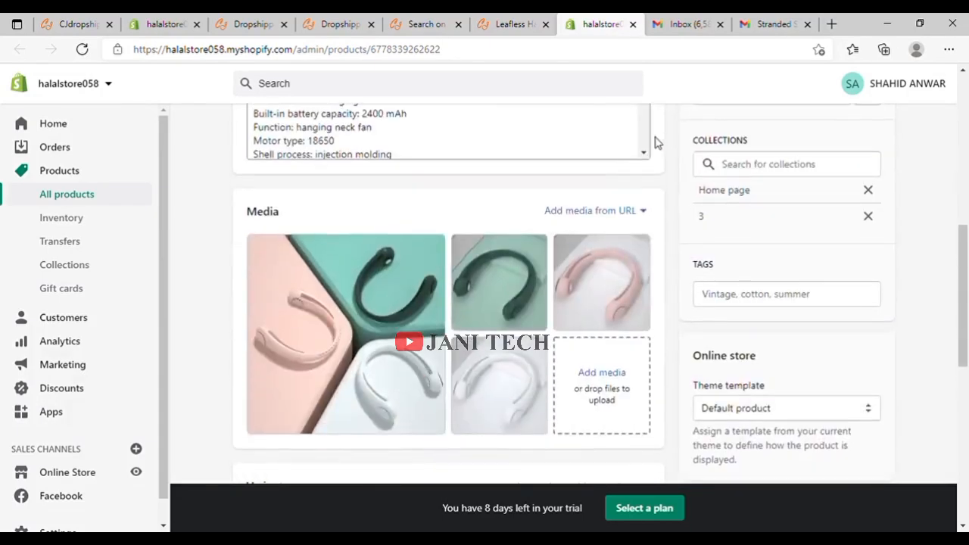